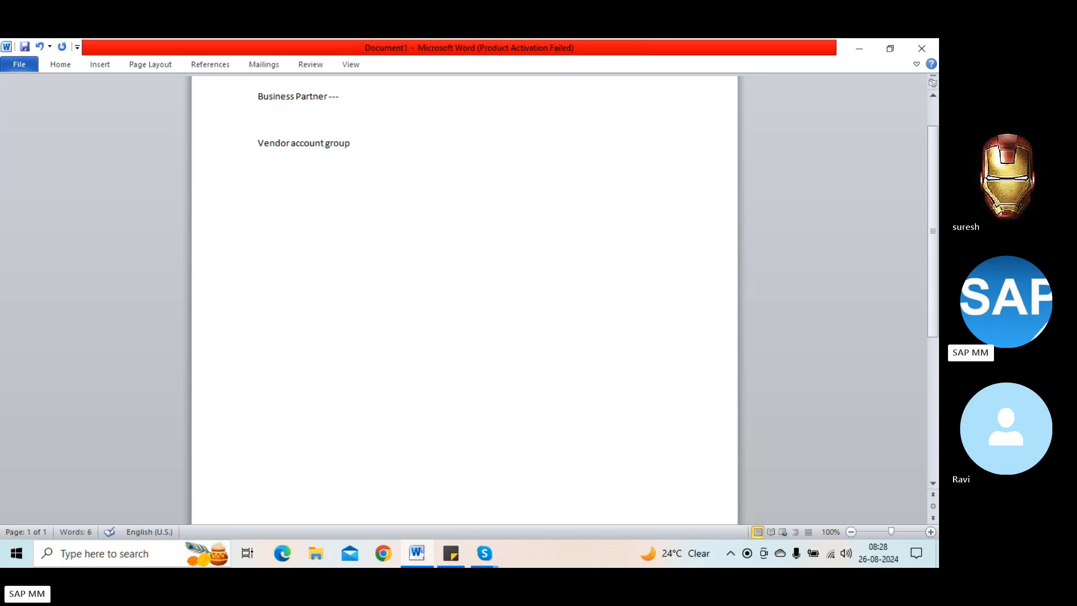
Add the line "ECC ---→ Vendor master record --- Vendor account group" below the Vendor account group line
text(ECC -)
text(----)
text(> Vendor ma)
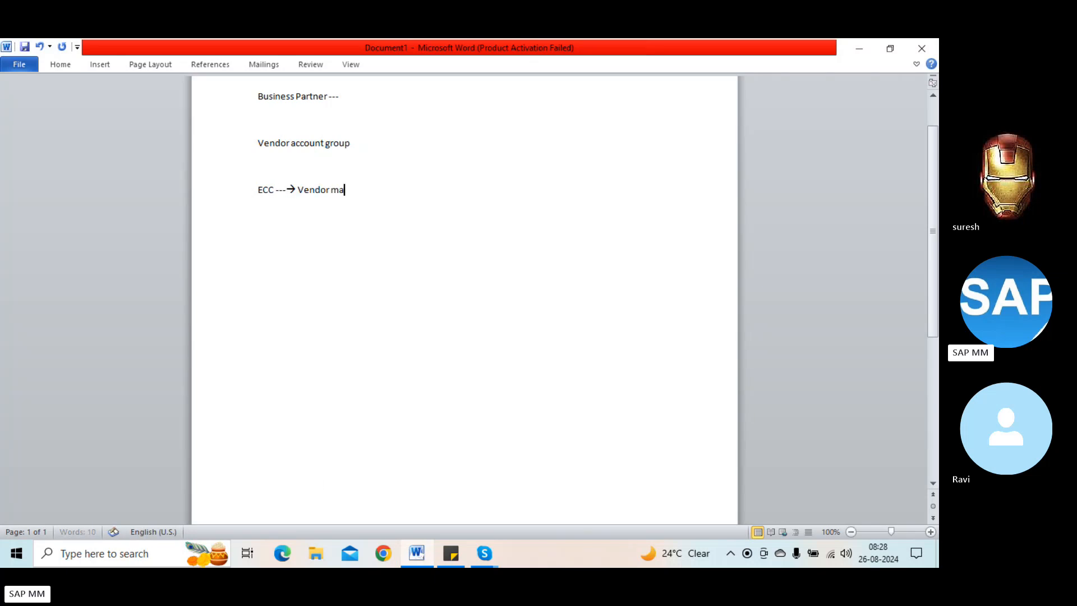
text(ster record --- Vendor)
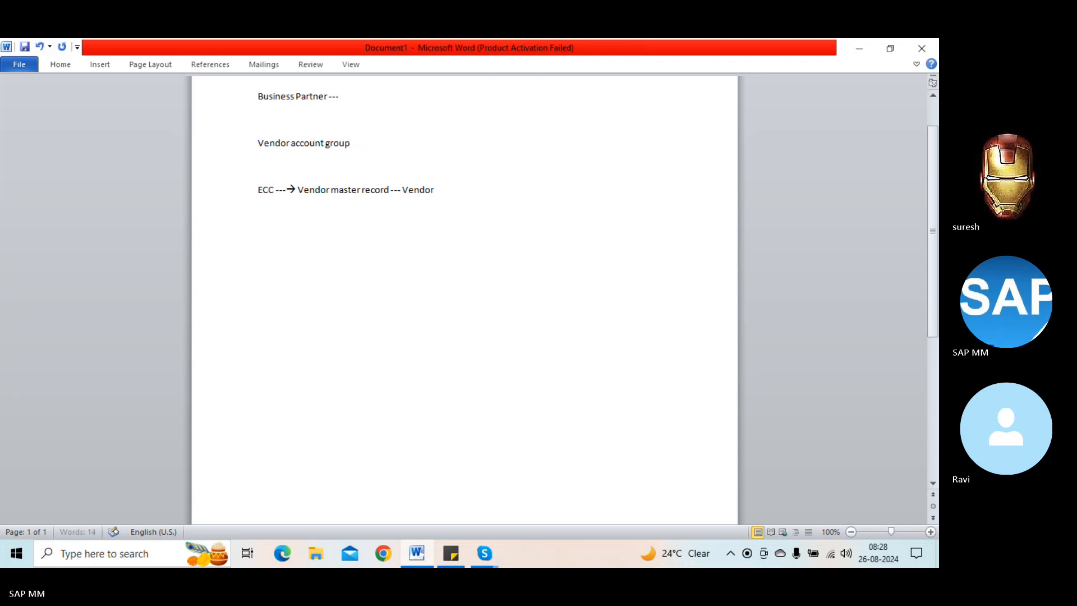
text( account grou)
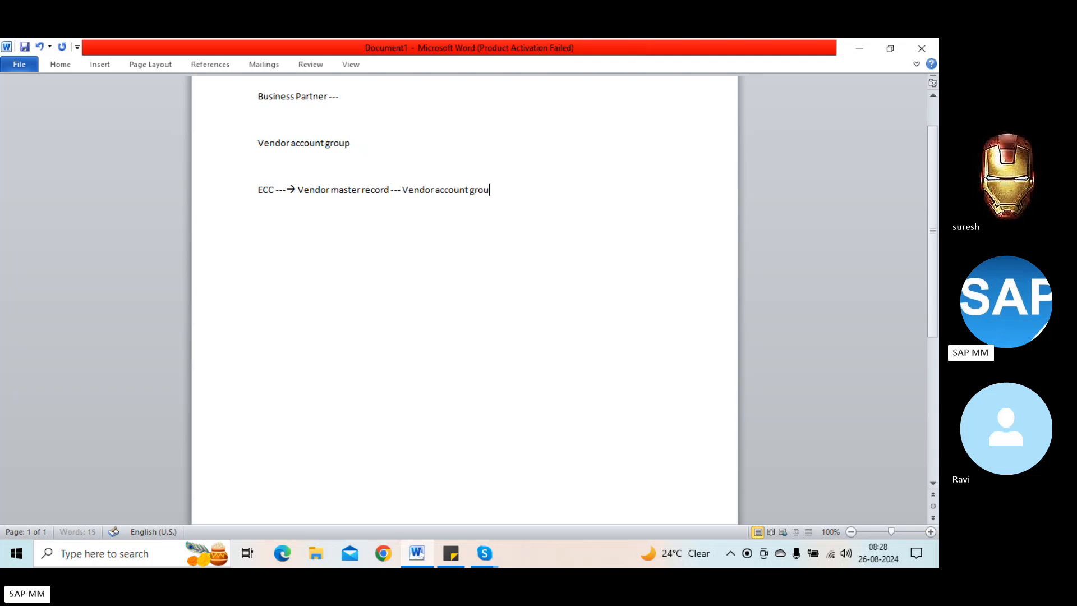
text(p)
Add an "ECC ----" heading after a blank line, with "XK01,XK02,XK03 ---- Central" on the line beneath it
key(Return)
key(Return)
text(ECC ----)
key(Return)
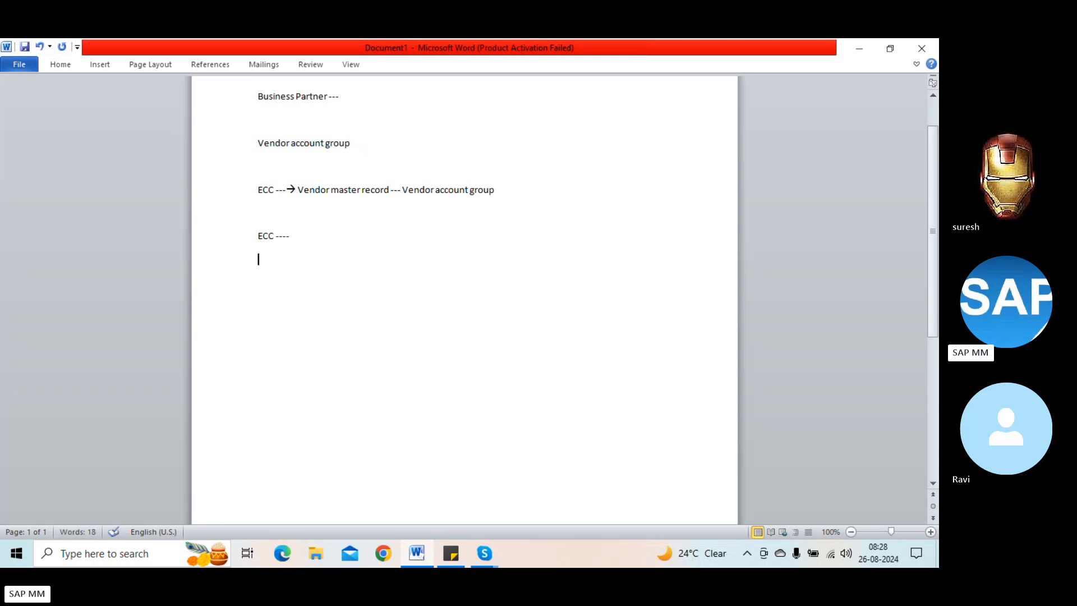
text(XK01,XK)
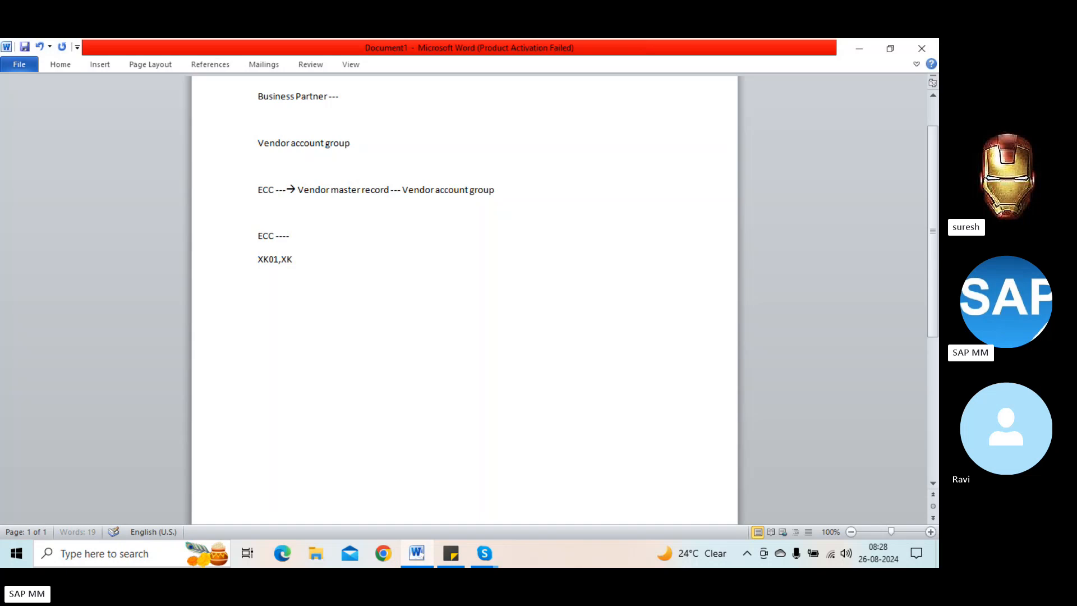
text(02,X)
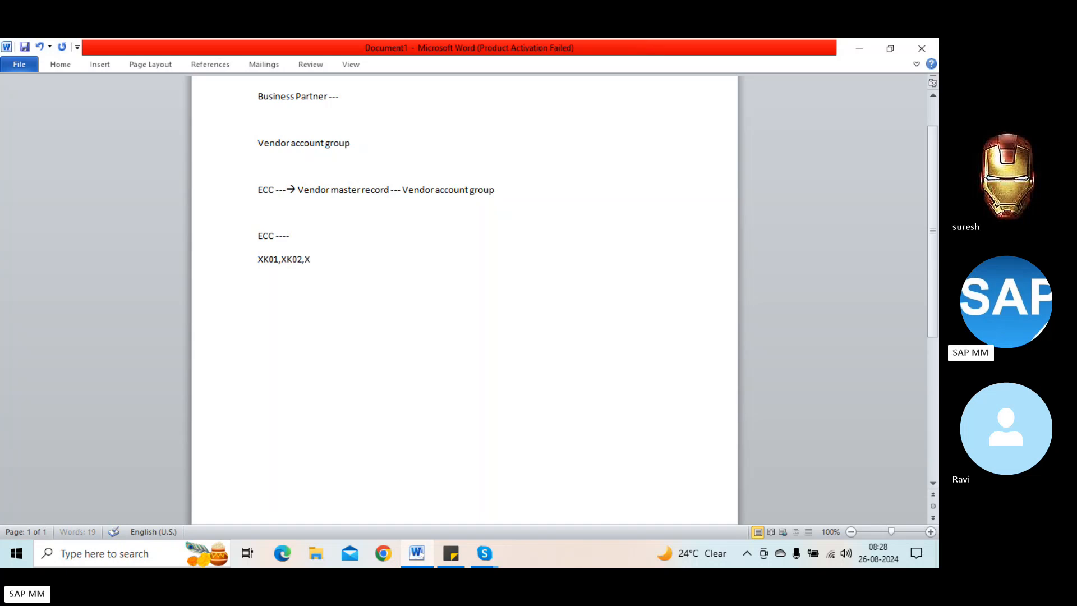
text(K03 ---- Central)
Add the lines "MK01, MK02, MK03 – Purchasing data" and "FK01, FK02,FK03 --- Company code data" under the Central line
key(Return)
text(MK01, M)
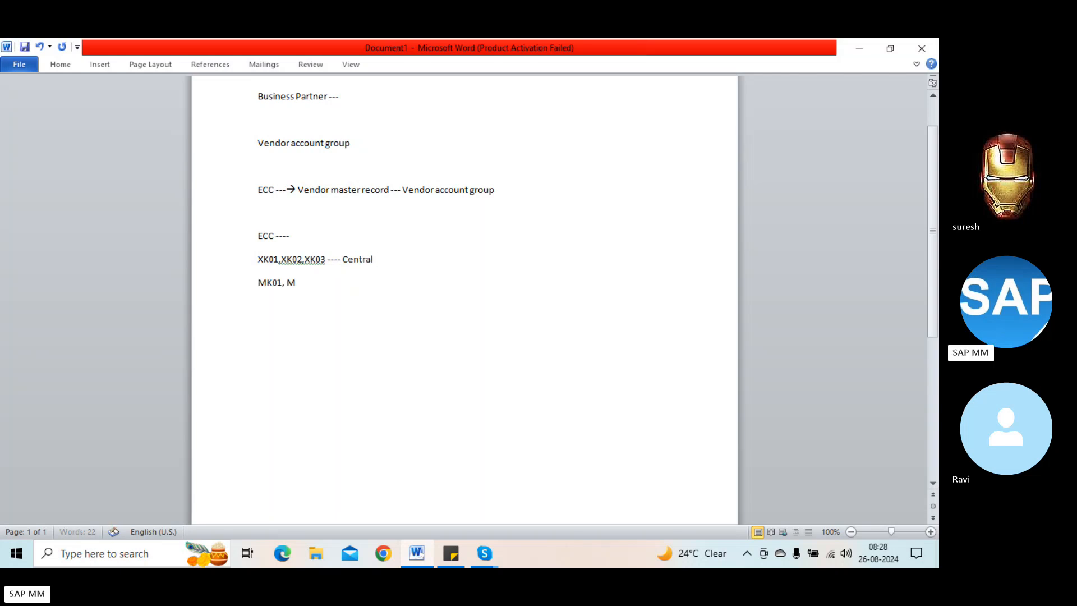
text(K02, MK)
text(03 -)
text(- Purchasing d)
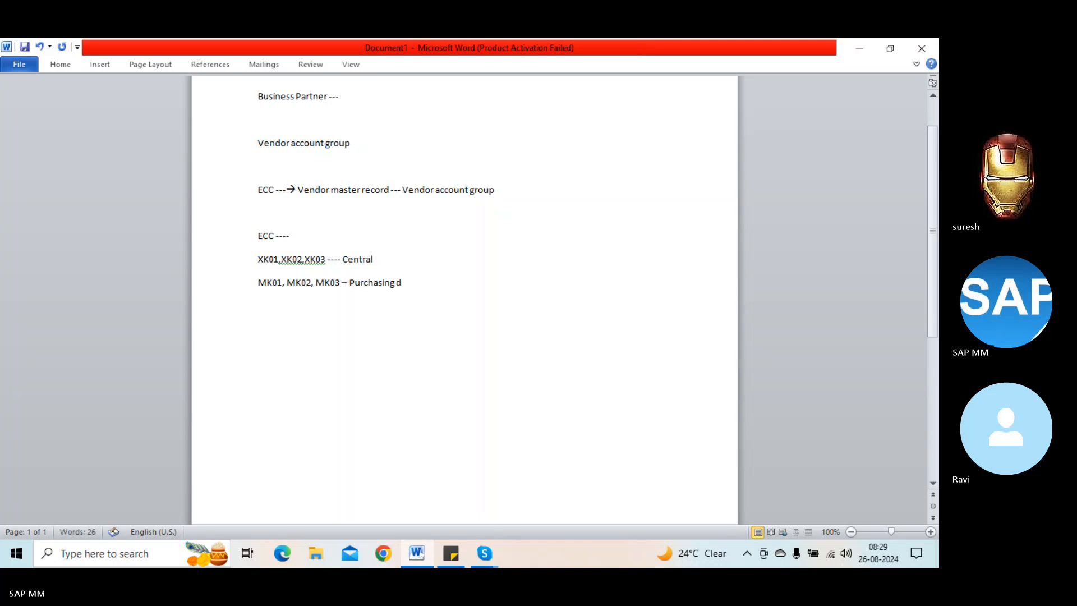
text(ataFK)
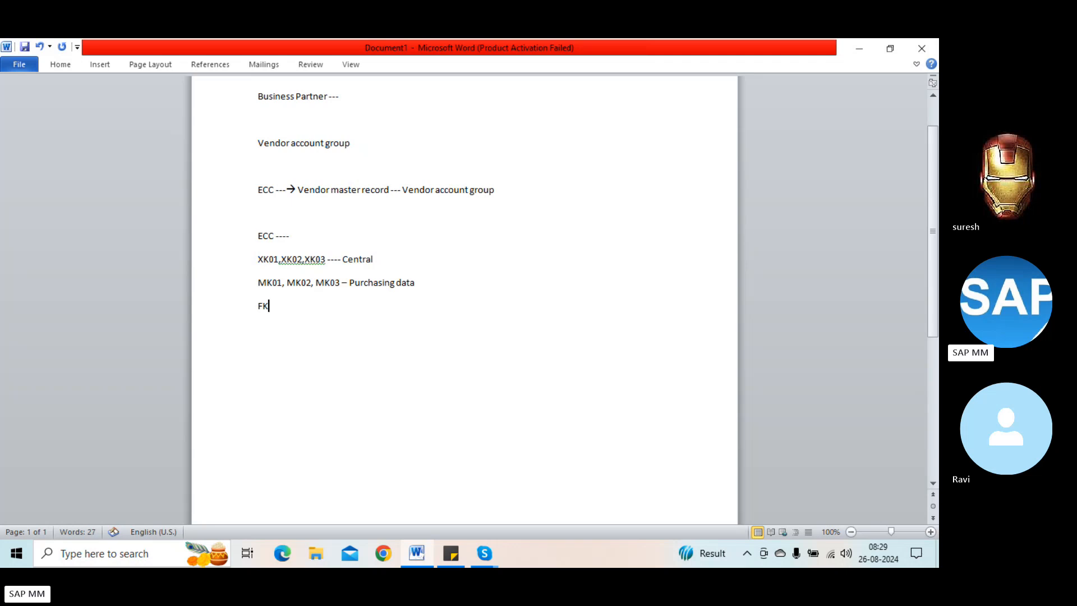
text(01, FK02,FK03 --- Company c)
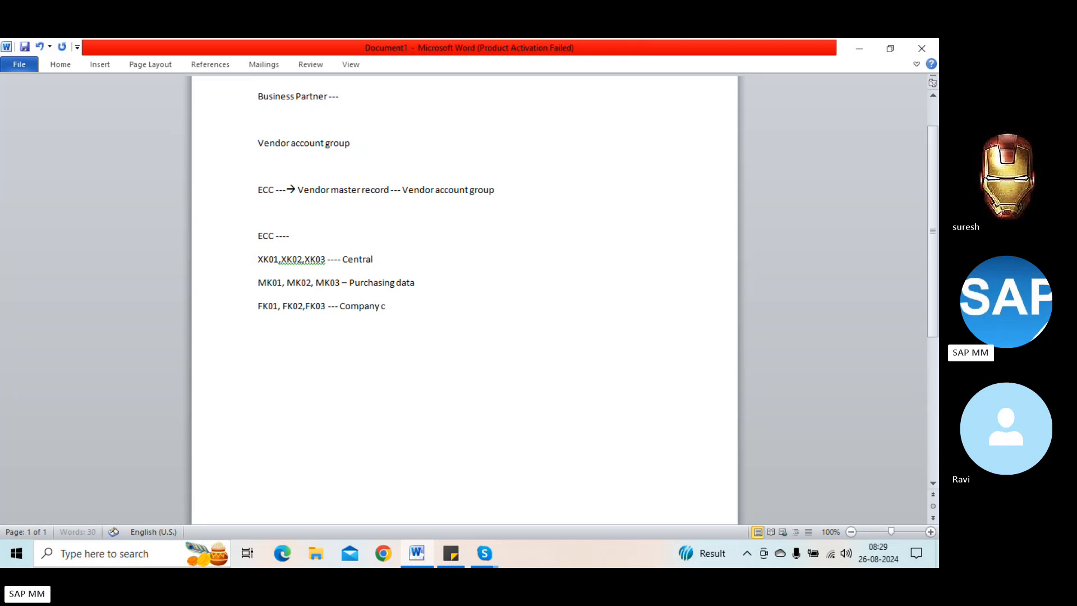
text(ode data)
Add the heading "Vendor Master record ------" below the transaction codes, separated by a blank line
key(Return)
key(Return)
text(Vendor)
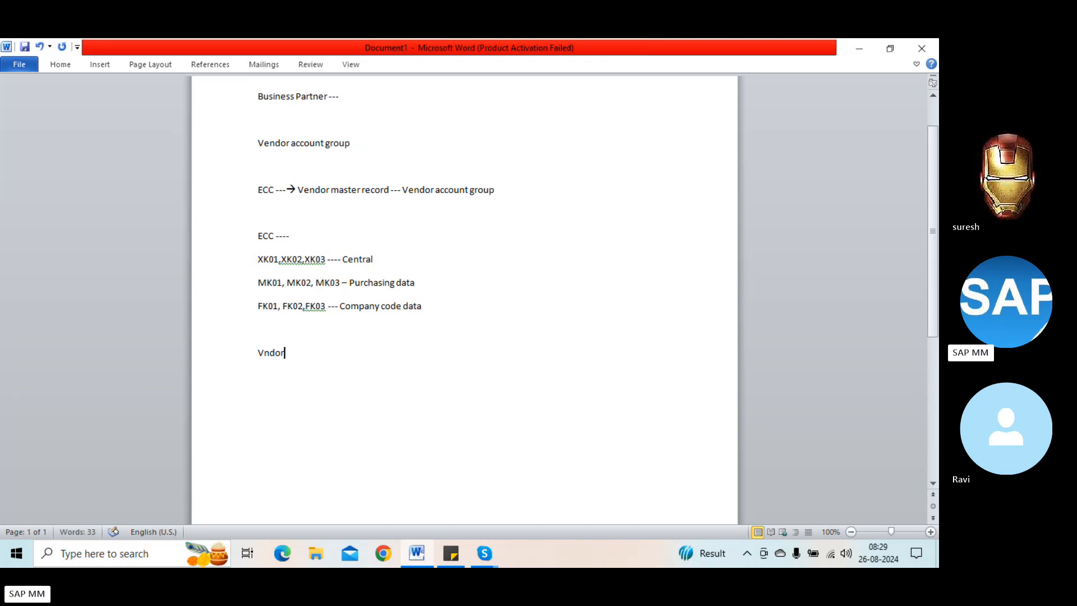
key(BackSpace)
key(BackSpace)
key(BackSpace)
key(BackSpace)
text(ndor M)
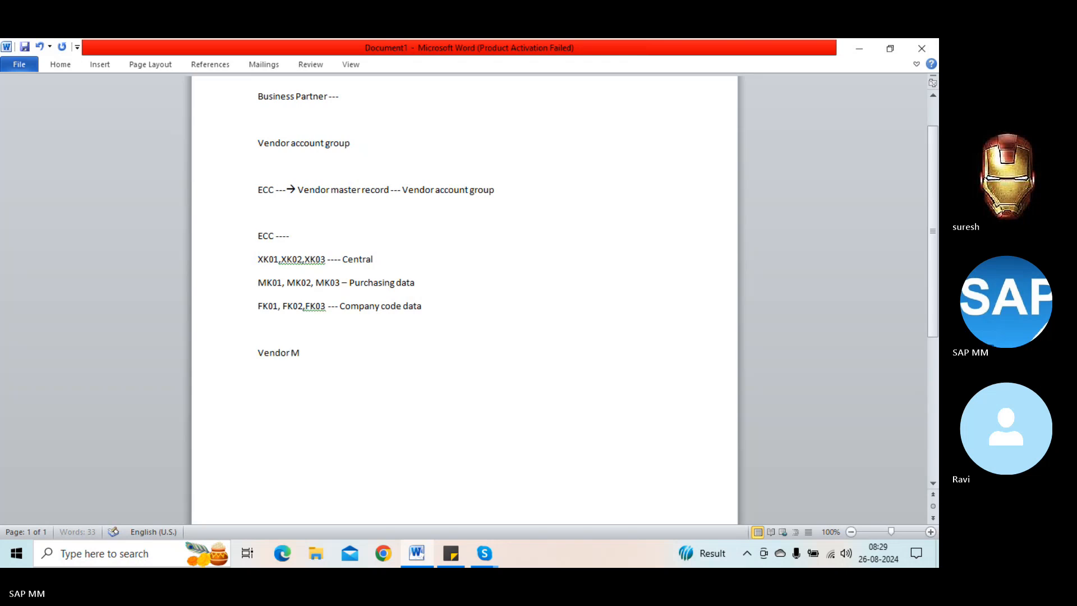
text(aster recpord)
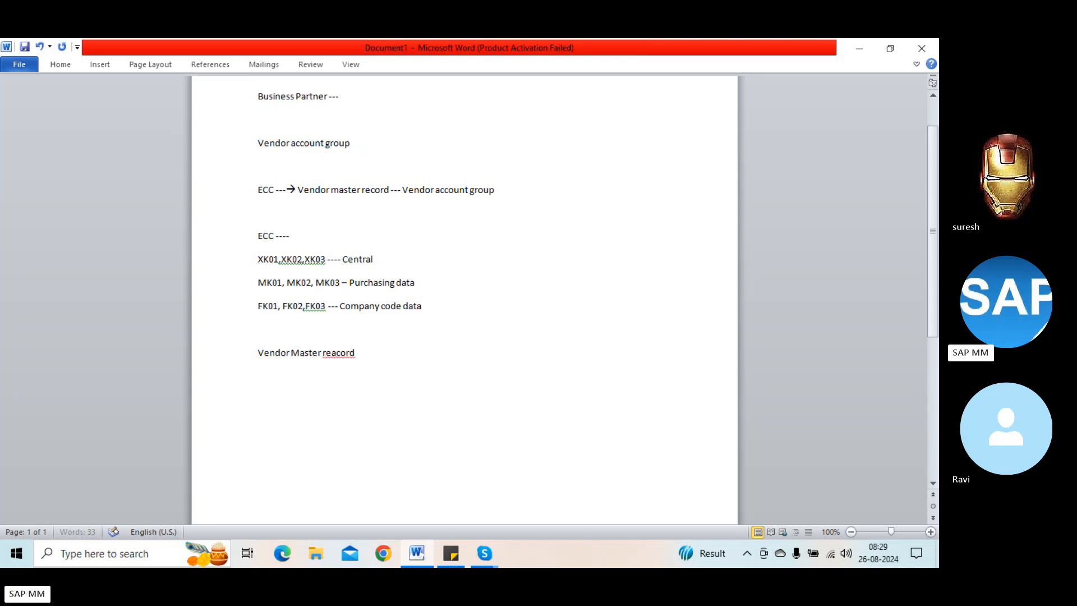
key(BackSpace)
key(BackSpace)
key(BackSpace)
key(BackSpace)
key(BackSpace)
text(cord)
text(------)
Start a numbered list under the Vendor Master record heading with "General data" as item 1)
key(Return)
key(Return)
text(1) Geb)
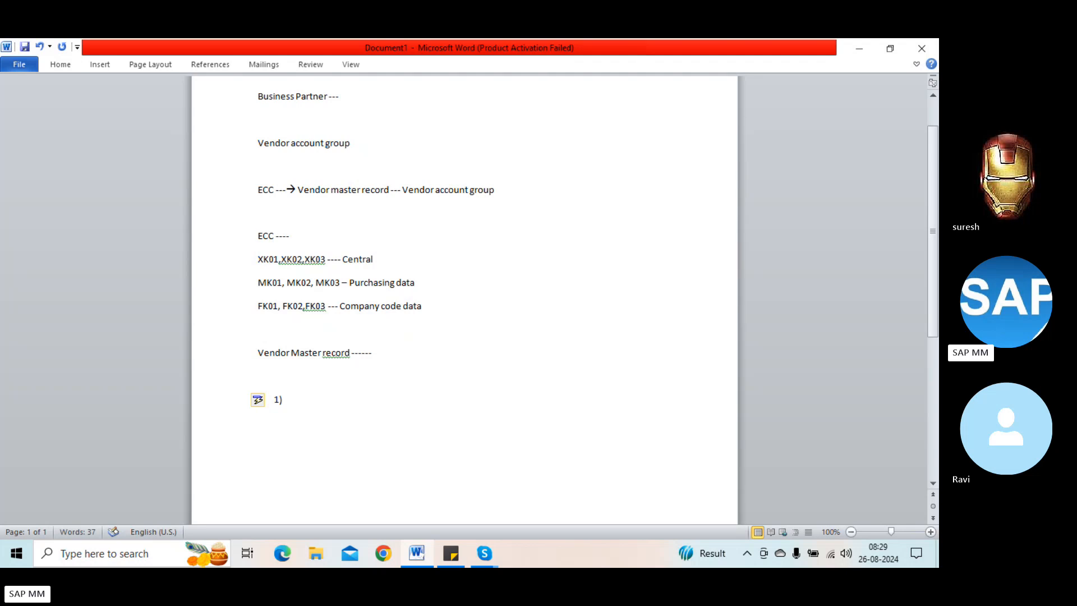
text(er)
key(BackSpace)
key(BackSpace)
key(BackSpace)
text(neral data)
Add "Company code data" and "Purchasing org data" as items 2) and 3) of the numbered list
key(Return)
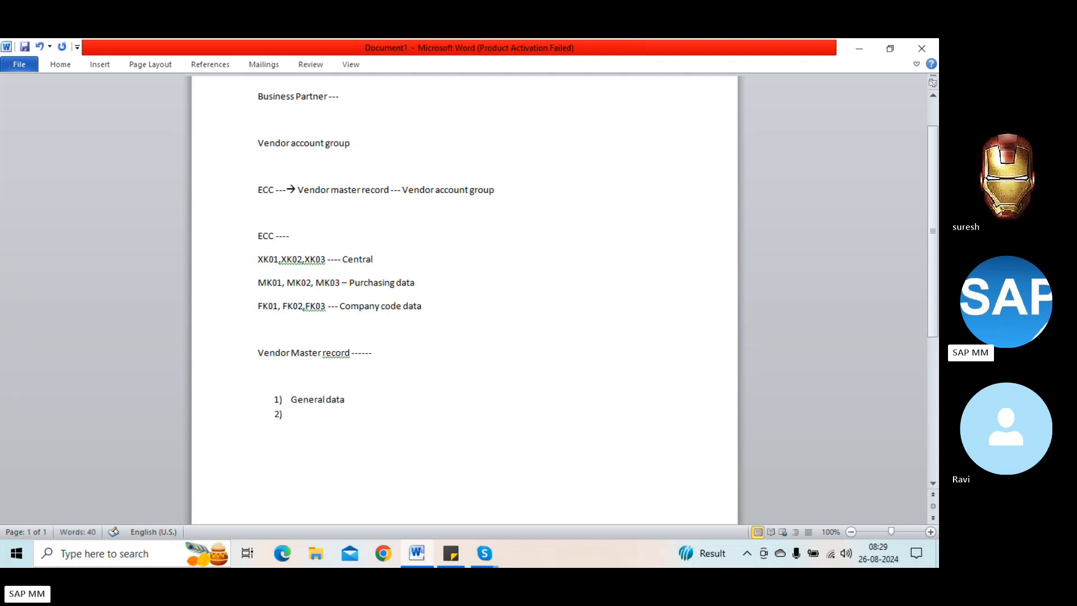
text(Company code data)
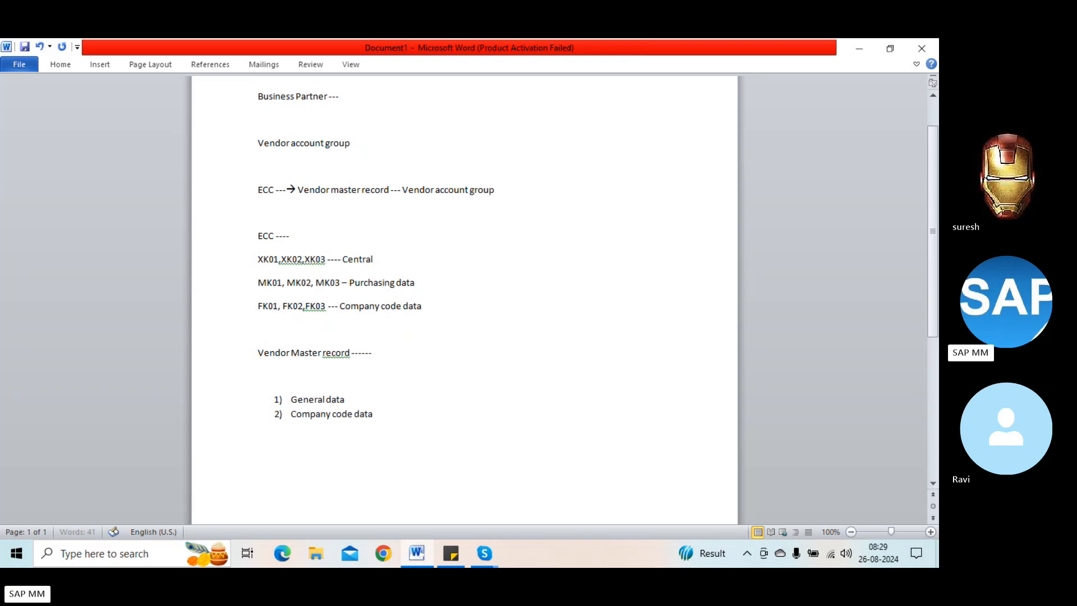
key(Return)
text(F)
key(BackSpace)
text(Purchasing)
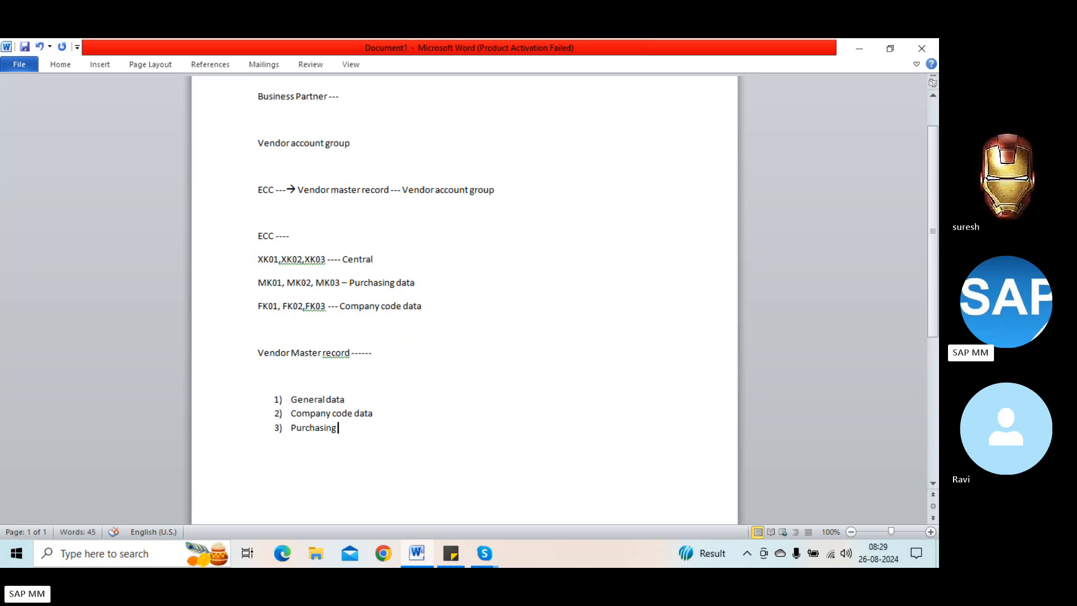
text( org data)
Append a row of dashes to each of the three numbered list items, making the General data one longest
click(420, 398)
text(-)
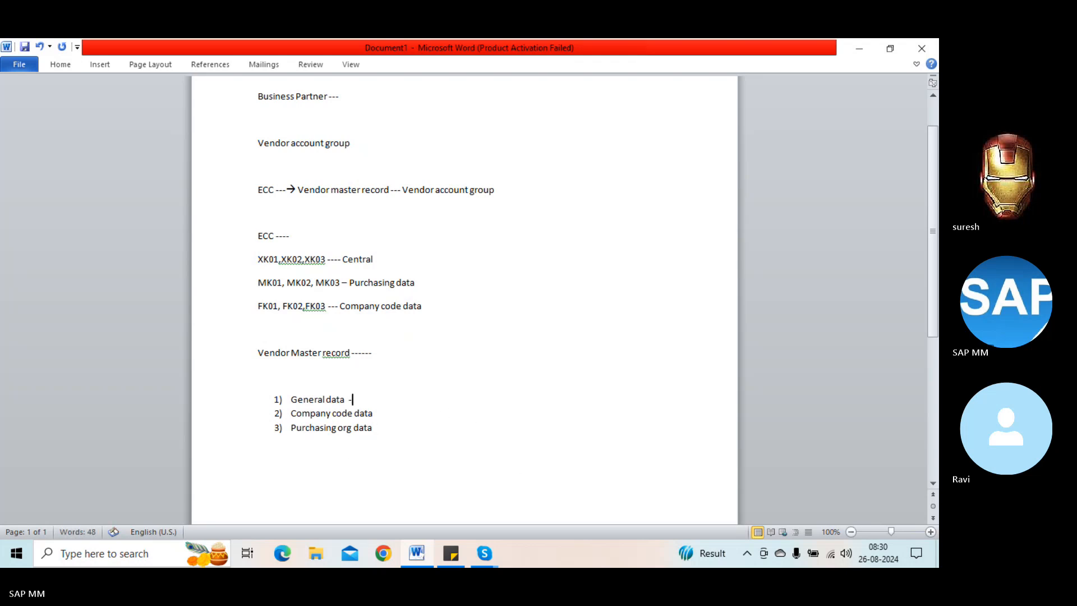
text(--------------------)
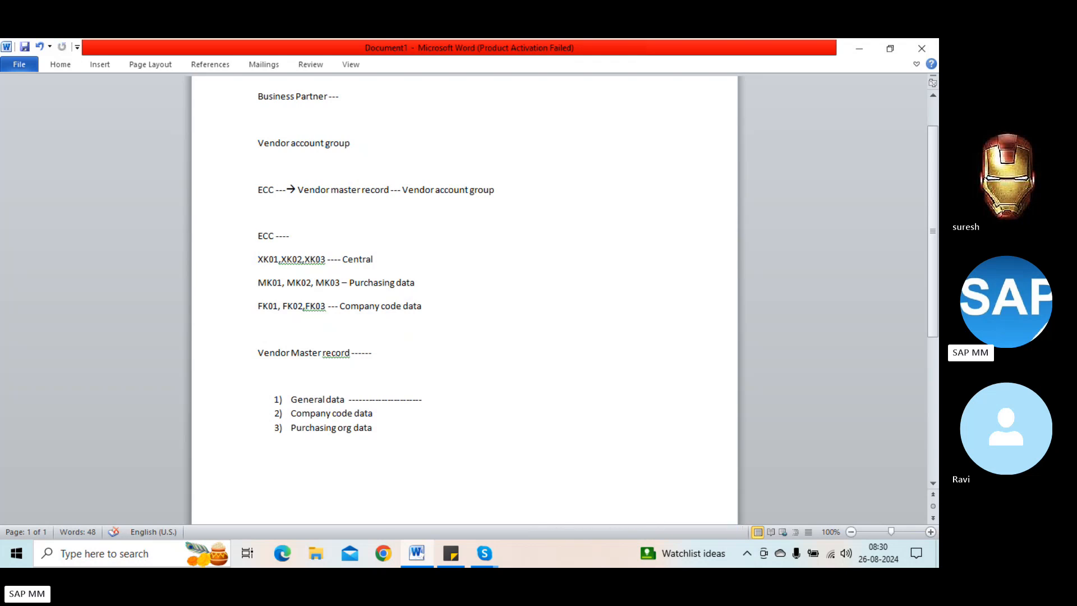
click(396, 413)
text(-------)
click(386, 433)
text(------)
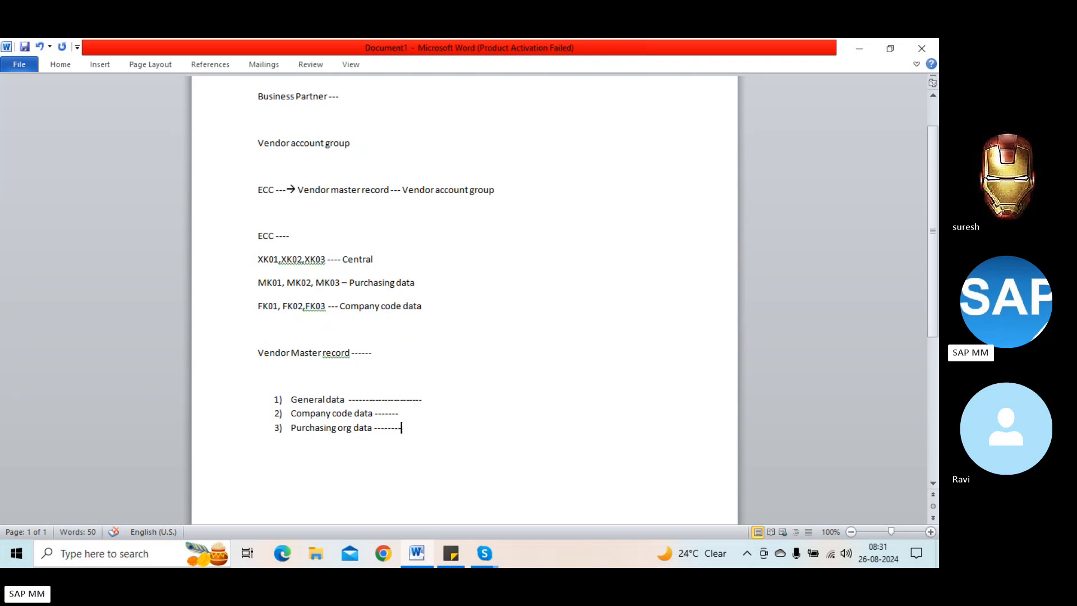
Extend the XK01,XK02,XK03 line with a row of dashes and "General/Company / purchasing org data"
click(409, 259)
text(-----------  General.)
key(BackSpace)
text(/Company c)
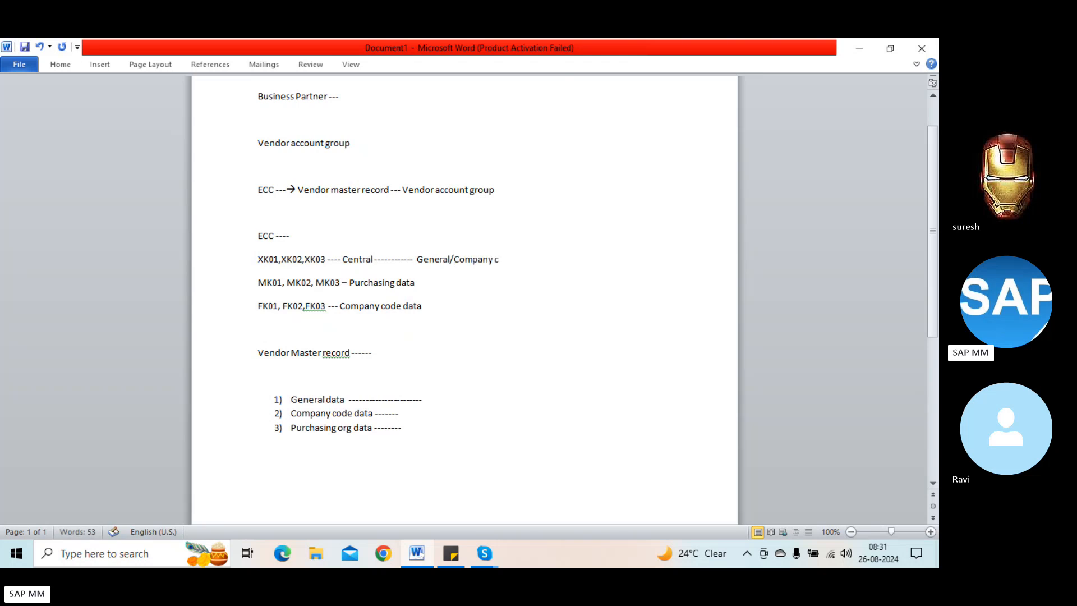
key(BackSpace)
text(/)
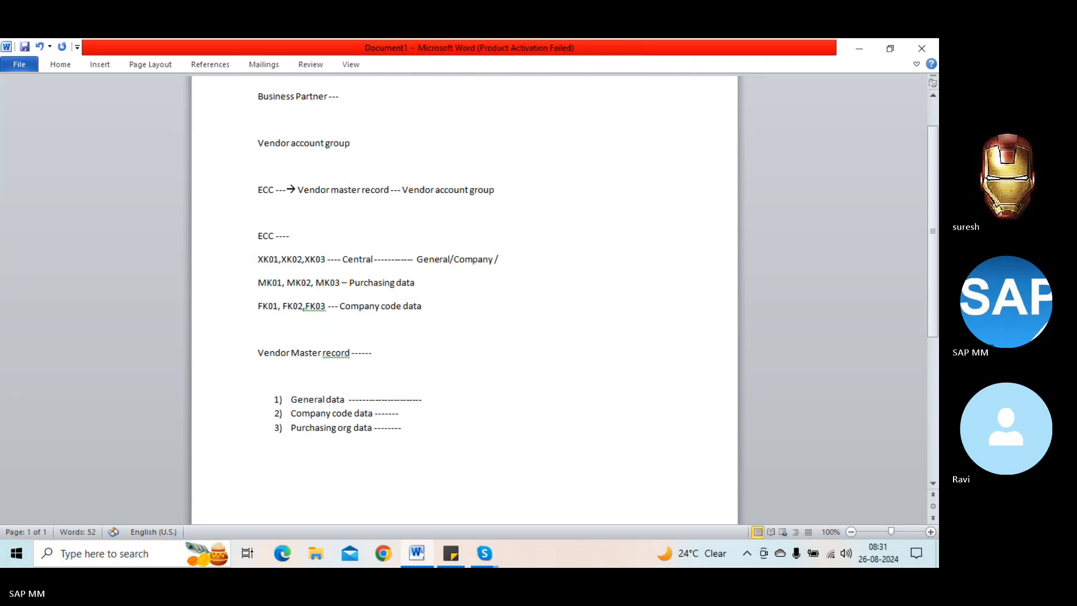
text( {i)
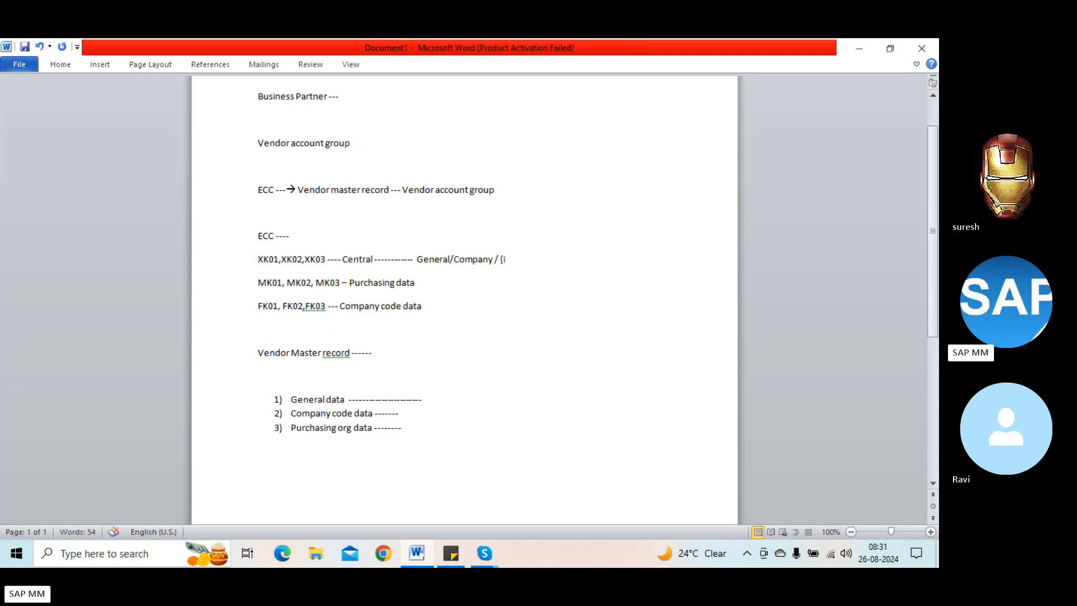
key(BackSpace)
key(BackSpace)
text(purchasing org data)
Extend the MK01, MK02, MK03 line with "---- General / Purchasing org"
click(495, 294)
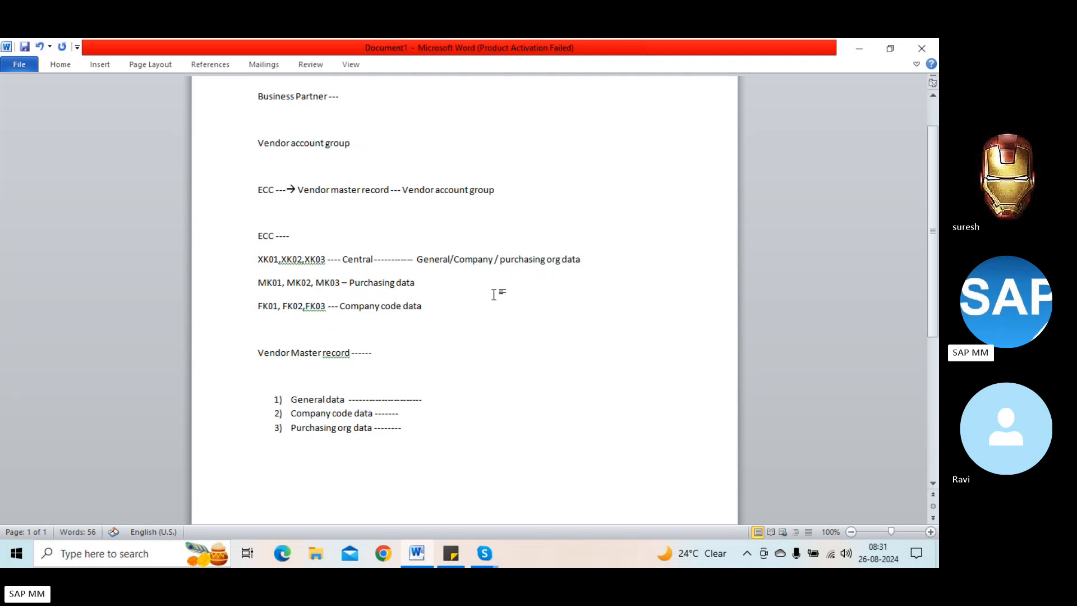
text(---- General)
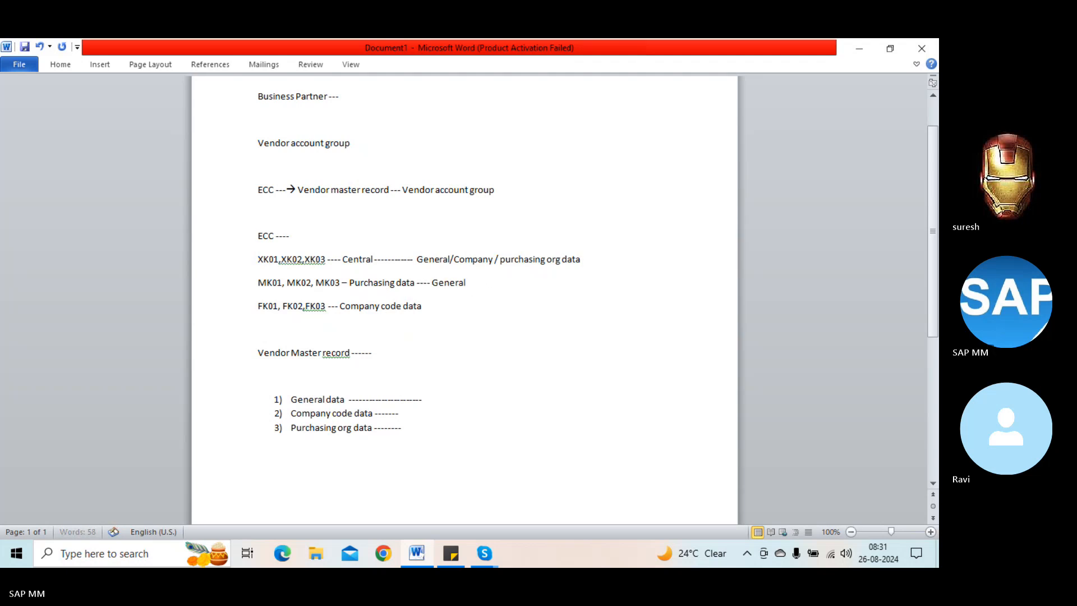
text( / Purc)
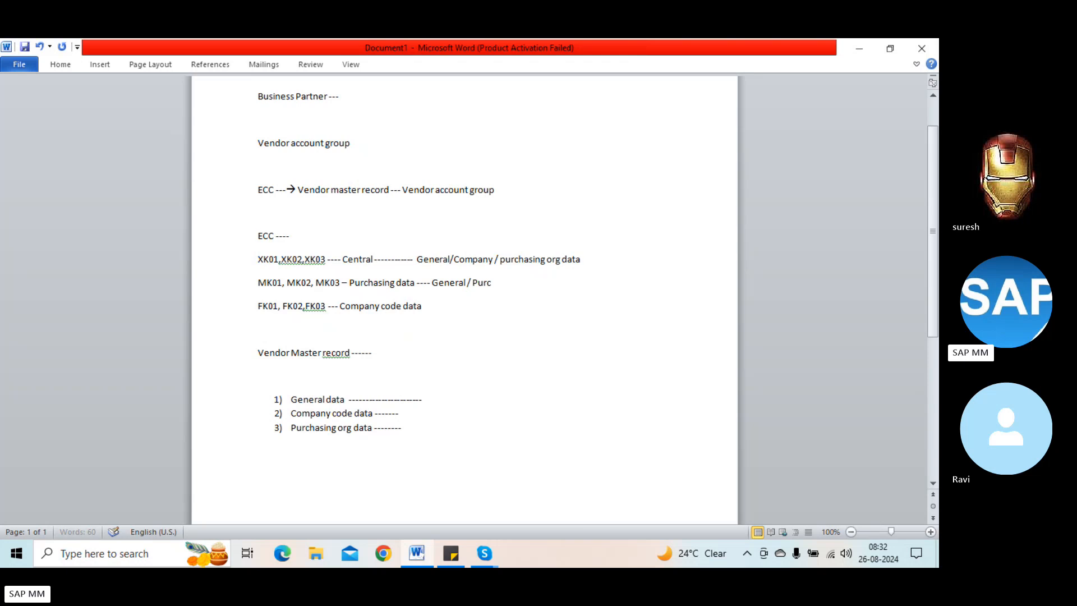
text(hasing org)
Extend the FK01, FK02,FK03 line with "----- General / Company code"
click(445, 310)
text(----- Gene)
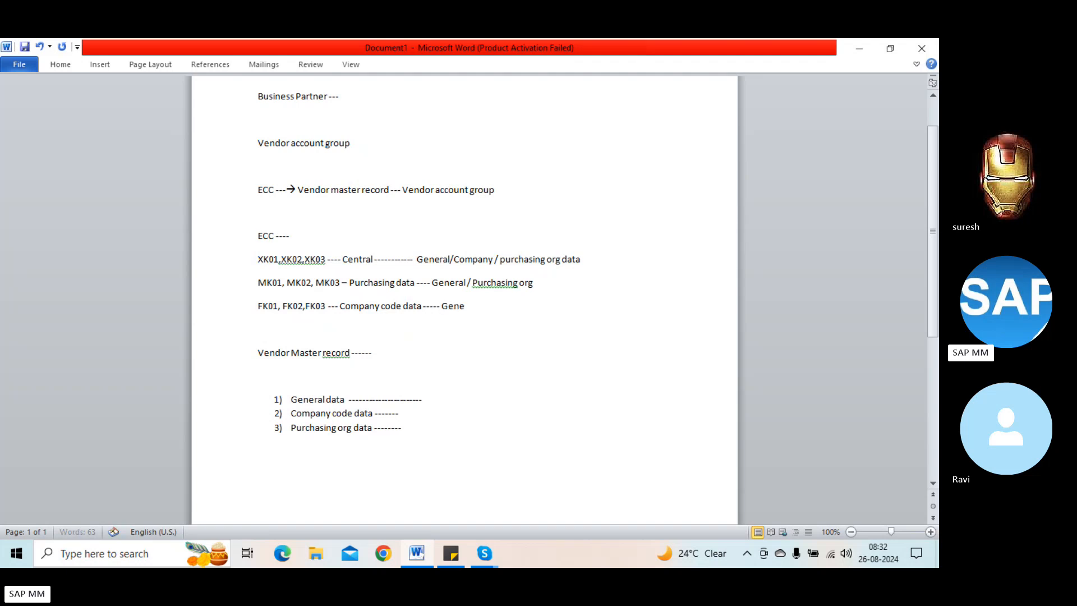
text(ral / Company code)
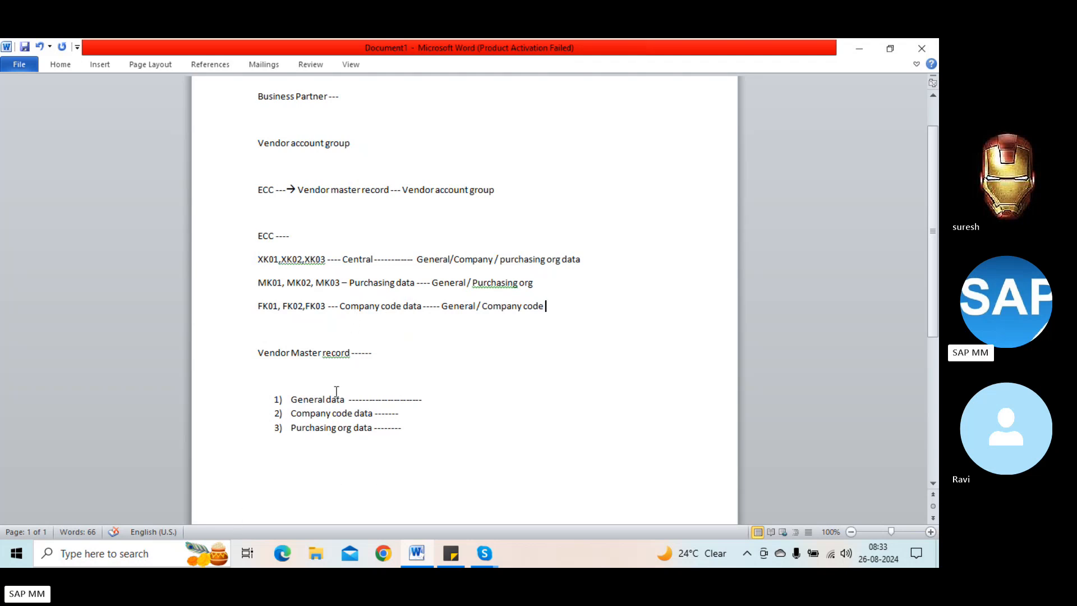
Append "--- 0001, 0002, 0003, 0004 ...." to the Vendor account group line near the start of the document
right_click(365, 143)
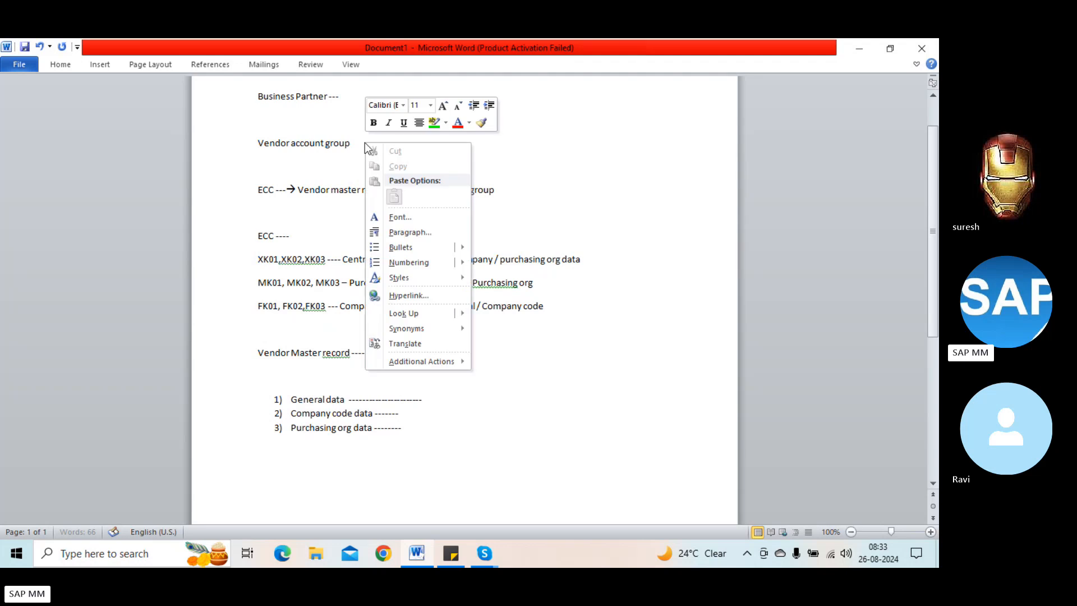
click(359, 144)
text(--)
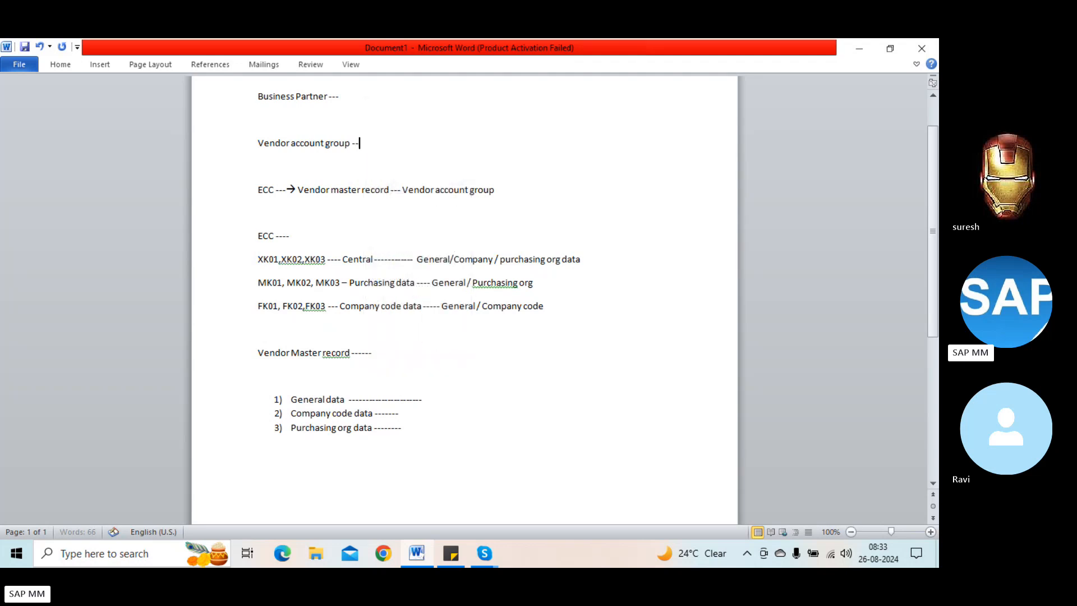
text(- 0001, 000)
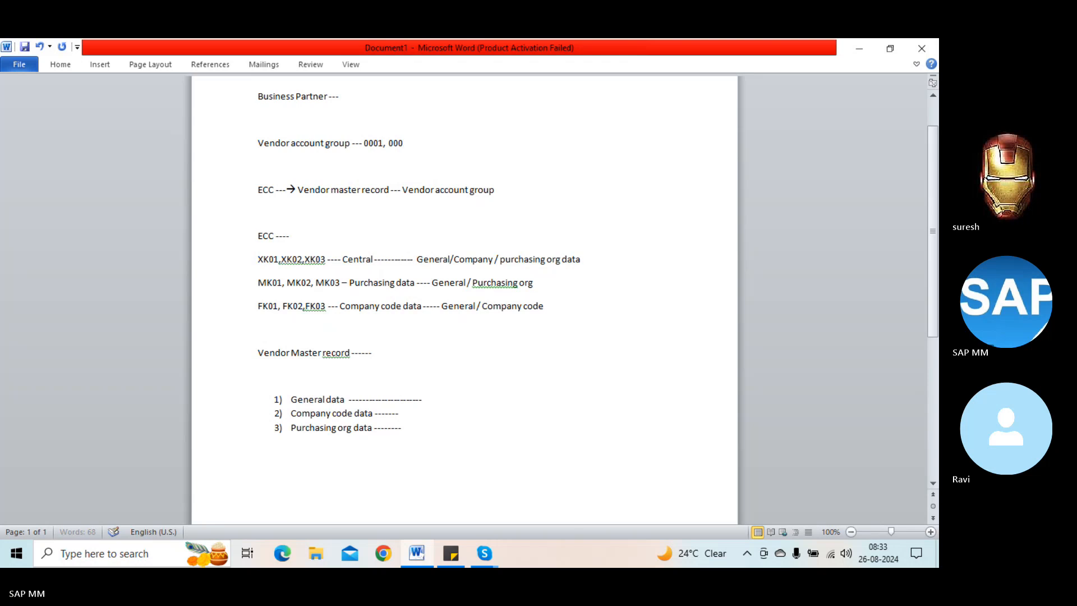
text(2, 003)
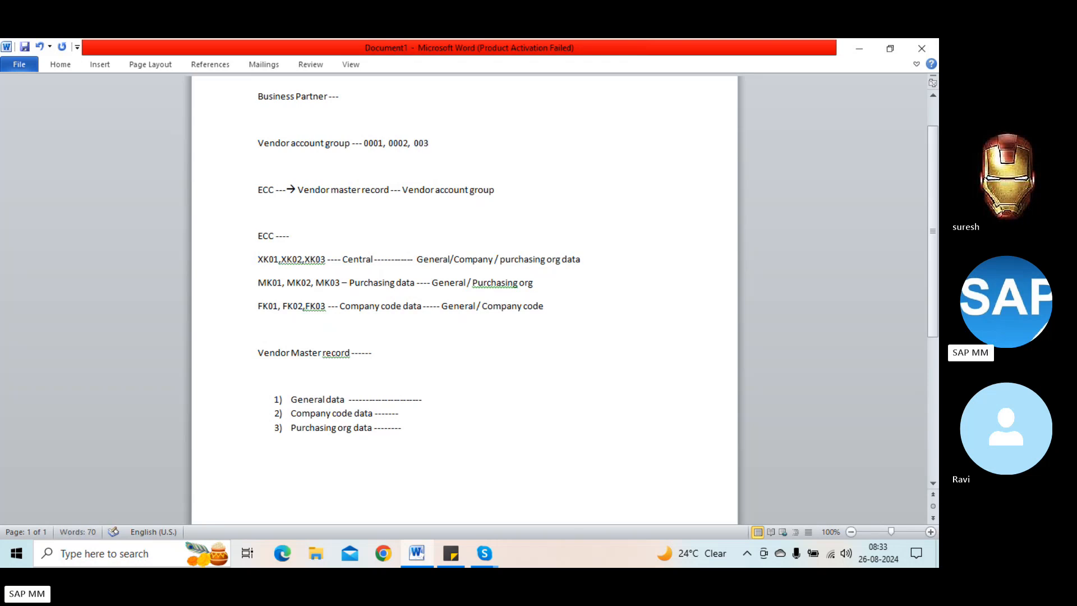
key(BackSpace)
text(03, )
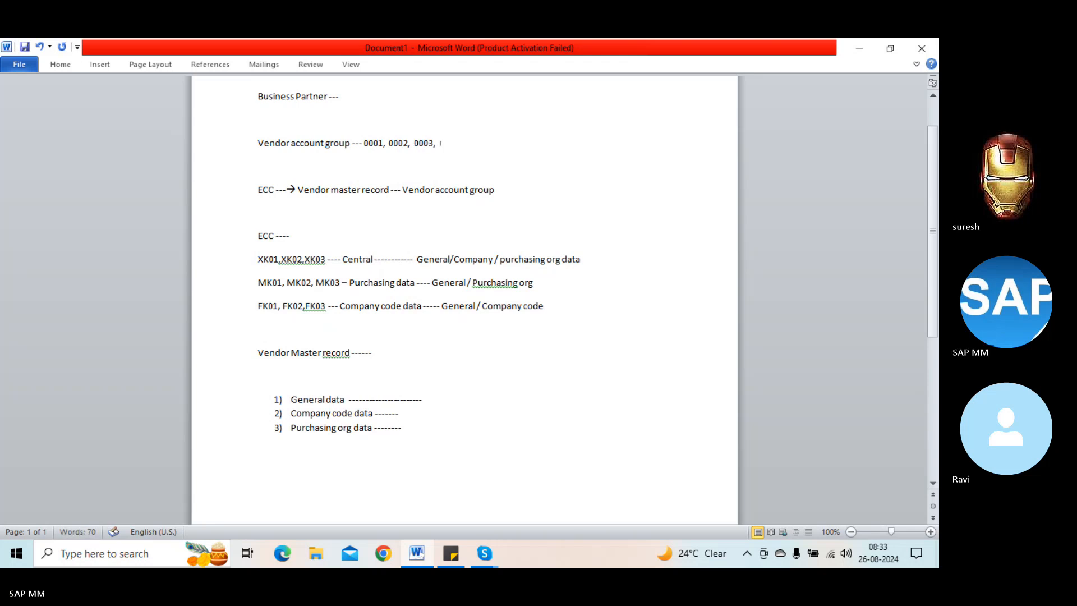
text(0004 ....)
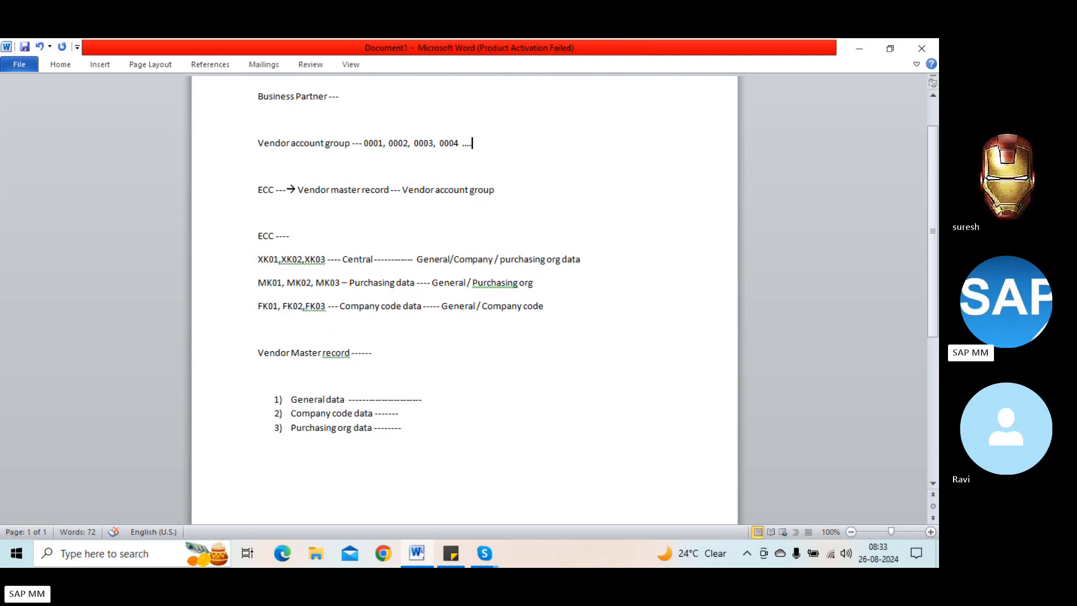
Add the lines "One time vendor ---" and "Plant ----" beneath the Vendor account group line
key(Return)
text(O)
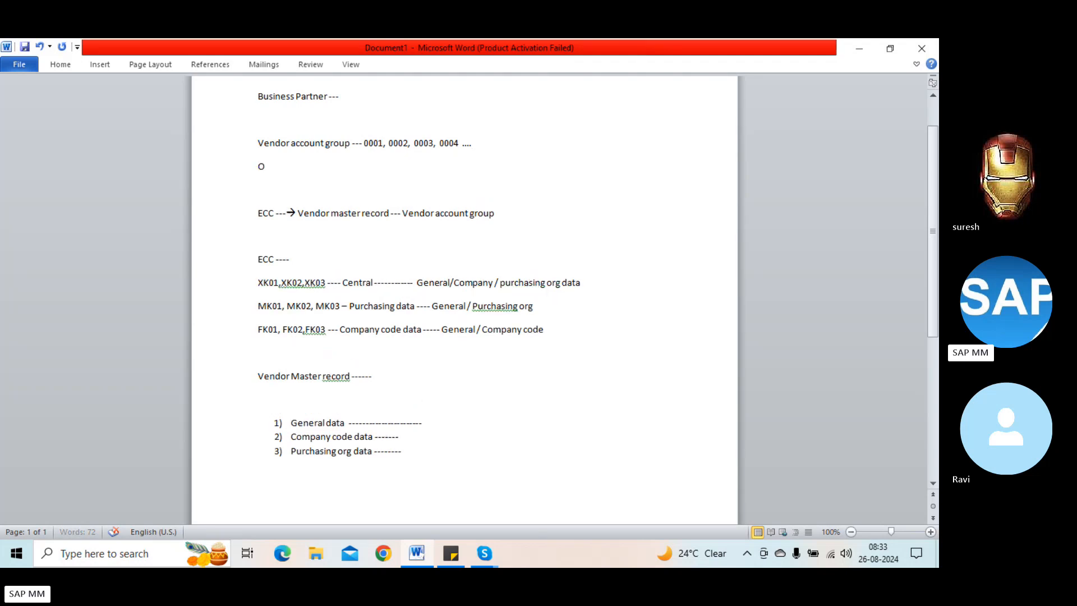
text(ne time v)
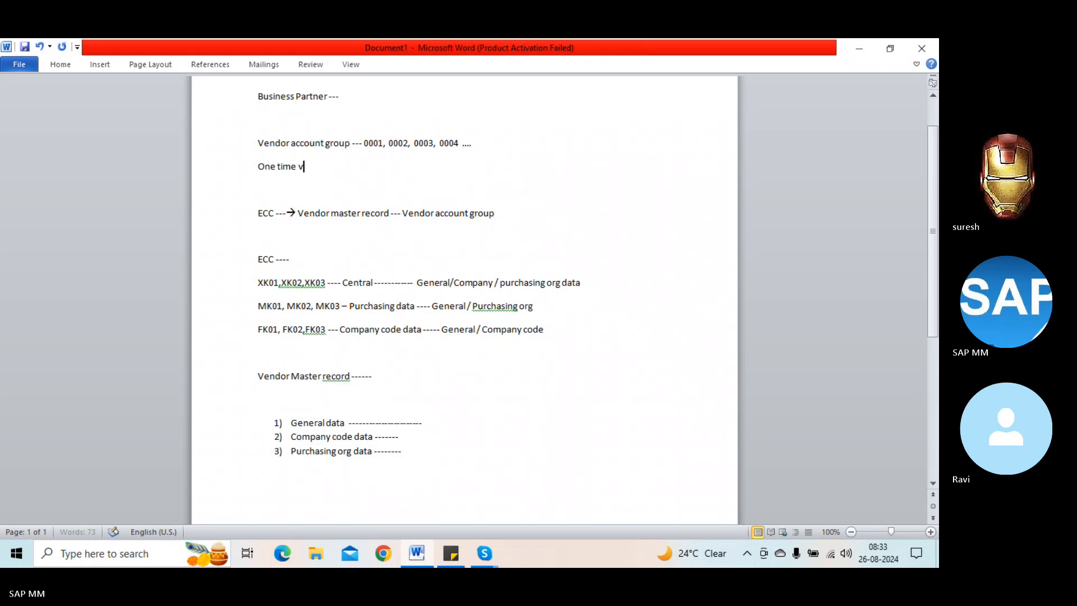
text(endor ---)
key(Return)
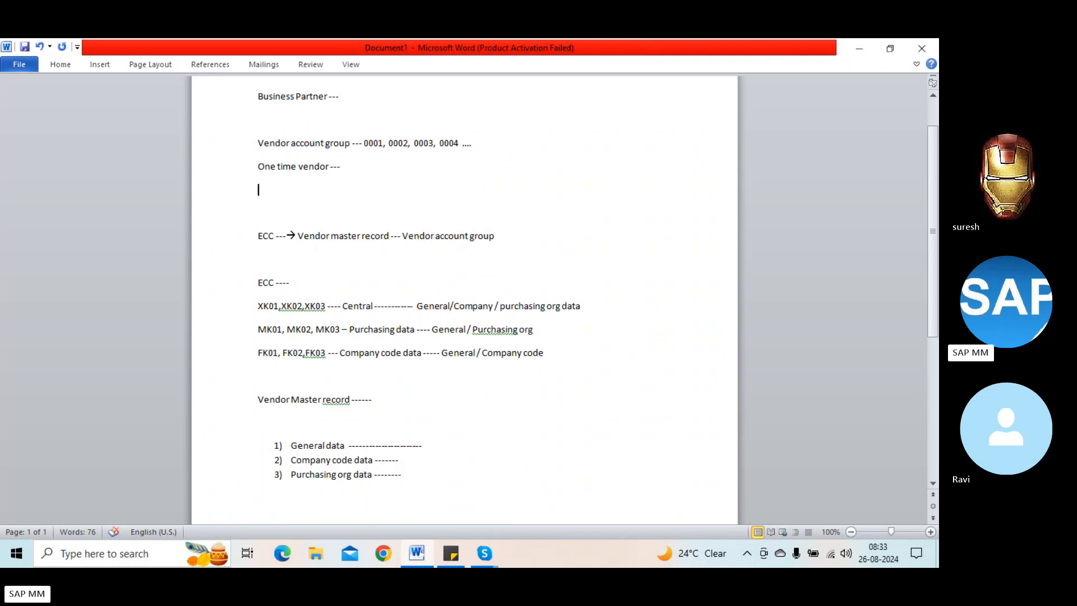
text(Plant ----)
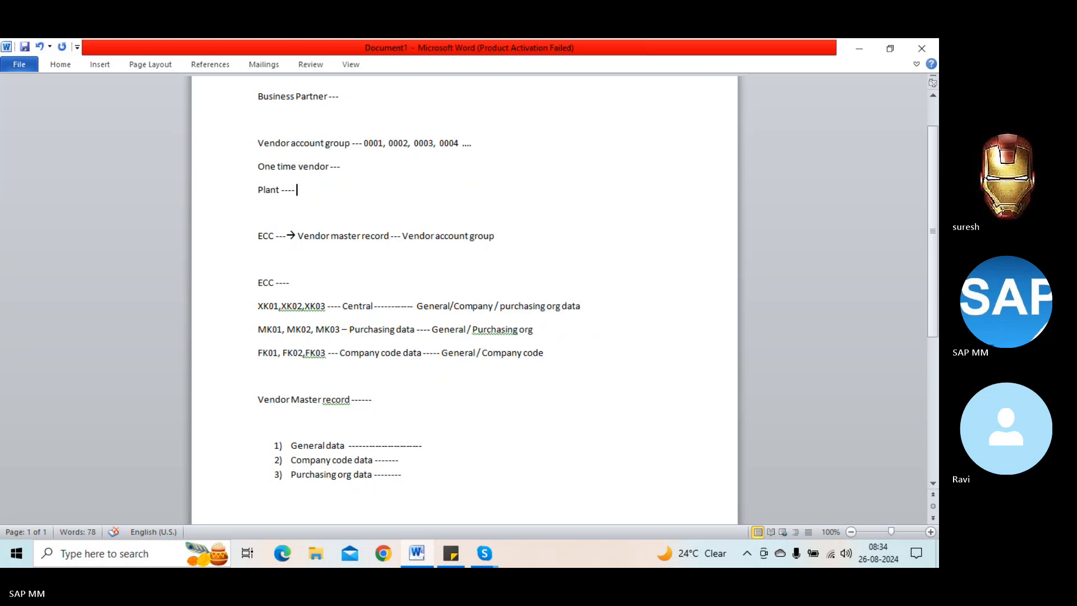
Launch SAP Logon and open the SAP ECC connection
key(super)
text(SAP)
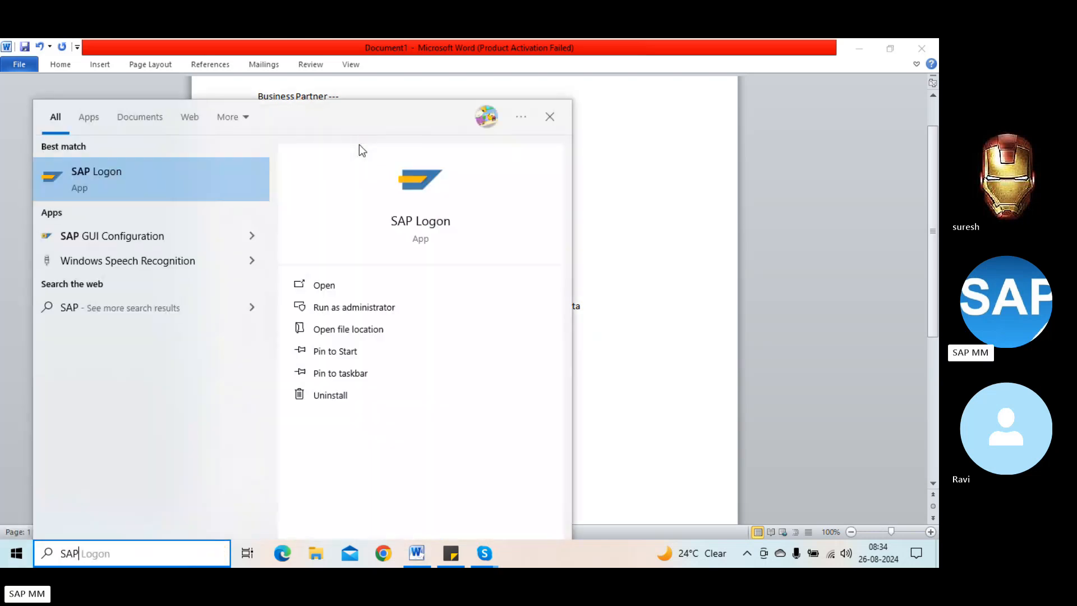
key(Return)
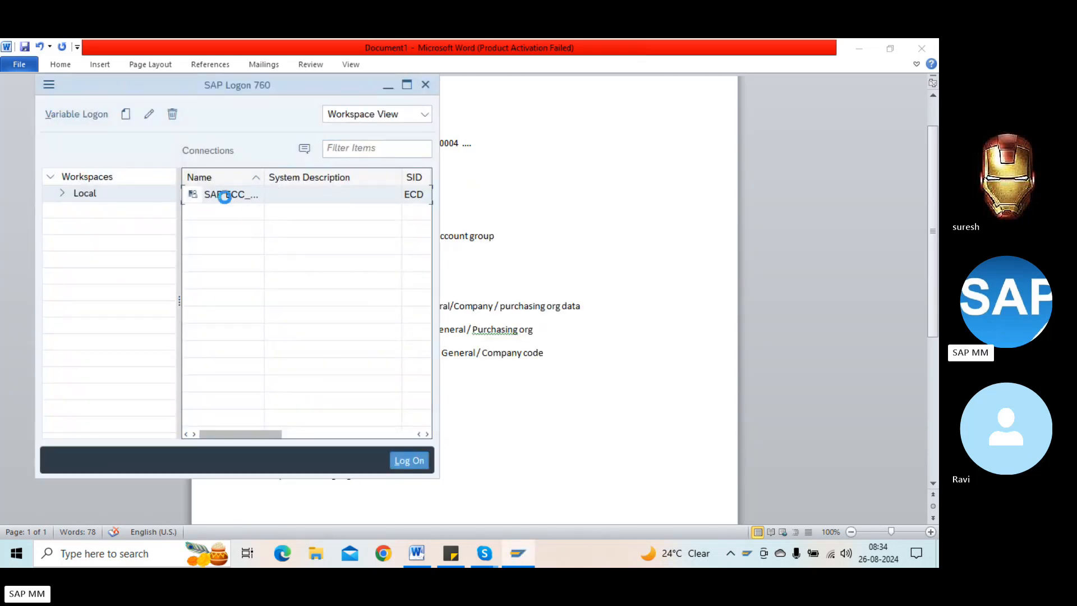
double_click(227, 196)
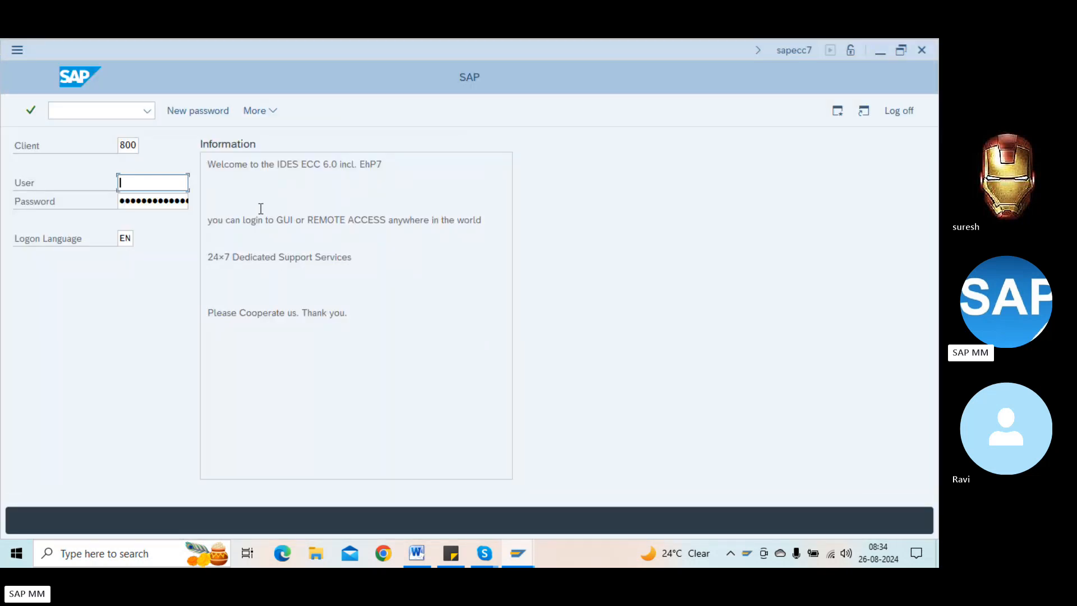
Log on to client 800 in English with the remembered user name and the prefilled password
key(Down)
key(Tab)
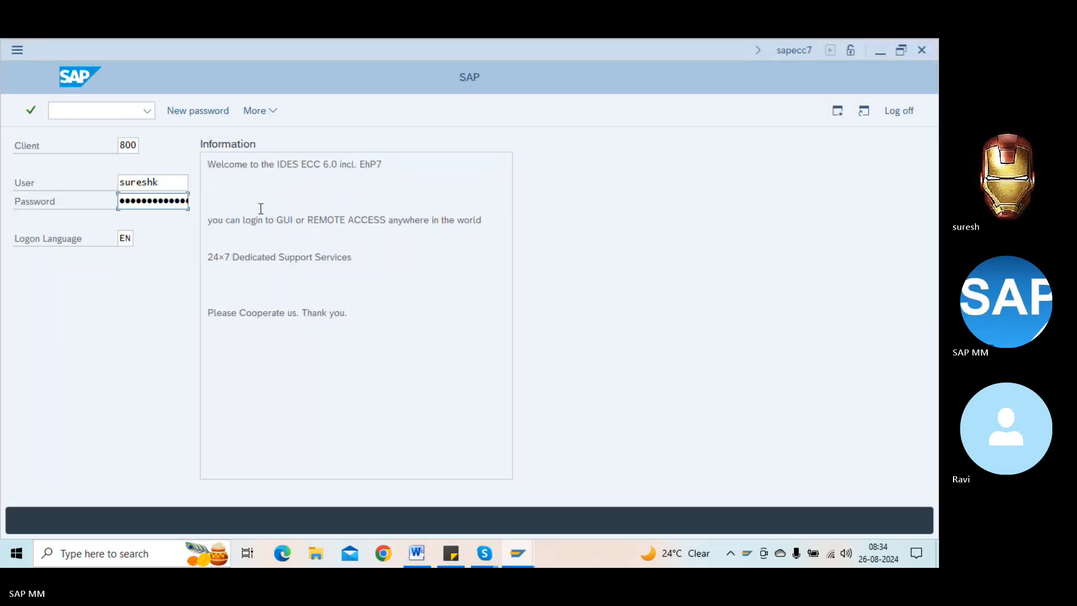
key(Return)
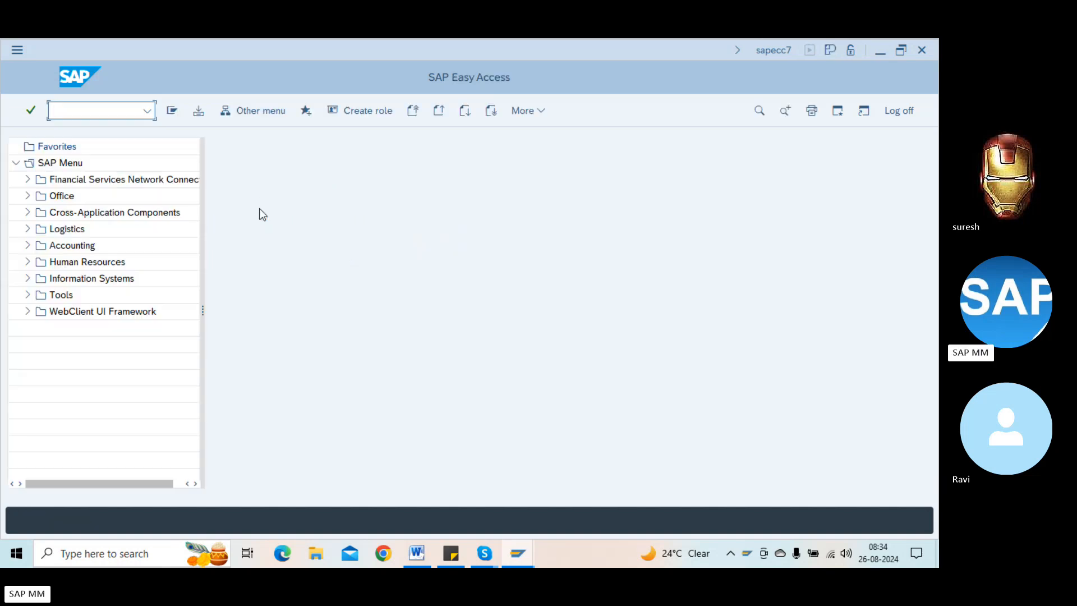
Open transaction XK01 and review its vendor, company code, purchasing organization, account group and reference vendor fields
text(xk01)
key(Return)
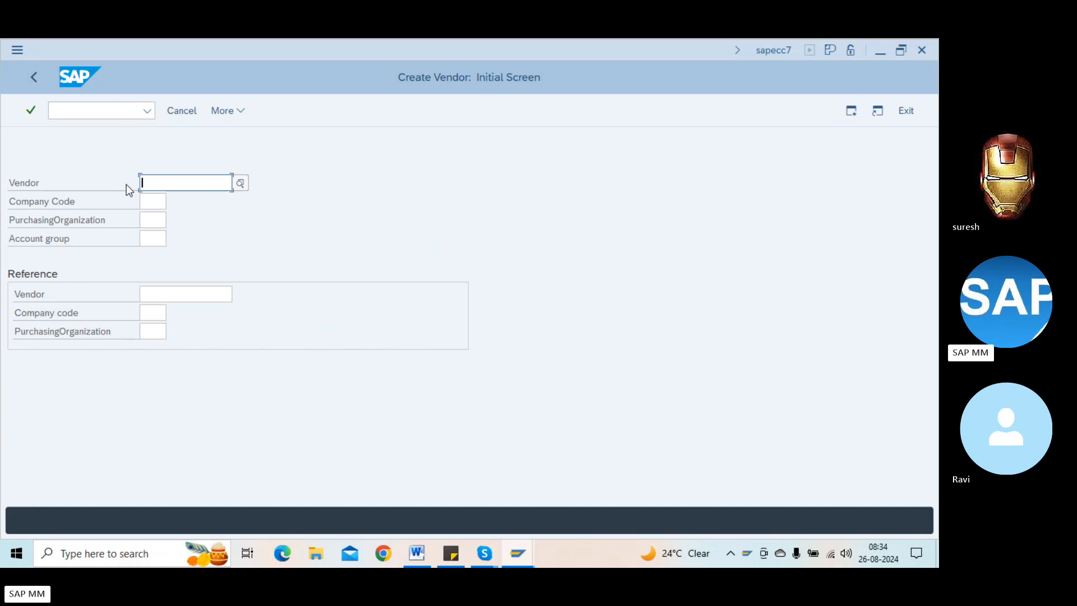
click(148, 199)
click(154, 219)
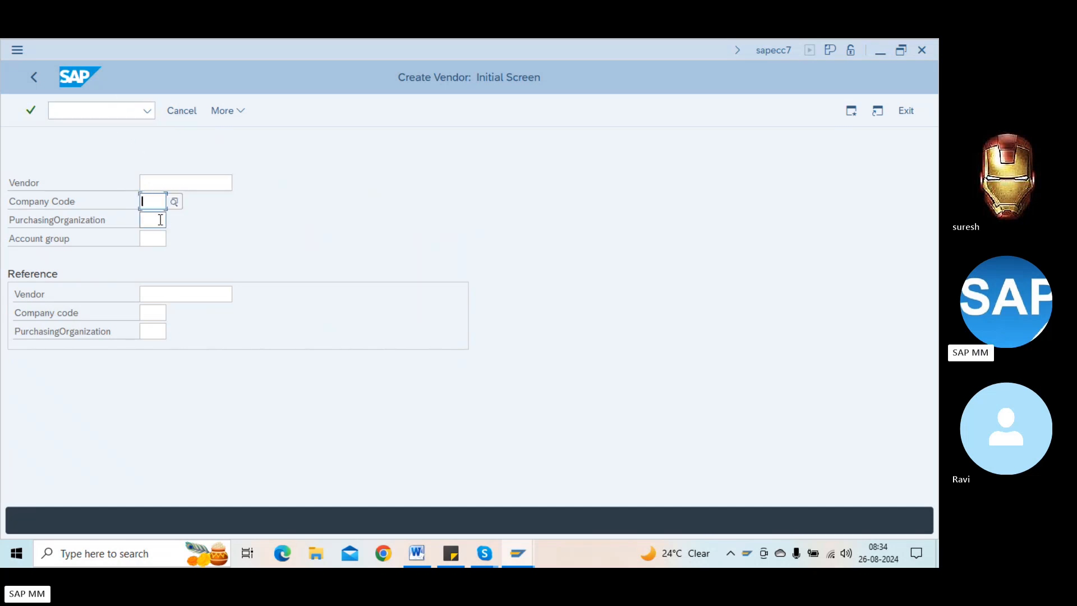
click(161, 242)
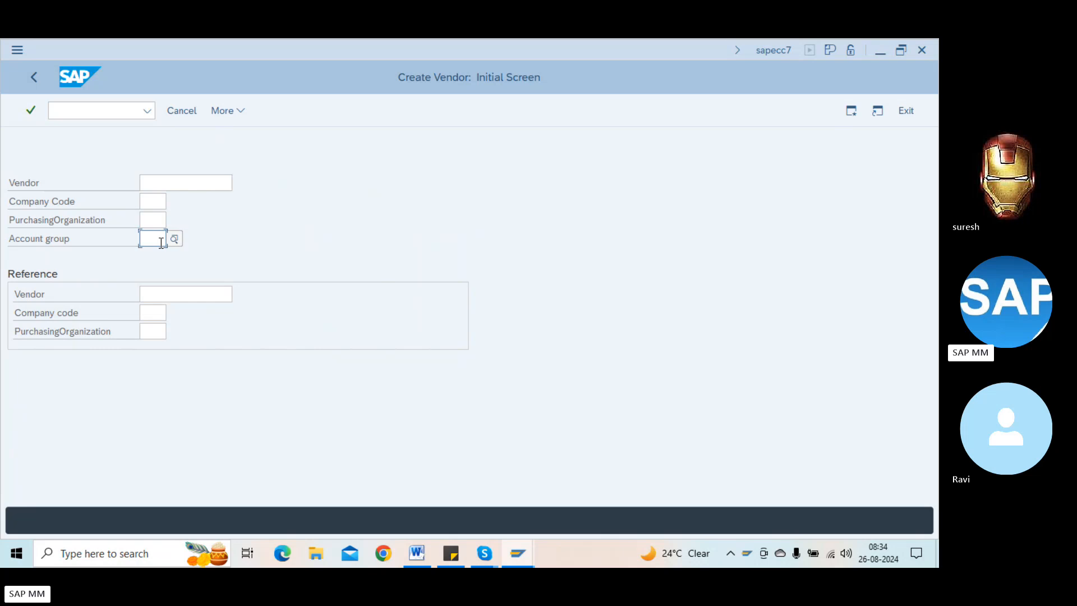
click(174, 186)
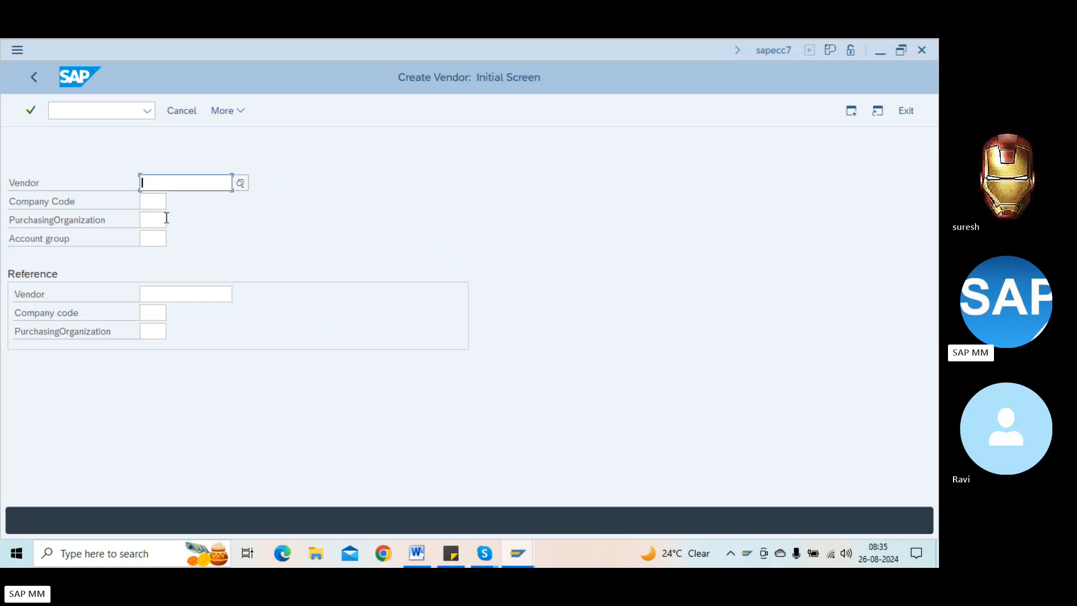
click(169, 296)
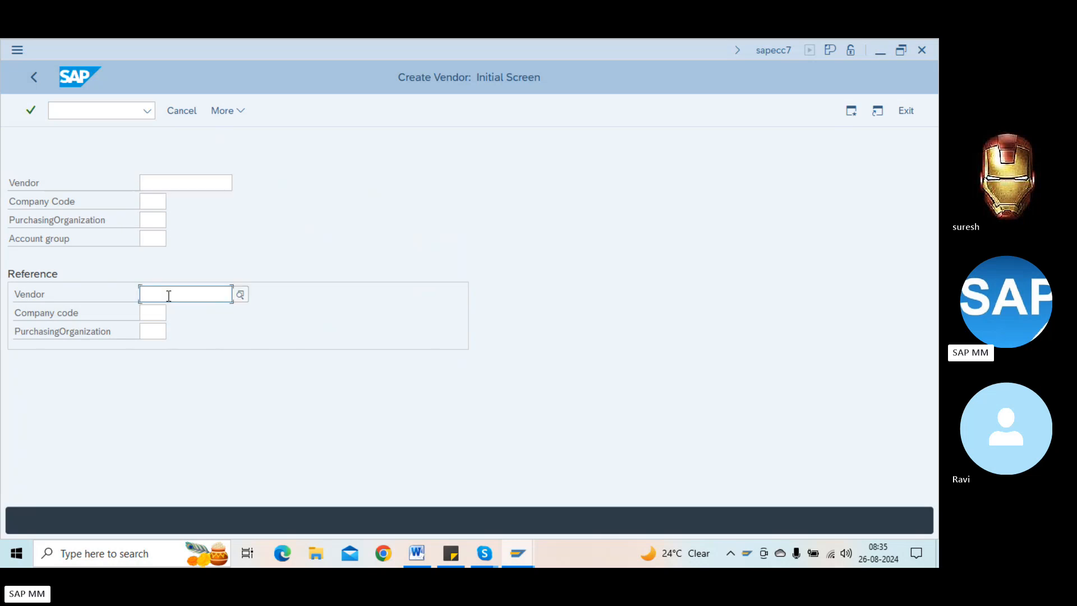
Switch to transaction MK01 and review its purchasing organization field on the initial screen
click(117, 117)
text(/)
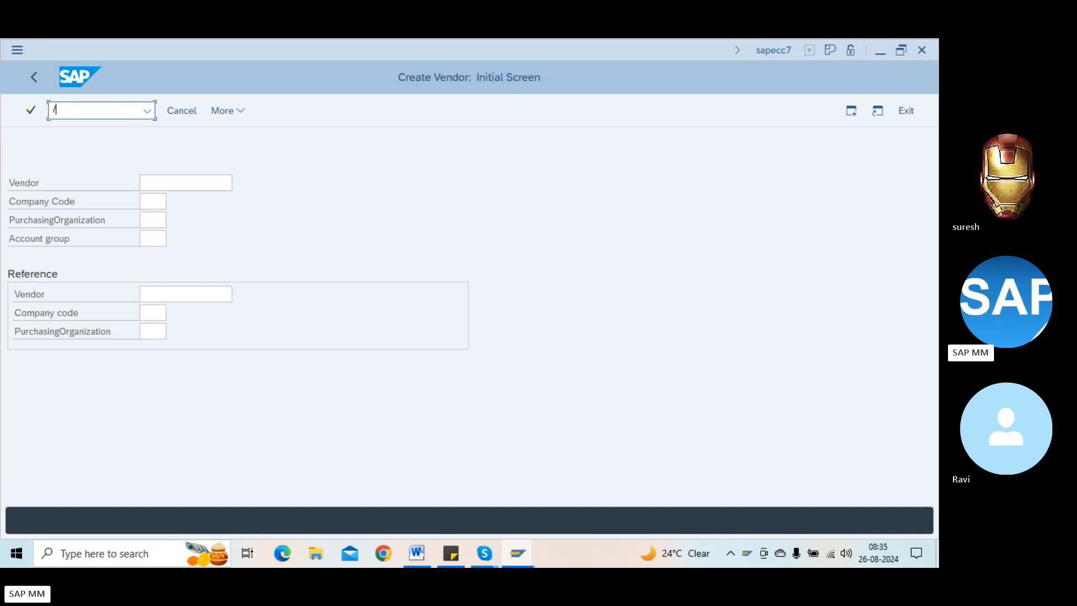
text(nmk01)
key(Return)
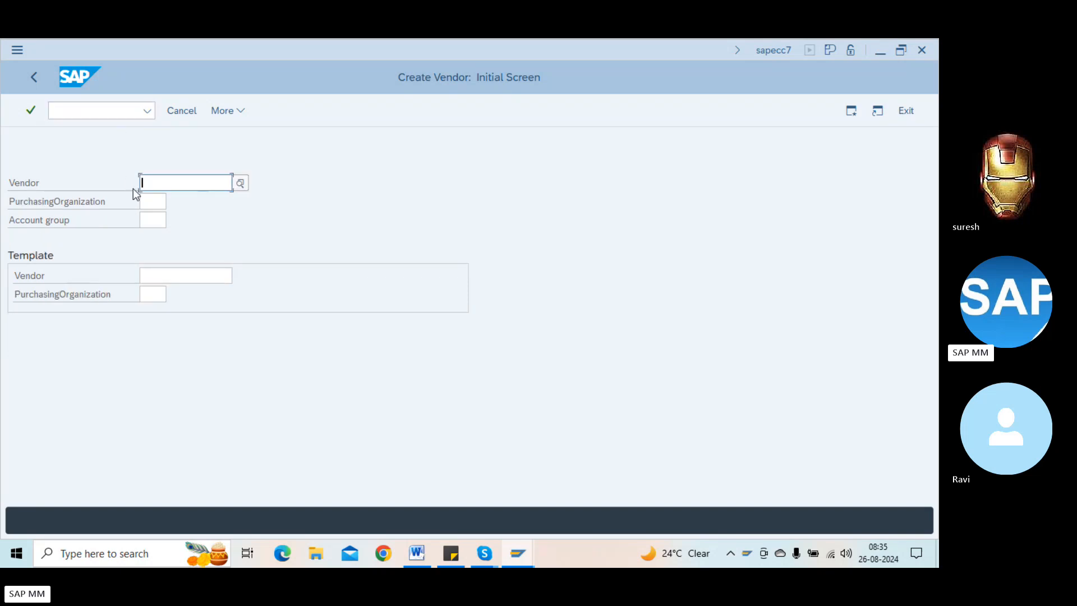
click(155, 196)
Switch to transaction FK01 and review its account group and company code fields
click(111, 112)
text(/)
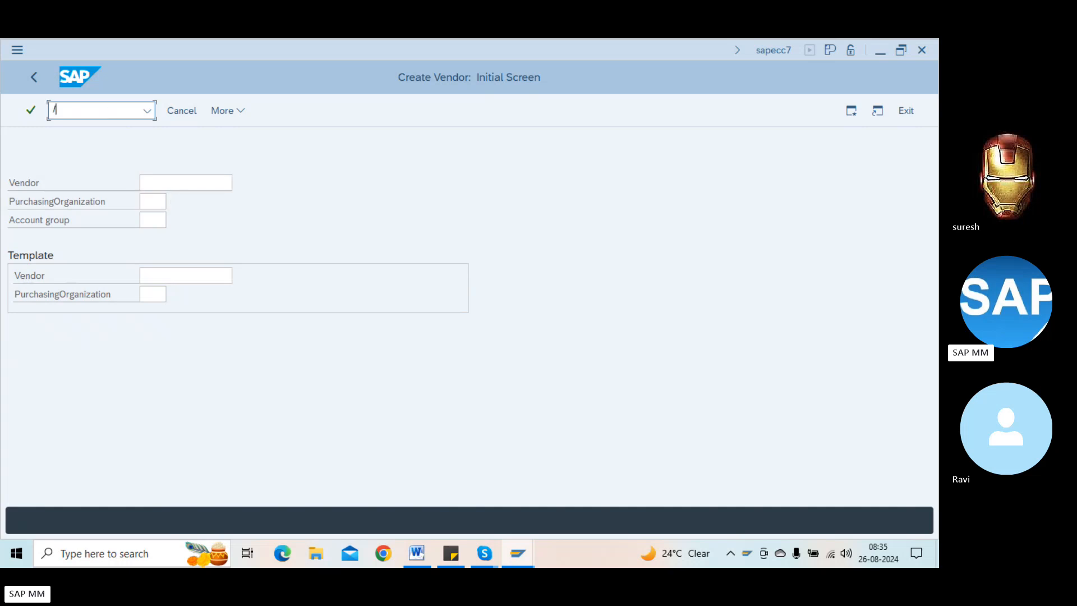
text(nfk01)
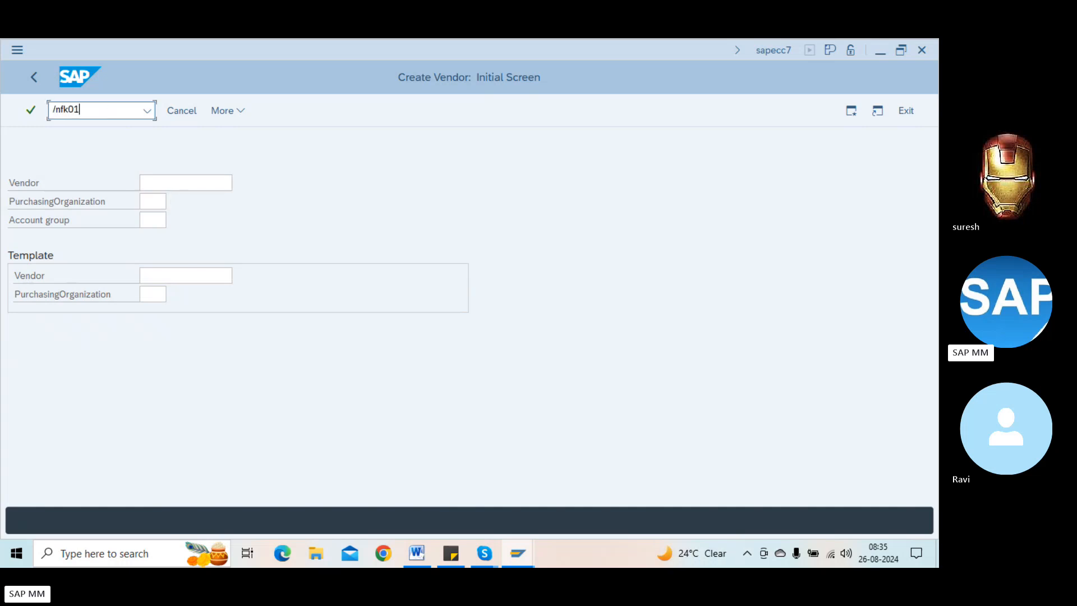
key(Return)
click(151, 220)
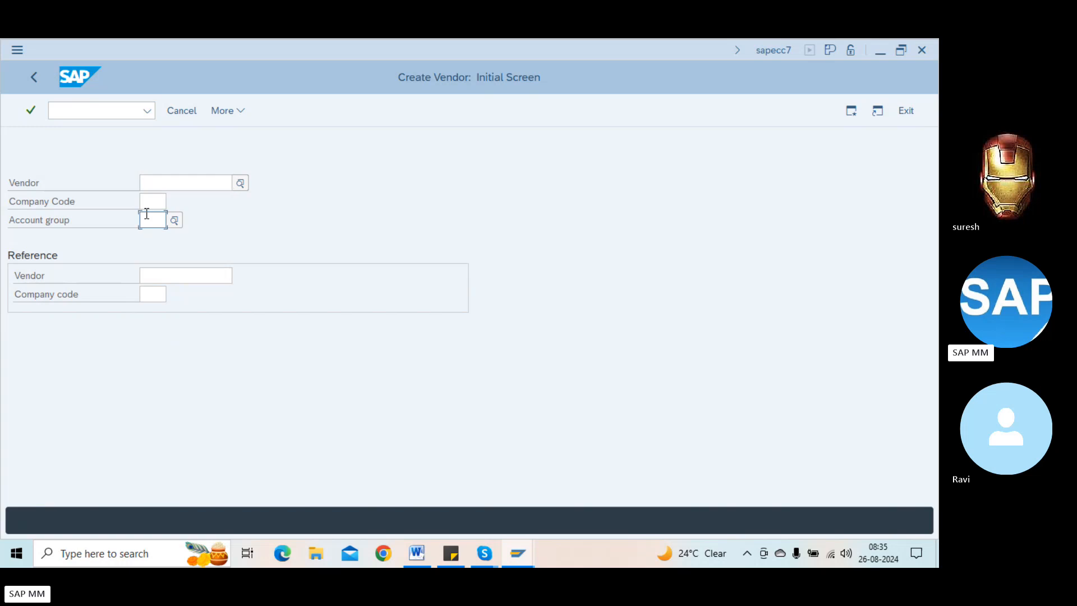
click(152, 205)
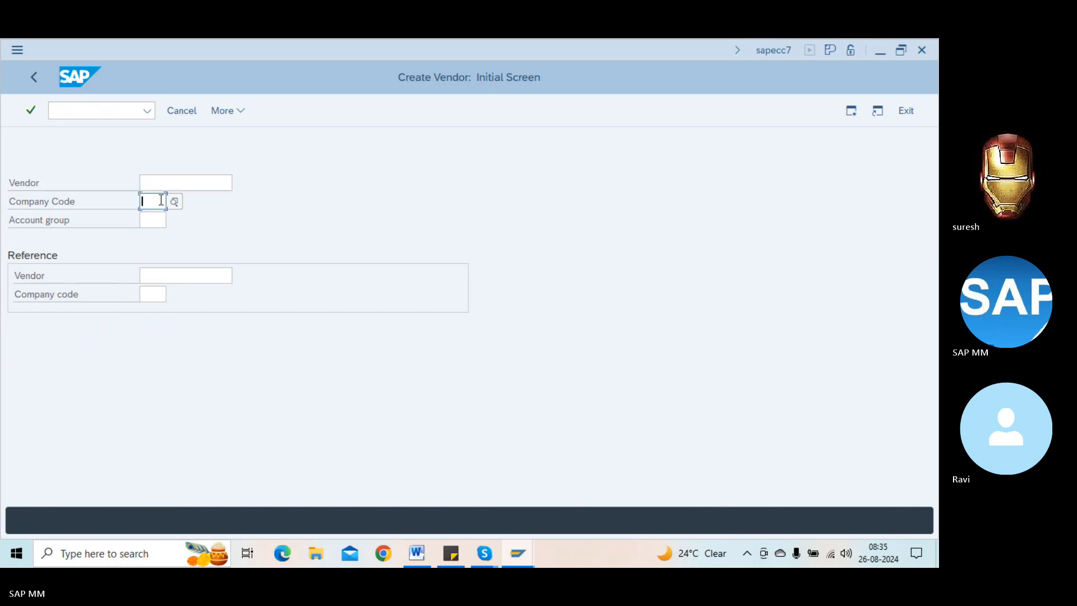
Switch back to transaction XK01 and set the new vendor's account group to 0001
click(103, 111)
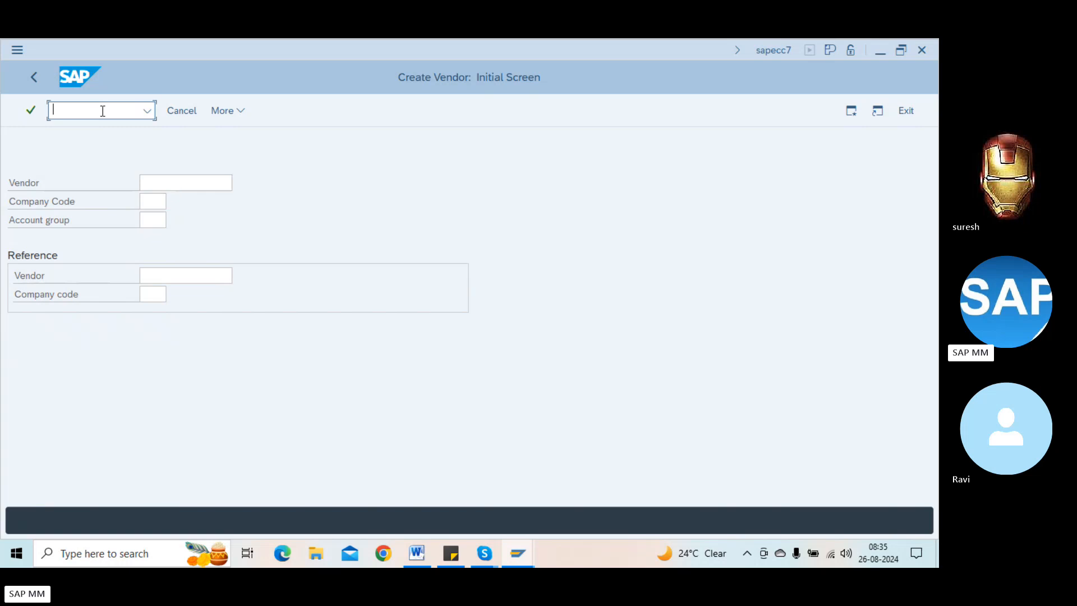
text(/nxk01)
key(Return)
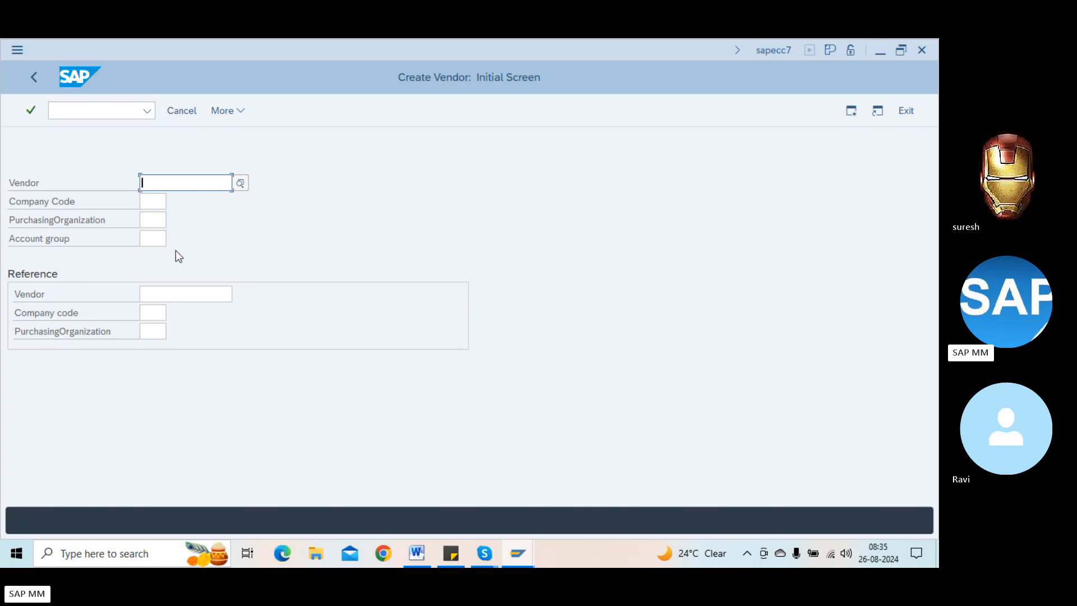
click(162, 242)
text(0001)
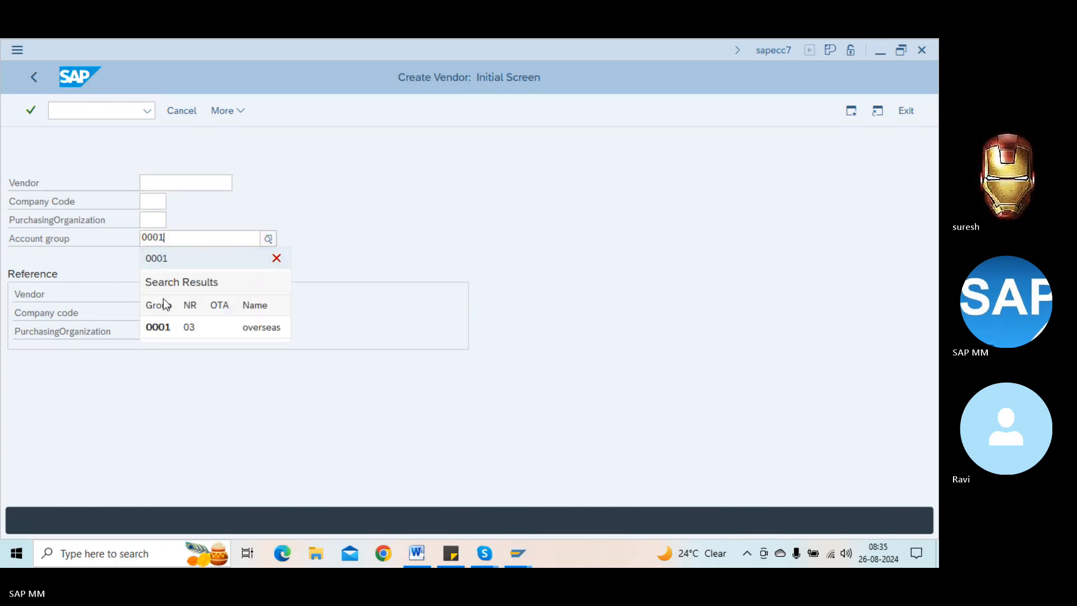
click(164, 328)
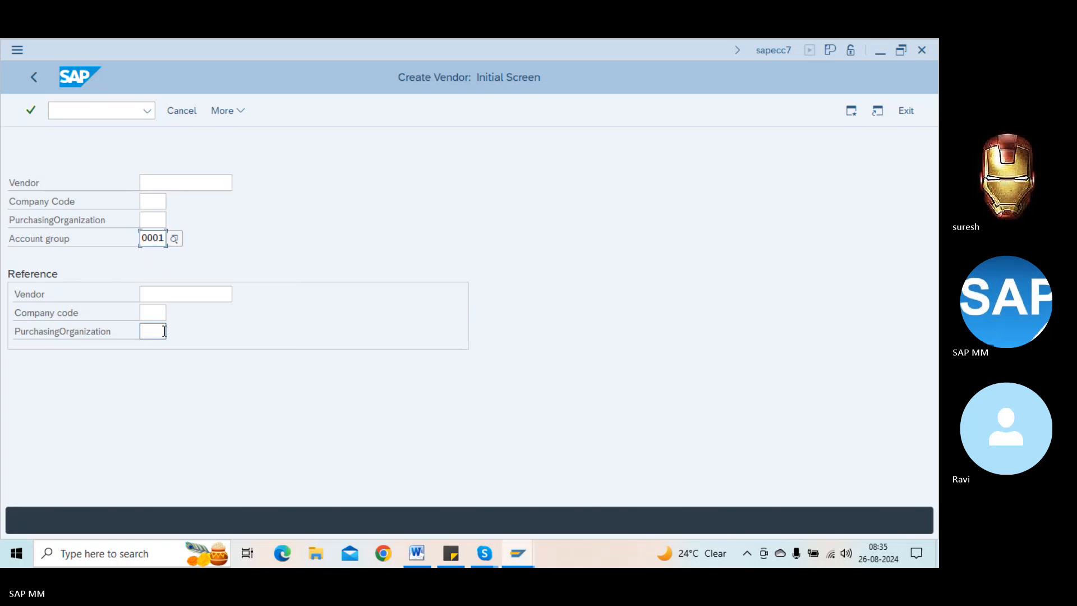
Set both the purchasing organization and the company code to 1000 and continue to the vendor's address data
click(147, 220)
text(1000)
key(shift+Tab)
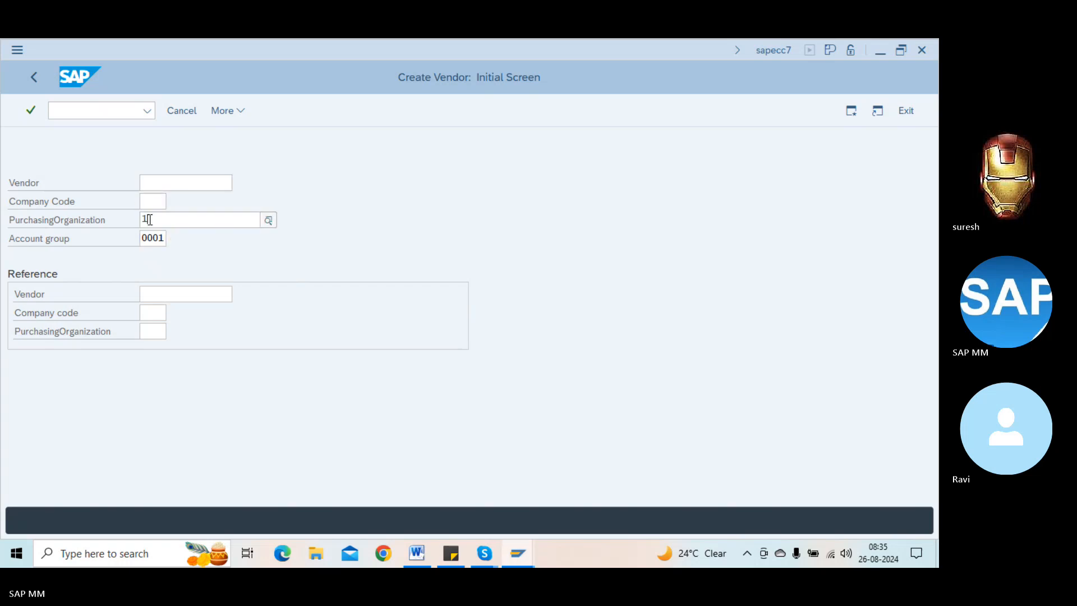
text(000)
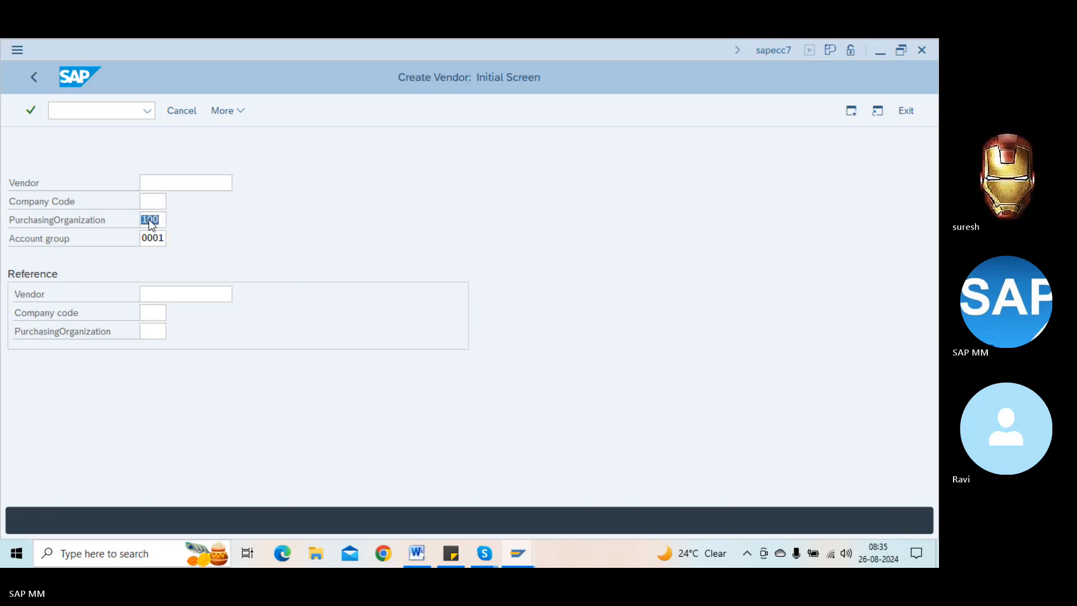
key(Tab)
key(shift+Tab)
key(shift+Tab)
text(1000)
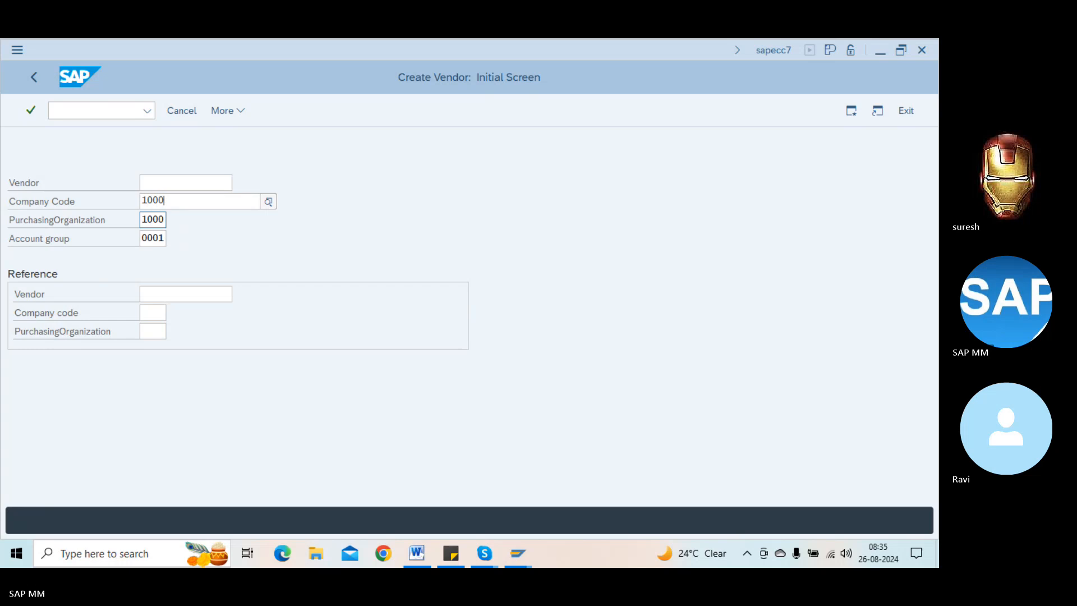
click(150, 222)
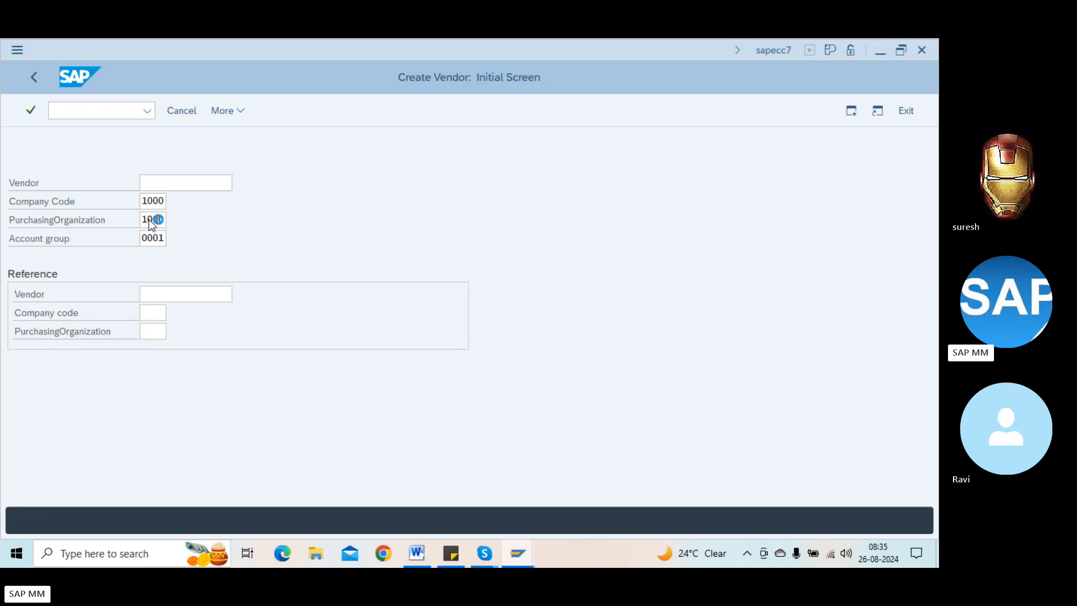
key(Return)
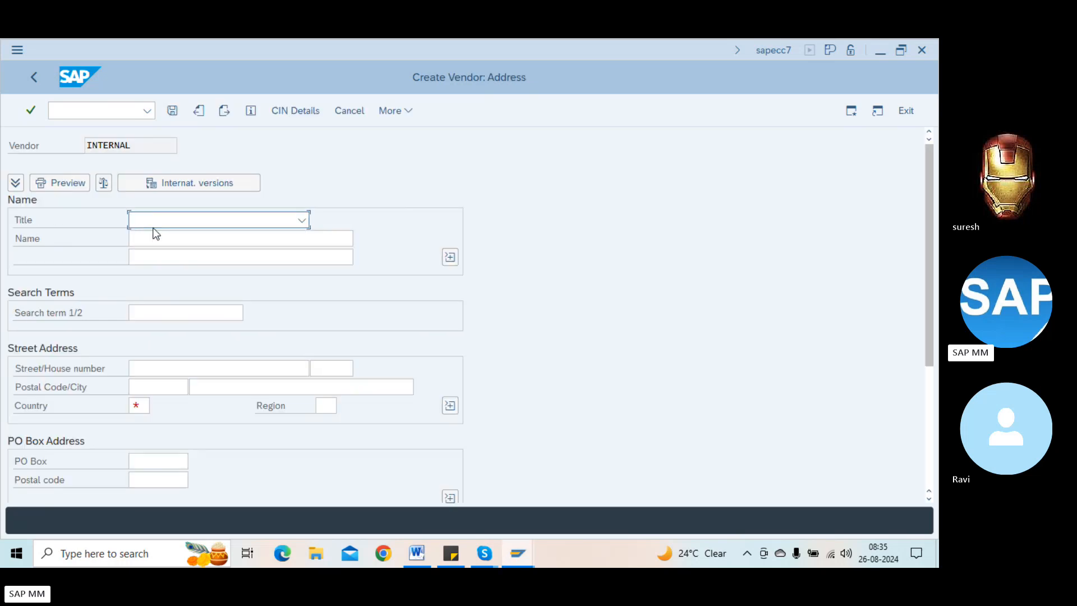
Set the country in the vendor's street address to In, look over the communication fields and continue to the Control screen
click(153, 237)
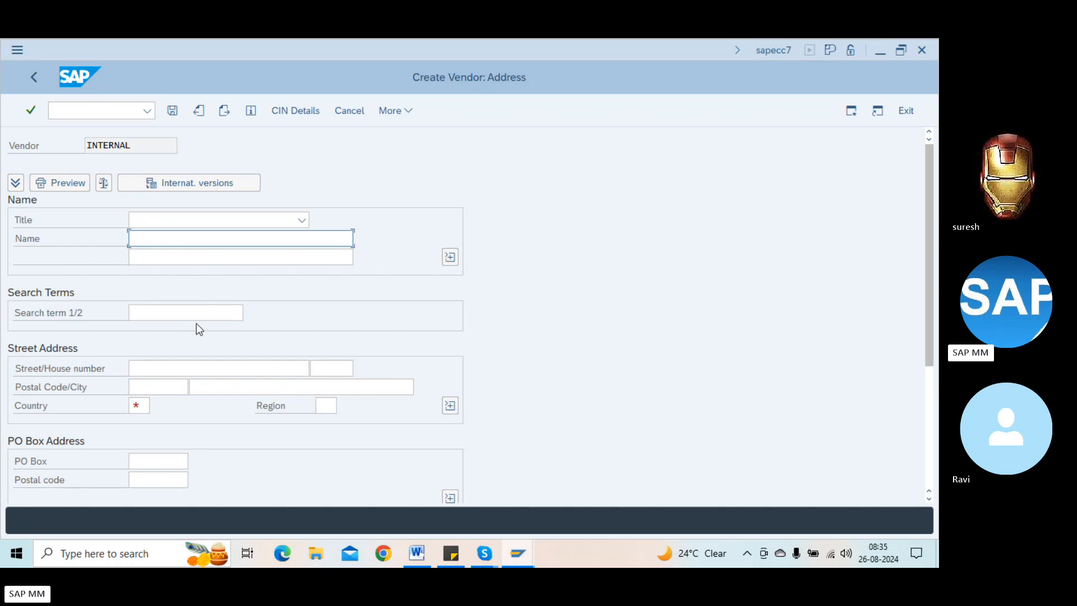
click(139, 404)
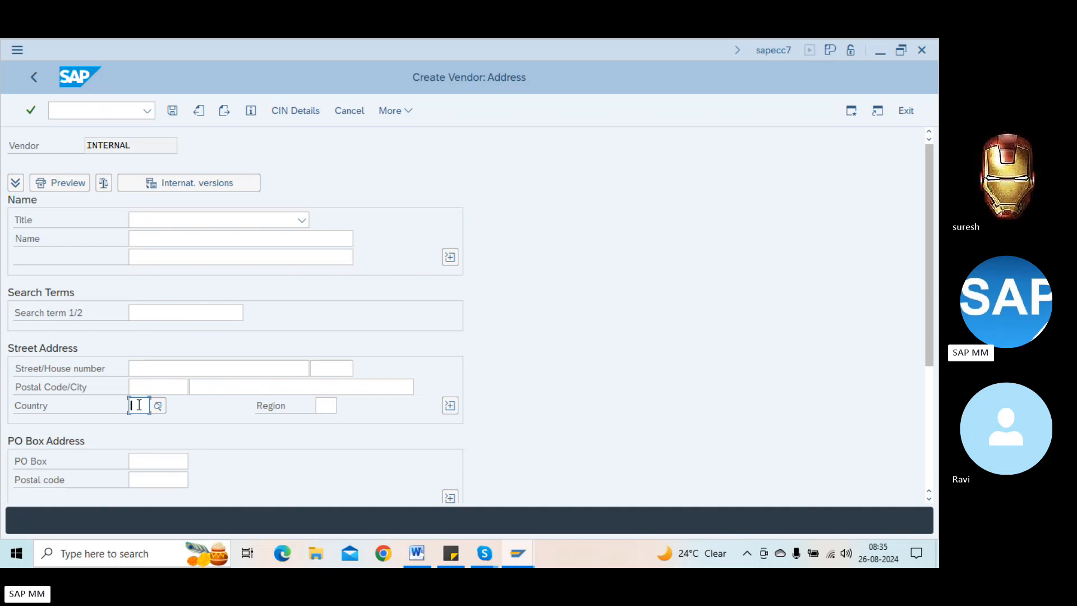
text(In)
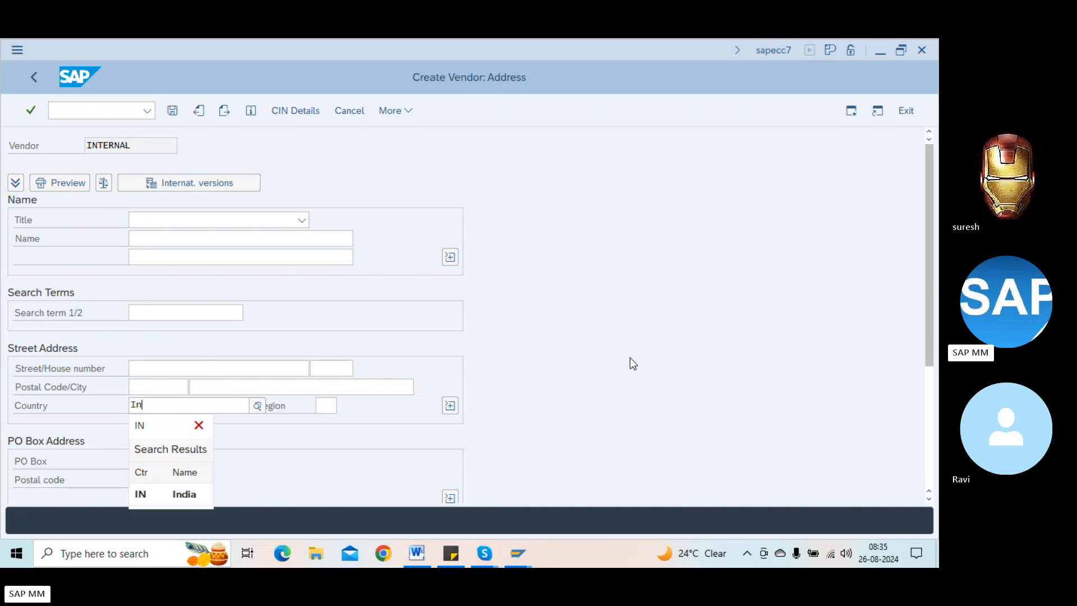
click(663, 375)
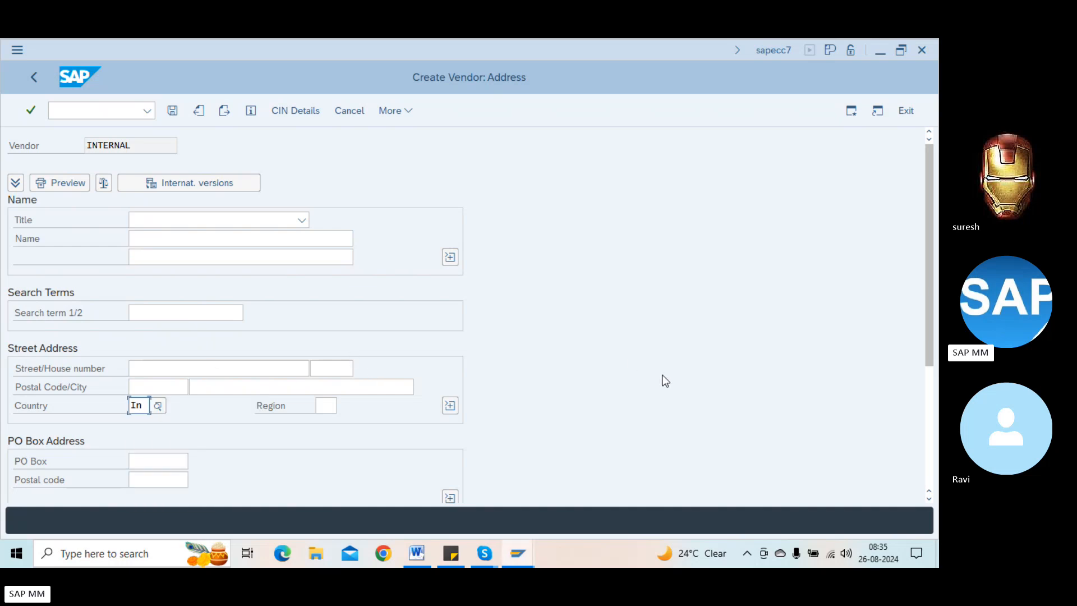
click(931, 419)
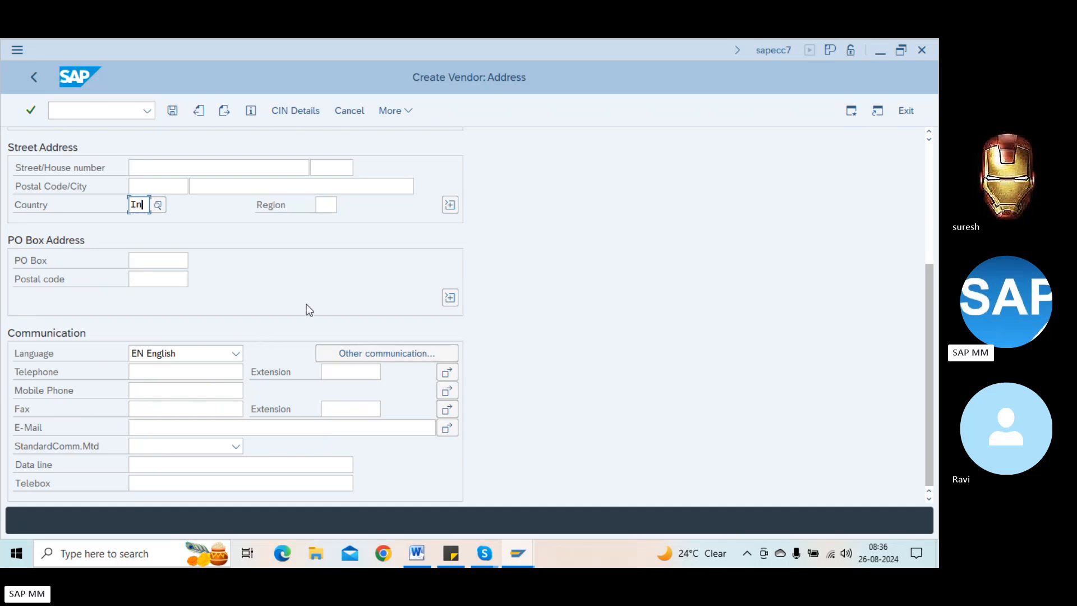
click(928, 217)
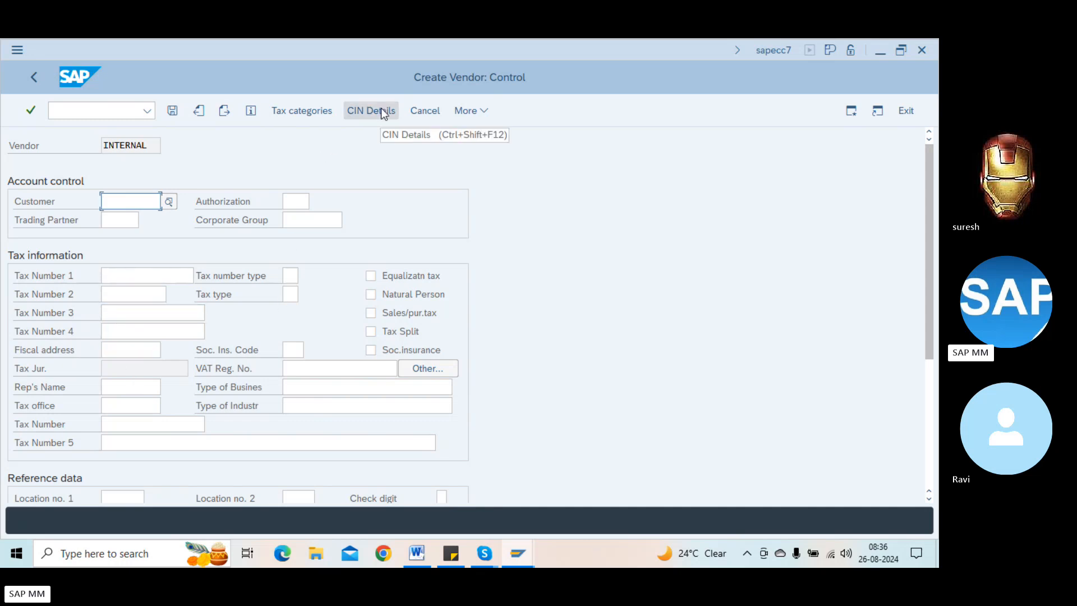
Look over the vendor's control, bank detail and contact person screens, leave them blank and continue to the accounting information
click(929, 383)
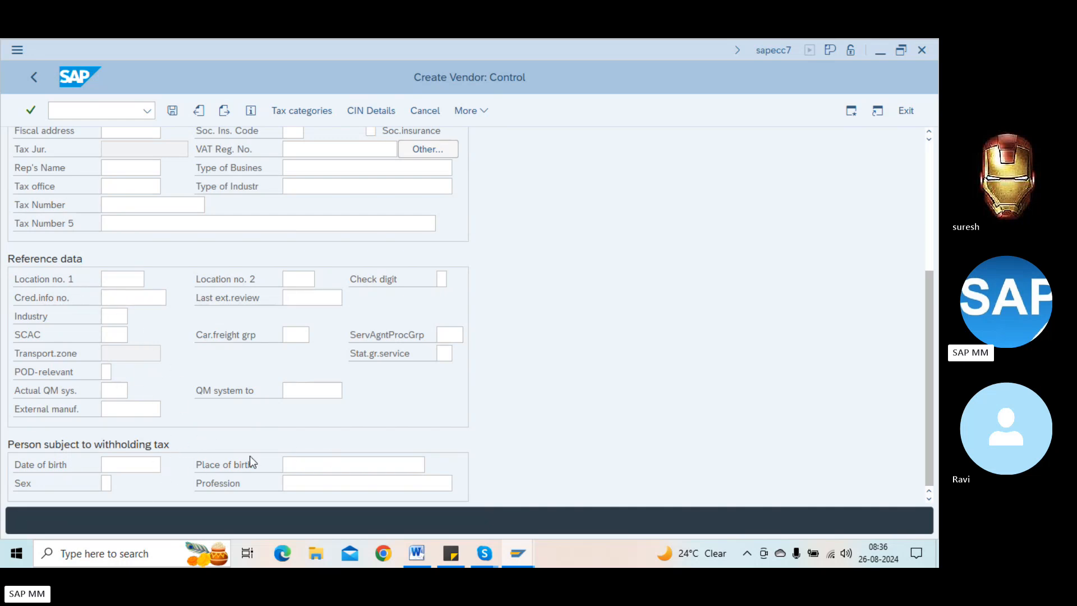
key(Return)
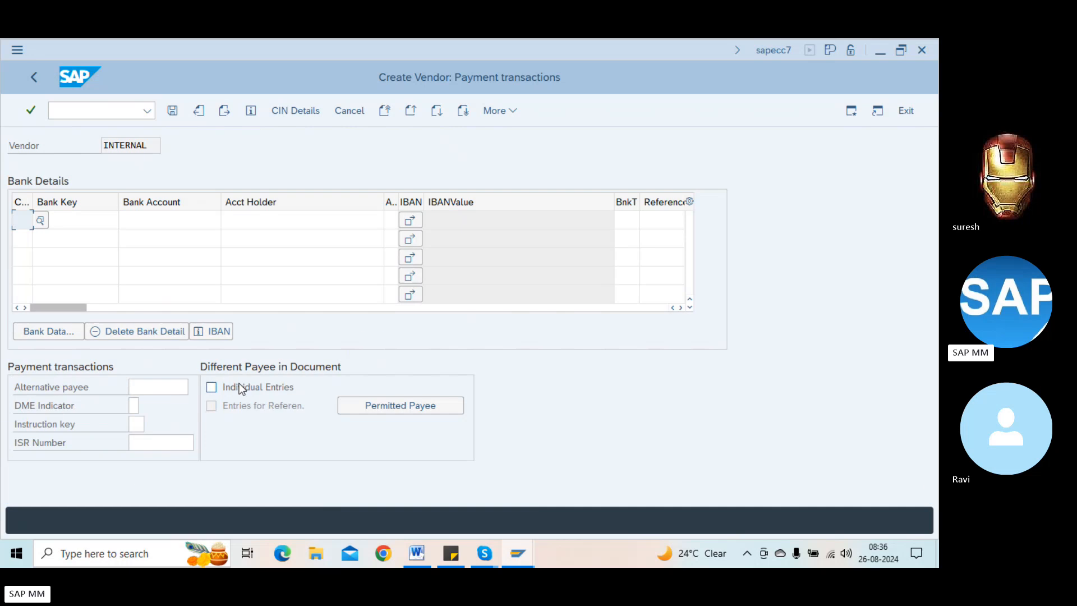
click(94, 222)
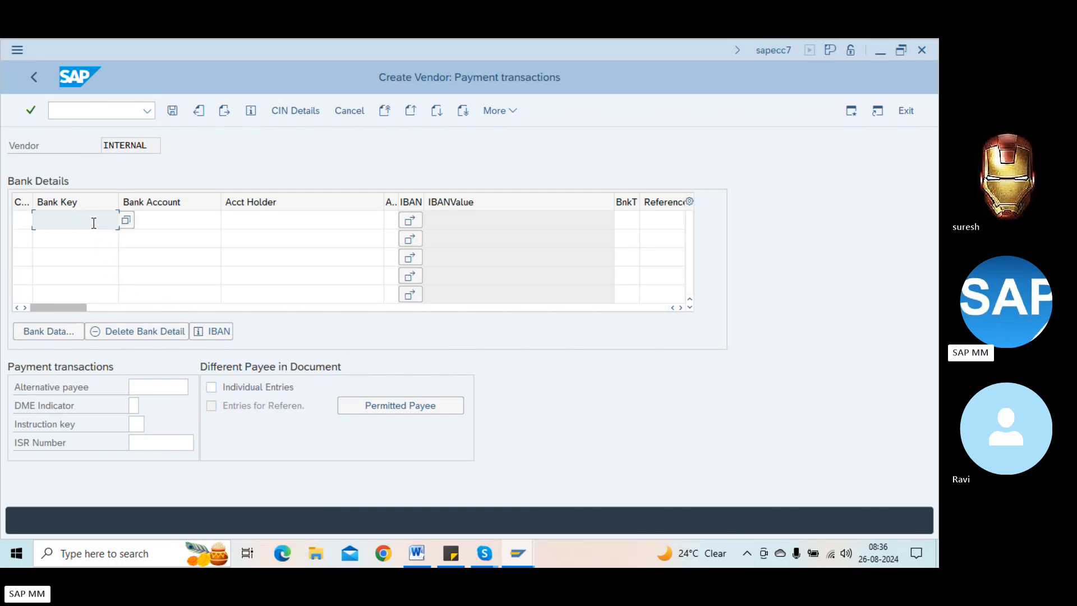
click(150, 222)
click(255, 235)
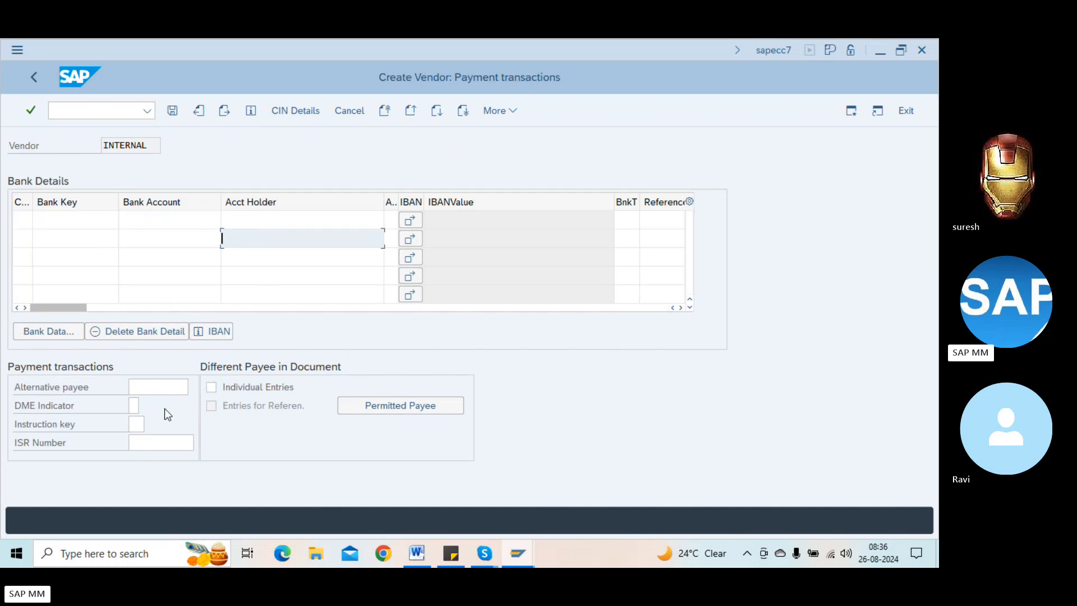
click(147, 386)
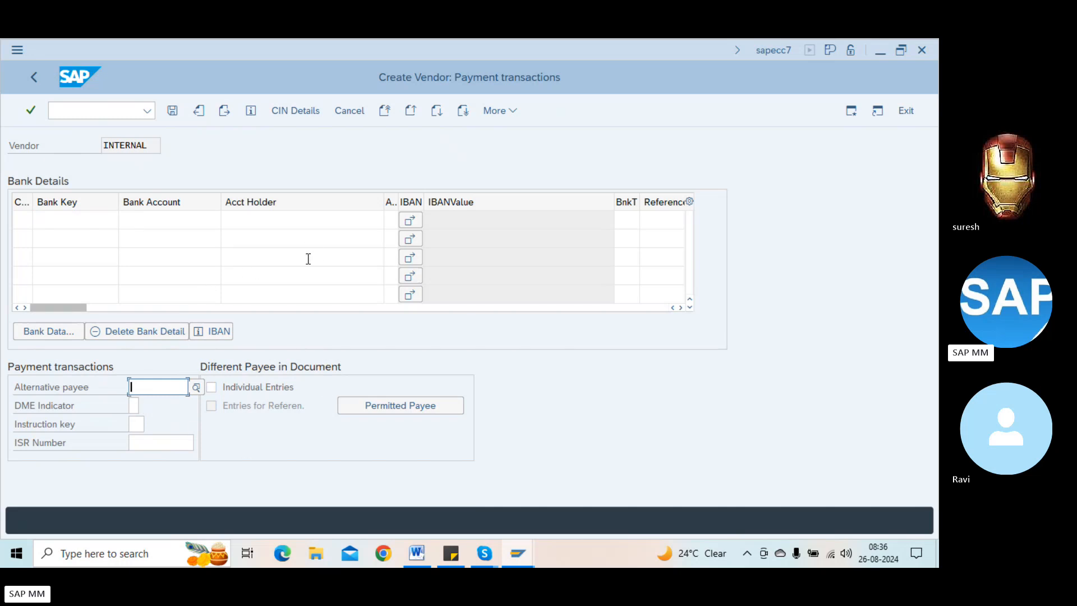
key(Return)
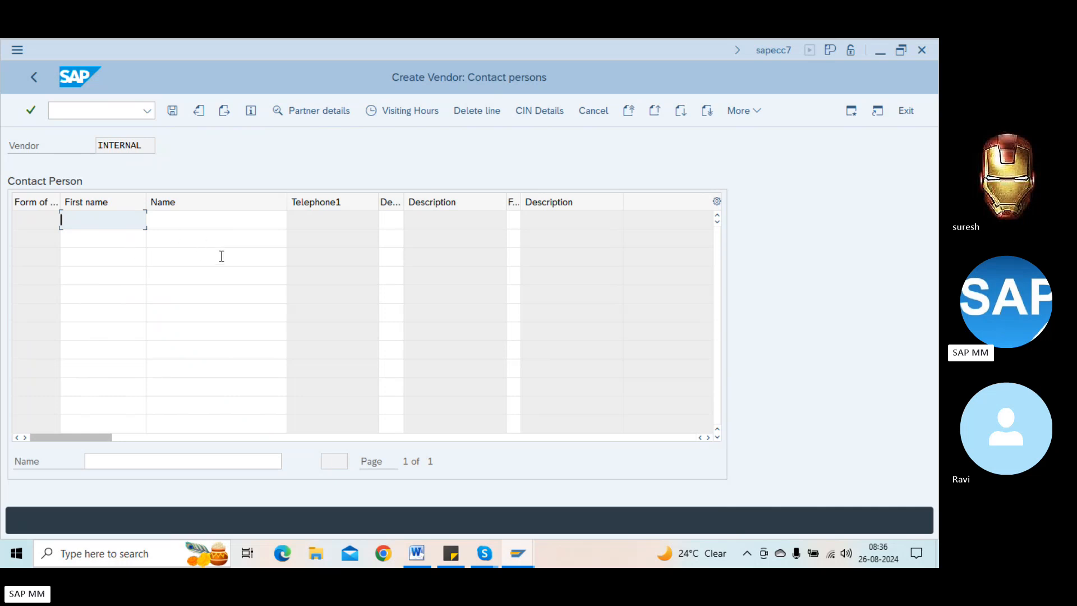
key(Return)
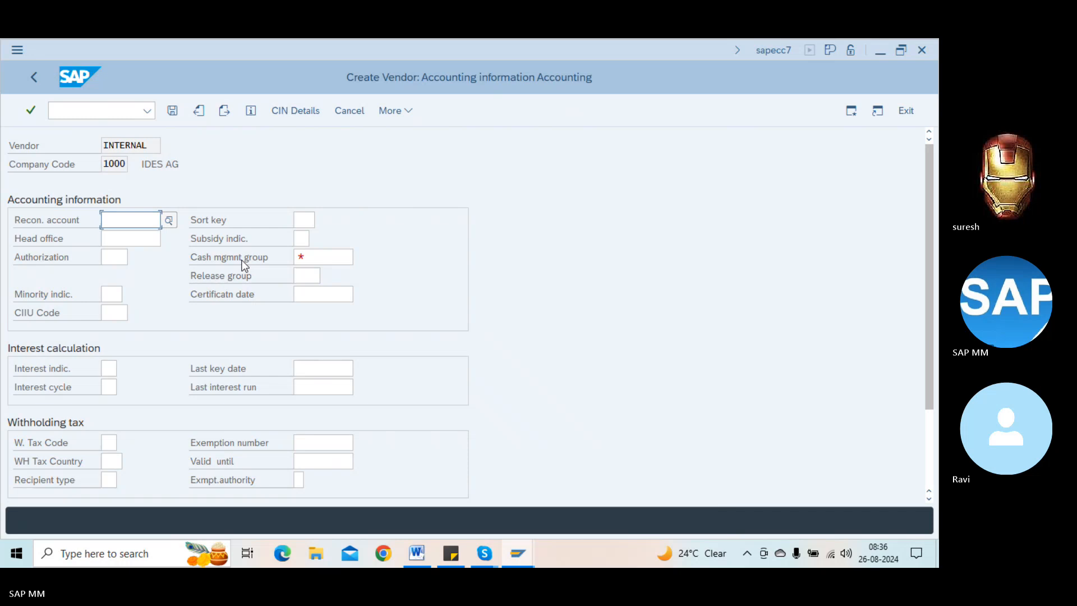
Set the vendor's reconciliation account to 160000 and the cash management group to A1, and continue to the accounting payment transactions
text(1)
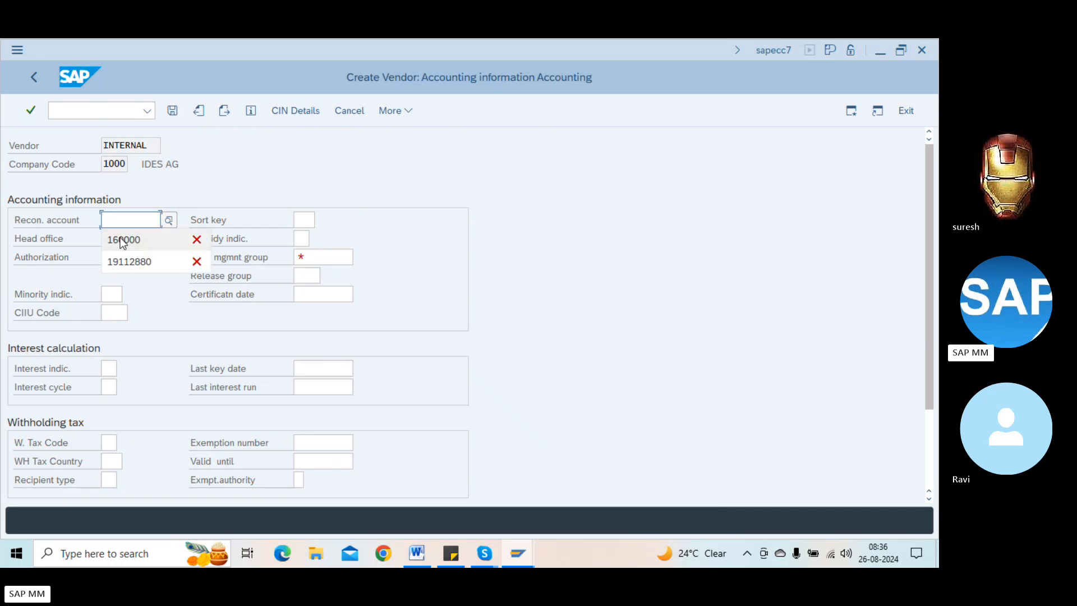
click(121, 238)
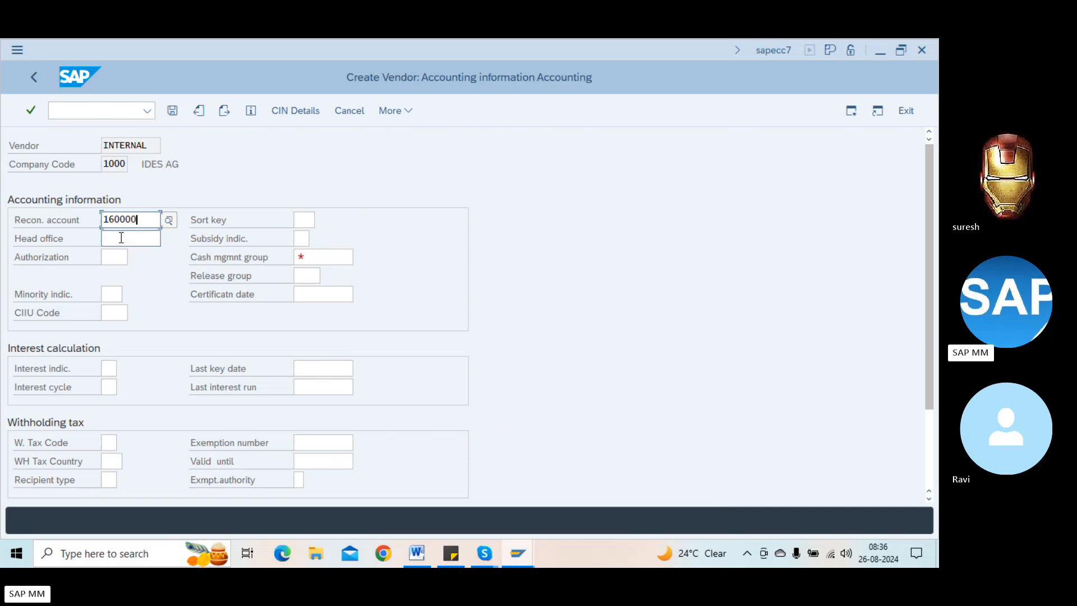
click(333, 259)
text(A)
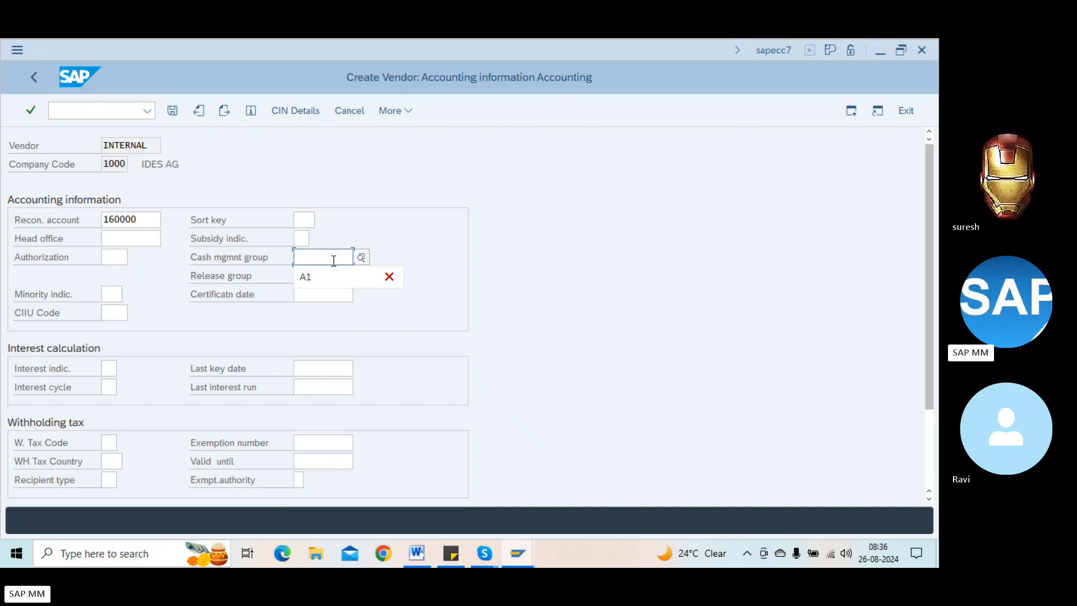
click(322, 276)
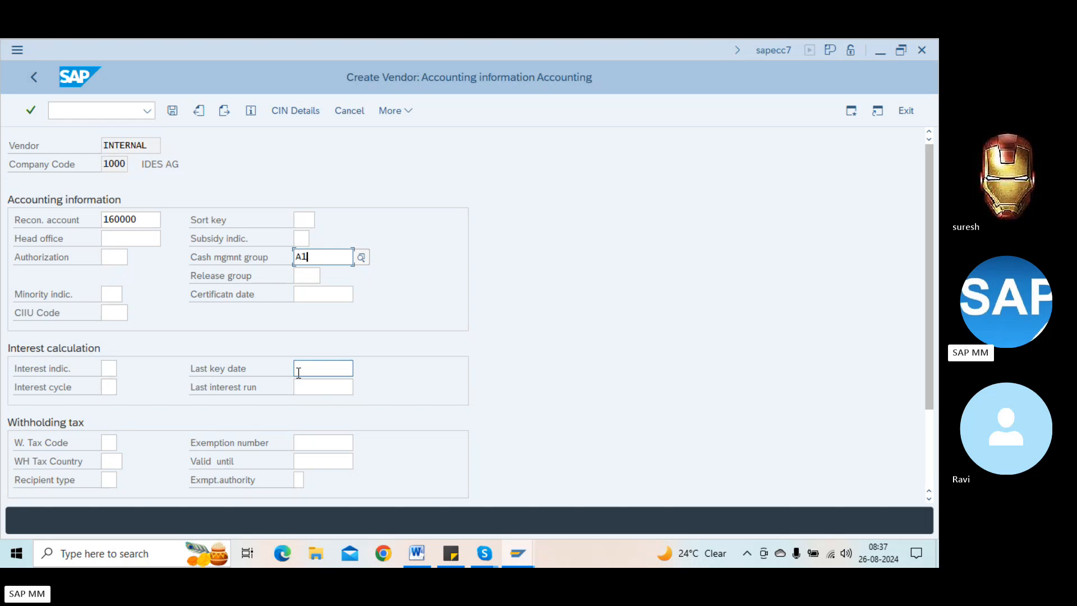
key(Return)
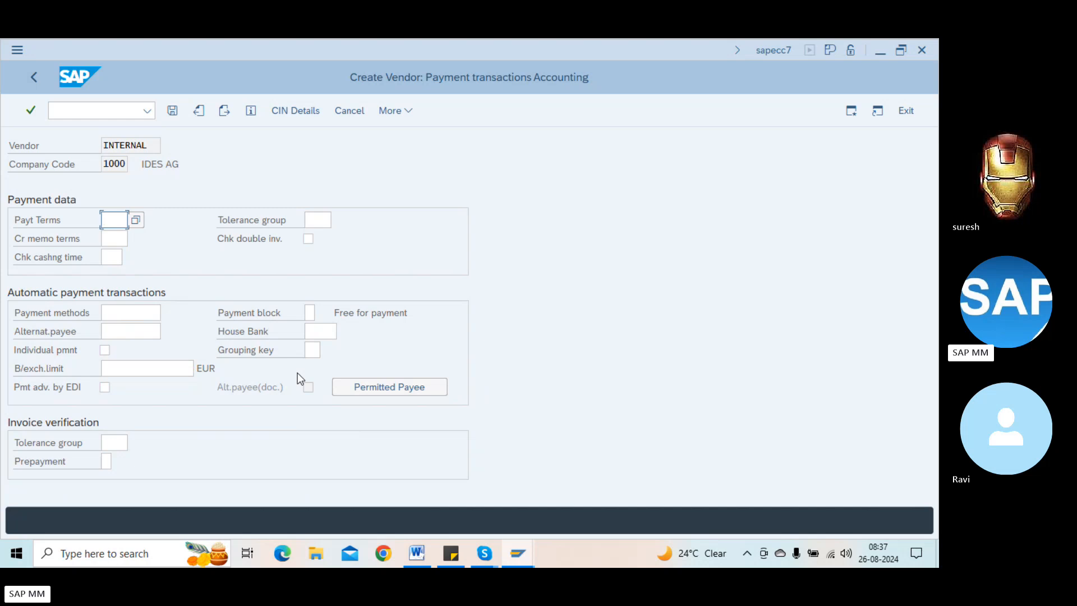
Leave the accounting payment and correspondence data blank and continue to the vendor's purchasing data
click(146, 312)
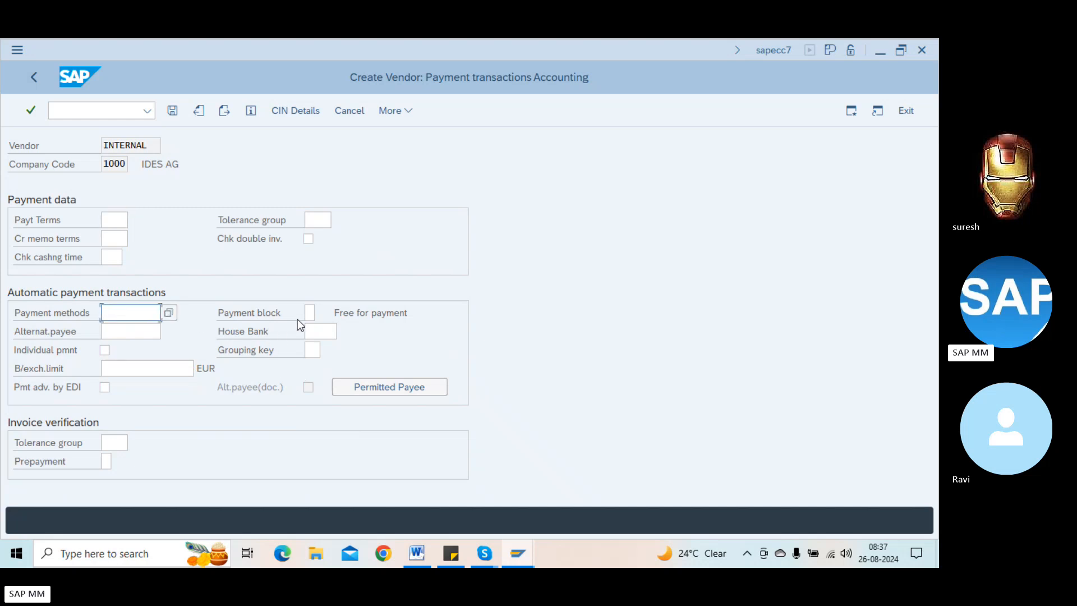
click(311, 313)
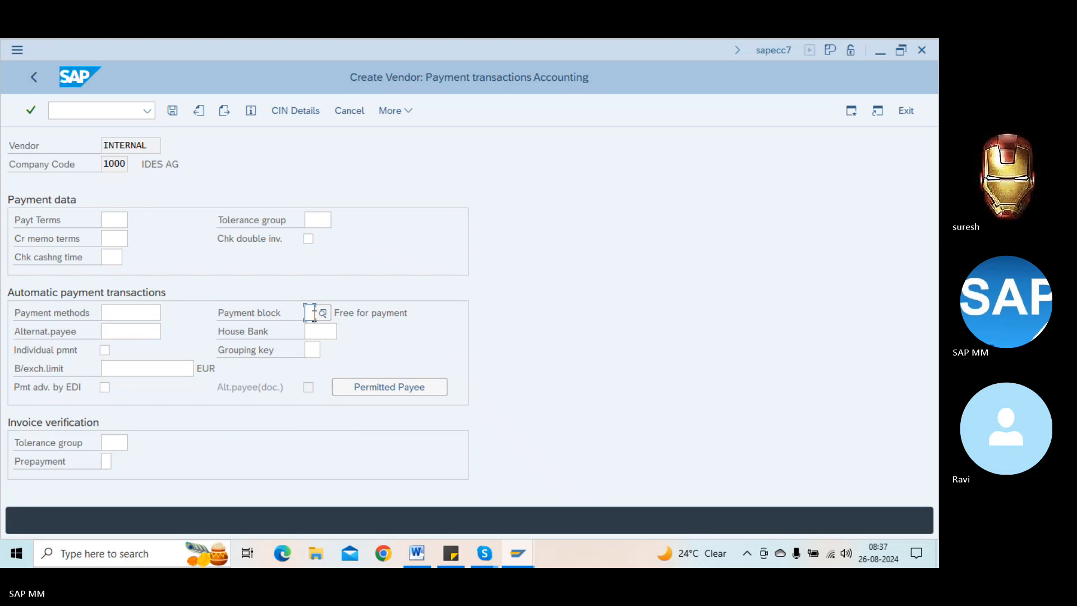
key(Return)
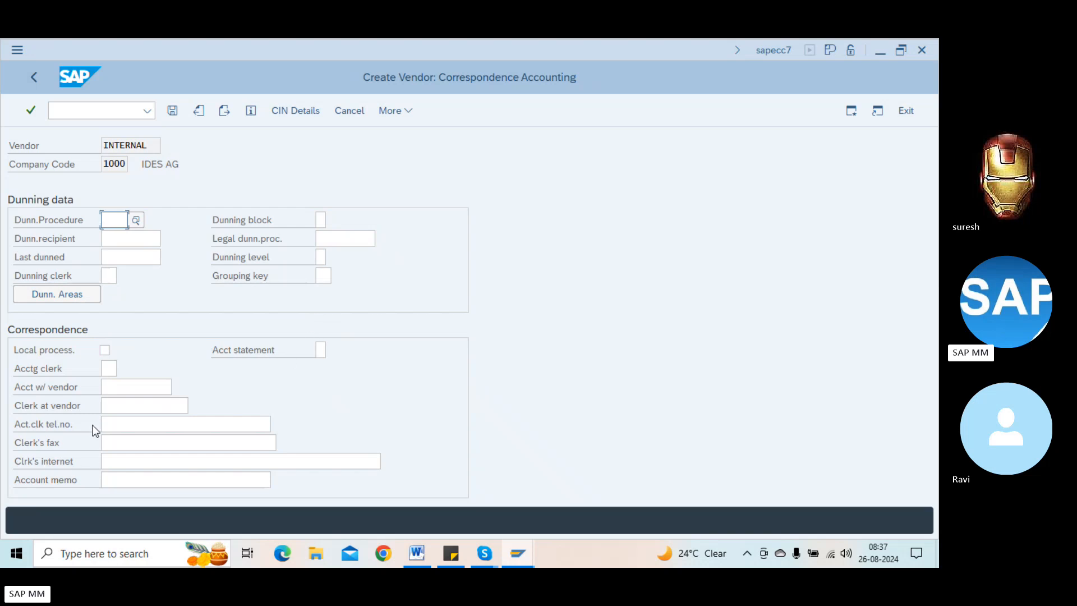
key(Return)
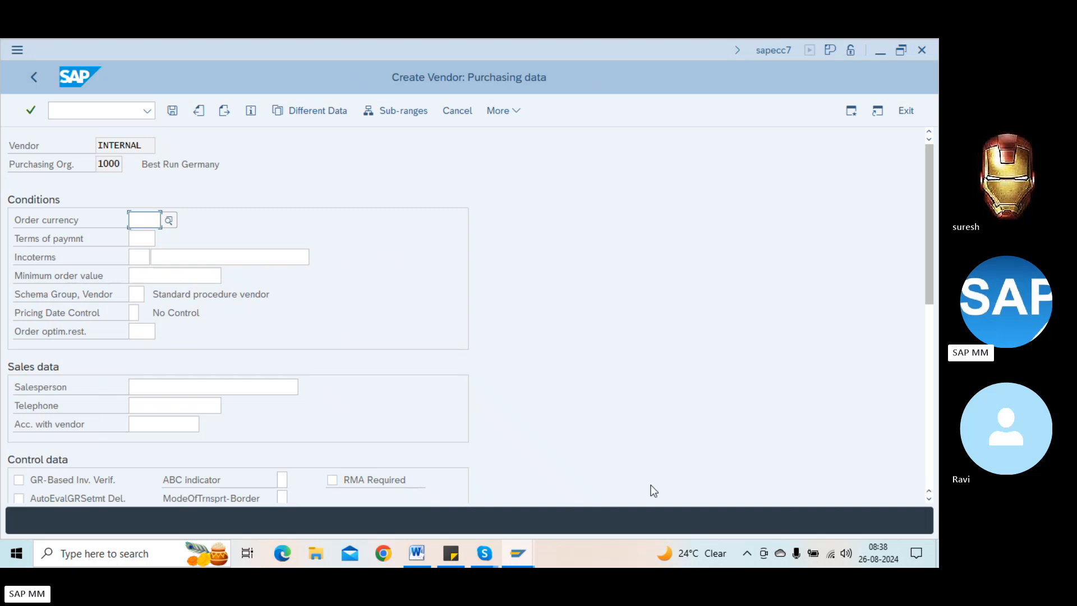
Look over the purchasing data down to the purchasing group, continue to the partner functions and save the new vendor
click(930, 407)
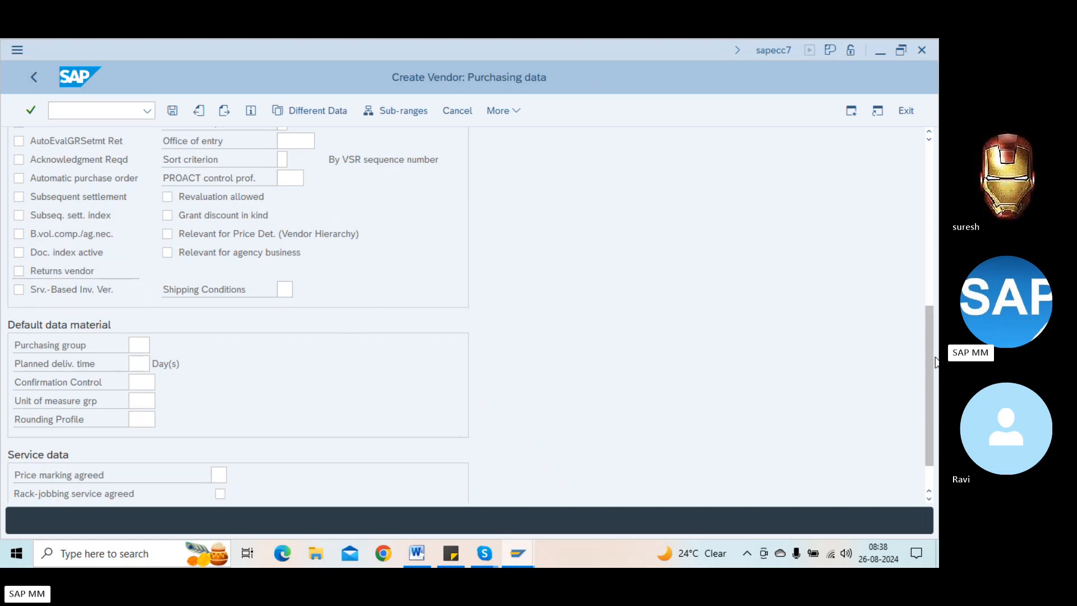
click(138, 345)
key(Return)
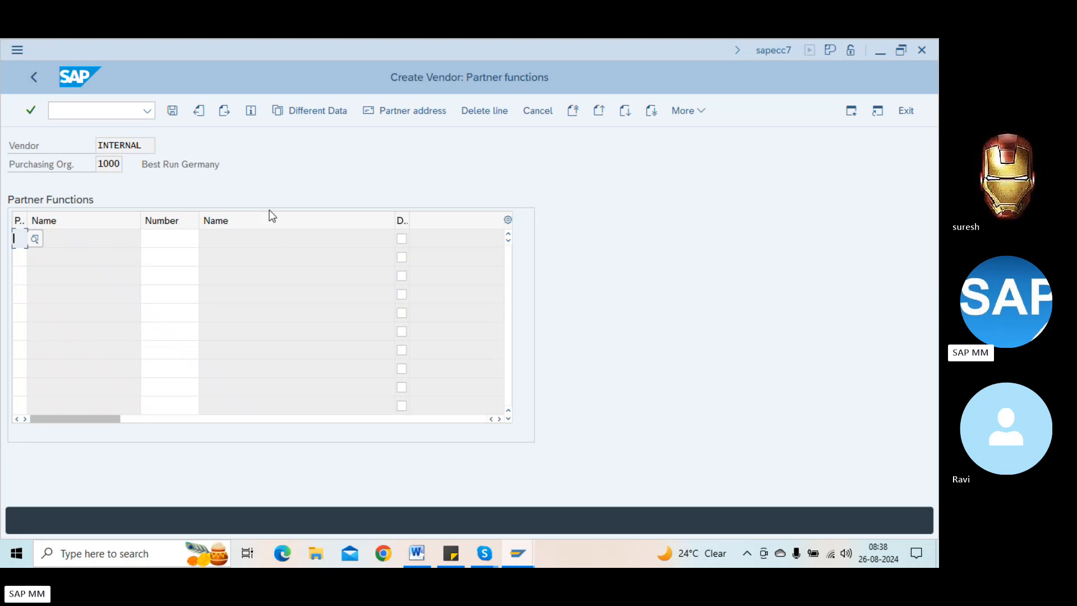
click(170, 106)
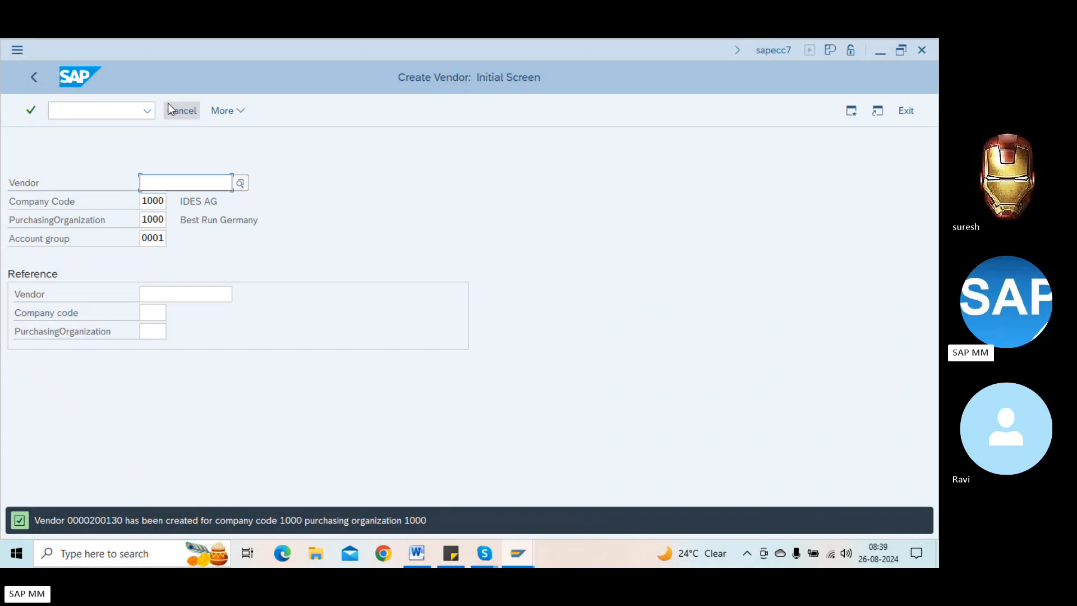
Run mstsc, connect to the preset computer in Remote Desktop Connection with the account password, and accept the certificate warning
key(super)
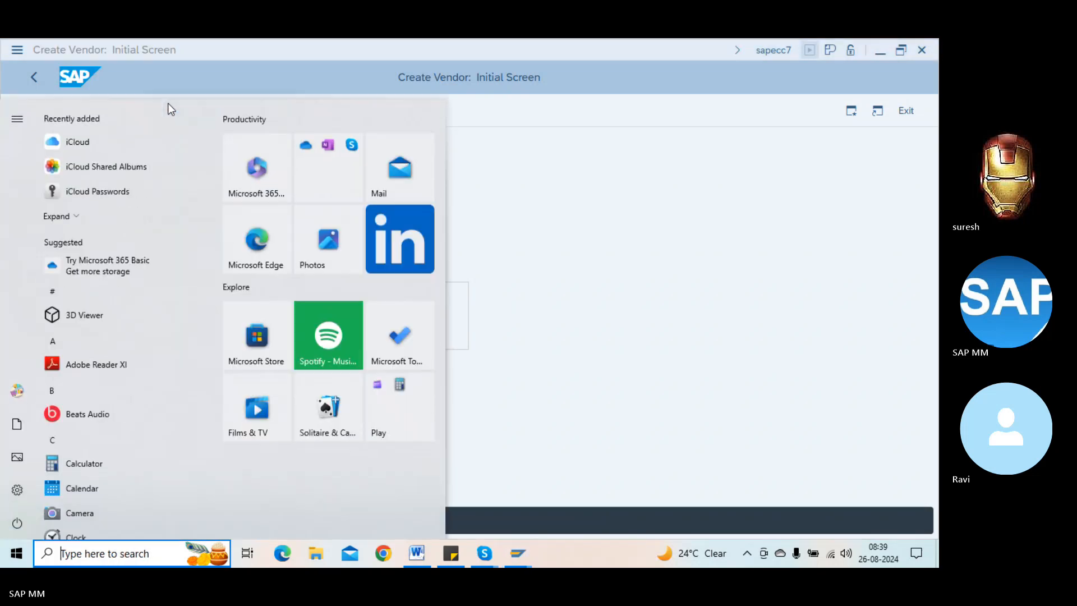
text(run)
key(Return)
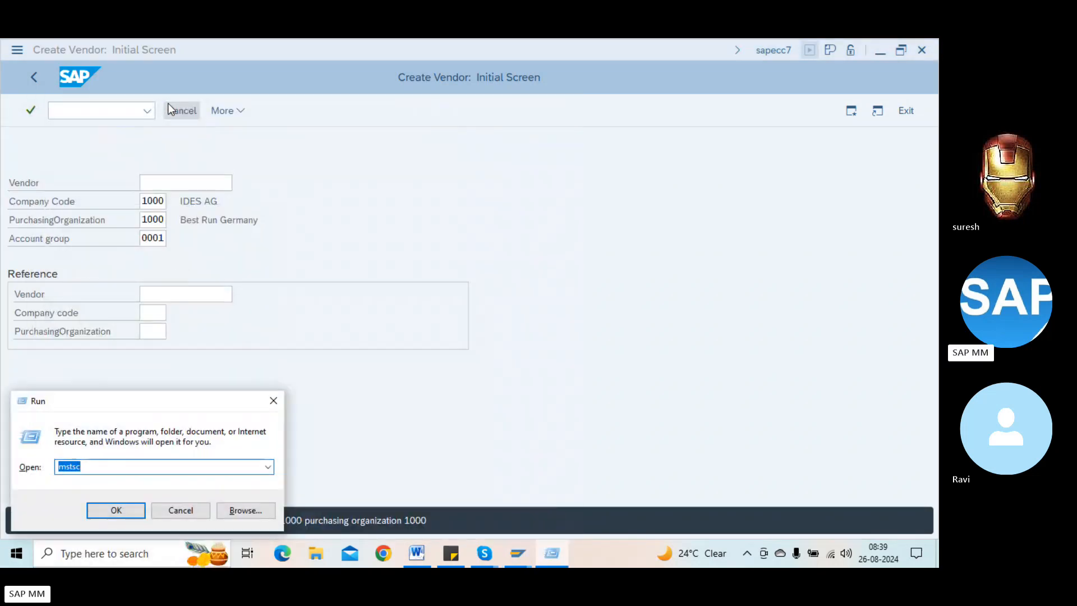
key(Return)
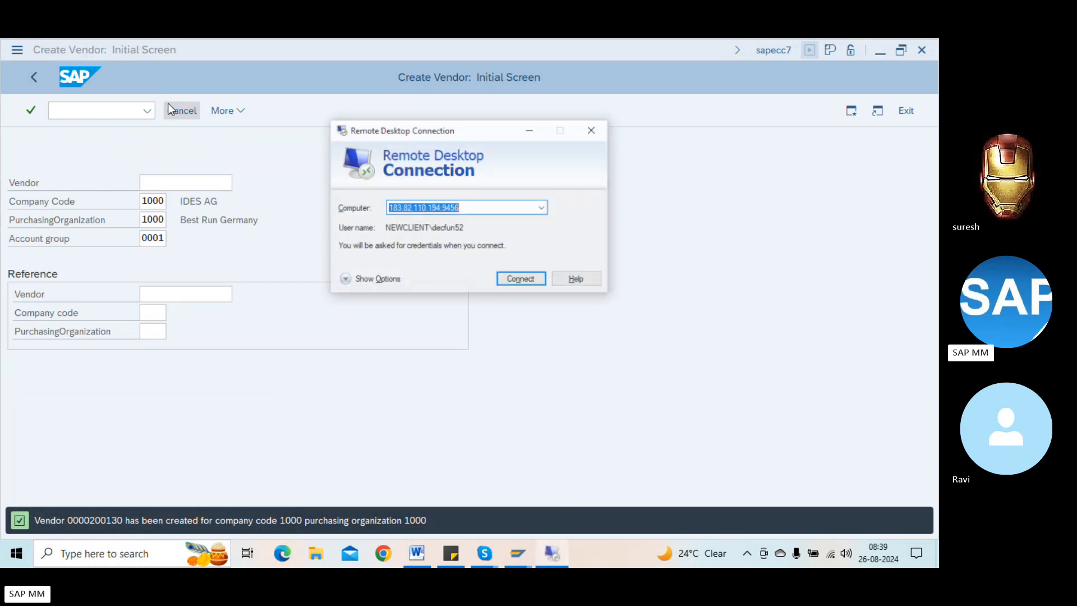
key(Return)
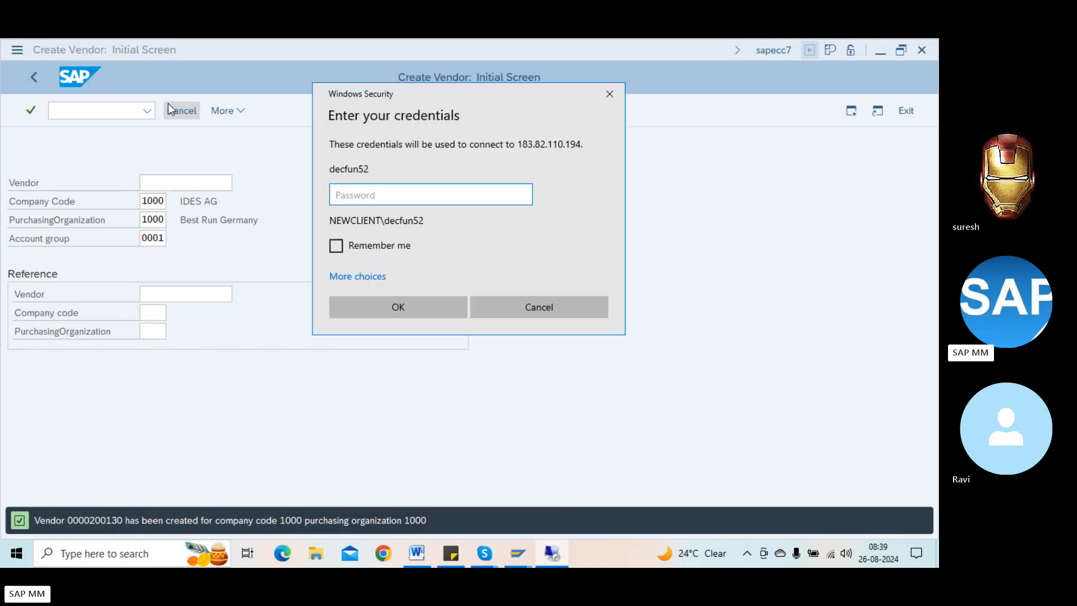
text(******)
key(Return)
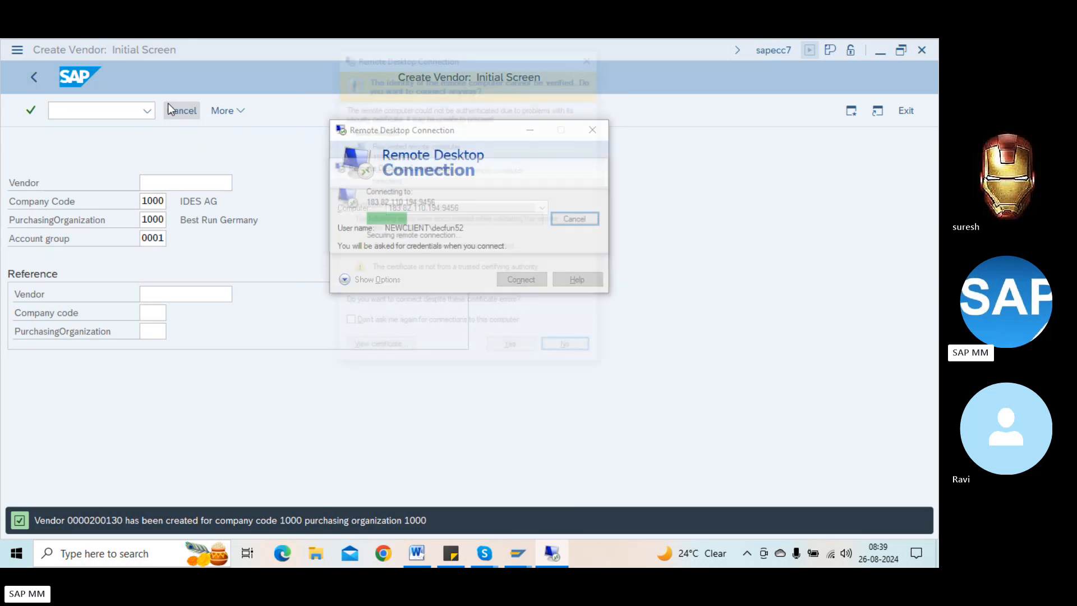
key(Left)
key(Return)
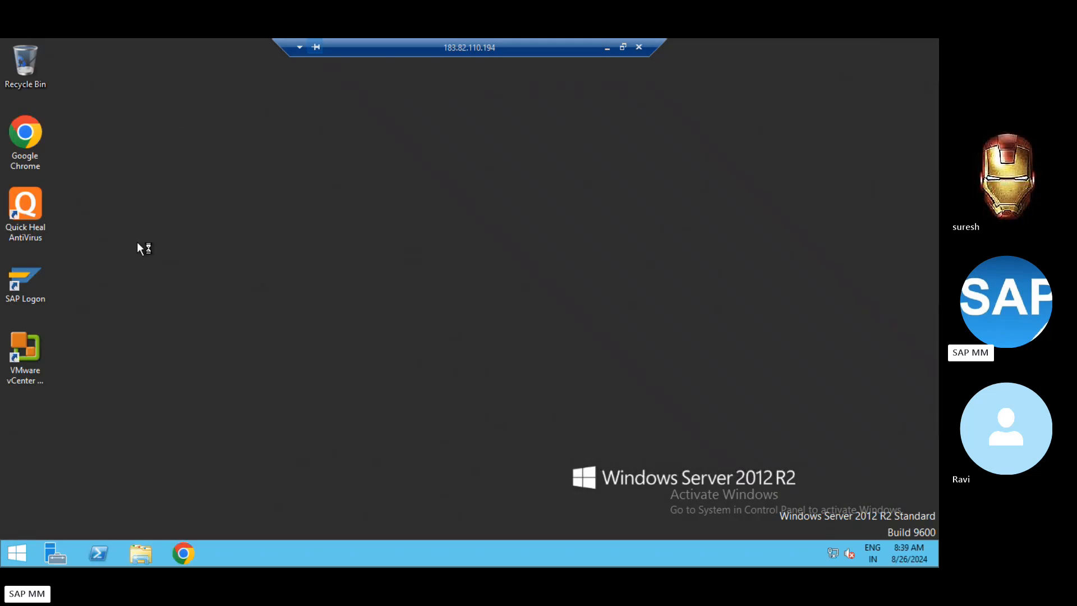
Start SAP Logon on the remote desktop, open the S4 connection and log on with the user name and password
double_click(39, 278)
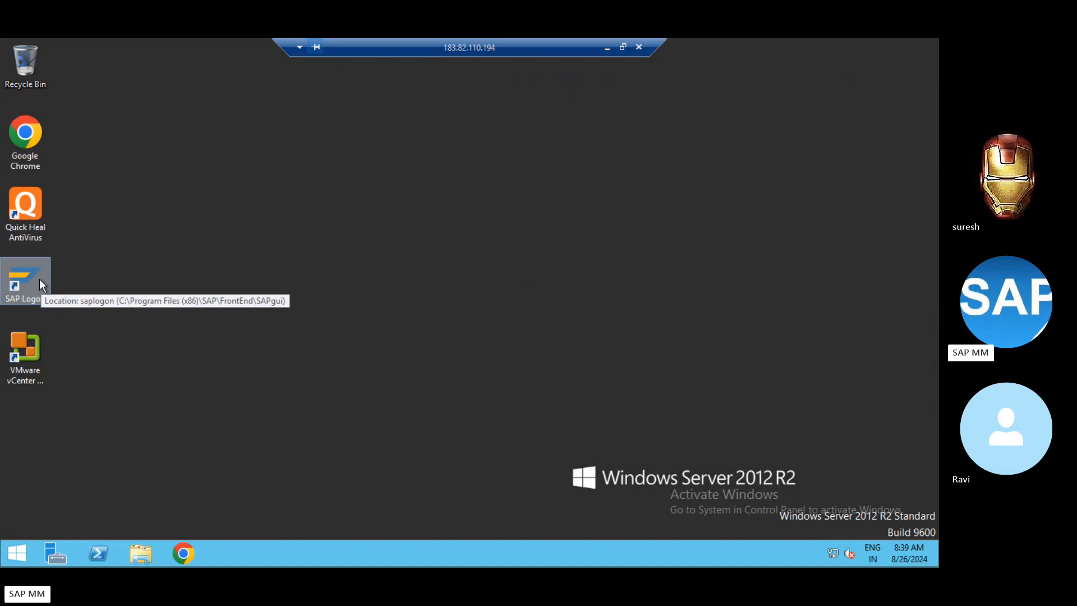
double_click(40, 278)
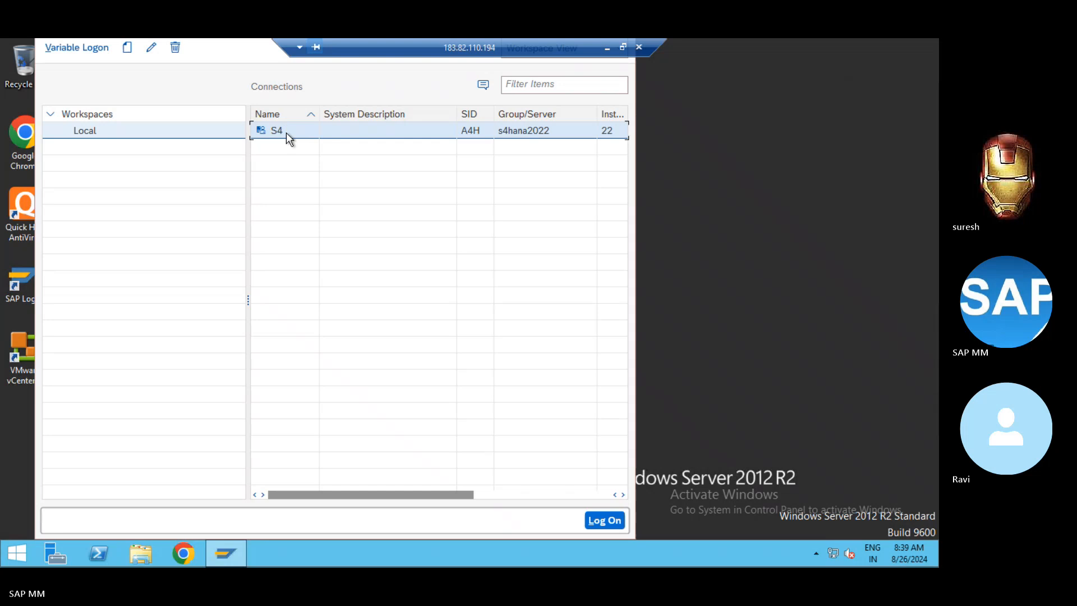
key(Down)
key(Return)
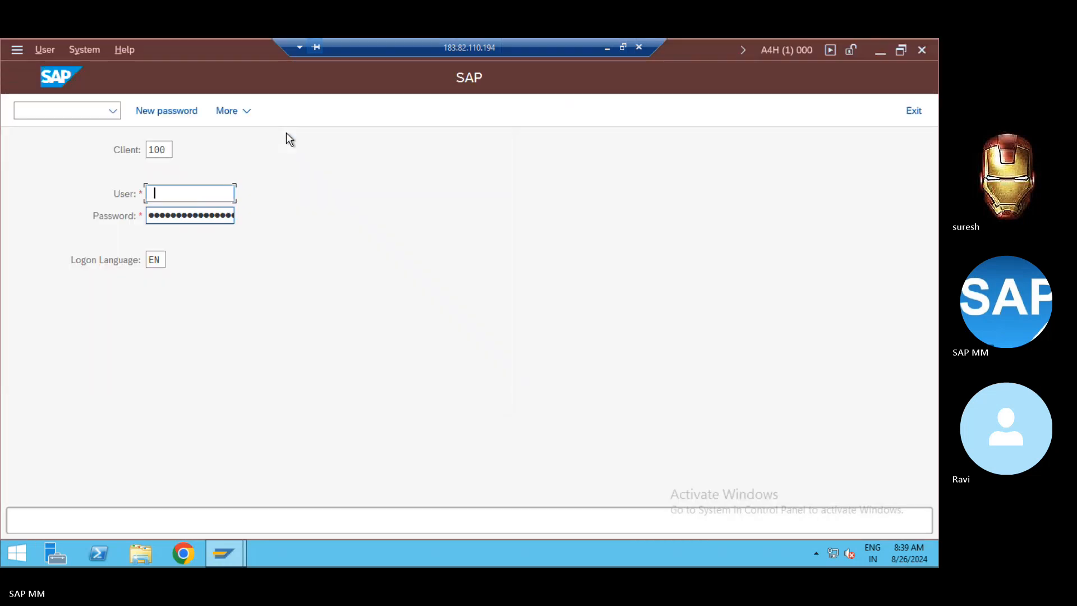
text(••••)
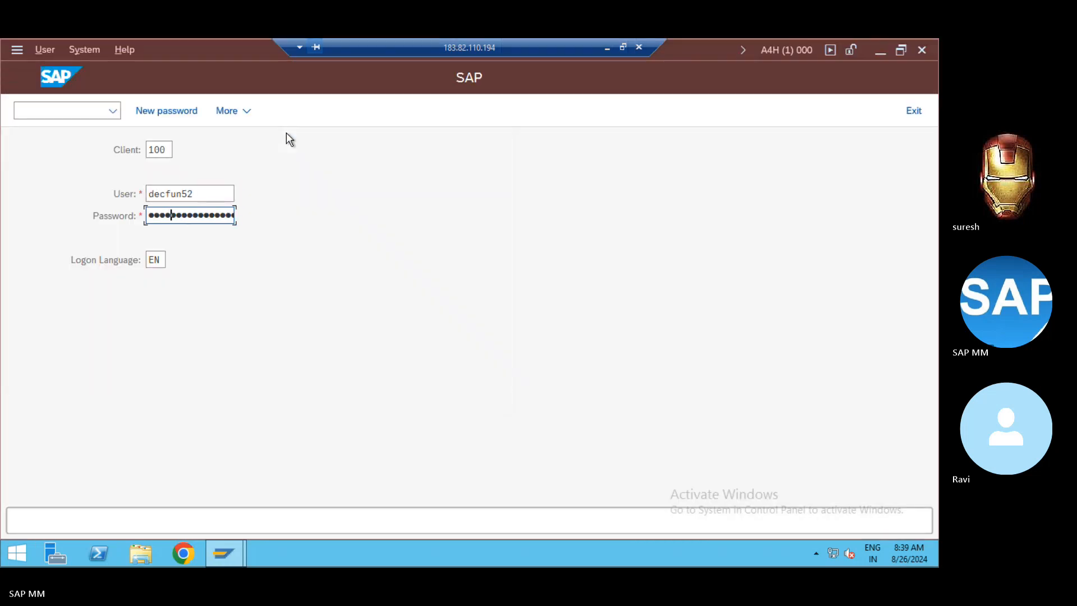
text(••)
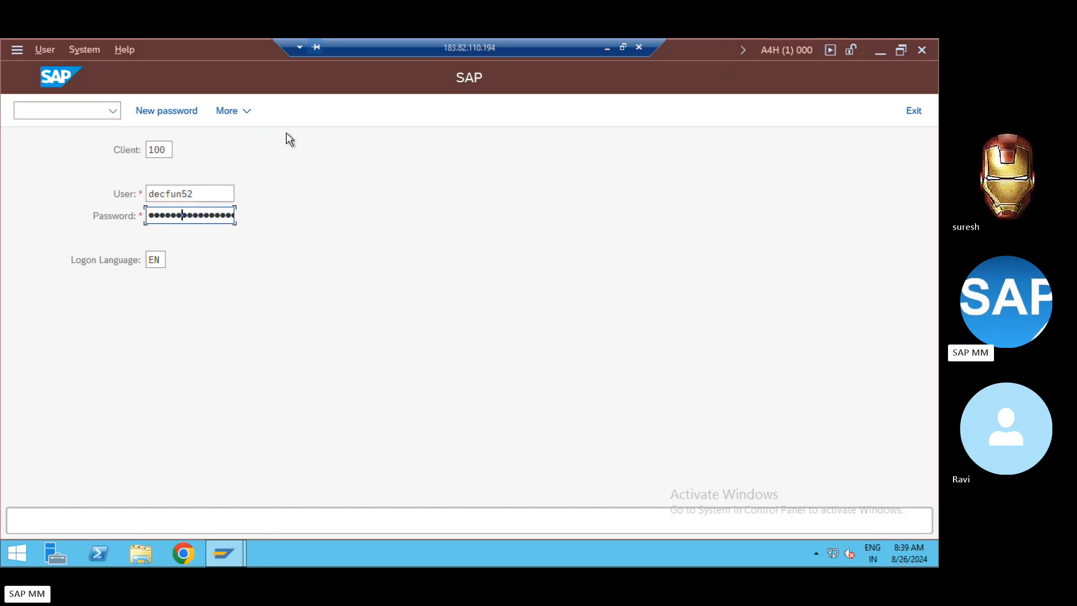
key(Return)
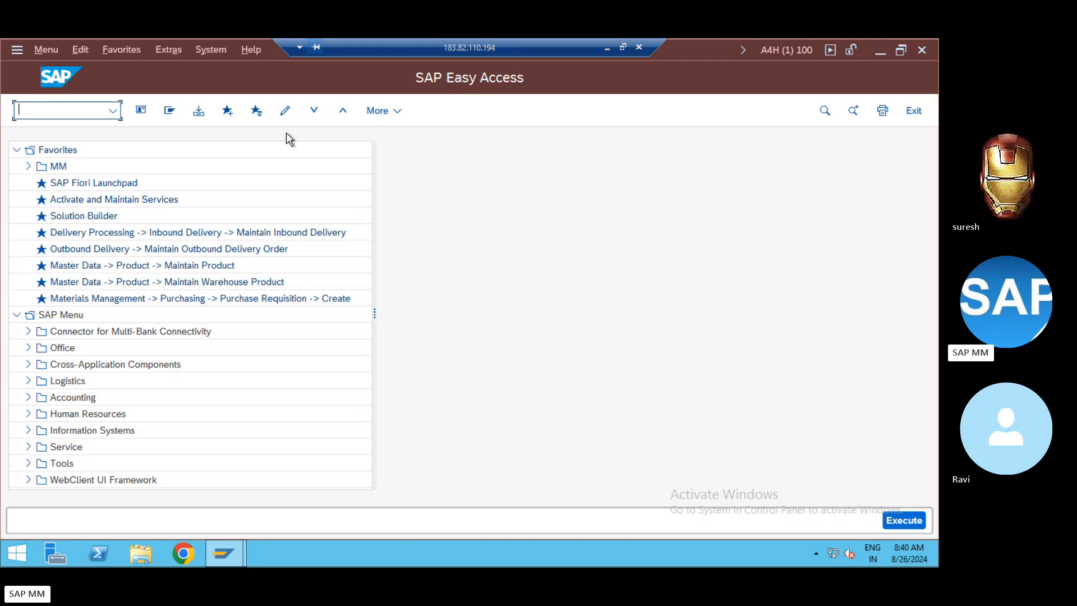
Run transaction MK01 and create the business partner as a Person
text(Mk01)
key(Return)
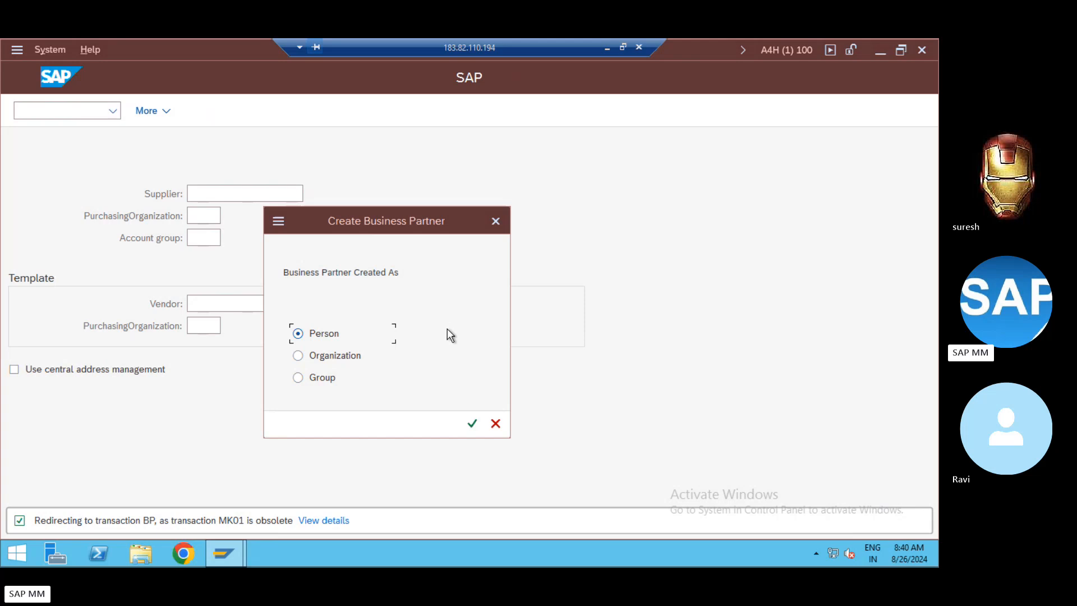
click(473, 425)
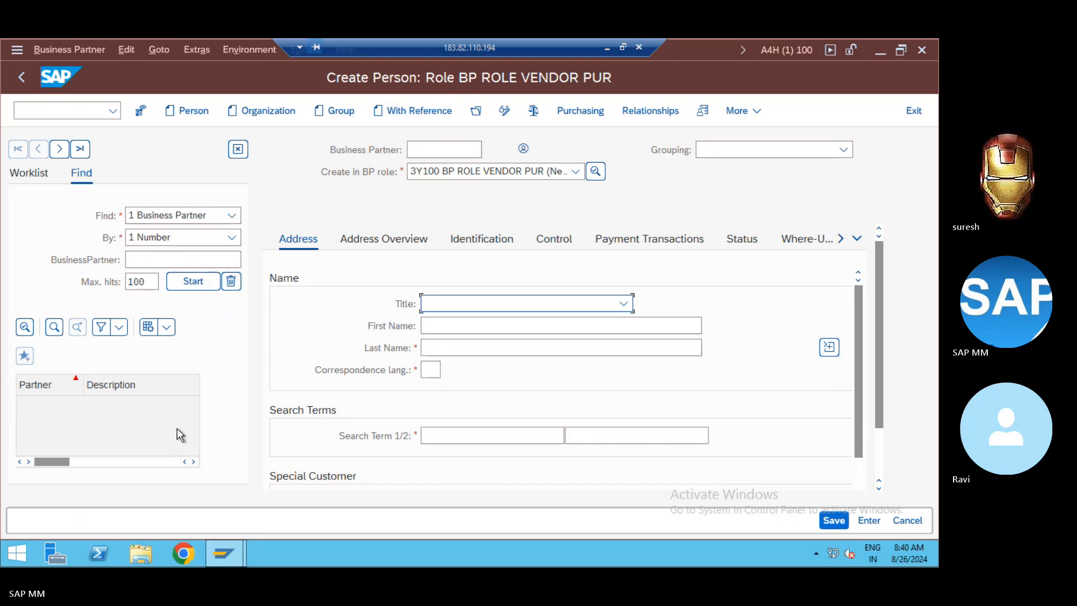
Leave the unsaved Create Person screen for the vendor purchasing role and return to SAP Easy Access with /n
click(21, 79)
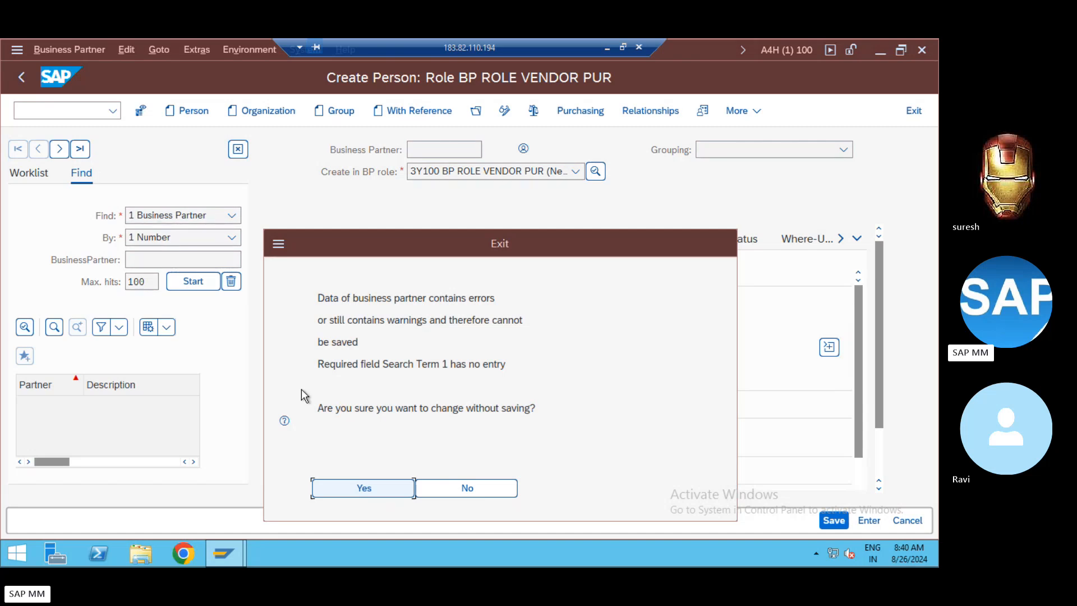
click(436, 491)
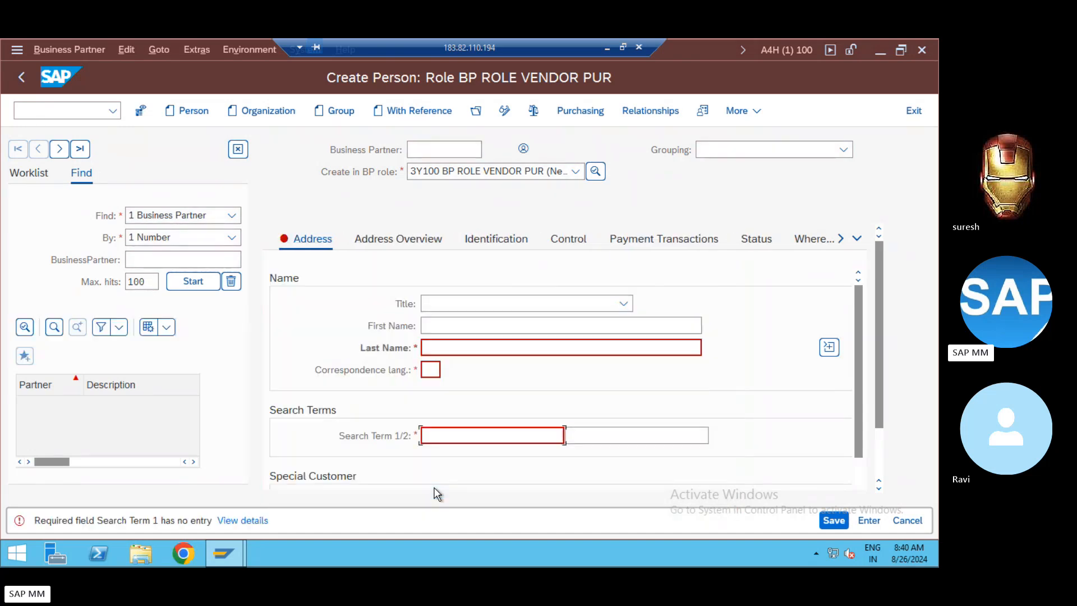
click(74, 111)
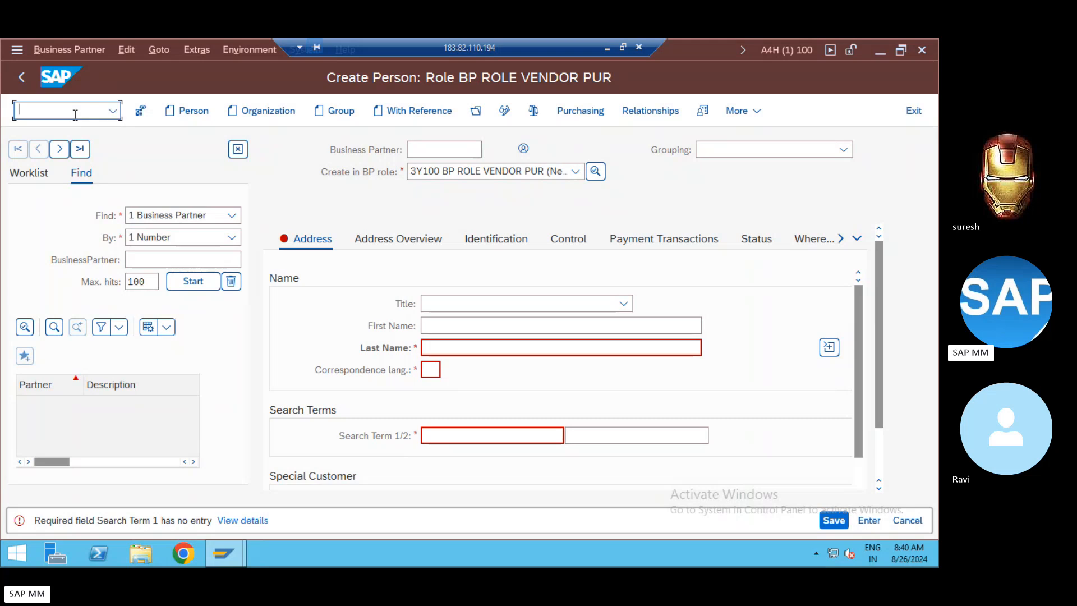
text(/n)
key(Return)
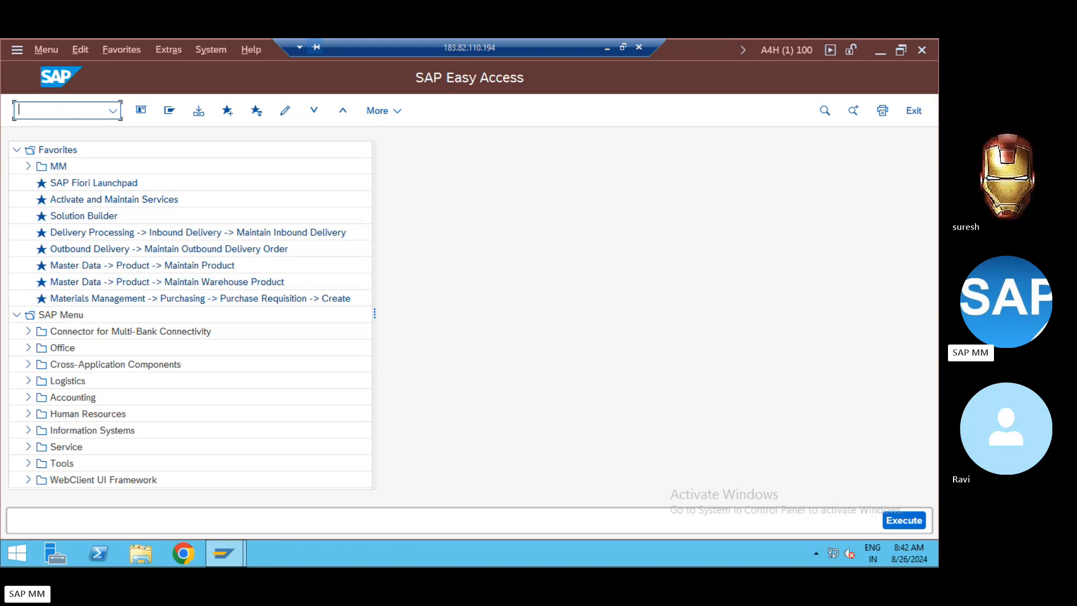
Run transaction BP and start creating a business partner as a Person
text(BP)
key(Return)
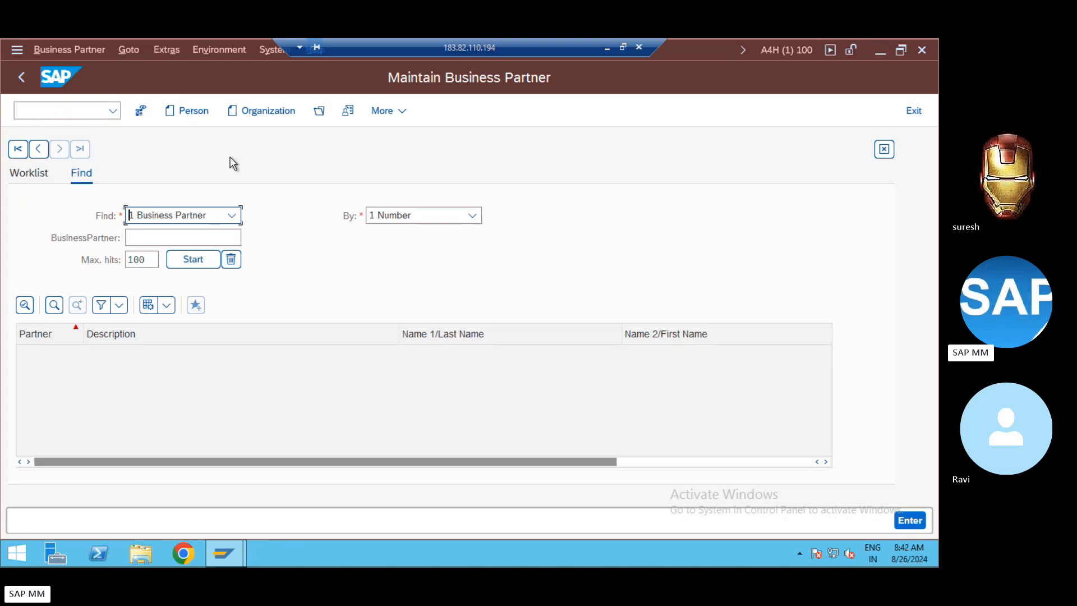
click(193, 111)
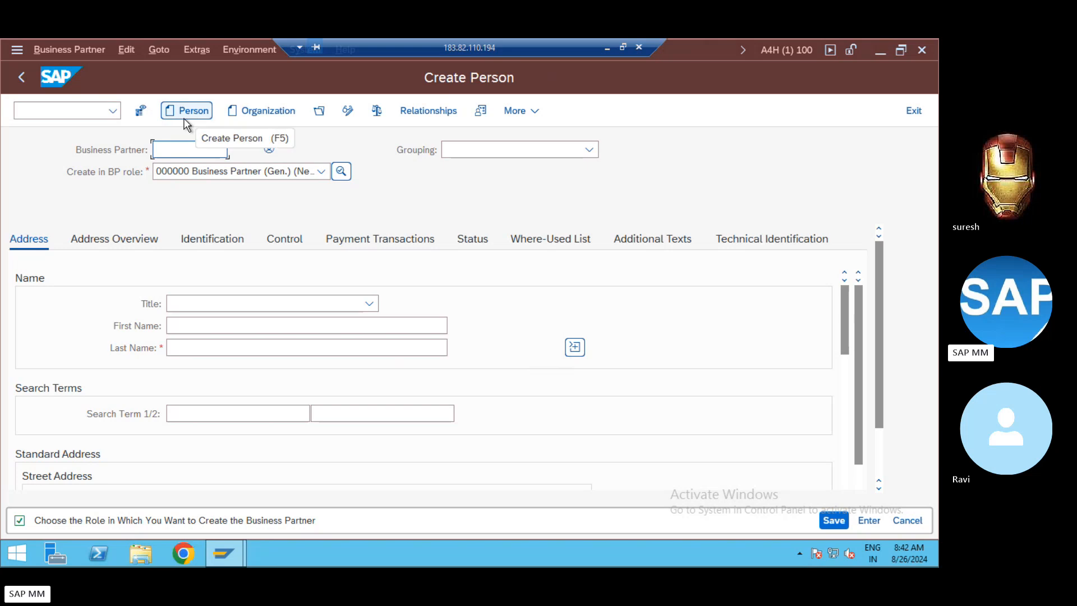
Look through the available BP roles, including the FLVN00 and FLVN01 vendor roles, leaving the role selection as it is
click(229, 171)
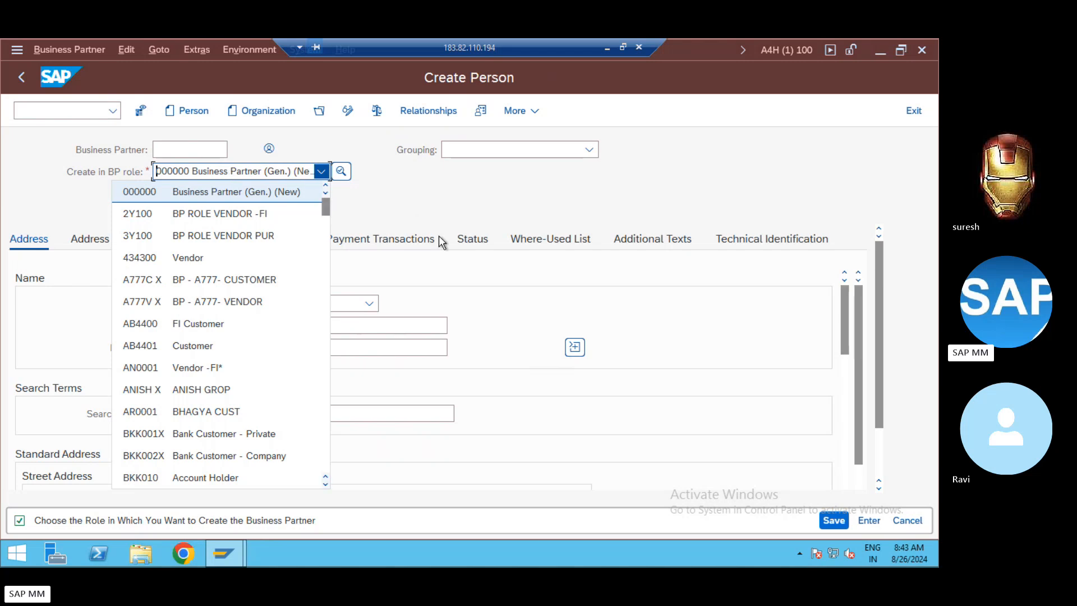
click(360, 194)
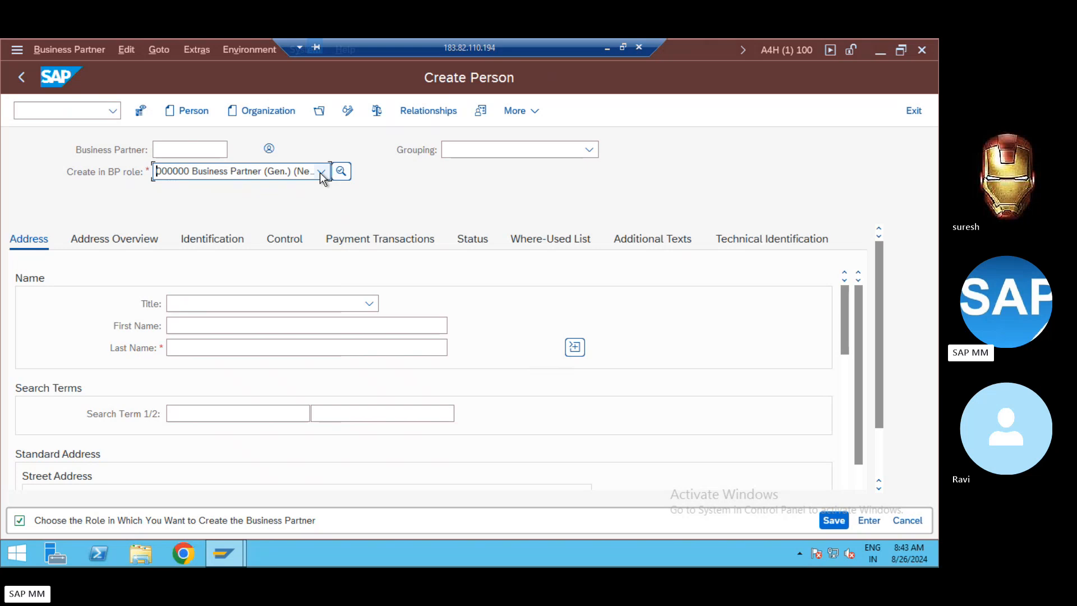
click(321, 172)
key(f)
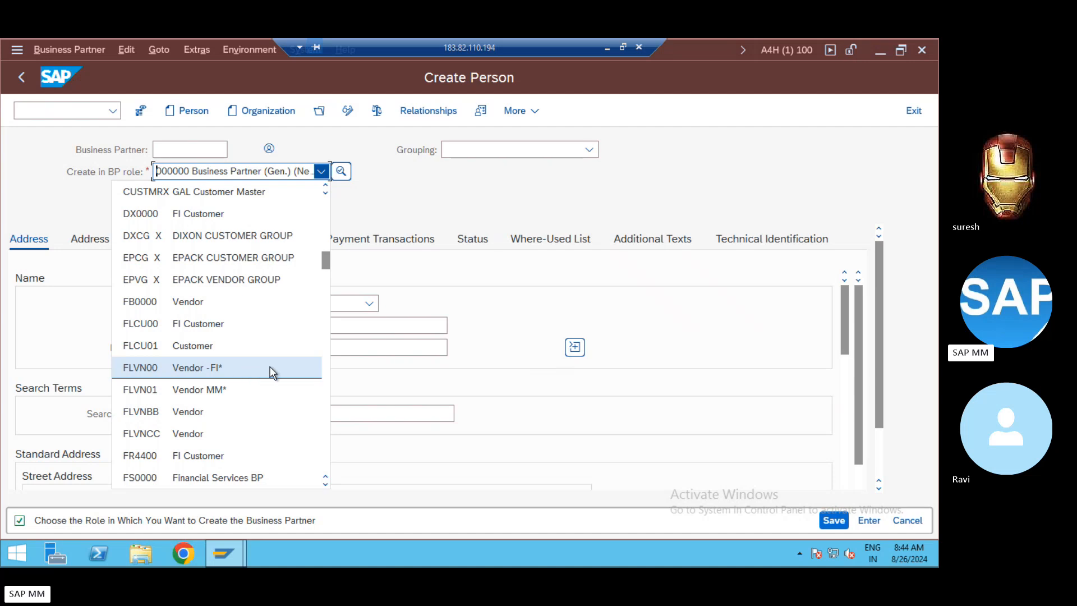
click(326, 375)
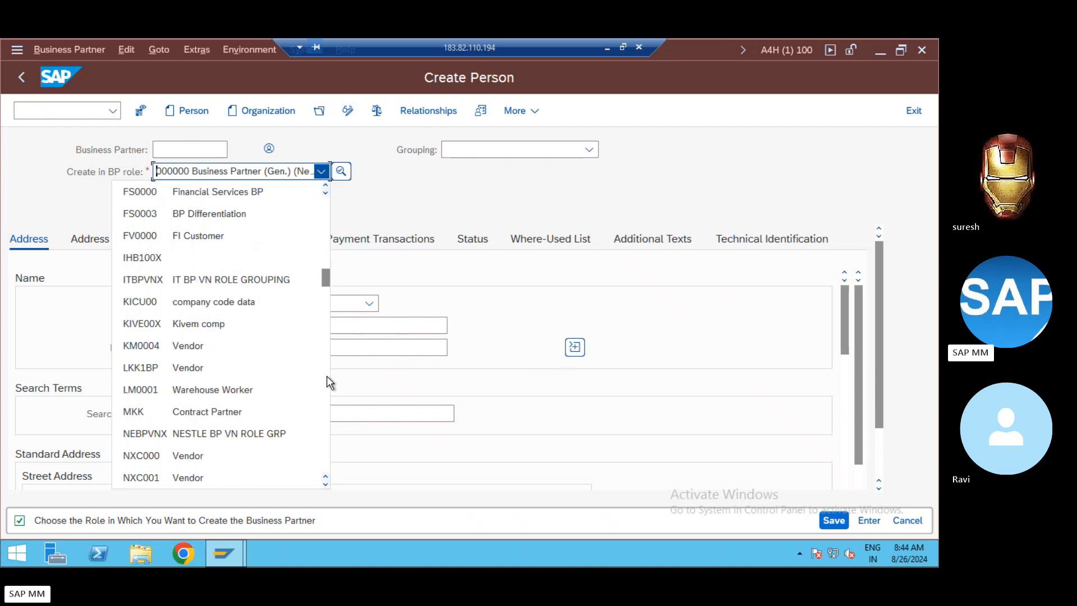
click(326, 381)
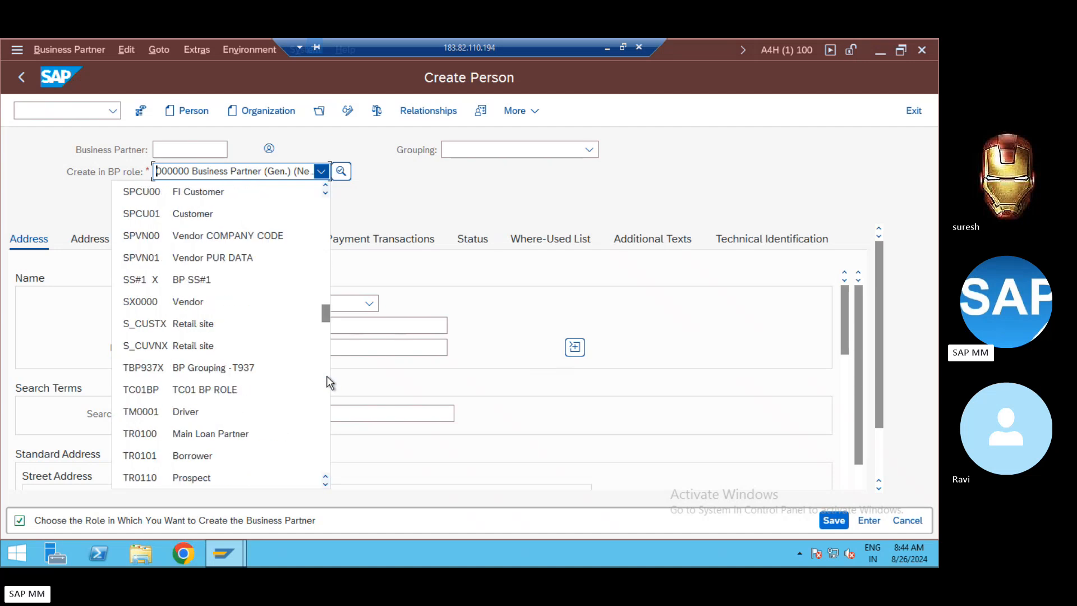
click(326, 382)
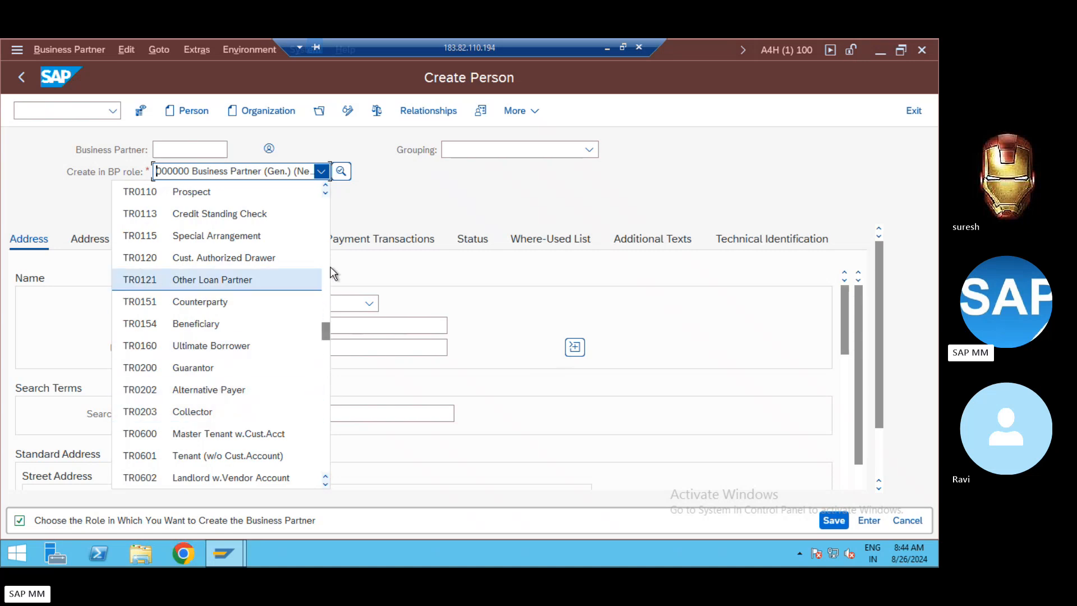
scroll(330, 271, up, 5)
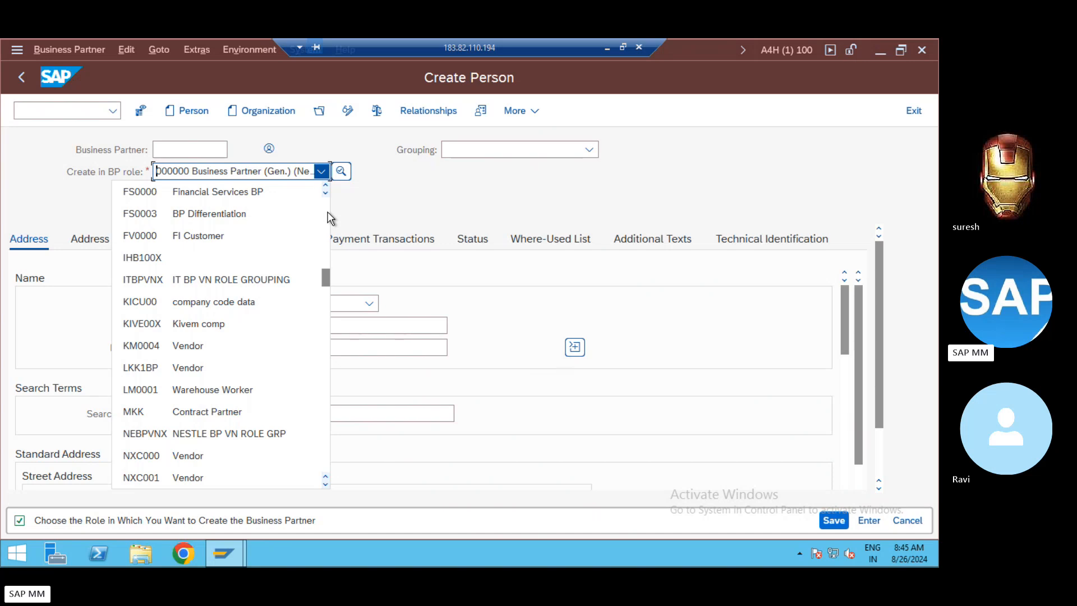
click(405, 196)
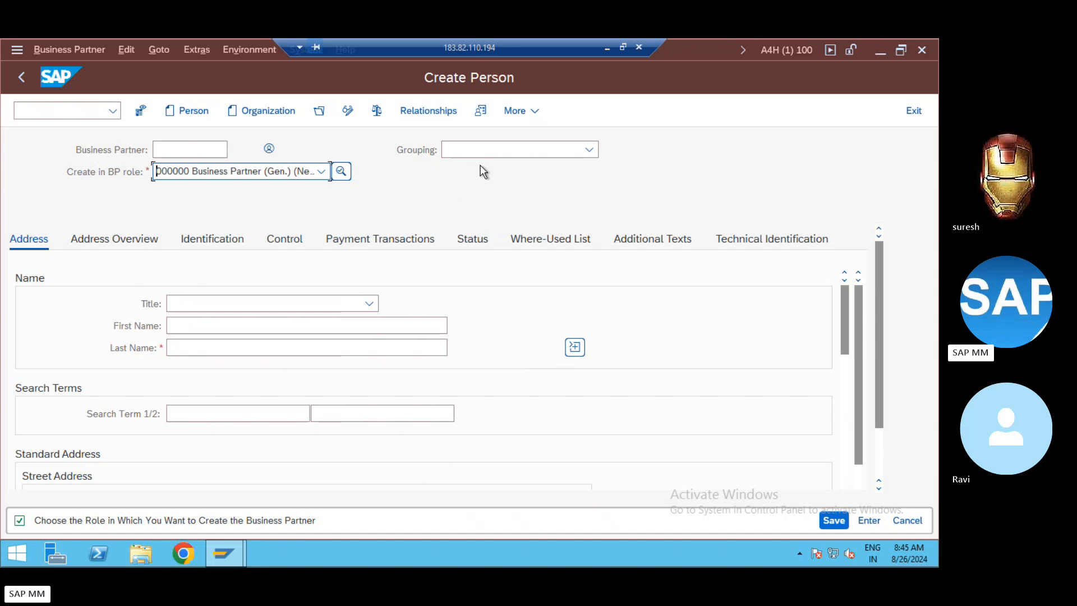
Examine the available business partner groupings for internal and external number assignment without choosing one
click(492, 157)
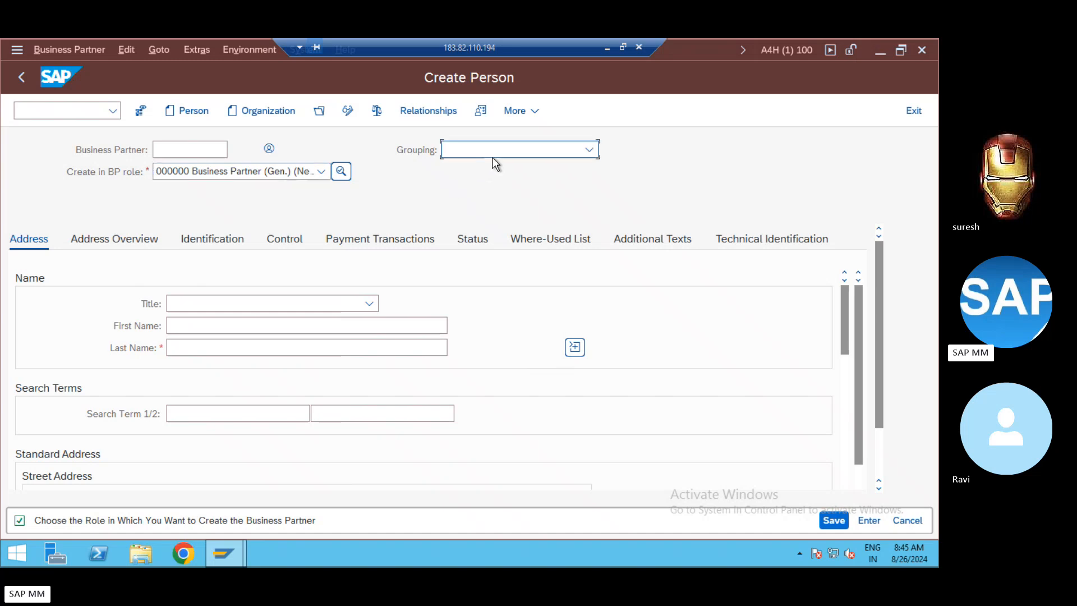
click(587, 150)
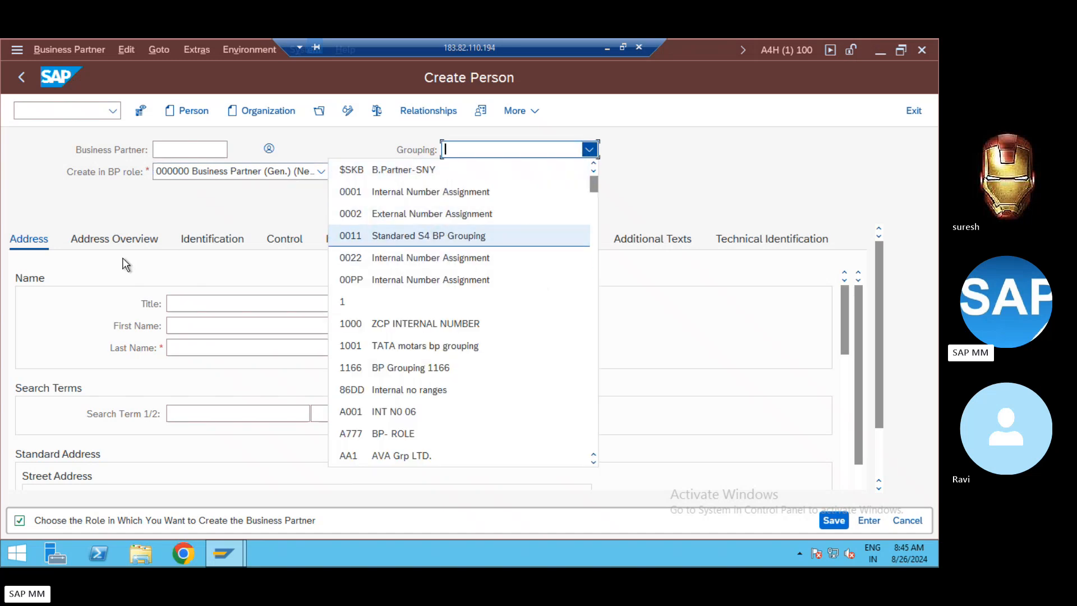
click(64, 187)
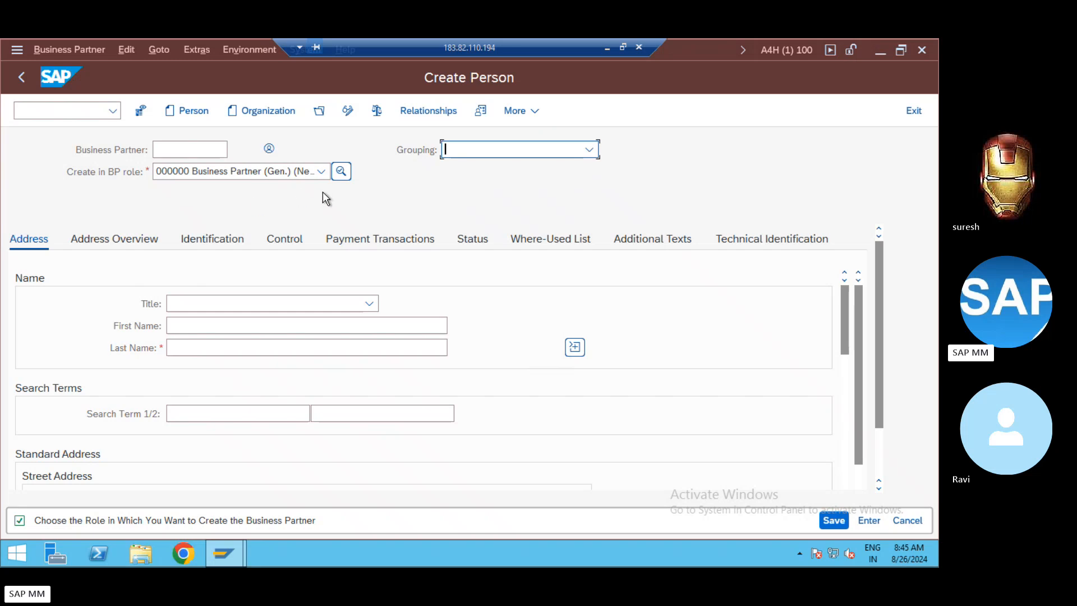
click(521, 153)
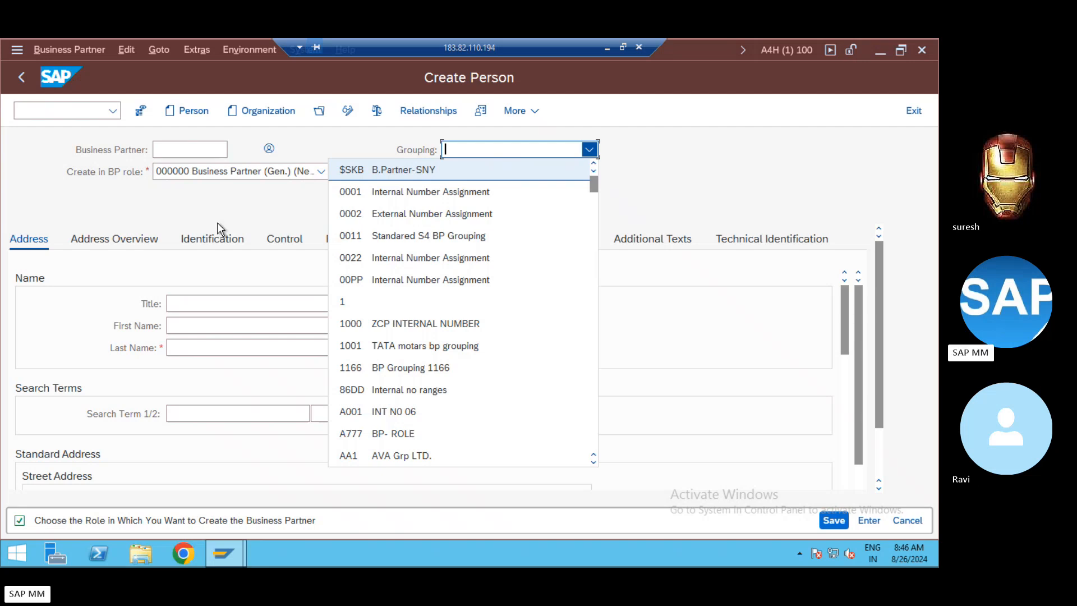
Run /nspro and display the SAP Reference IMG
click(79, 110)
text(/nspro)
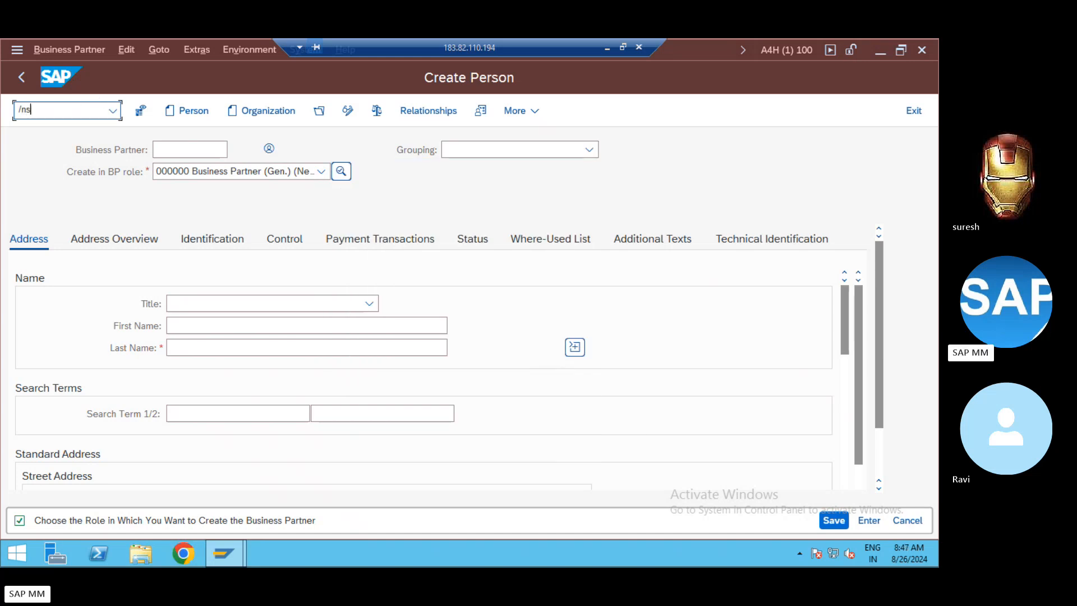
key(Return)
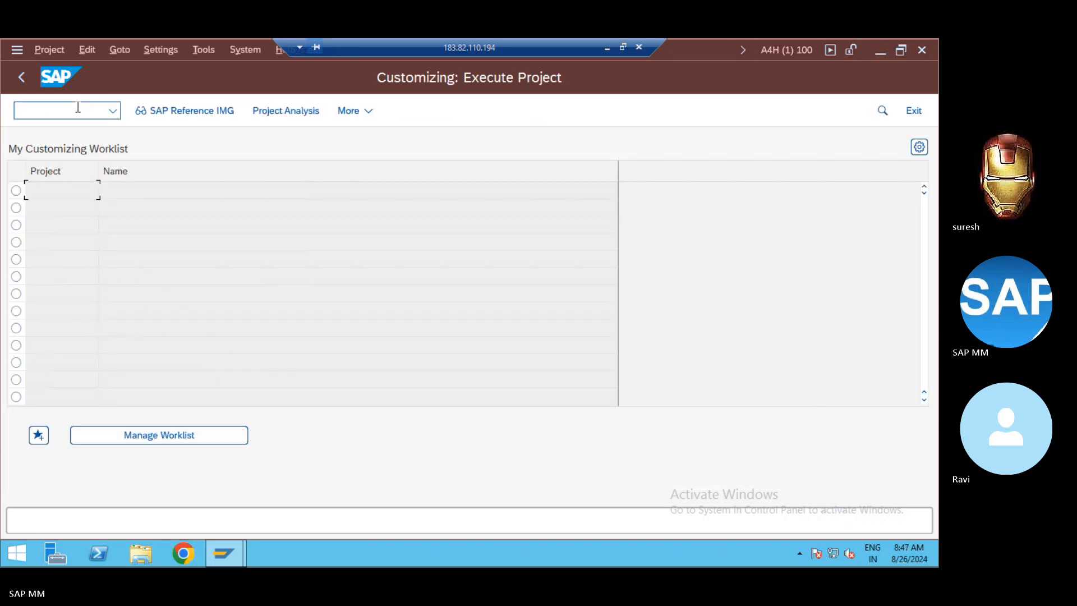
click(196, 115)
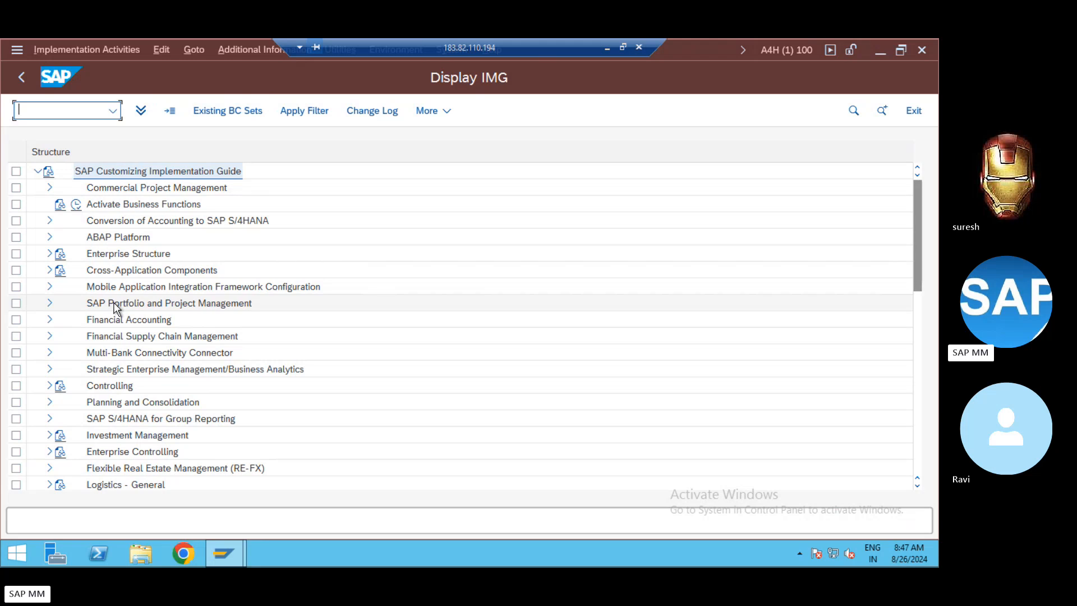
Expand Cross-Application Components, SAP Business Partner and its Business Partner node in the IMG structure
click(48, 272)
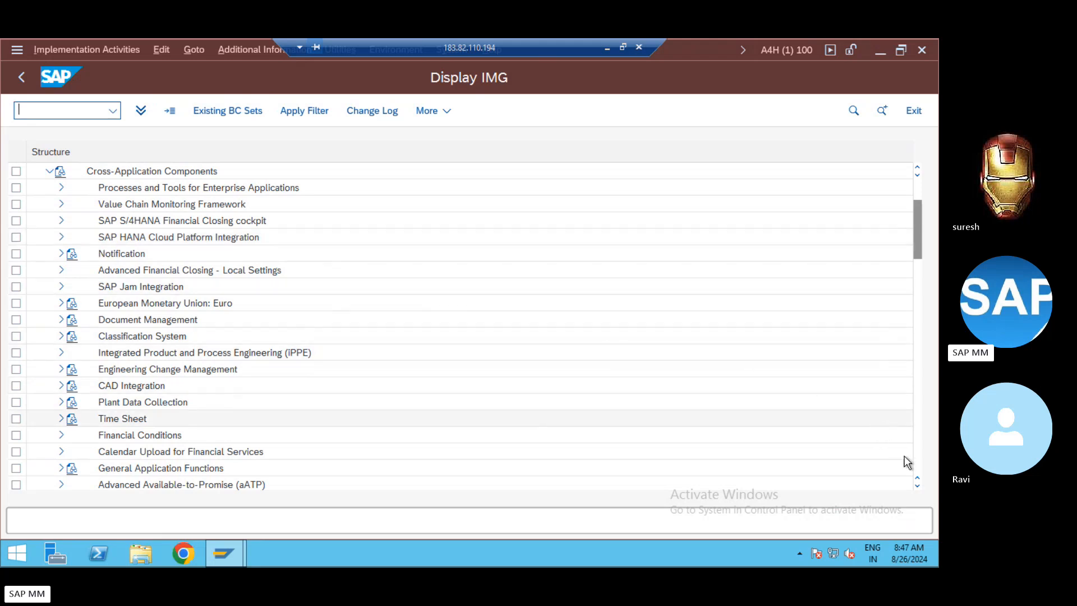
click(918, 485)
click(917, 485)
click(918, 486)
click(918, 485)
click(918, 485)
click(918, 485)
click(917, 486)
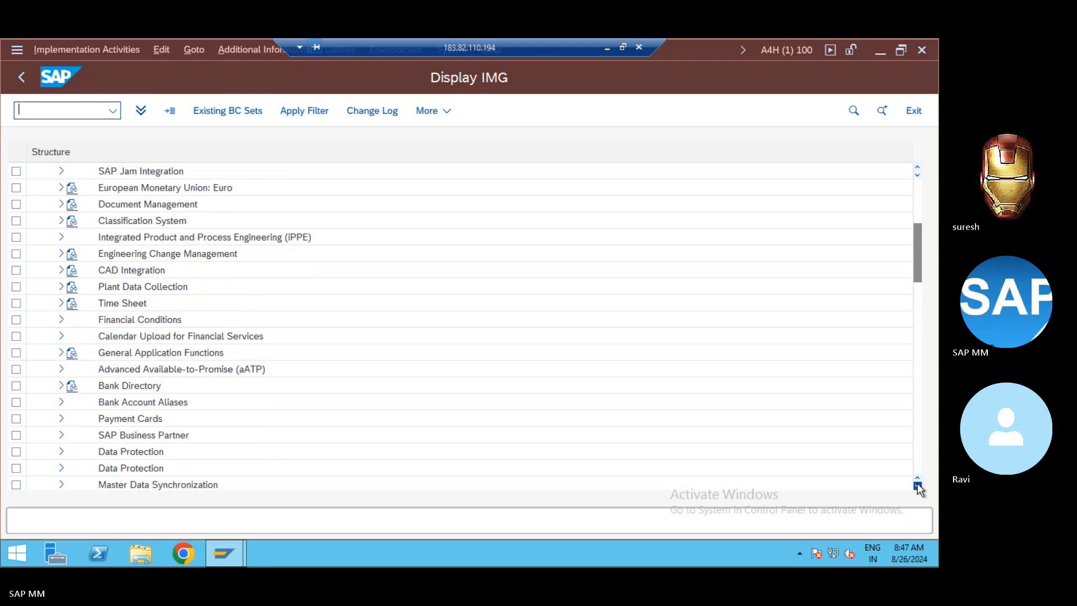
click(918, 486)
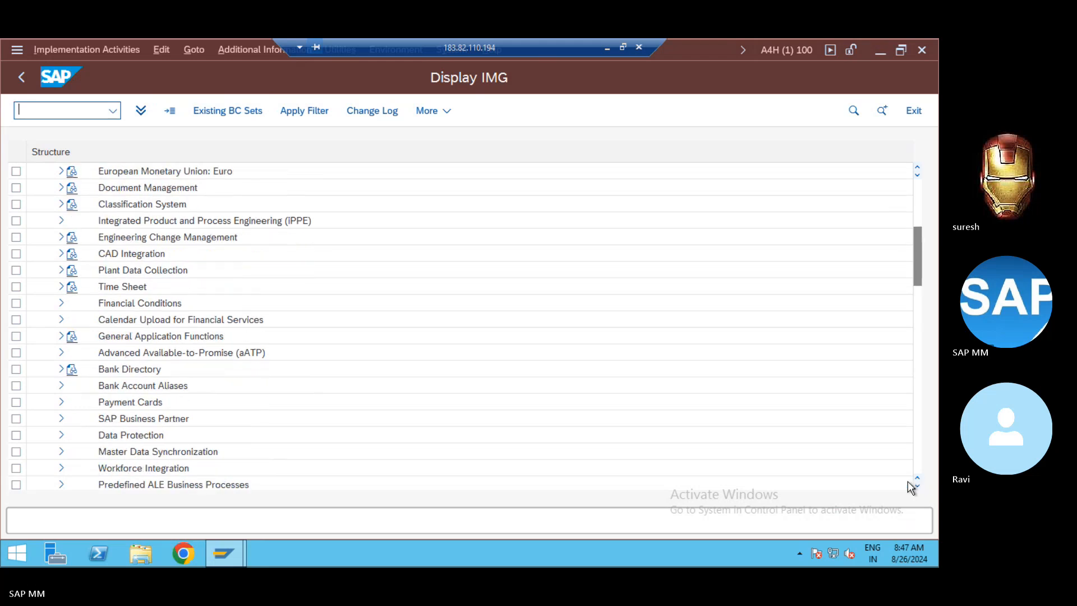
click(137, 421)
click(61, 419)
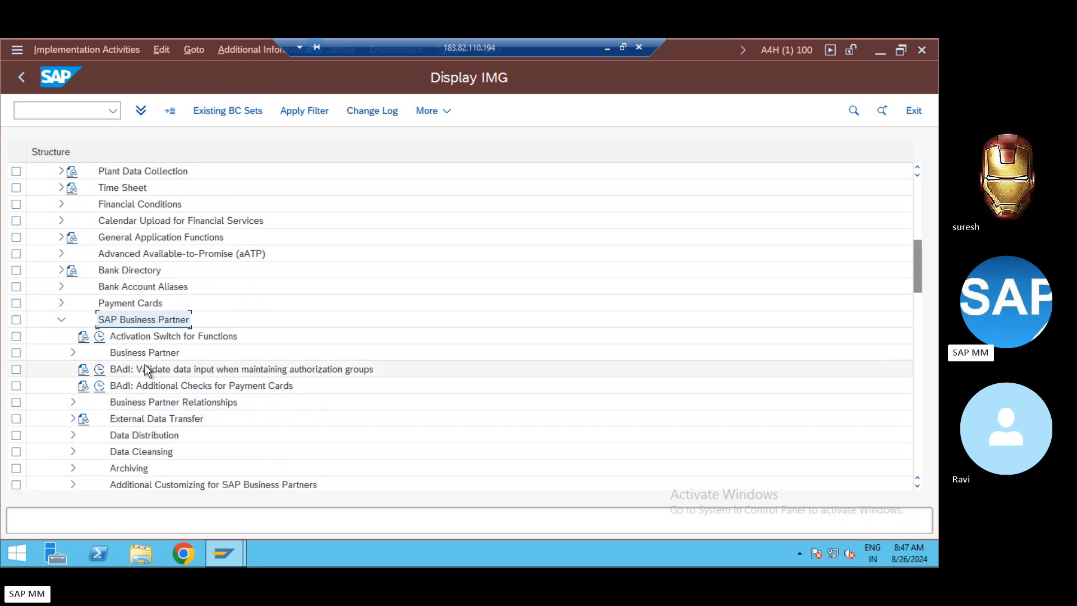
click(73, 352)
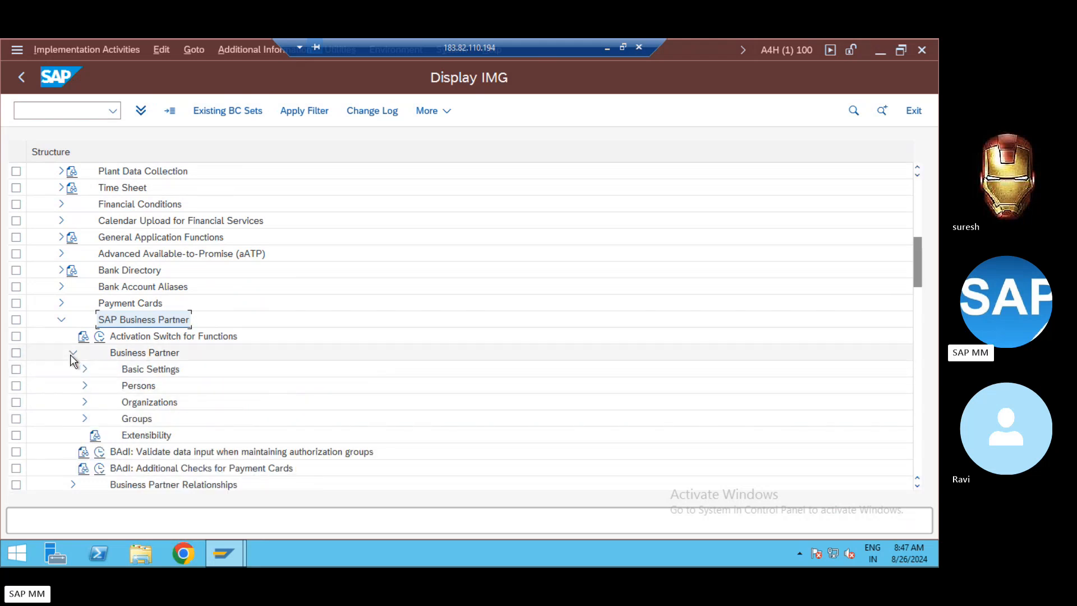
Expand Basic Settings under Business Partner and its Number Ranges and Groupings node
click(139, 385)
click(145, 402)
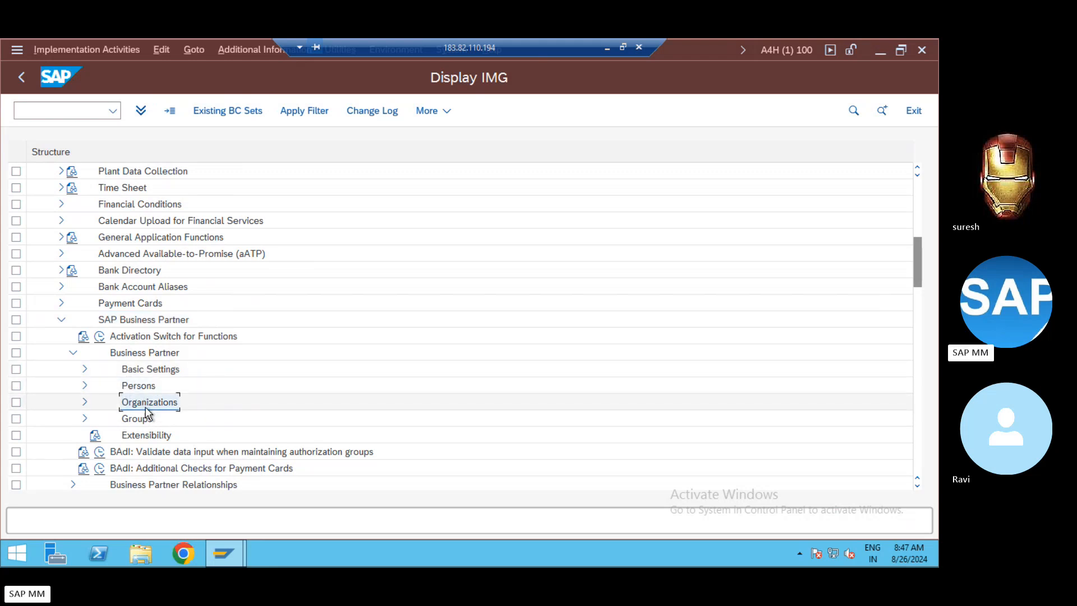
click(148, 418)
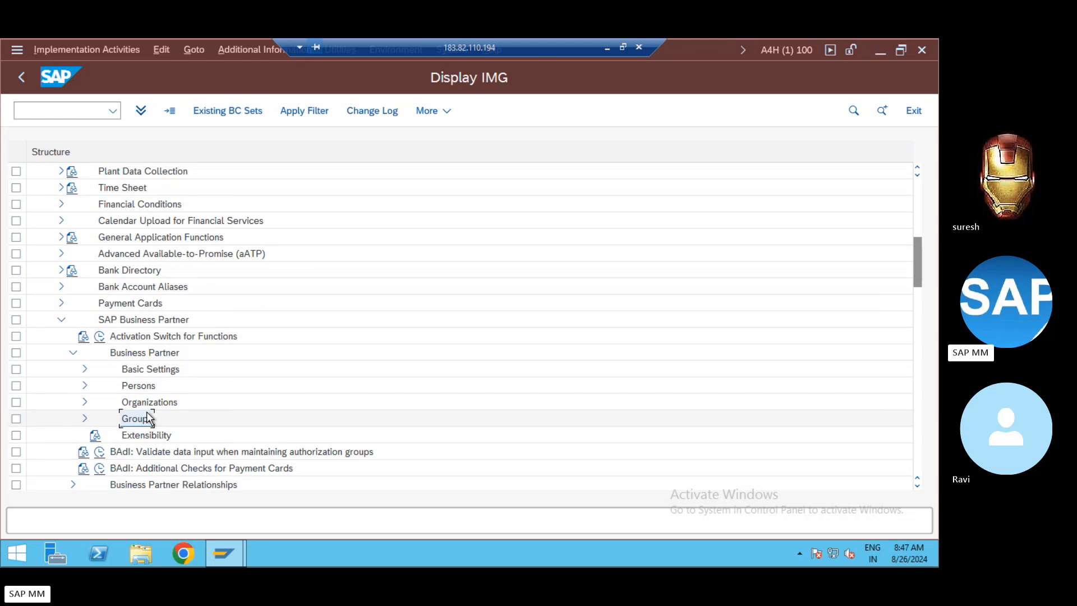
click(85, 370)
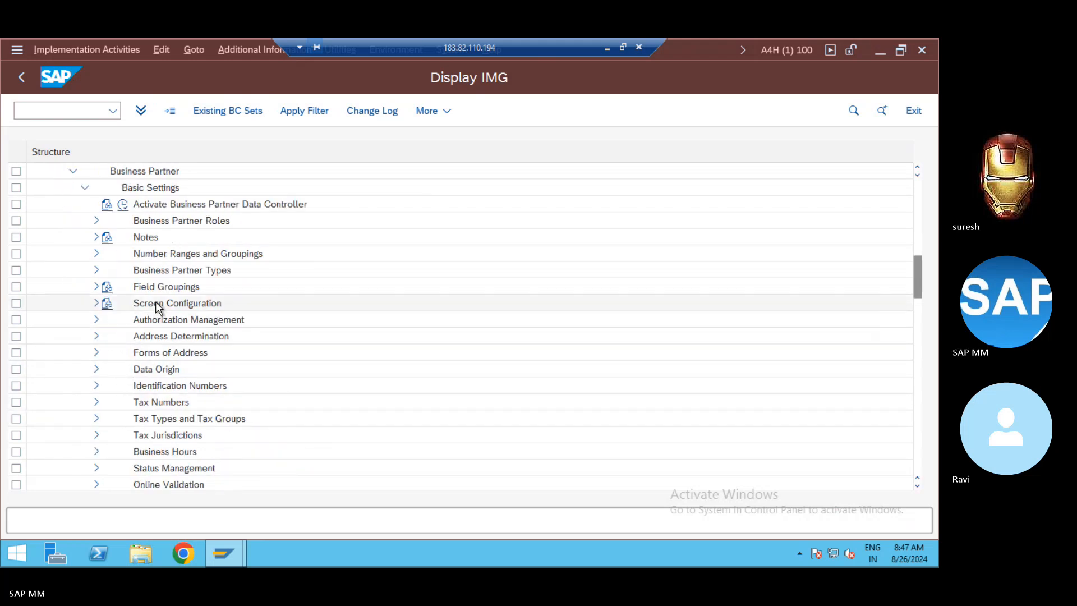
click(163, 254)
click(96, 256)
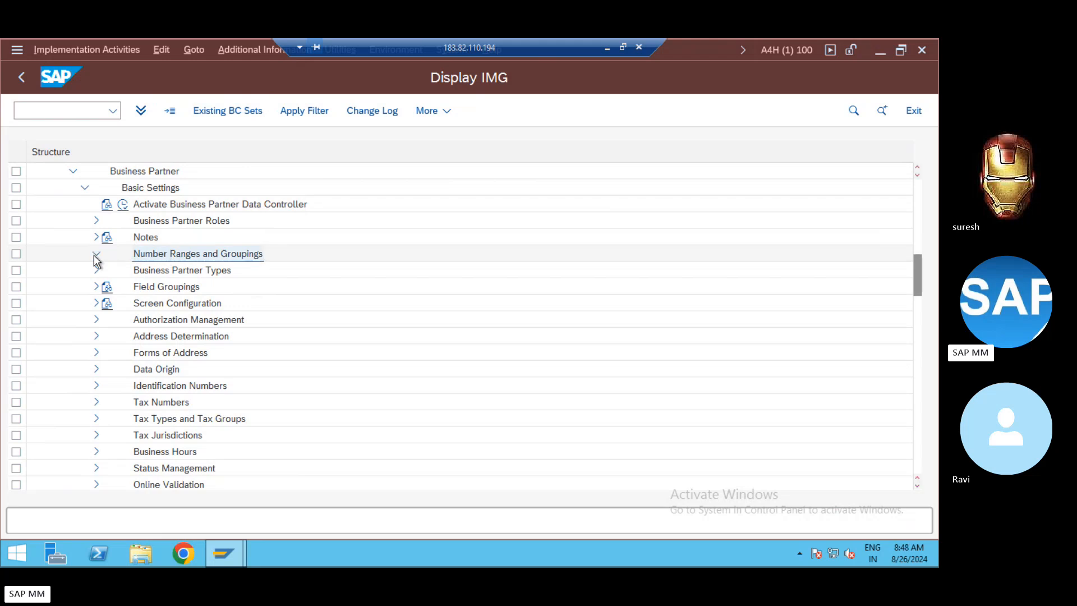
Execute Define Number Ranges, display the BU_PARTNER number range intervals, and return to the IMG structure
click(173, 274)
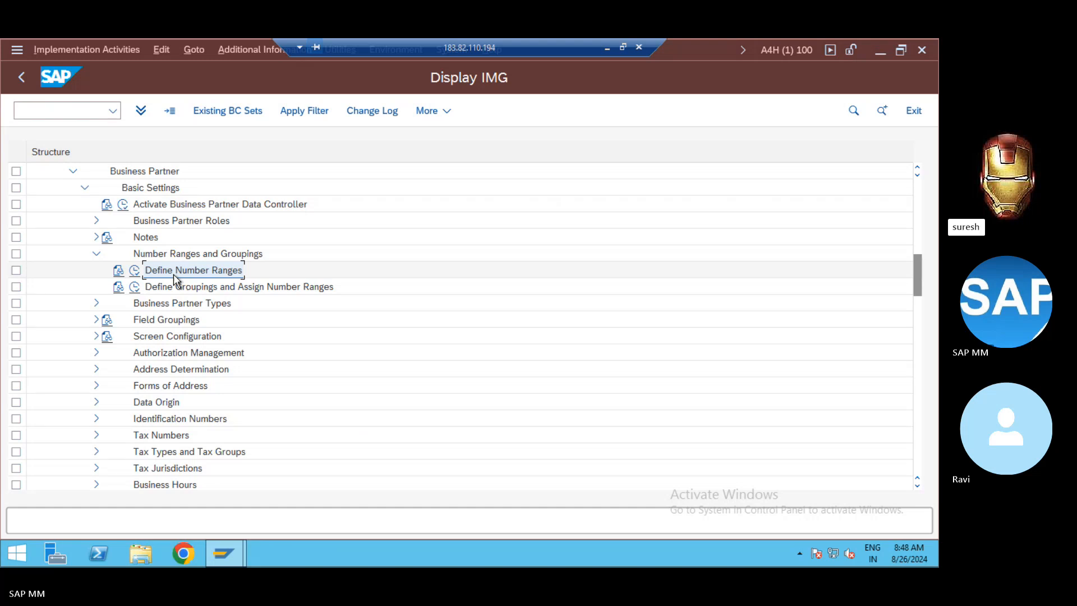
click(135, 272)
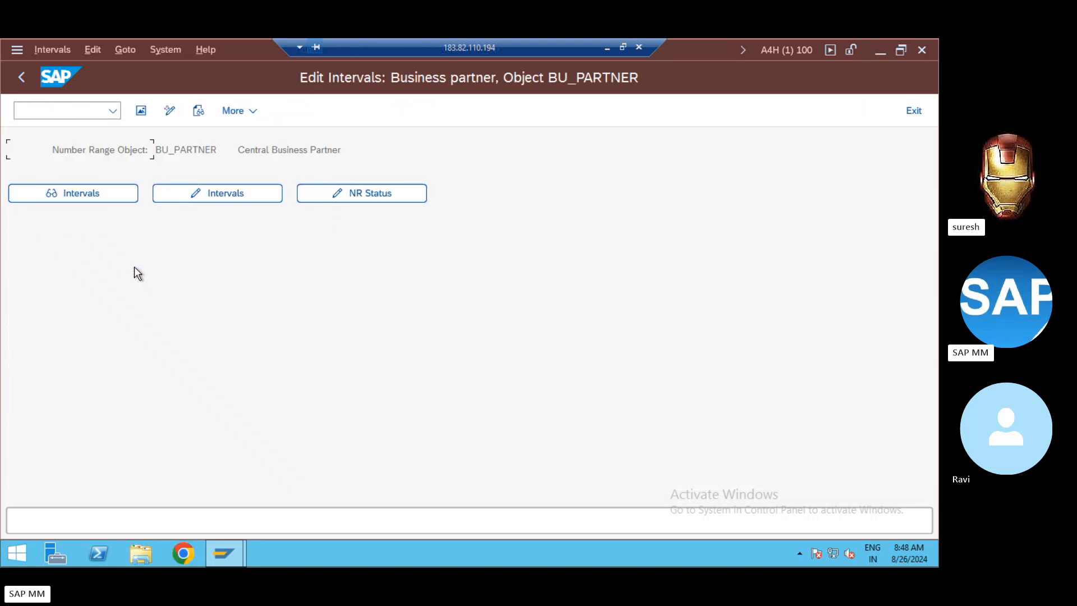
click(89, 196)
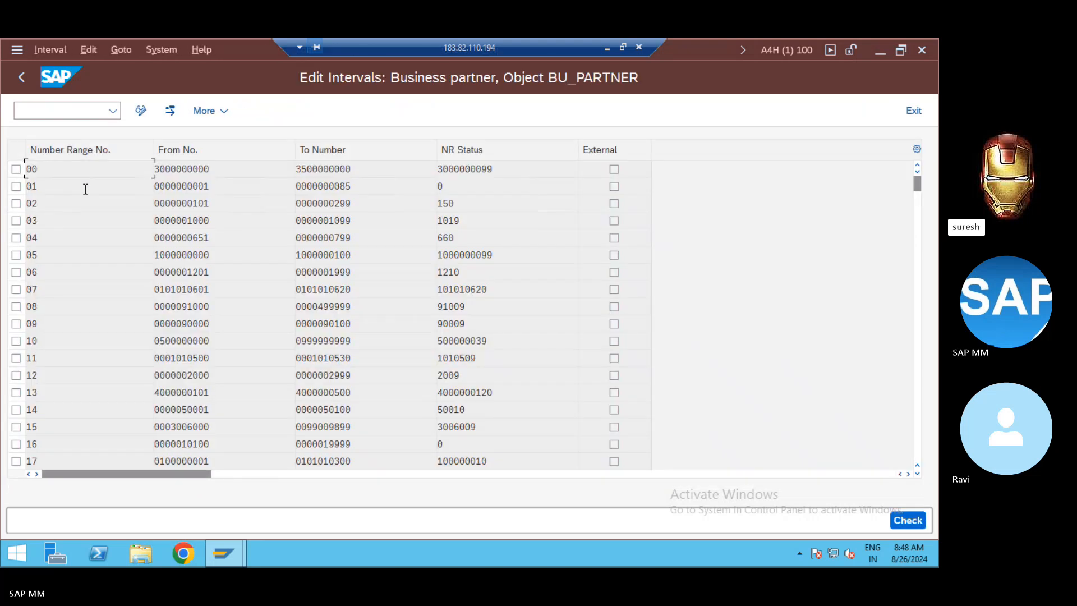
click(22, 78)
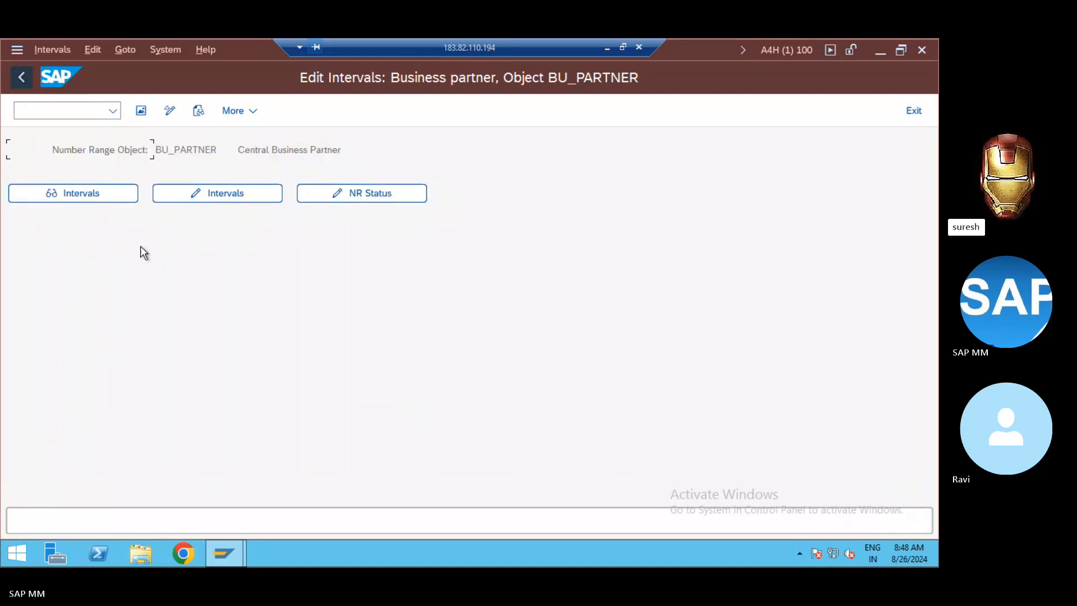
click(23, 79)
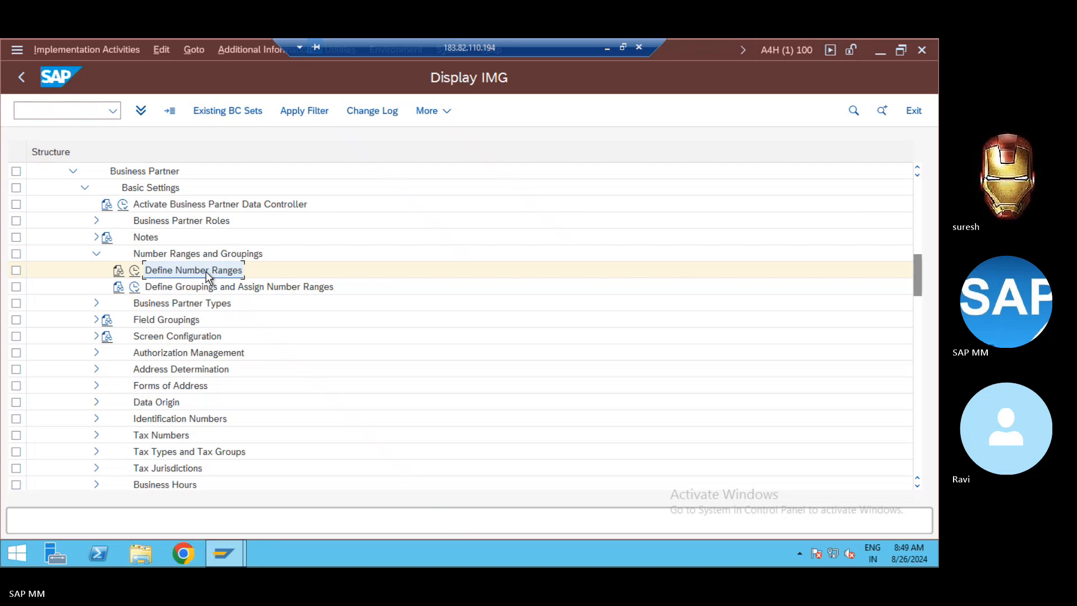
Execute Define Groupings and Assign Number Ranges, examine the number range and External settings of the BP groupings, and return to the IMG structure
click(179, 288)
click(134, 287)
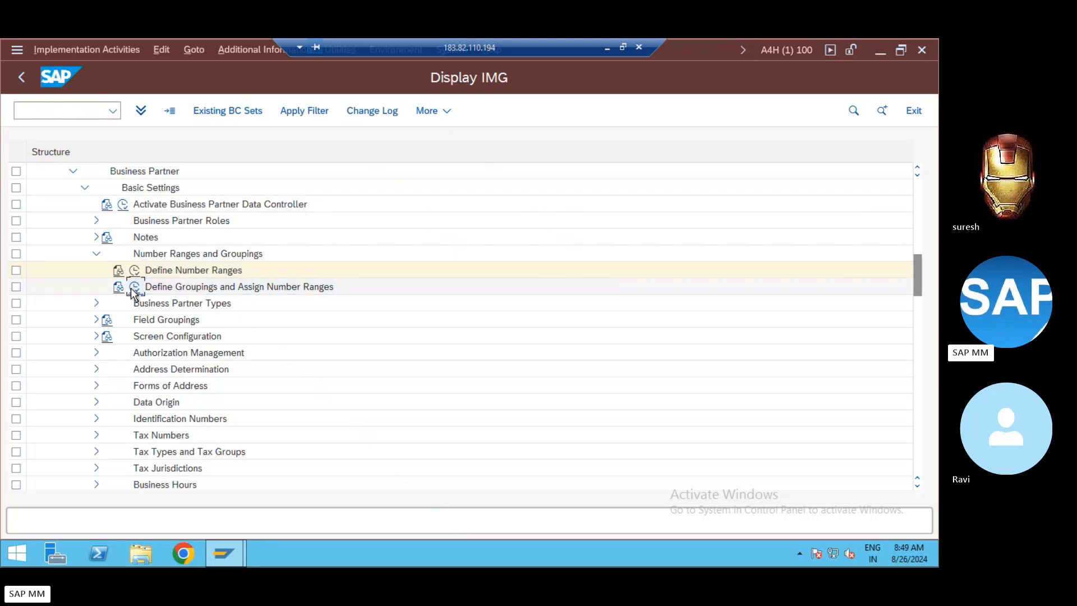
click(34, 202)
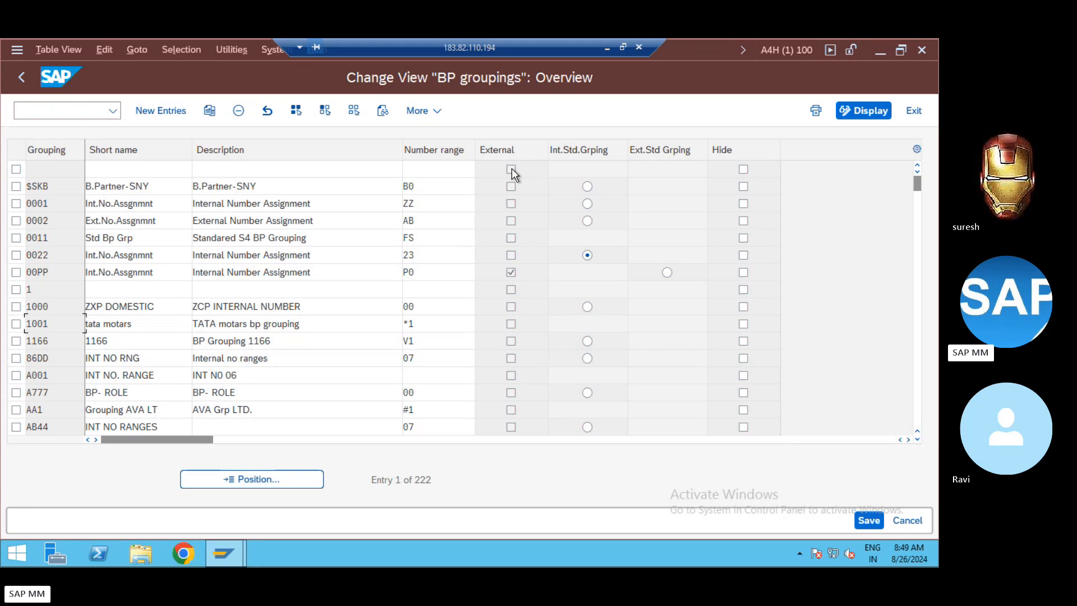
click(421, 173)
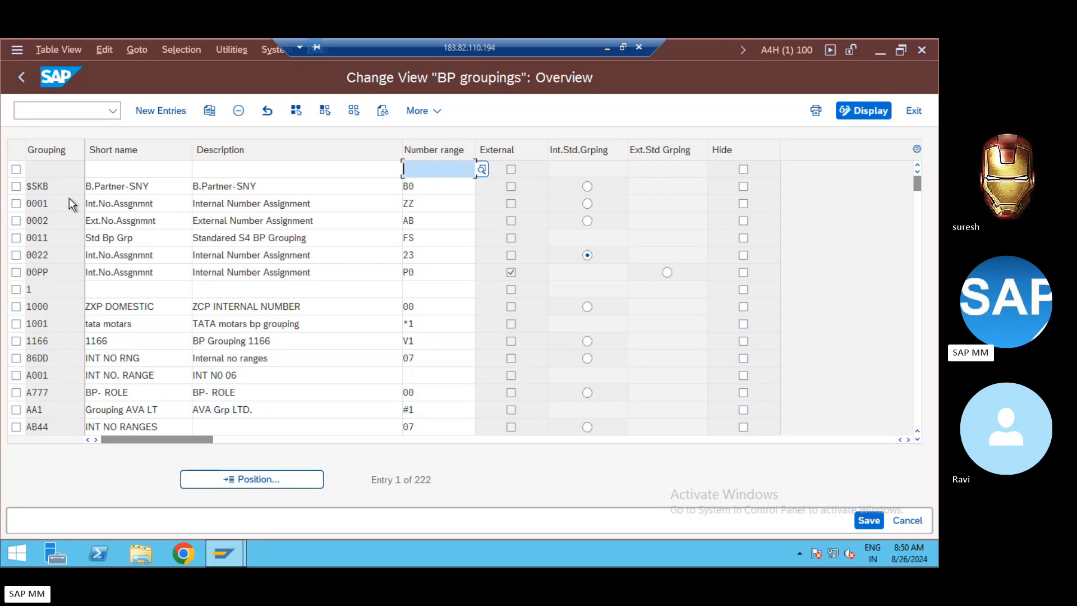
click(60, 187)
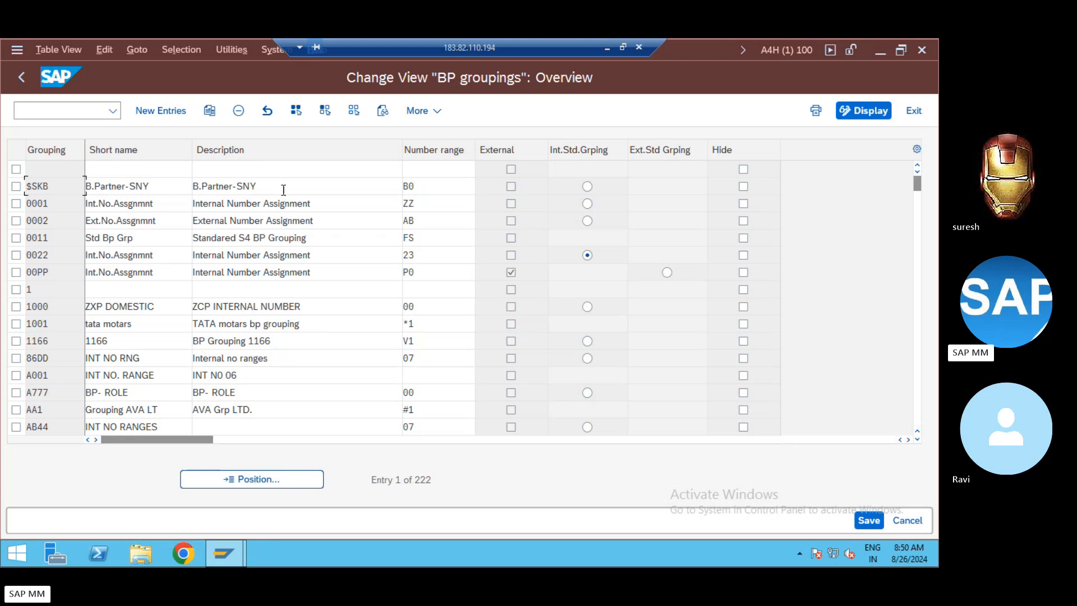
click(440, 188)
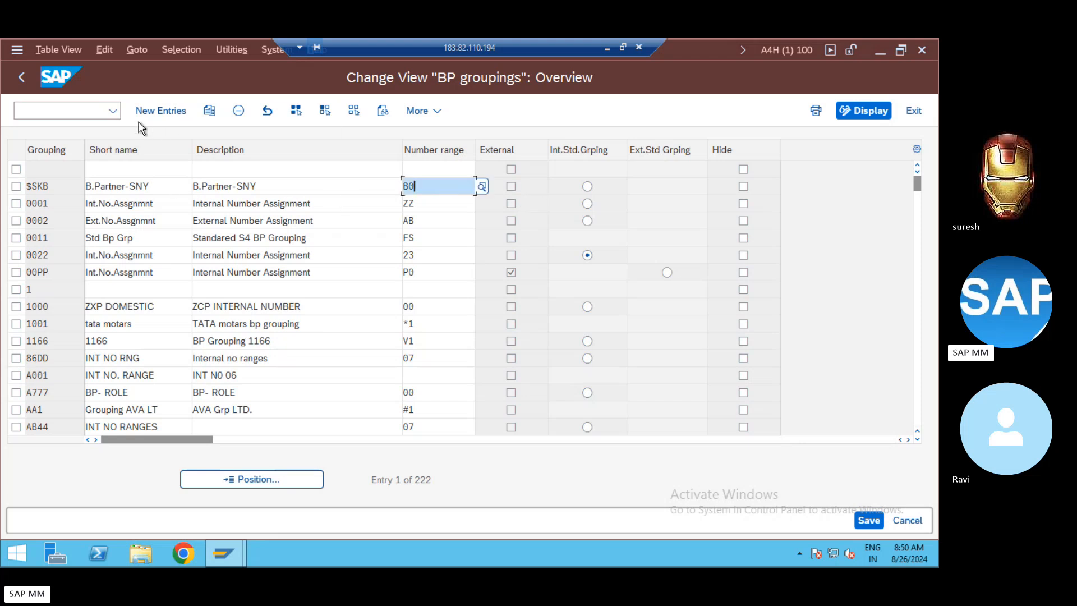
click(20, 78)
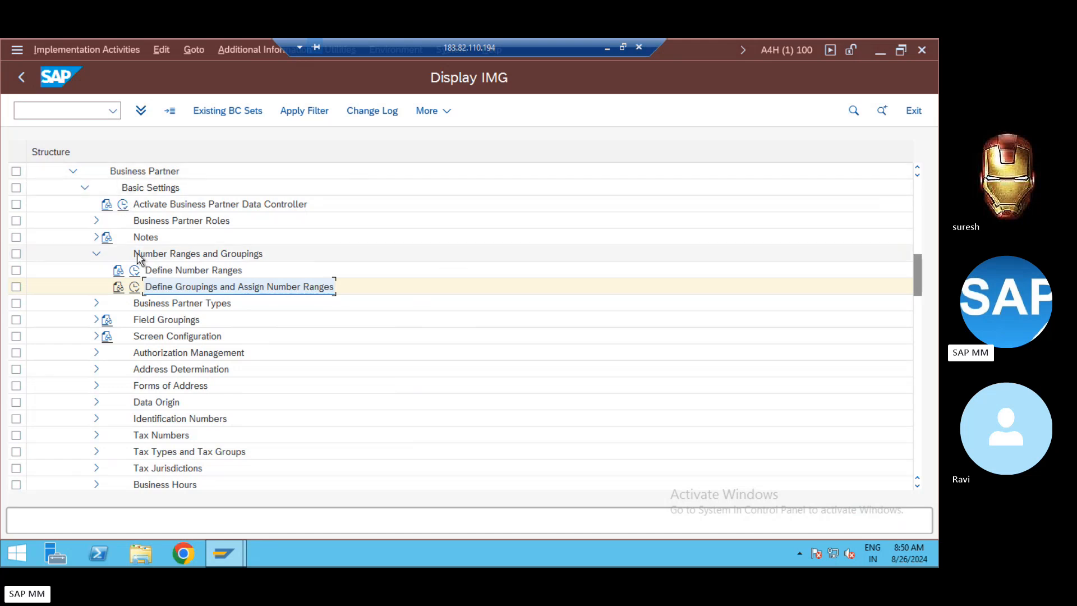
Reopen the BP groupings, copy grouping 0001 as ZBPR with number range ZZ, save it, and return to the IMG structure
click(135, 288)
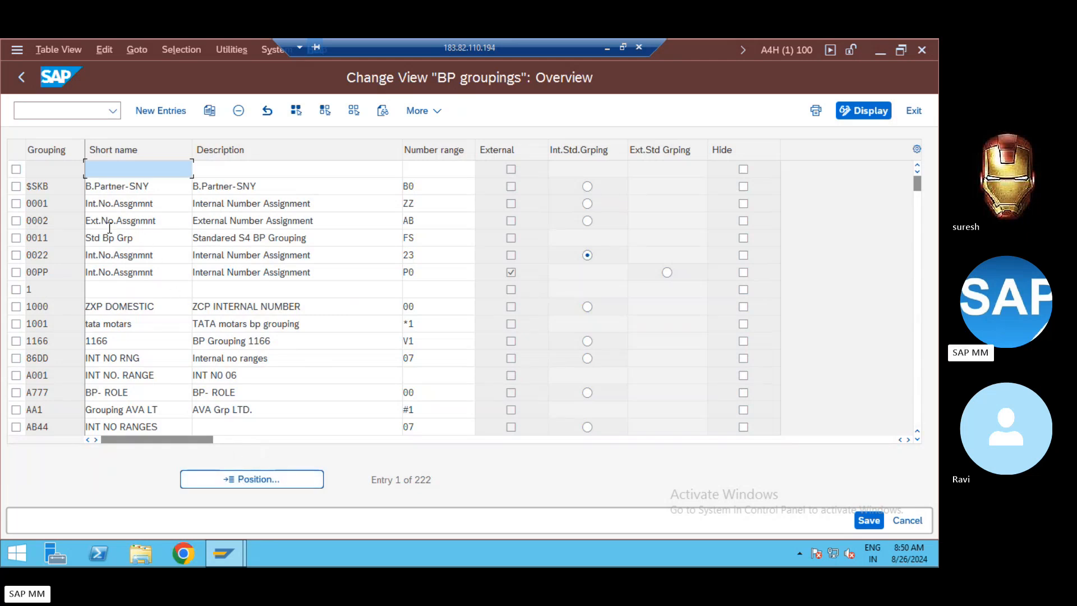
click(17, 204)
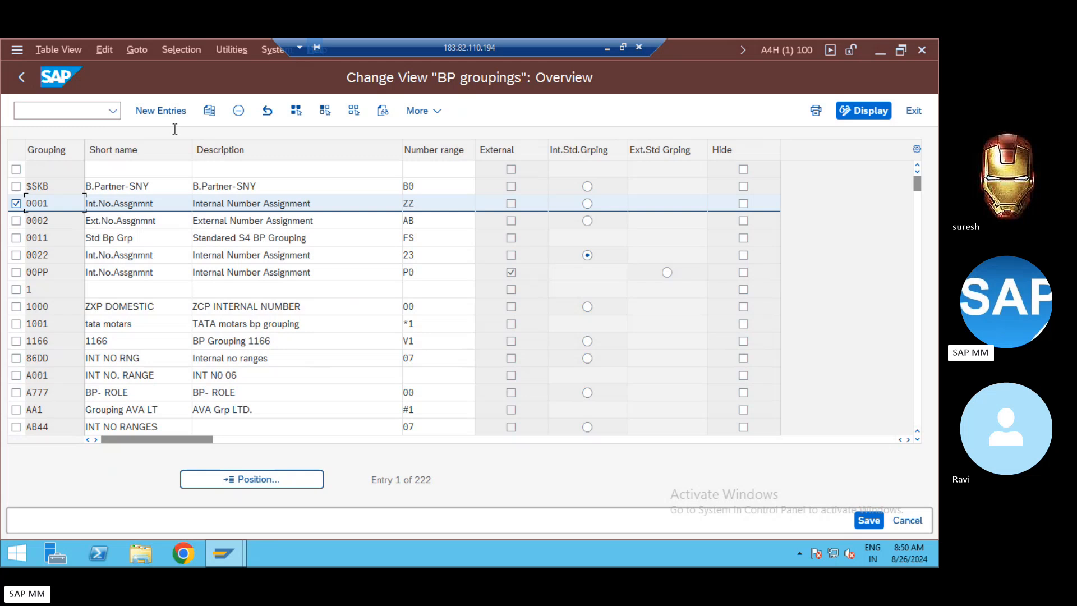
click(210, 112)
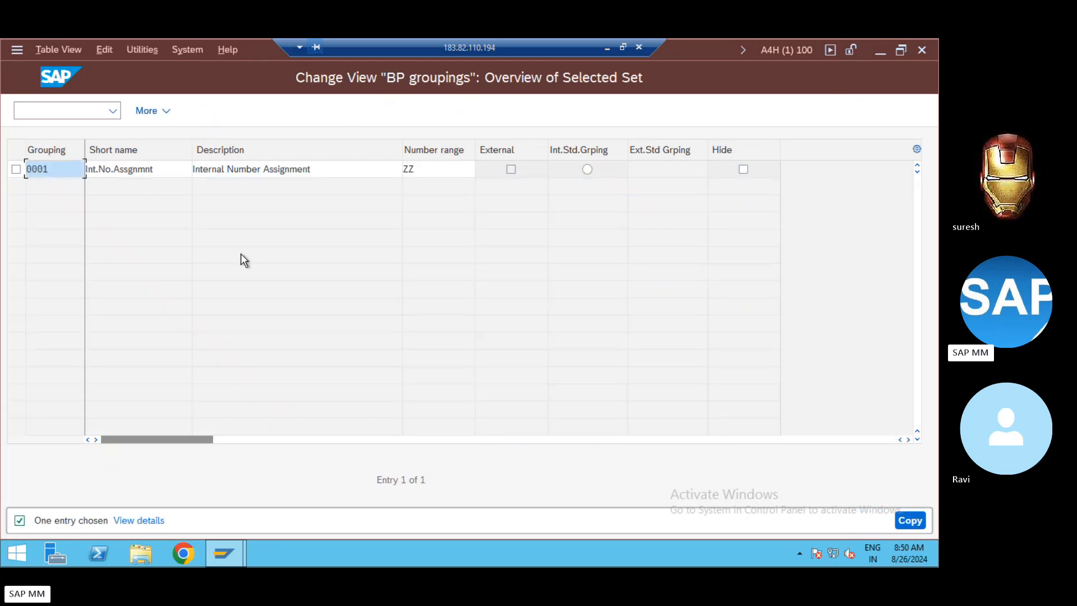
text(ZEEE)
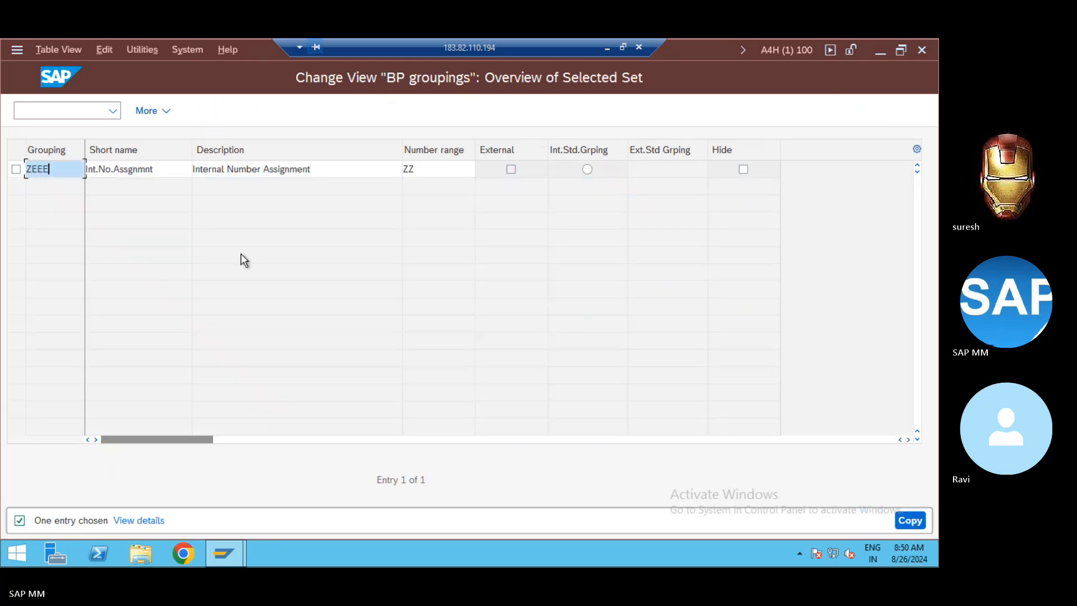
key(BackSpace)
key(BackSpace)
key(BackSpace)
text(B)
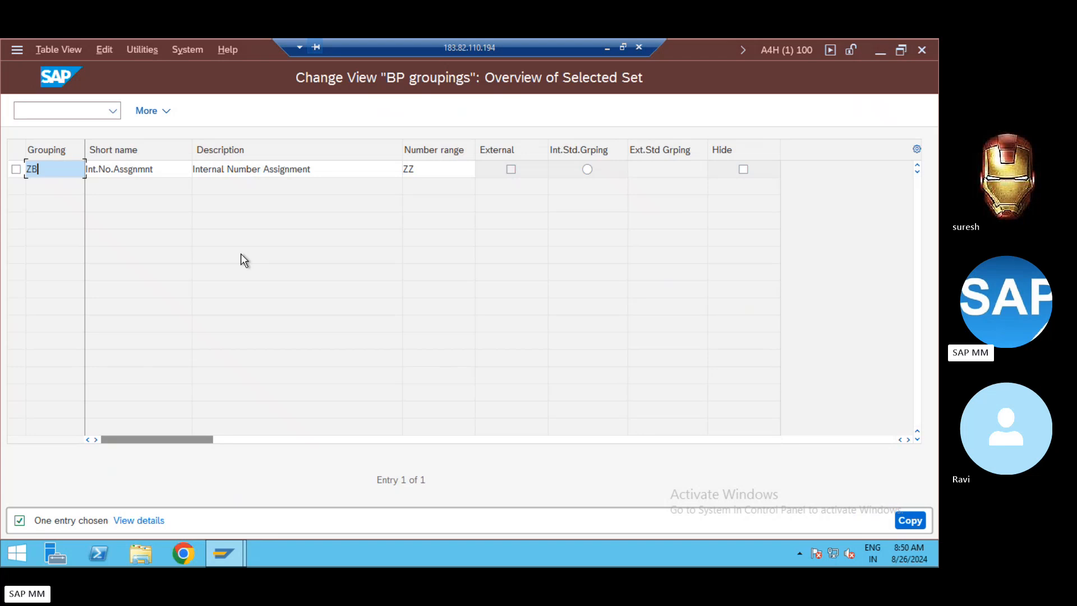
text(PR)
click(454, 170)
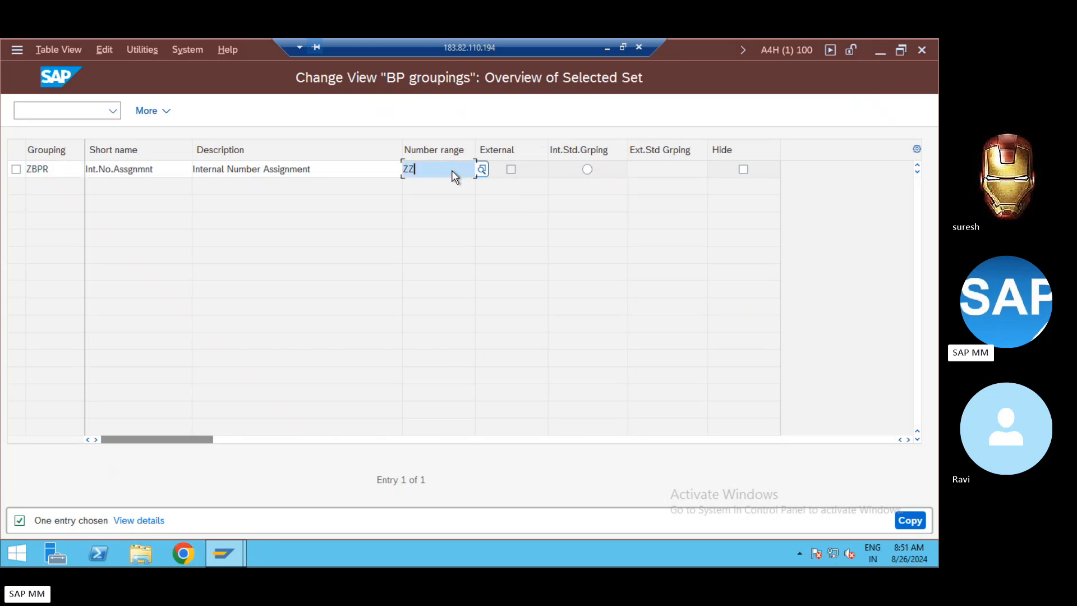
key(Return)
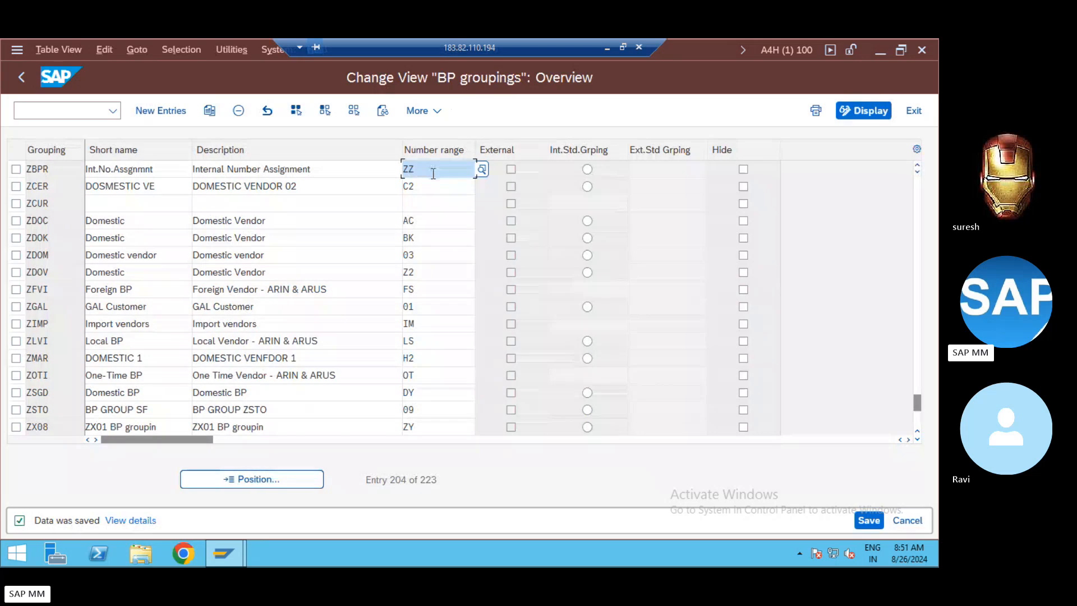
click(22, 77)
Execute Define Number Ranges and look up the number interval of range ZZ in the BU_PARTNER interval display
click(134, 270)
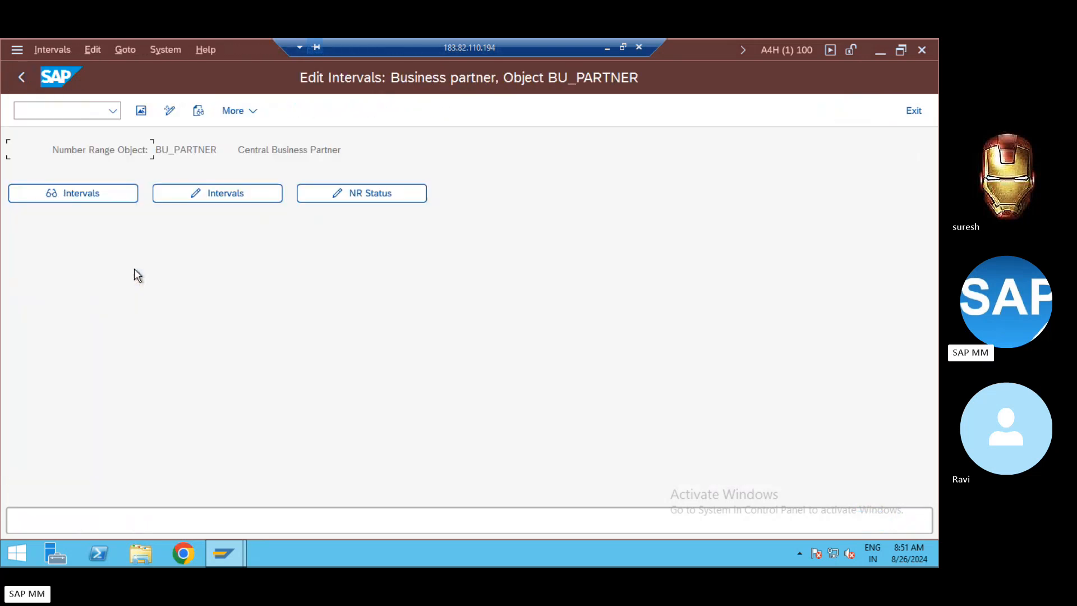
click(96, 197)
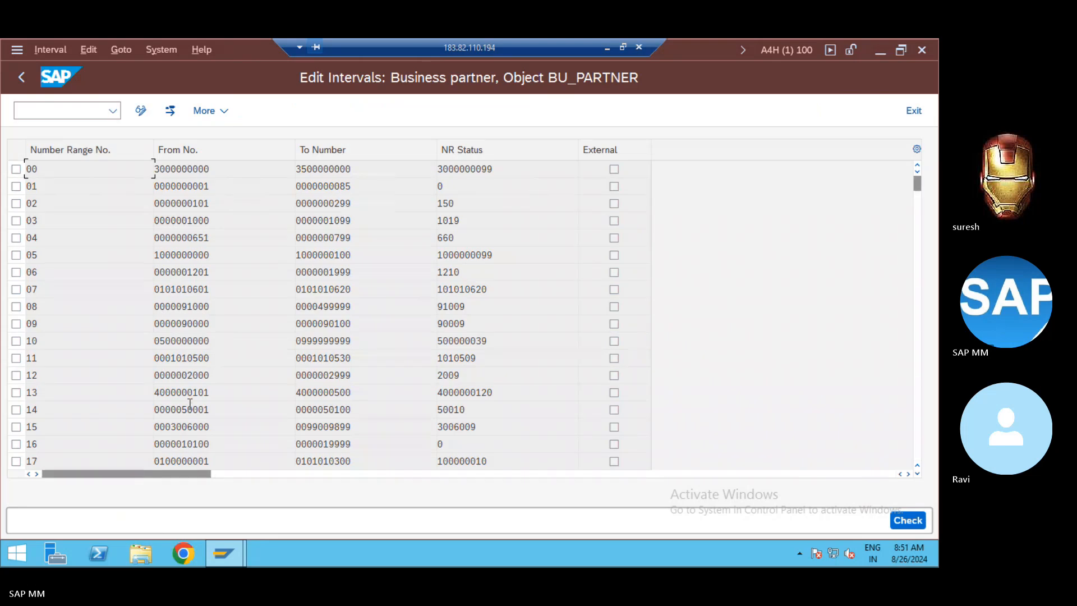
click(919, 382)
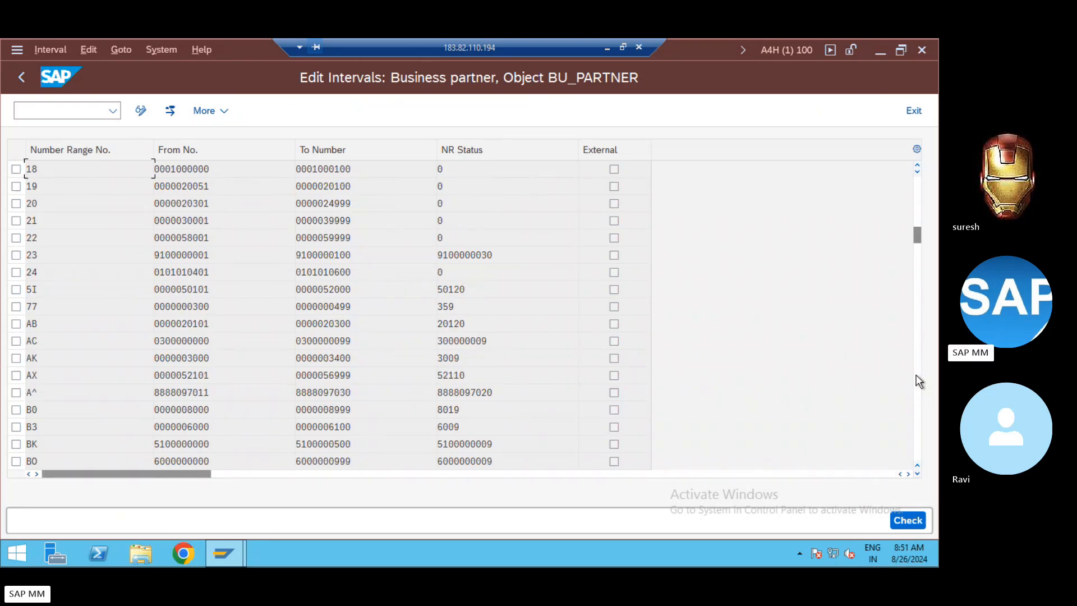
click(918, 381)
click(918, 381)
click(918, 382)
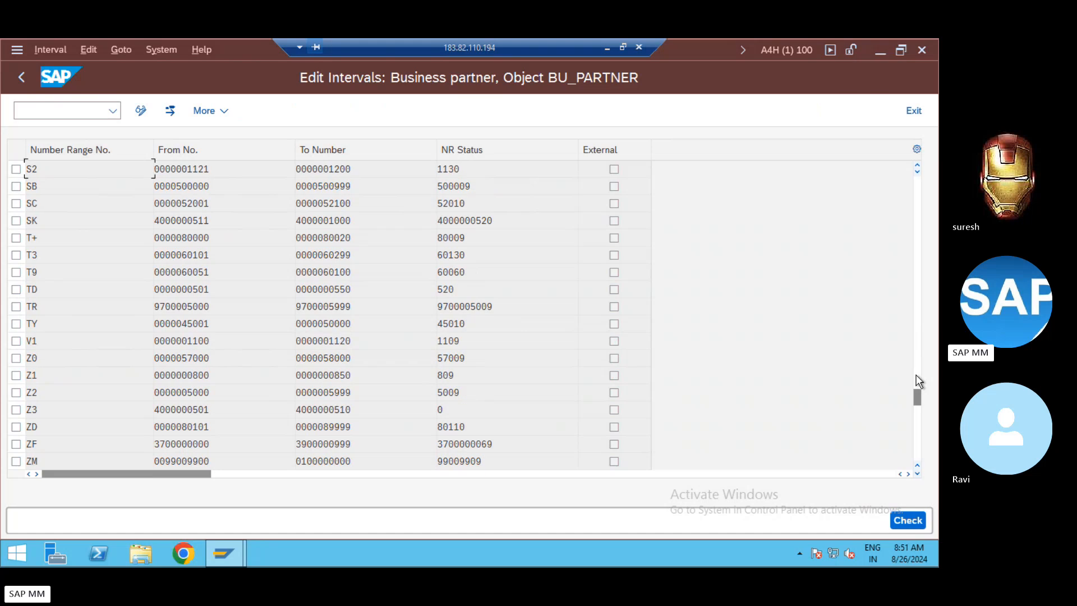
click(914, 439)
click(212, 205)
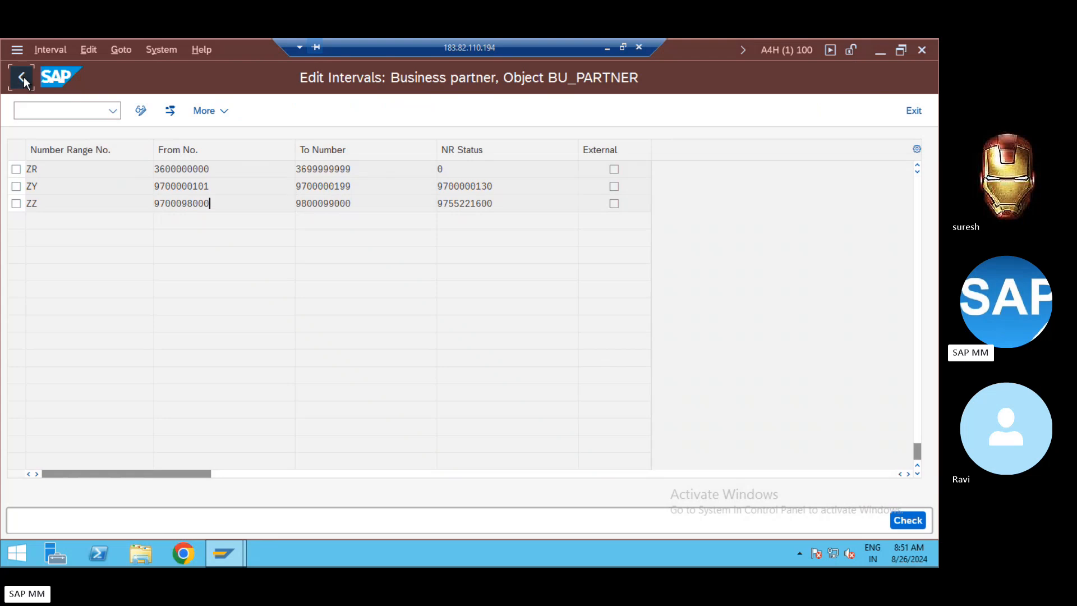
click(23, 77)
click(220, 190)
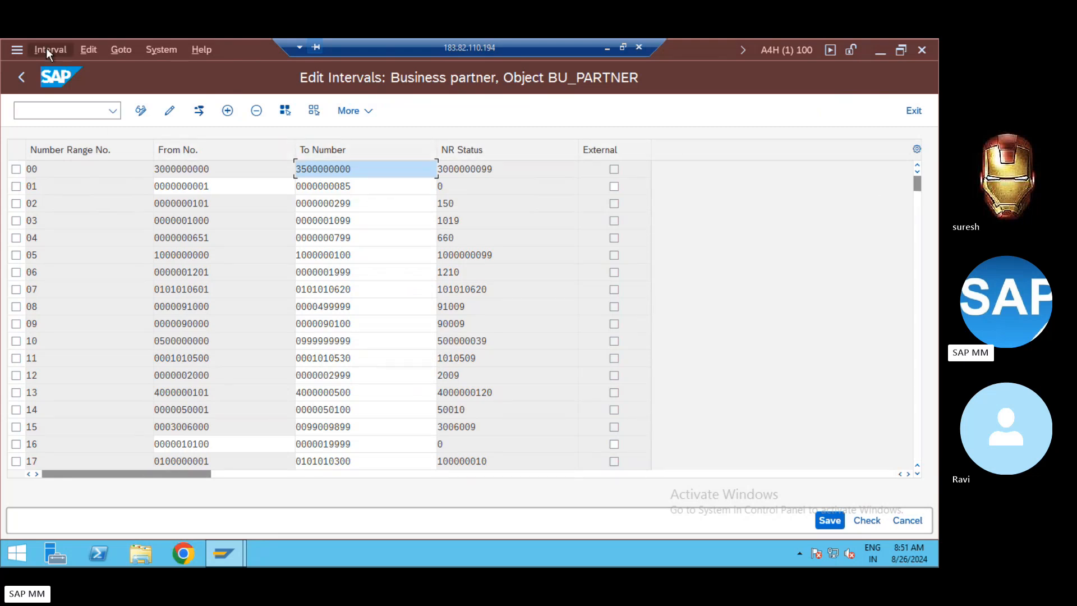
click(227, 115)
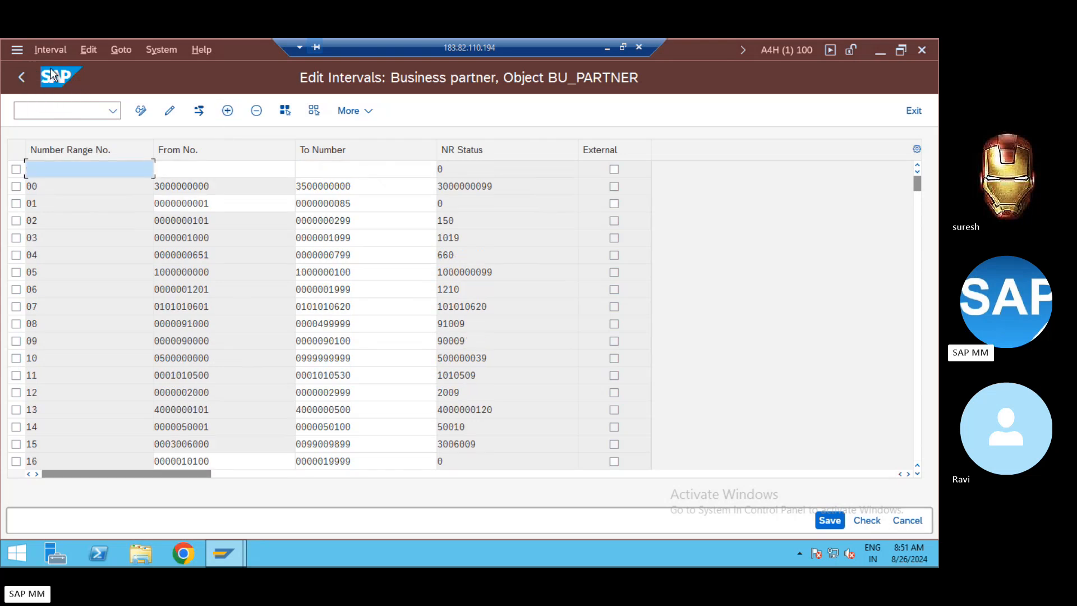
click(51, 50)
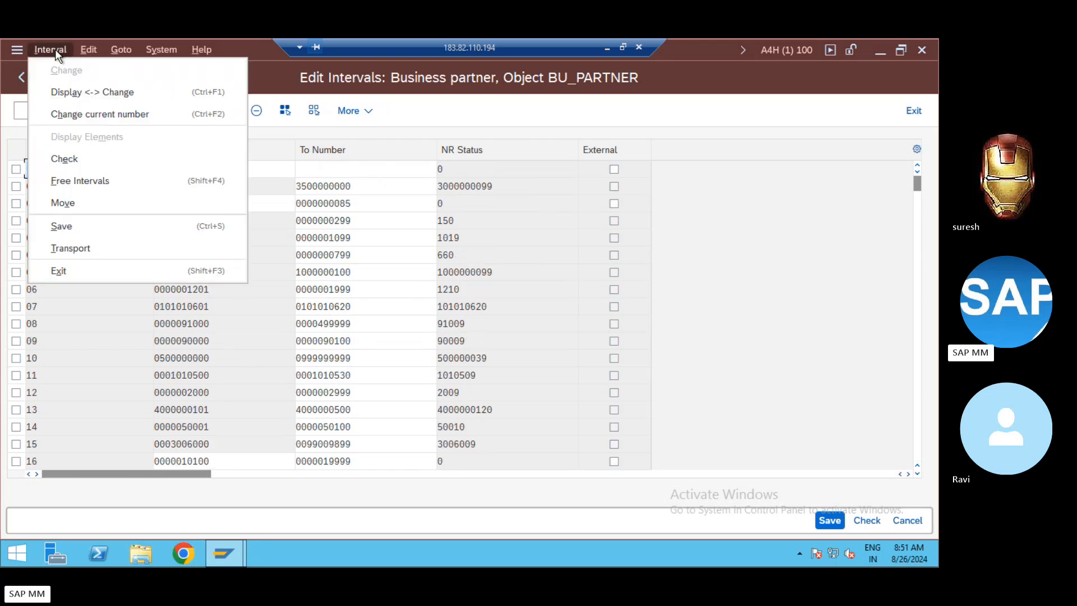
click(111, 178)
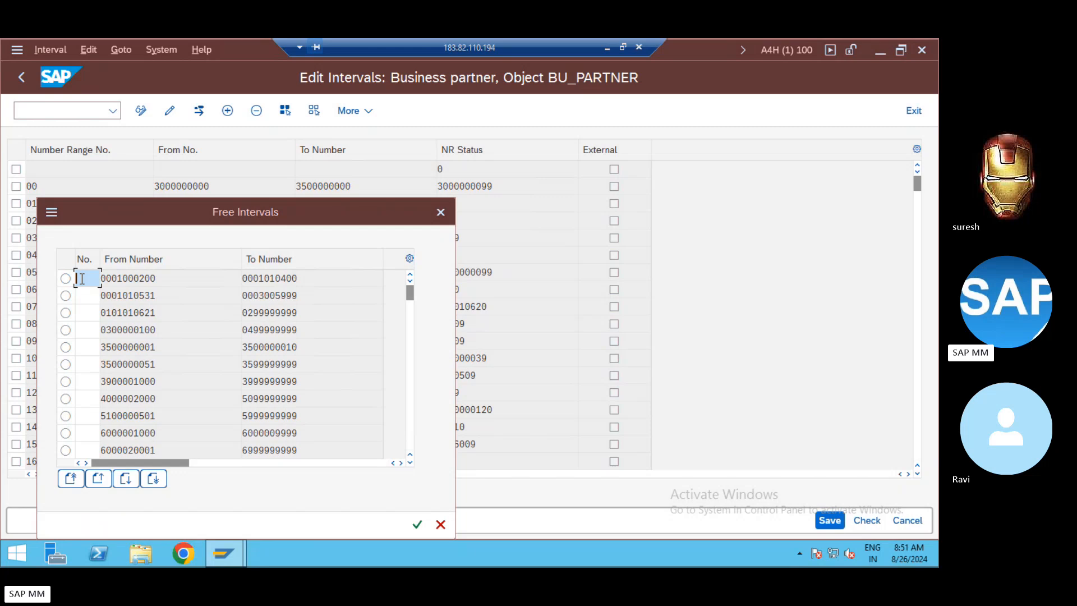
text(RR)
click(65, 278)
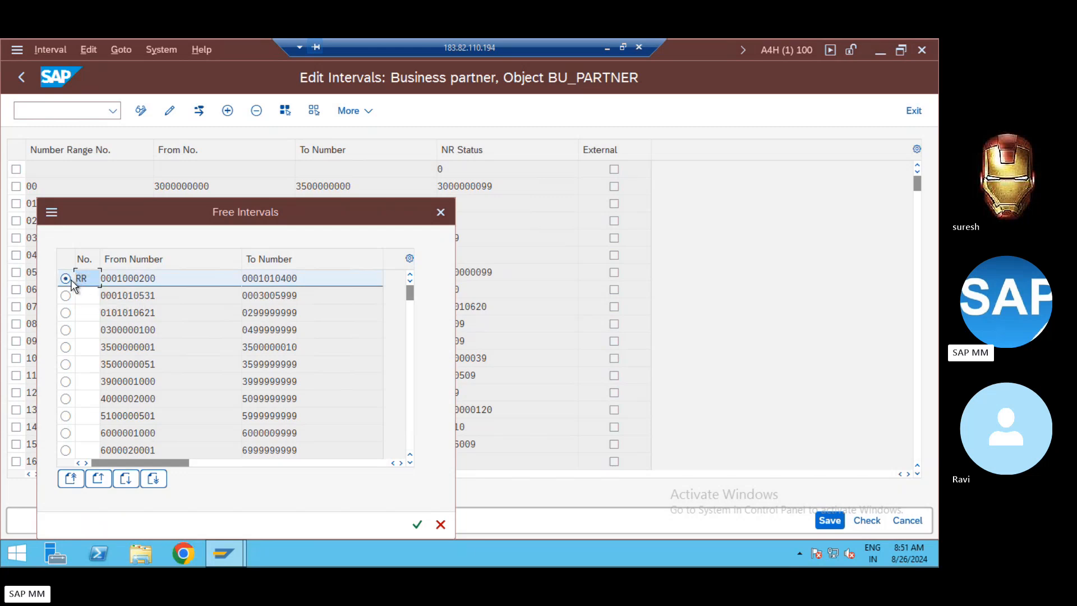
click(417, 522)
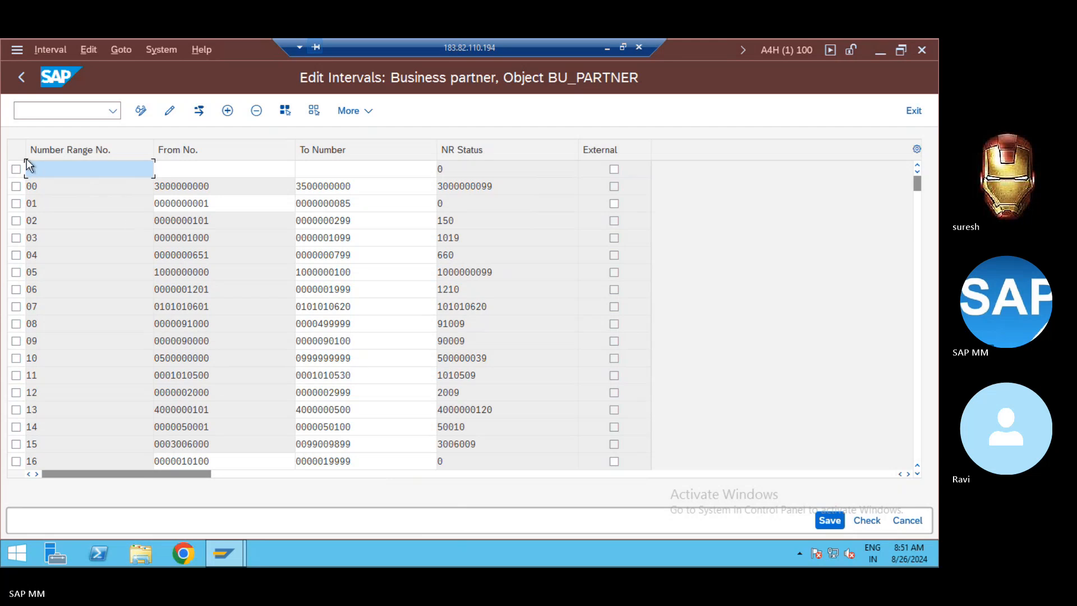
Locate the new RR interval in the BU_PARTNER interval list and check its number limits
click(16, 169)
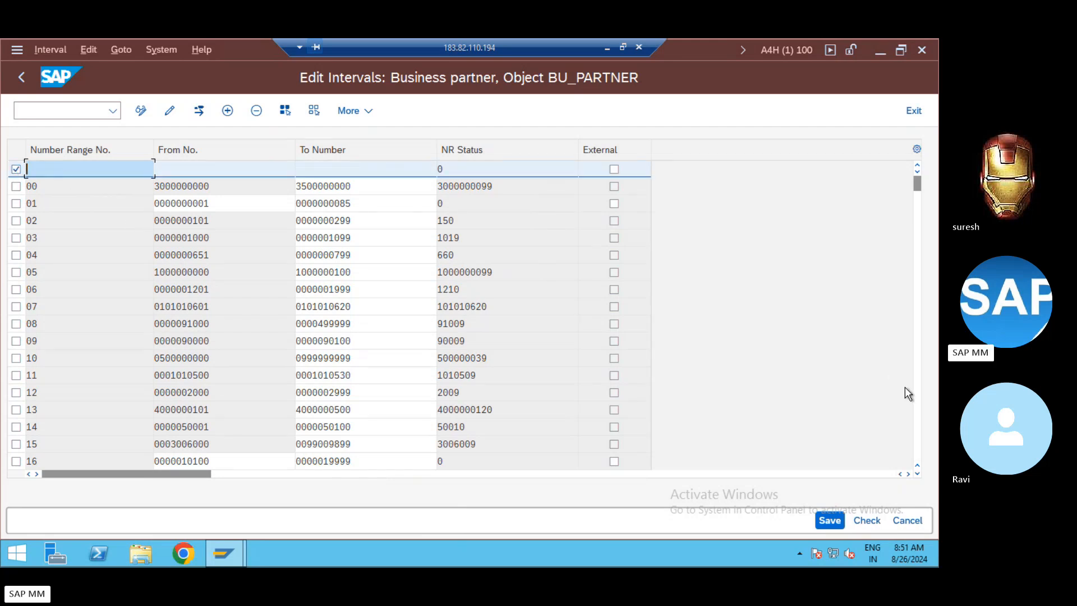
click(918, 317)
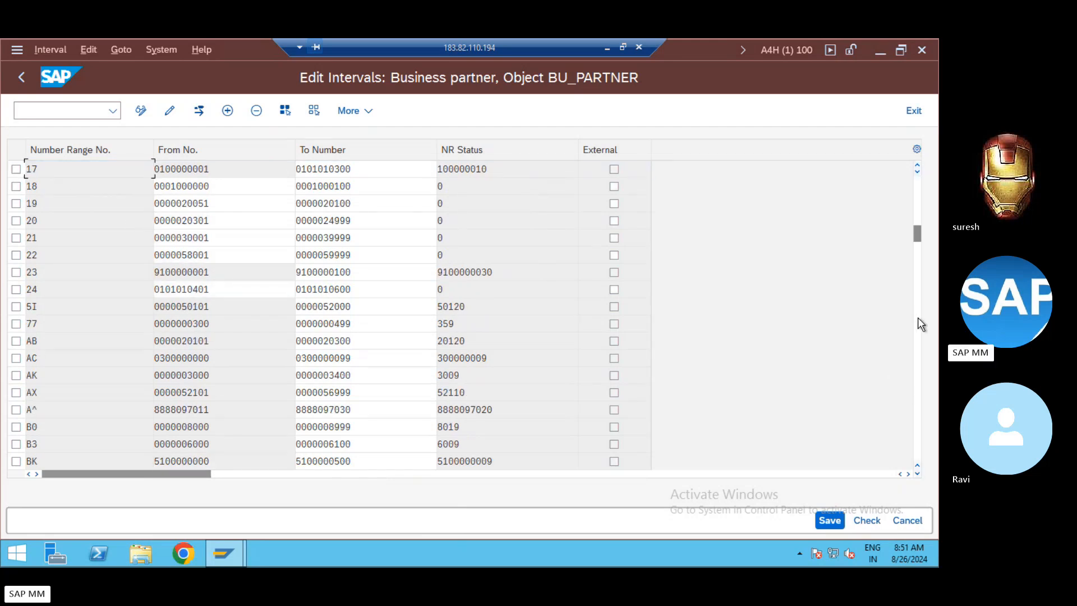
click(918, 317)
click(917, 318)
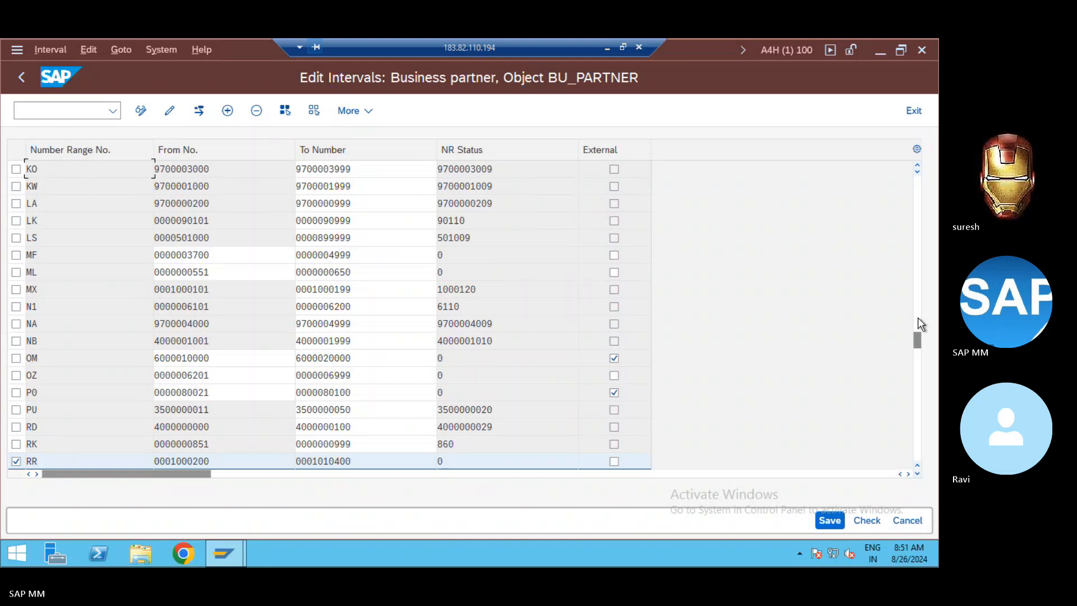
click(919, 325)
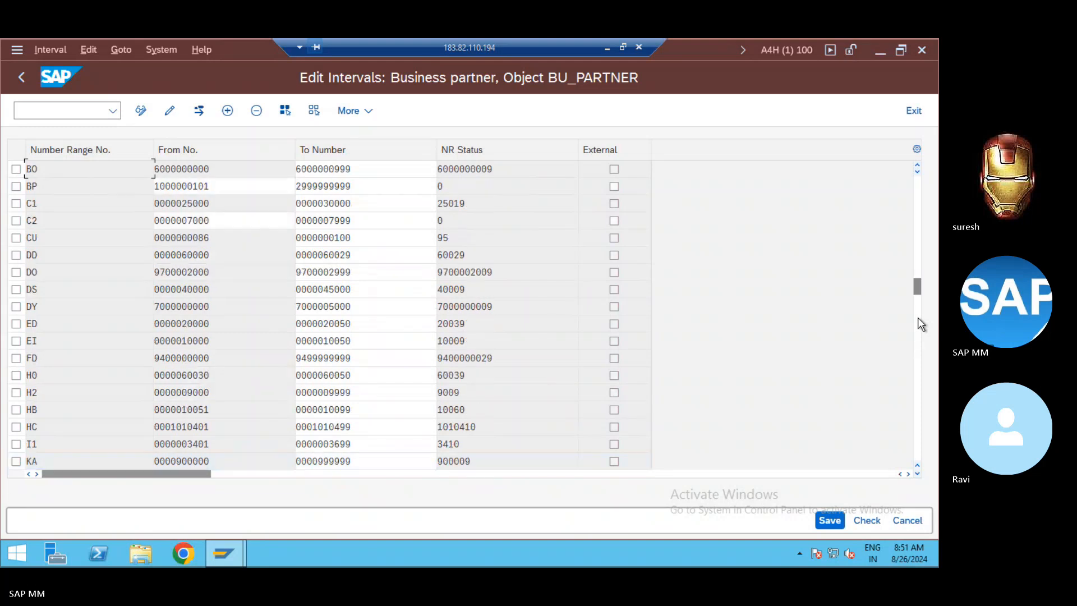
click(915, 253)
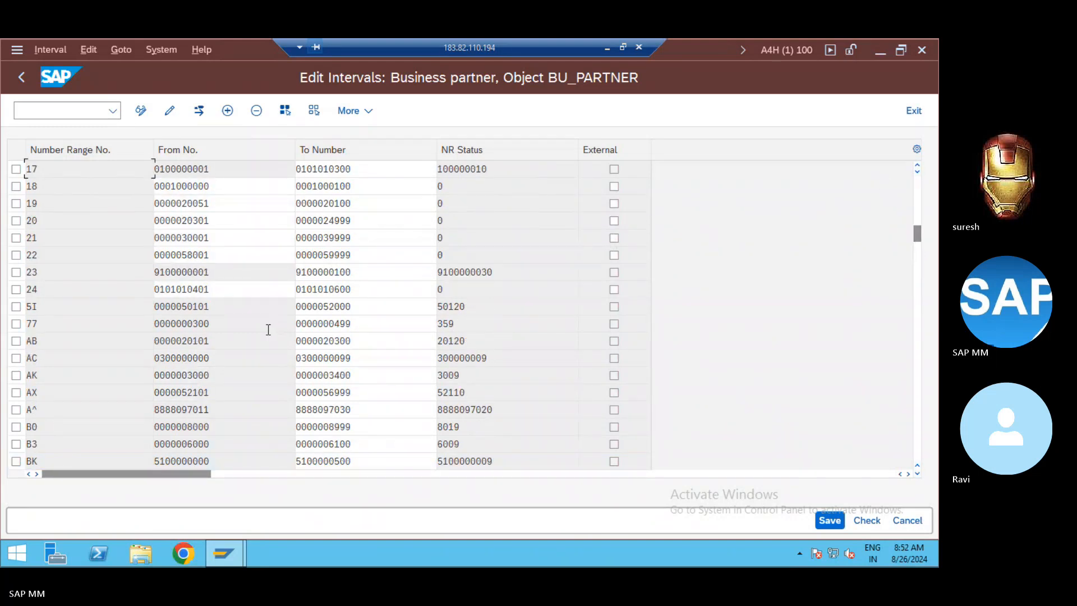
click(917, 395)
click(917, 395)
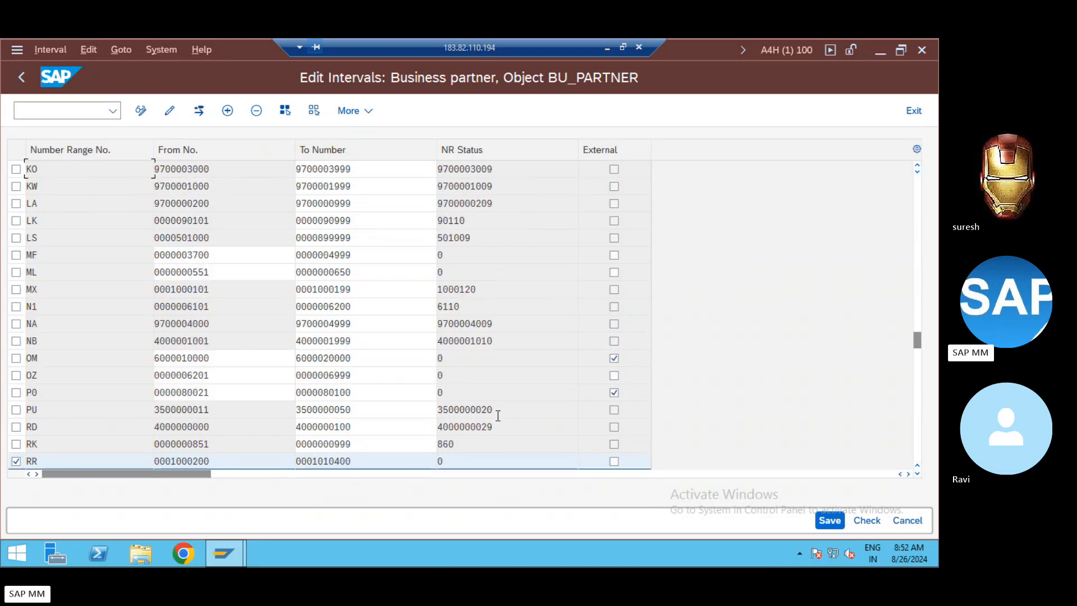
click(400, 461)
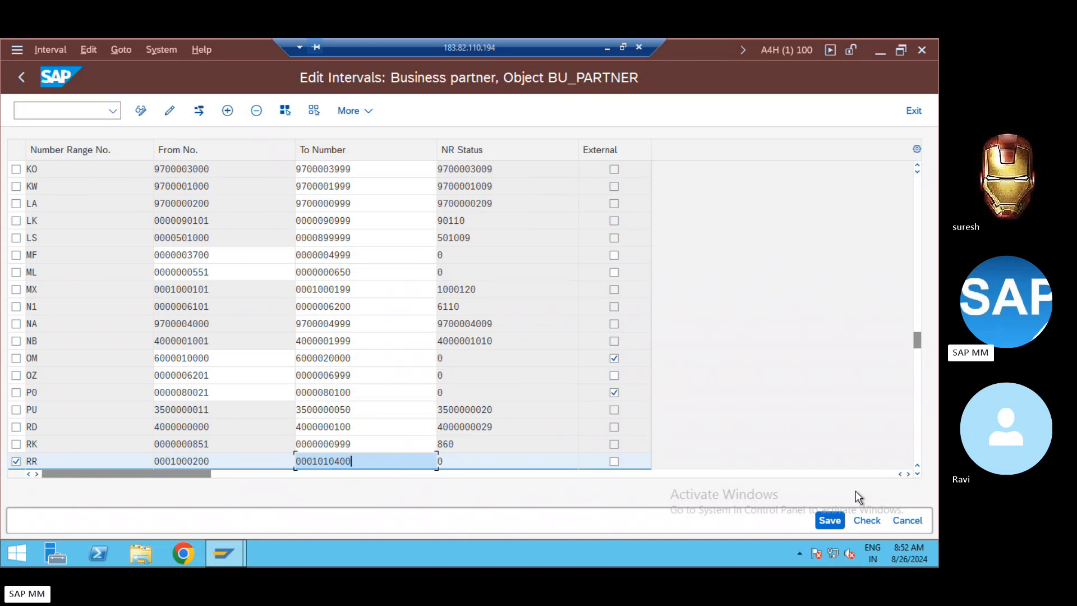
Save the BU_PARTNER number range intervals, accept the transport notice, and return to the IMG structure
click(830, 521)
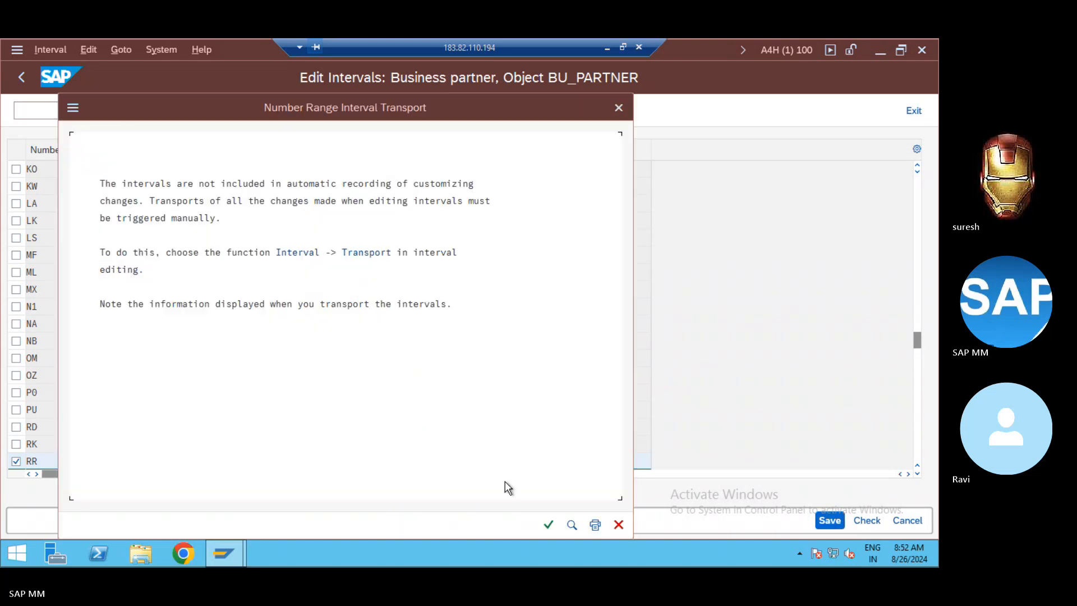
click(547, 525)
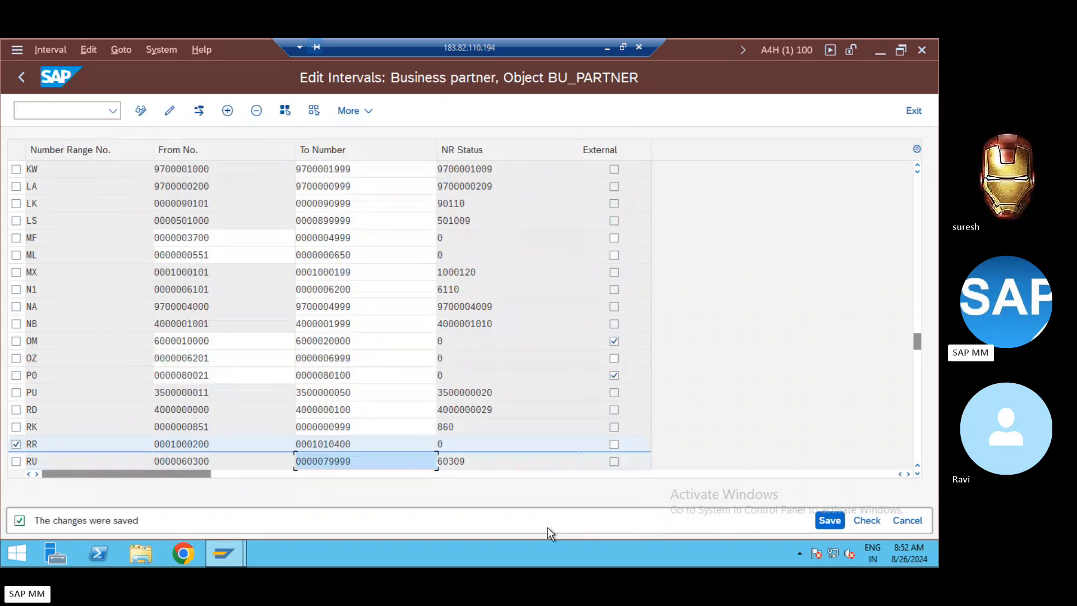
click(24, 75)
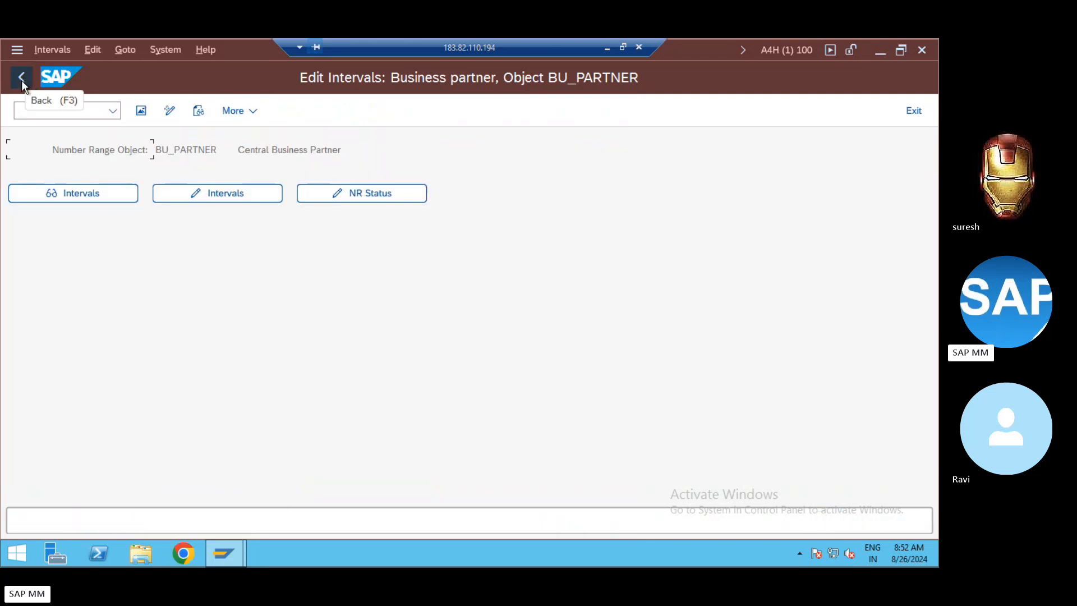
click(21, 80)
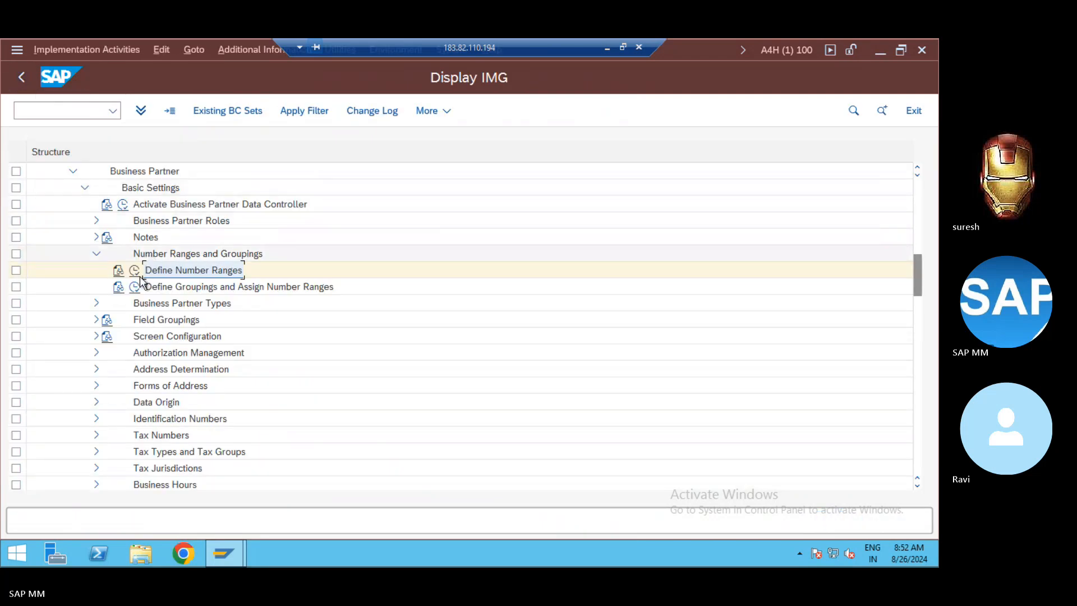
Execute Define Groupings and Assign Number Ranges and locate grouping ZBPR in the BP groupings list
click(135, 286)
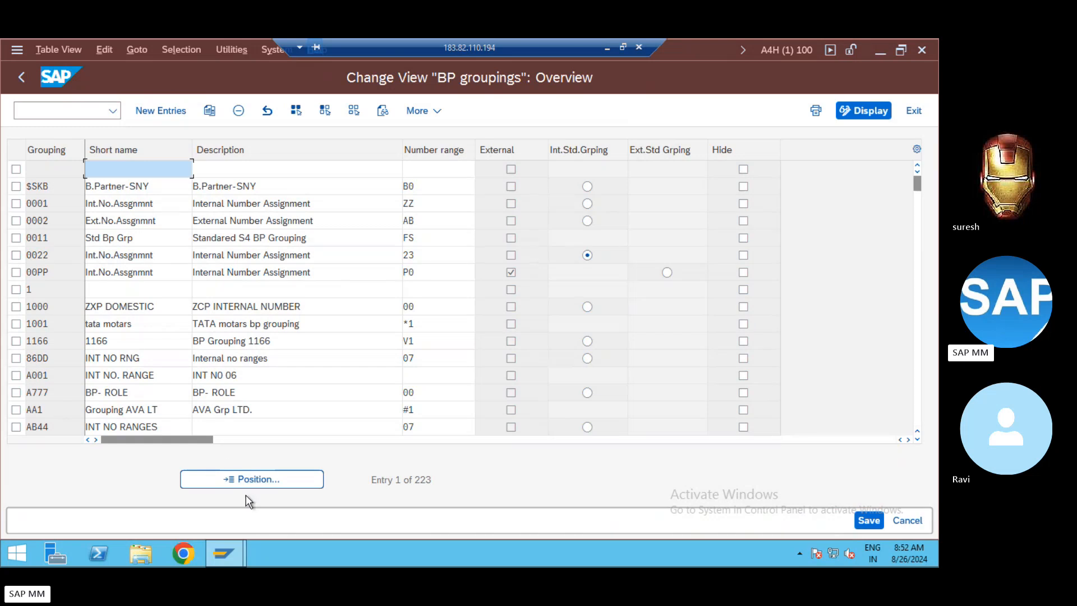
click(272, 484)
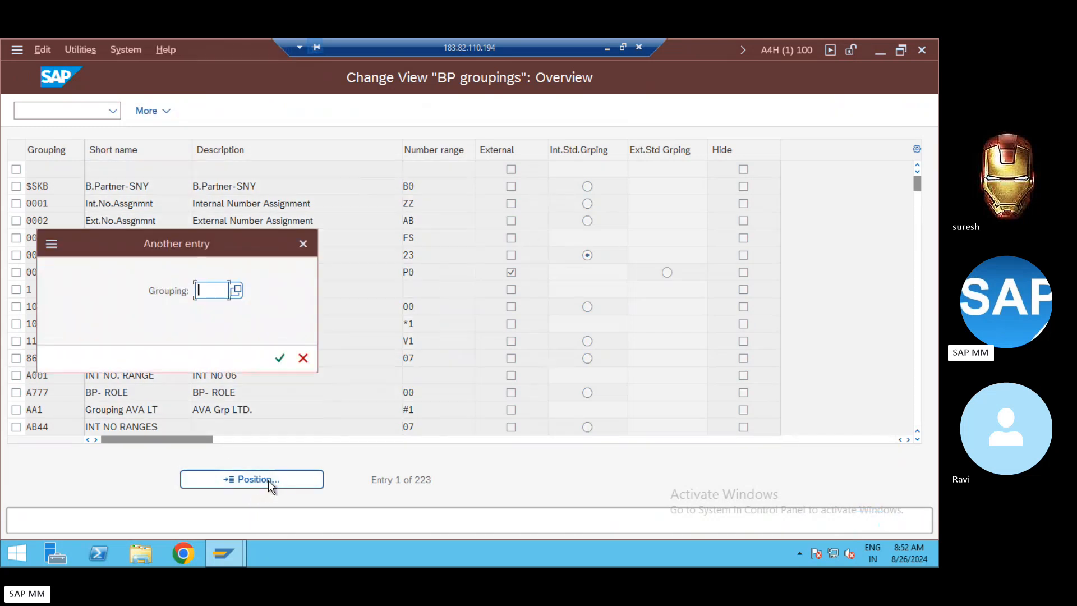
text(ZBPR)
key(Return)
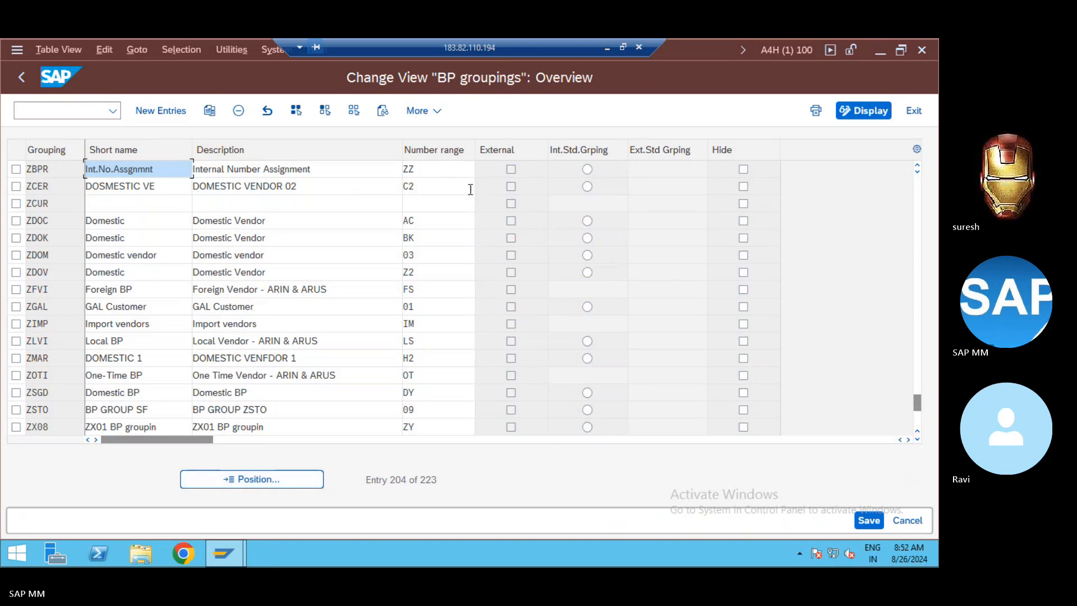
Set the number range of grouping ZBPR to RR and save the BP groupings
click(421, 168)
key(BackSpace)
key(BackSpace)
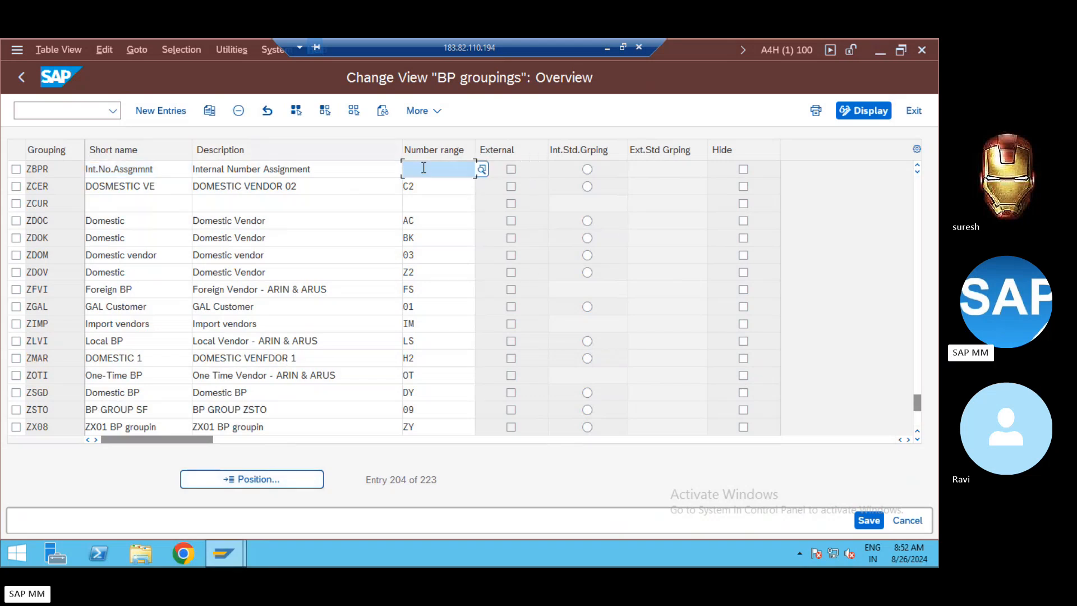
text(RR)
key(ctrl+s)
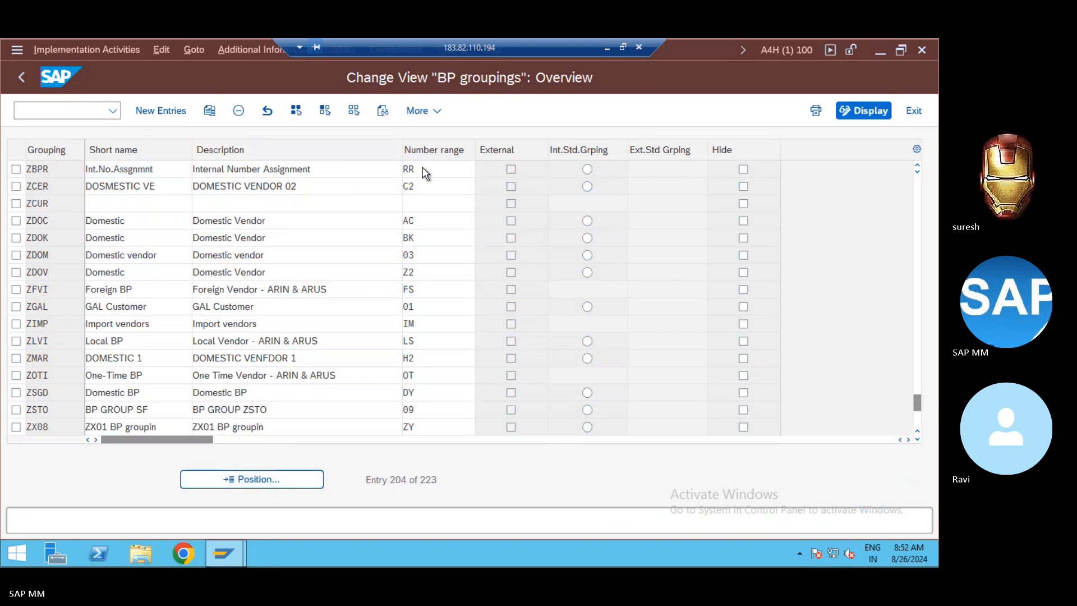
key(Return)
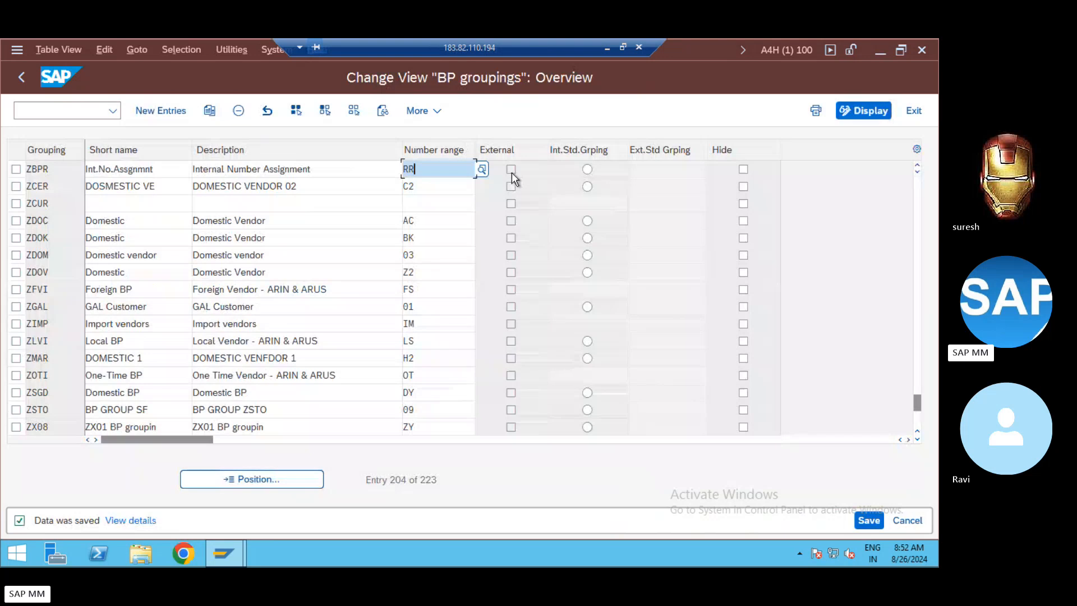
Return to the IMG structure, execute Define Number Ranges and display the BU_PARTNER intervals
click(26, 80)
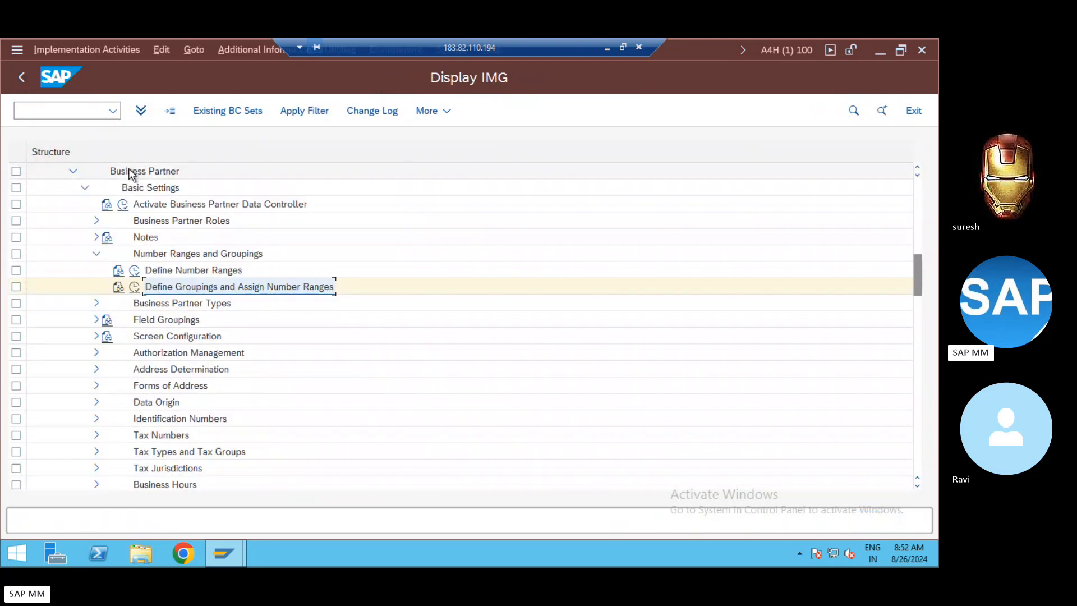
click(135, 270)
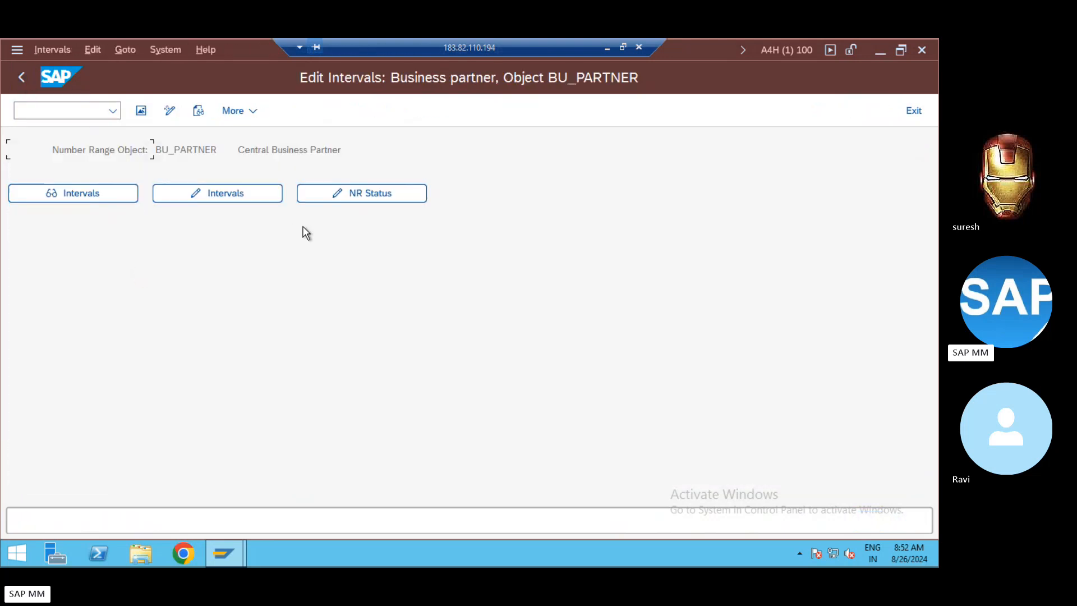
click(90, 188)
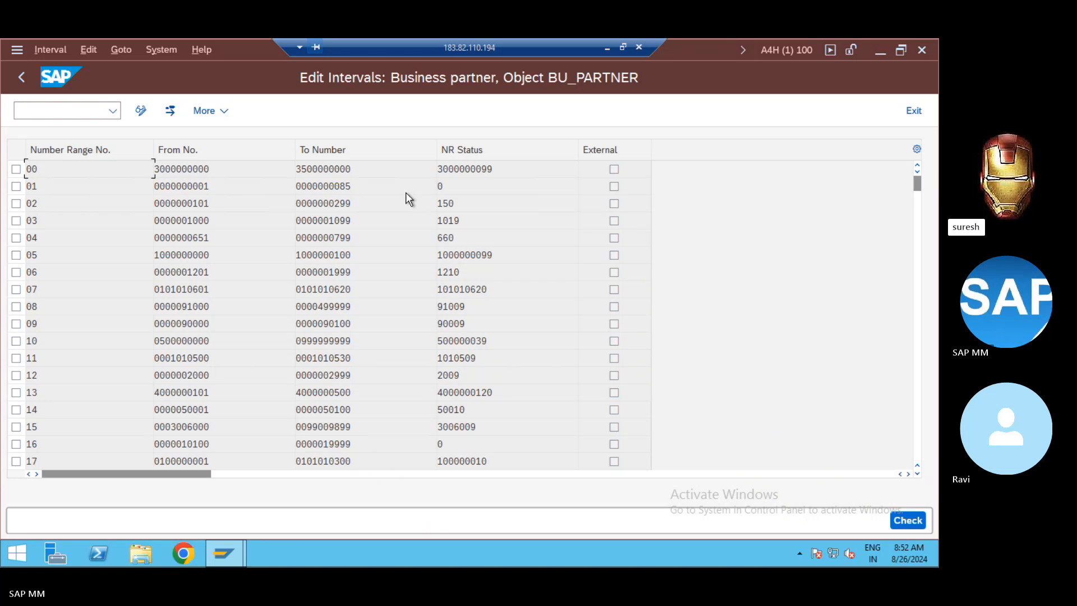
Leave the interval display with /nspro and open the SAP Reference IMG
click(67, 110)
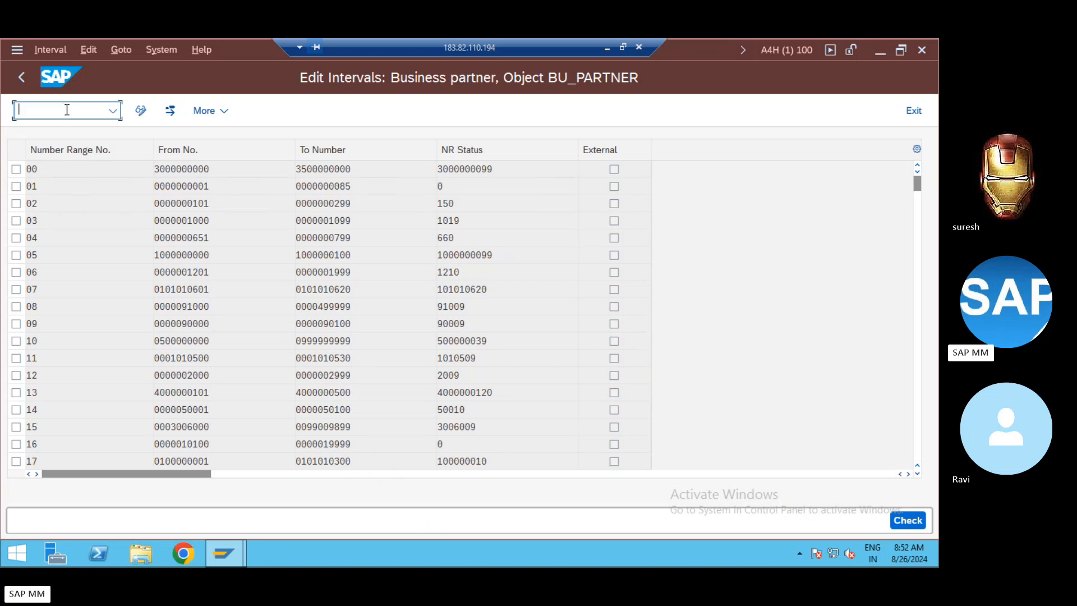
text(/nspro)
key(Return)
click(187, 115)
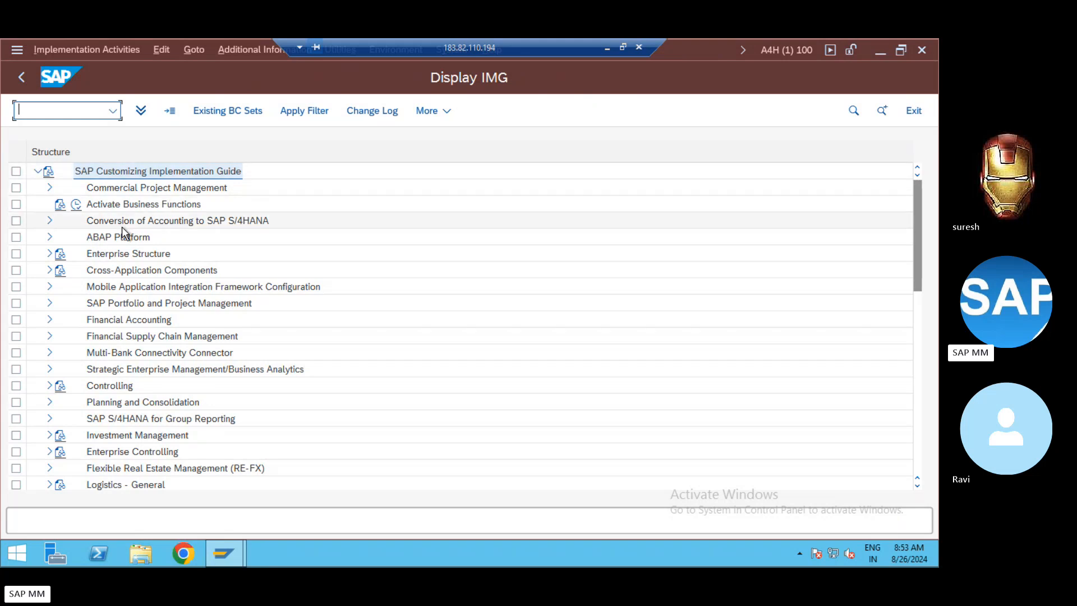
Expand the IMG path Cross-Application Components, Master Data Synchronization, Customer/Vendor Integration down to the nodes under Business Partner Settings
click(47, 271)
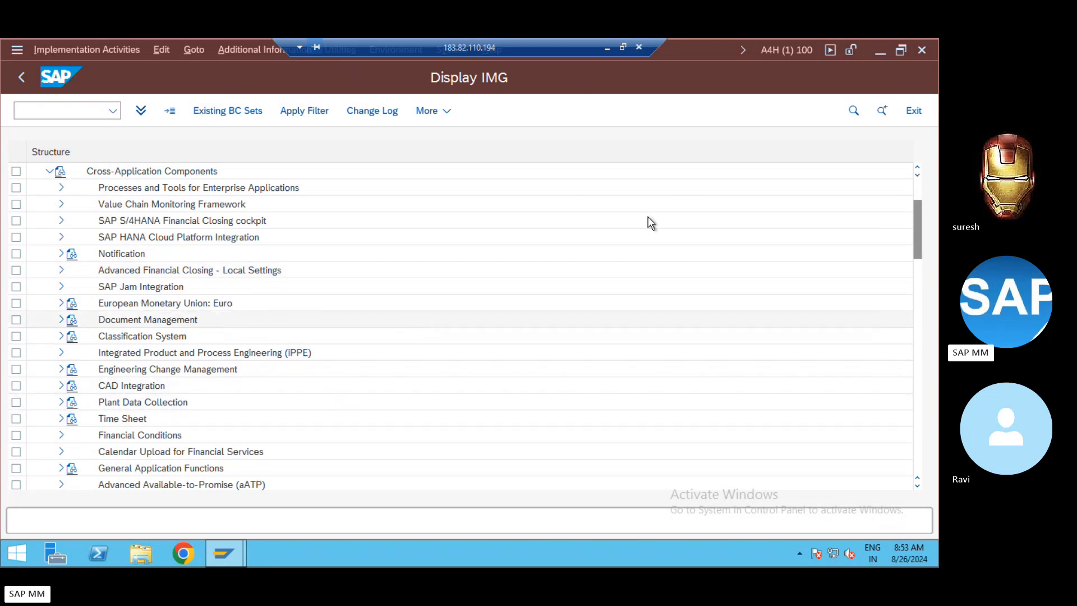
scroll(914, 487, down, 9)
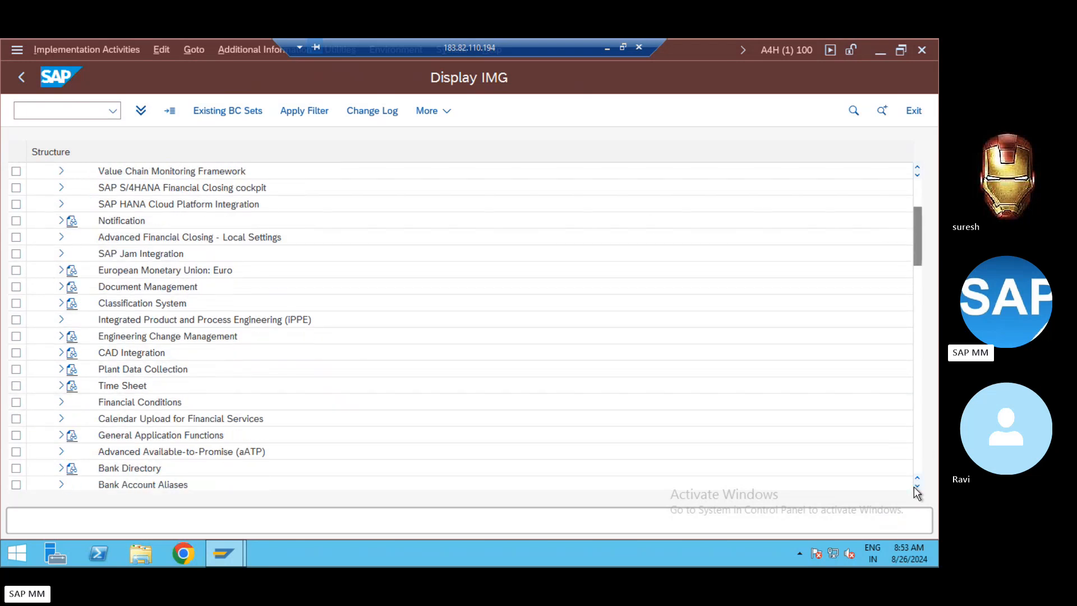
click(914, 487)
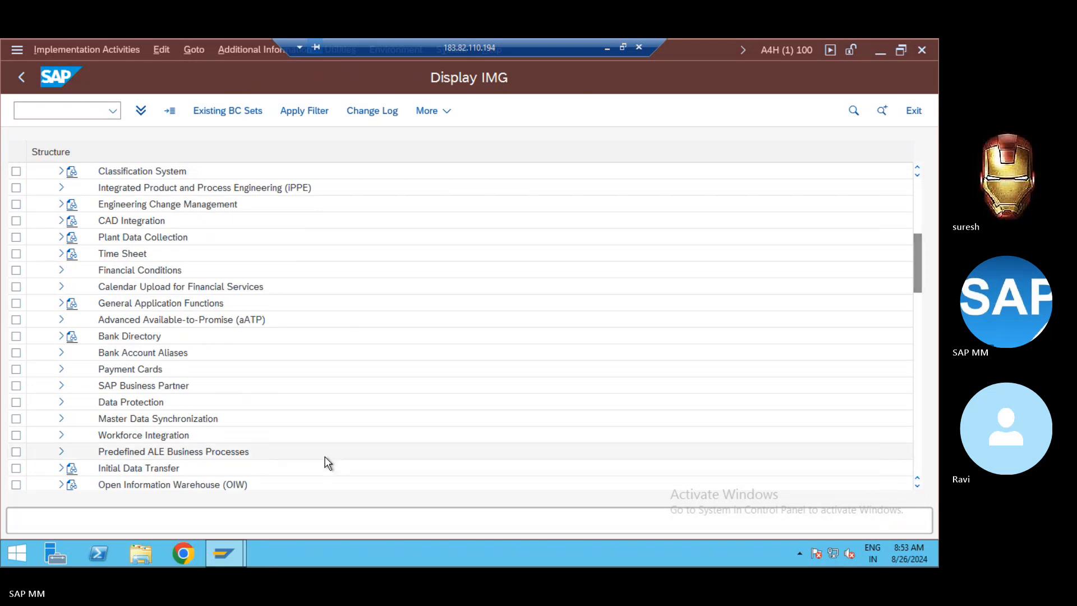
click(157, 419)
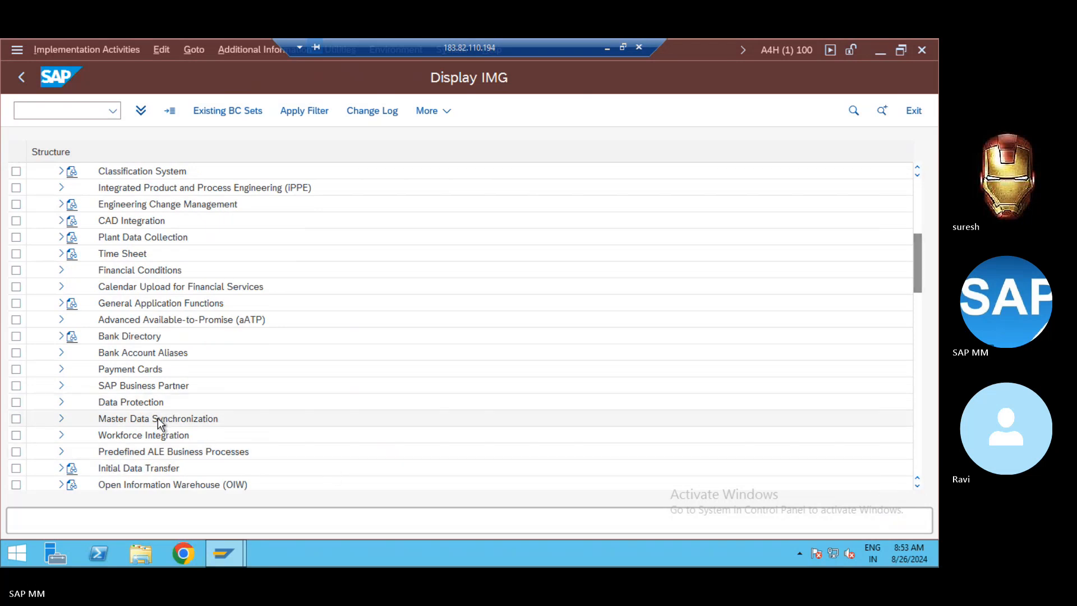
click(61, 421)
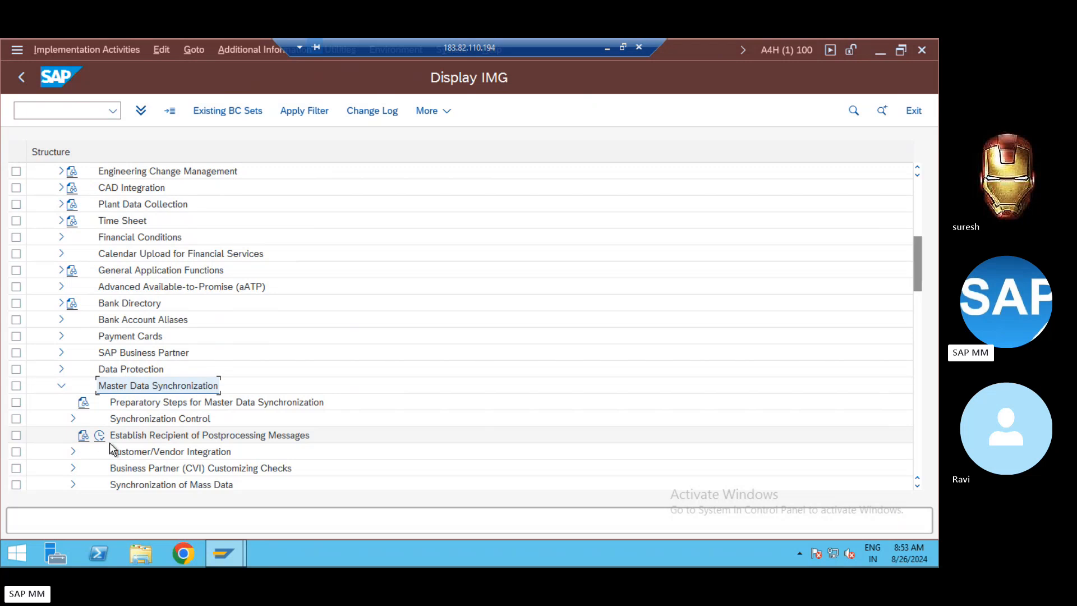
click(73, 452)
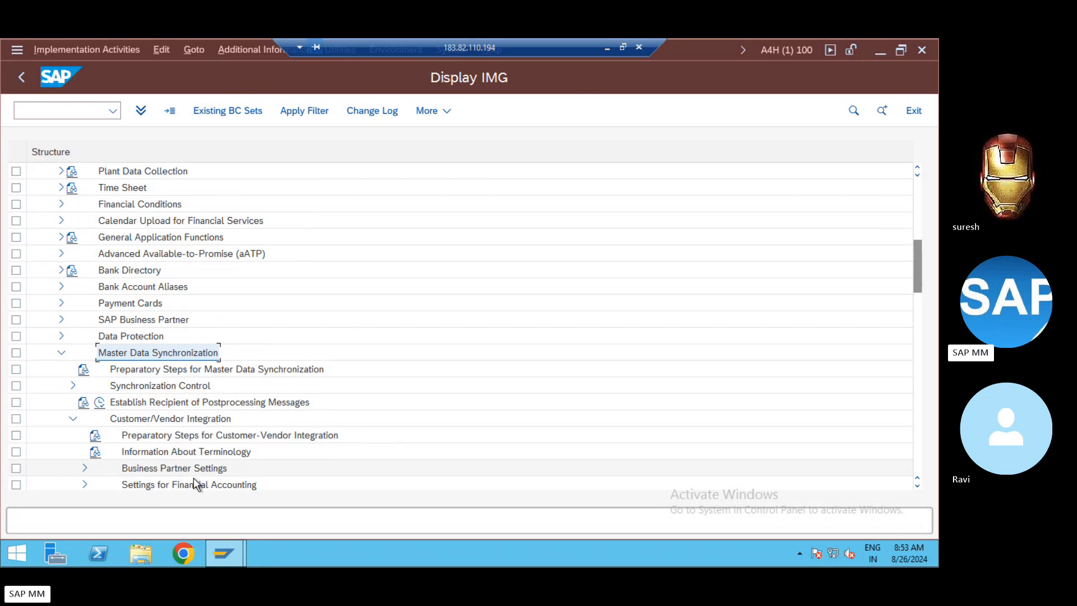
click(85, 469)
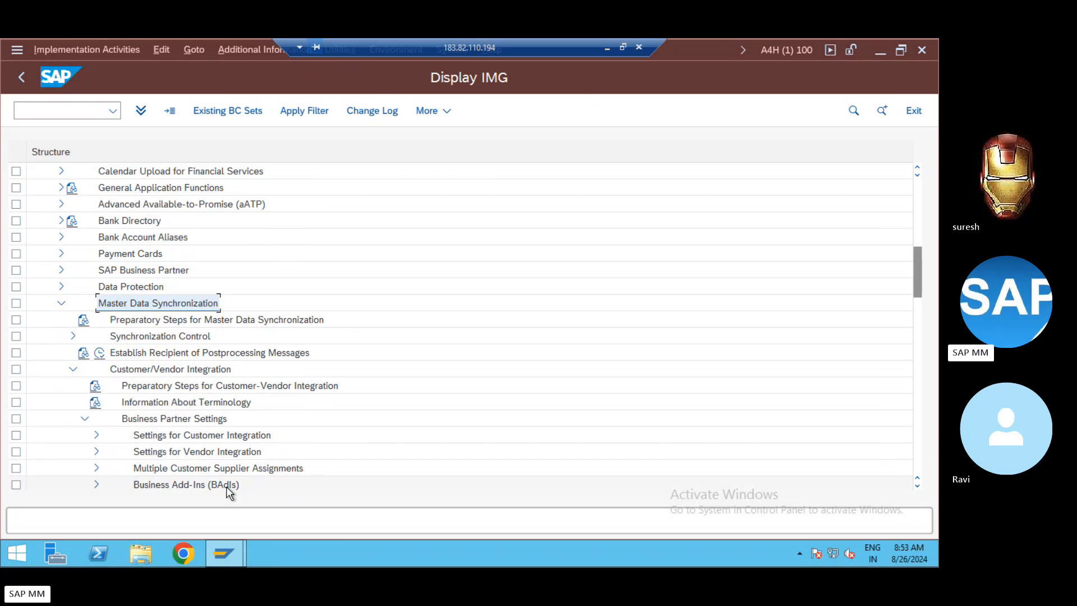
Expand Settings for Vendor Integration and Assign Keys, and select the activity Define Number Assignment for Direction BP to Vendor
drag(921, 287, 921, 301)
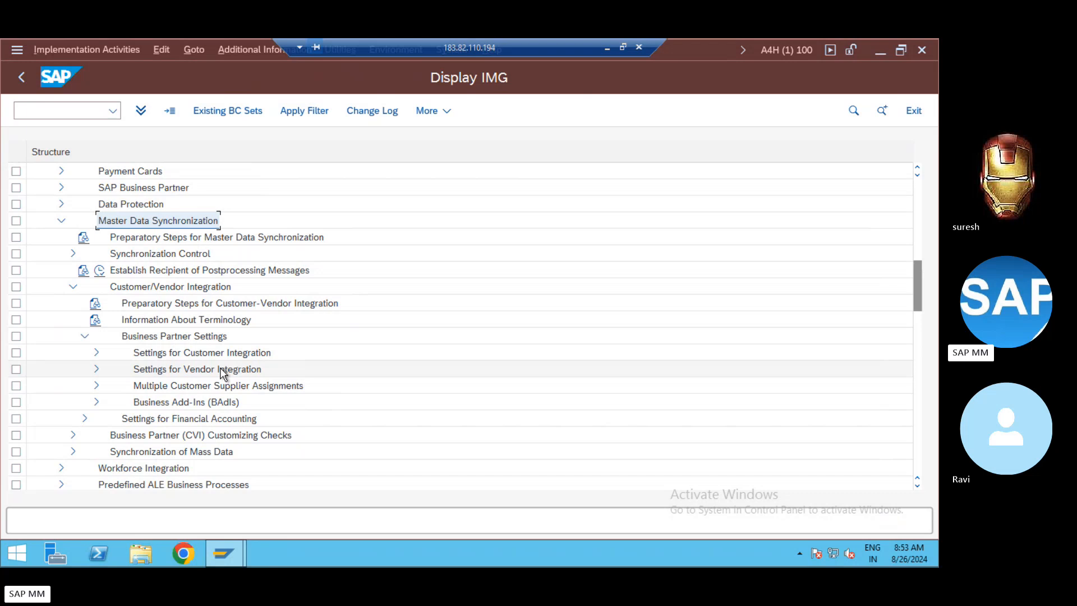
click(223, 371)
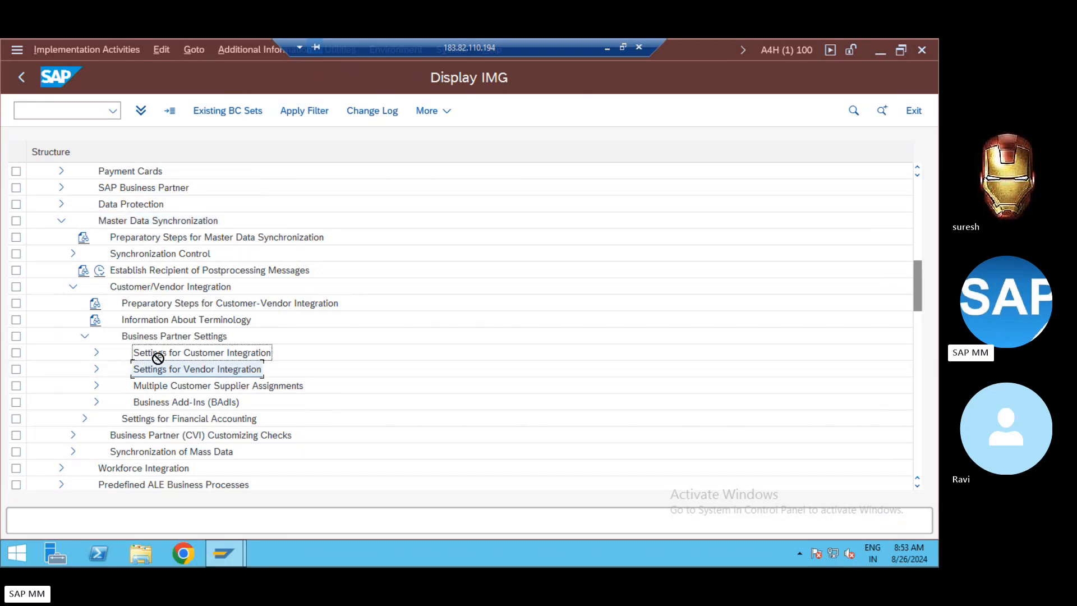
click(96, 371)
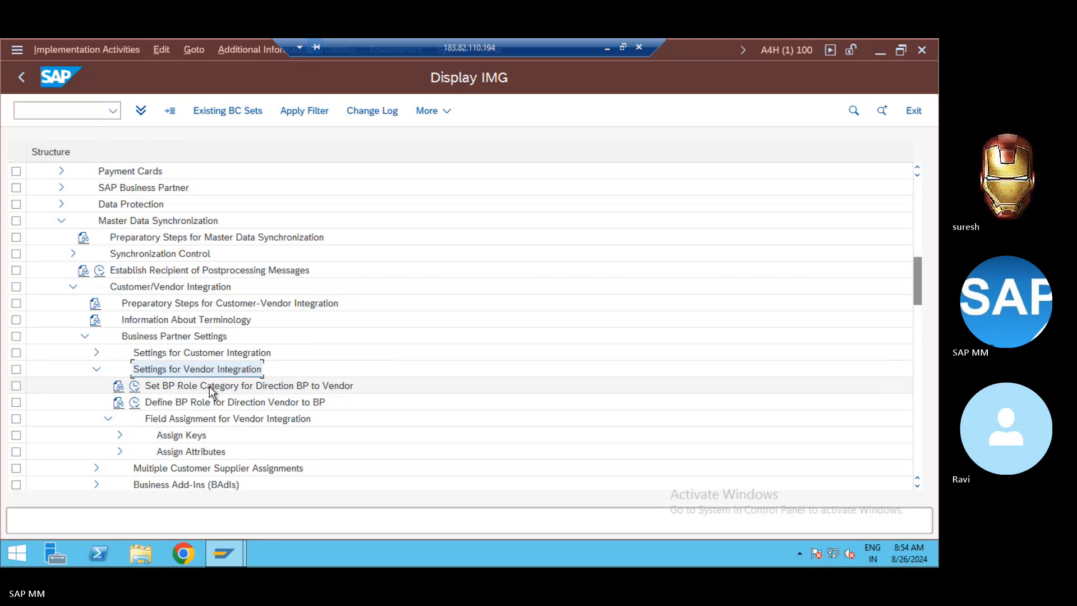
click(121, 437)
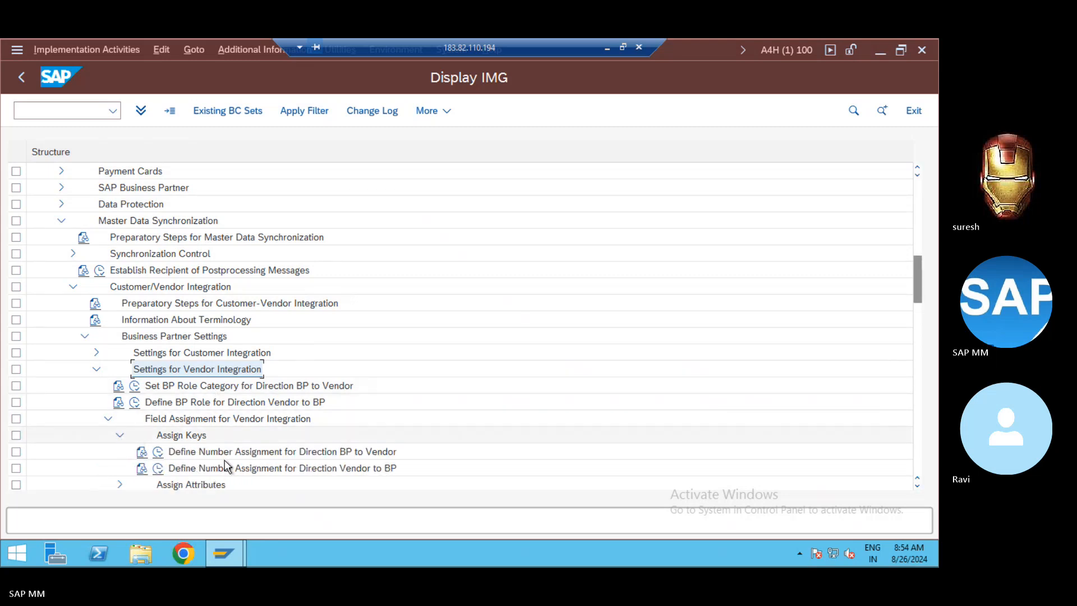
click(282, 452)
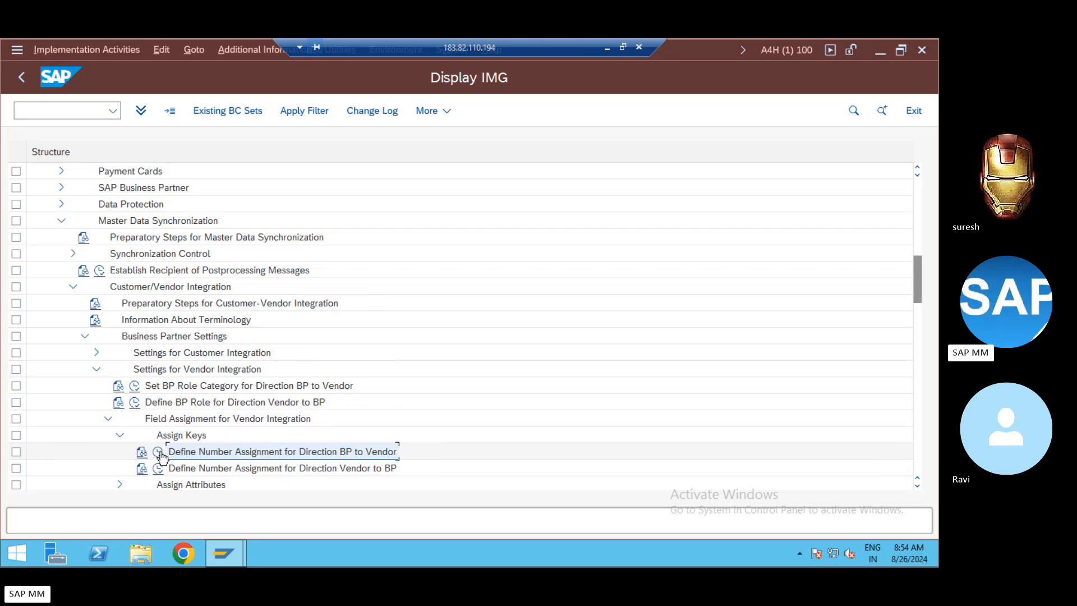
click(362, 472)
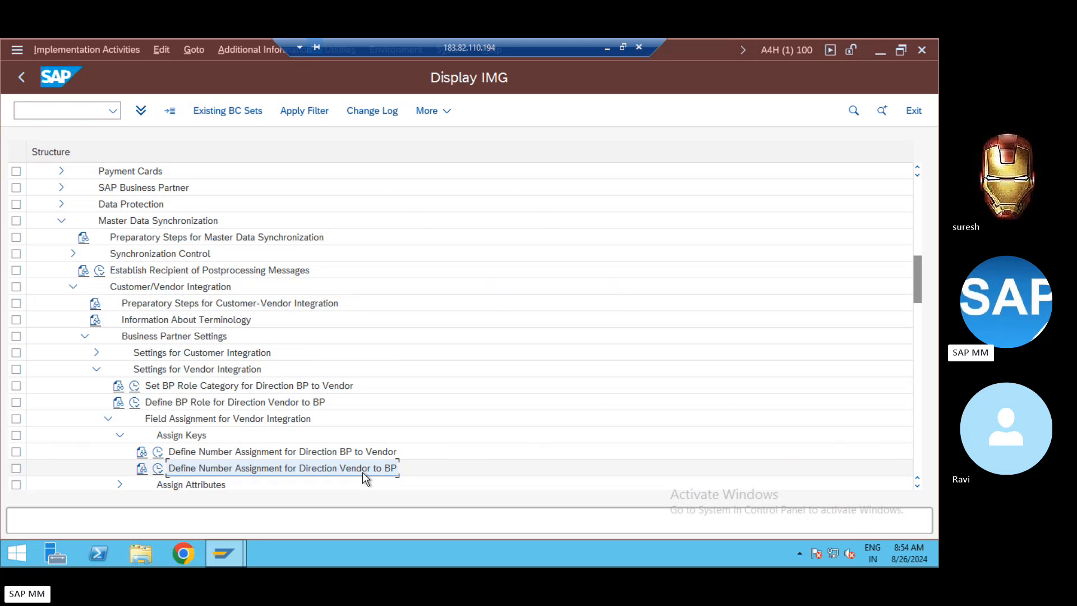
click(355, 452)
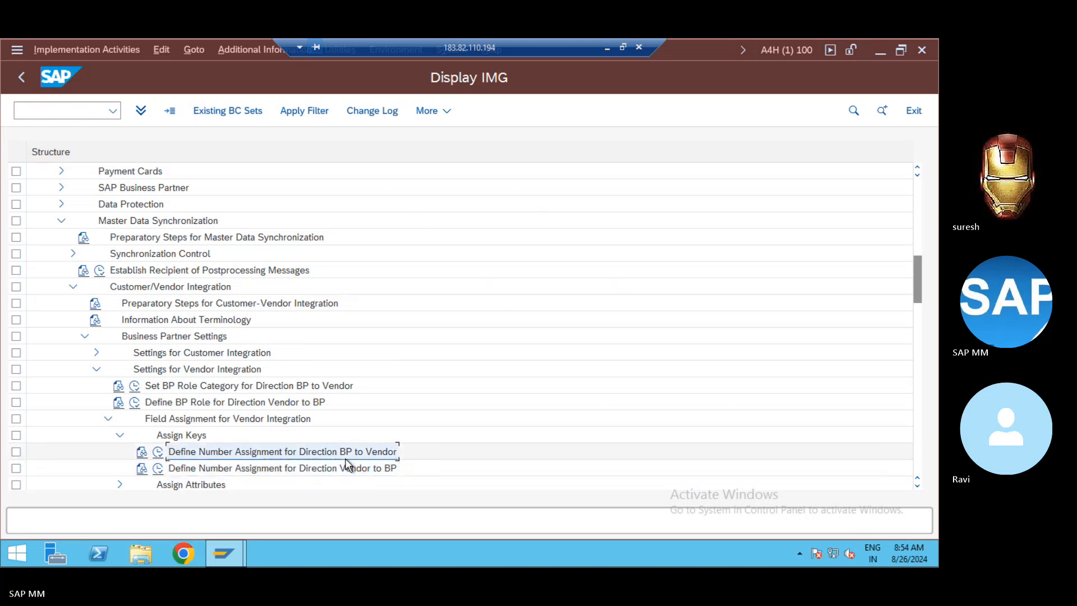
Execute Define Number Assignment for Direction BP to Vendor and look for grouping ZBPR among the account group assignments
click(158, 453)
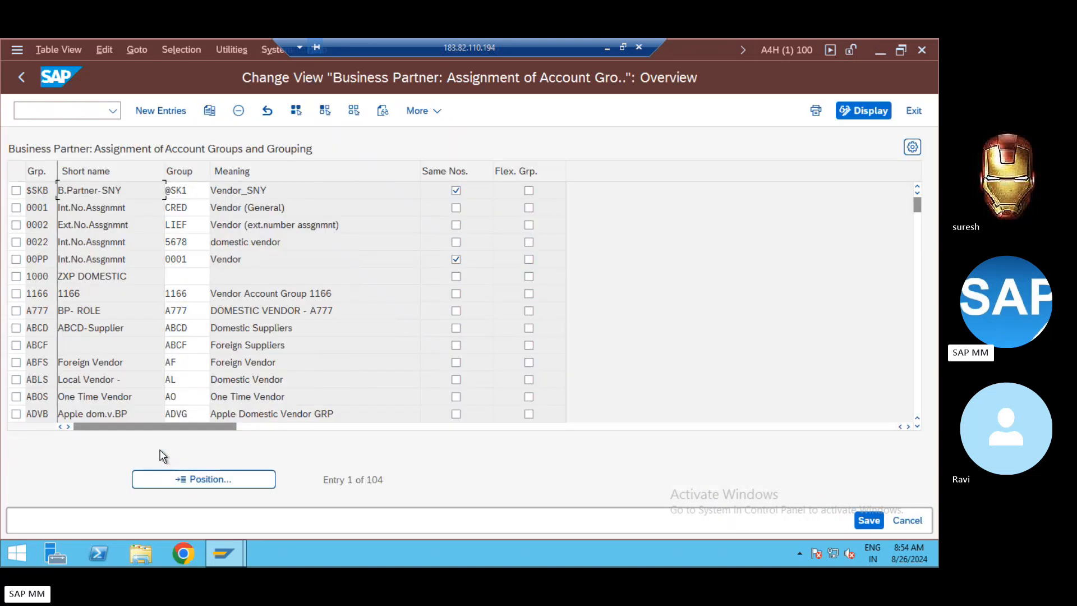
click(190, 482)
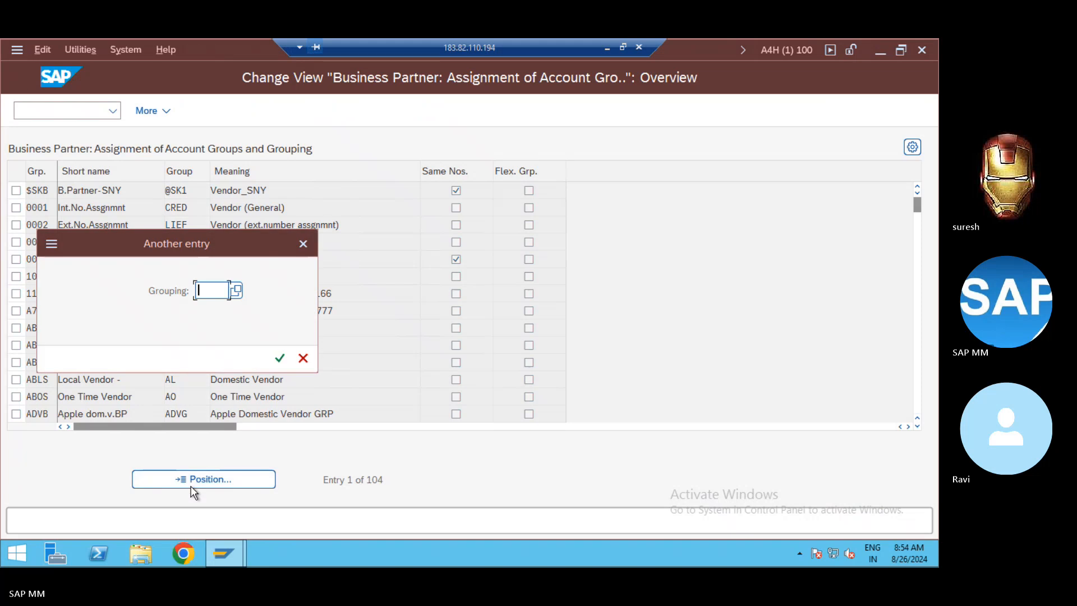
text(Z)
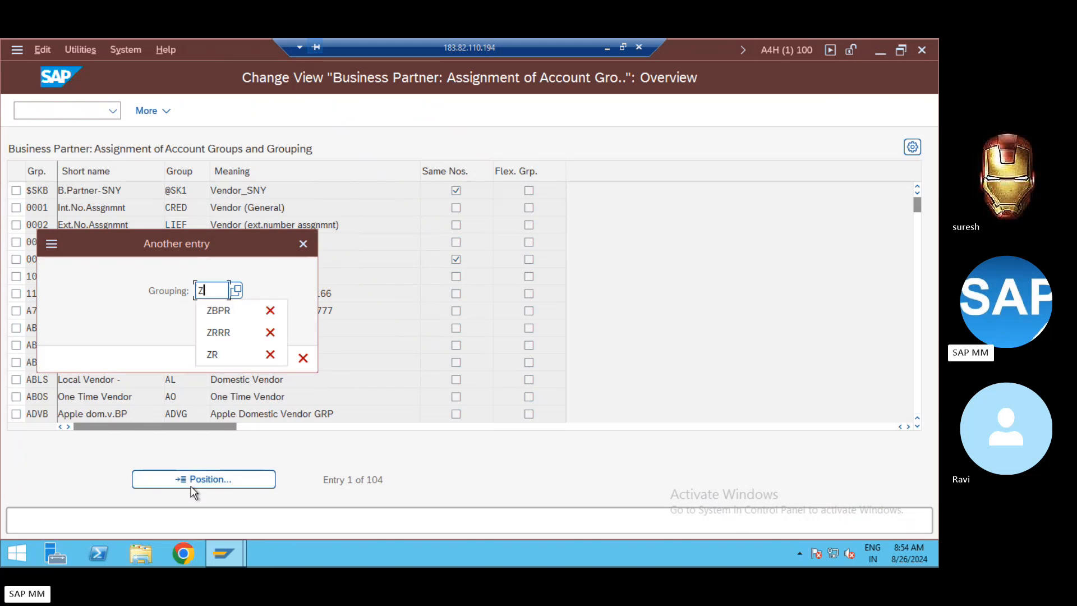
text(BPR)
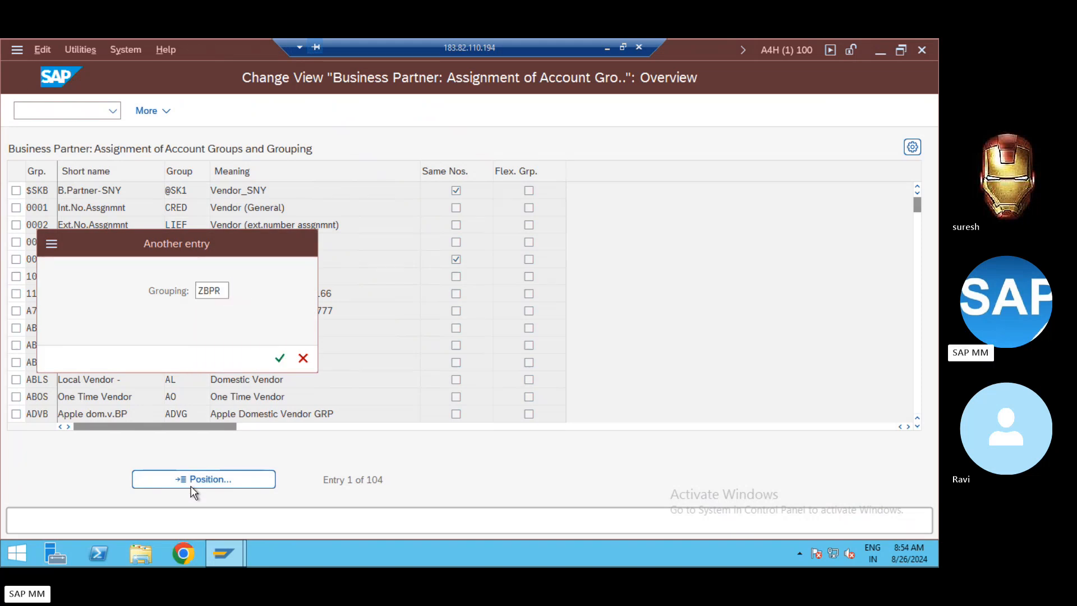
key(Return)
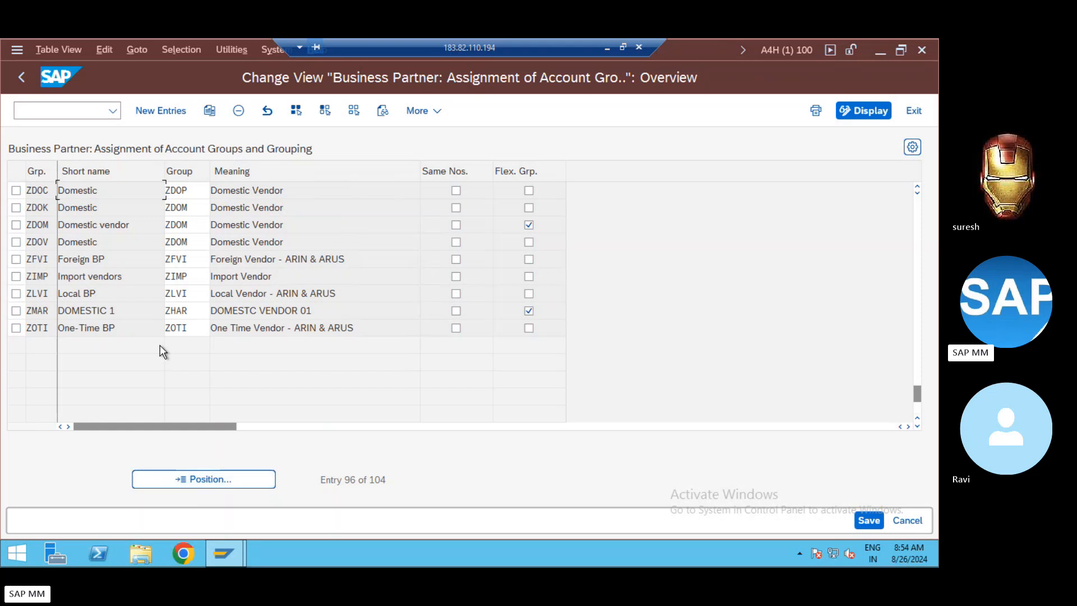
Start a new account group assignment entry with grouping ZBPR and go to its vendor account group field
click(149, 109)
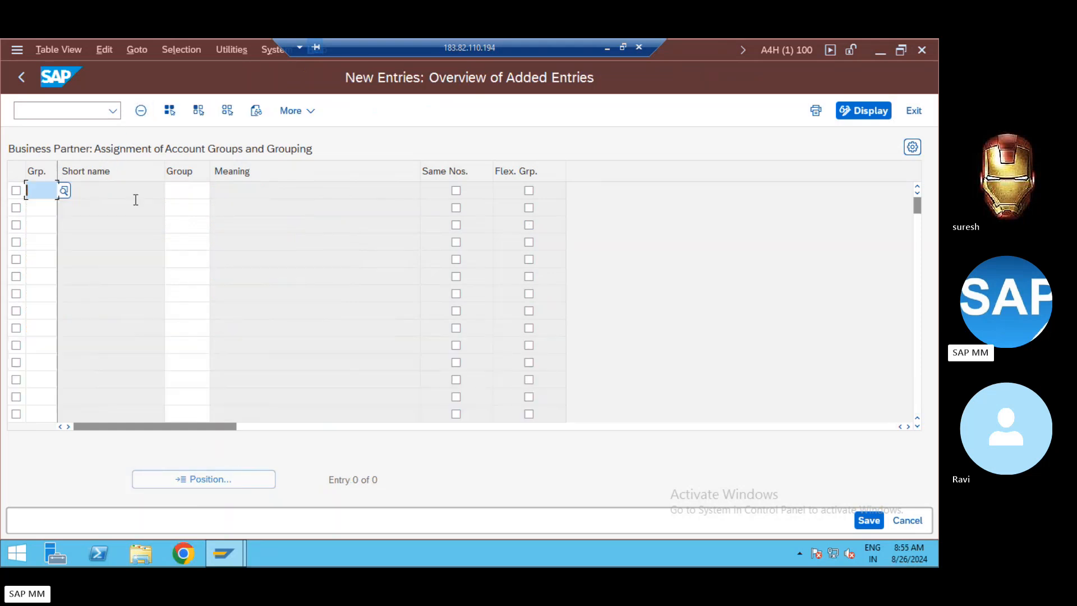
text(ZBPR)
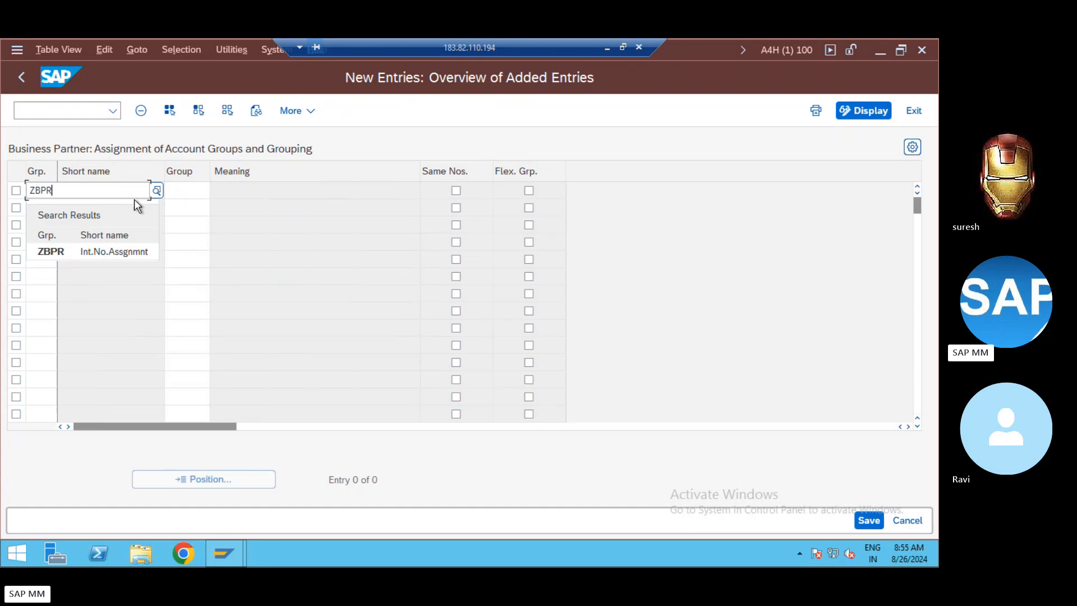
click(135, 253)
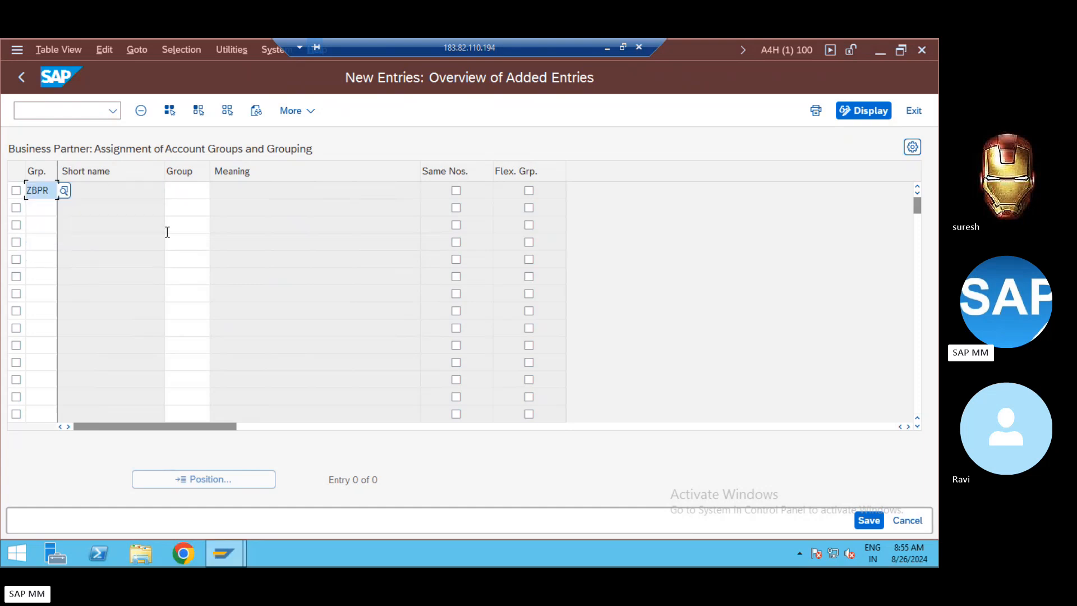
click(186, 196)
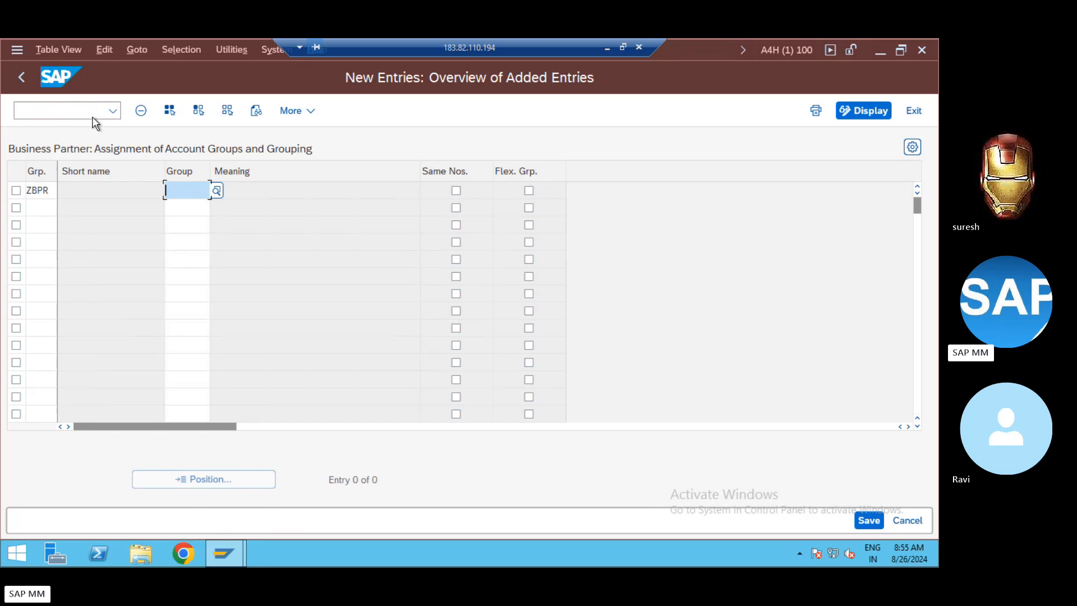
Open transaction OMSG in a new session and check which number range is assigned to supplier account group 0001
click(67, 110)
text(/)
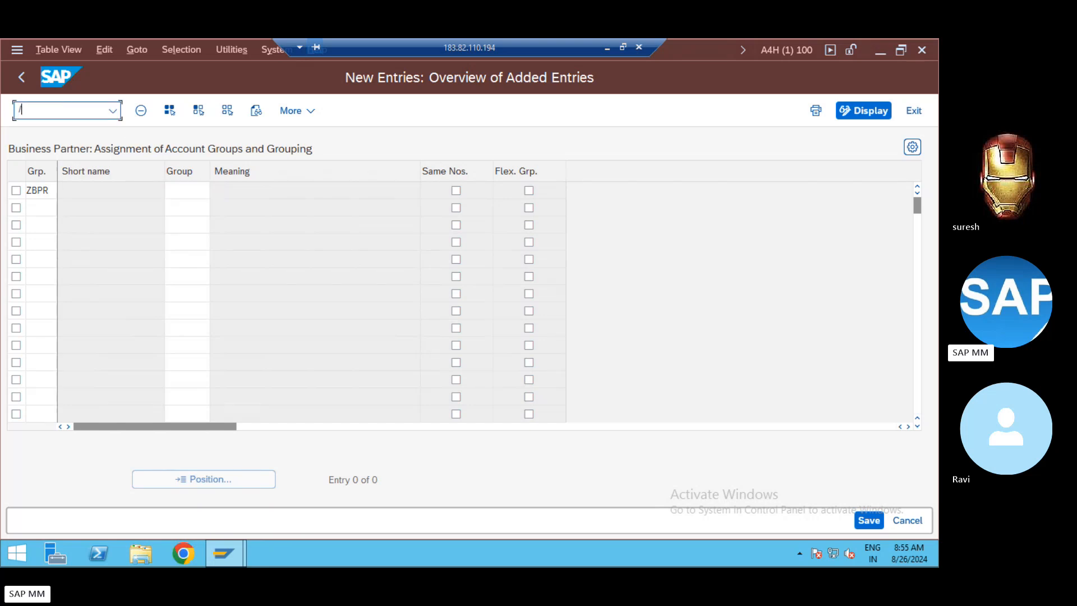
text(oomsg)
key(Return)
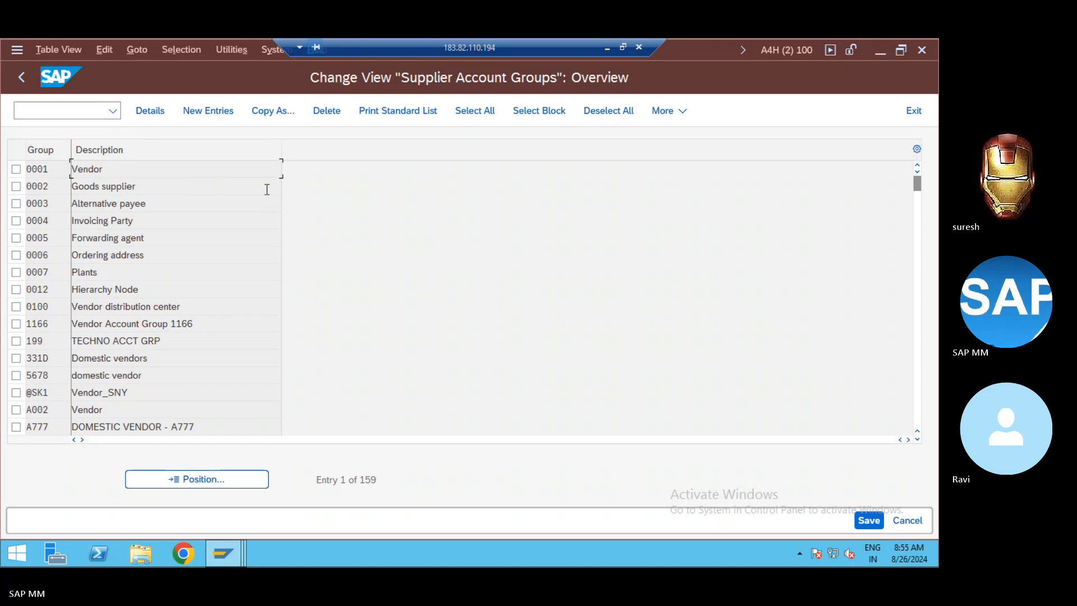
key(alt+Tab)
key(alt+Tab)
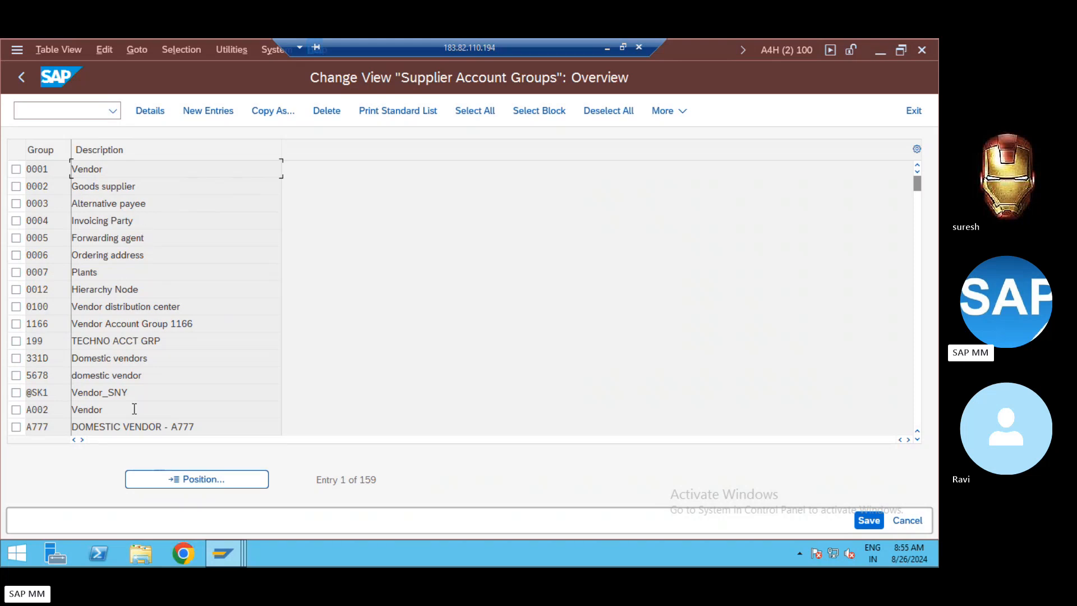
double_click(116, 169)
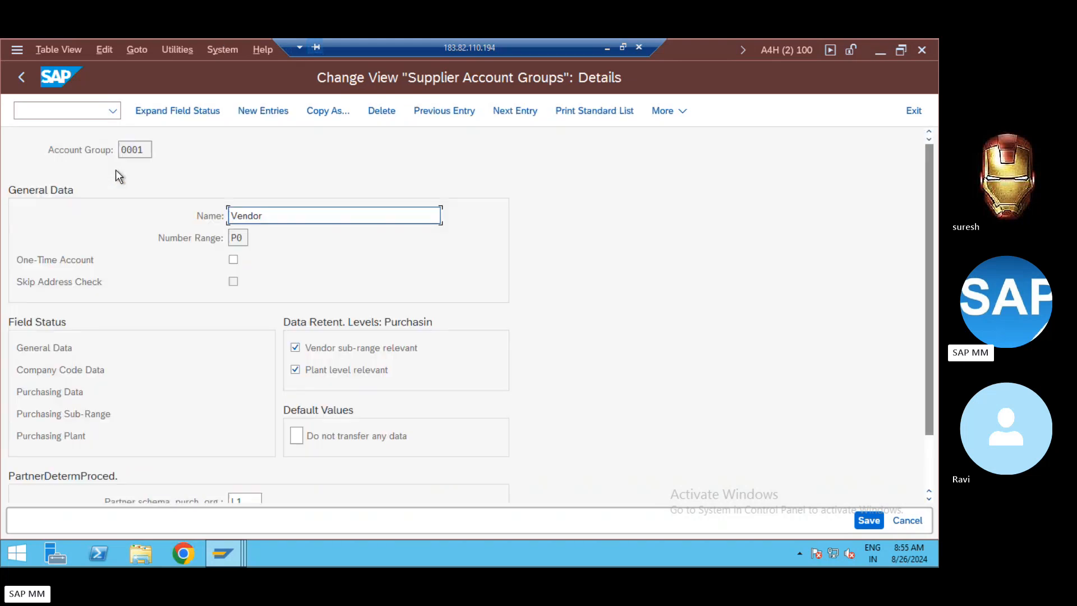
click(247, 239)
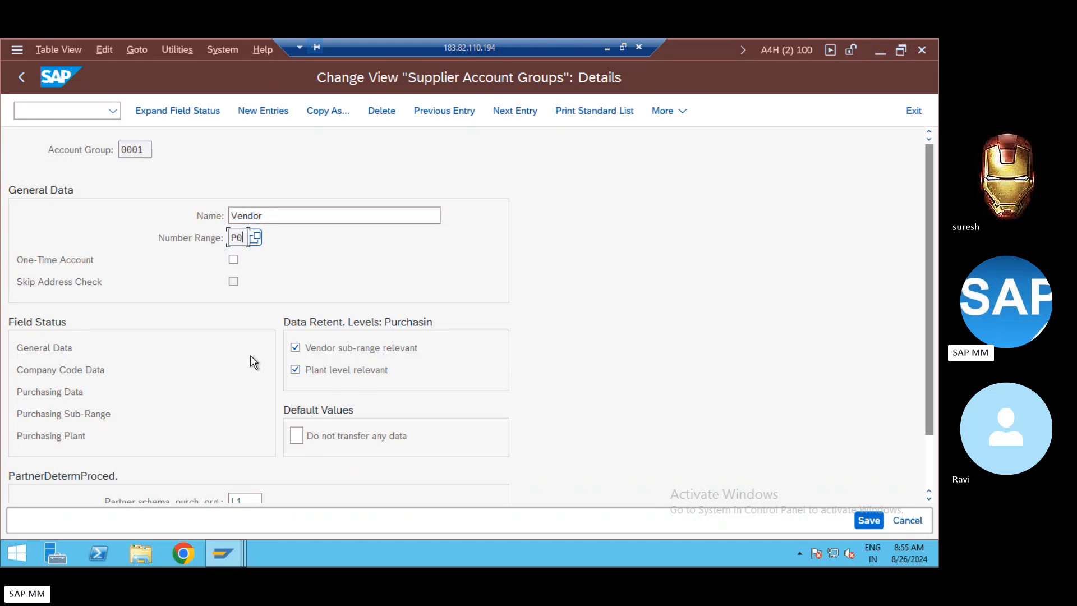
click(32, 85)
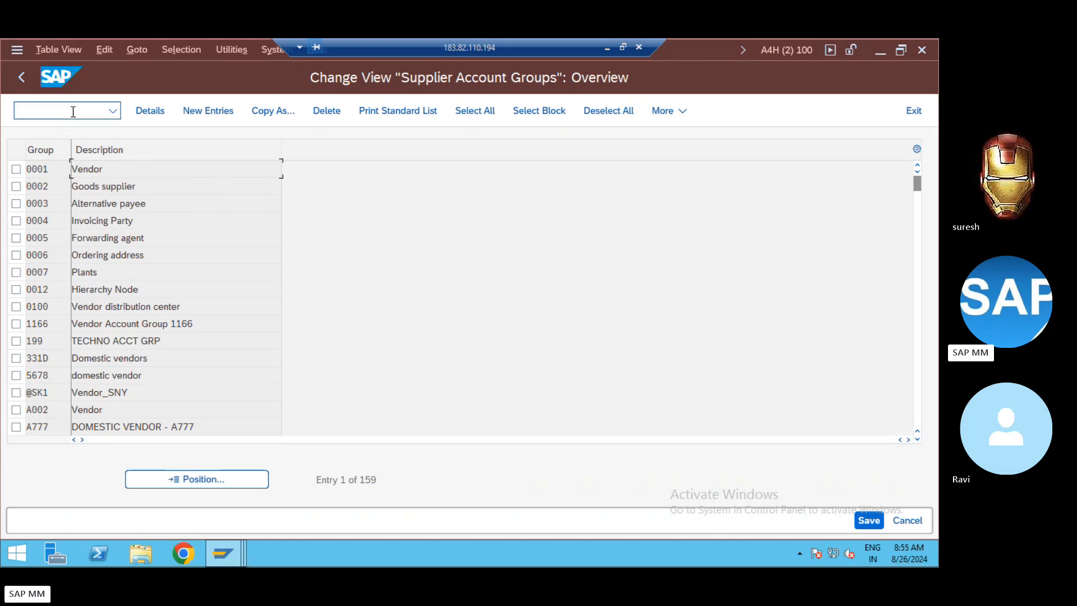
text(/nom)
key(BackSpace)
key(BackSpace)
key(BackSpace)
key(BackSpace)
double_click(87, 169)
click(235, 238)
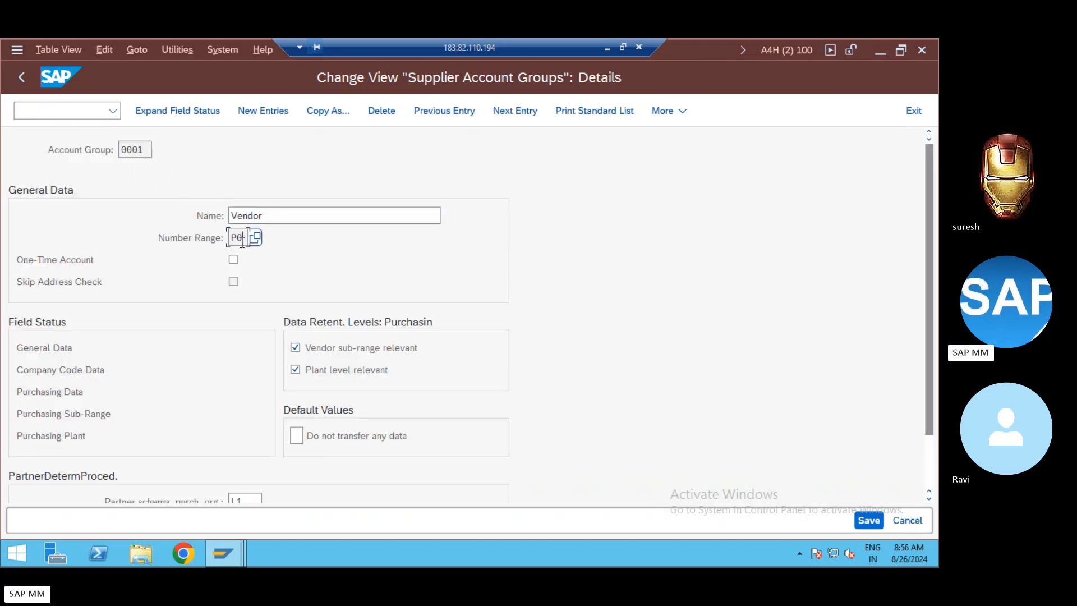
Open the vendor number range intervals through transaction OMSJ and check the limits of interval P0
click(66, 115)
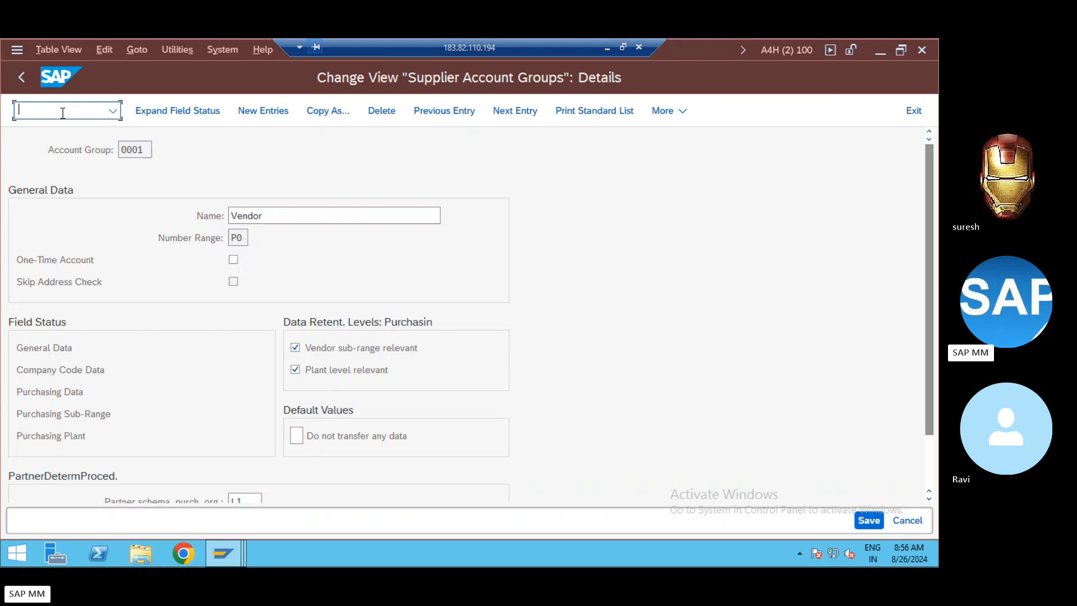
text(/nomsj)
key(Return)
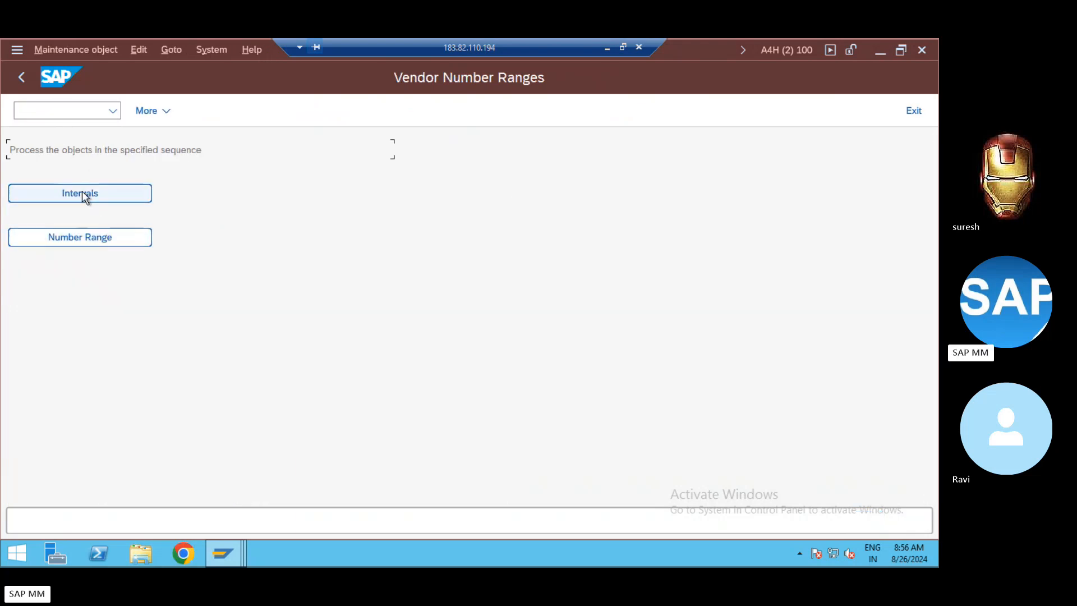
click(82, 200)
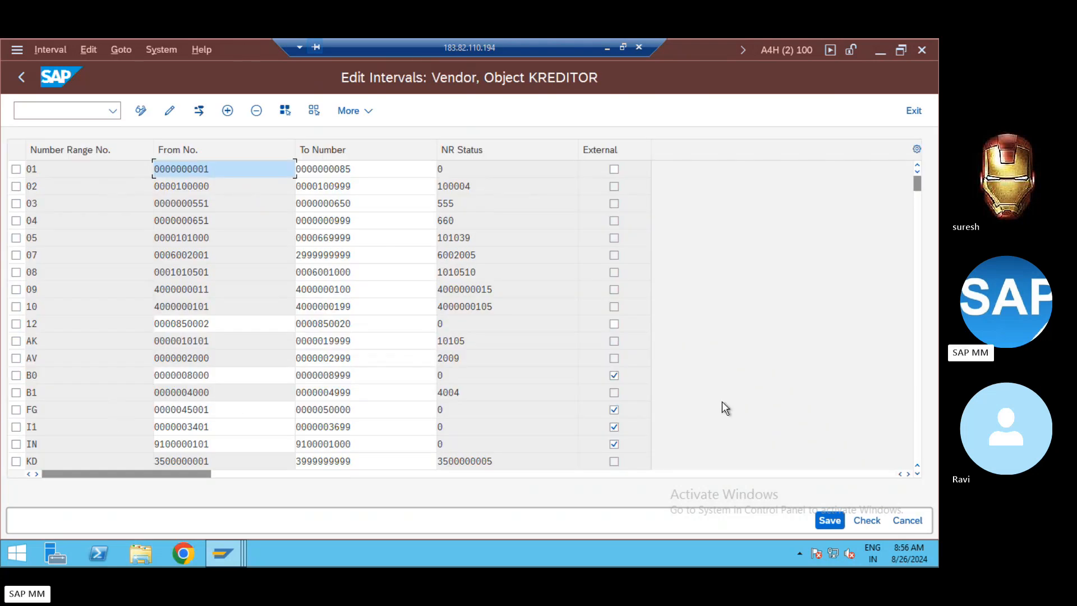
click(917, 416)
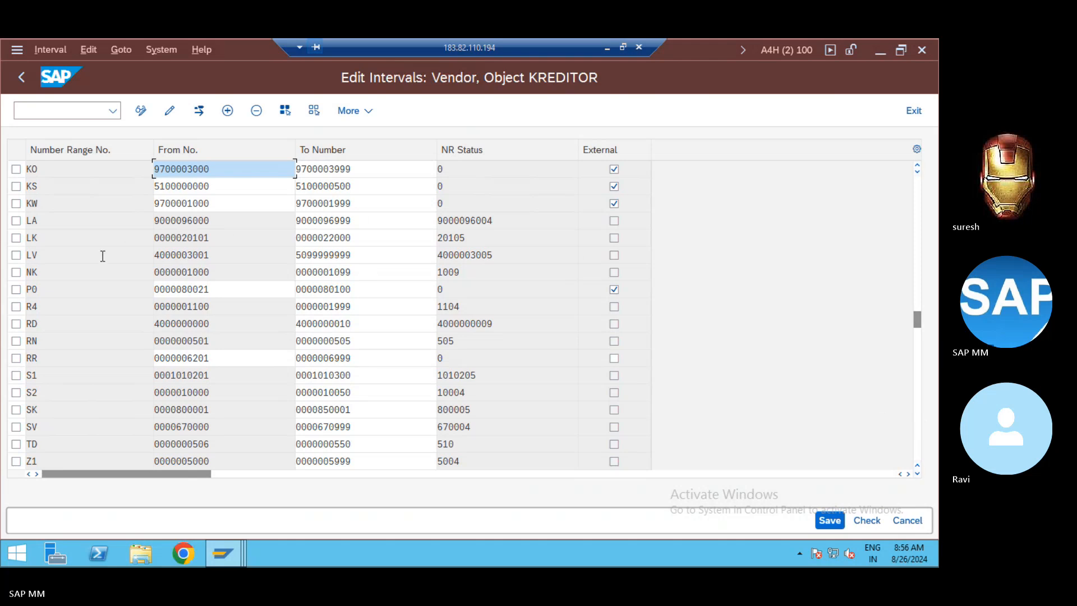
click(225, 296)
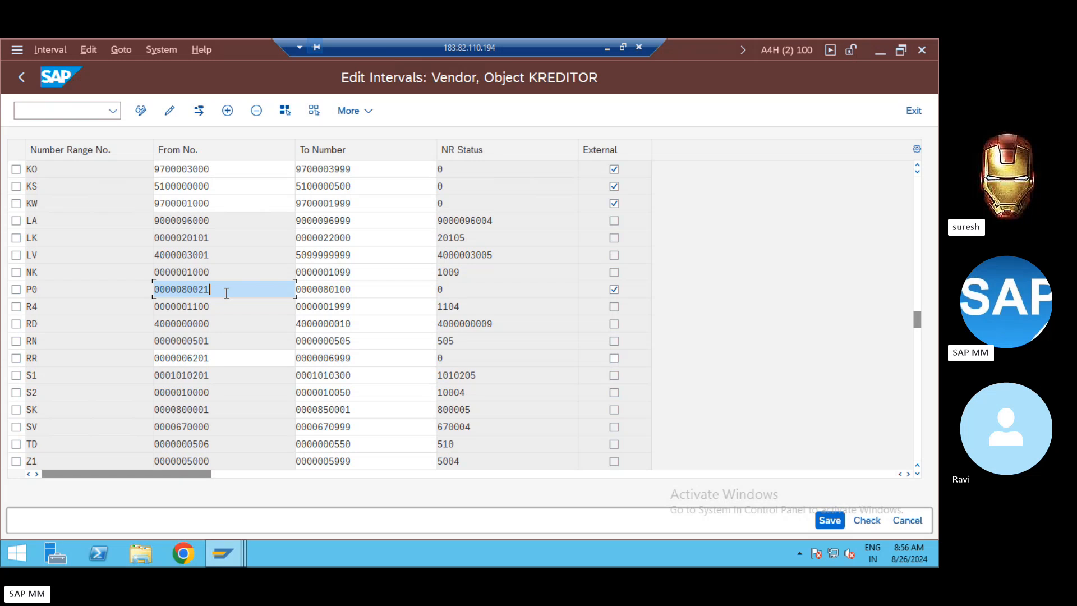
Return to the new entry for grouping ZBPR, assign account group 0001 and try it with Same Numbers enabled
key(alt+Tab)
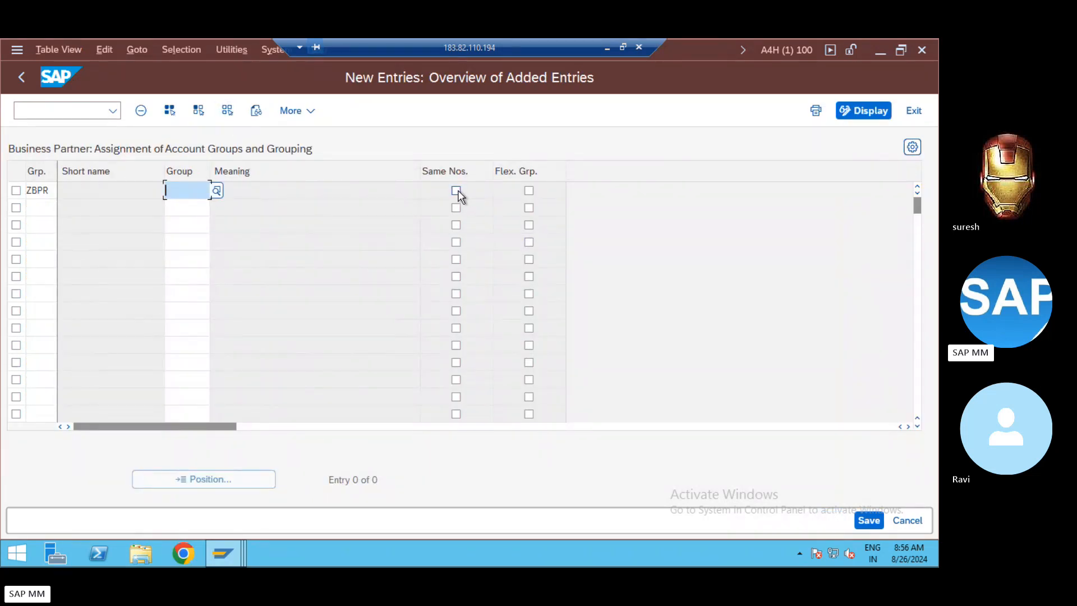
click(175, 191)
text(0001)
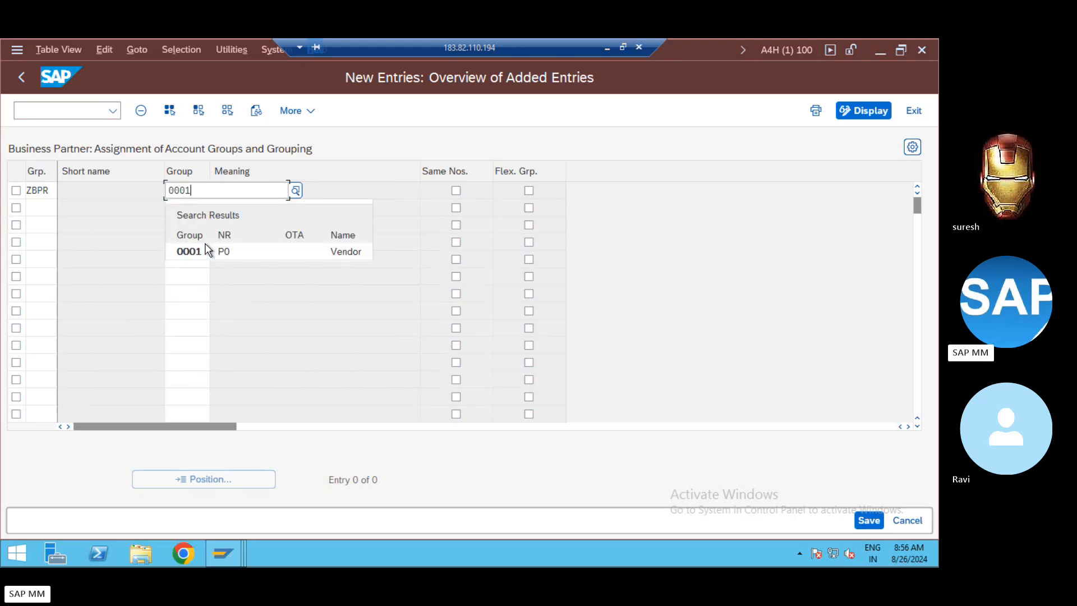
click(208, 250)
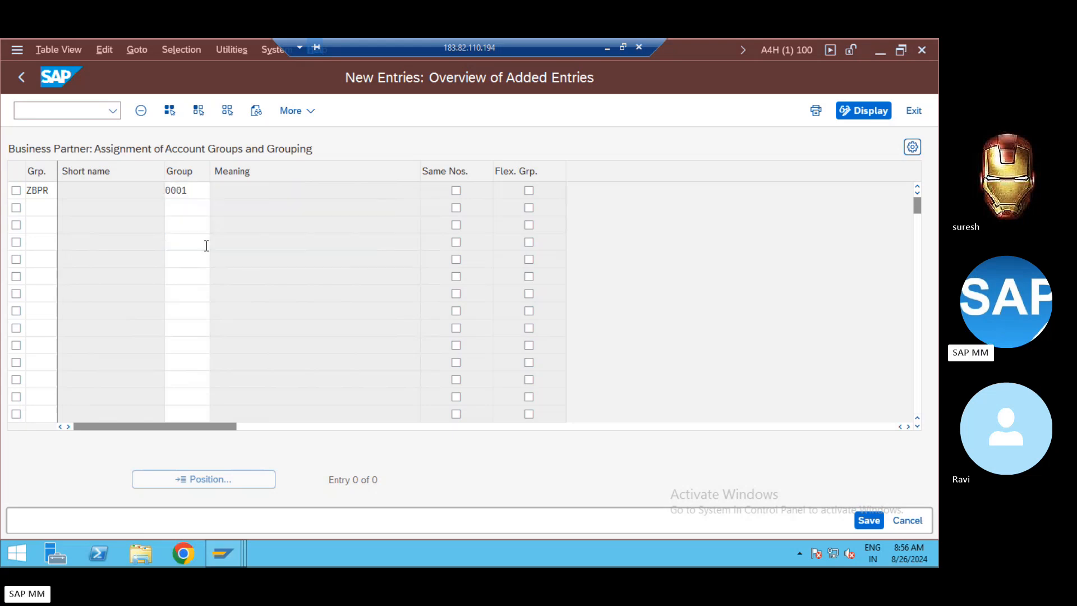
click(459, 193)
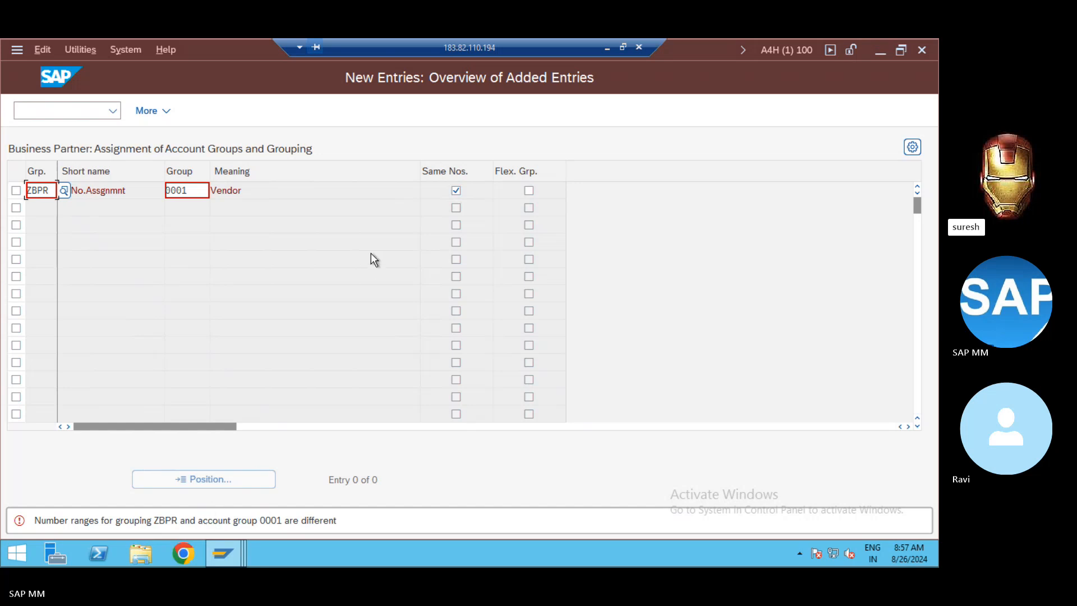
Disable Same Numbers for grouping ZBPR and save the assignment under the proposed customizing request
click(456, 190)
key(Return)
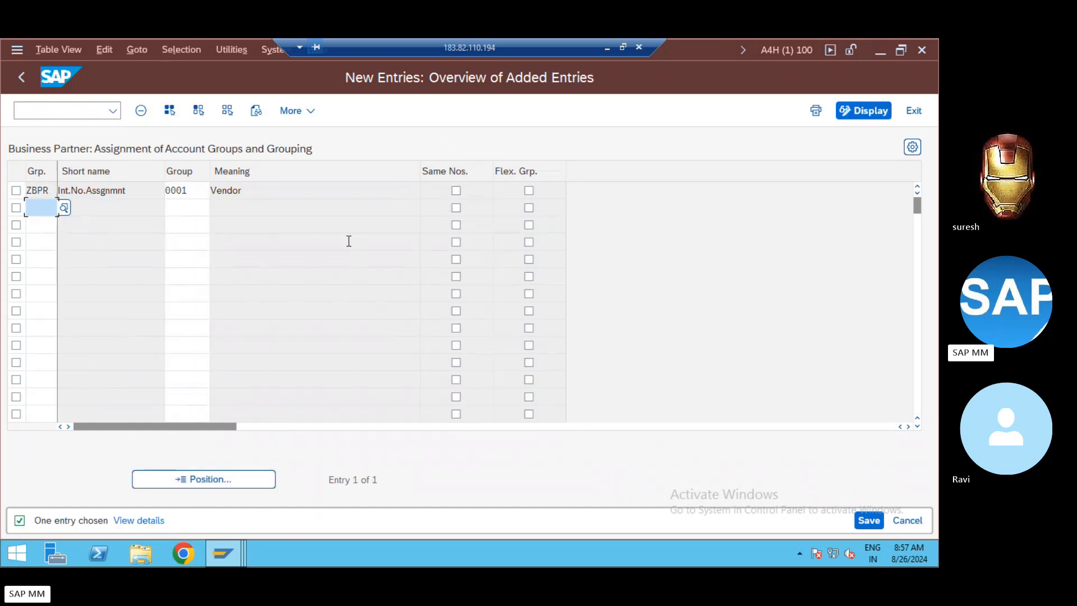
click(193, 195)
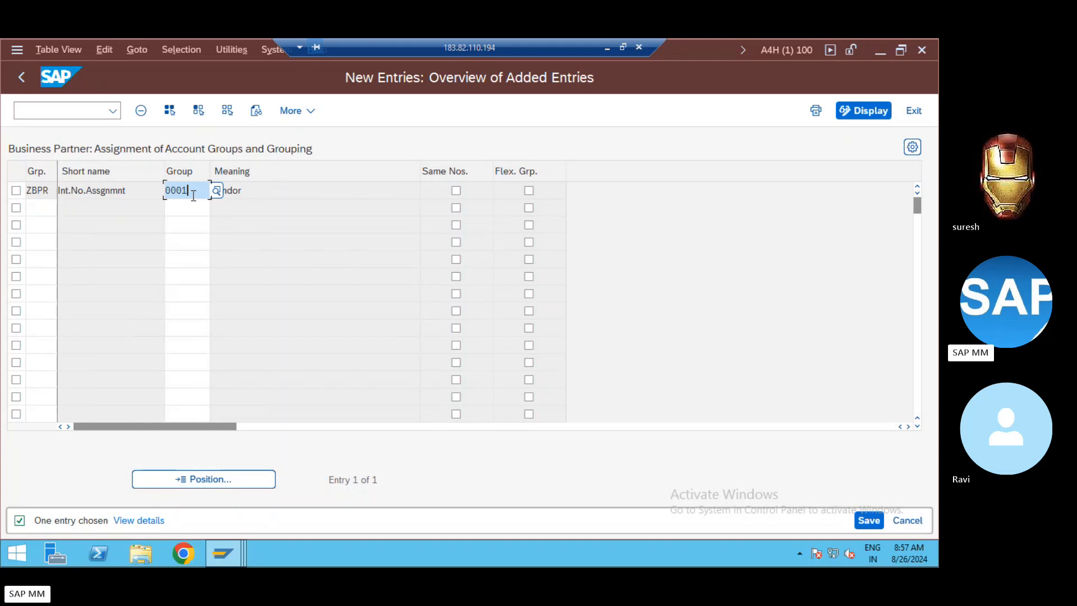
key(ctrl+s)
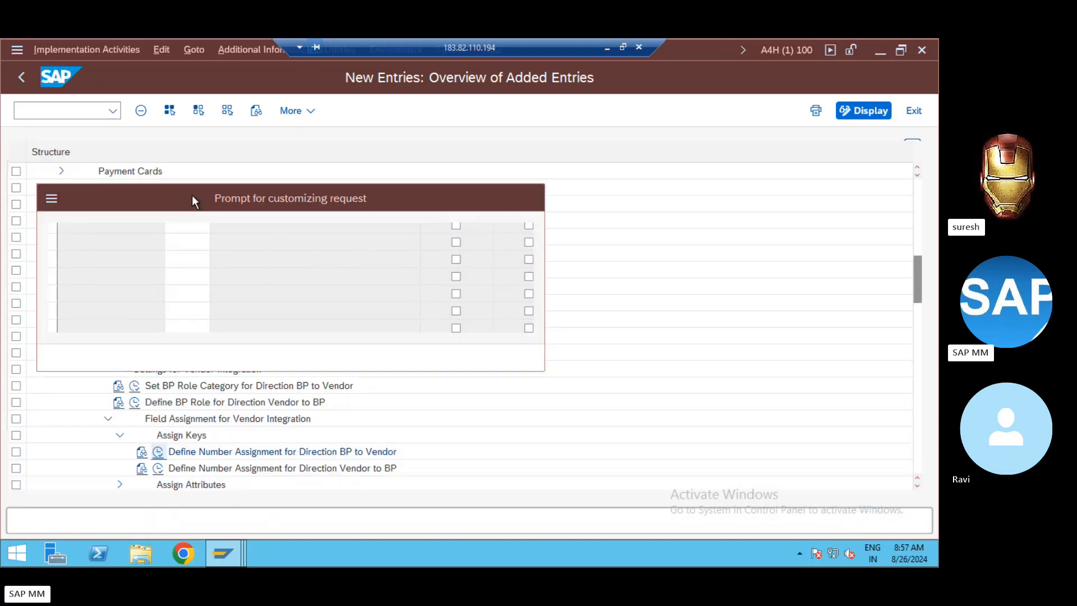
key(Return)
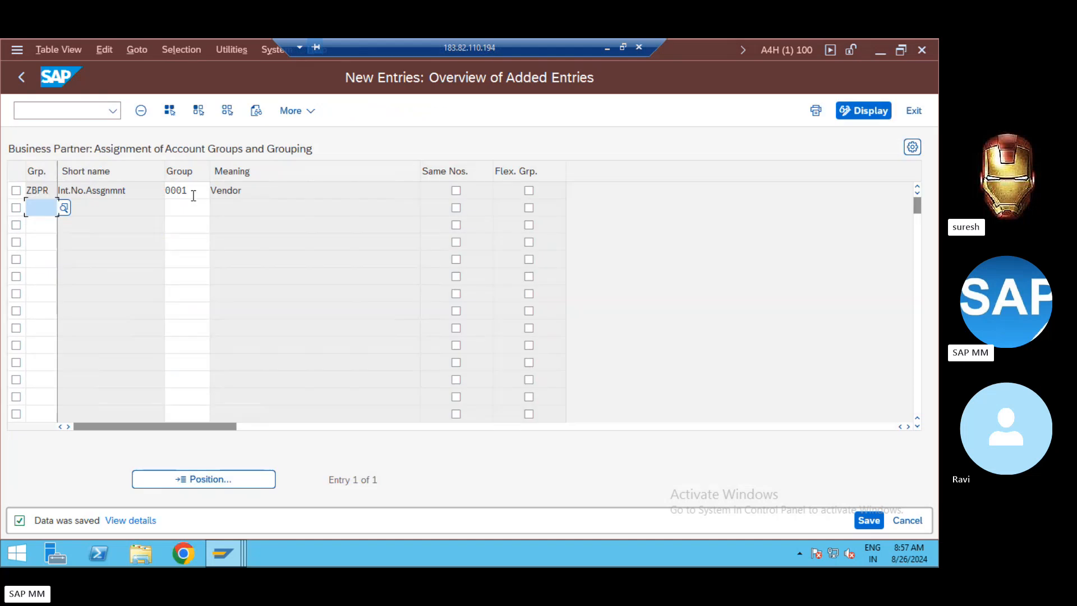
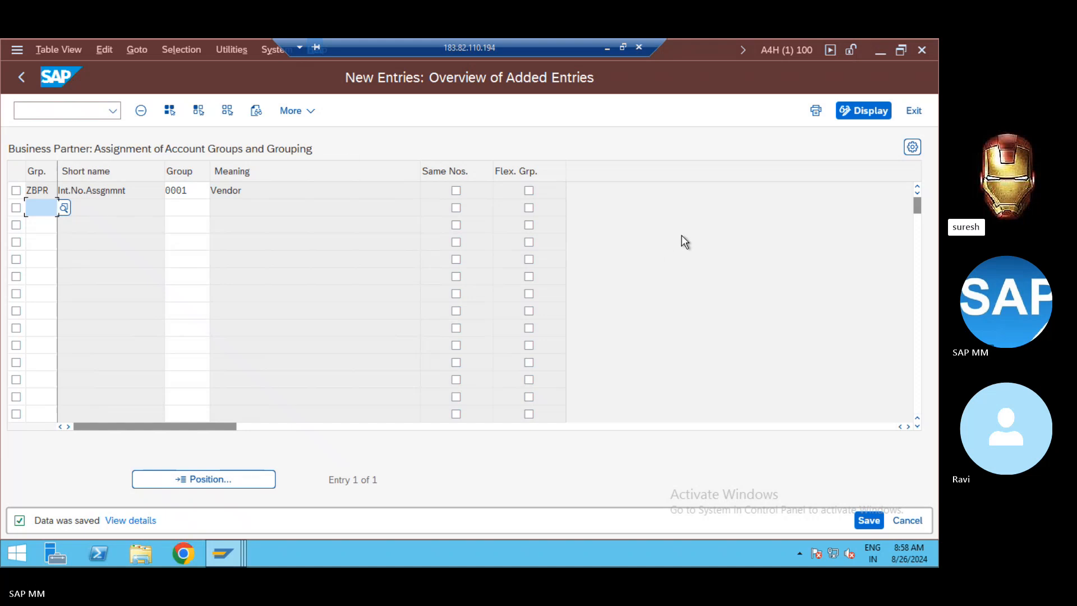
Switch to the Word notes document and start a new page below the vendor master record list
click(600, 46)
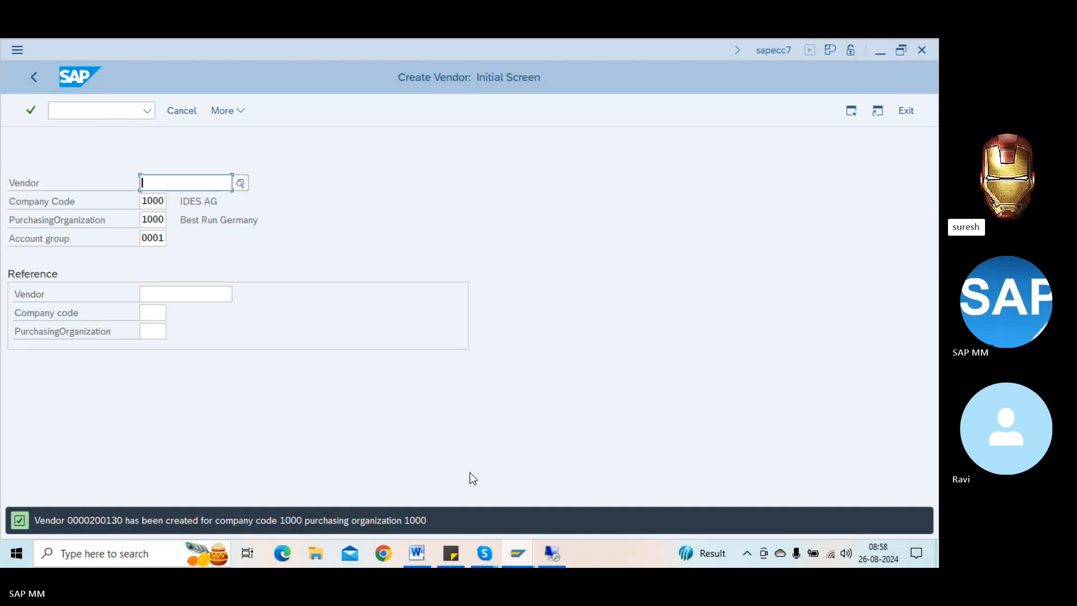
click(405, 555)
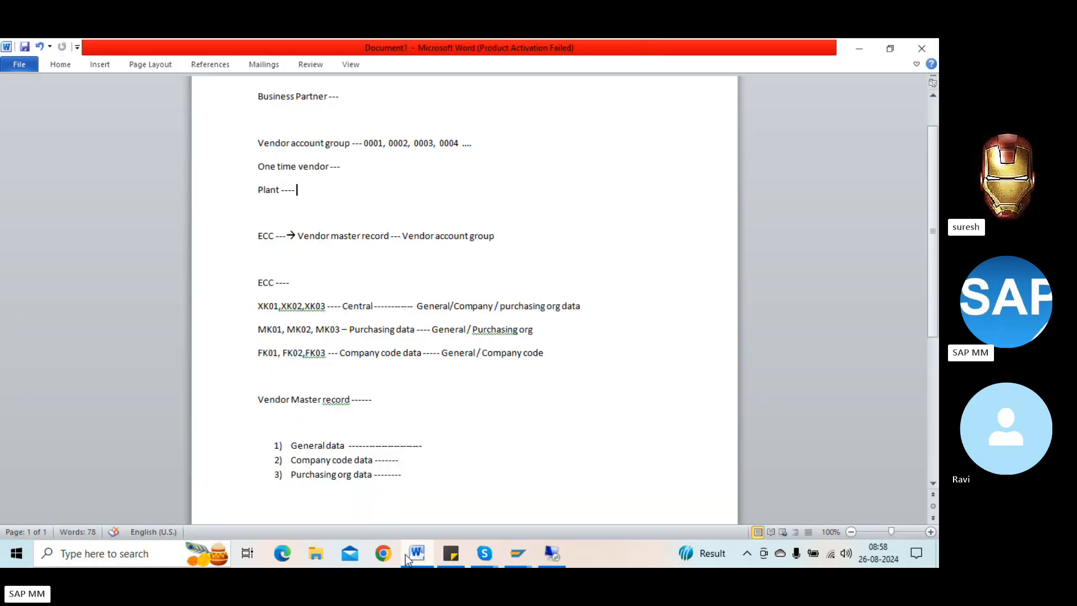
click(448, 474)
scroll(448, 475, down, 1)
scroll(258, 498, down, 5)
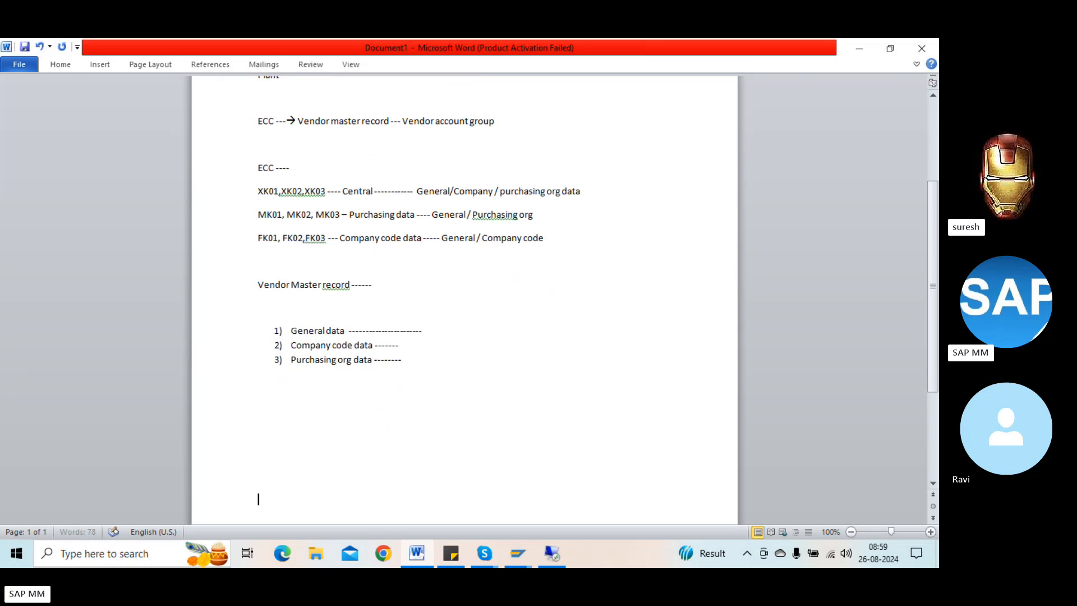
scroll(465, 303, down, 2)
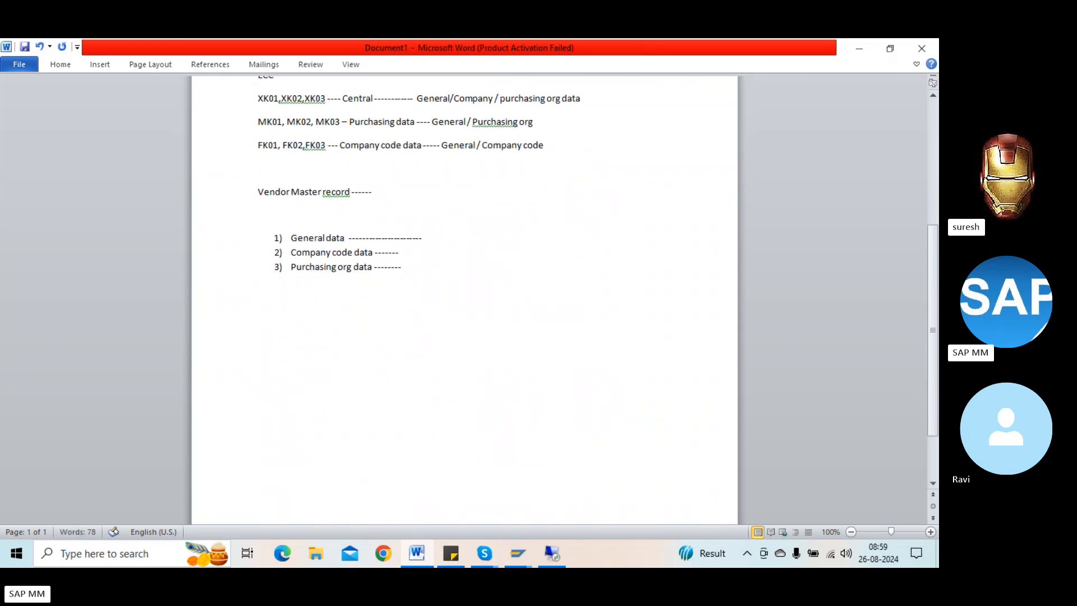
key(ctrl+Return)
scroll(259, 500, down, 1)
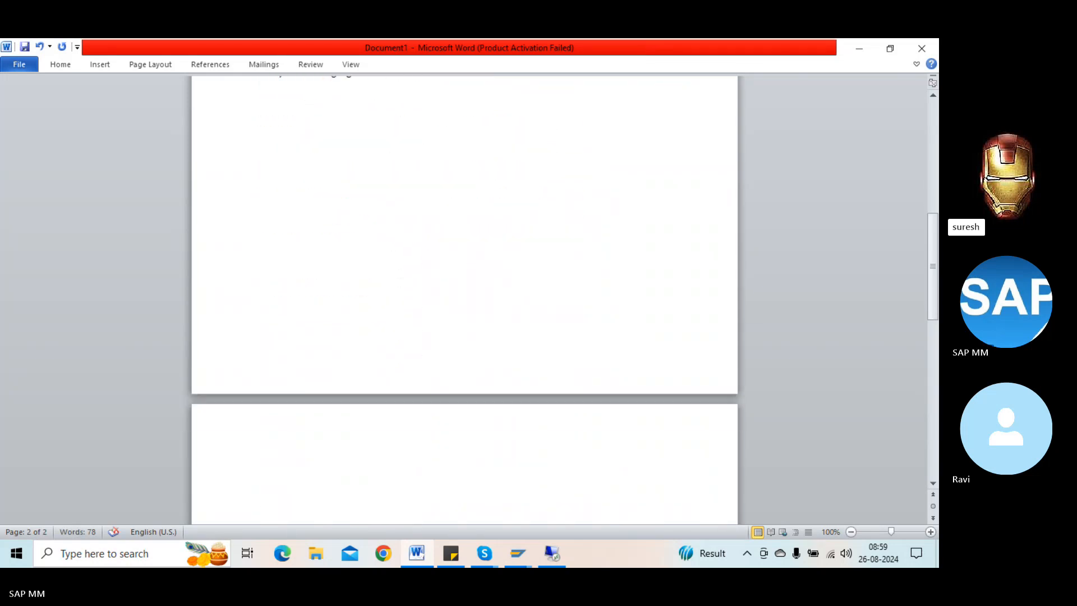
Write the heading line "BP | Vendor | Customer" on the new page, with tabs between the entries
text(BP)
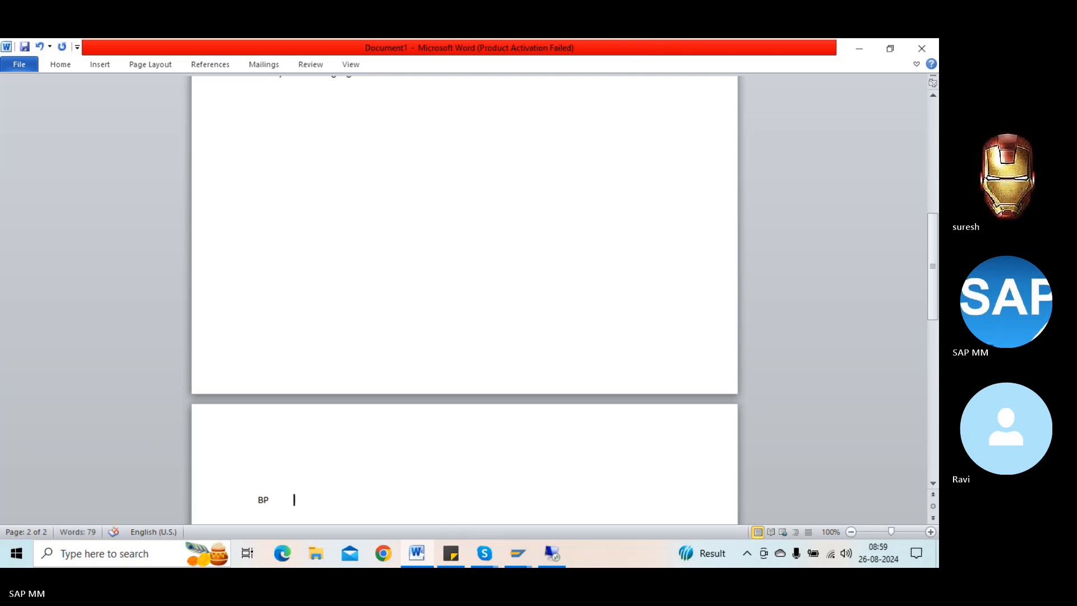
key(Tab)
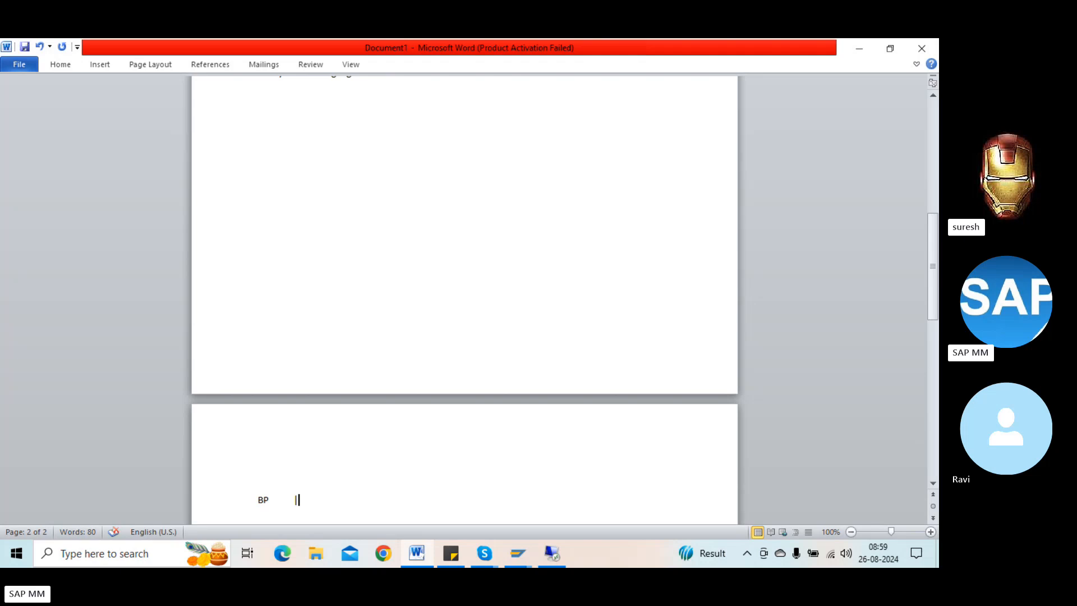
key(Tab)
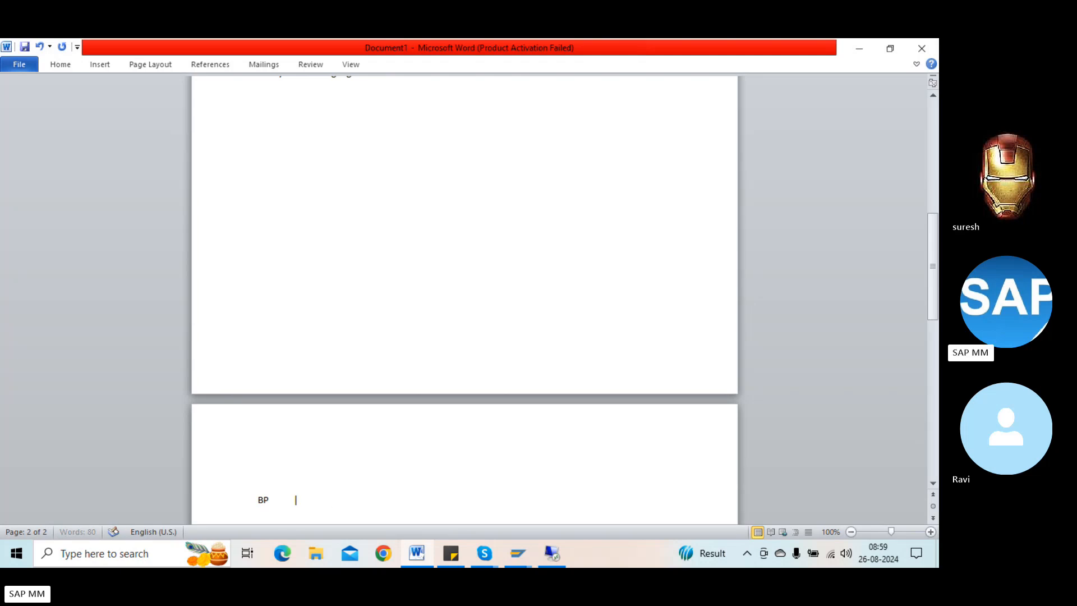
text(Vendor)
key(Tab)
text(| Customer)
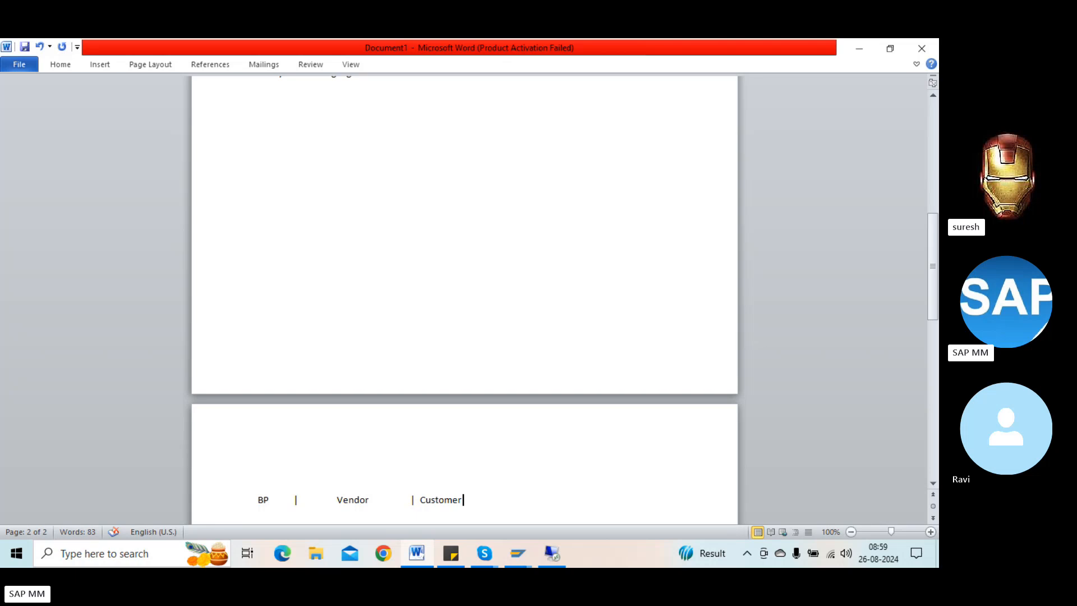
key(Return)
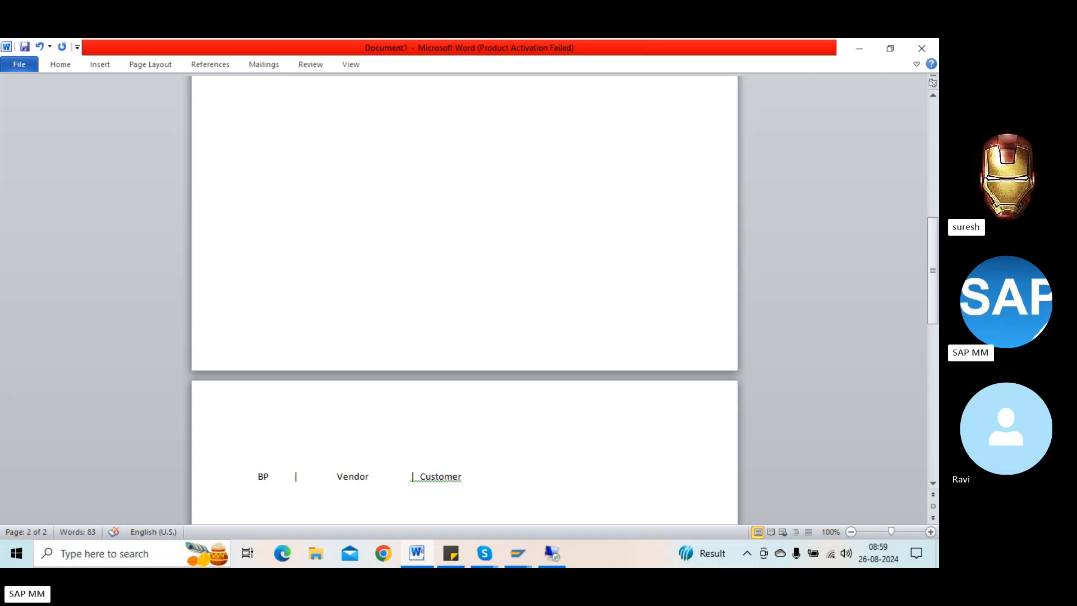
Below the heading, write BP followed by a dashed arrow and "Number range --10000000 to 1999999"
text(BP -)
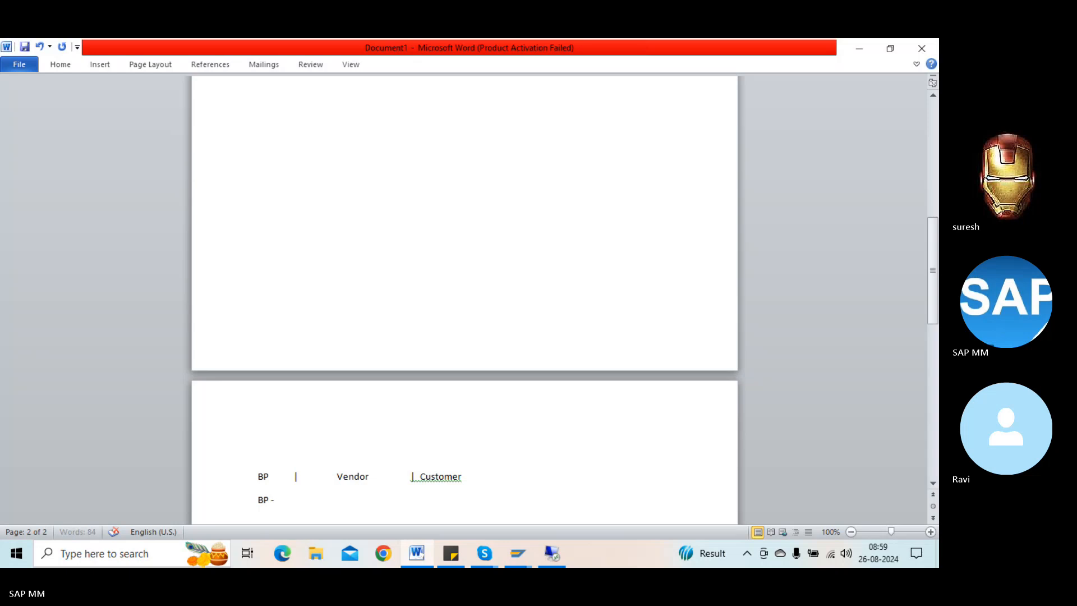
text(------------------>)
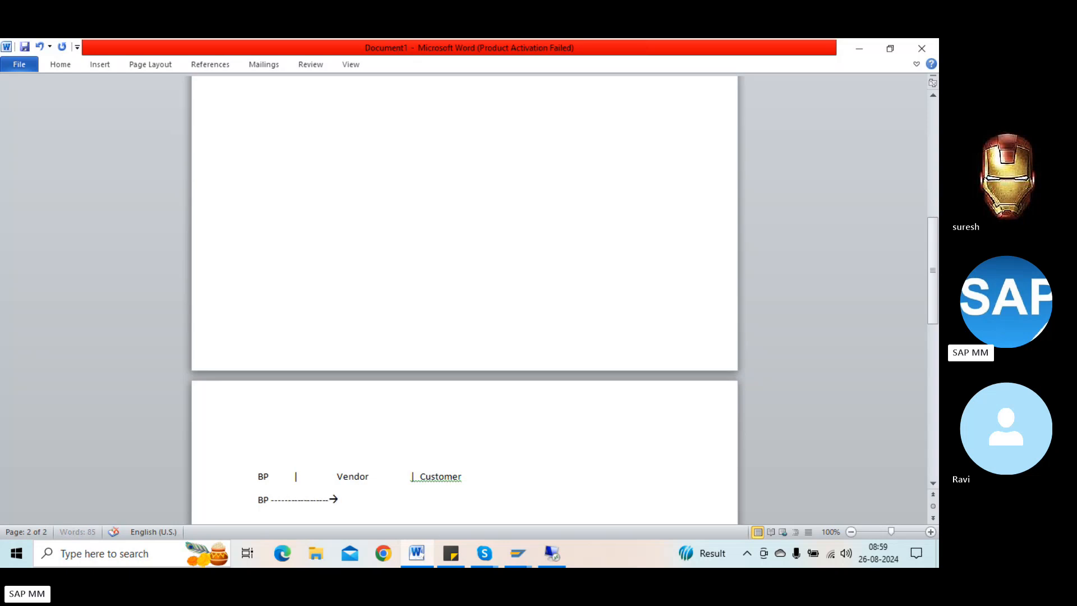
text(Number)
text( rnage)
key(BackSpace)
key(BackSpace)
key(BackSpace)
key(BackSpace)
key(BackSpace)
text(ange --10000000  to 19)
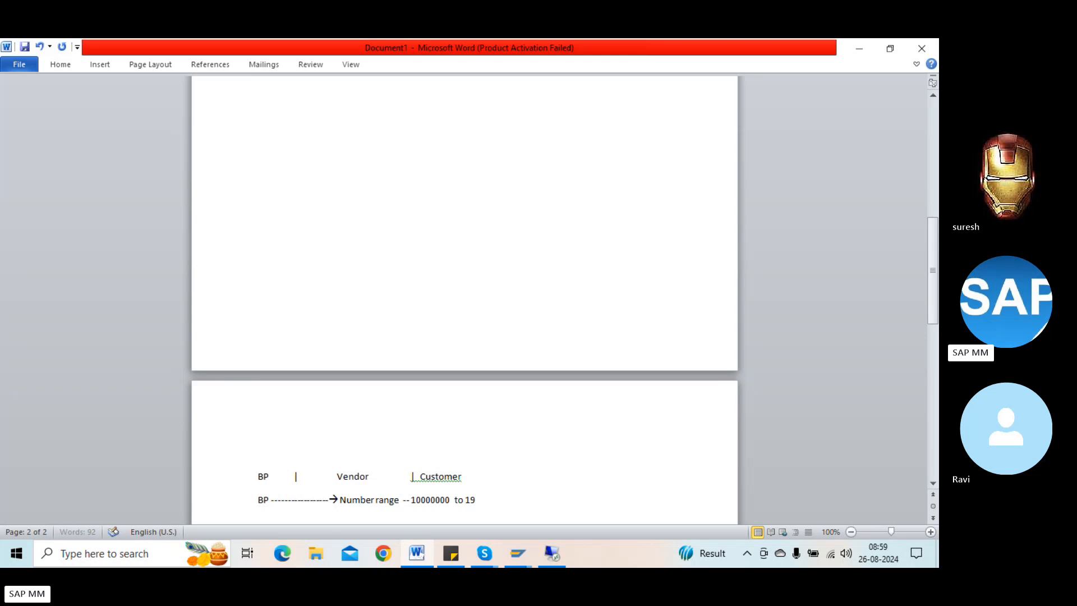
text(99999)
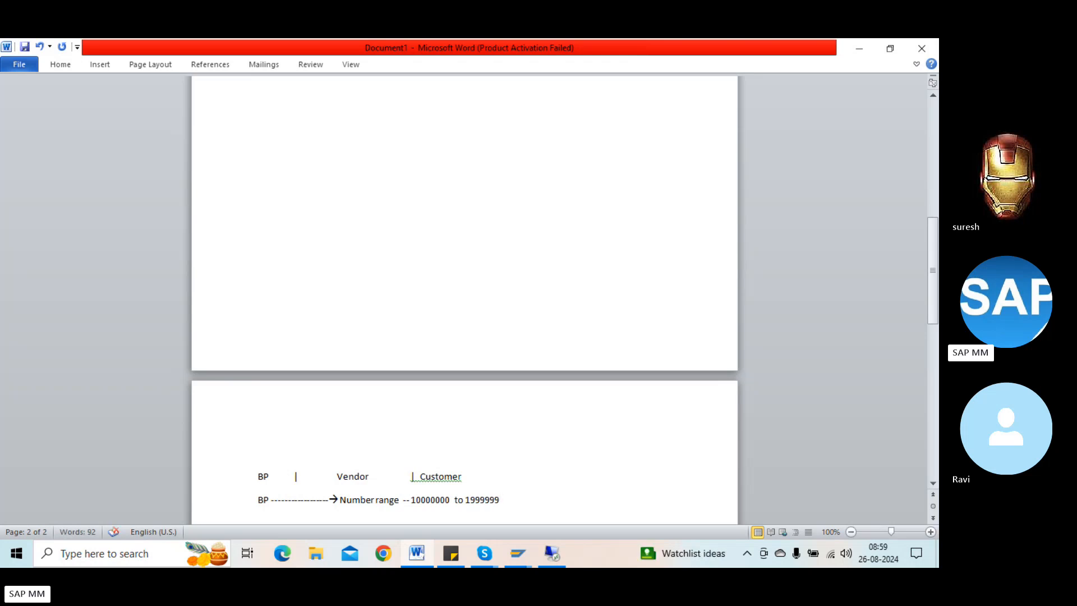
Below the BP line, write Vendor followed by a dashed arrow and "Number range ------ 2000000 to 29999999"
key(Return)
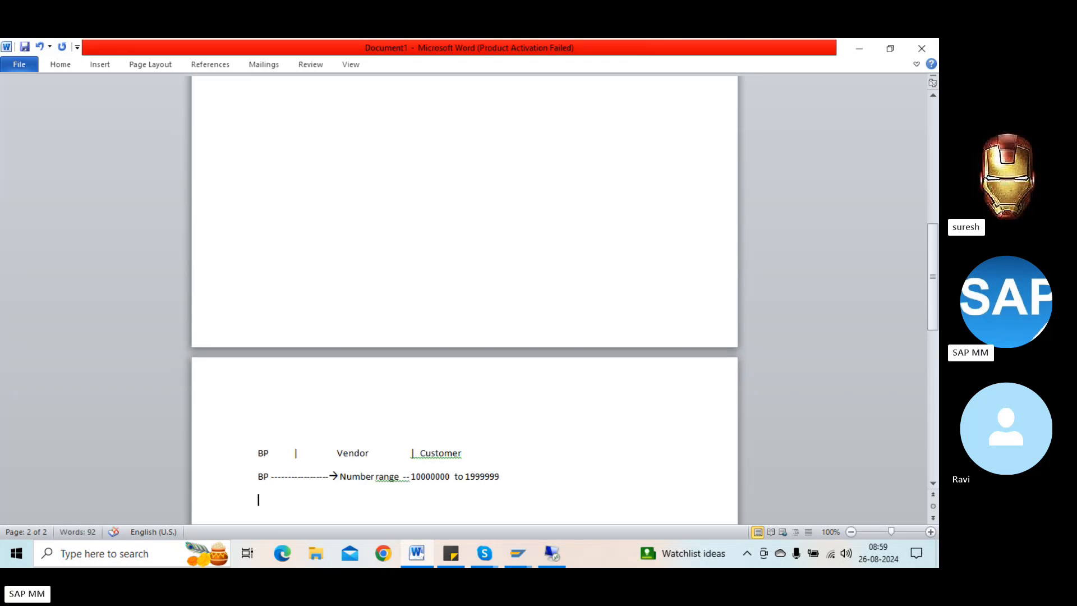
text(Vendo)
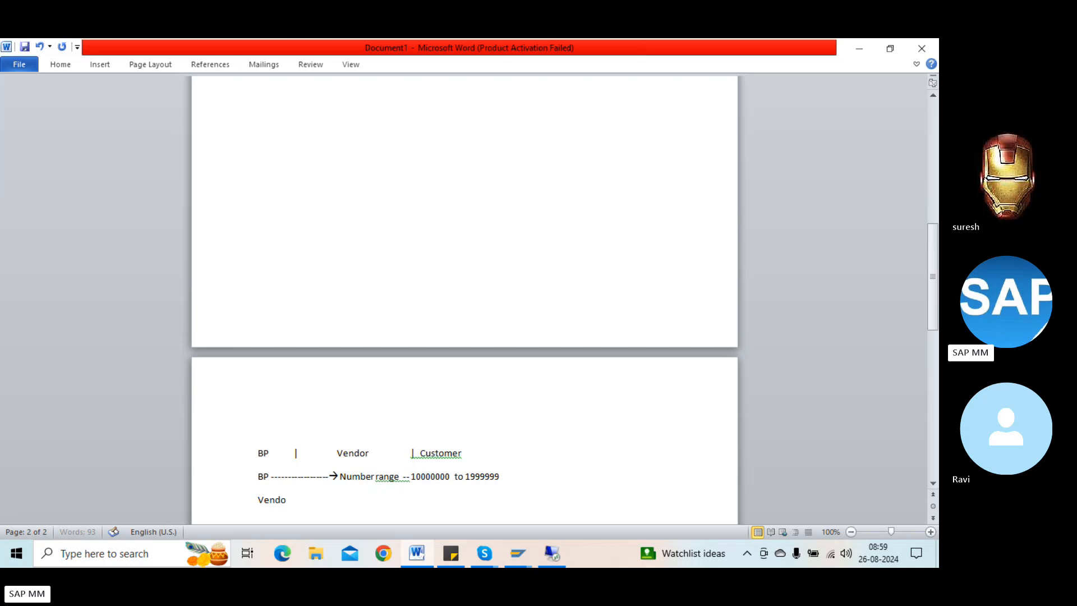
text(r----------)
text(>)
text(Numbe)
text(r range)
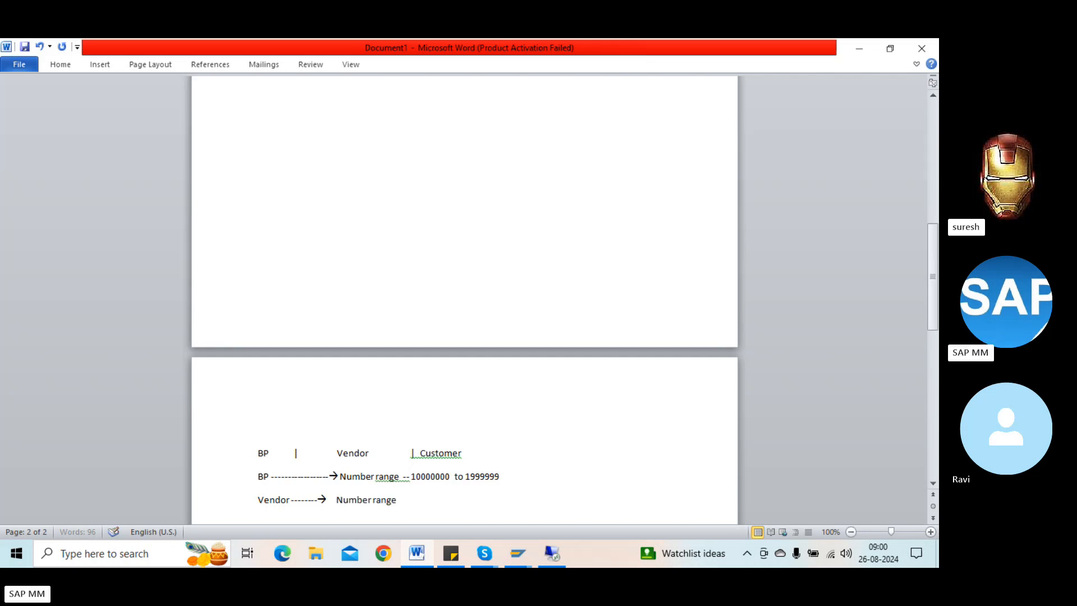
text( ------)
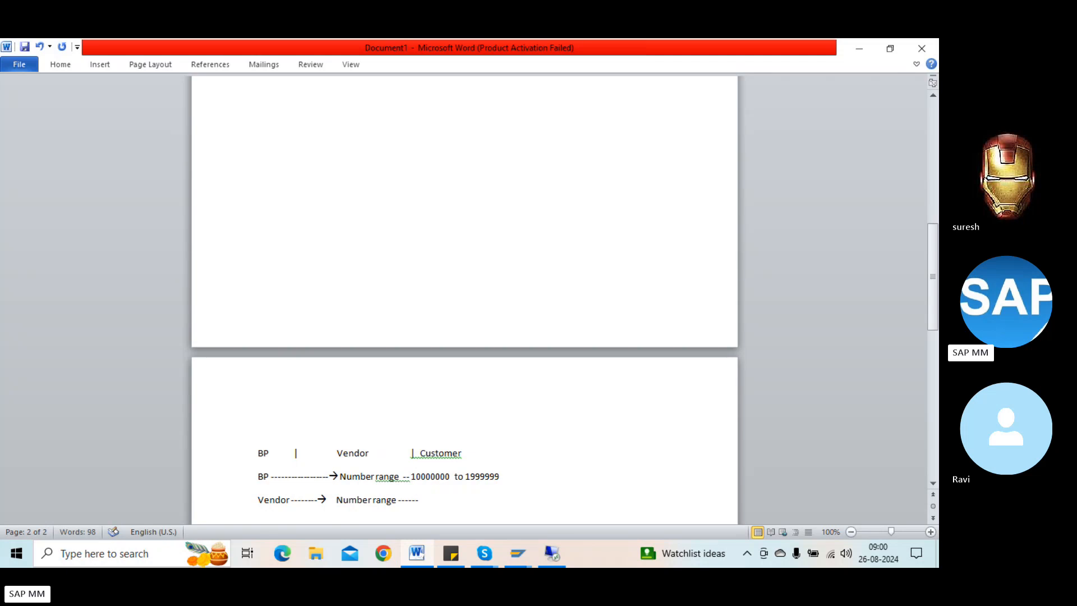
text( 2000000 to)
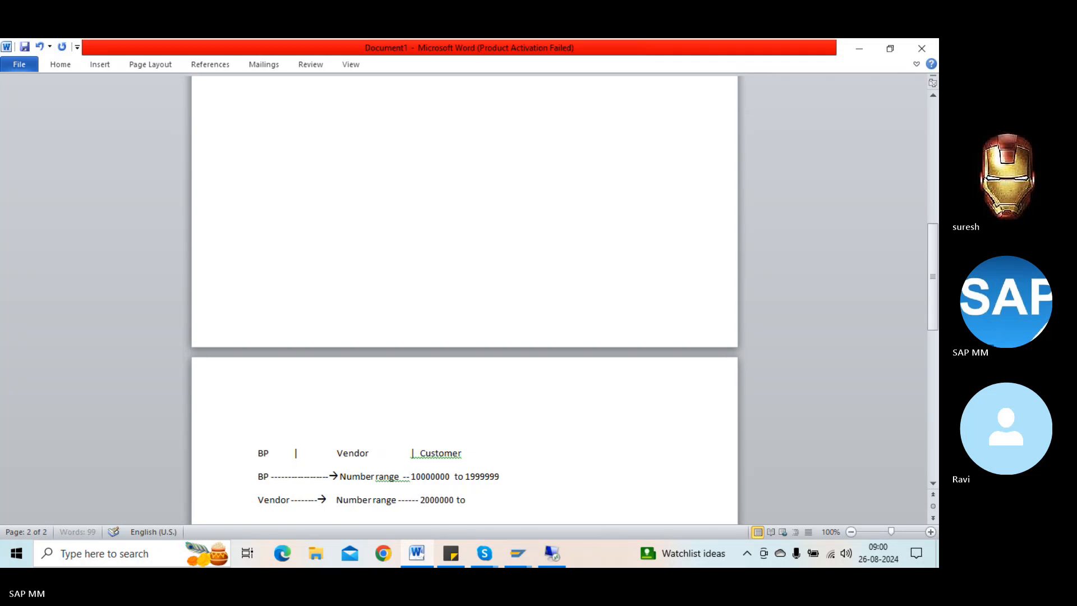
text( 29999999)
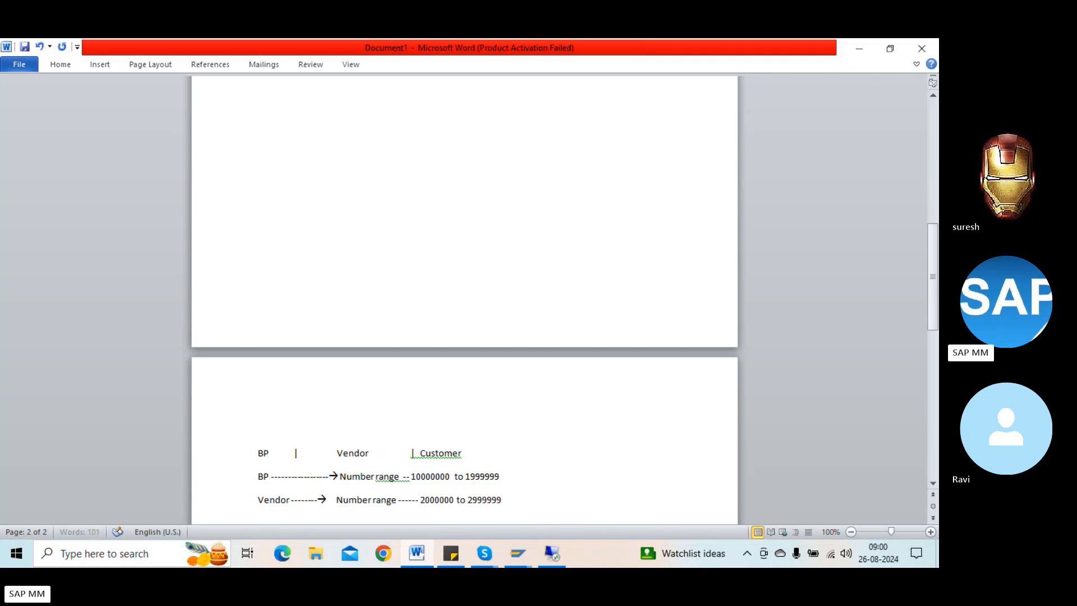
click(292, 499)
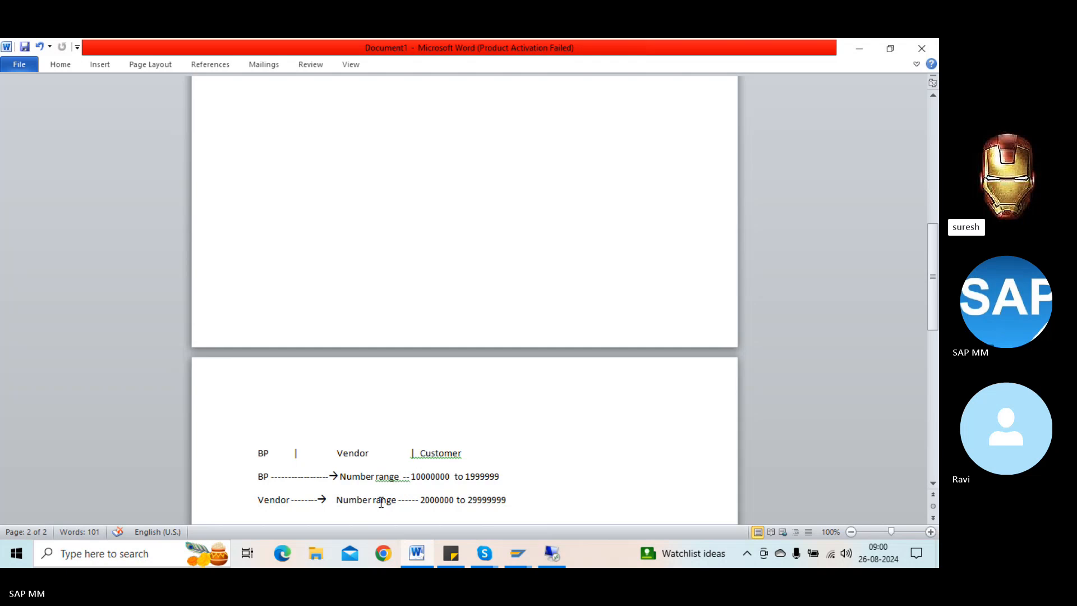
Switch to the S/4HANA session and examine grouping ZBPR together with its assigned vendor account group 0001
key(alt+Tab)
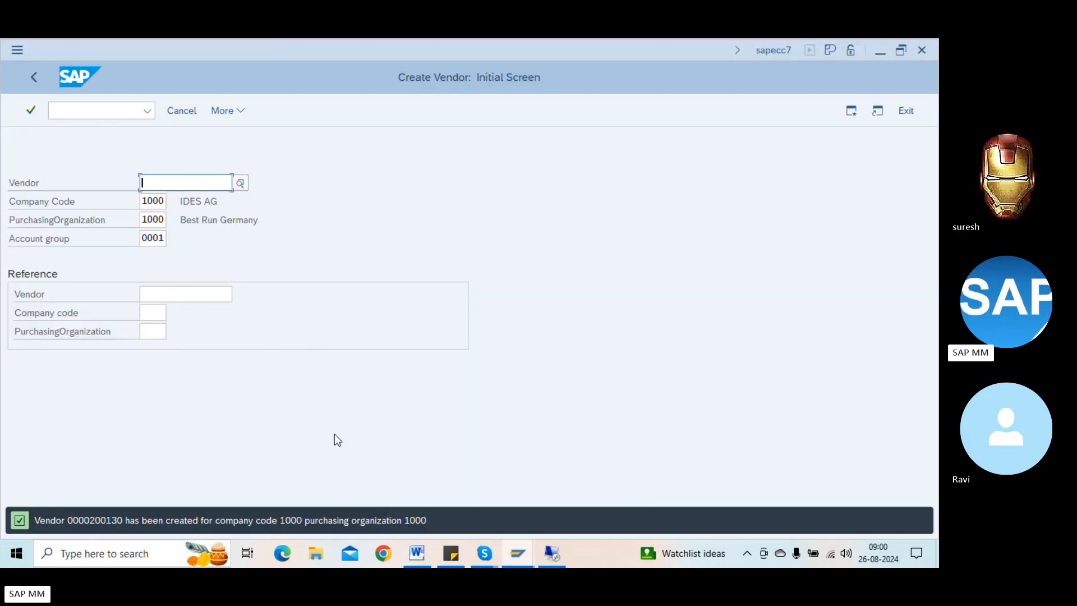
key(alt+Tab)
key(Tab)
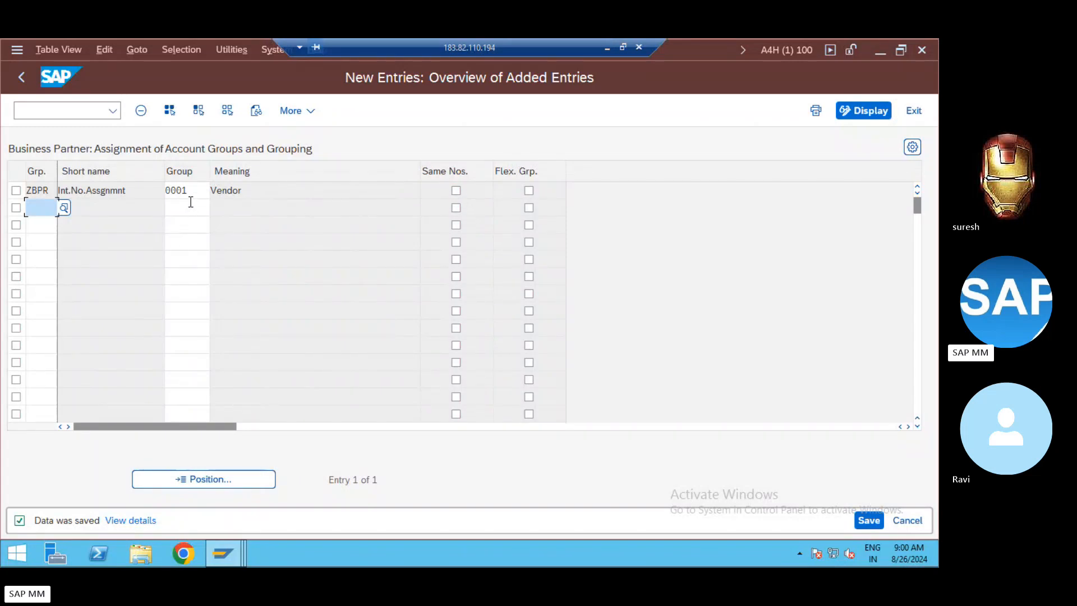
click(37, 194)
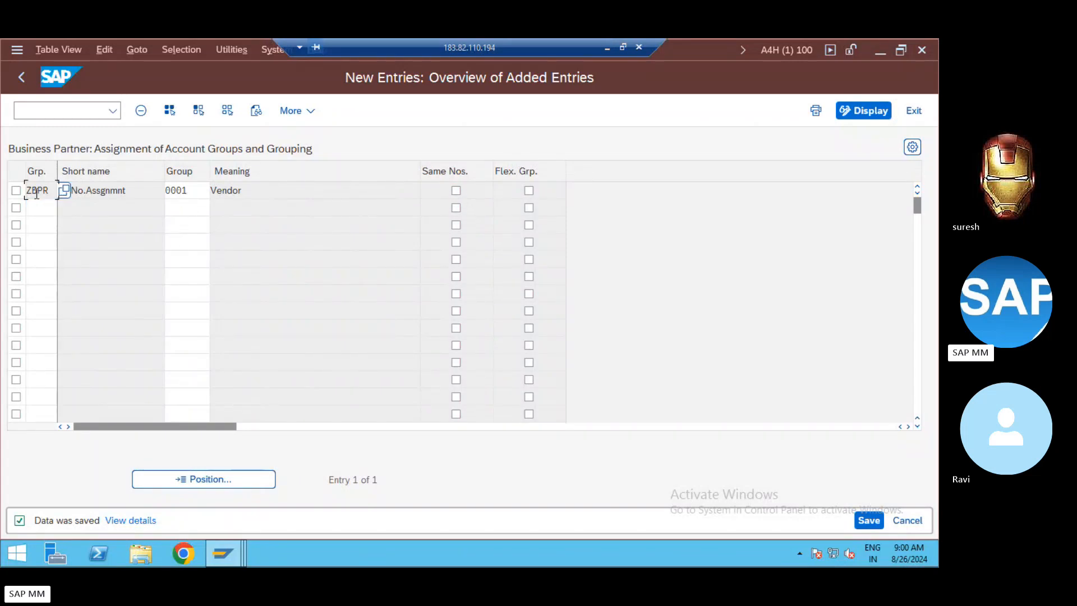
double_click(183, 190)
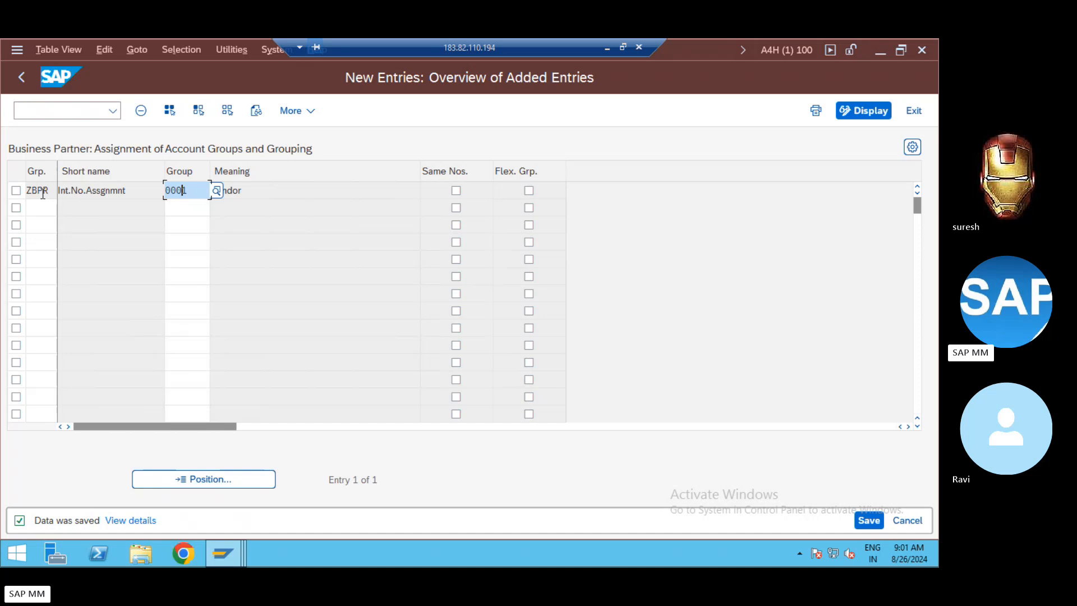
click(43, 190)
double_click(188, 190)
key(alt+Tab)
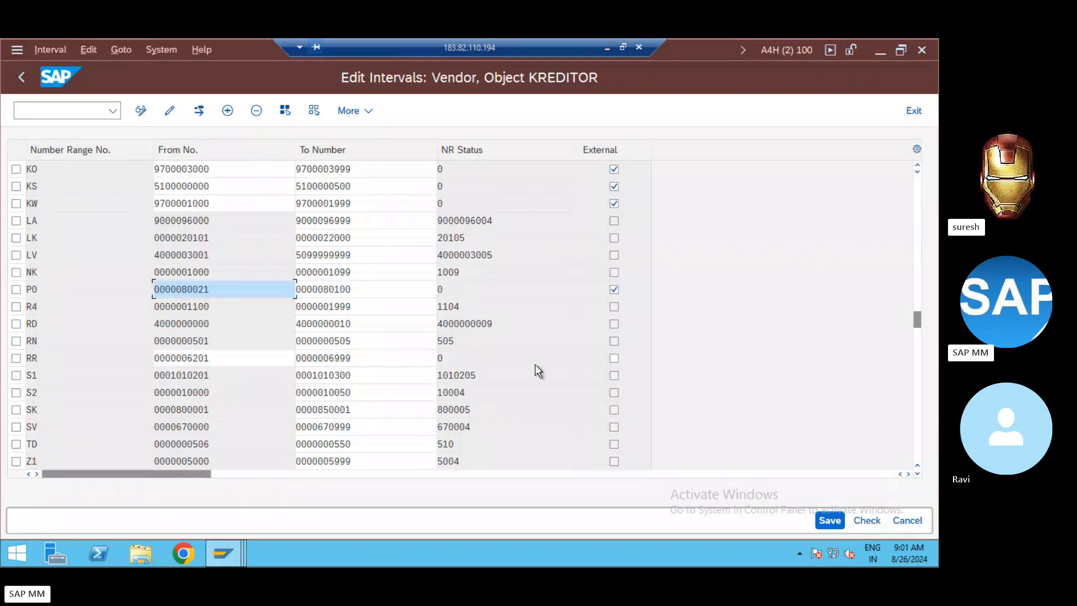
key(alt+Tab)
key(alt+Tab)
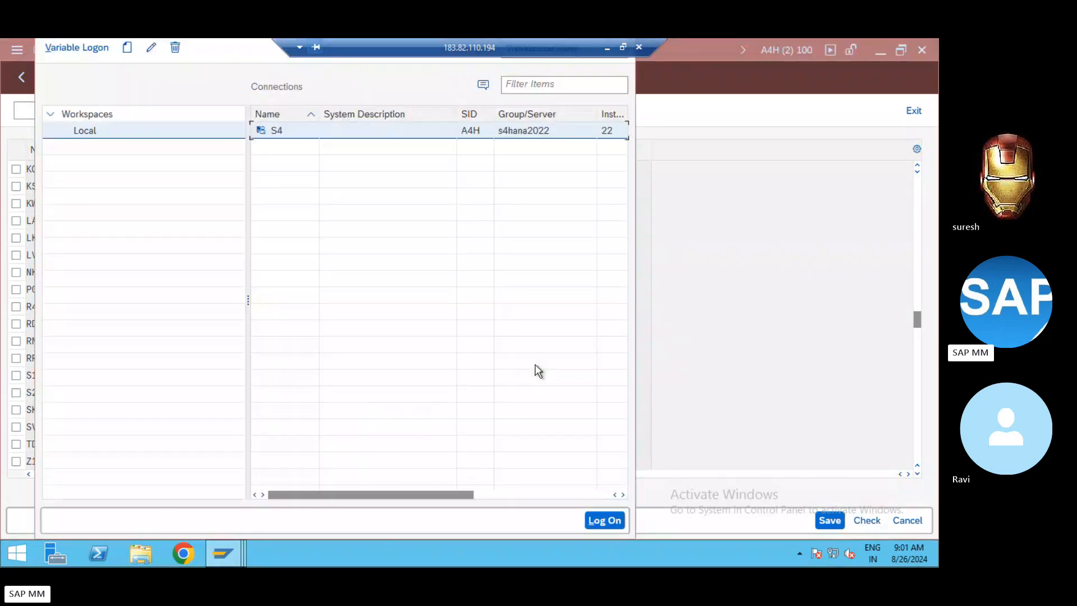
Switch back to the Word notes and append a dashed line and "Grouping" to the BP number range line
click(606, 48)
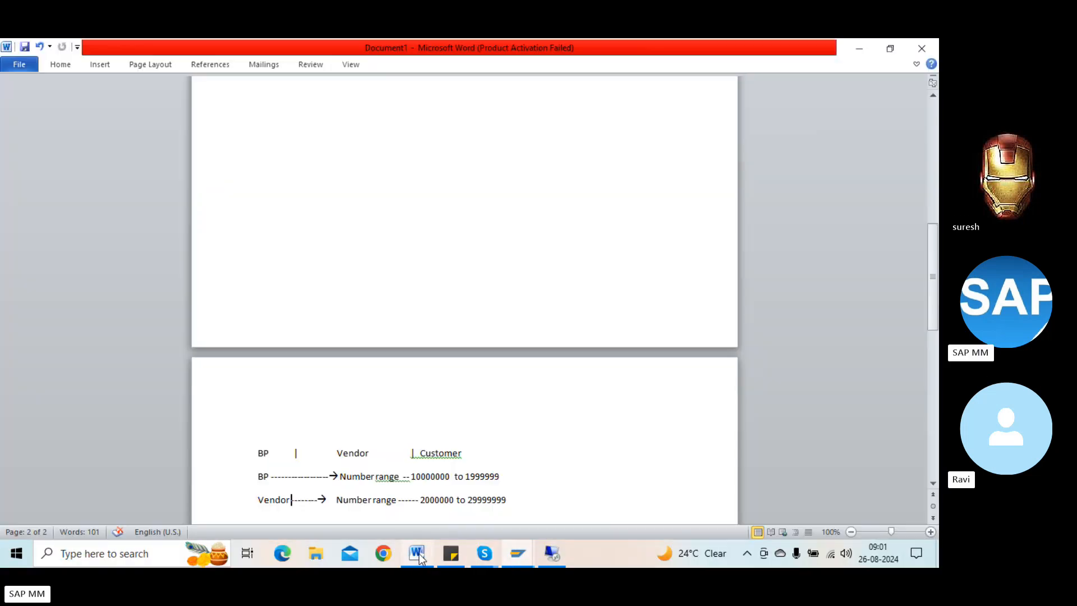
click(418, 554)
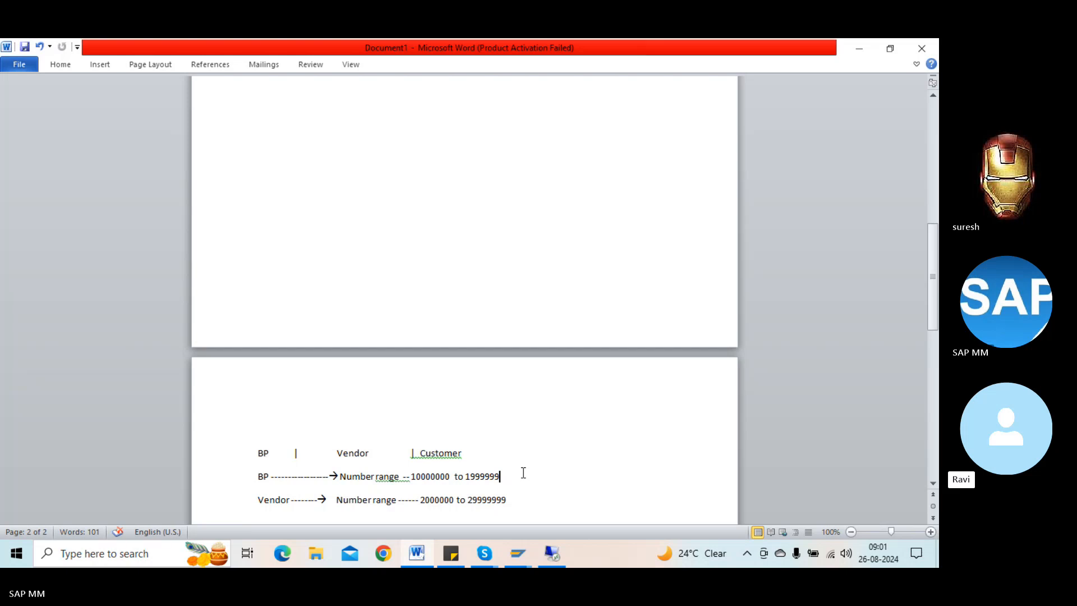
text(-------------)
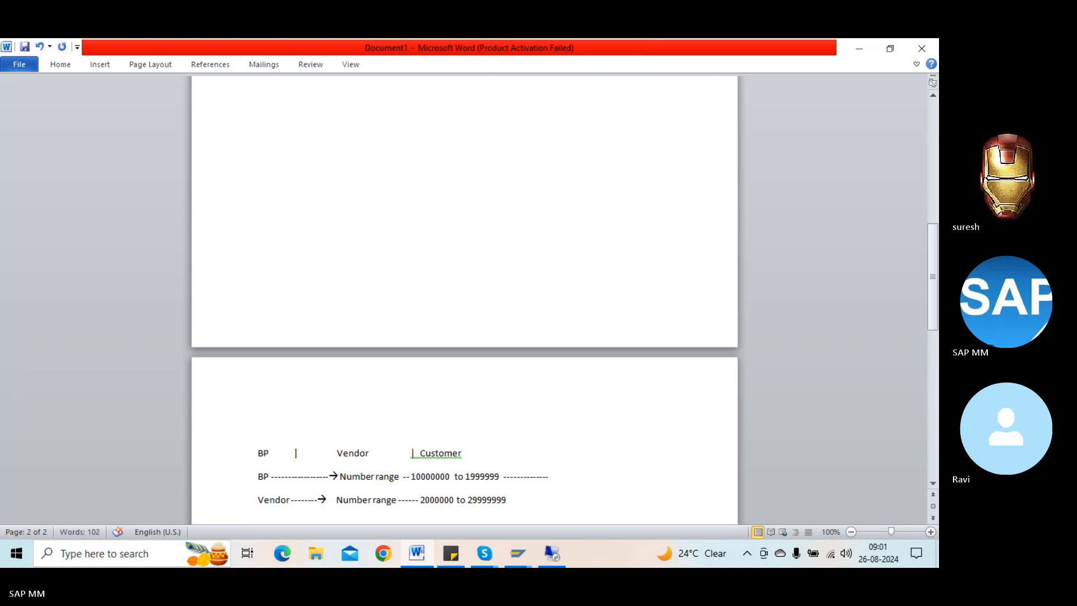
text(Group)
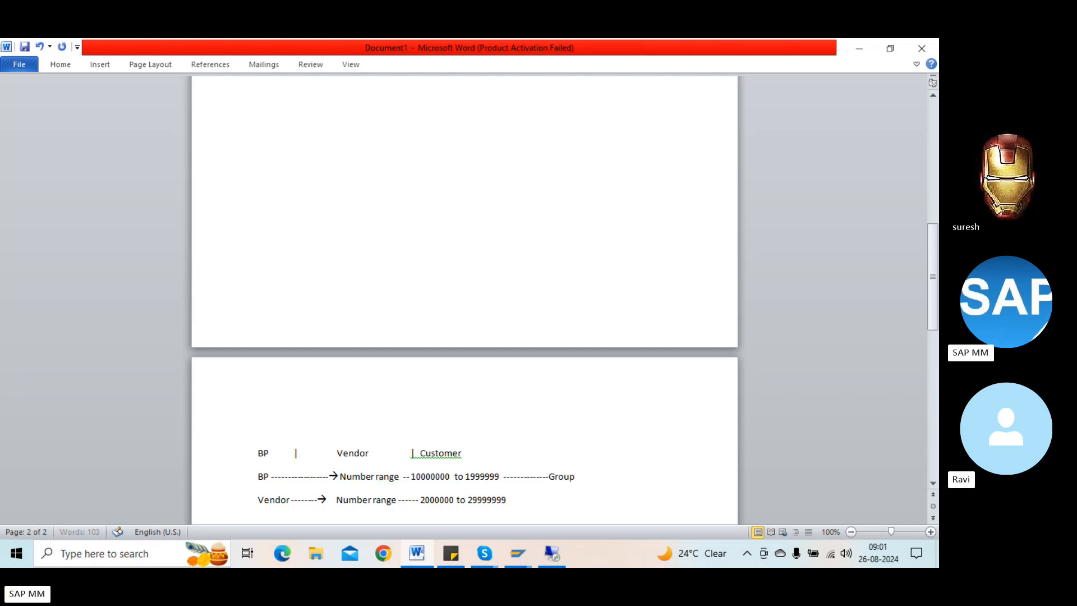
text(ing)
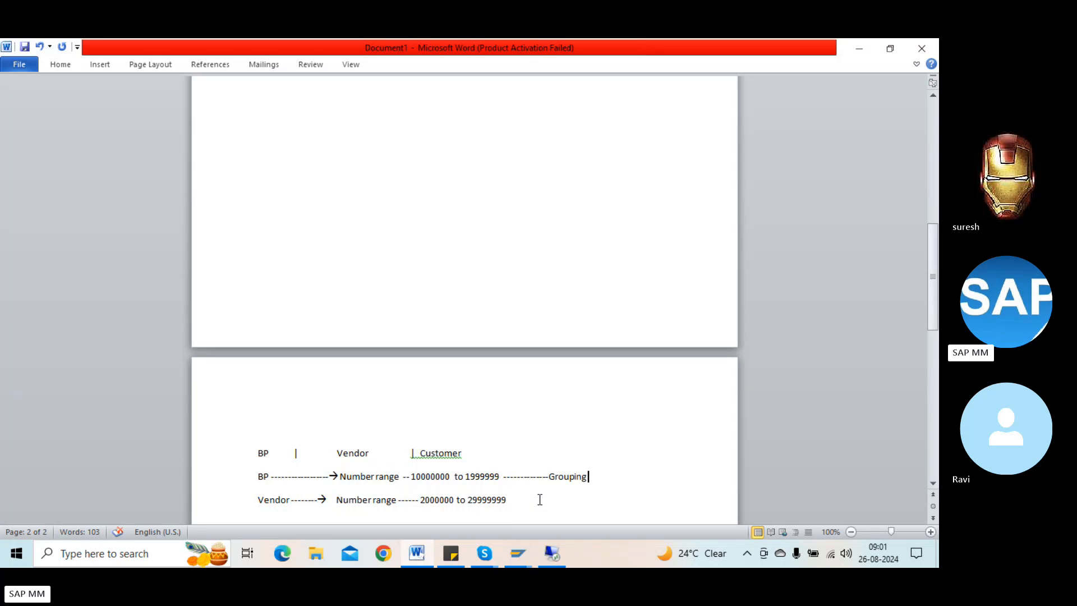
Append a dashed line and "Account group" to the end of the Vendor number range line
key(Down)
text(----------------)
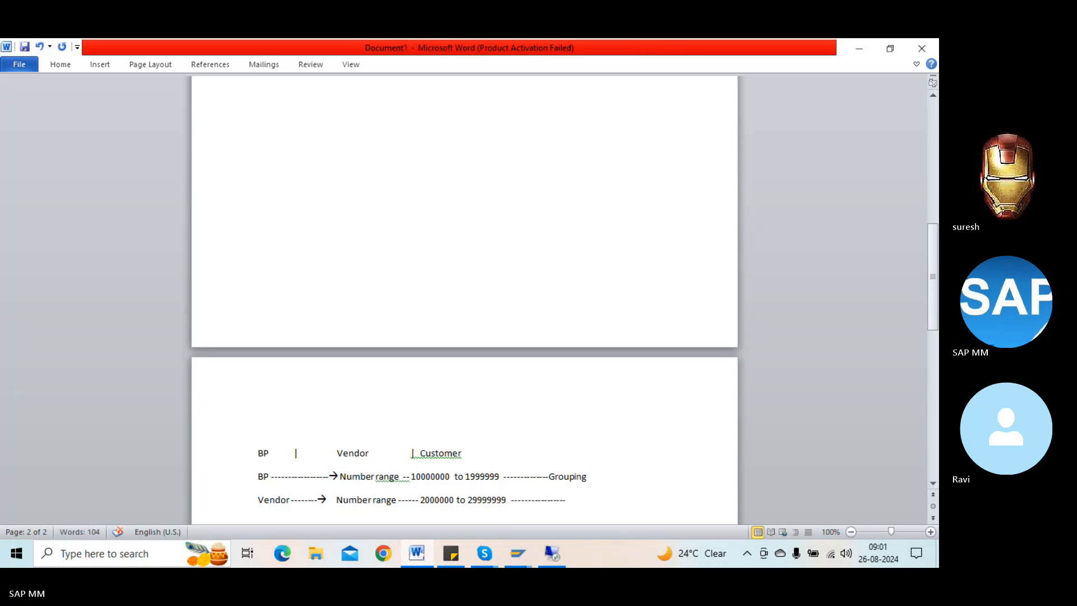
text( Account grou)
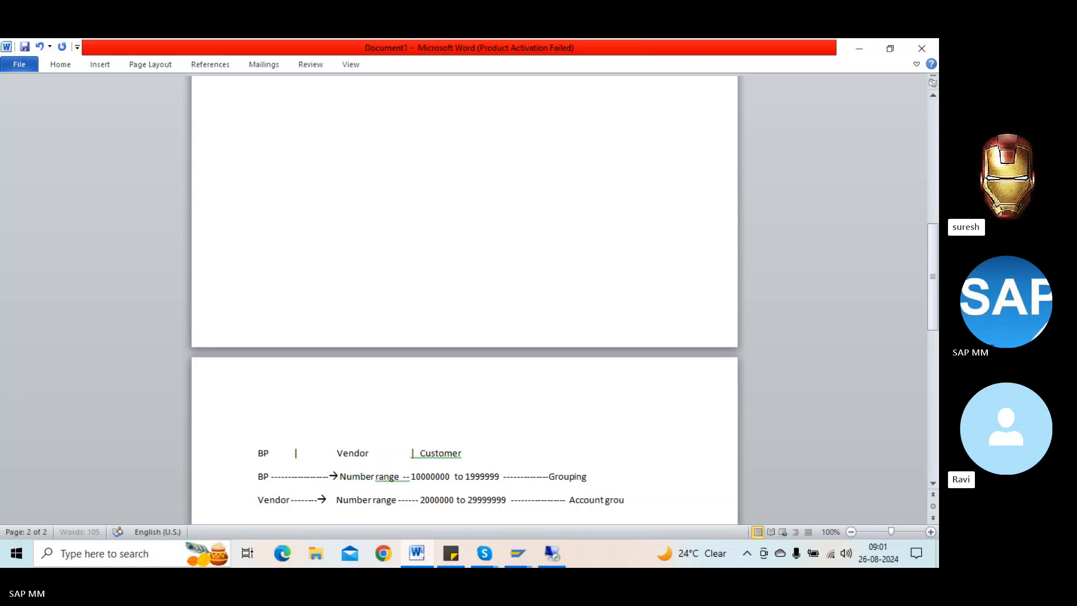
text(p)
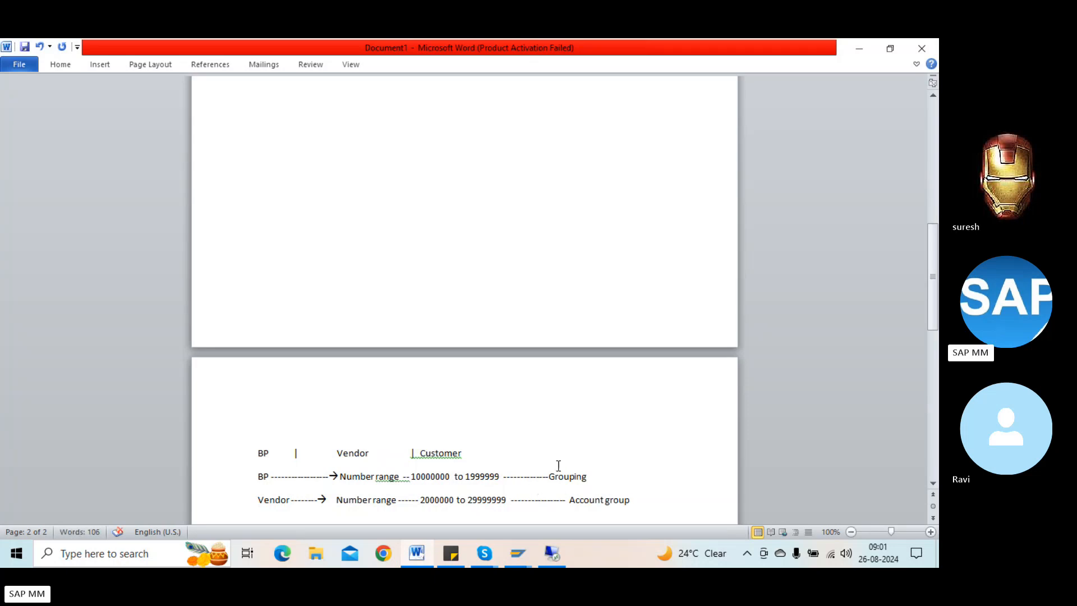
Add the example name XYZ after Grouping and ABC after Account group, each preceded by dashes
click(596, 481)
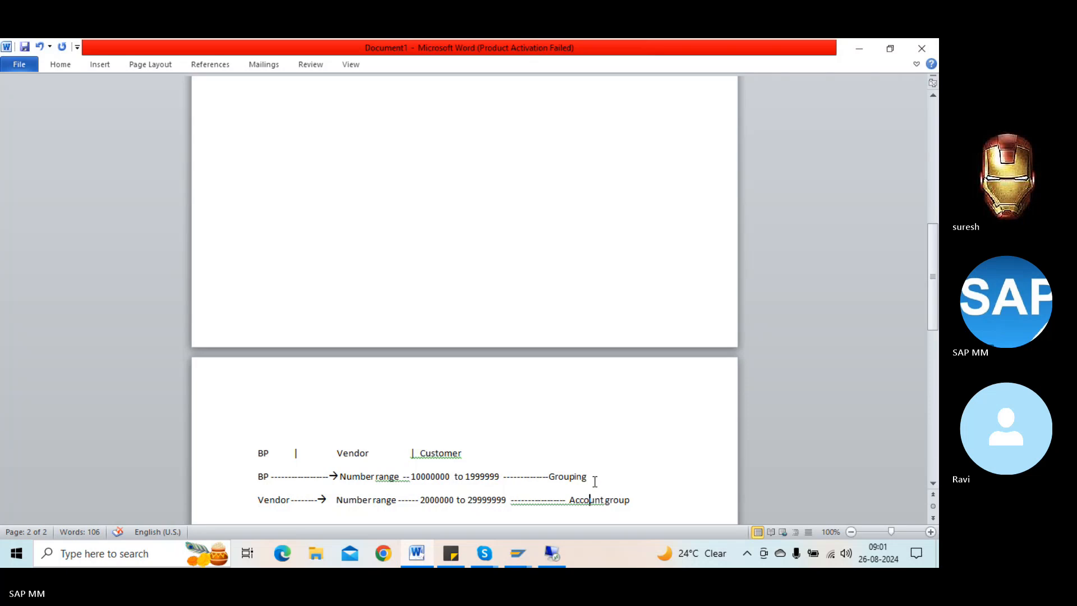
text(--- XYZ)
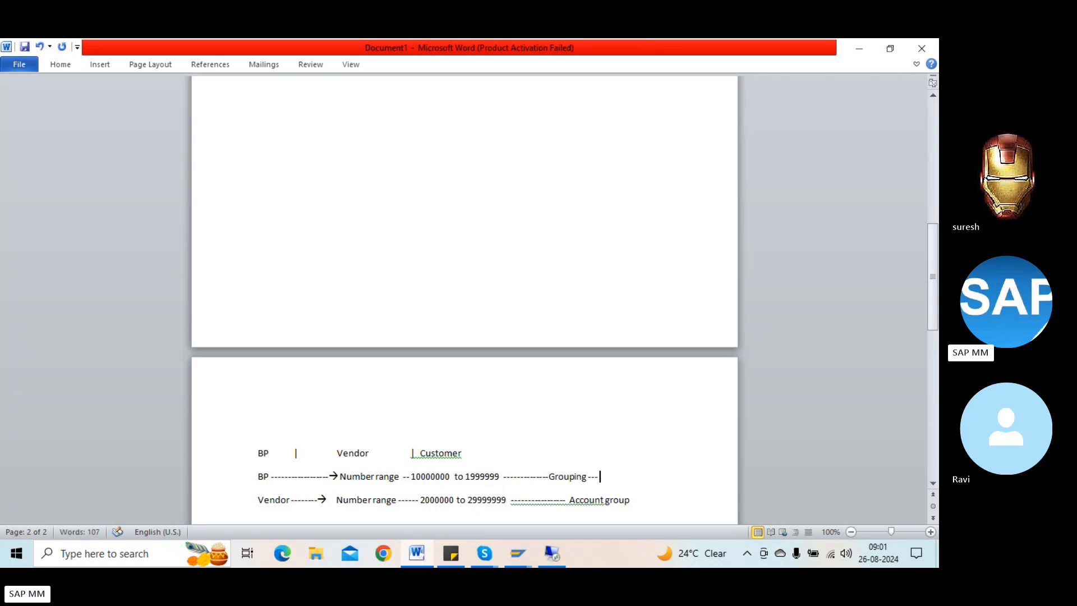
click(652, 500)
text(--ABC)
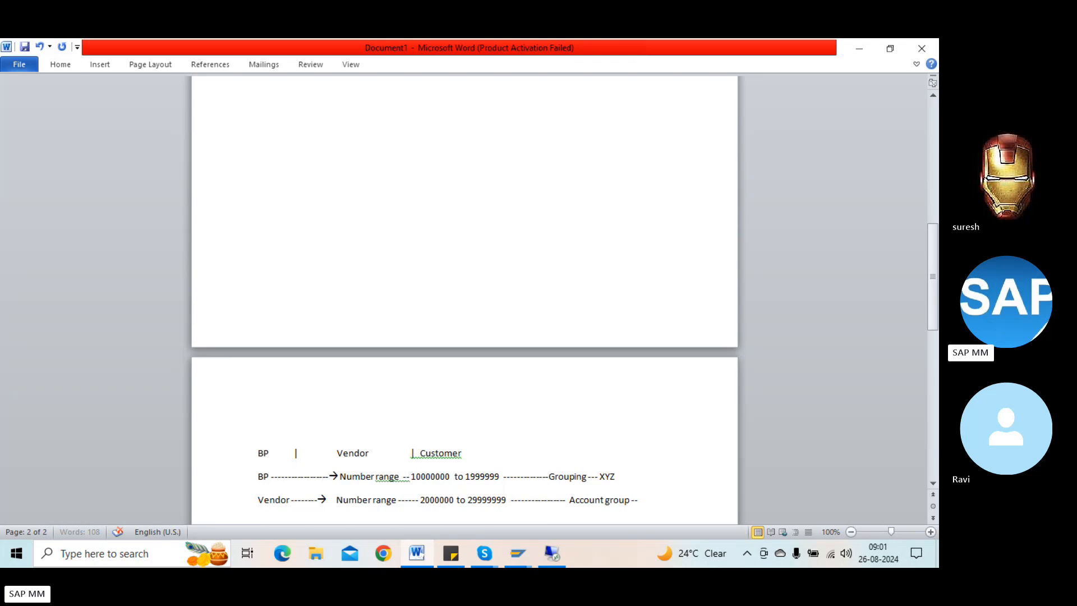
Leave a blank line below the Vendor line and write XYZ, a dashed arrow and ABC
key(Return)
key(Return)
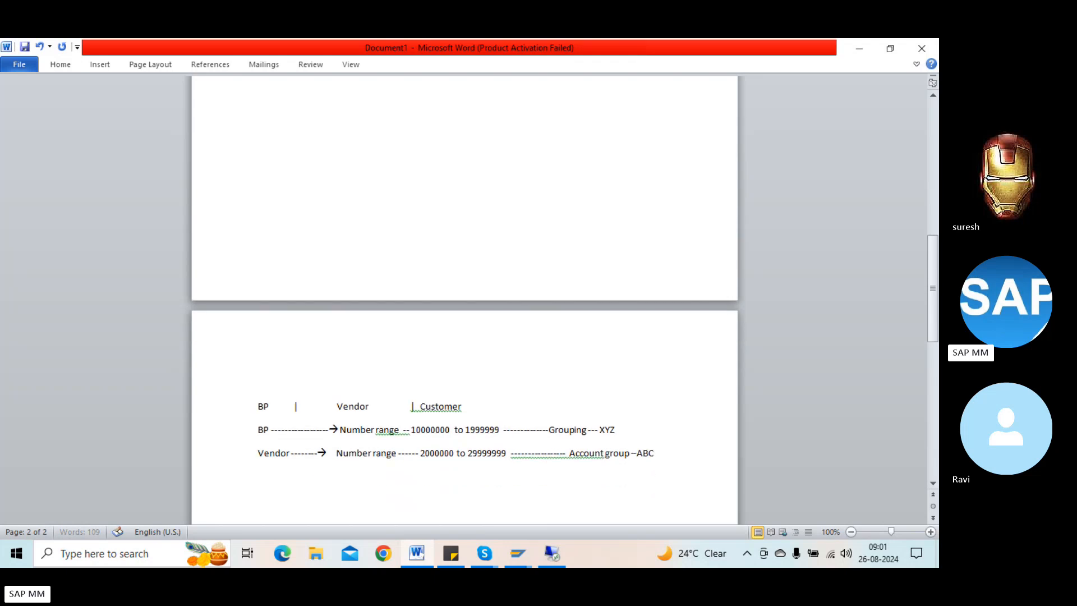
text(XYZ)
text( ------>)
text(ABC)
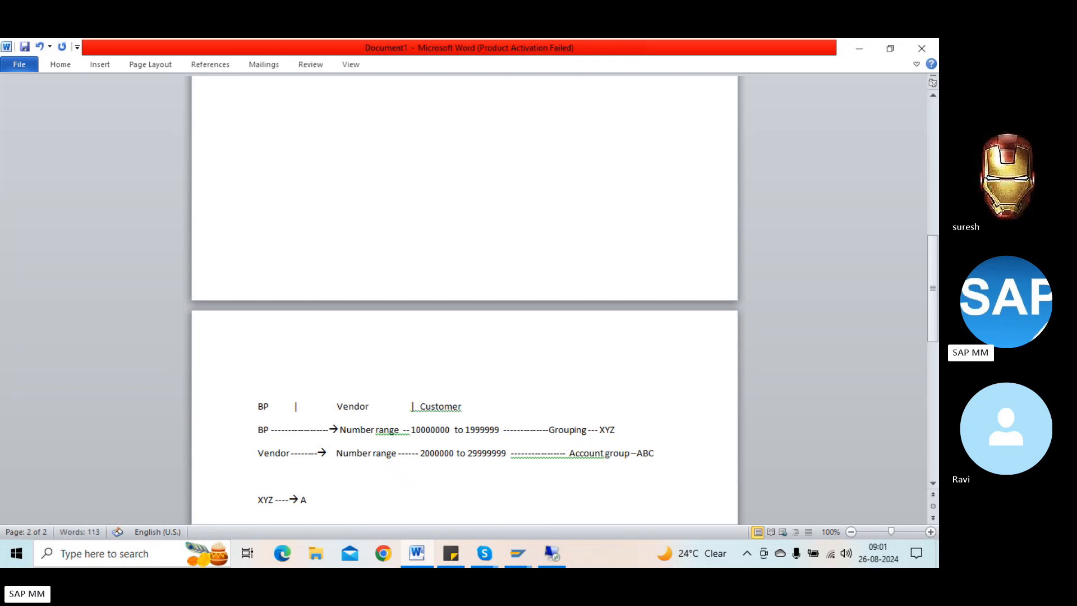
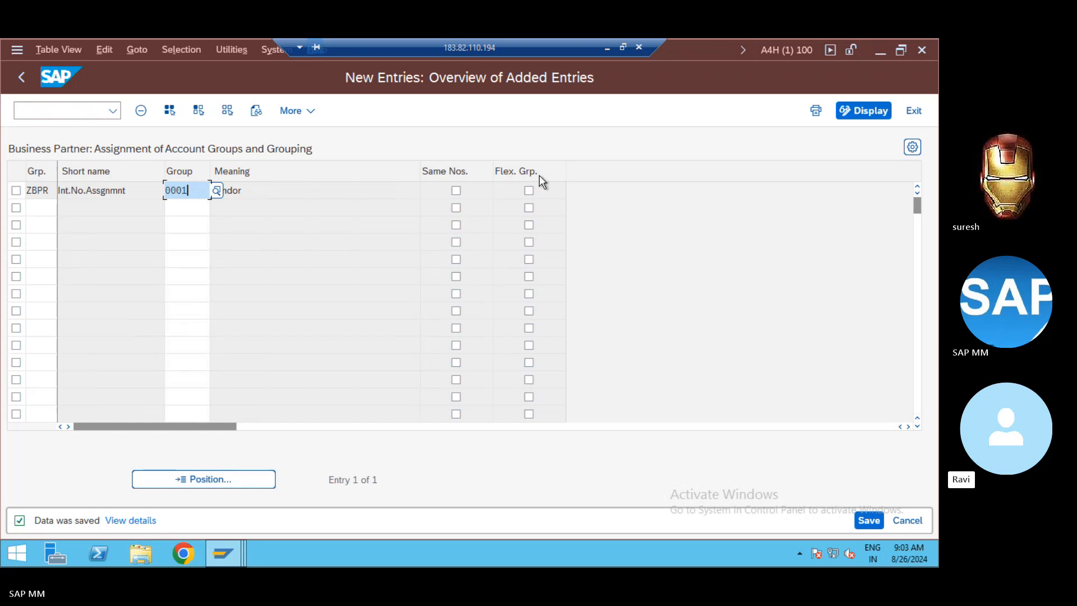
Try the Flexible Grouping option for the ZBPR entry in S/4HANA and read the Business Partner Grouping field help
click(530, 190)
key(Return)
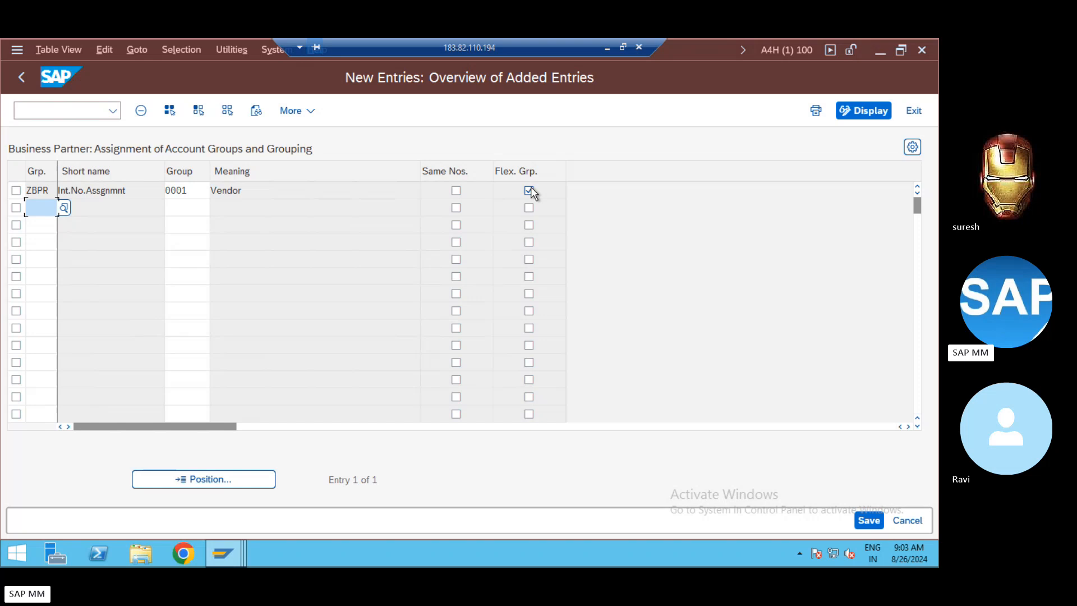
key(F1)
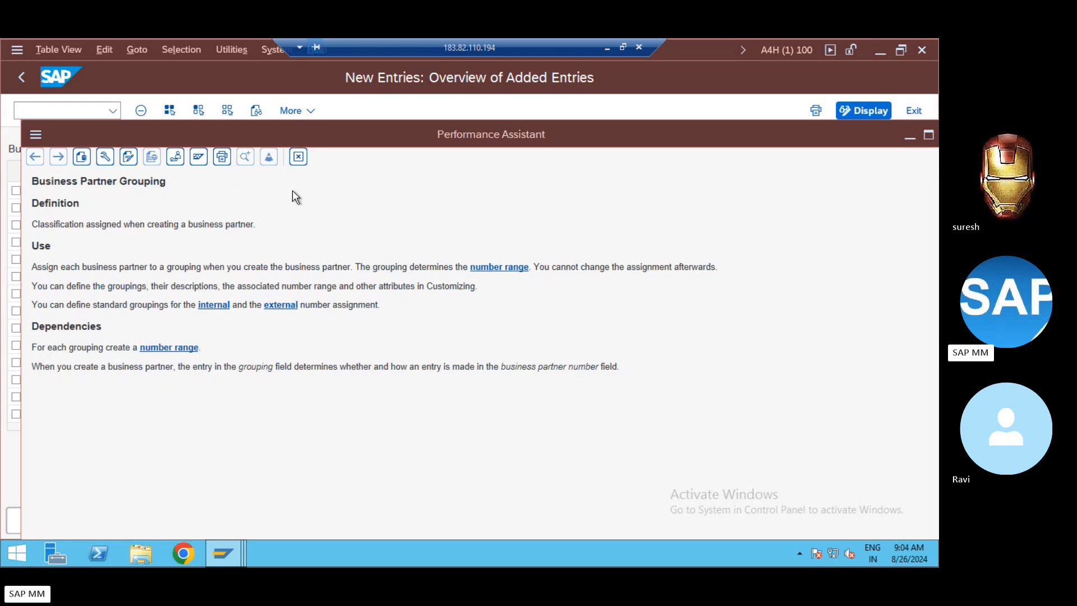
click(301, 161)
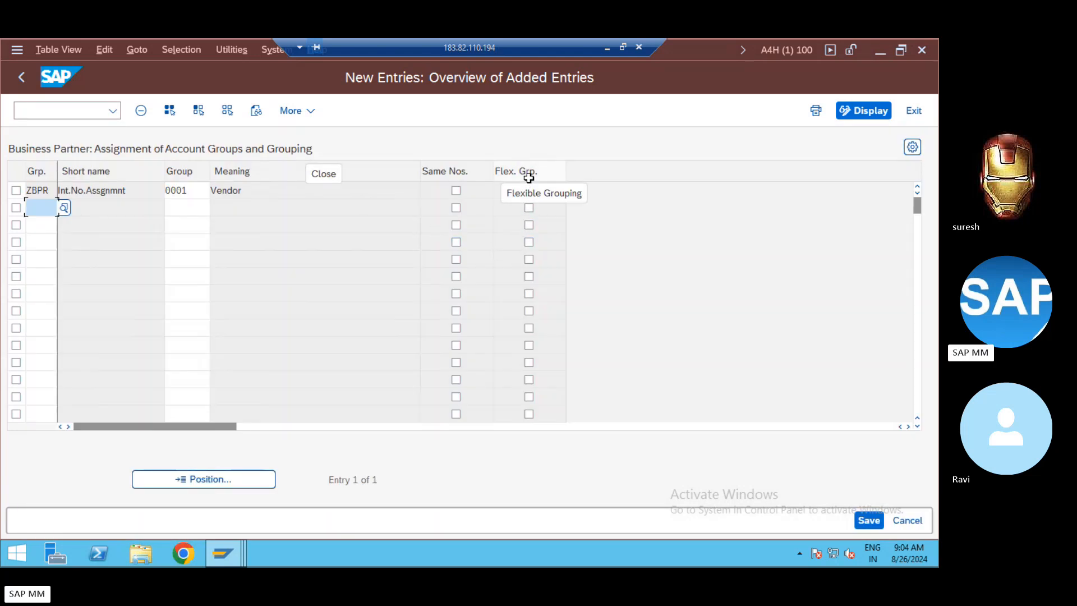
click(529, 191)
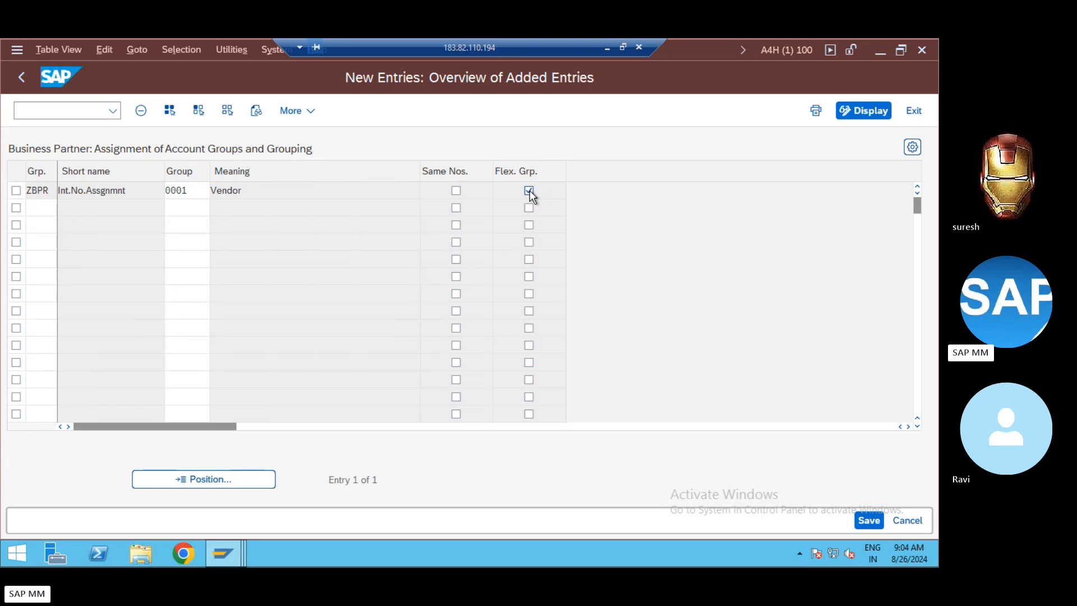
key(F1)
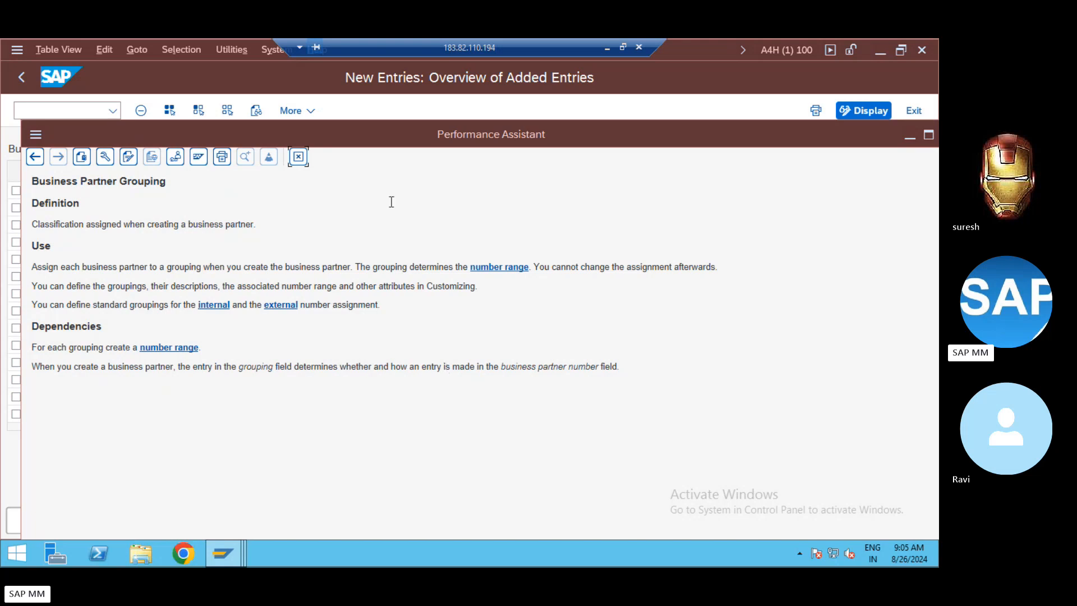
click(306, 160)
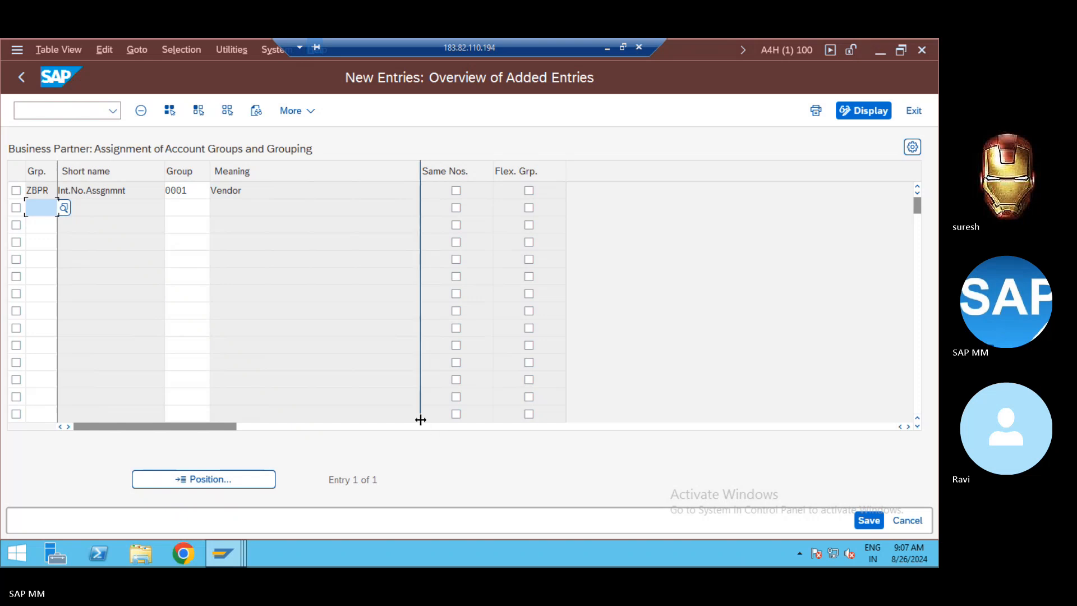
Return to the overview of account group and grouping assignments and save it
click(22, 77)
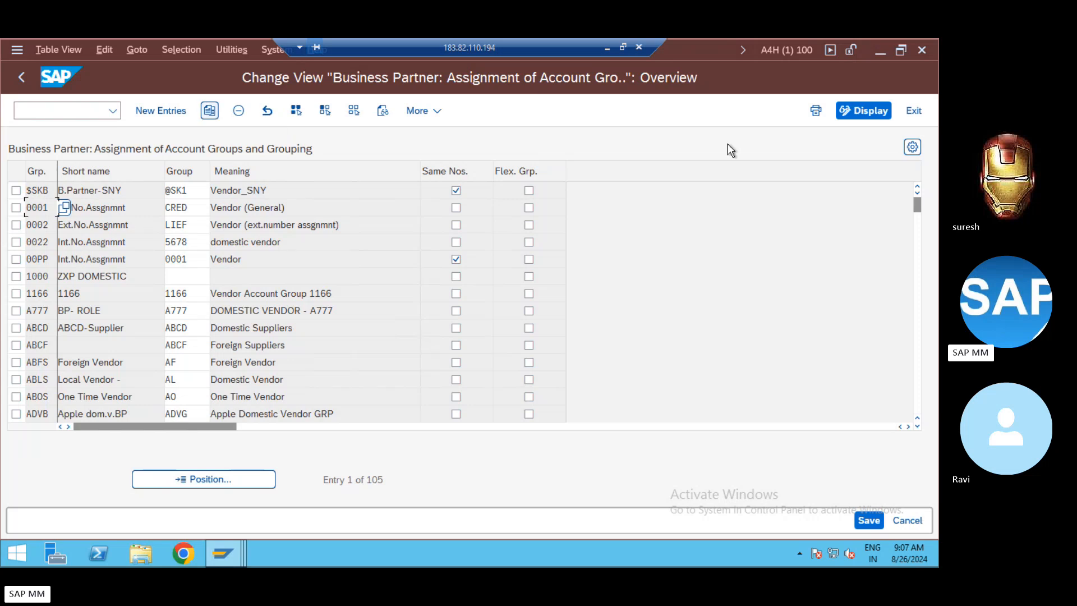
click(869, 520)
click(47, 113)
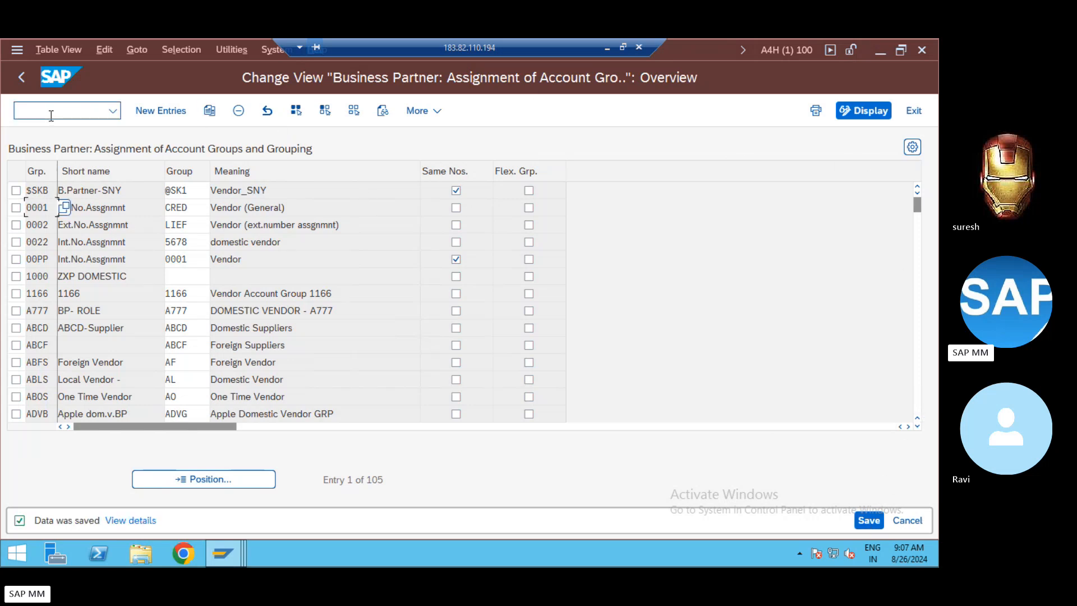
Open the BP transaction in a new session and start creating an organization
text(/obp)
key(Return)
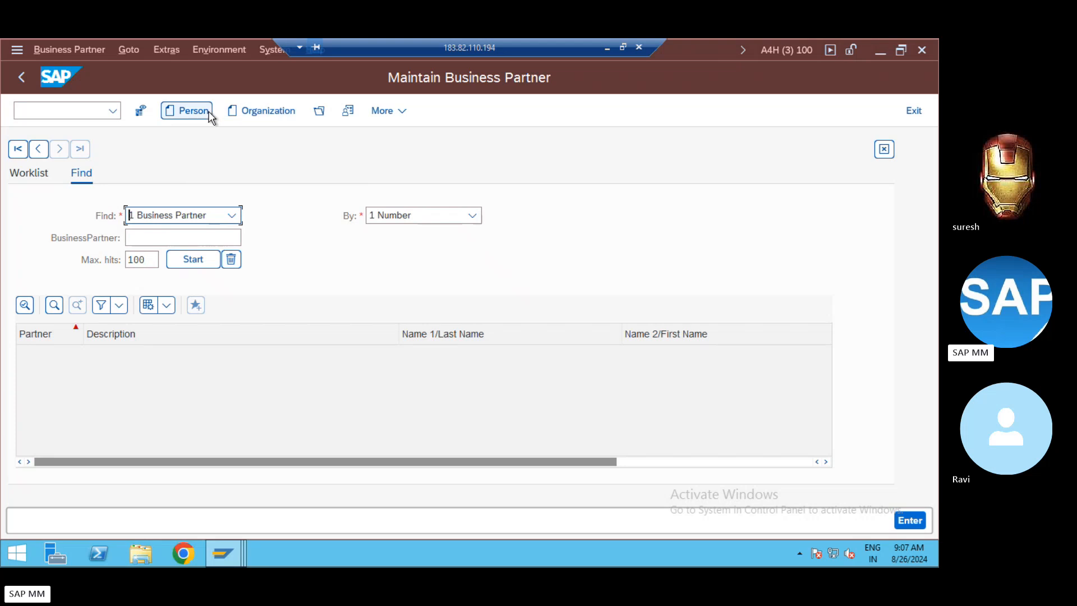
click(271, 114)
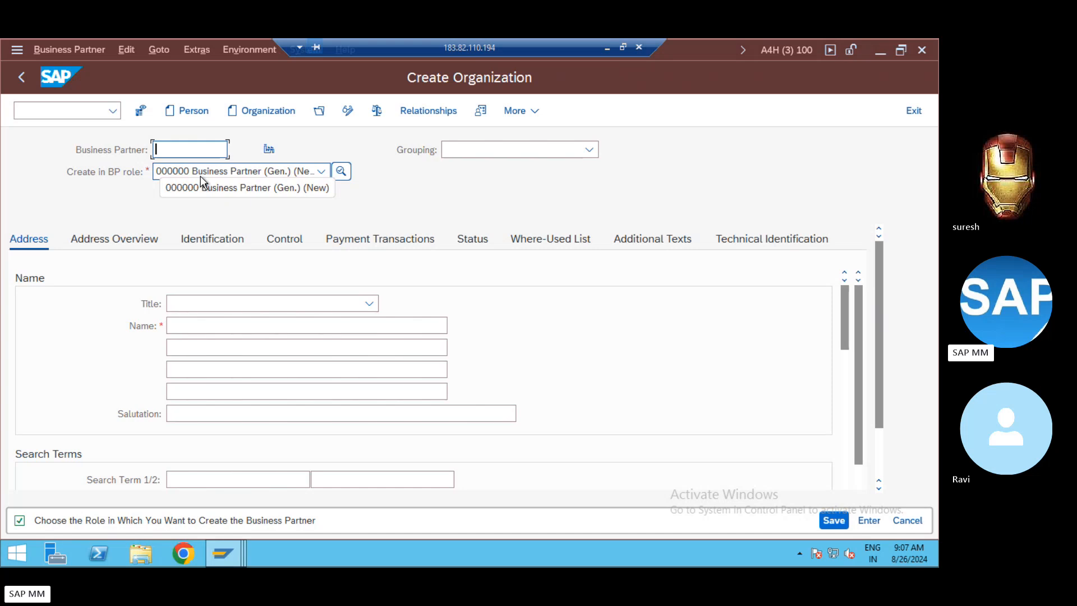
Set the new organization's BP role to FLVN01 Vendor MM and confirm creating it in that role
click(200, 172)
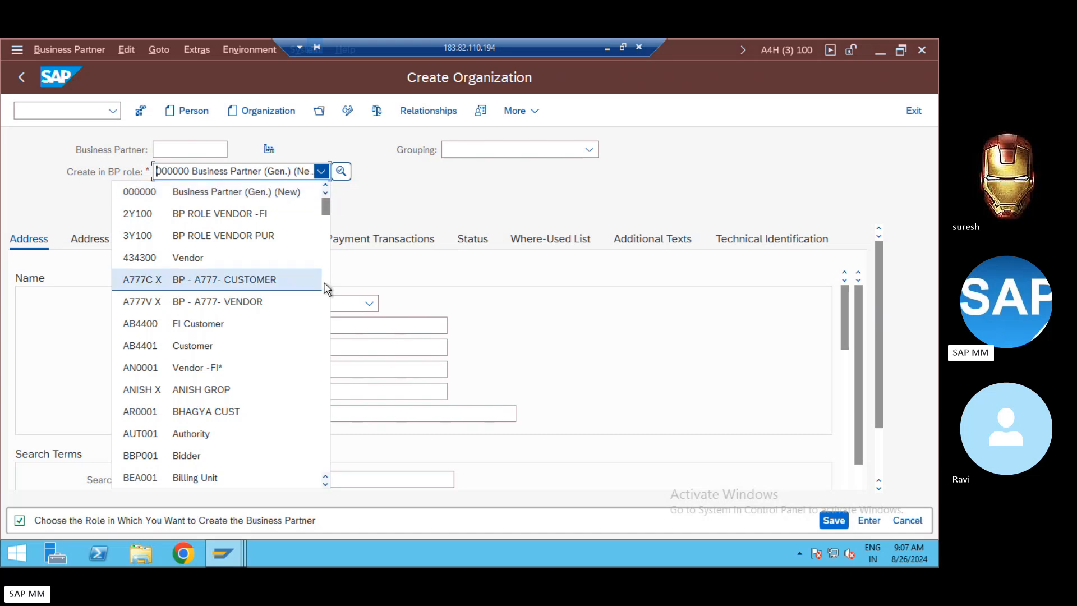
text(fl)
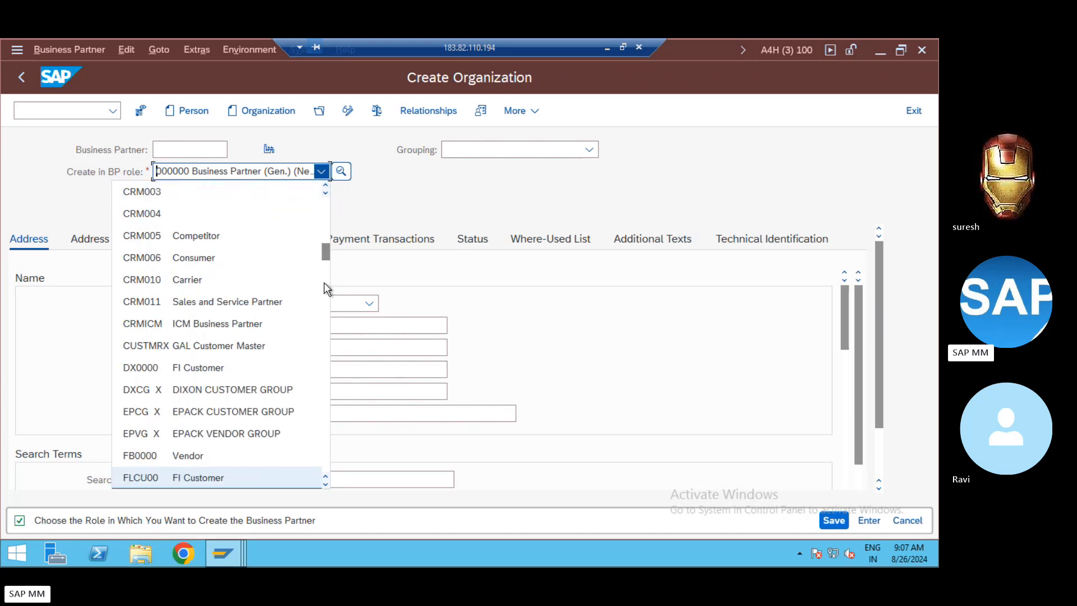
click(325, 485)
click(326, 484)
click(326, 484)
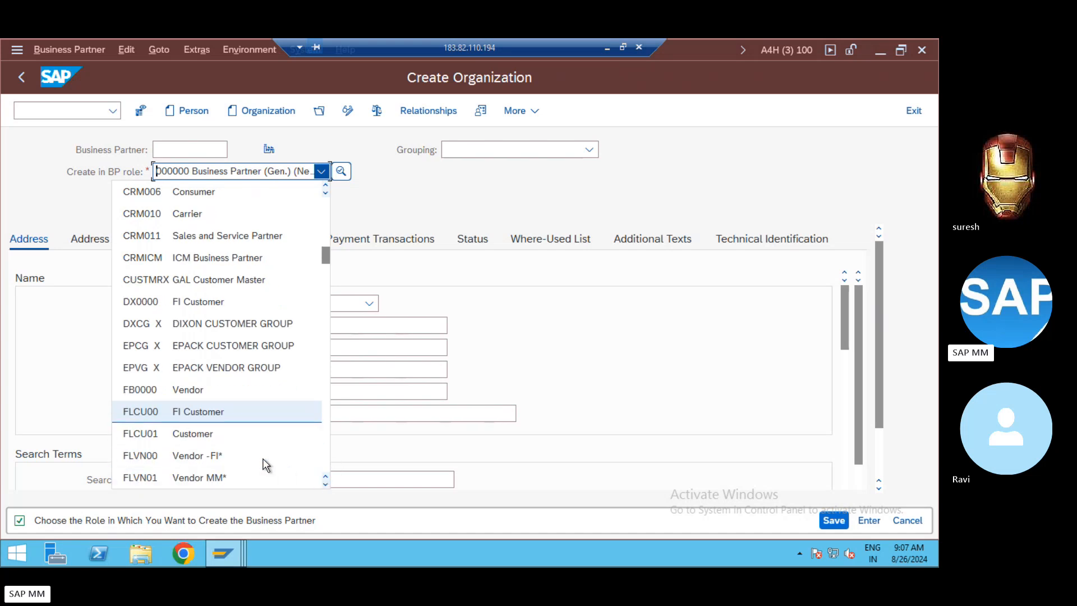
click(219, 477)
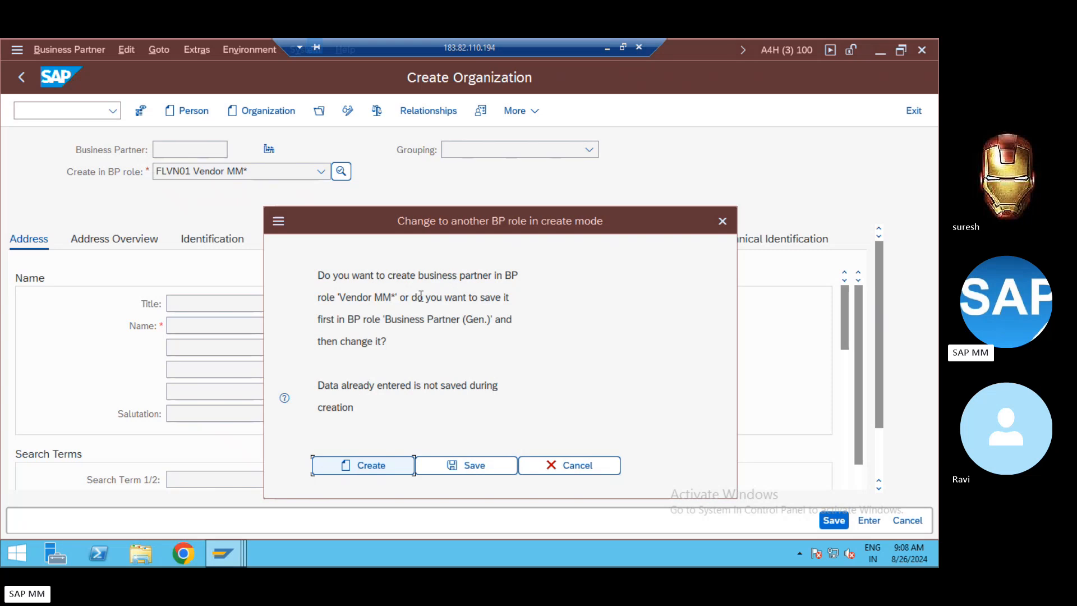
click(351, 470)
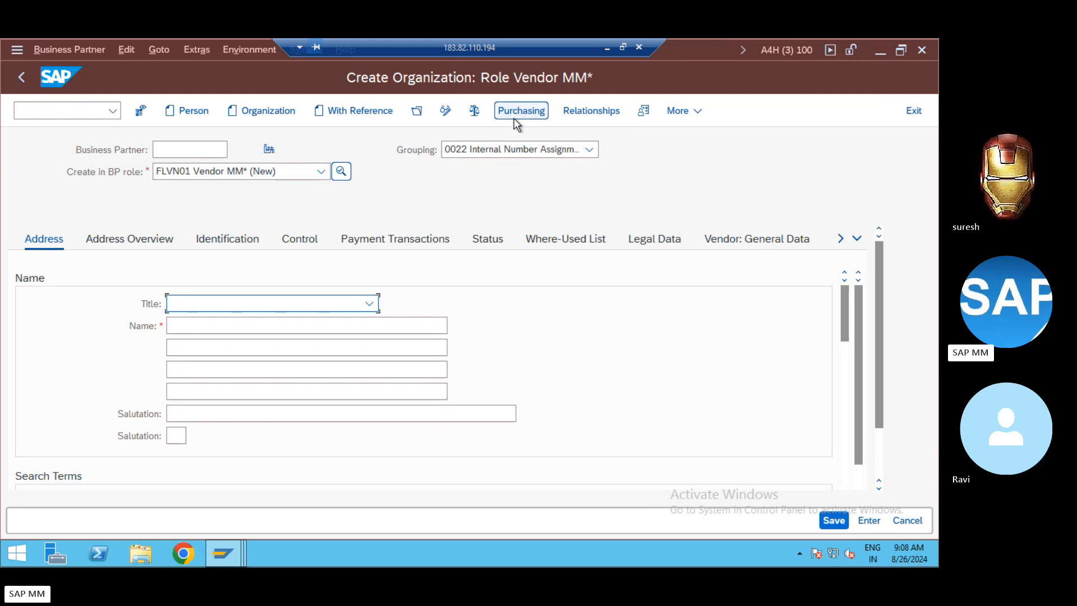
Switch the organization's BP role to FLVN00 Vendor -FI and confirm creating it in that role
click(292, 178)
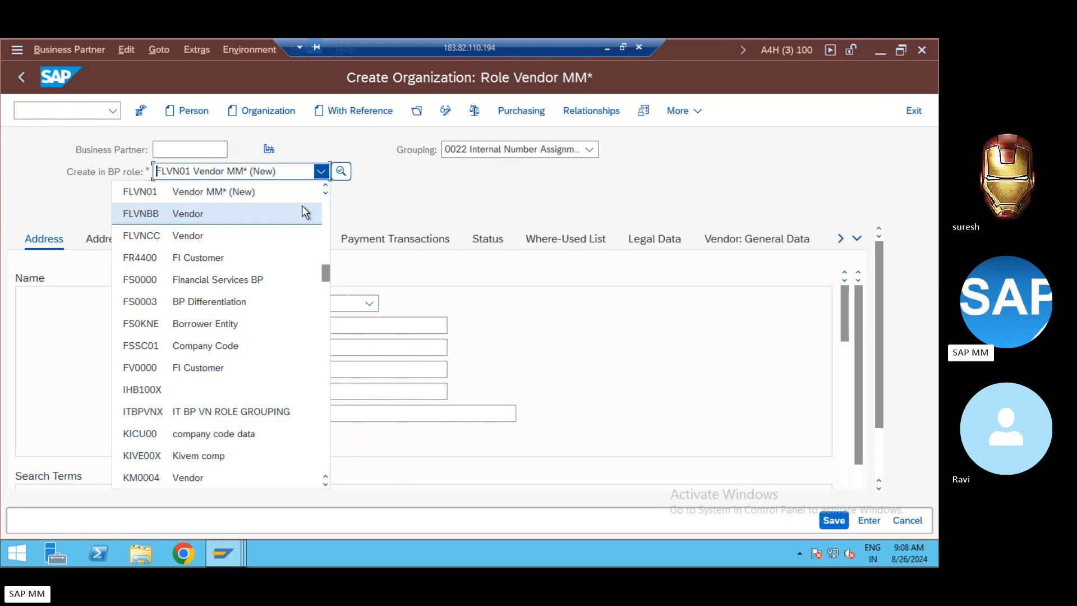
click(326, 186)
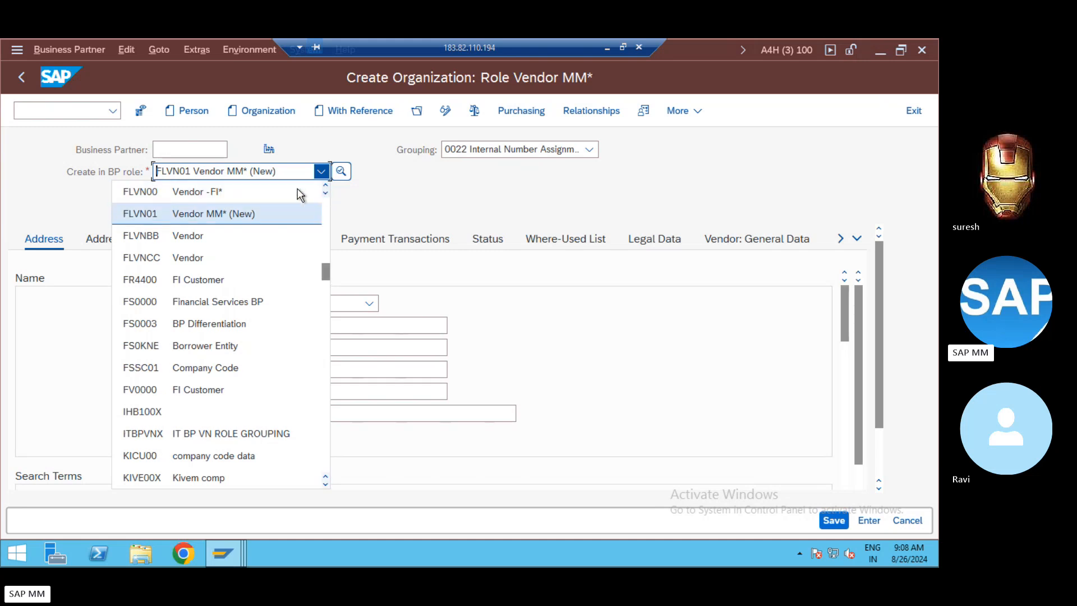
click(274, 193)
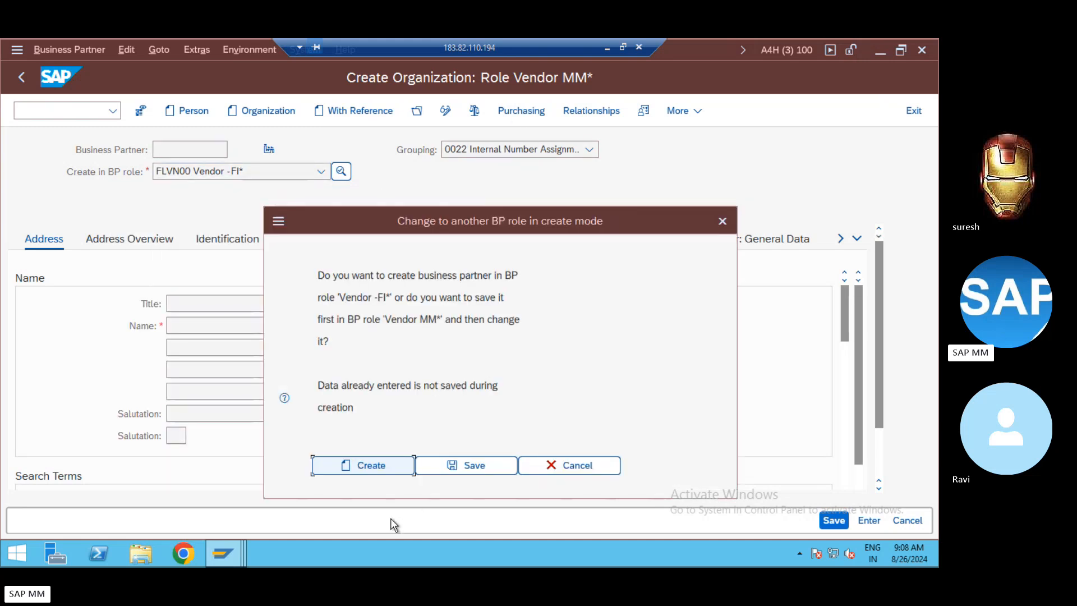
click(352, 466)
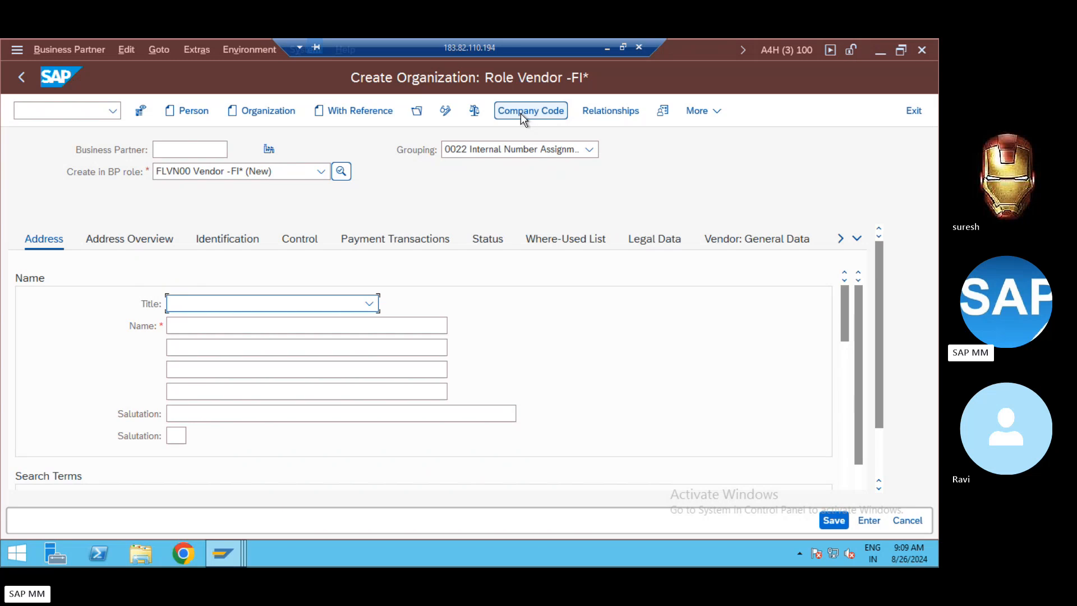
Open transaction SE16N in a new session and load table BUT000
click(85, 114)
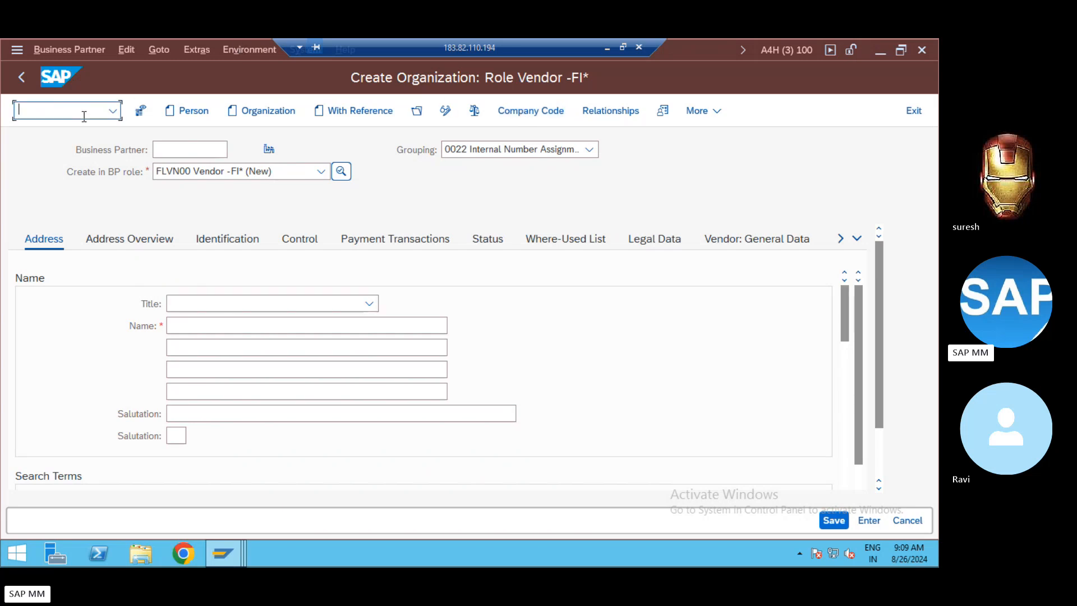
text(/ose16n)
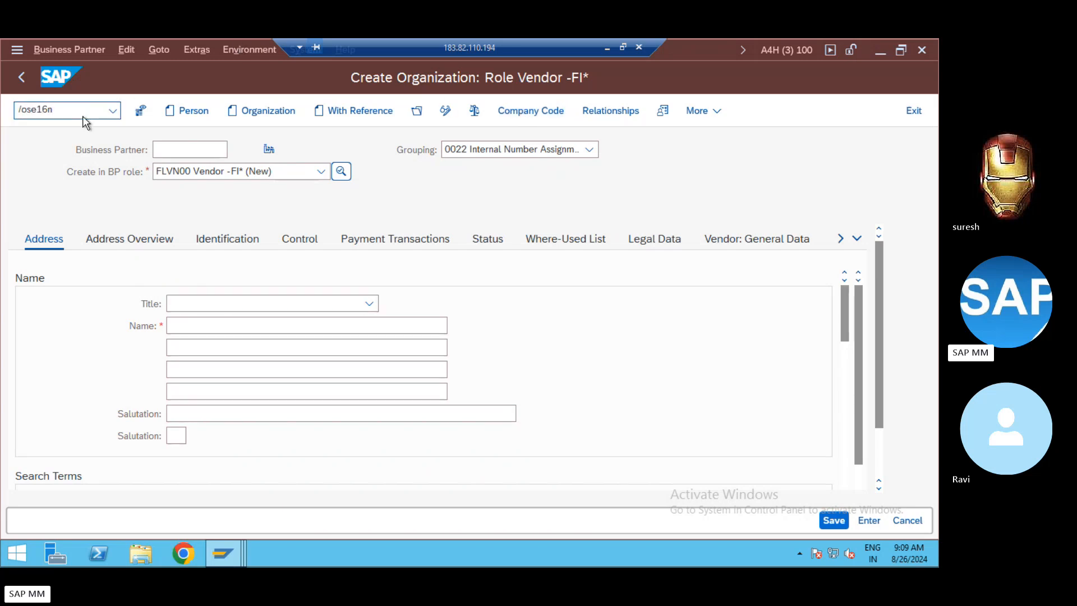
key(Return)
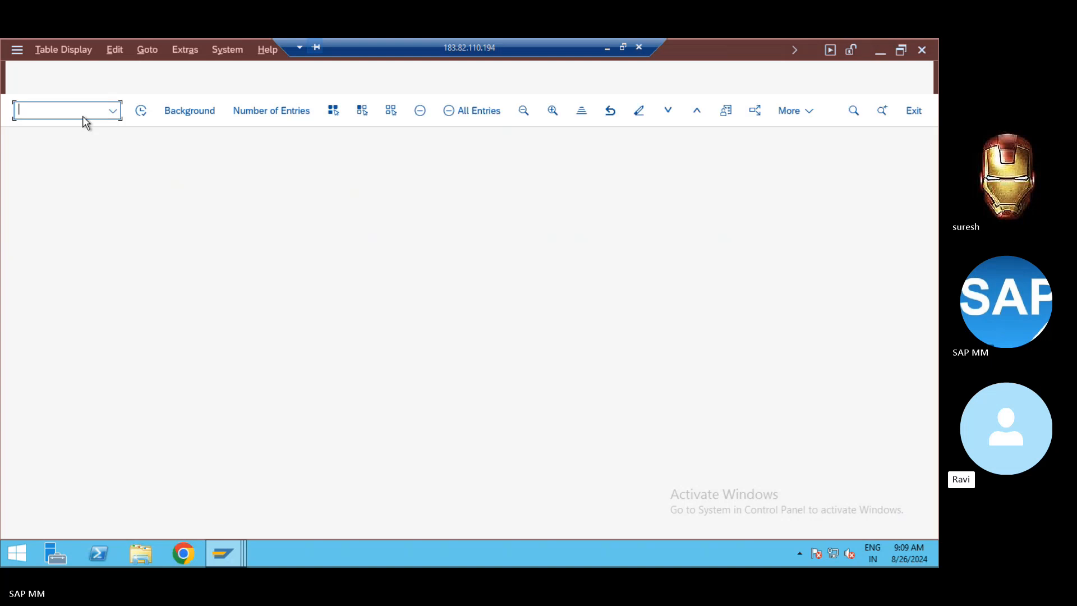
text(BUT)
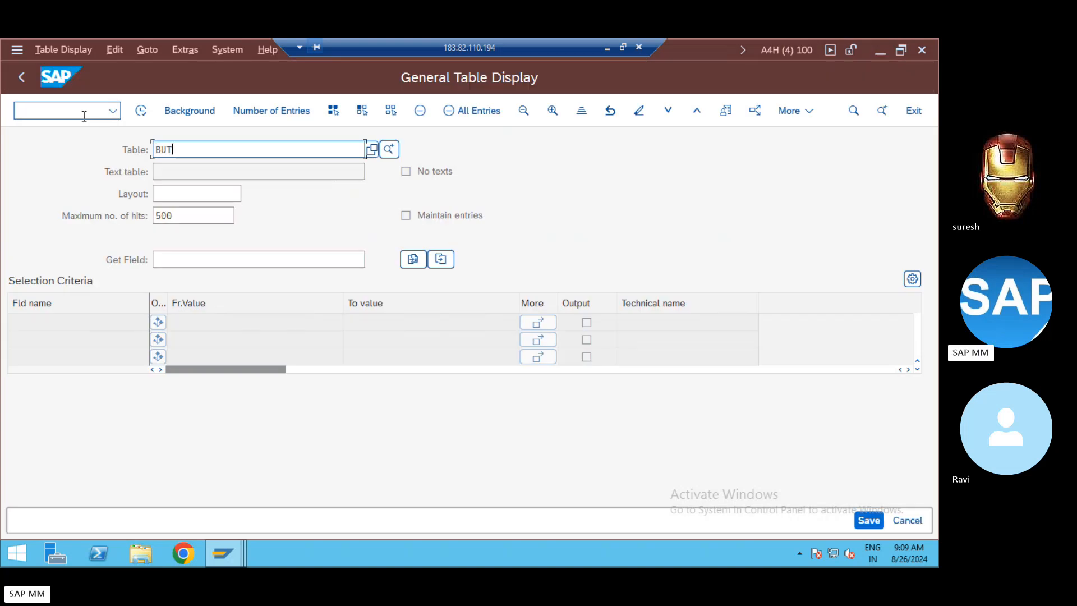
text(000)
key(Return)
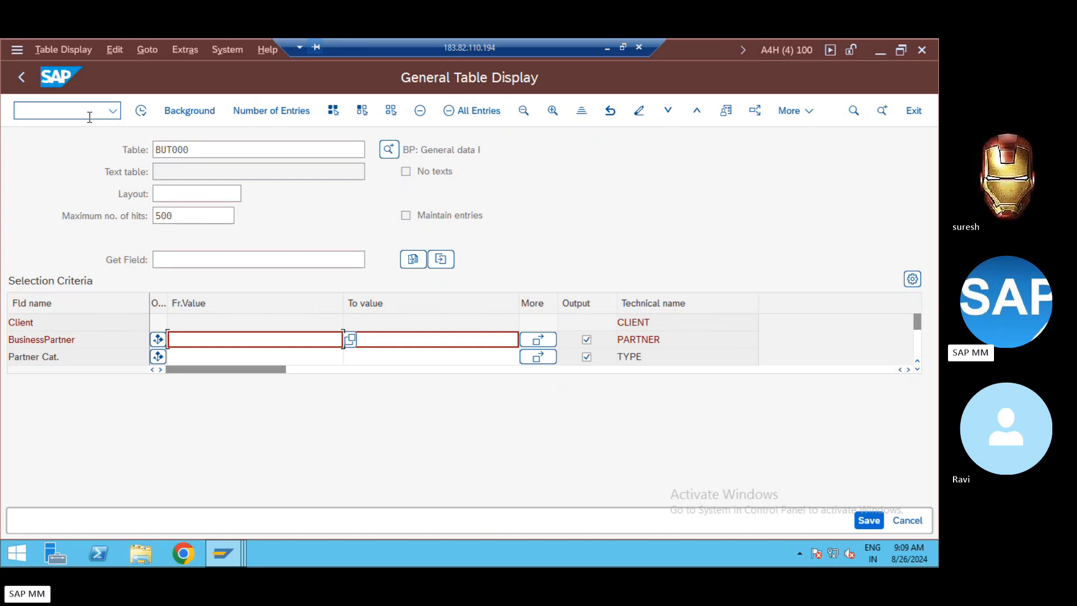
Replace the table name with BUT020 and load its selection fields
click(183, 149)
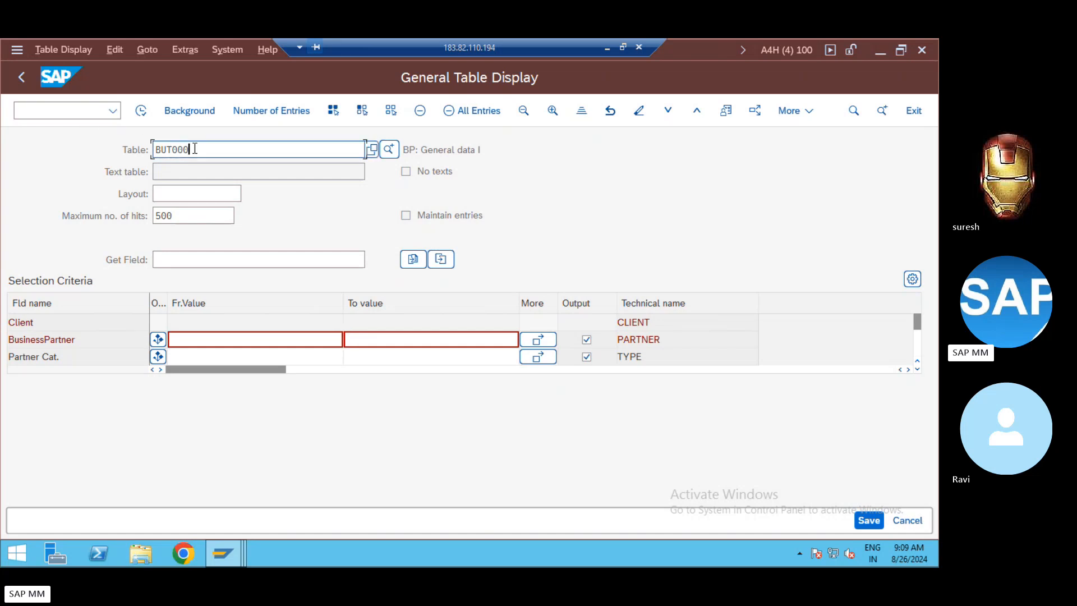
key(BackSpace)
key(BackSpace)
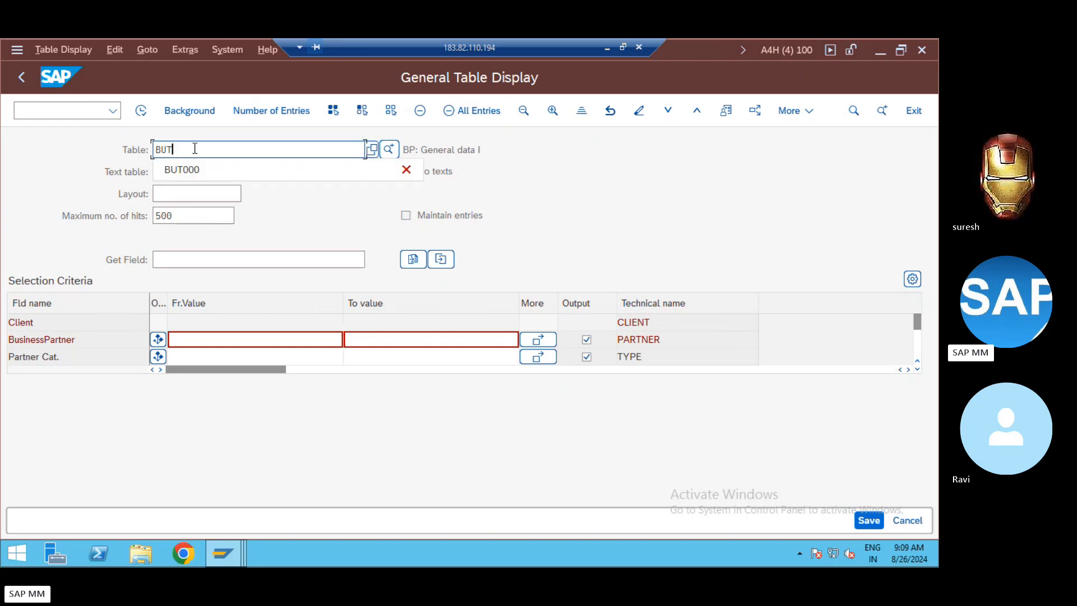
text(20)
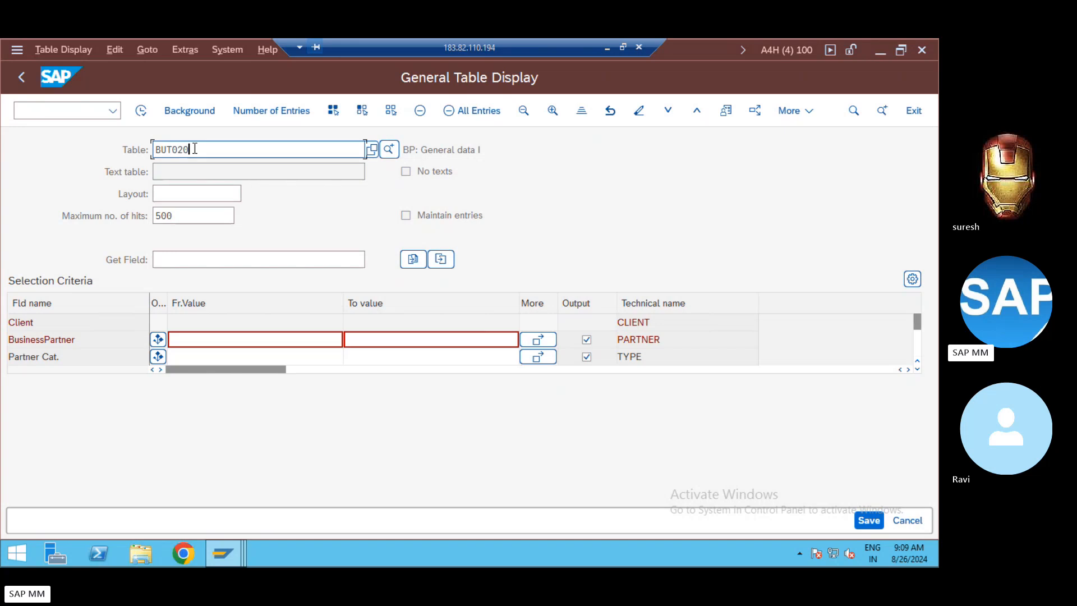
key(Return)
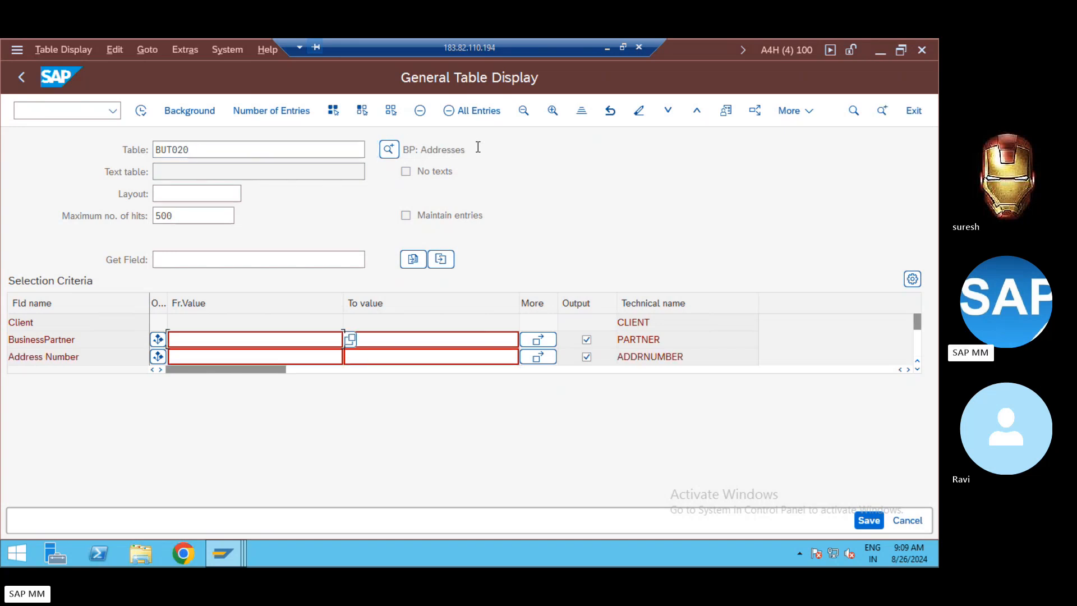
Load table BUT100 in the table display to look at its description and fields
click(250, 147)
key(BackSpace)
key(BackSpace)
key(BackSpace)
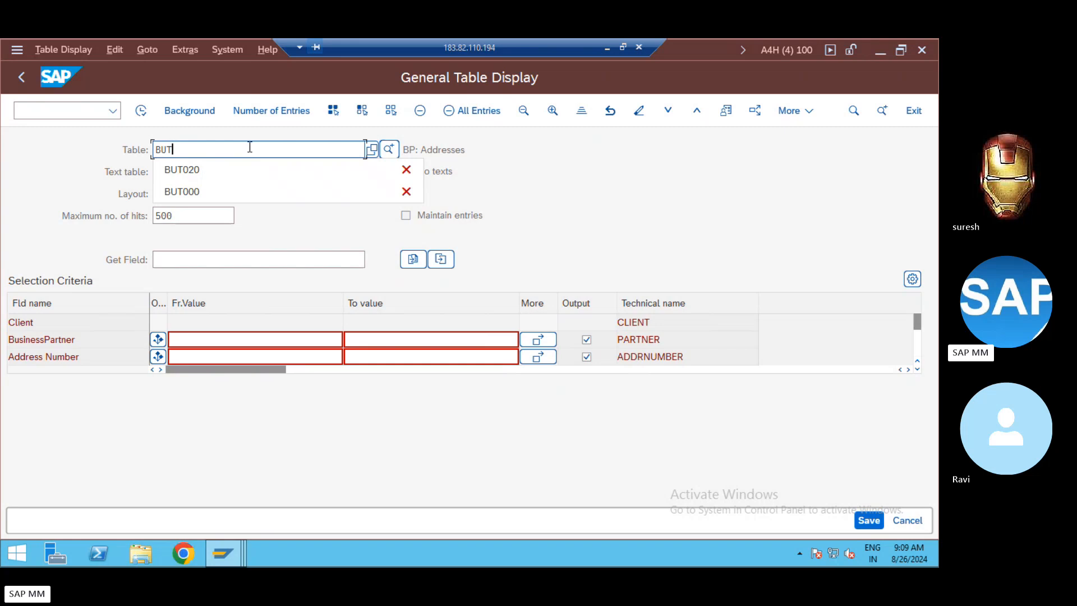
text(T100)
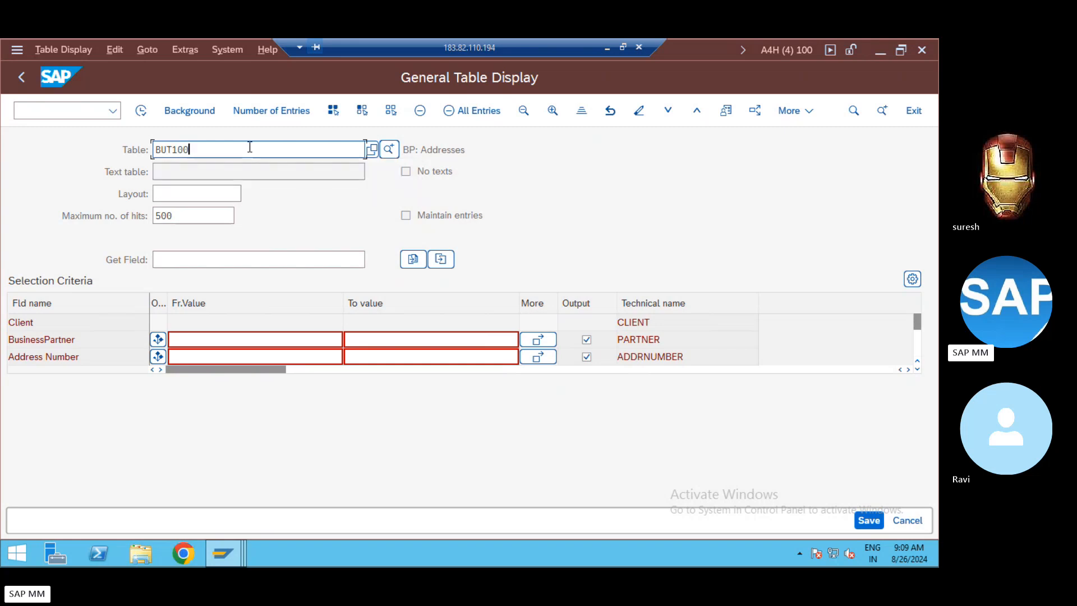
key(Return)
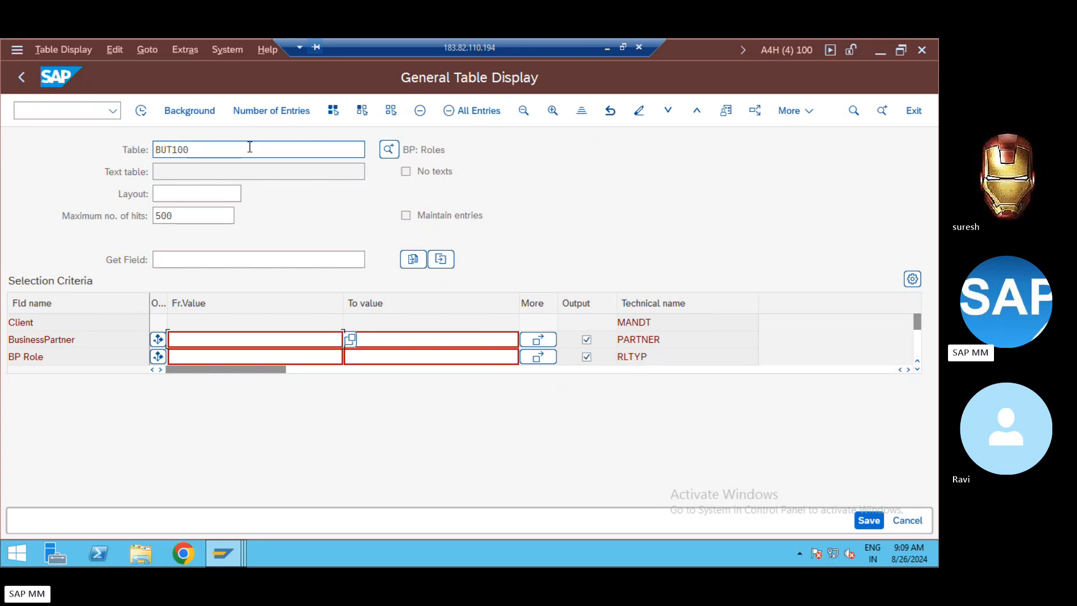
Load the supplier master table LFA1 in the table display
click(249, 147)
key(BackSpace)
key(BackSpace)
key(BackSpace)
key(BackSpace)
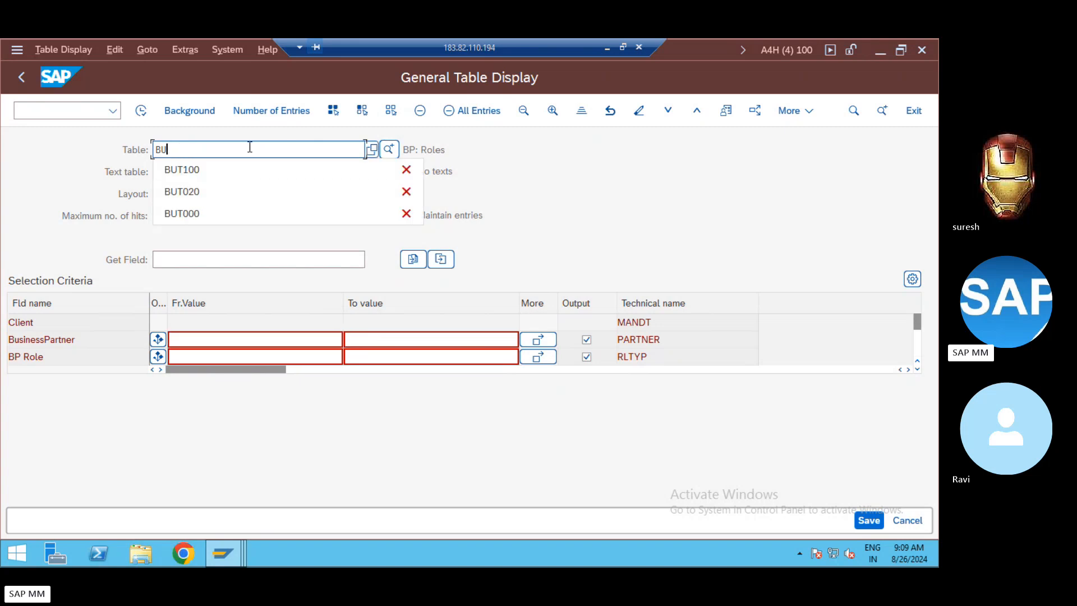
key(BackSpace)
key(BackSpace)
text(LFA)
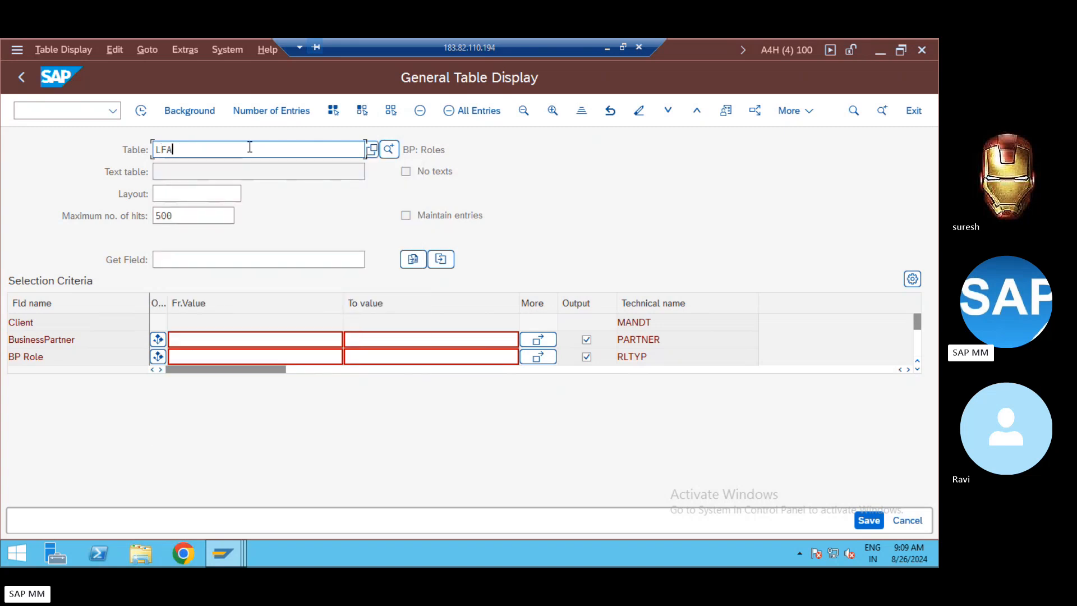
text(1)
key(Return)
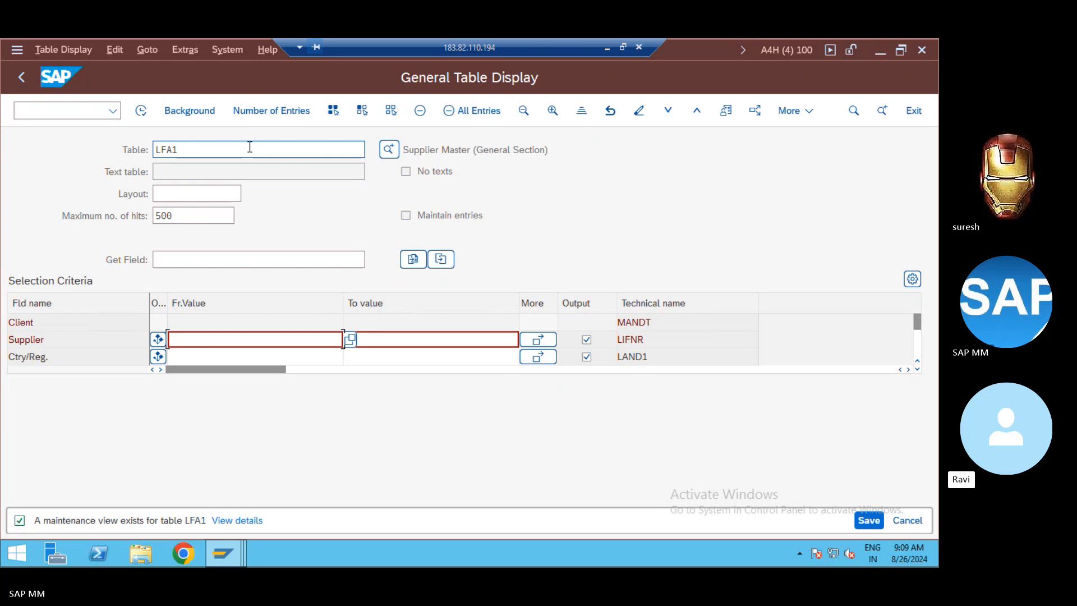
Try to load a table named LFAB1
click(249, 147)
key(BackSpace)
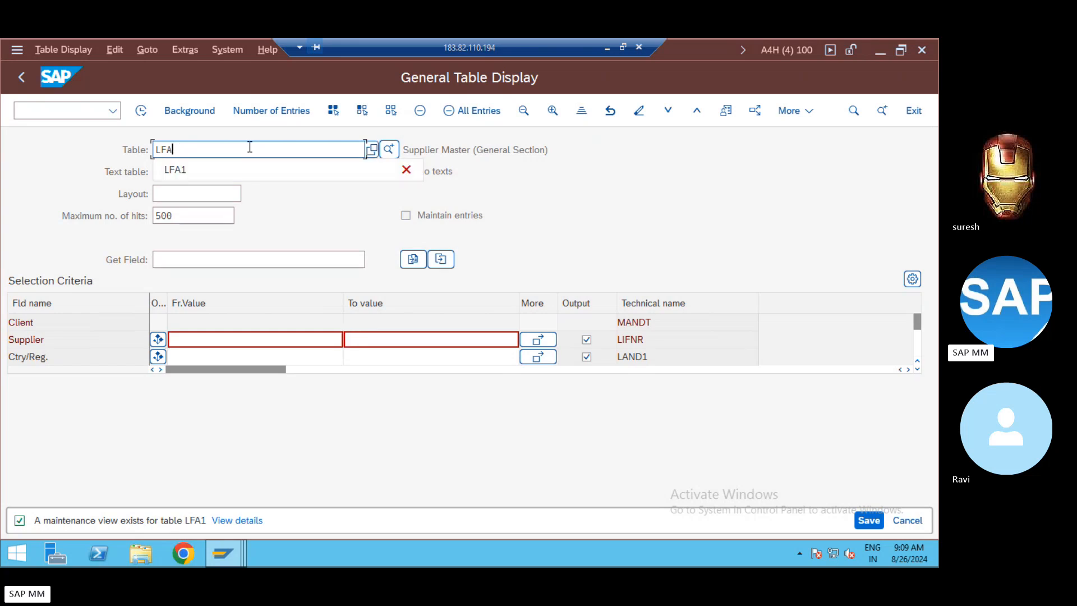
text(B1)
key(Return)
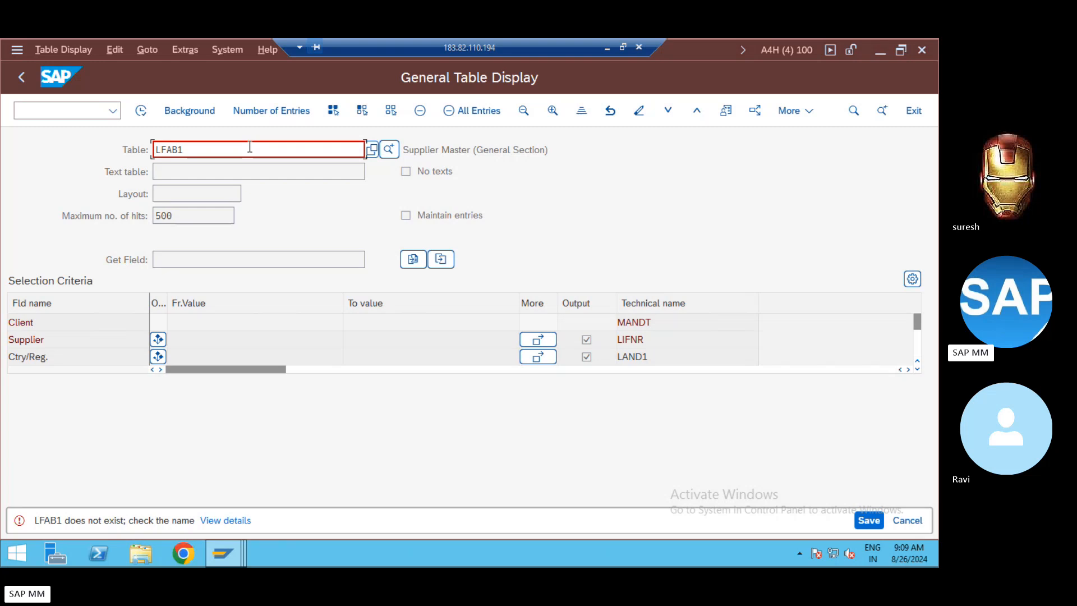
Load the customer master table KNA1 in the table display
key(BackSpace)
key(BackSpace)
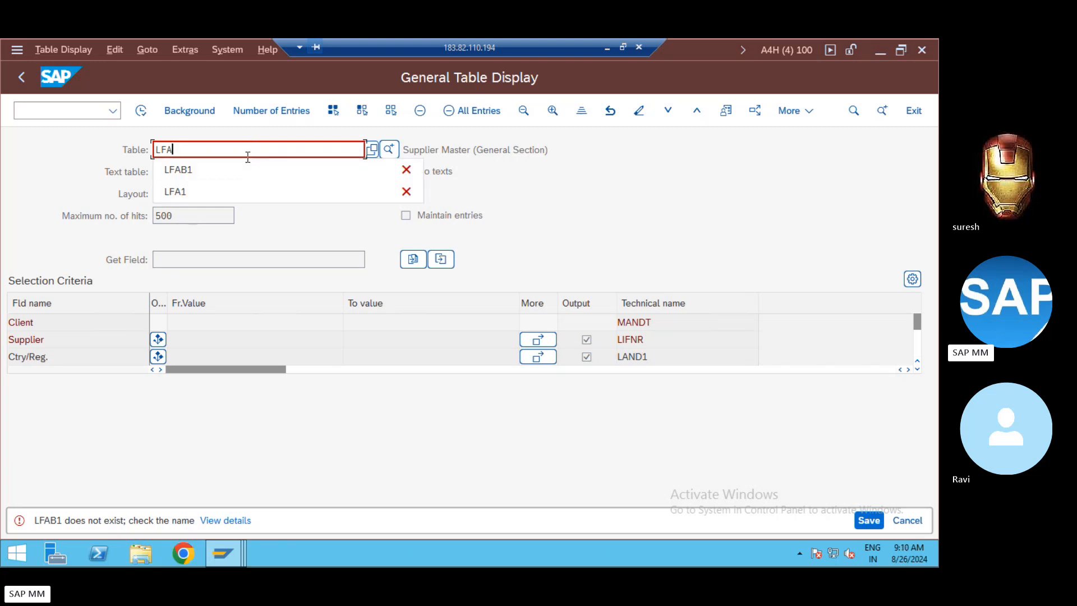
key(BackSpace)
key(BackSpace)
text(KNA1)
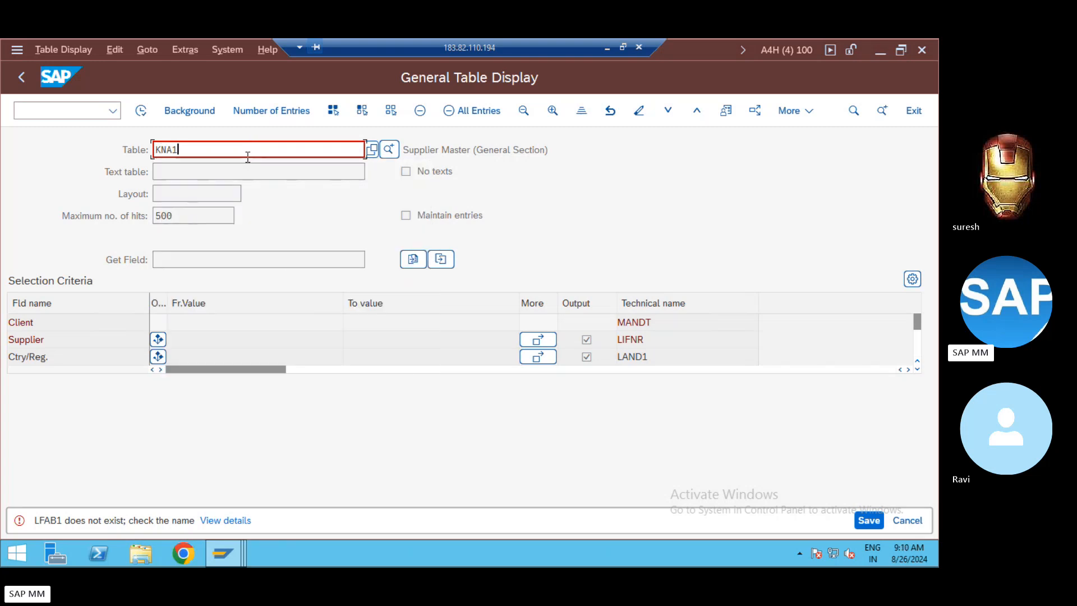
key(Return)
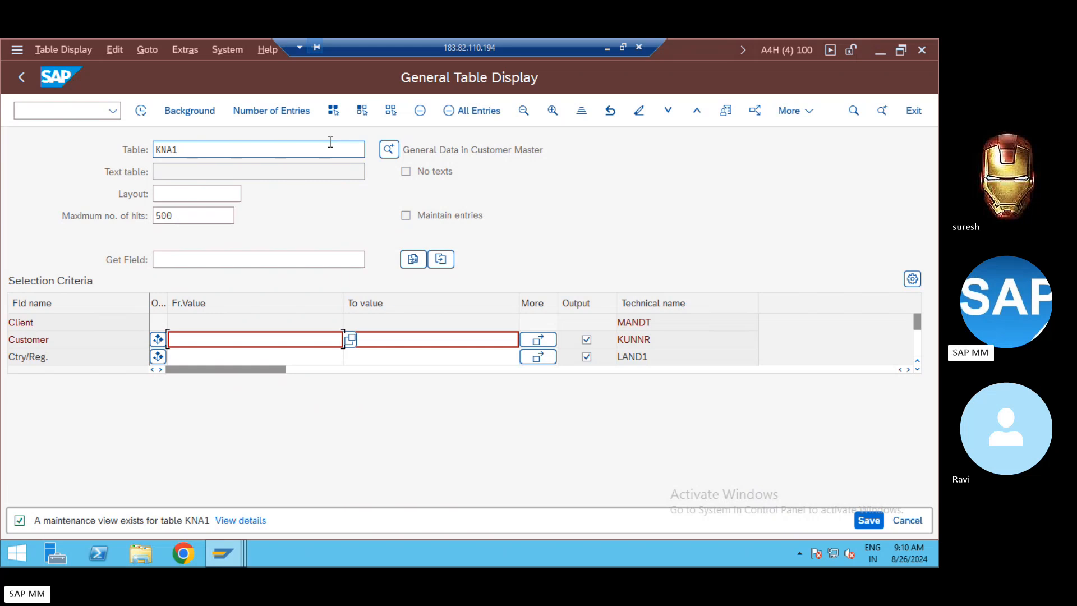
Leave the table display for the start screen, open transaction BP and start creating a person
click(65, 114)
text(/)
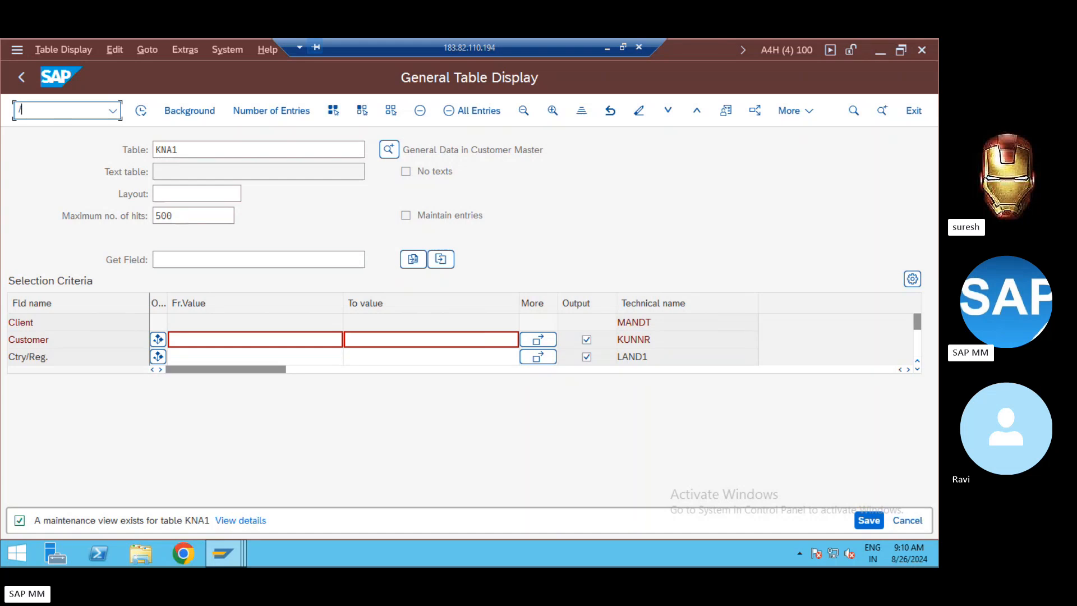
text(n)
key(Return)
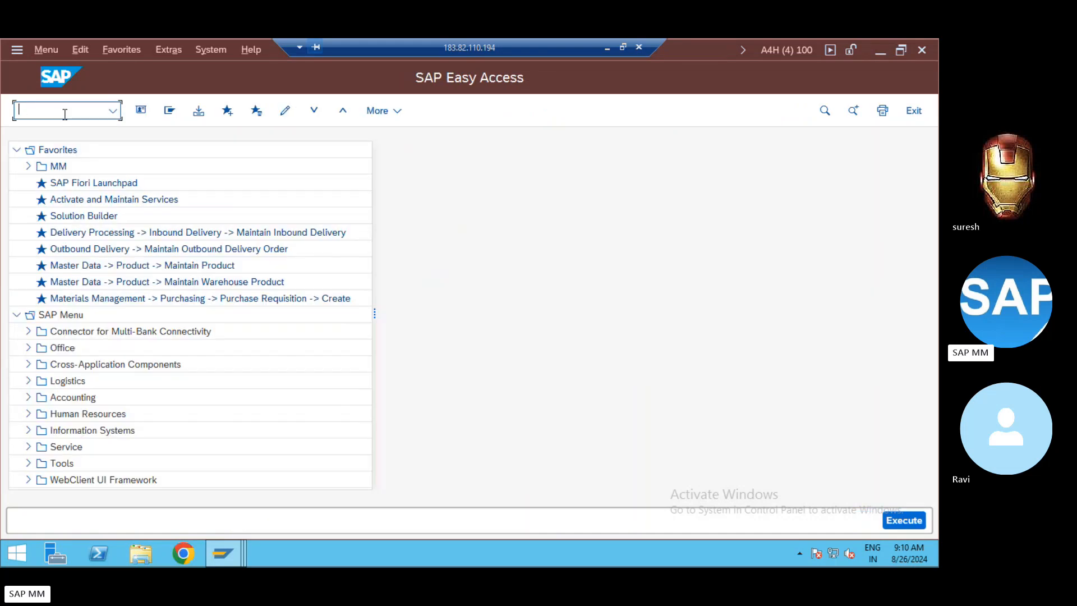
text(BP)
key(Return)
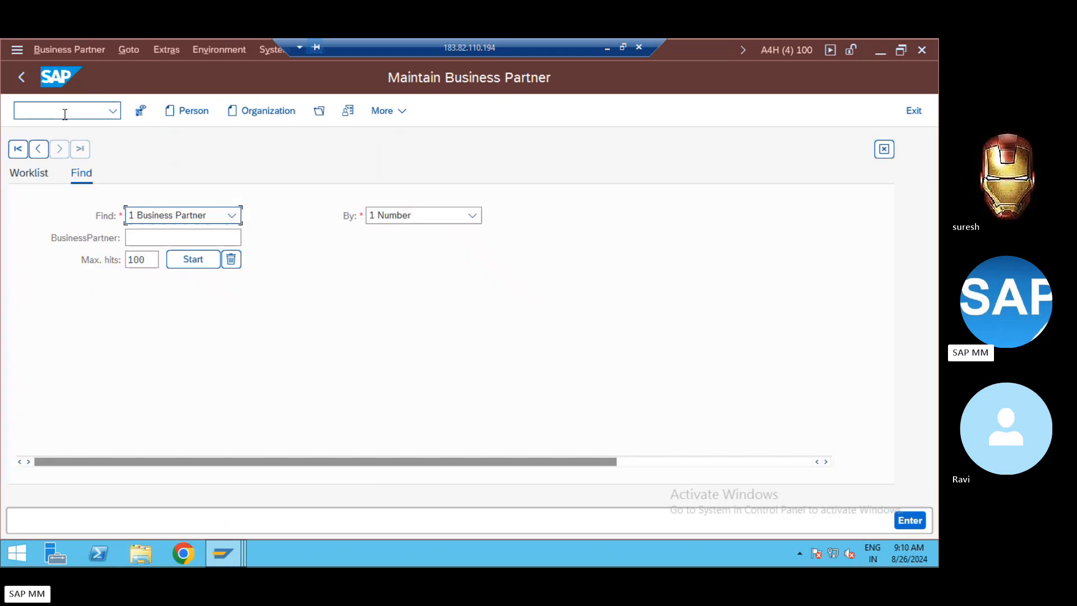
click(211, 117)
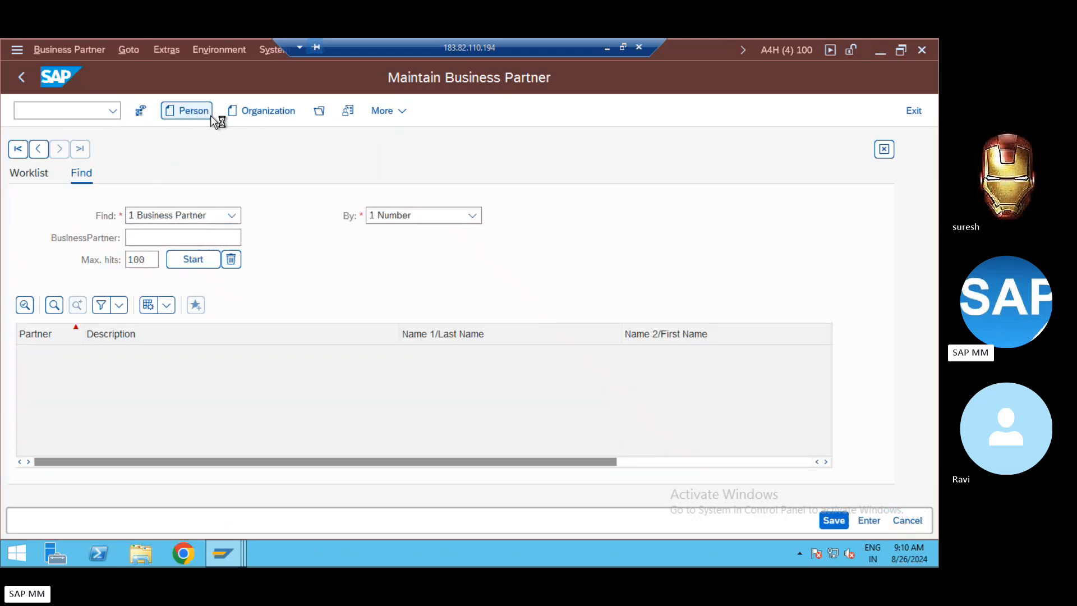
Enter AK Traders as the first name and Trader Organisation as the last name of the new person
click(226, 173)
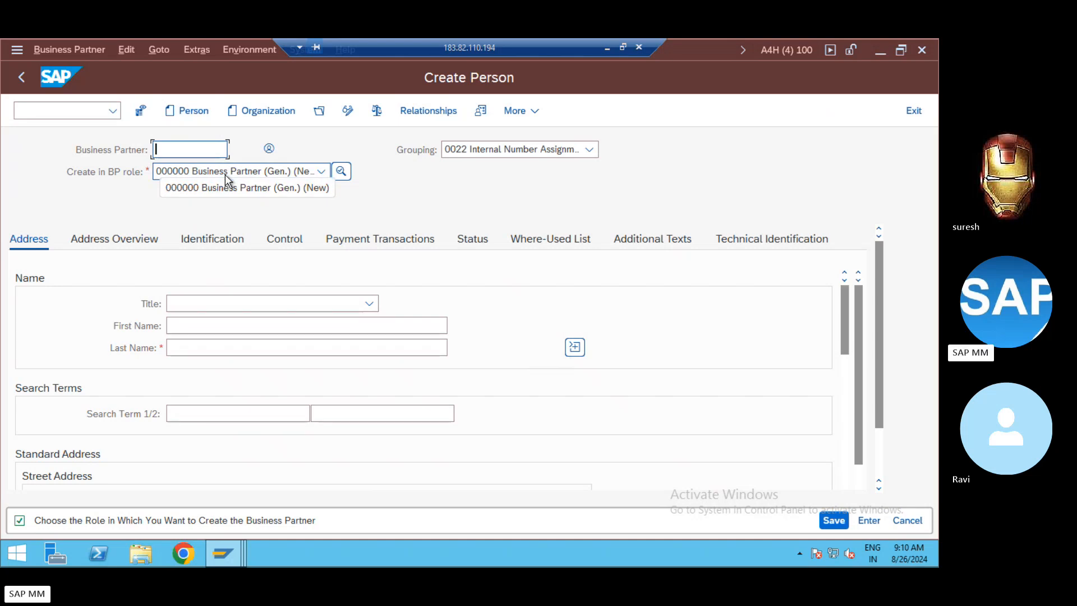
click(230, 349)
click(230, 350)
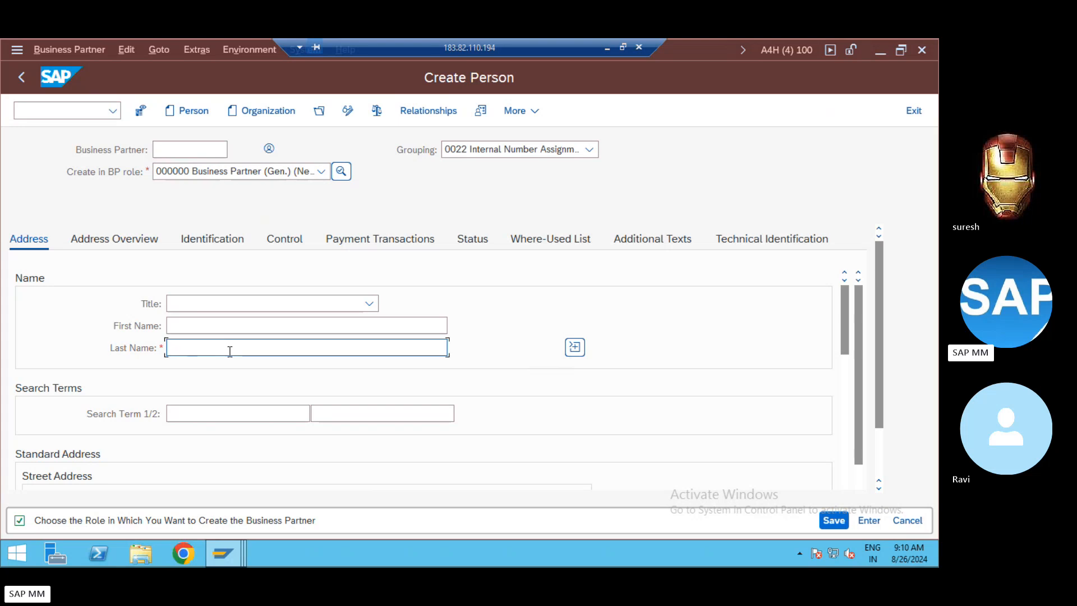
click(204, 325)
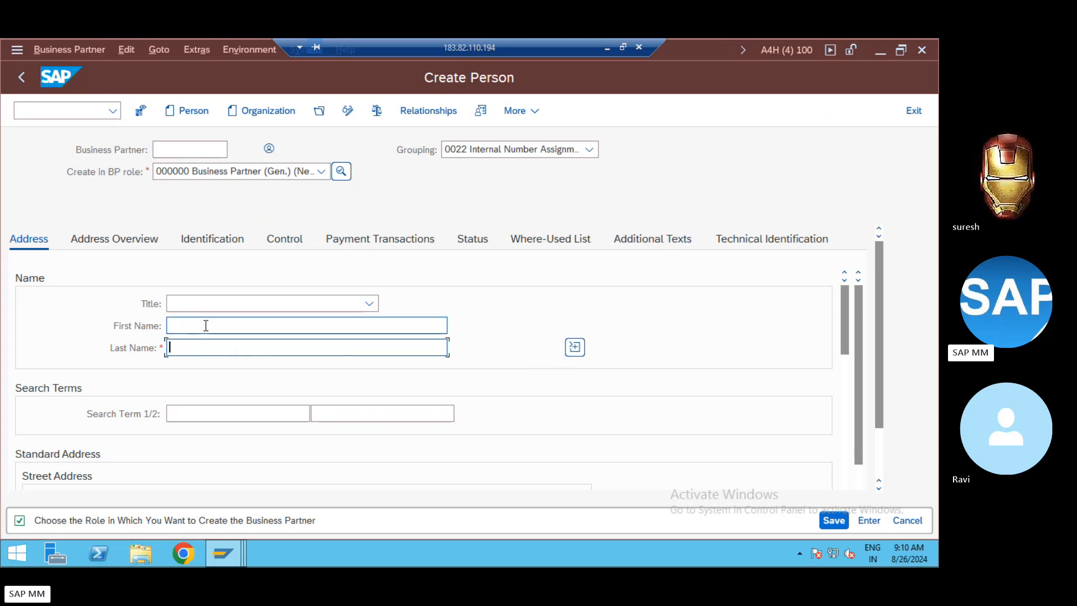
click(206, 347)
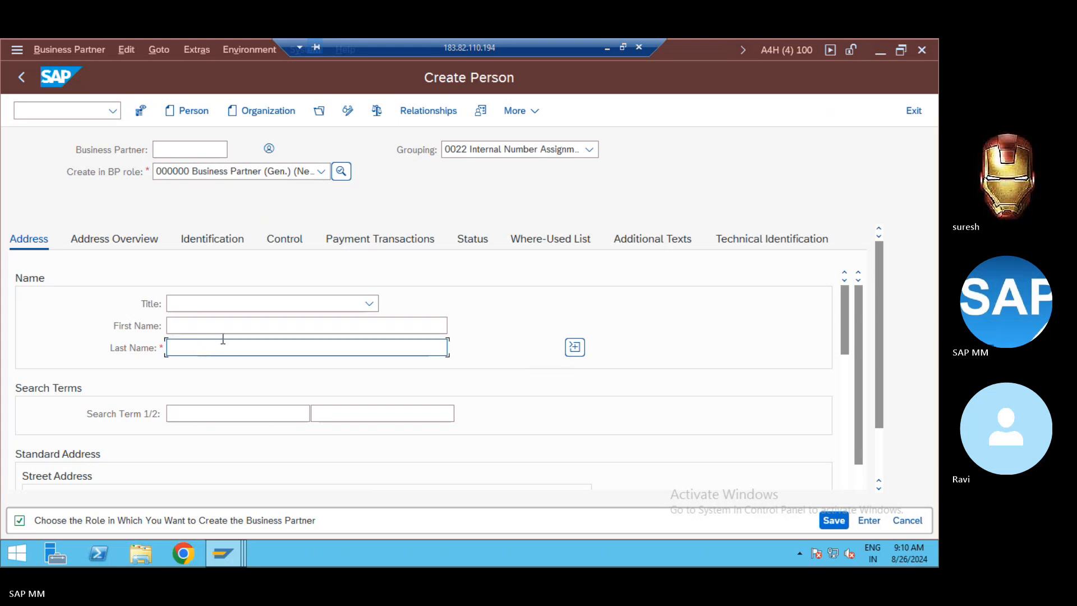
click(225, 325)
text(A)
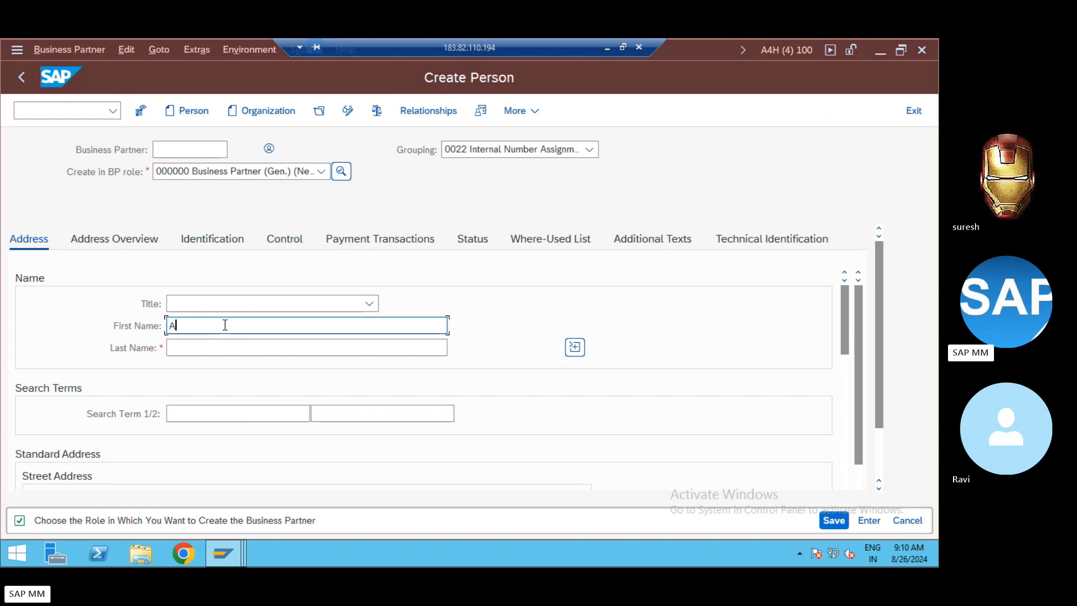
text(K Traders)
key(Tab)
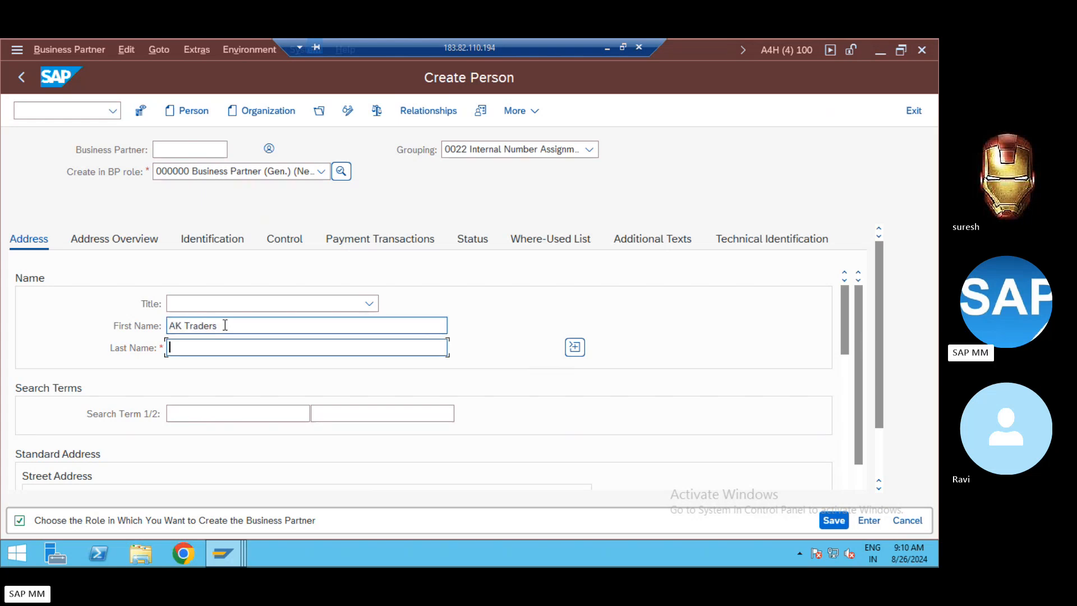
text(Trader )
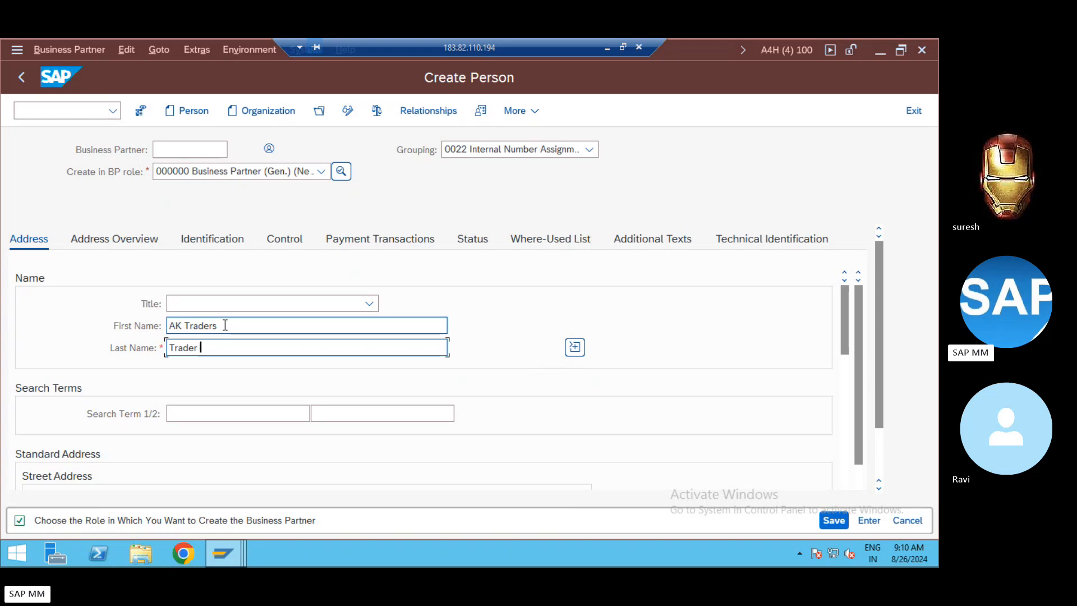
text(Organisation)
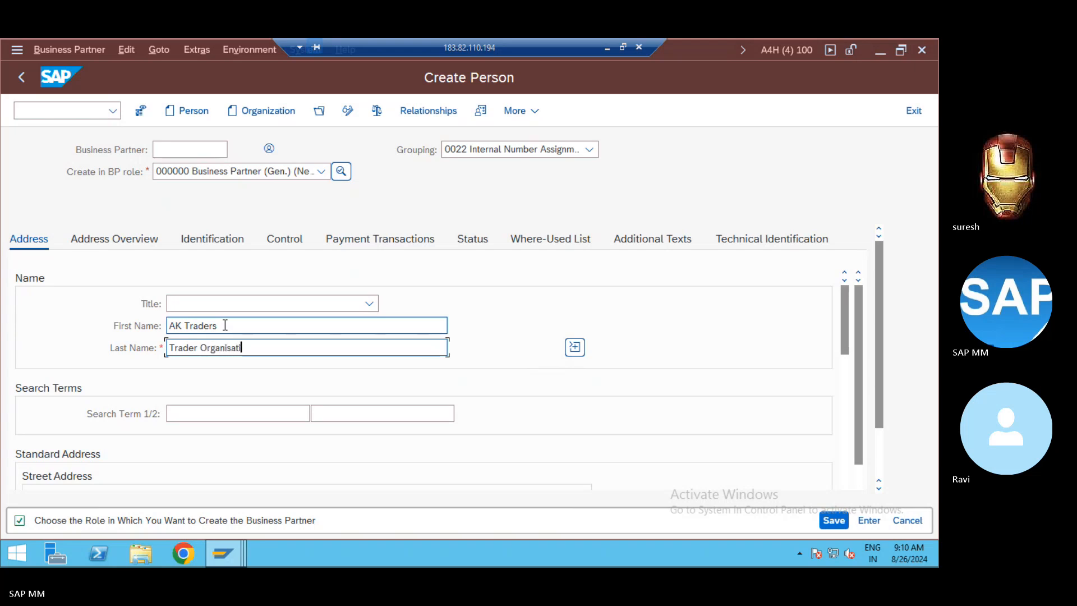
Enter Trader as the new person's first search term
click(224, 412)
text(T)
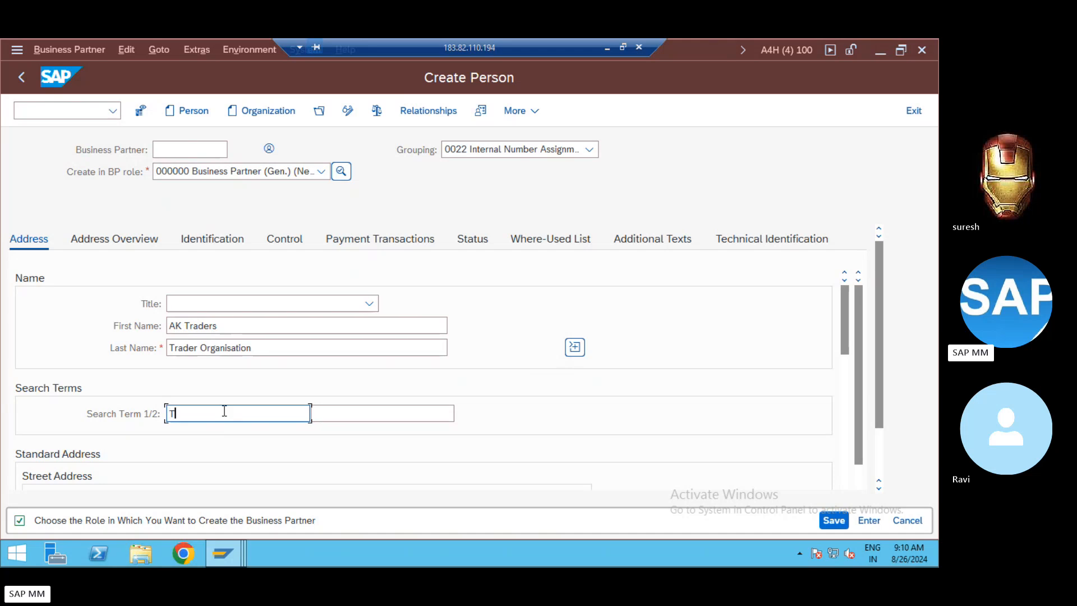
text(radr)
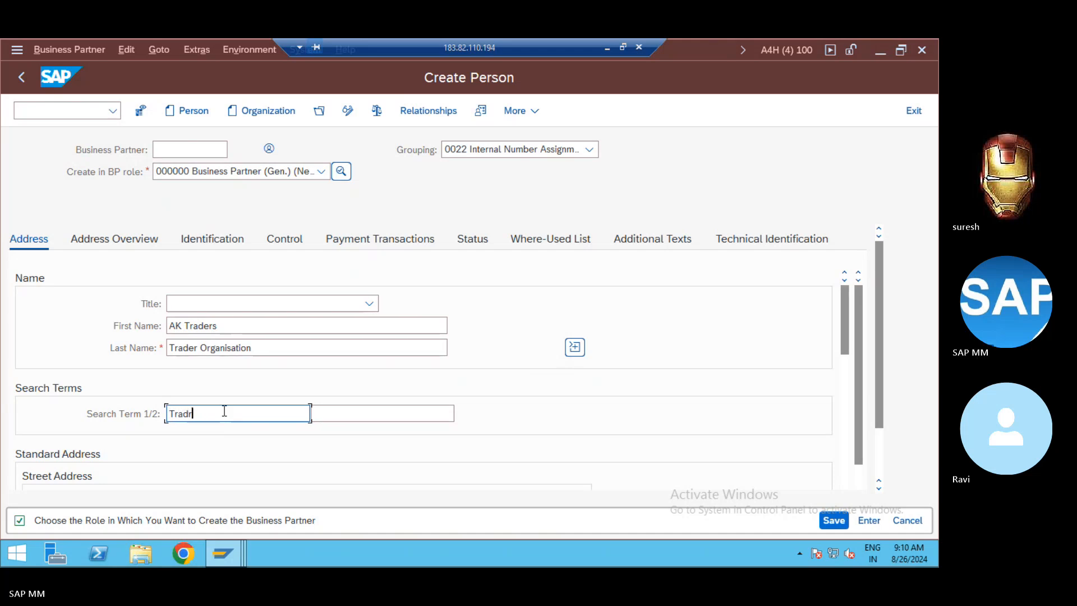
key(BackSpace)
text(e)
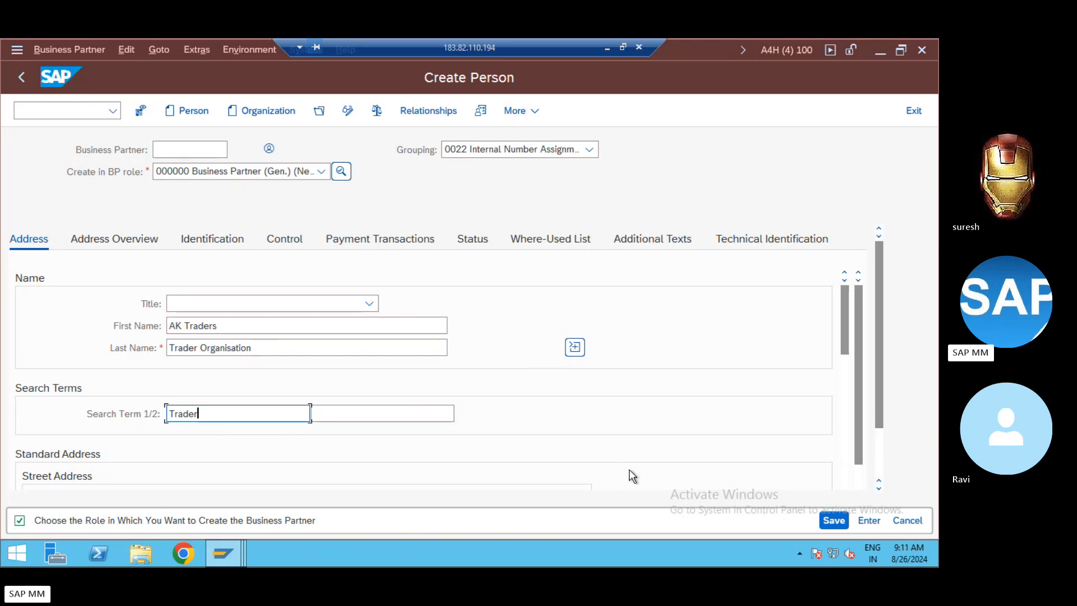
Set the country of the new person's standard street address to IN
click(881, 461)
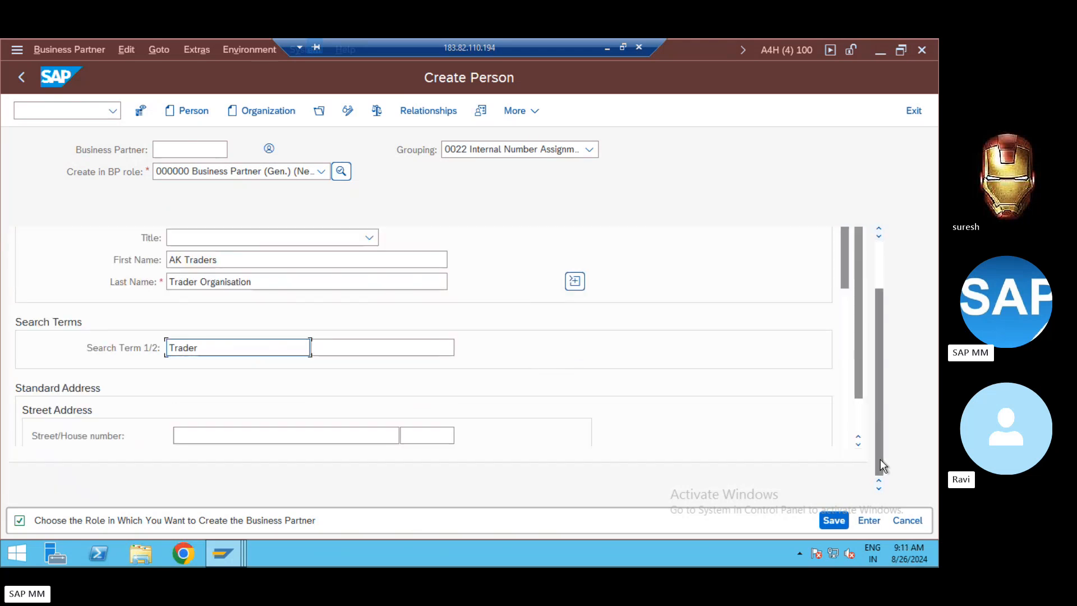
click(862, 447)
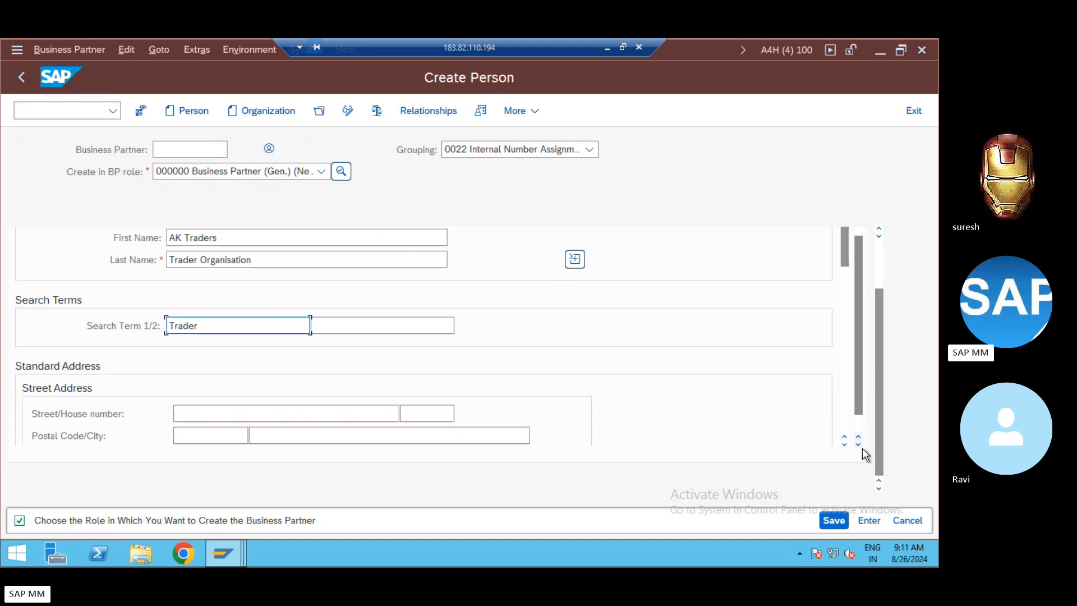
click(862, 447)
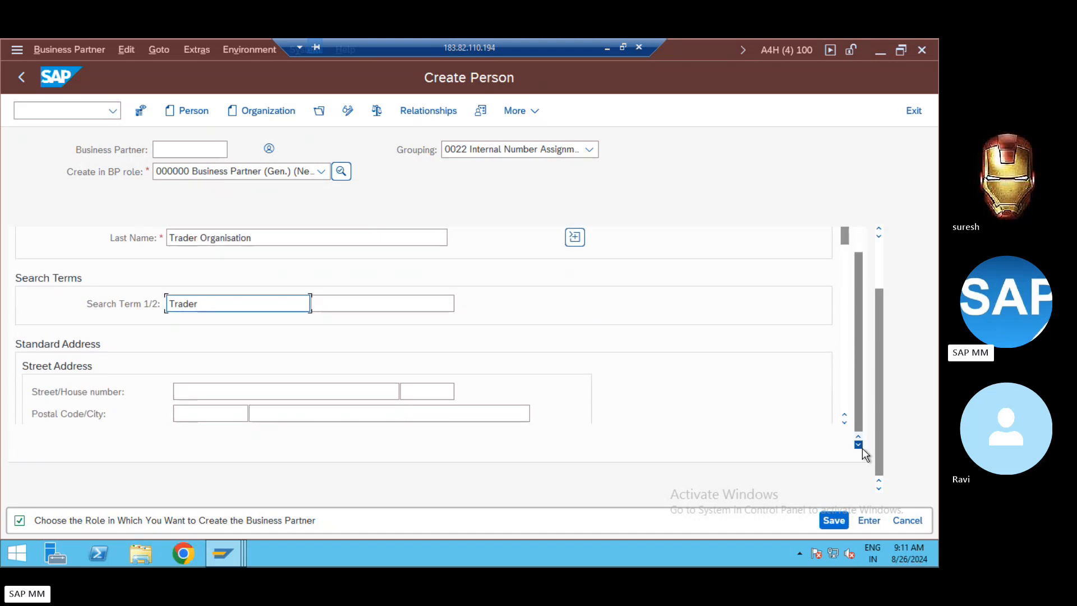
click(846, 421)
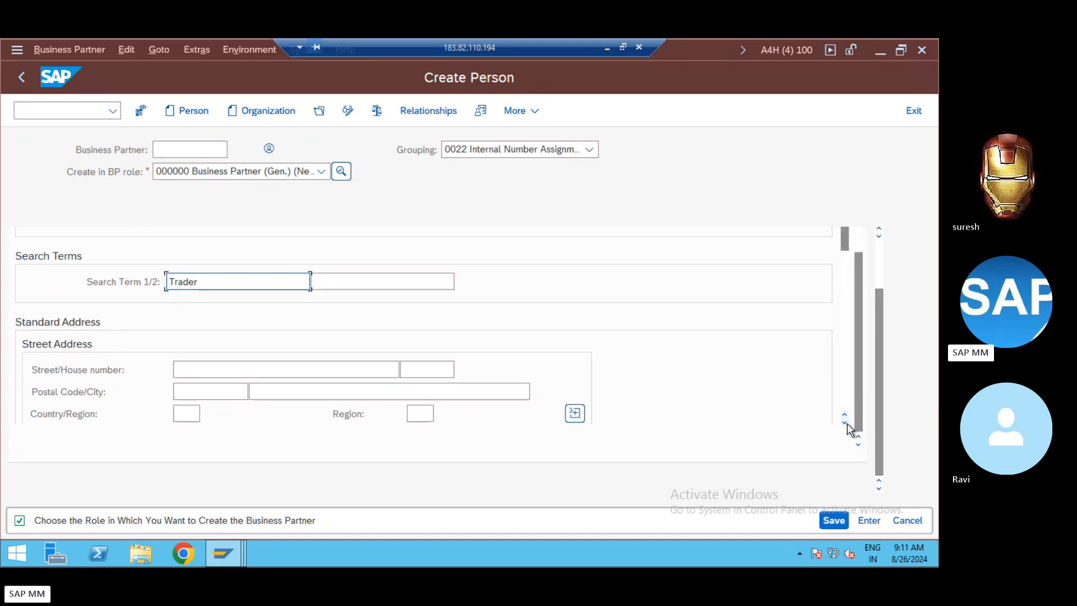
click(846, 422)
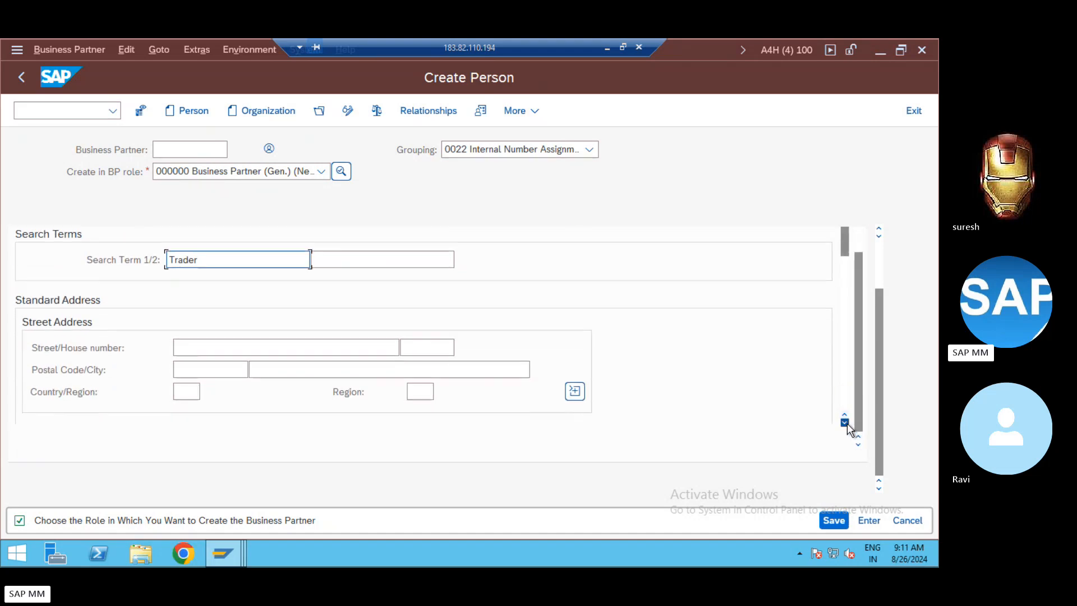
click(192, 395)
text(IN)
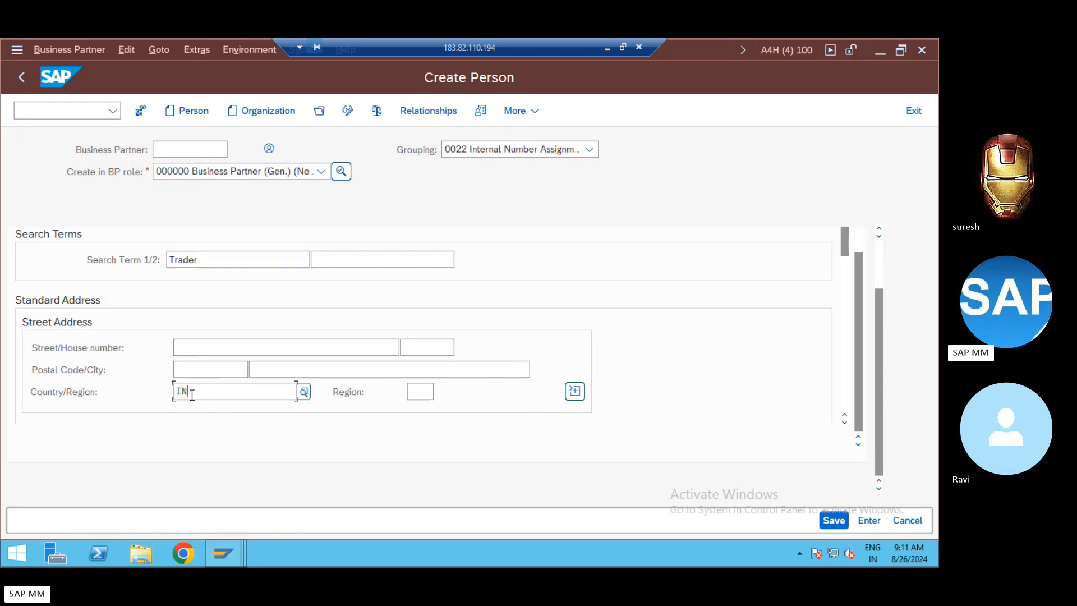
click(201, 449)
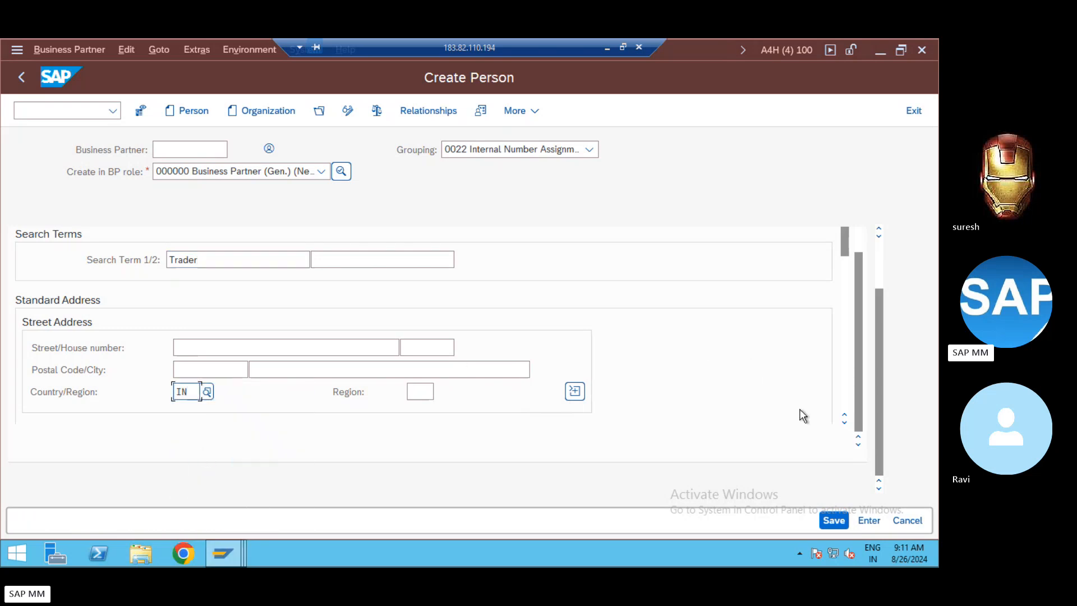
Bring the communication fields of the new person's address data into view
scroll(844, 424, down, 5)
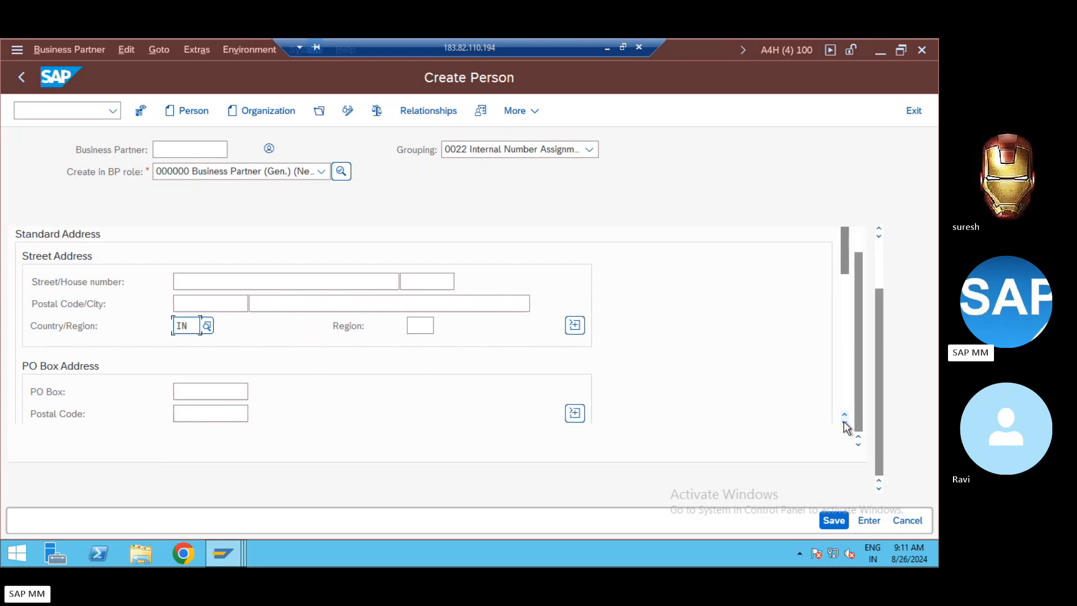
scroll(846, 425, down, 8)
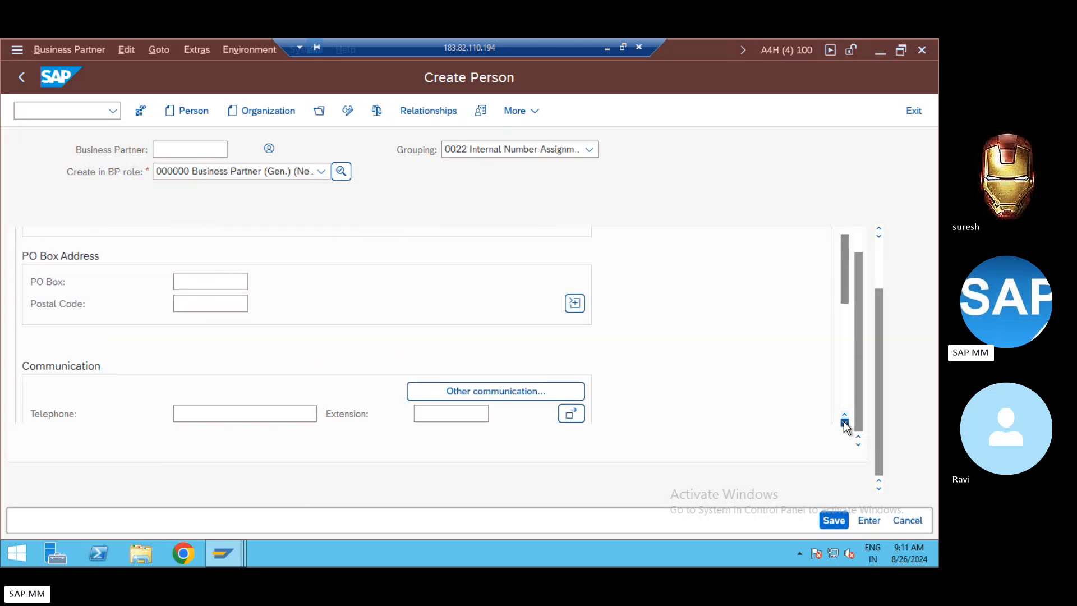
scroll(843, 422, down, 2)
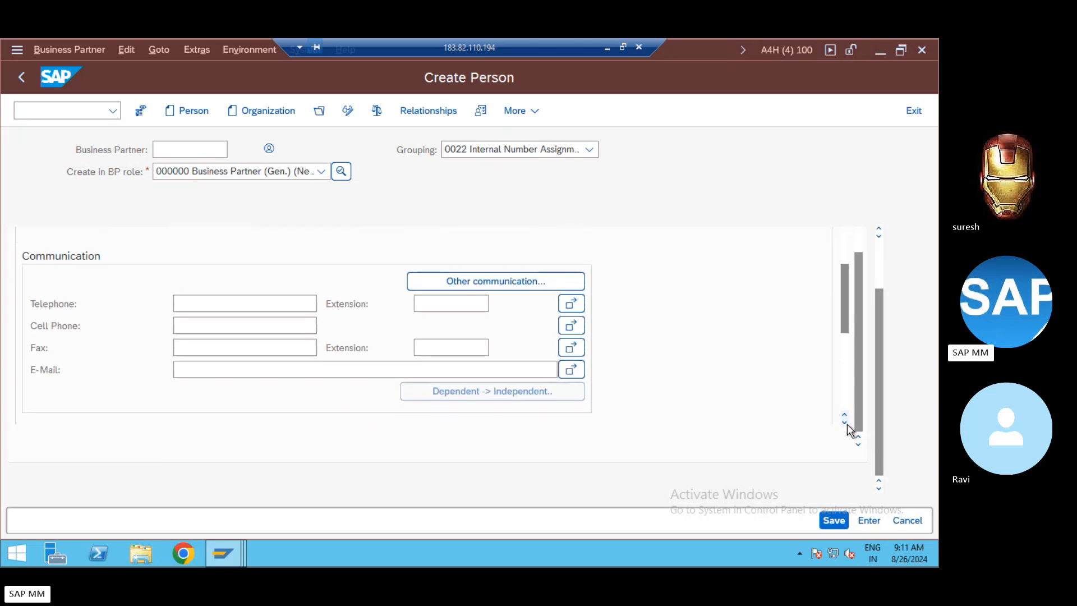
Review the search term, standard address and communication fields in the new person's address data
scroll(847, 424, down, 6)
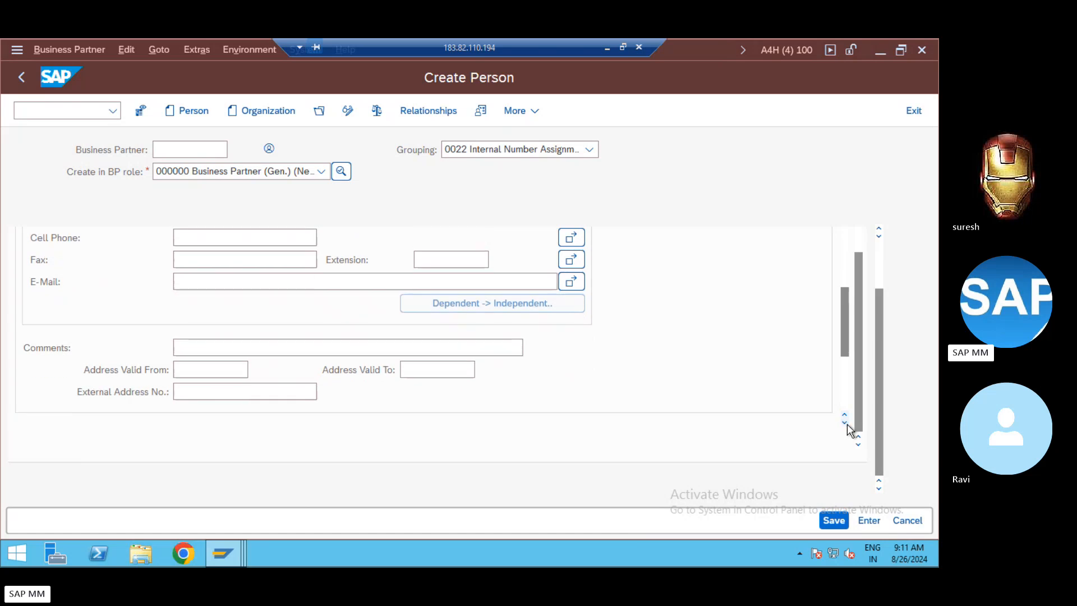
scroll(847, 424, down, 6)
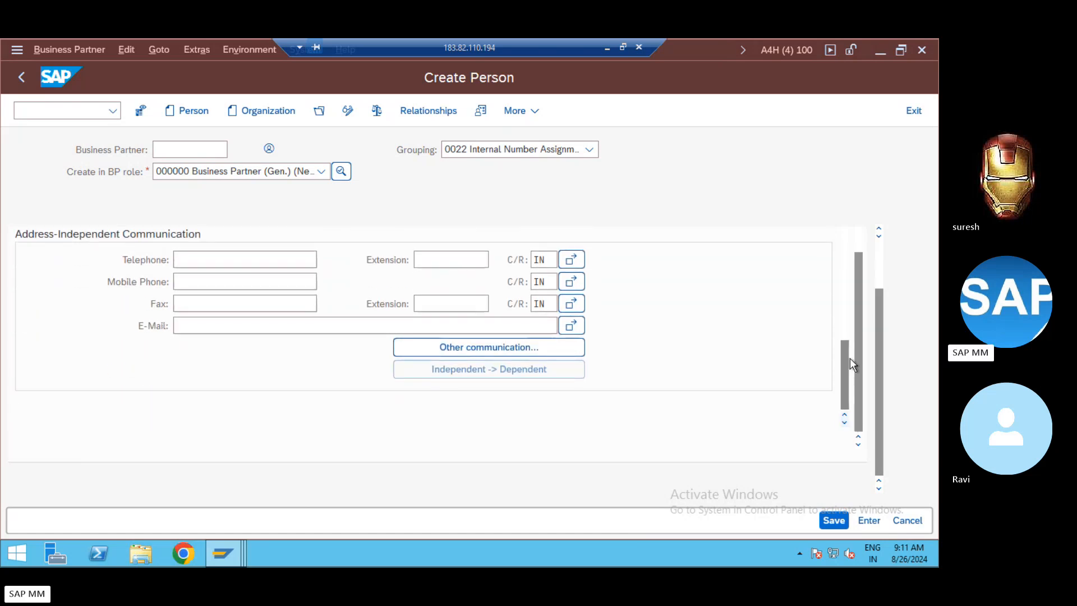
click(846, 323)
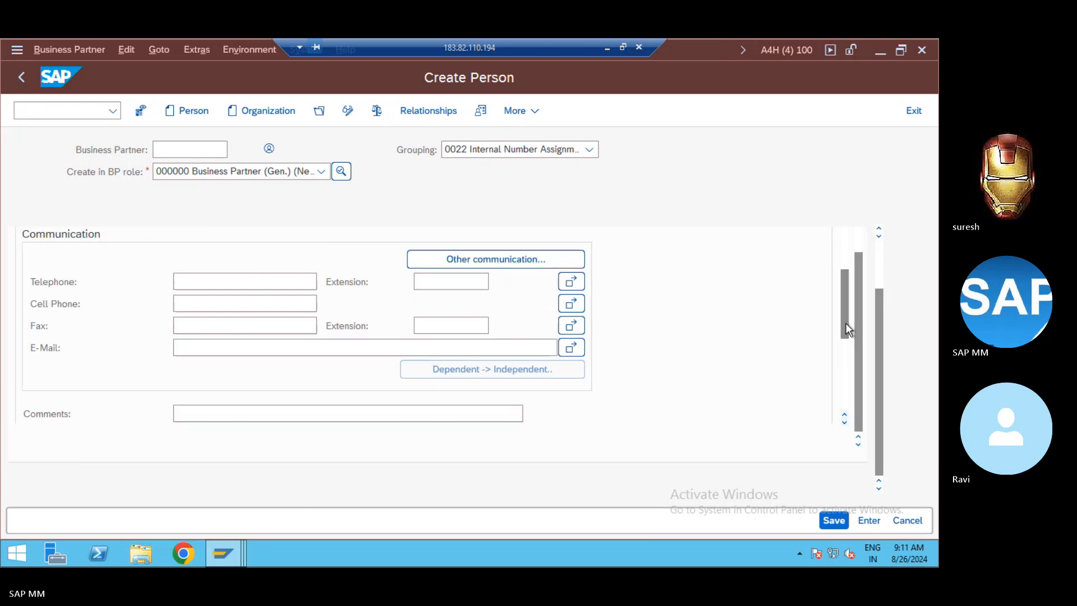
click(844, 263)
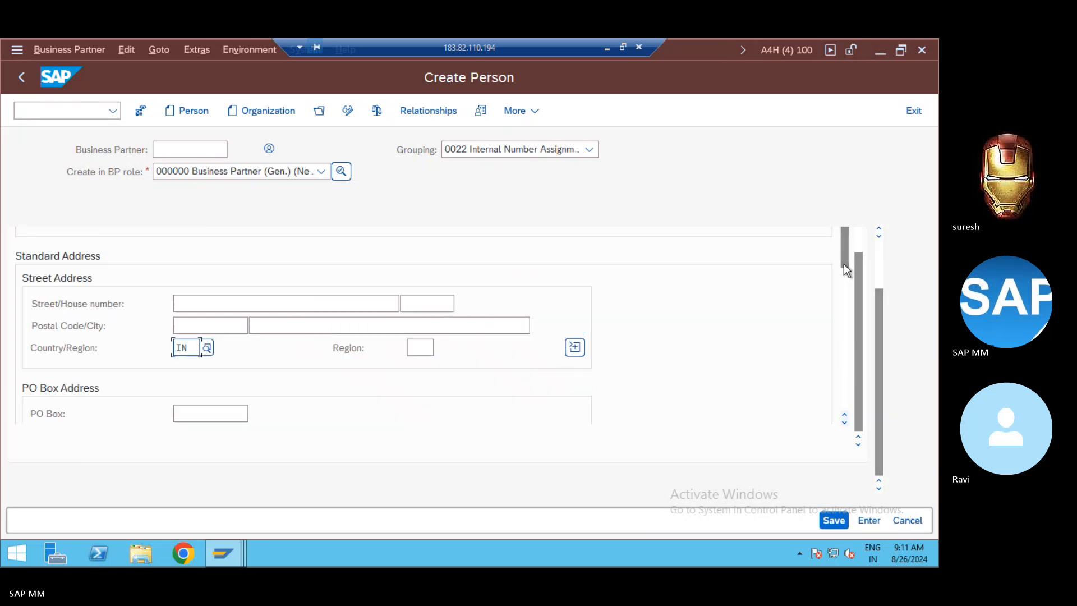
click(860, 247)
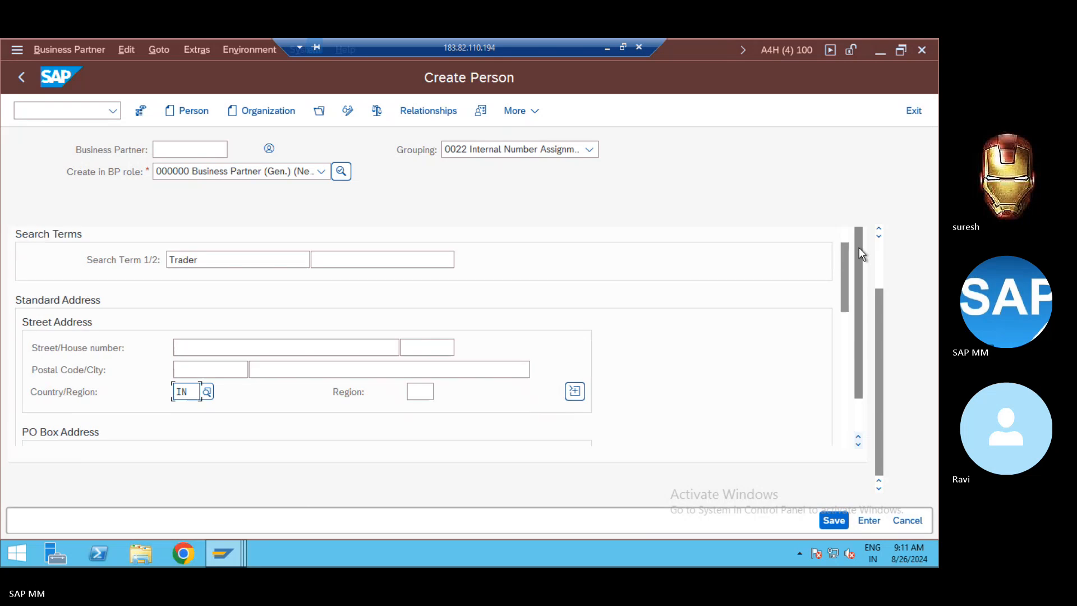
click(877, 274)
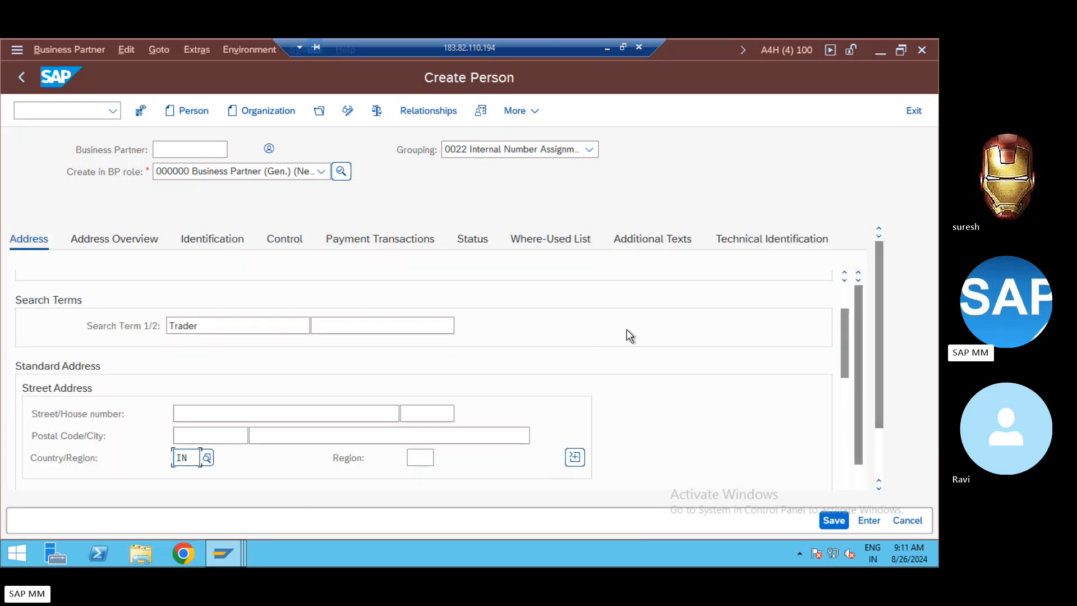
Examine the person's address overview, identification, control, payment transactions and status data, including the selectable BP types
click(110, 242)
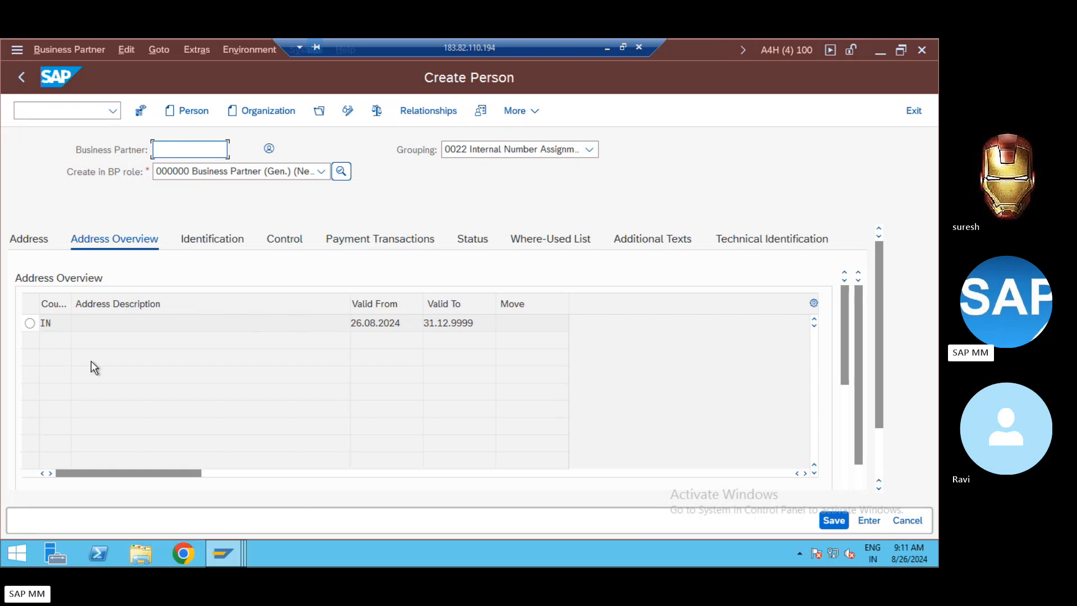
click(217, 240)
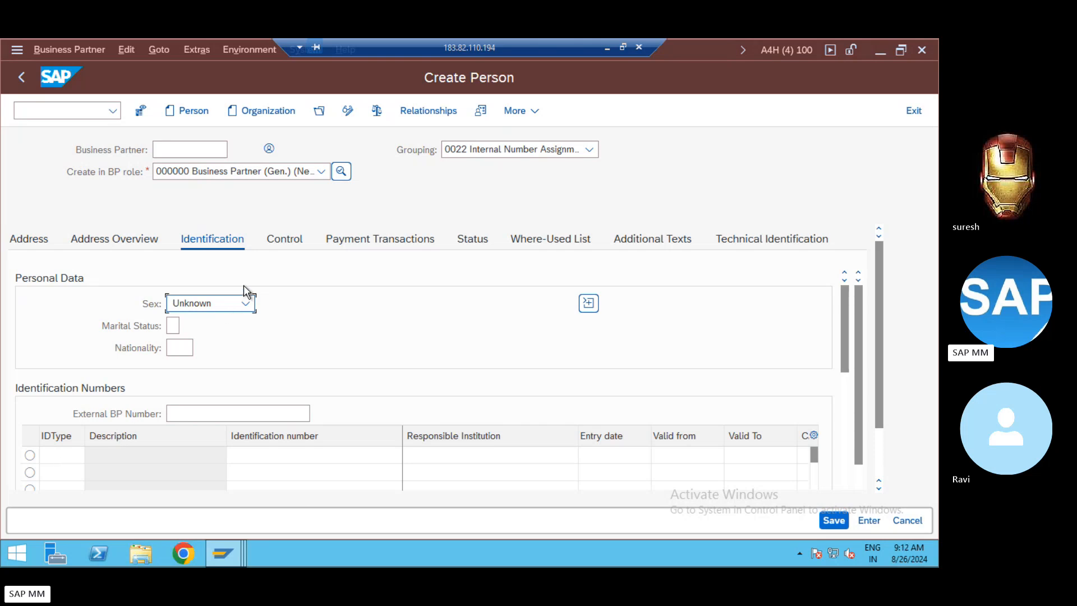
click(299, 249)
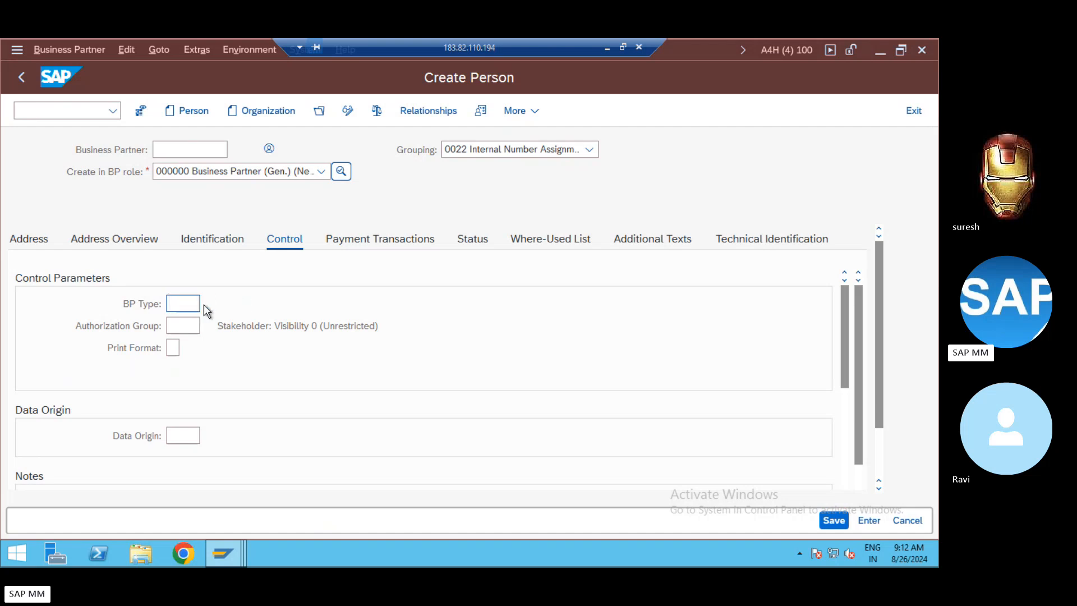
click(205, 304)
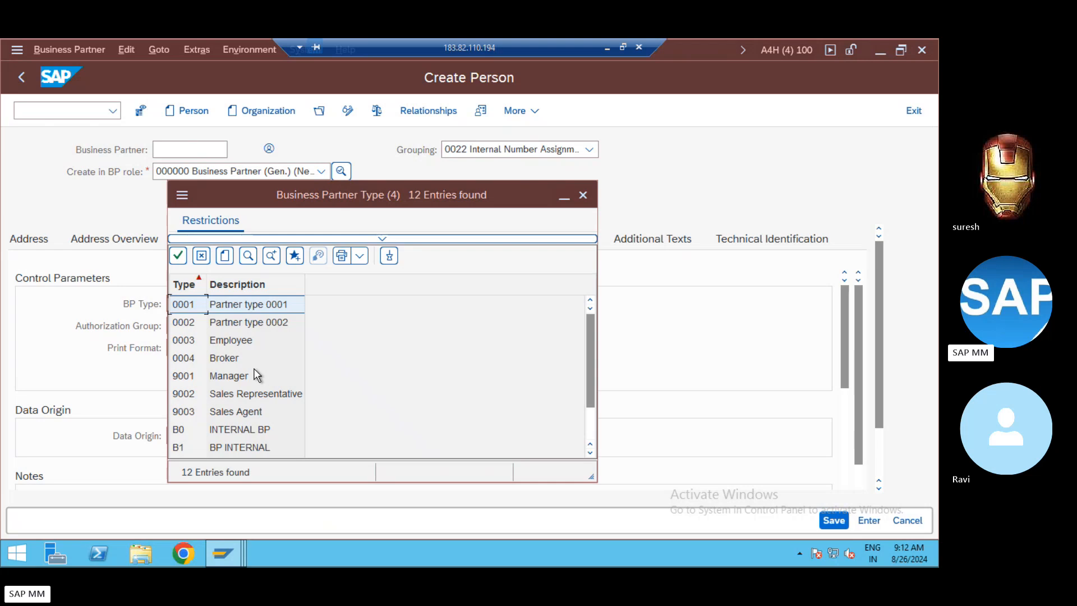
click(590, 439)
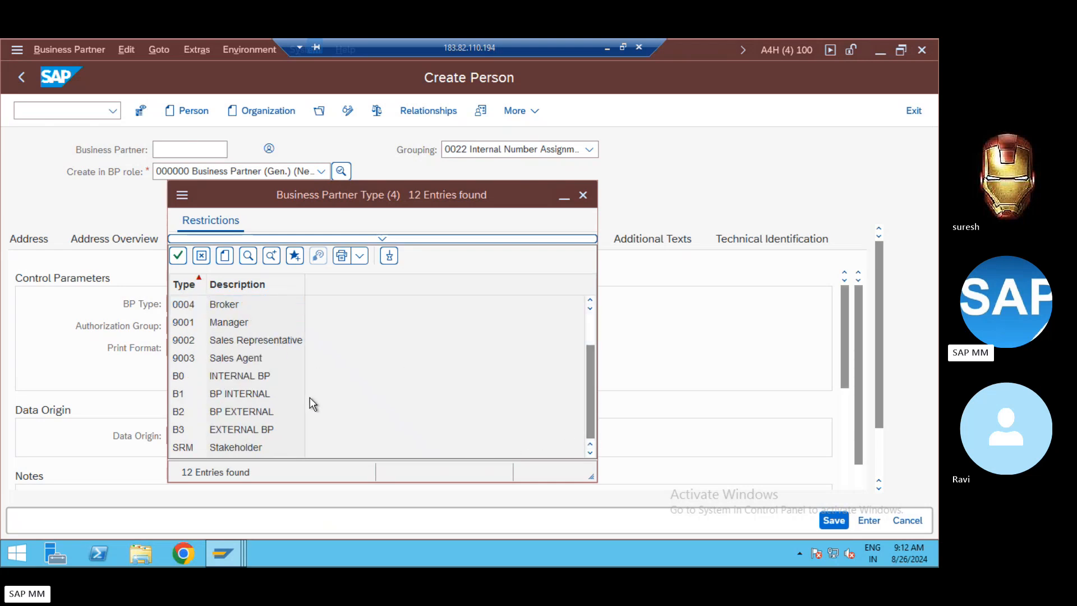
click(582, 195)
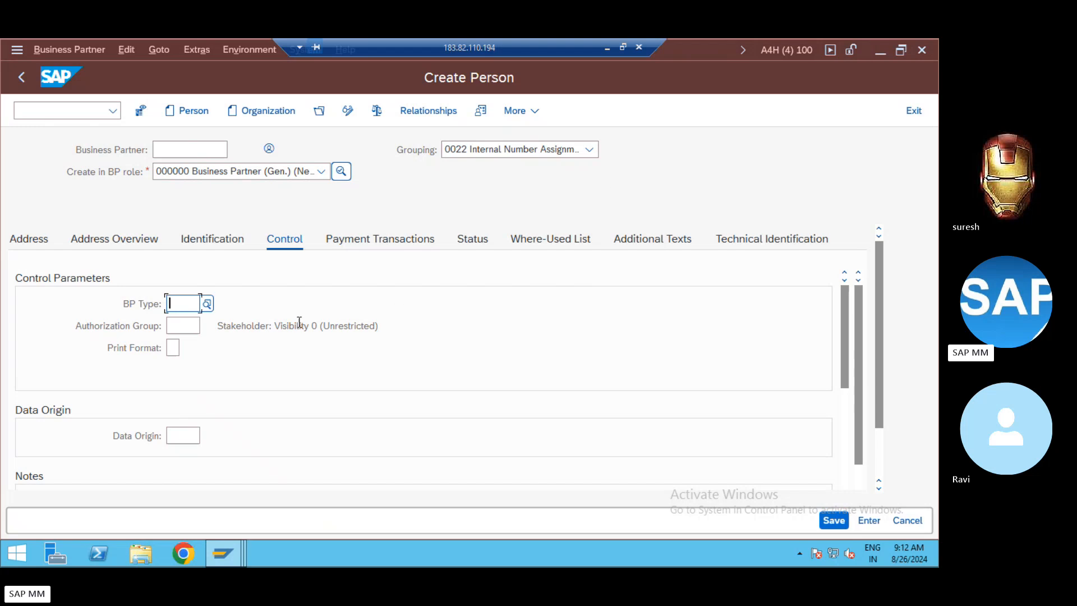
click(389, 238)
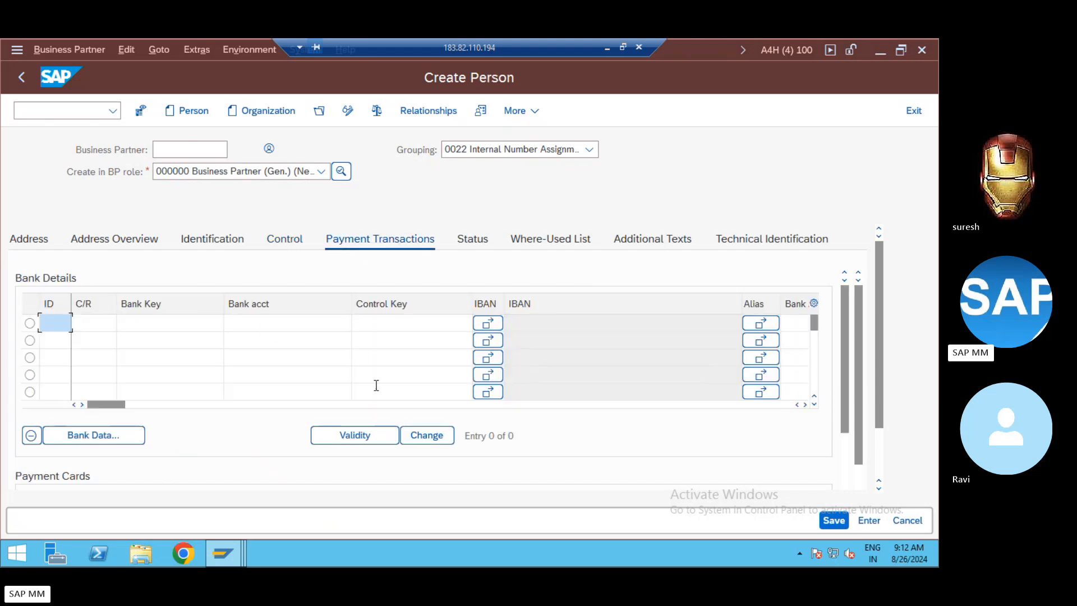
click(485, 244)
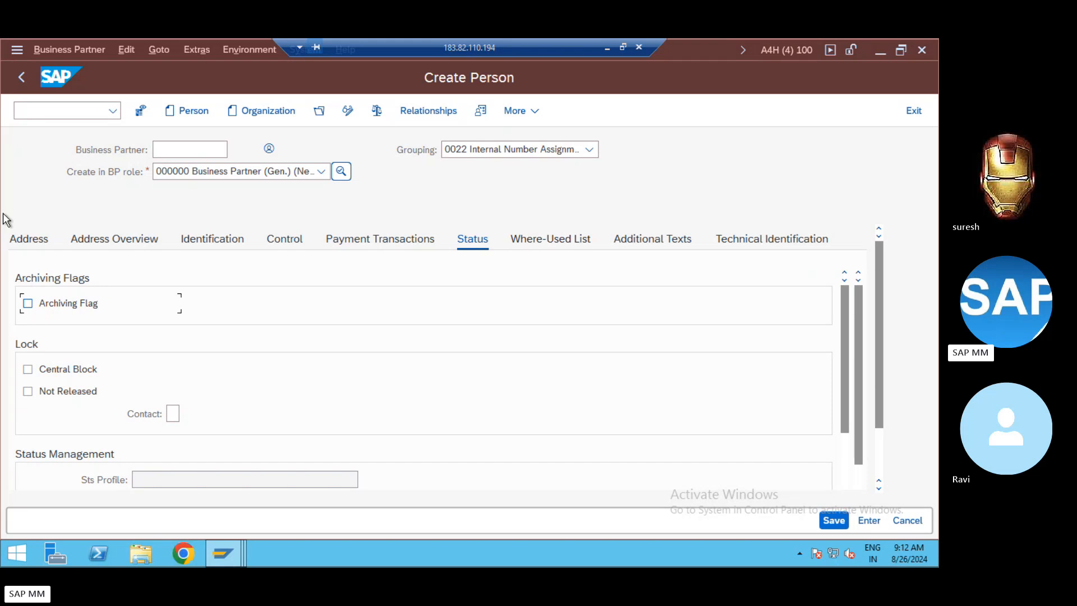
click(47, 249)
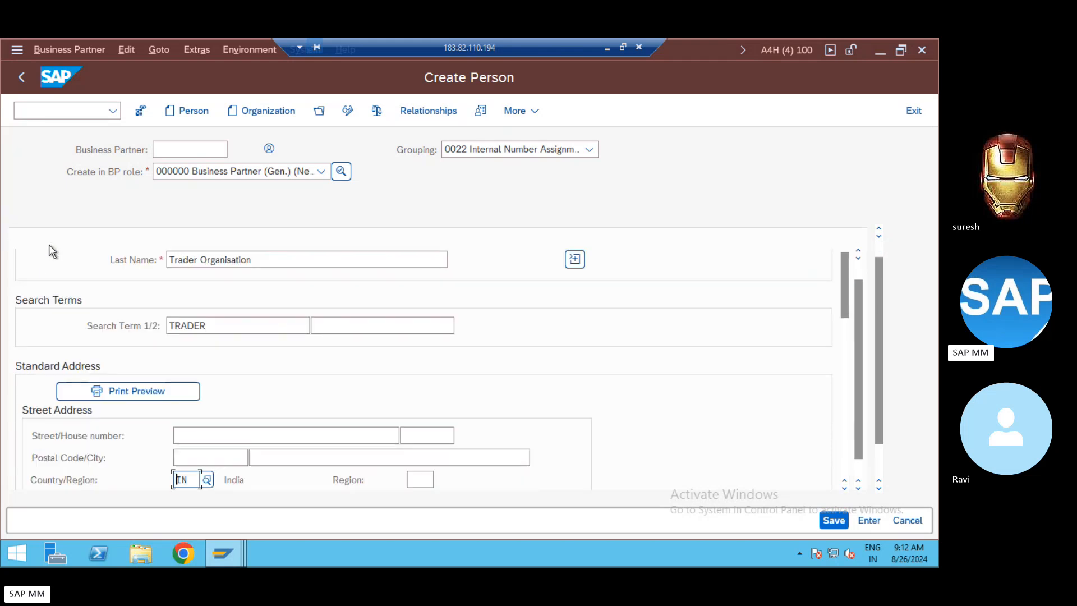
Set the new person's grouping to ZBPR Internal Number Assignment and save the business partner
click(530, 151)
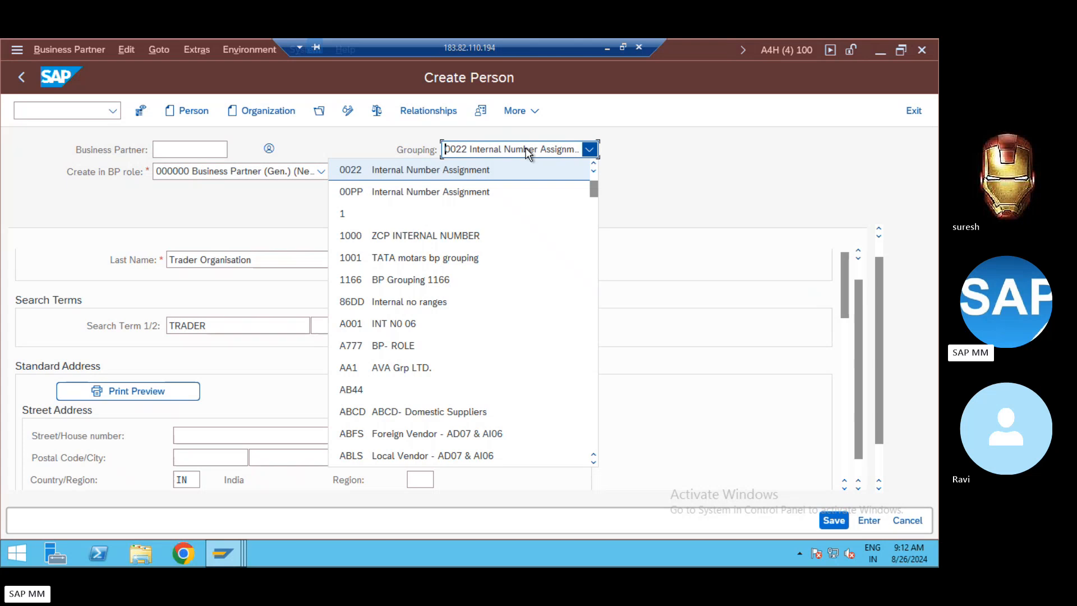
key(p)
key(r)
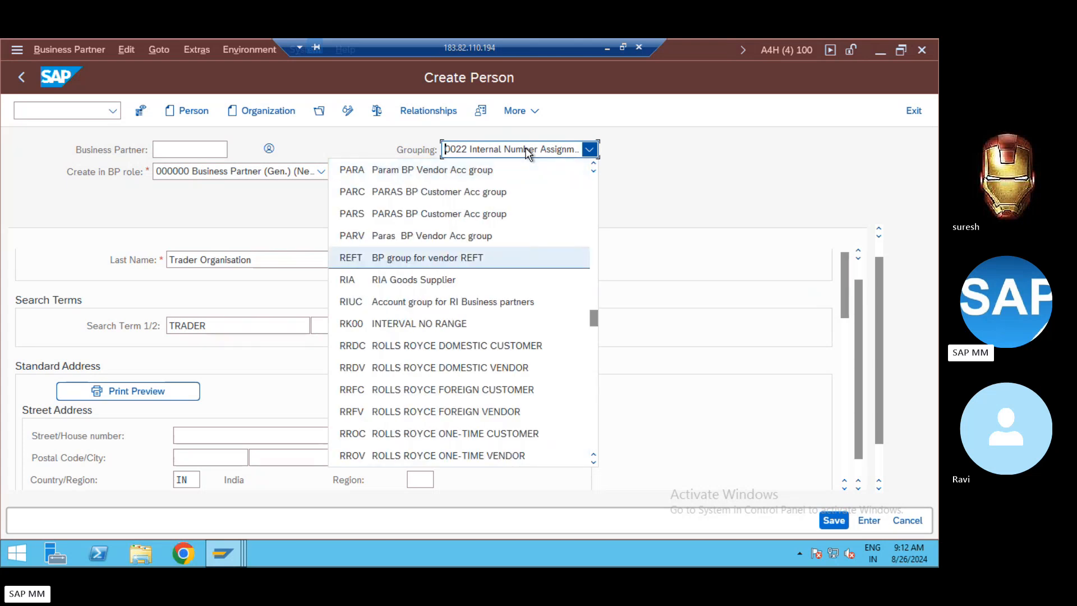
key(Down)
key(Down)
key(Down)
key(Down)
key(Down)
key(Down)
key(Down)
key(Down)
key(Down)
key(Down)
key(Down)
key(Down)
key(Down)
key(Down)
key(Down)
key(Down)
key(Down)
key(Down)
key(Down)
key(Down)
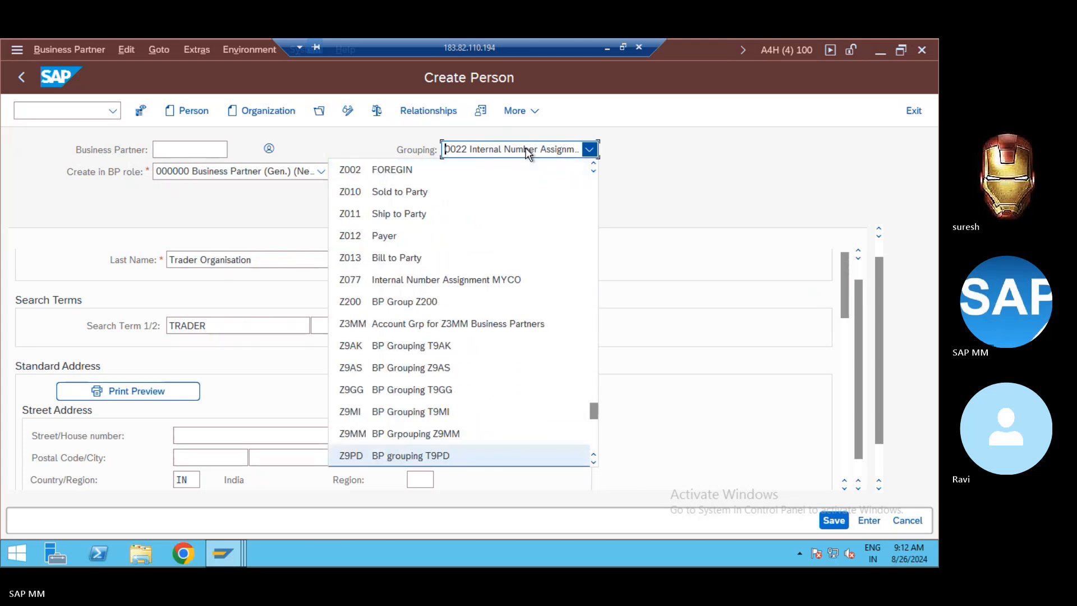
key(p)
key(Down)
key(Down)
key(Down)
key(Down)
key(Down)
key(Down)
key(Down)
key(Down)
key(Down)
key(Down)
key(Down)
key(Down)
key(Down)
key(Down)
key(Down)
key(Down)
key(Down)
key(Down)
key(Down)
key(Down)
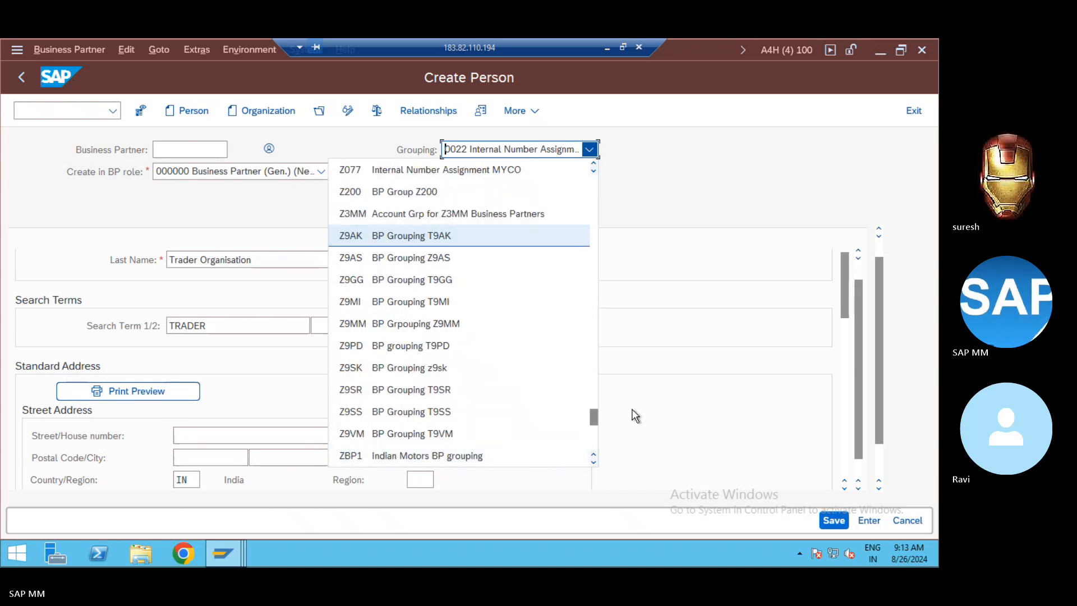
click(594, 463)
click(594, 464)
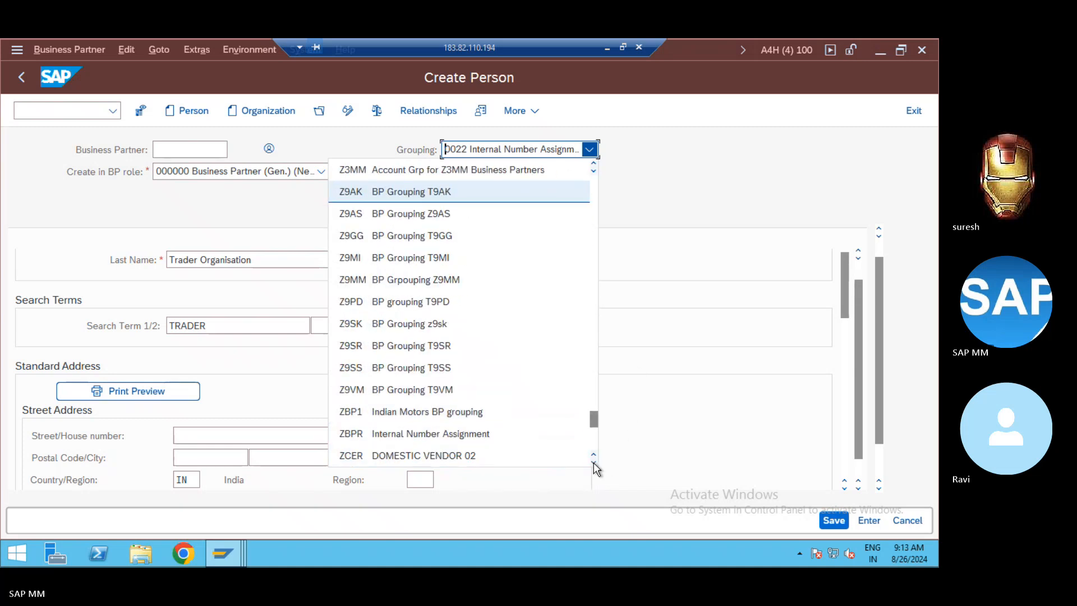
click(429, 441)
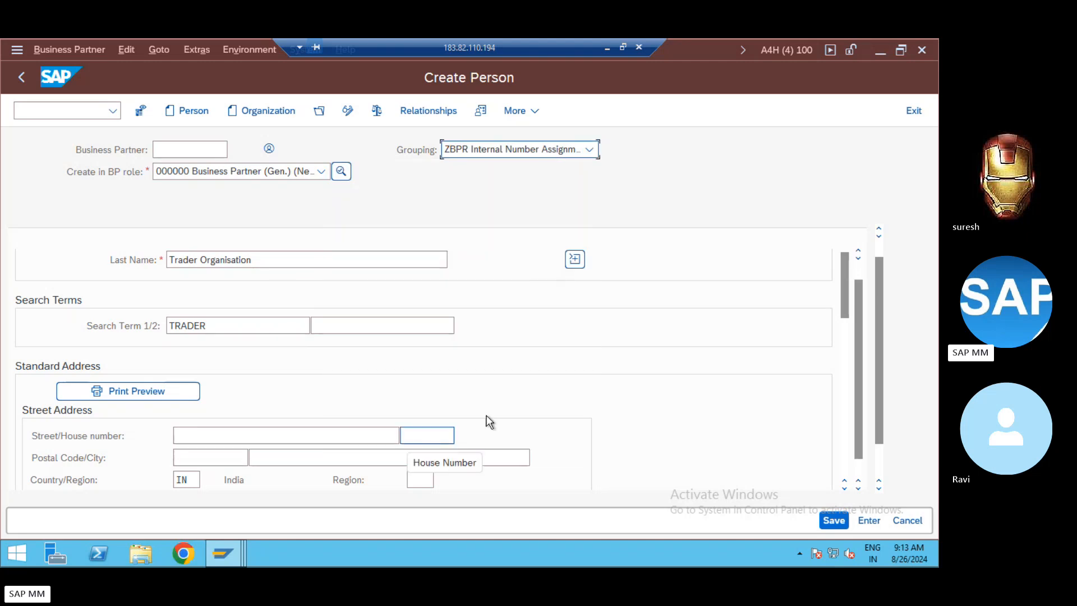
click(843, 523)
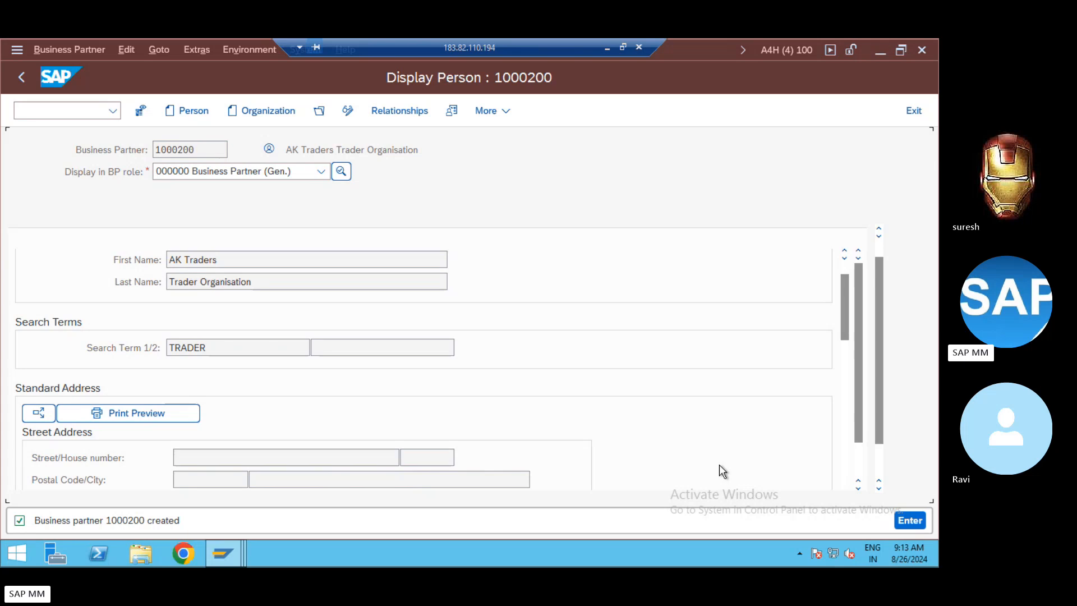
Open the newly created AK Traders business partner by its business partner number
click(319, 111)
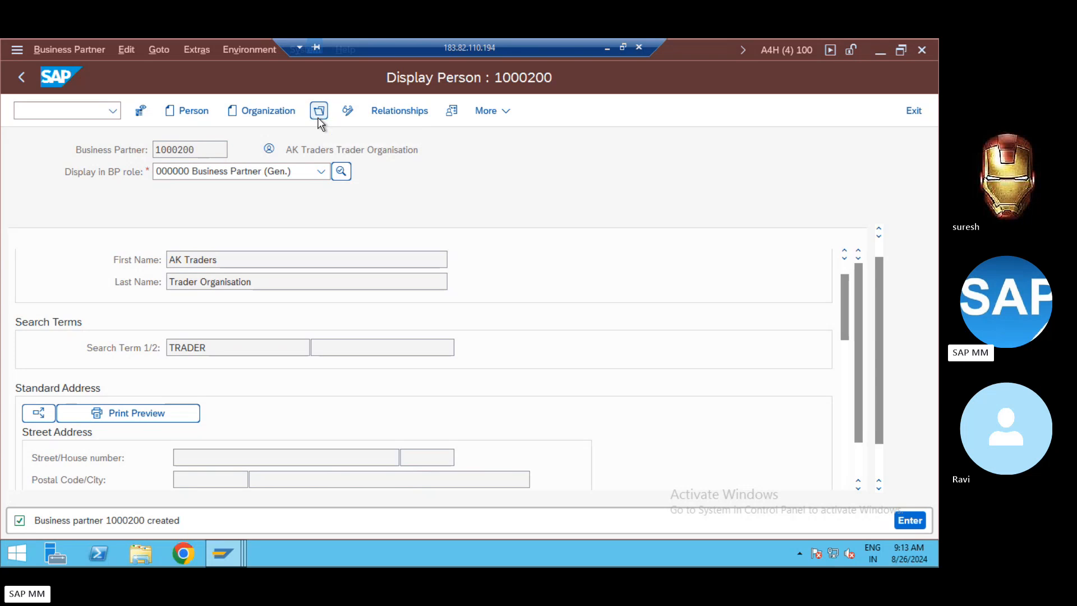
text(10000)
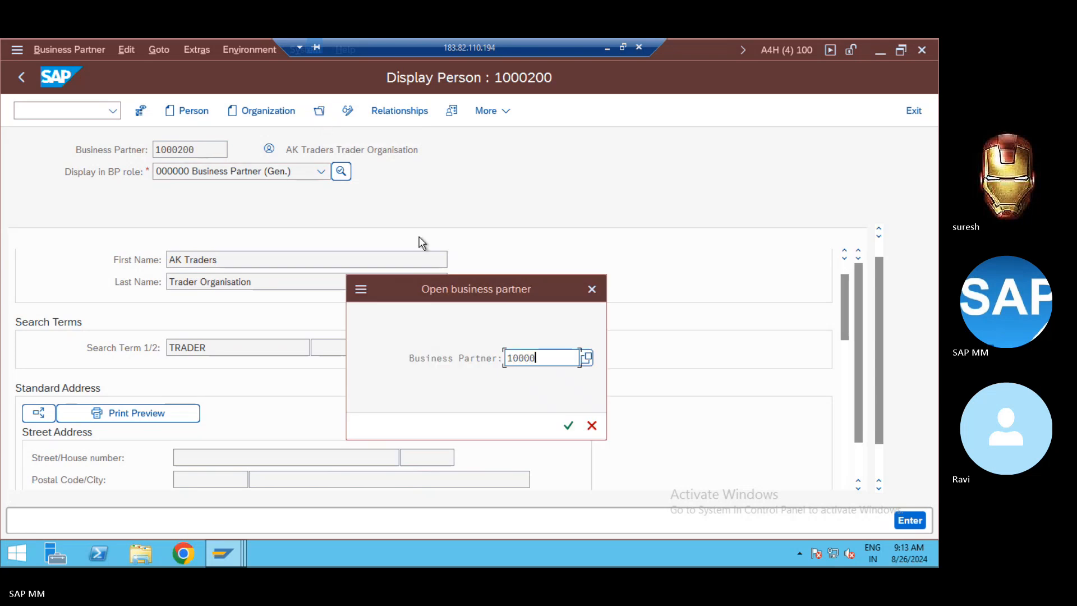
key(BackSpace)
text(200)
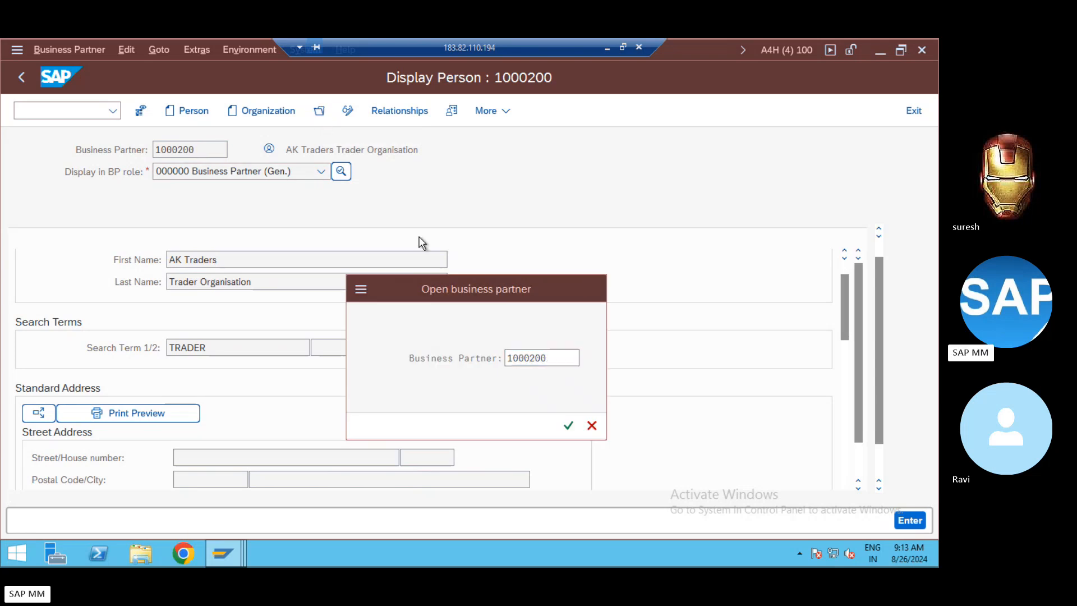
key(Return)
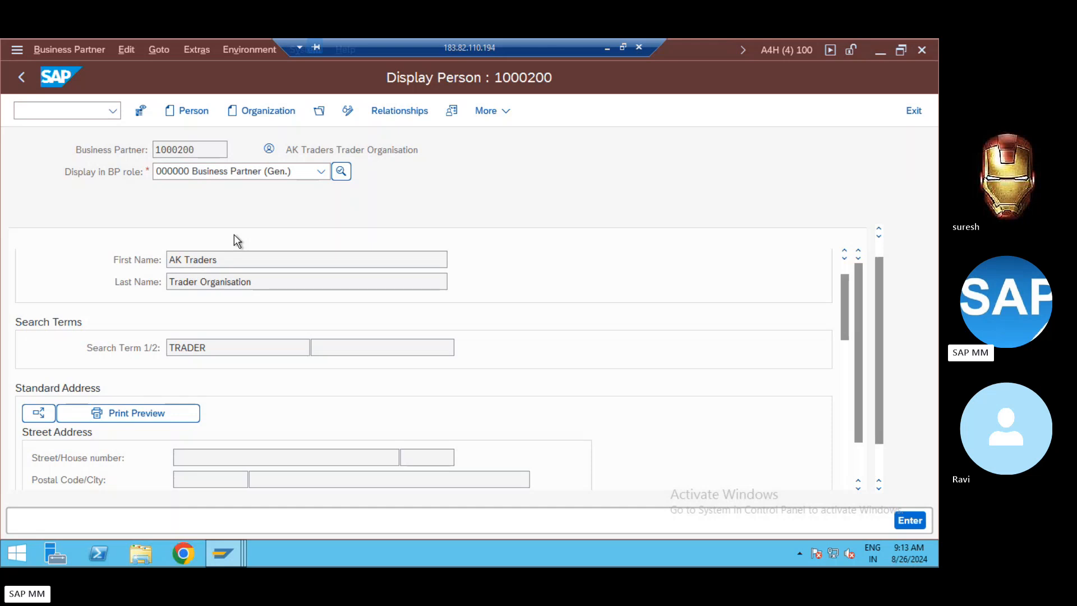
Switch the AK Traders business partner to change mode and select the new BP role FLVN01 Vendor MM*
click(321, 171)
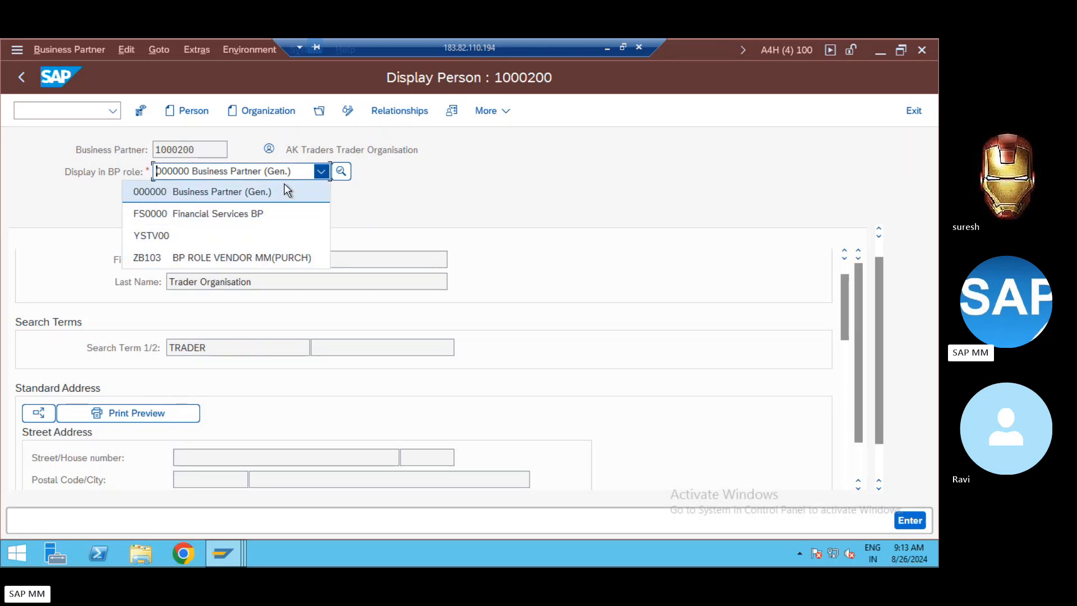
click(380, 218)
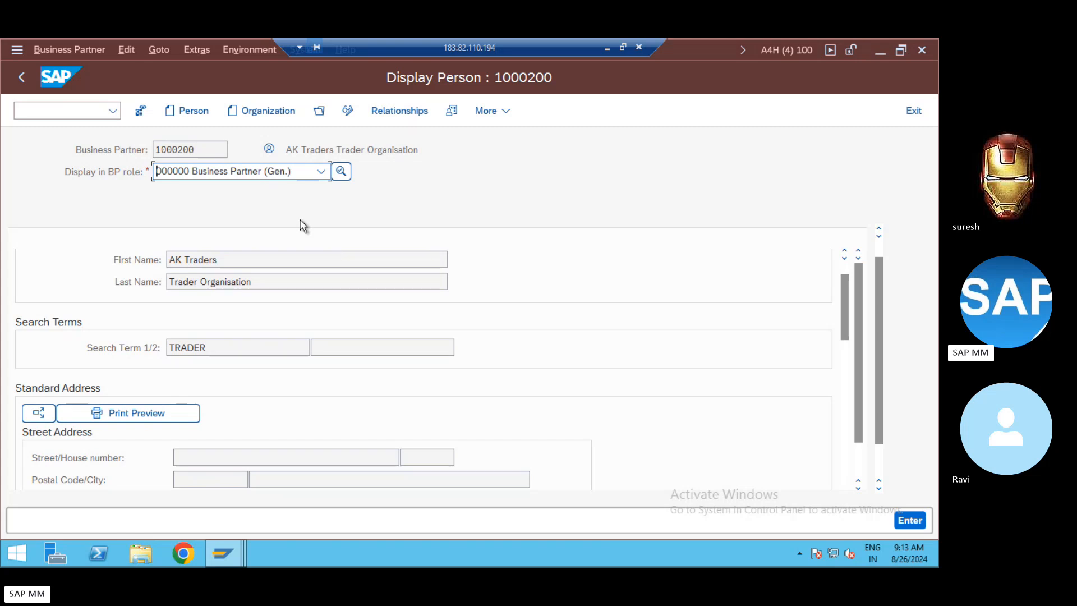
click(348, 111)
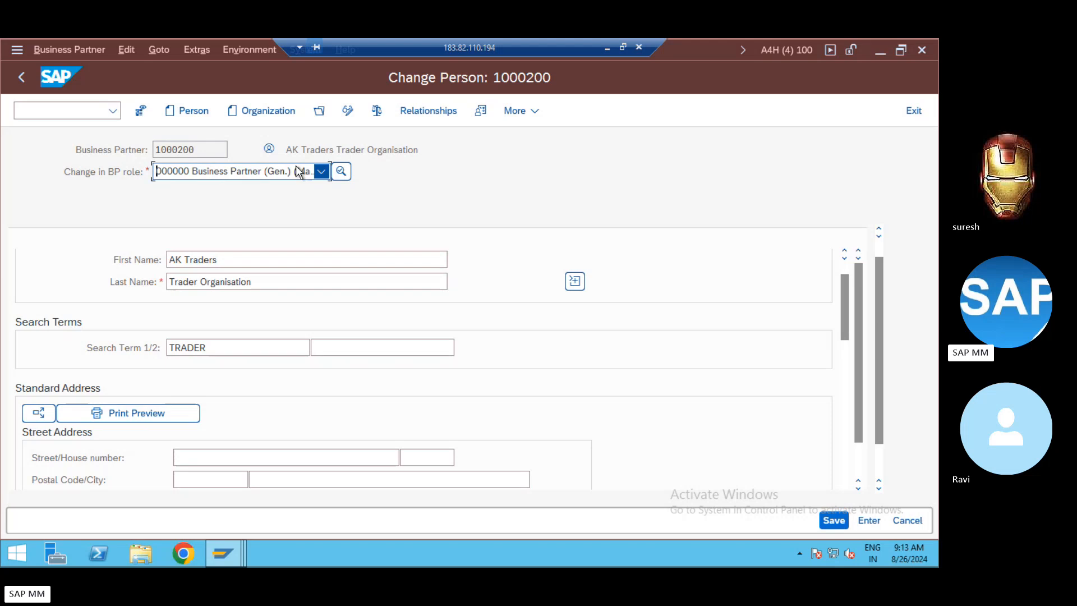
click(321, 171)
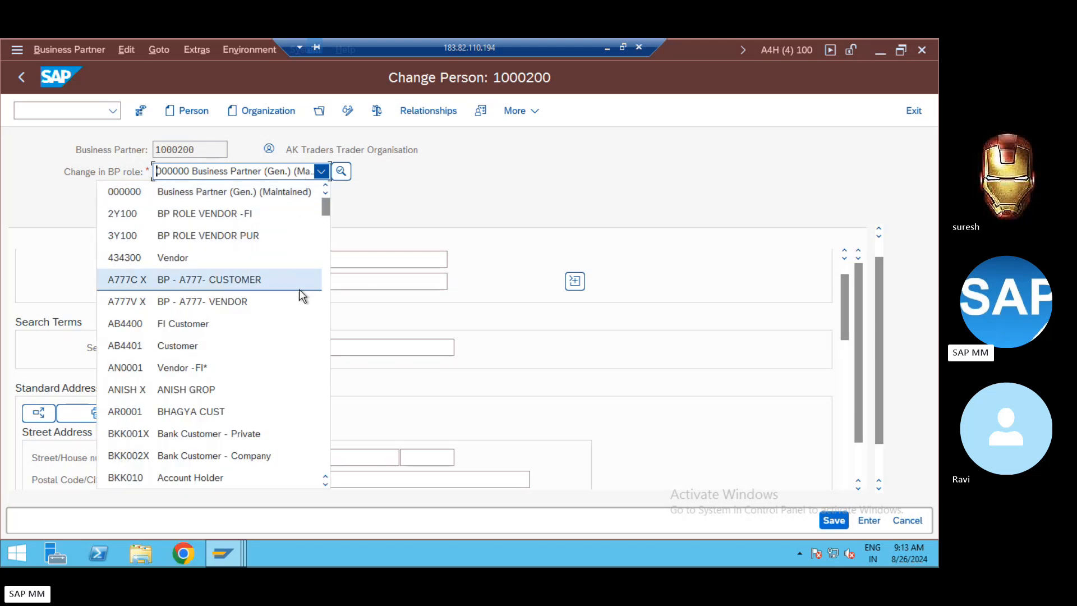
text(flv)
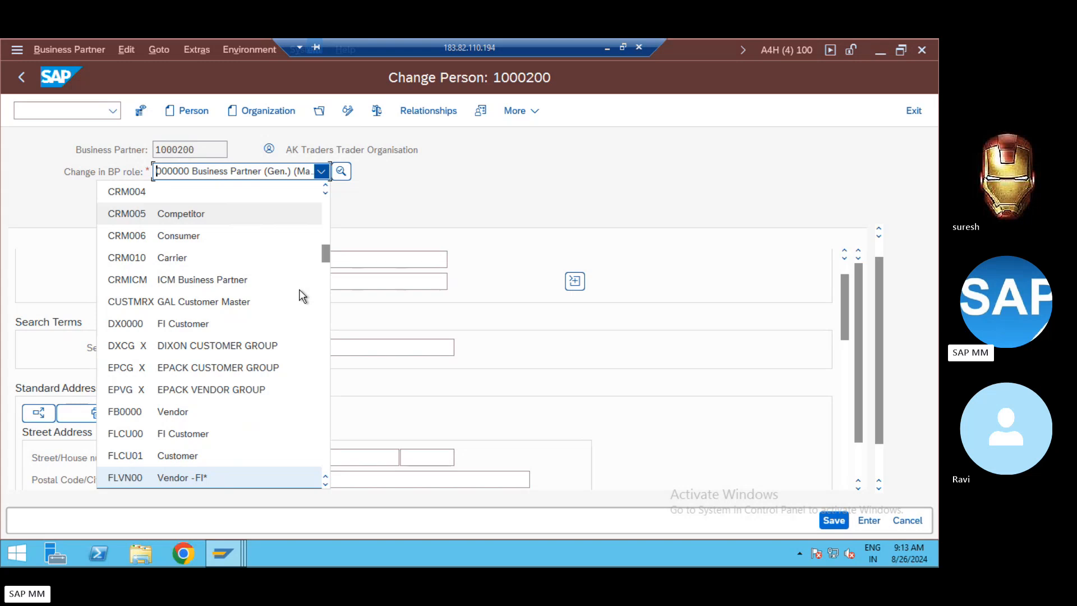
click(324, 485)
click(325, 485)
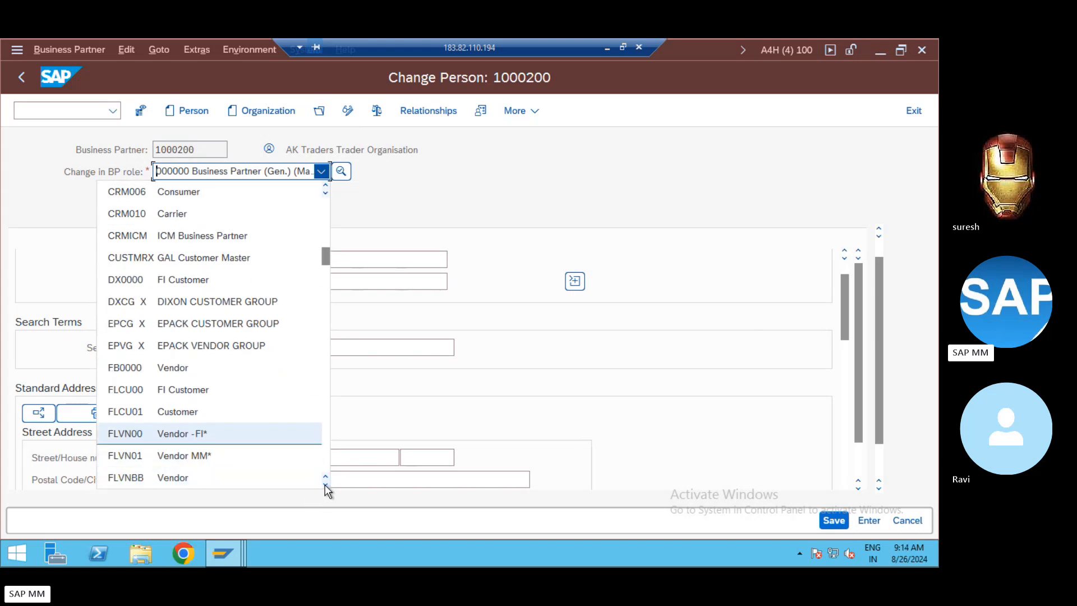
click(325, 485)
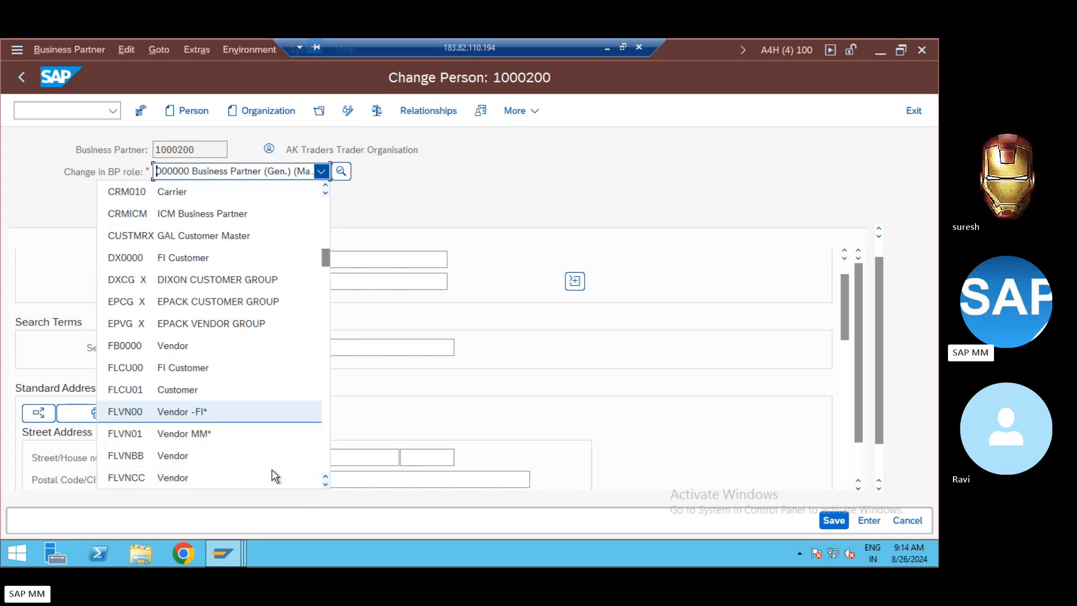
click(179, 437)
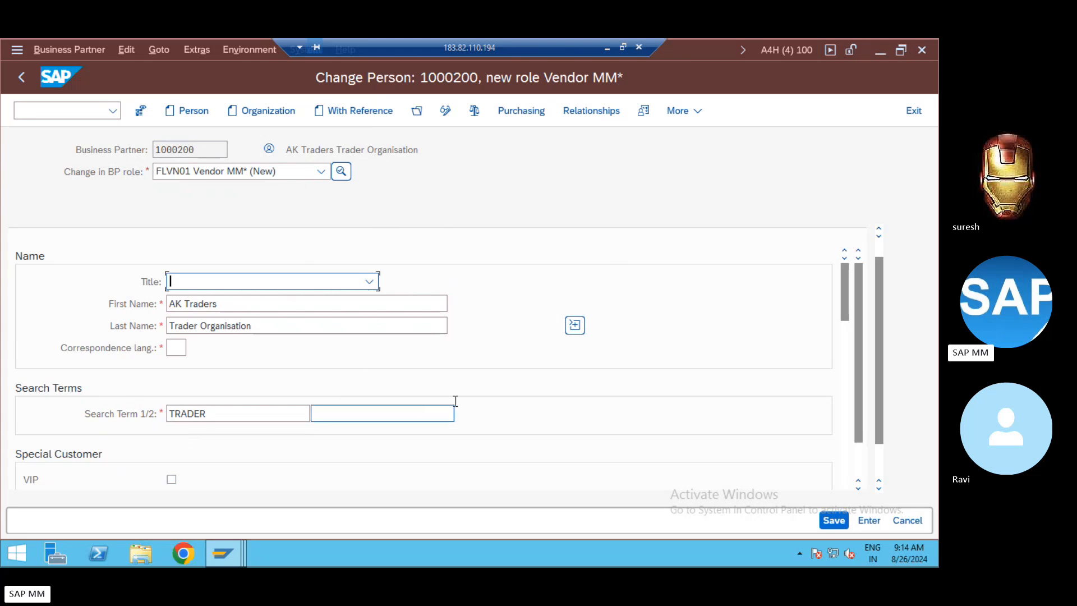
click(875, 244)
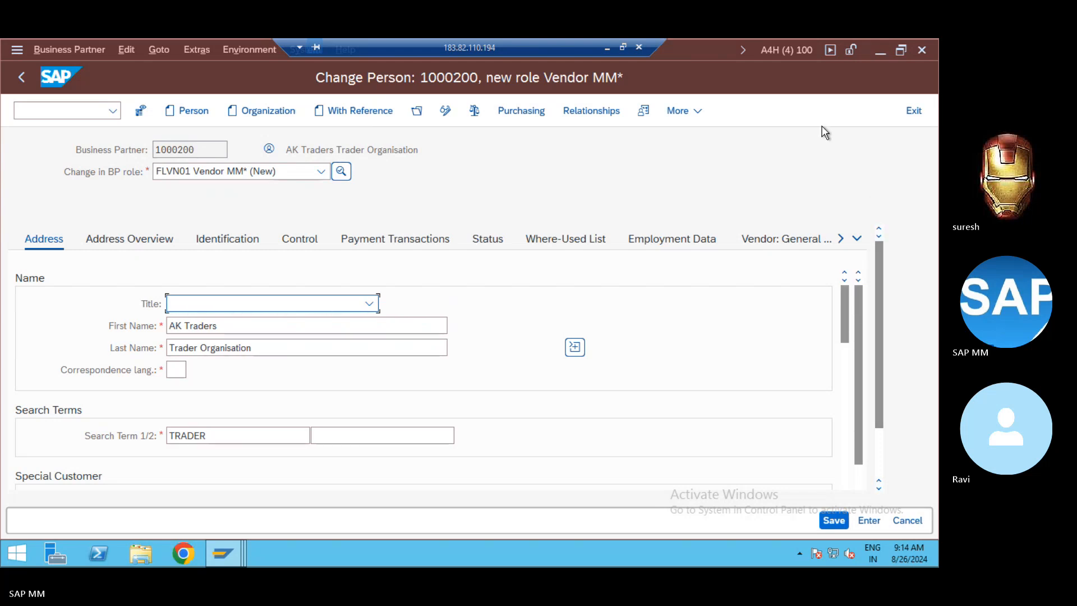
Open the purchasing data of the vendor role and look through the available purchasing organizations
click(521, 112)
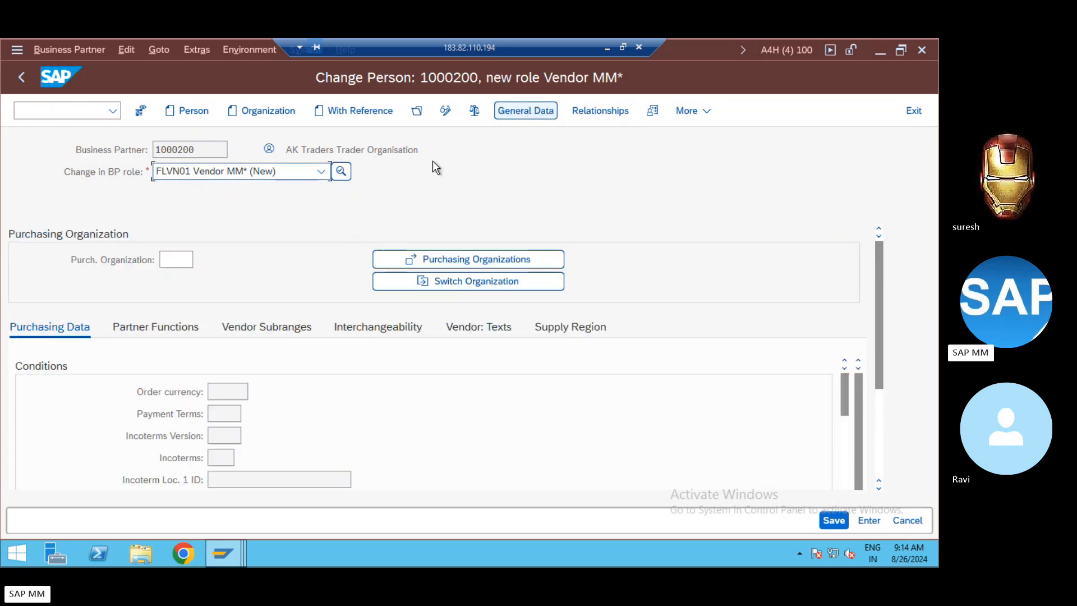
click(179, 261)
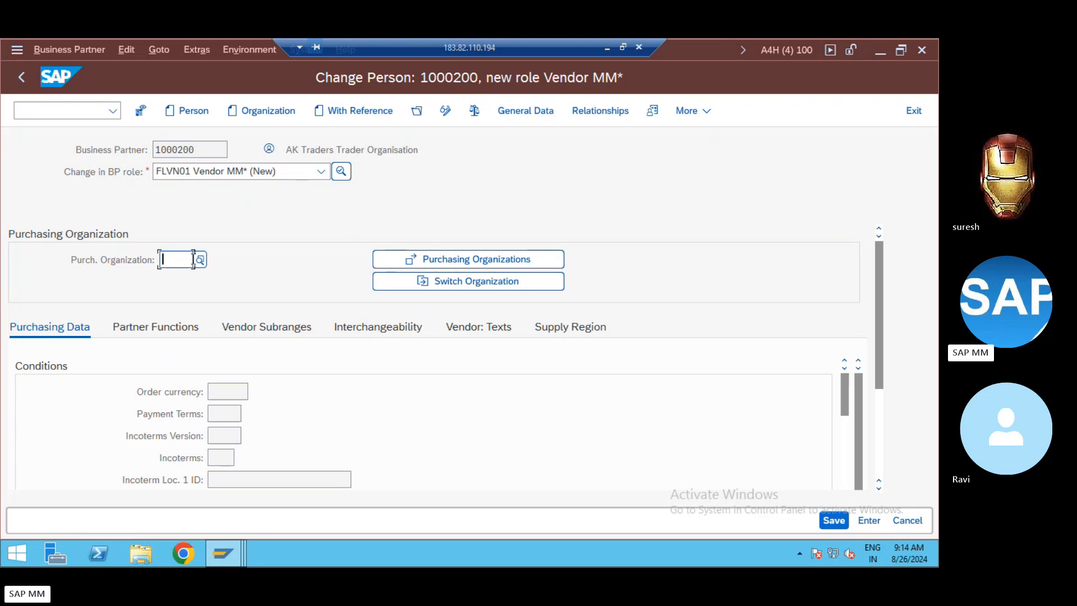
click(200, 260)
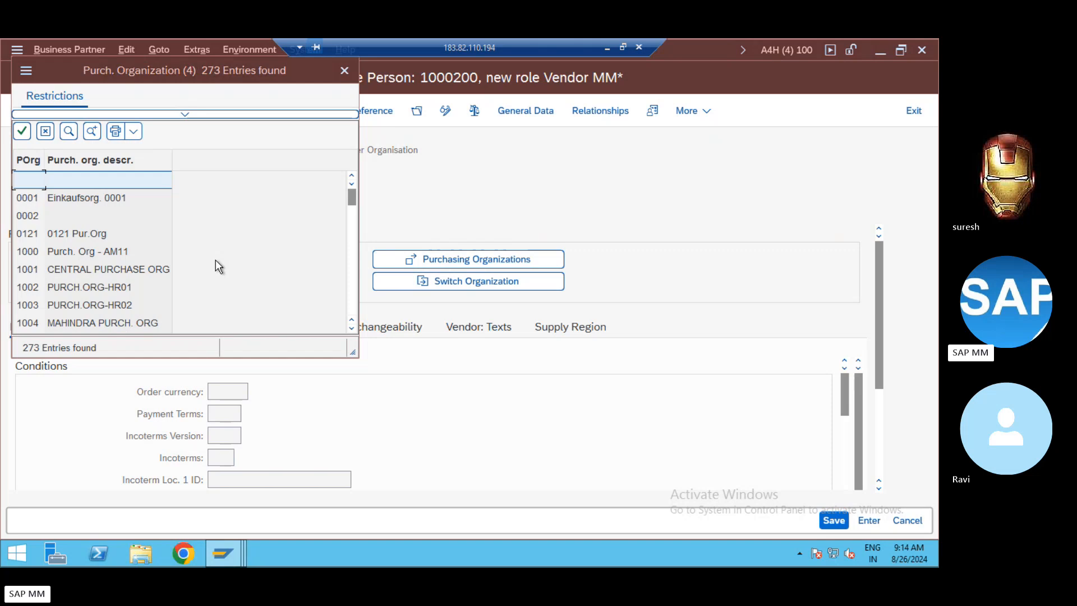
click(353, 277)
click(353, 277)
click(352, 274)
click(353, 273)
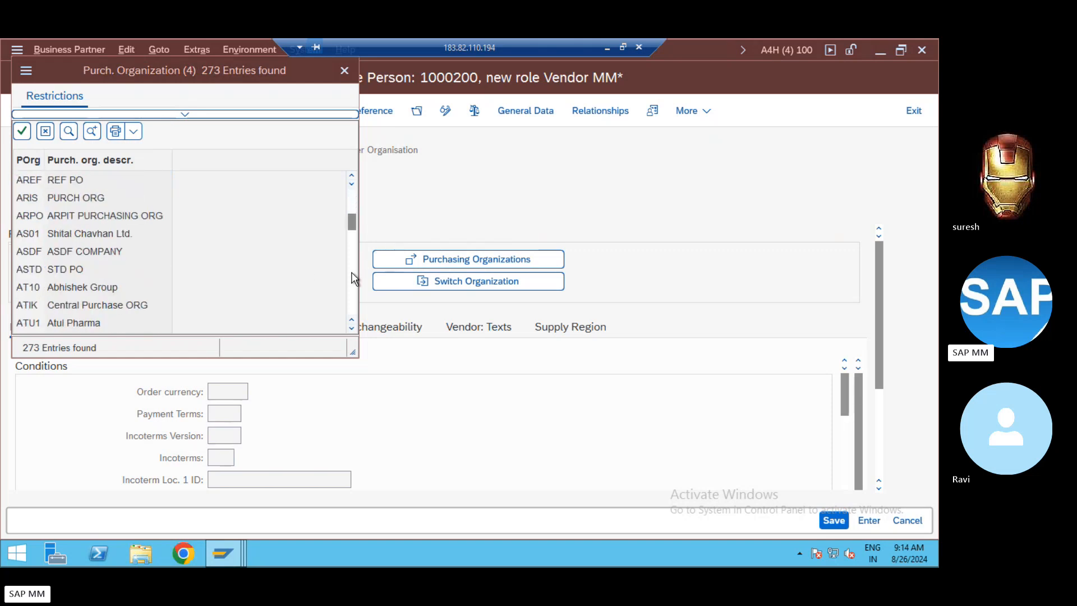
click(353, 274)
click(352, 273)
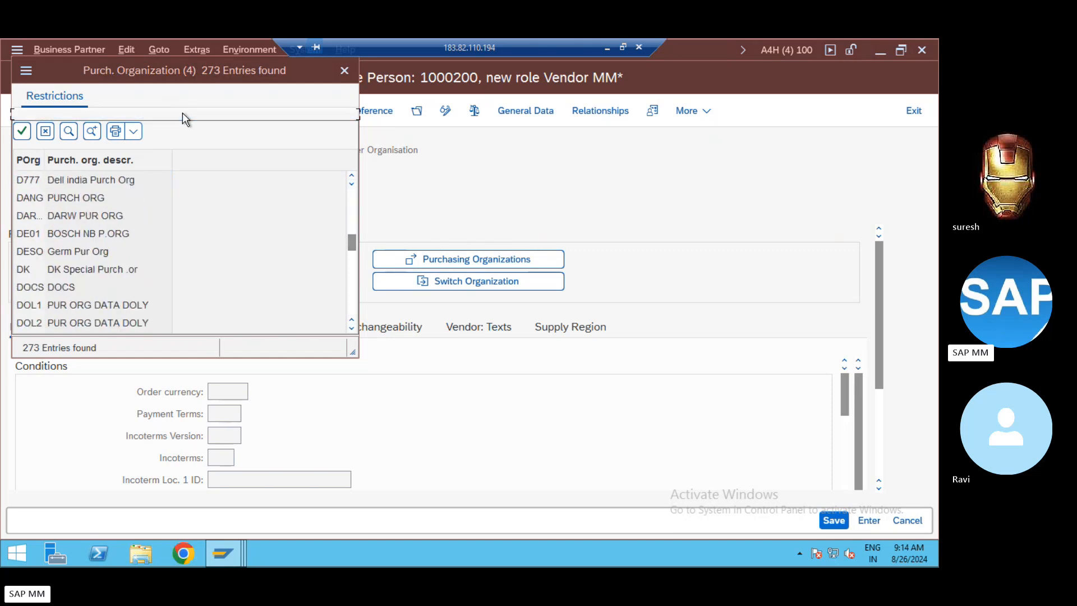
Restrict the purchasing organizations to RE* and assign REDG General Purchase to the vendor
click(180, 114)
text(RE*)
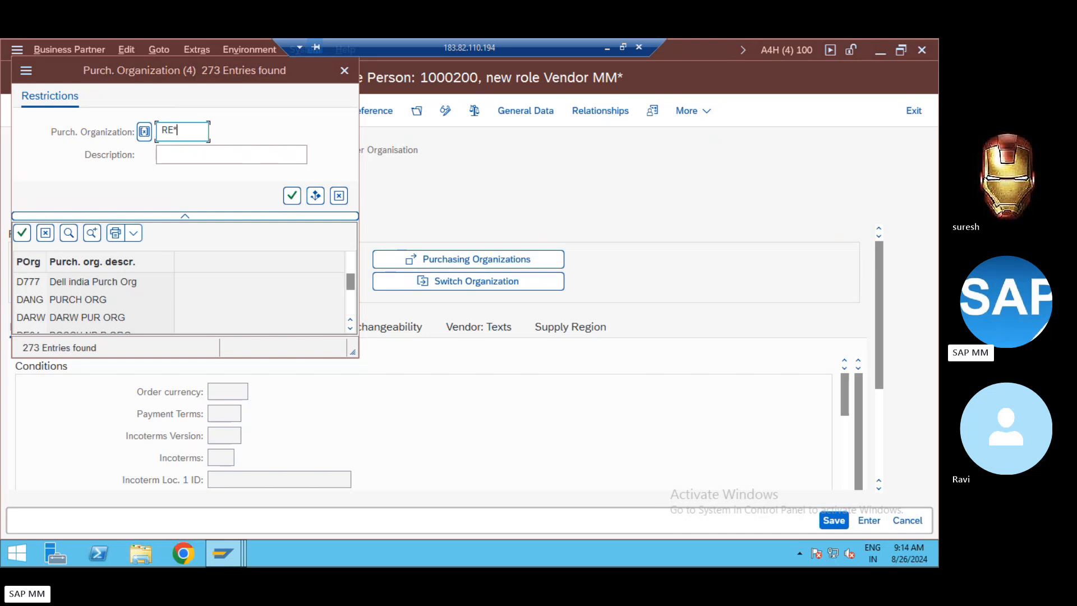
key(Return)
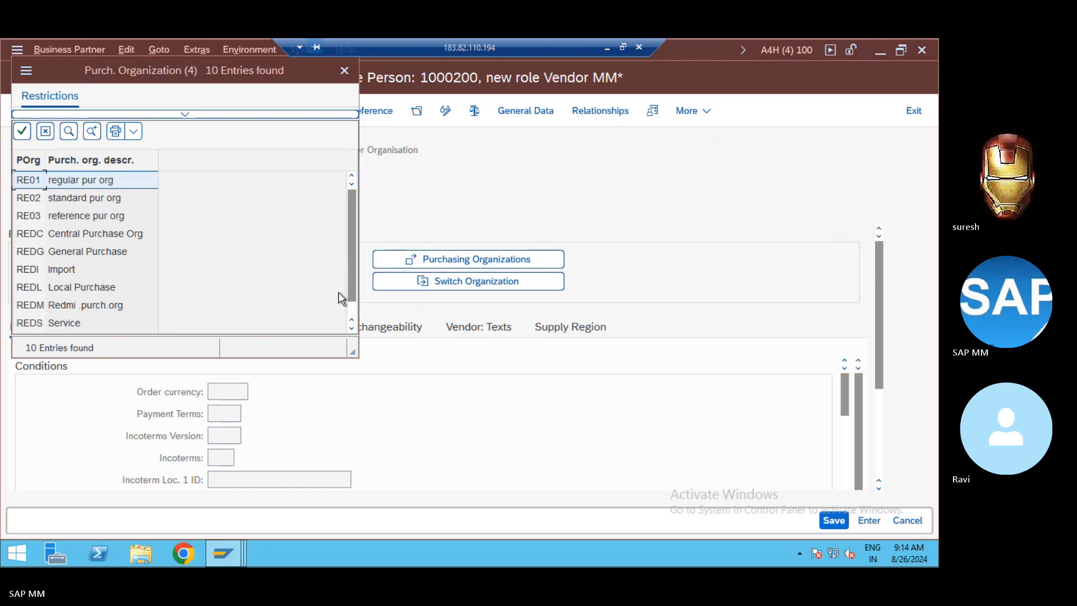
click(353, 307)
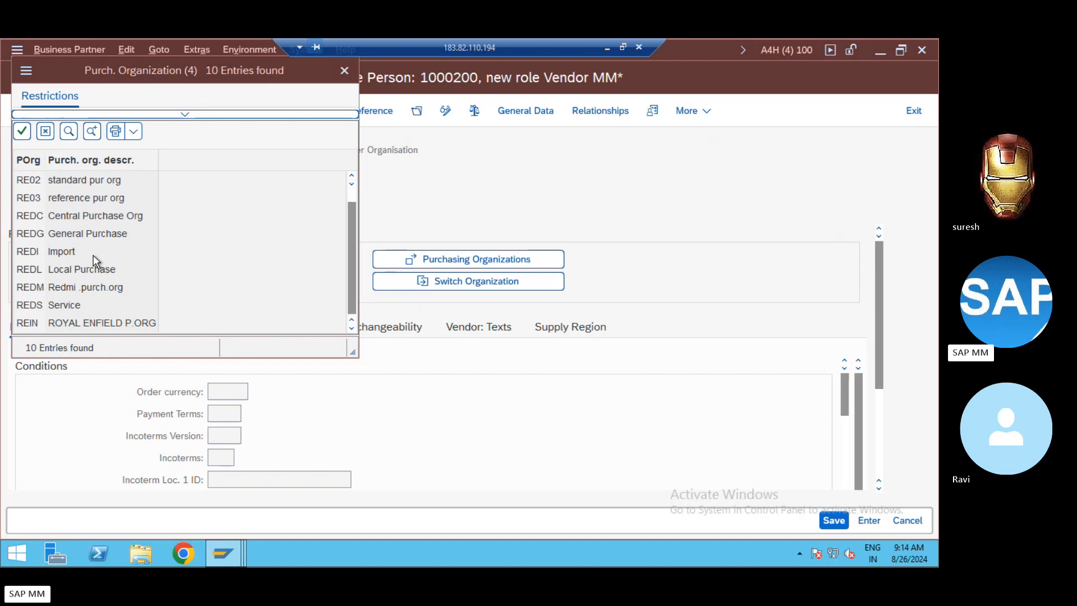
click(79, 239)
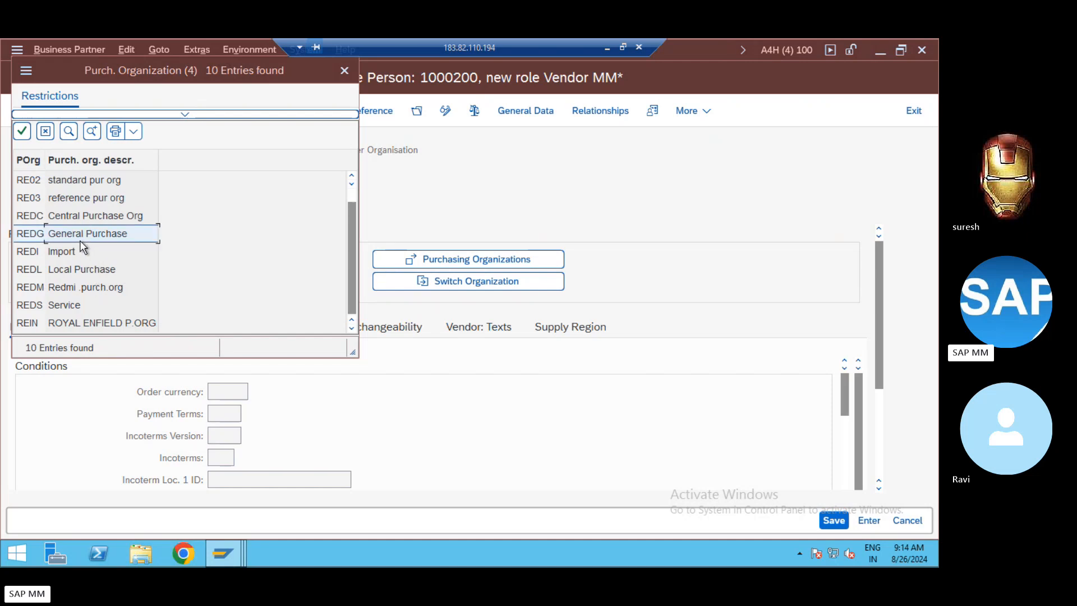
double_click(88, 234)
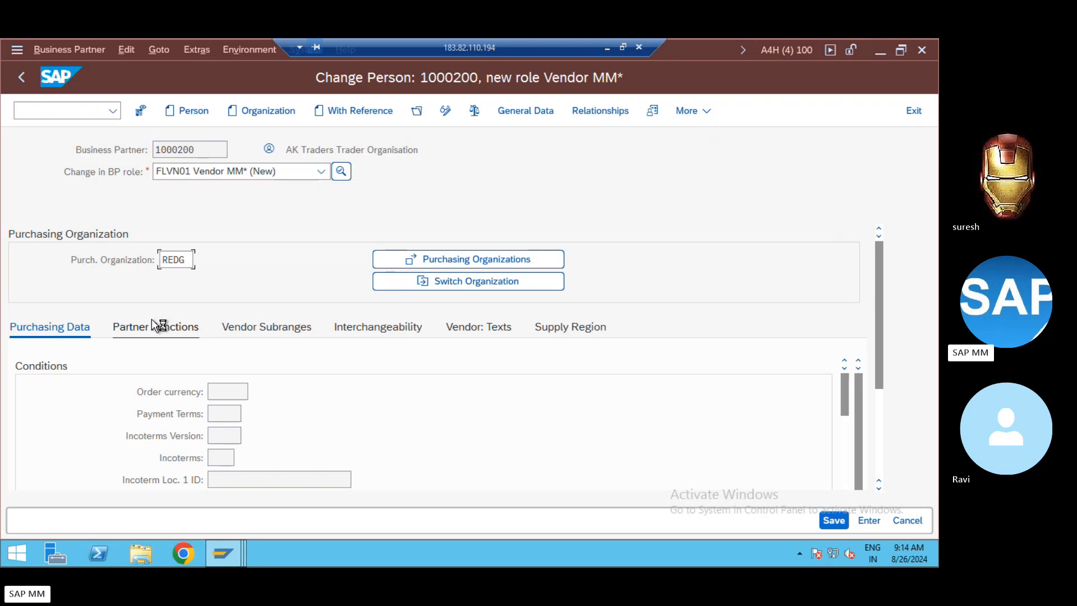
key(Return)
Set the order currency in the purchasing conditions to INR
click(222, 414)
click(227, 412)
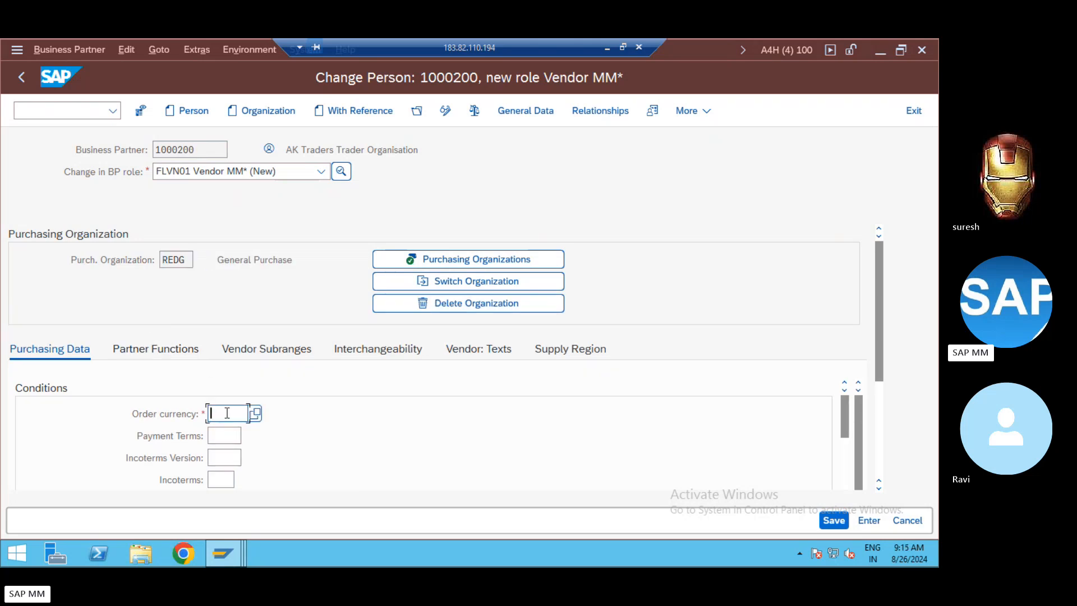
text(INR)
click(227, 436)
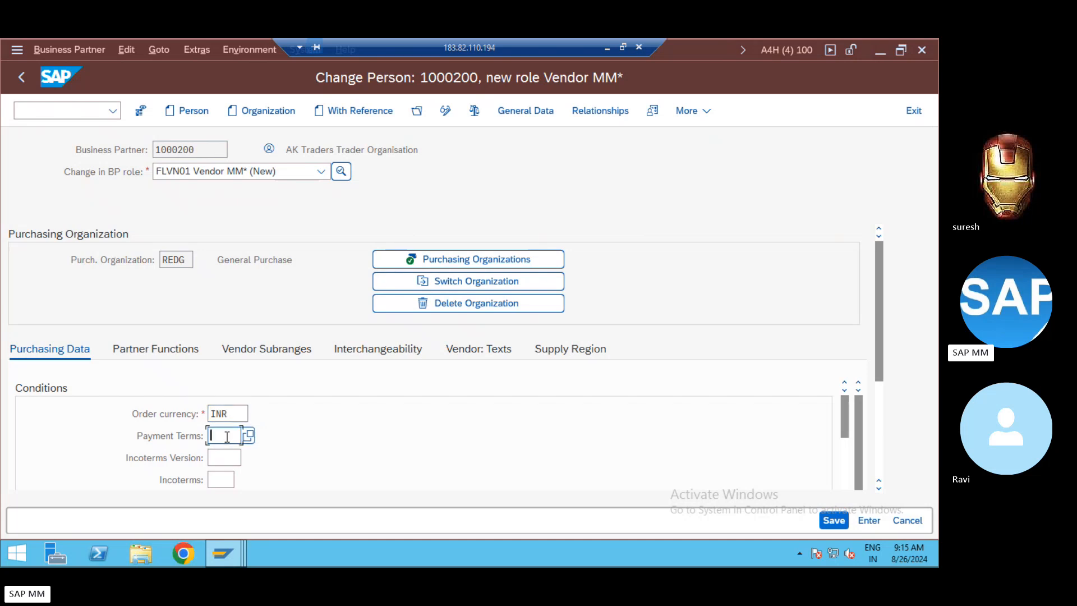
Examine the vendor's payment terms, incoterms, partner functions, vendor subranges and interchangeability data, including the selectable BP roles
click(225, 458)
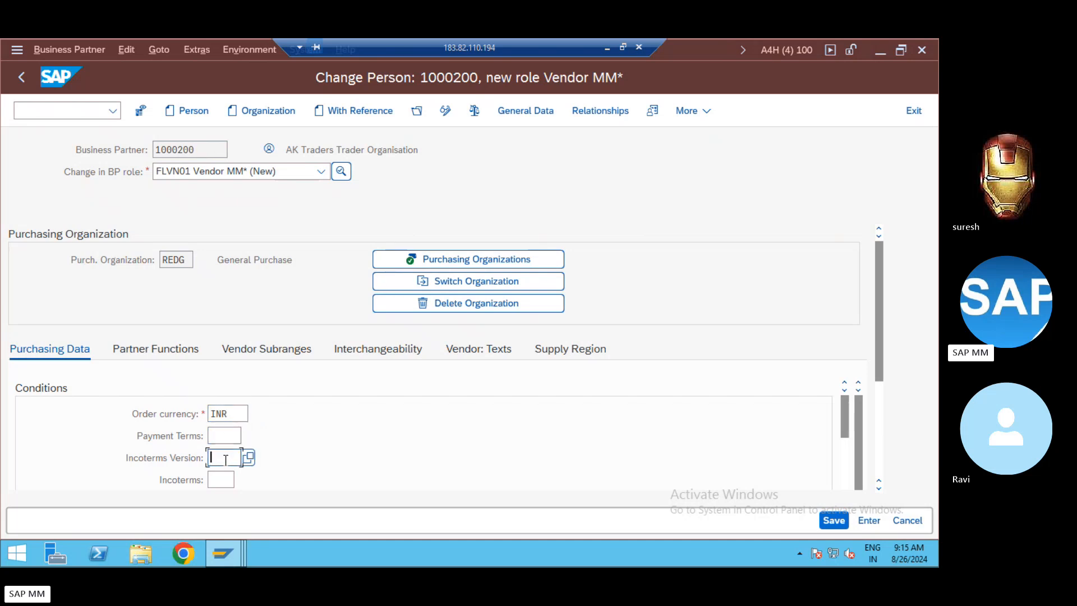
click(882, 472)
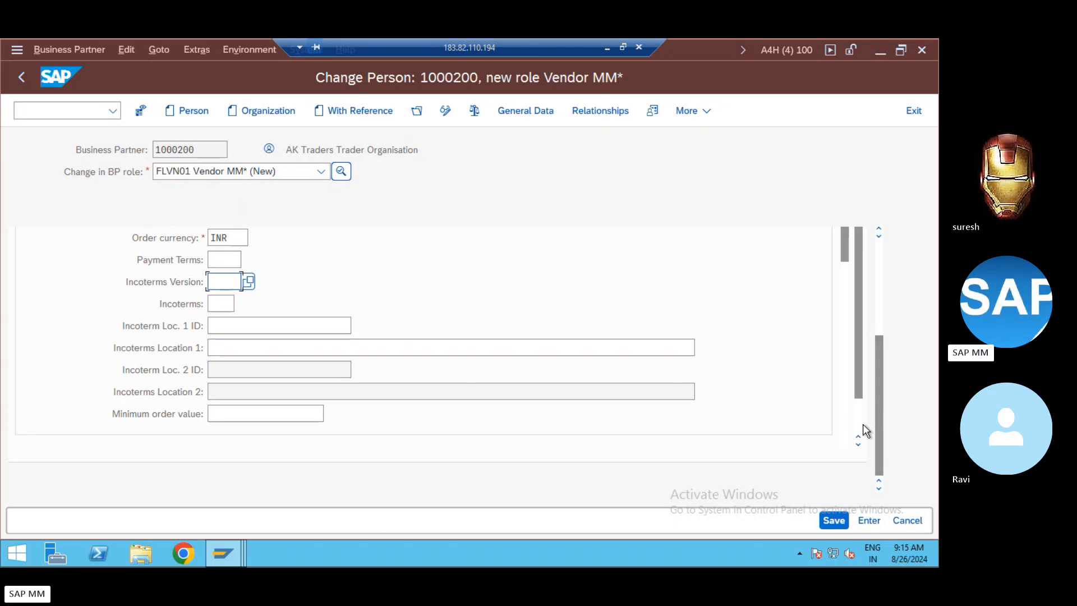
scroll(856, 425, down, 2)
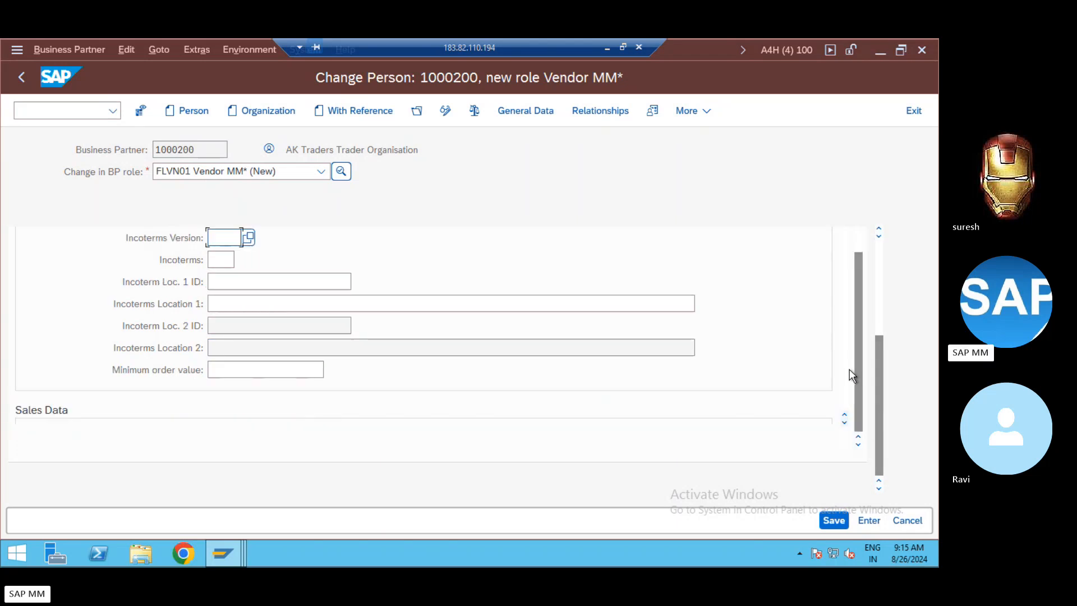
scroll(885, 335, up, 5)
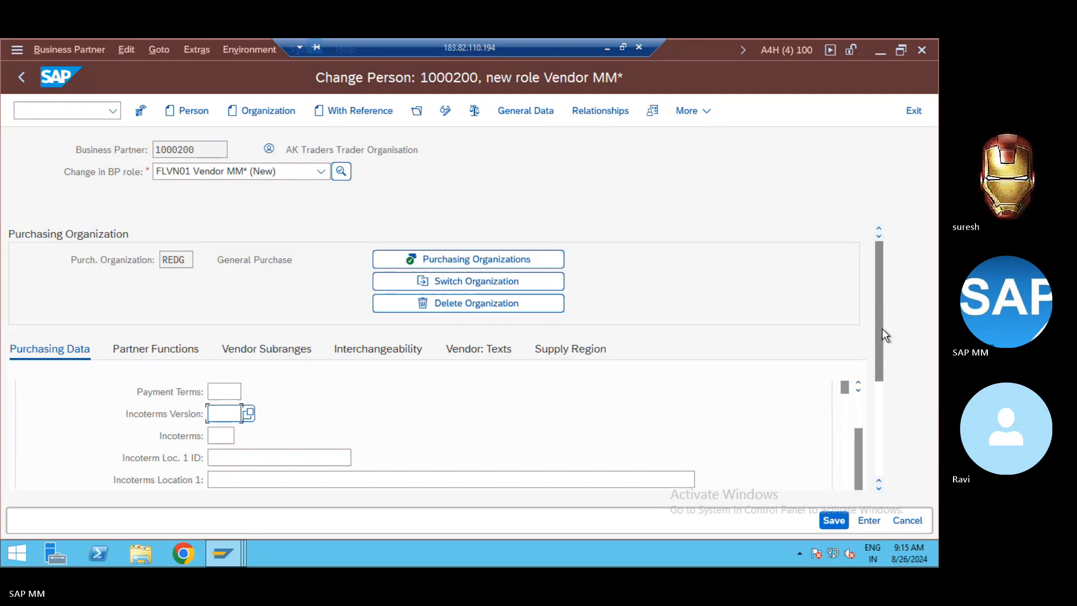
click(186, 349)
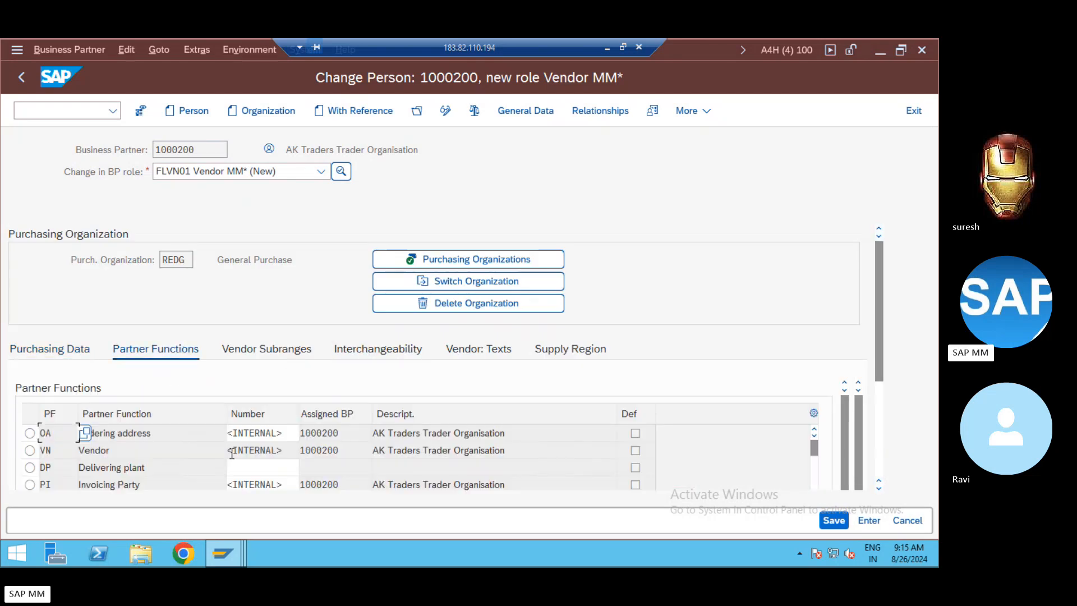
click(268, 358)
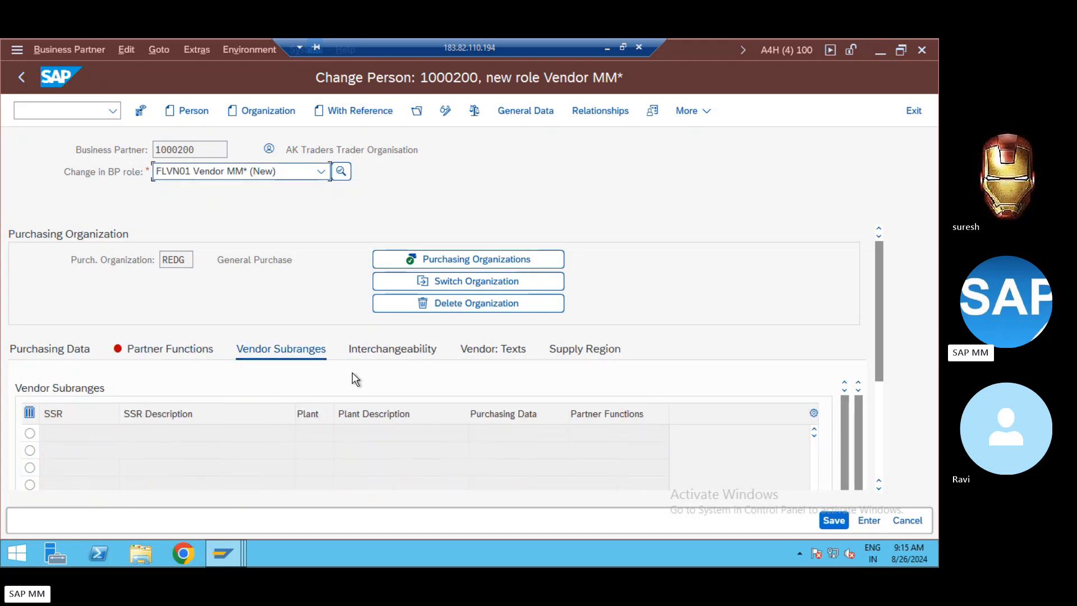
click(426, 351)
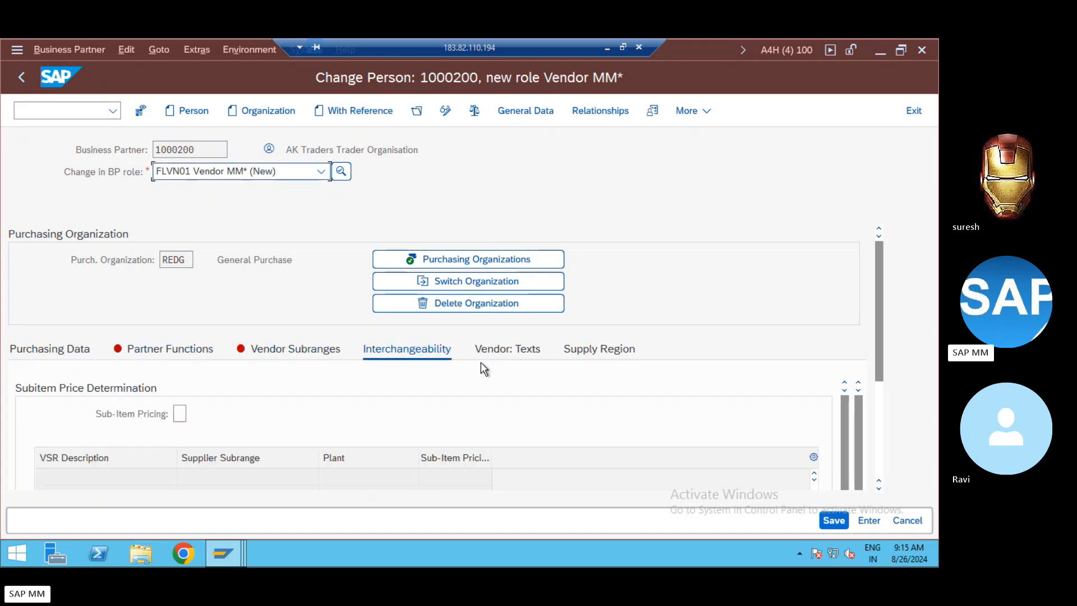
click(45, 348)
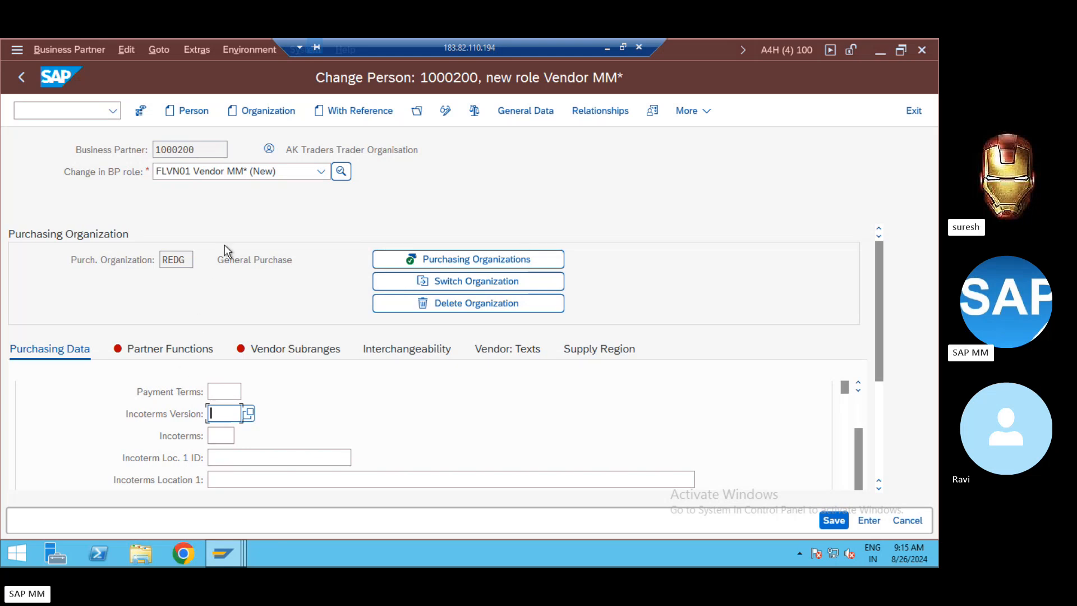
click(254, 169)
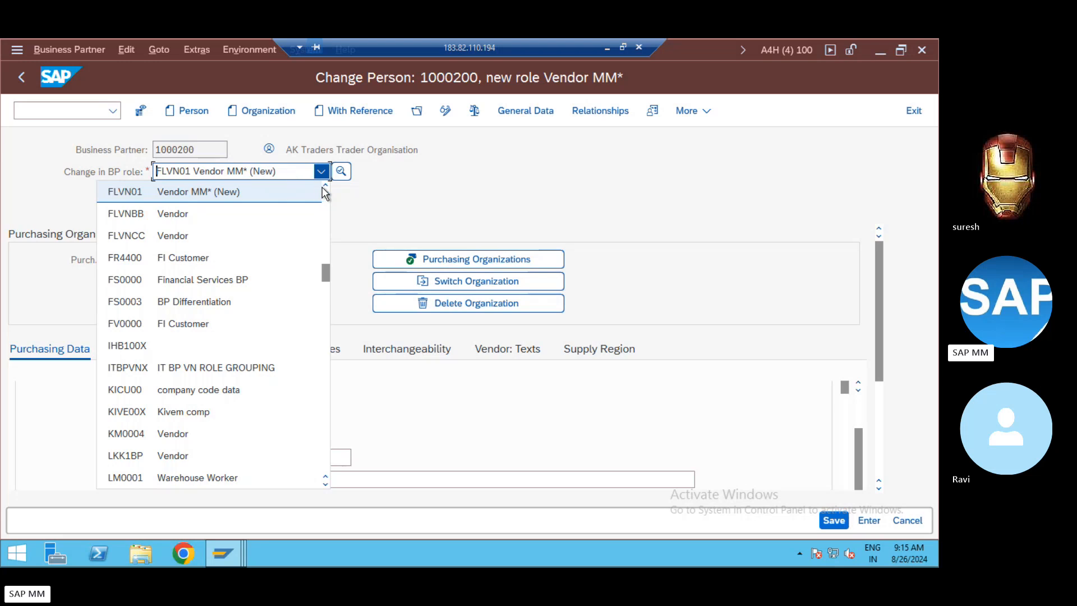
click(325, 187)
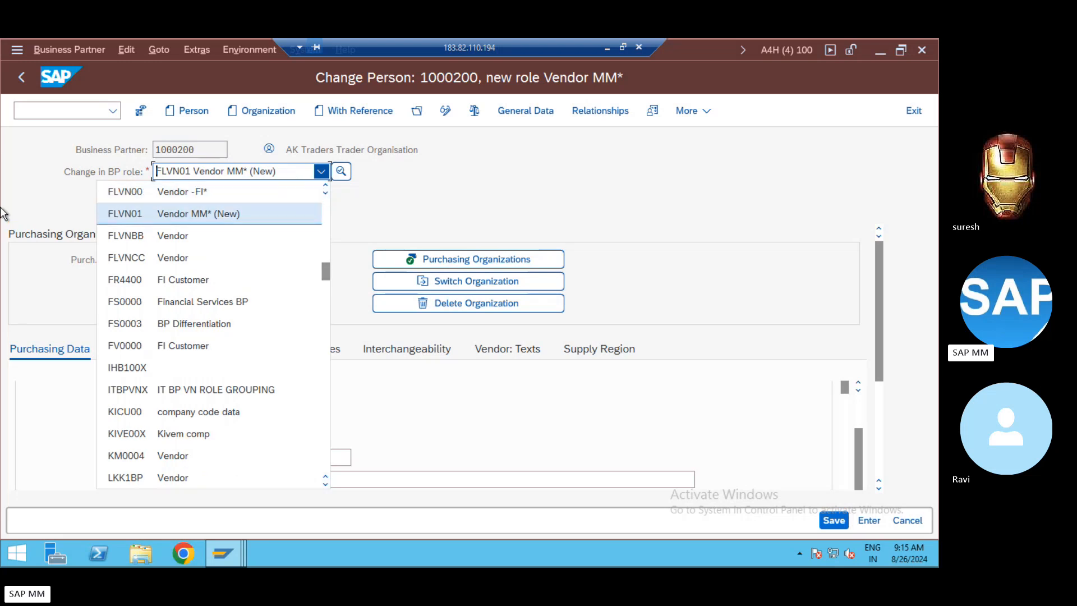
Set the correspondence language in the general address data to EN and try to save the vendor role
click(834, 521)
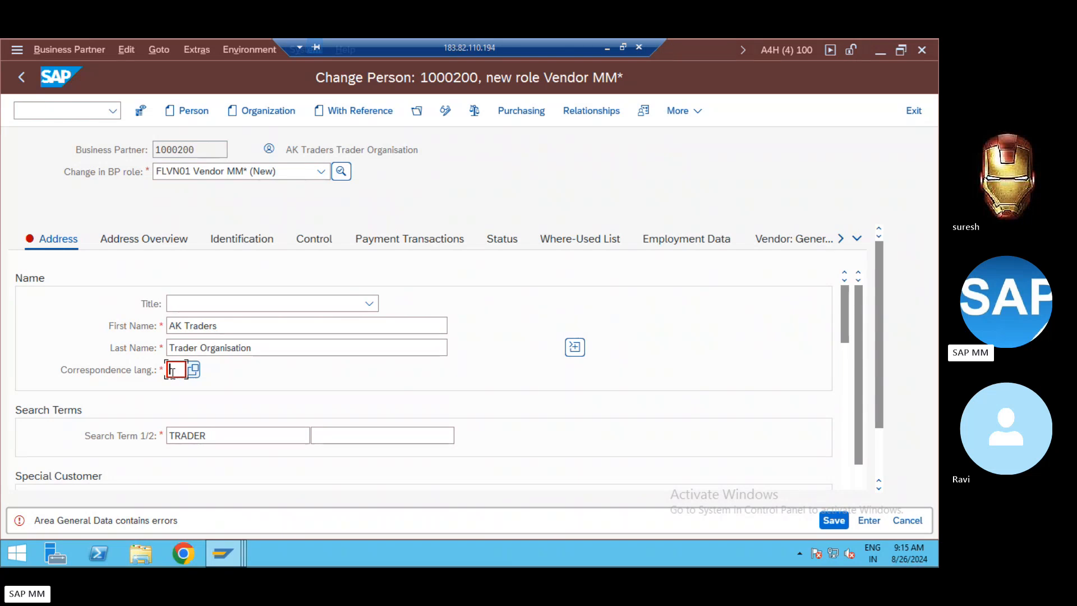
text(EN)
key(Return)
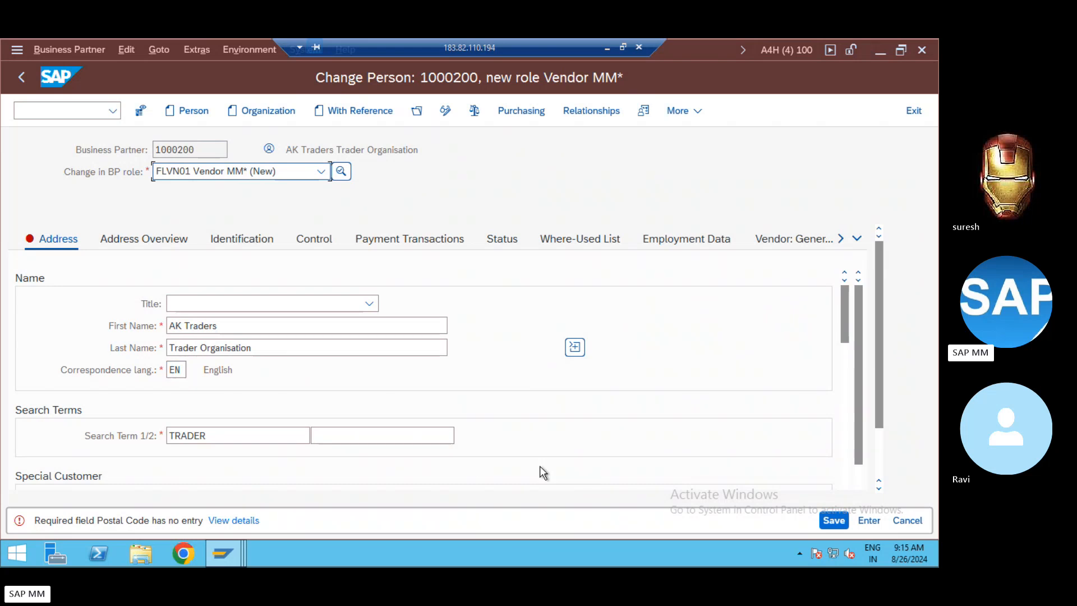
click(834, 520)
Enter the vendor's postal code and city in the standard address and try to save the business partner
click(875, 451)
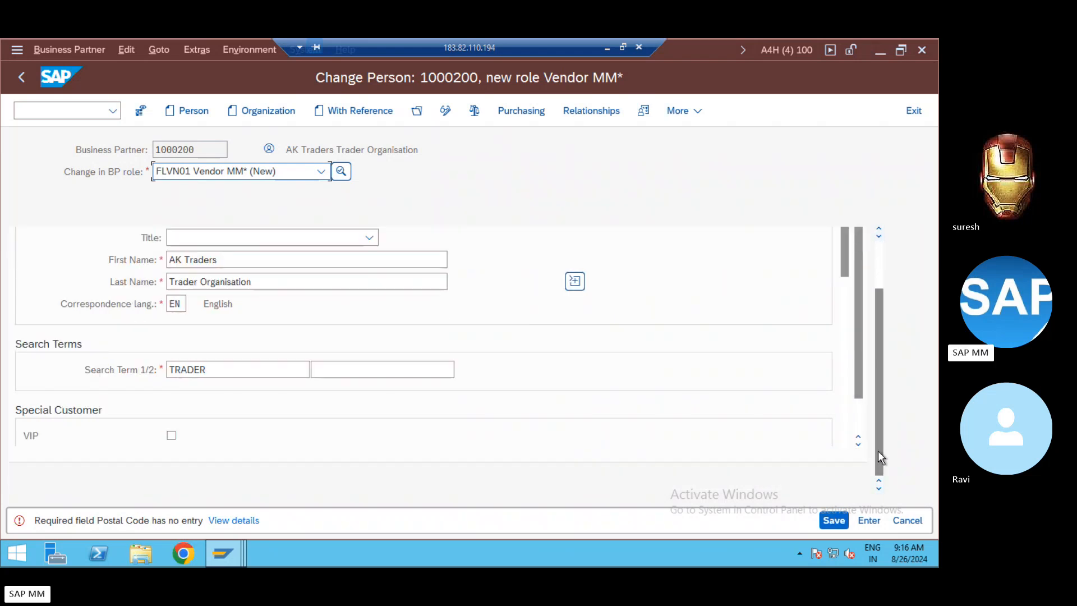
click(860, 418)
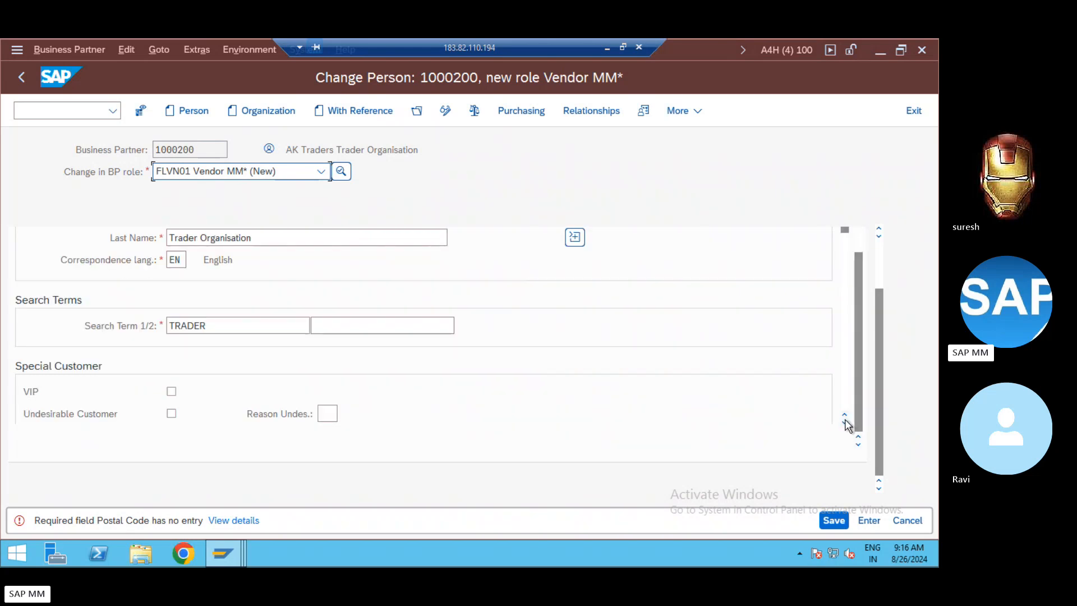
click(845, 422)
click(844, 422)
click(845, 422)
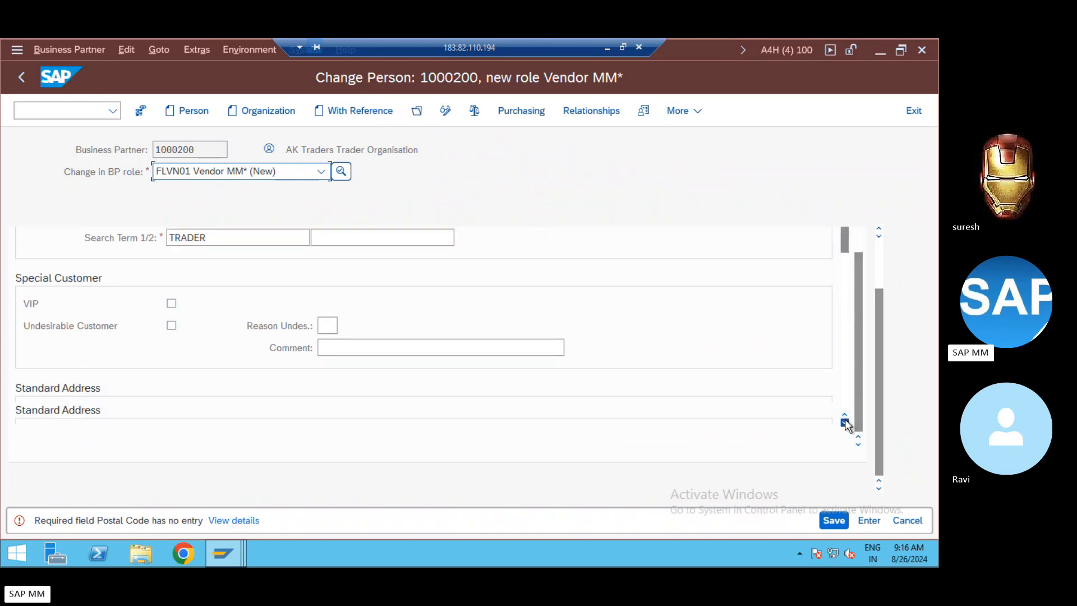
click(845, 422)
click(845, 423)
click(845, 422)
click(845, 422)
click(845, 423)
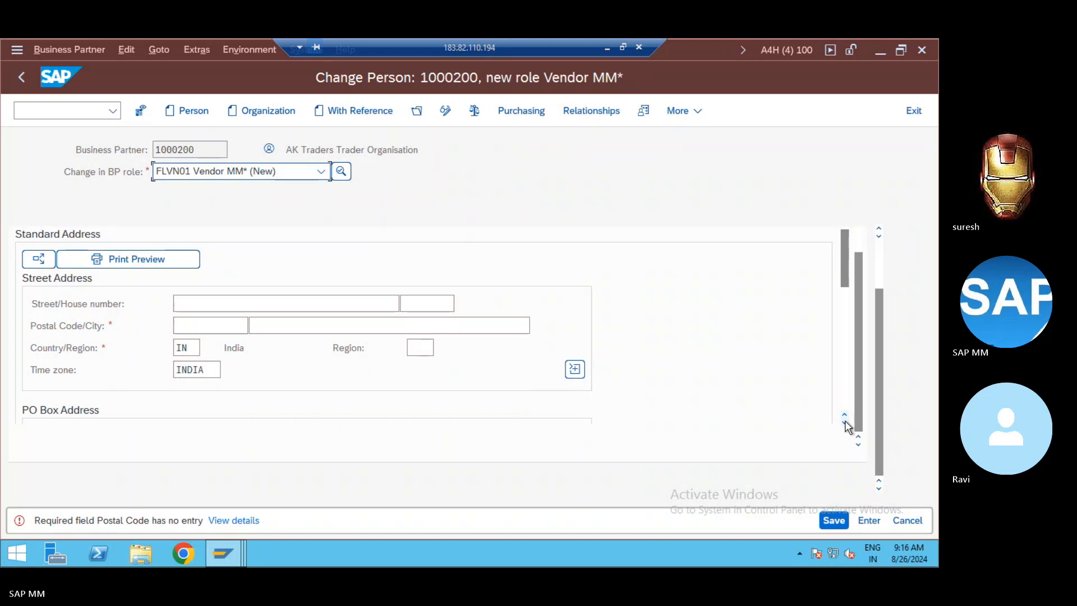
click(231, 326)
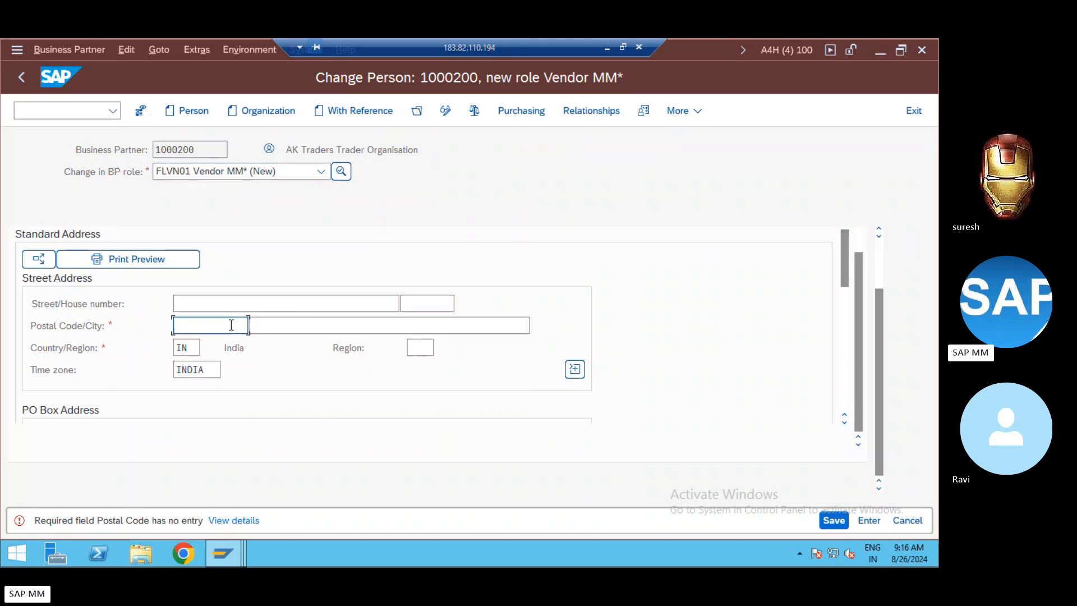
text(560077)
key(Tab)
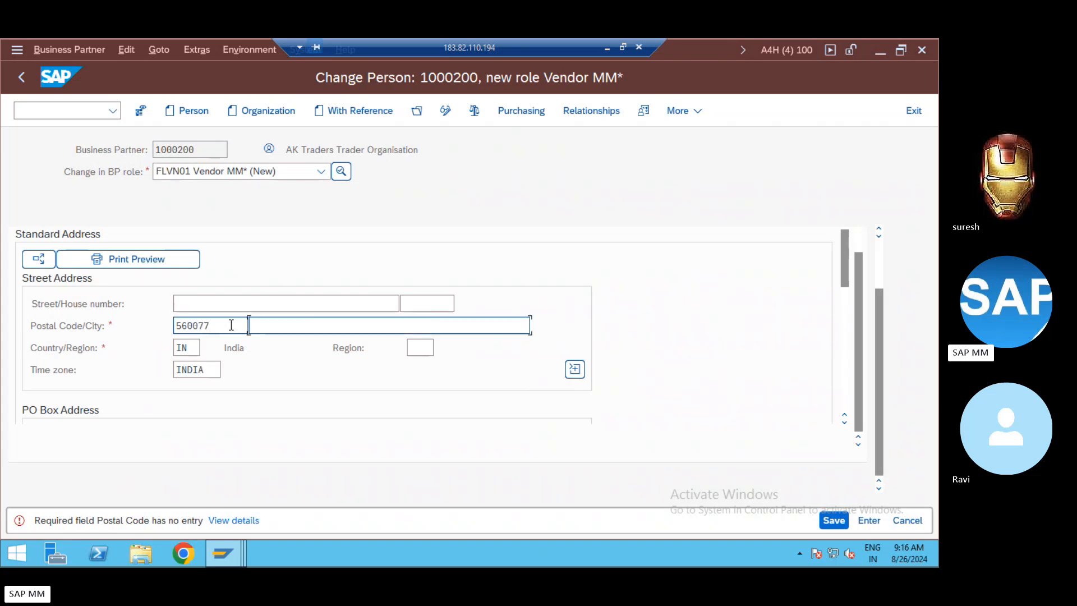
text(Bangalor)
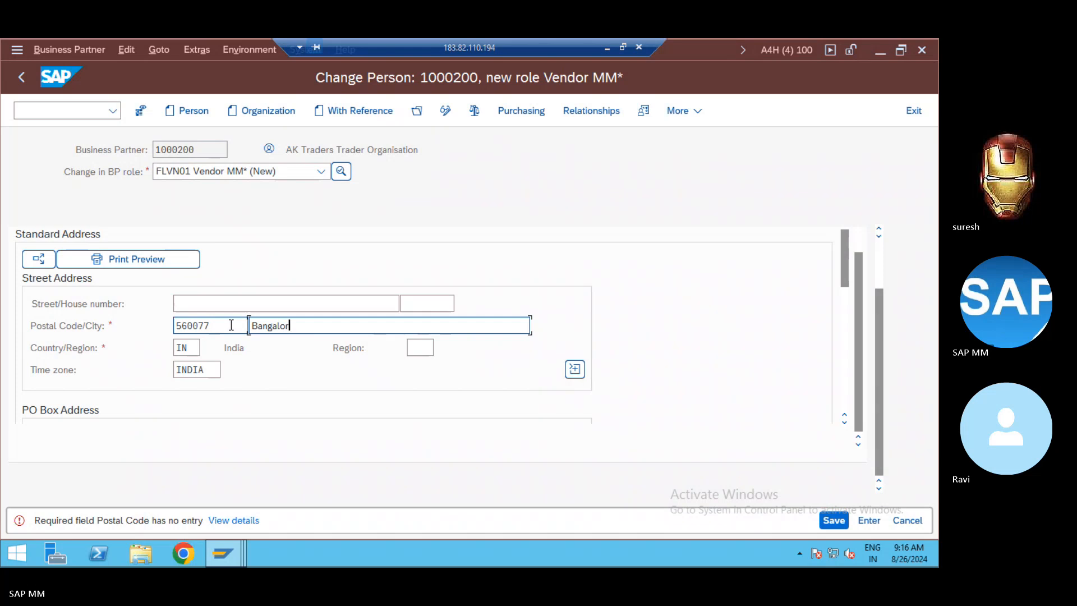
text(e)
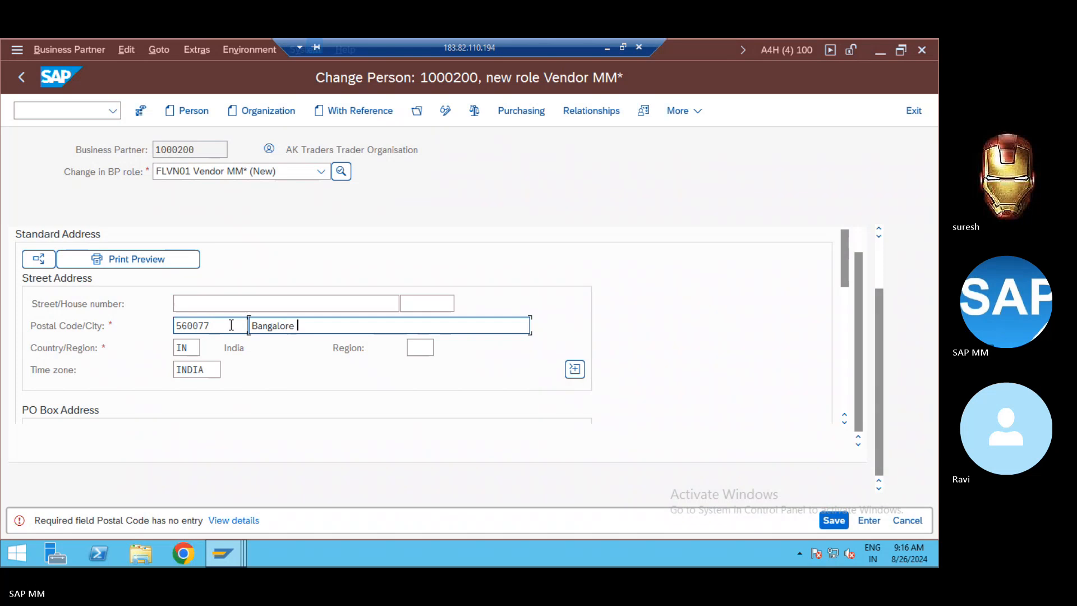
click(846, 518)
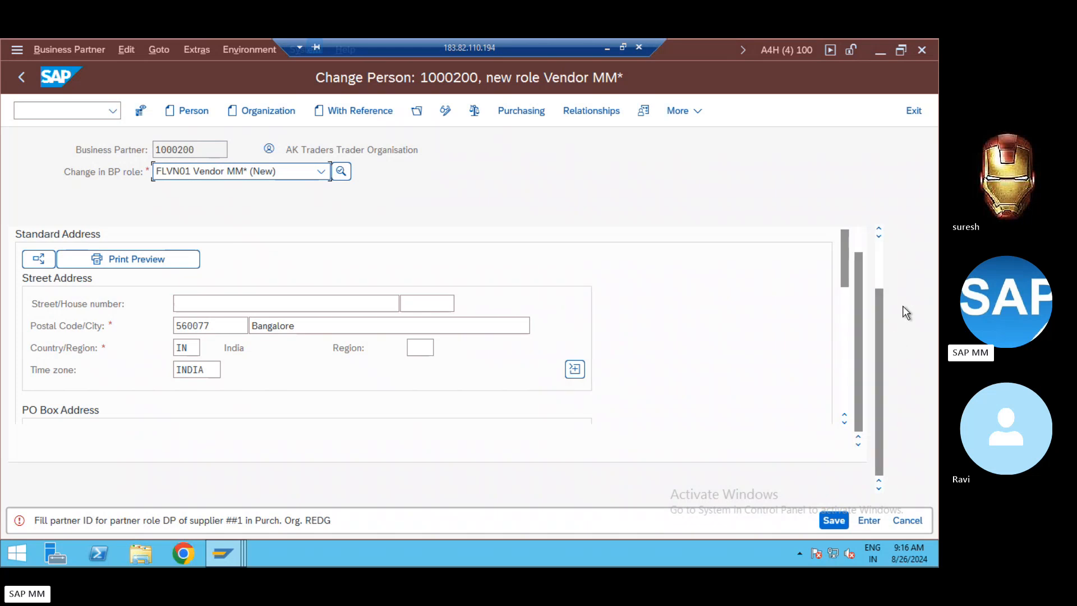
Examine the vendor's standard address, communication and address-independent communication data, and the address overview
click(845, 298)
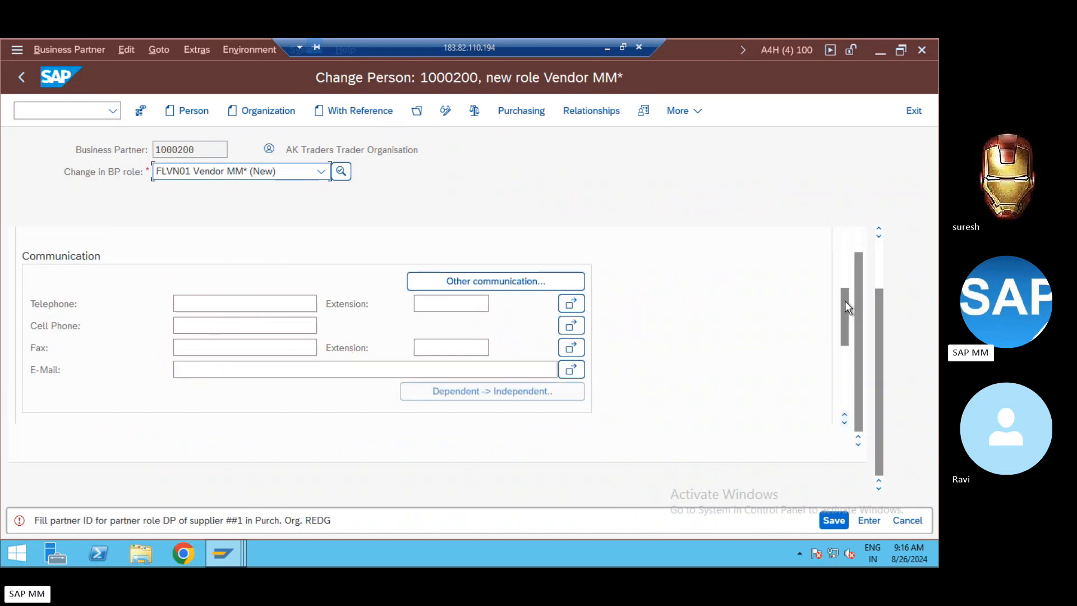
click(847, 363)
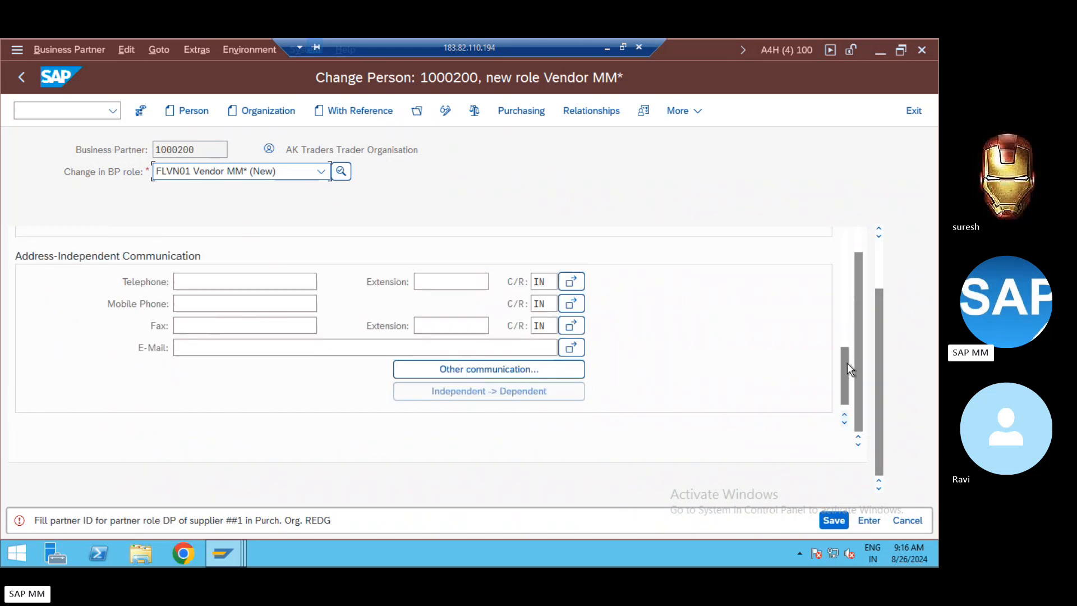
click(846, 321)
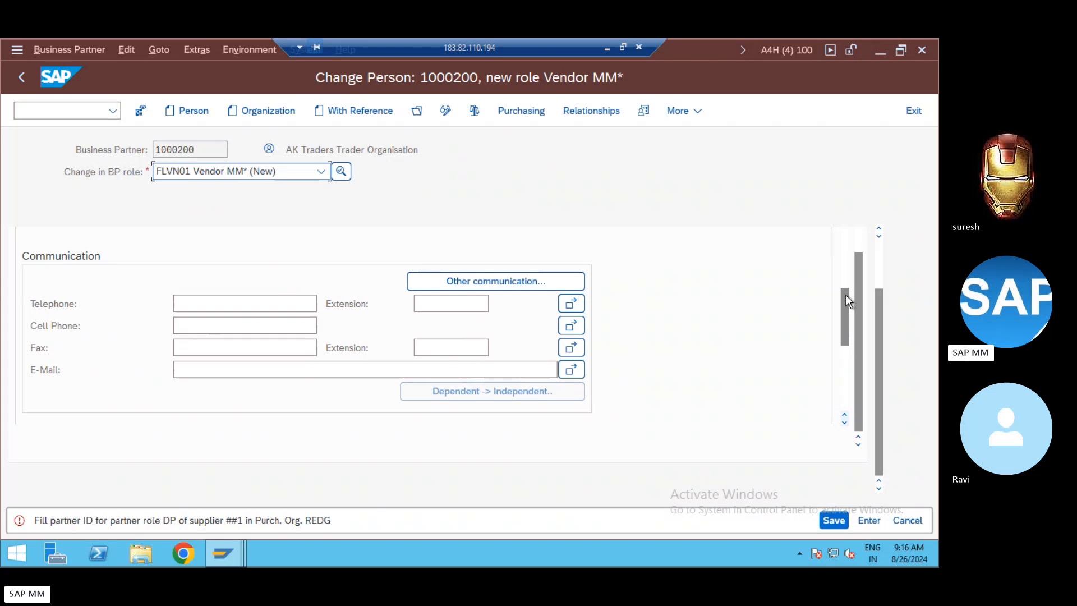
click(847, 261)
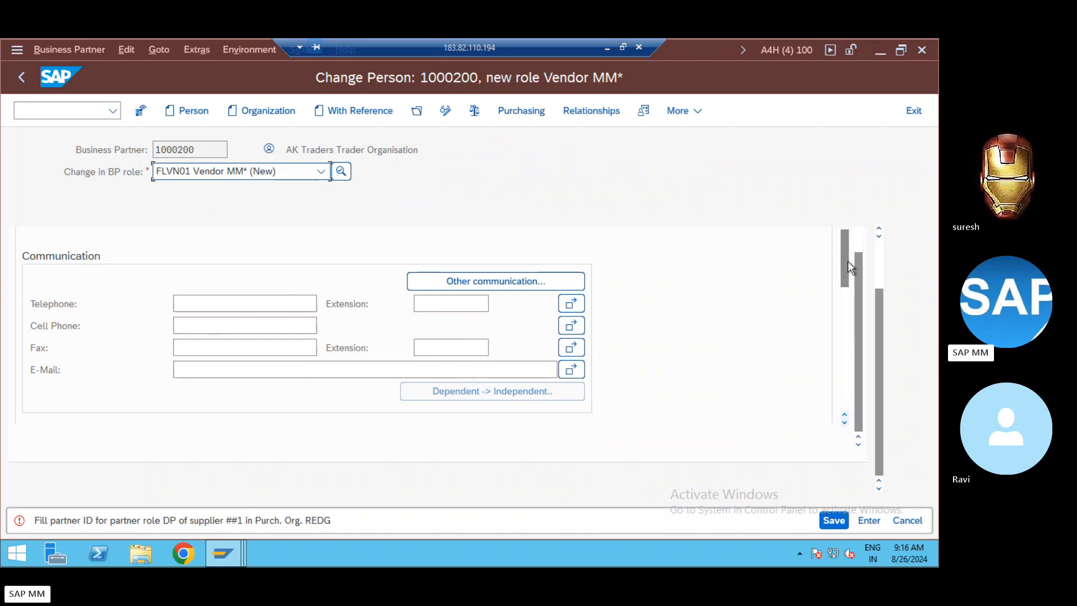
click(876, 263)
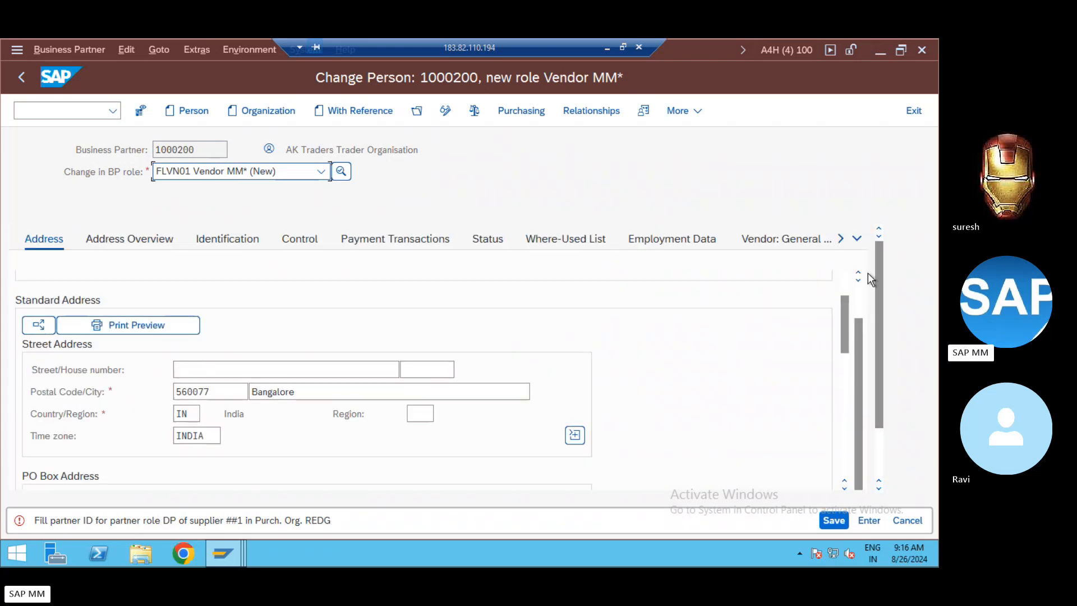
click(860, 295)
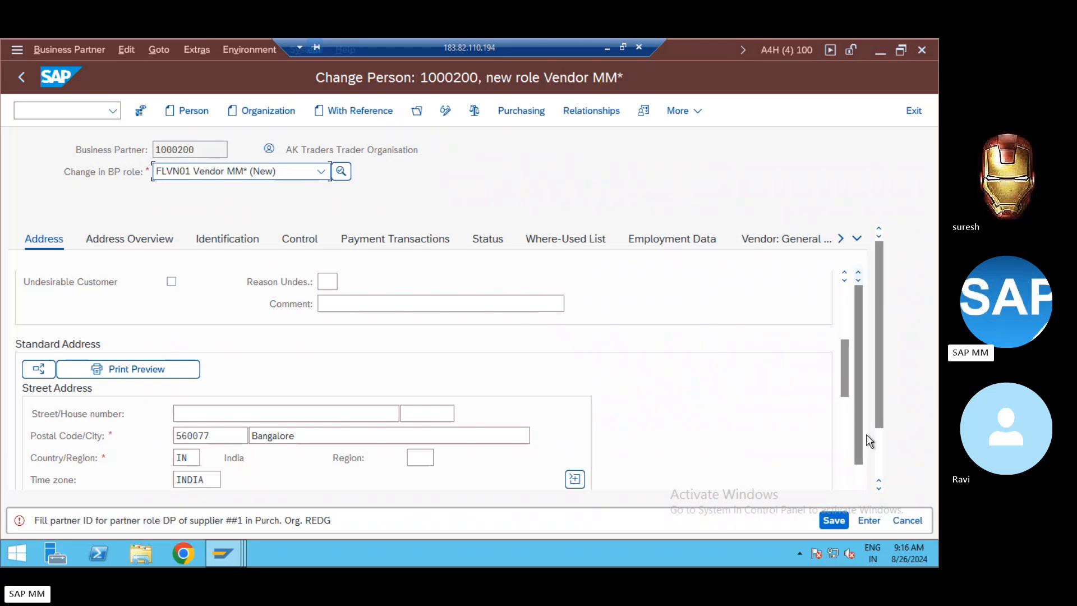
click(875, 446)
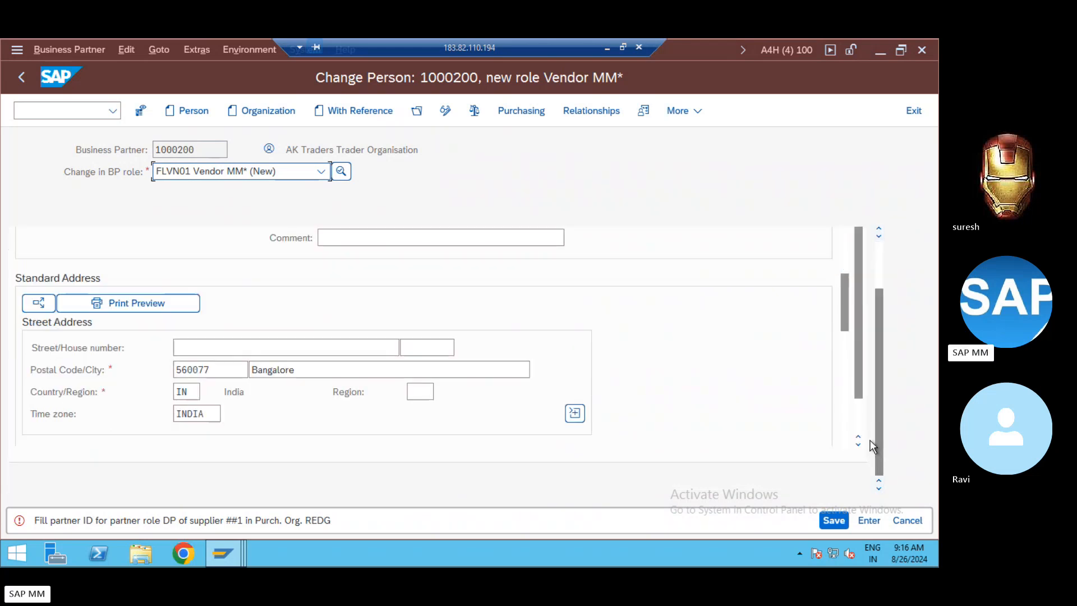
scroll(860, 422, down, 2)
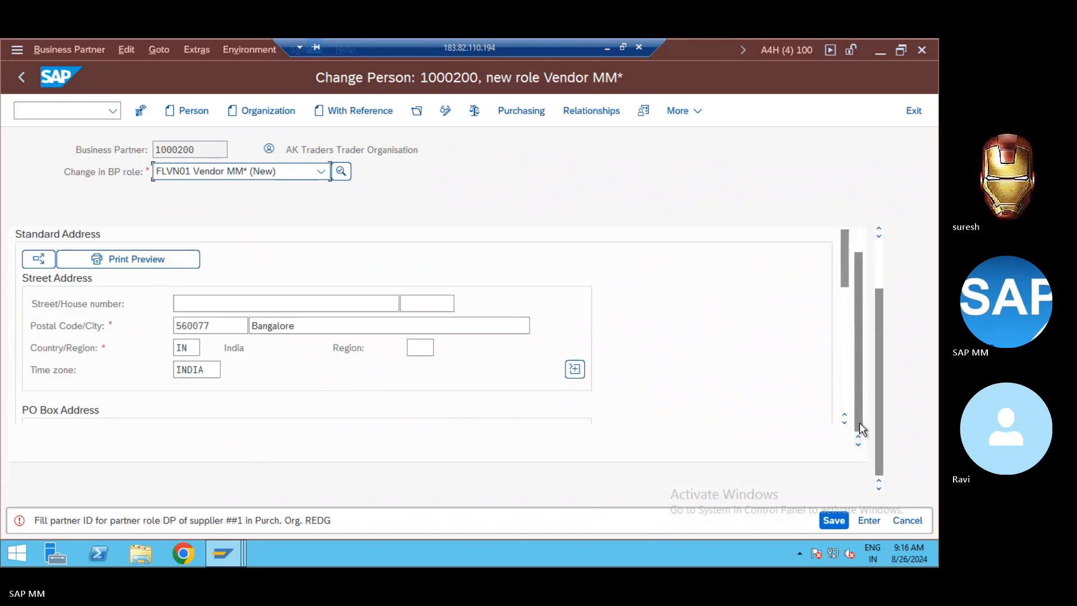
click(843, 384)
click(843, 385)
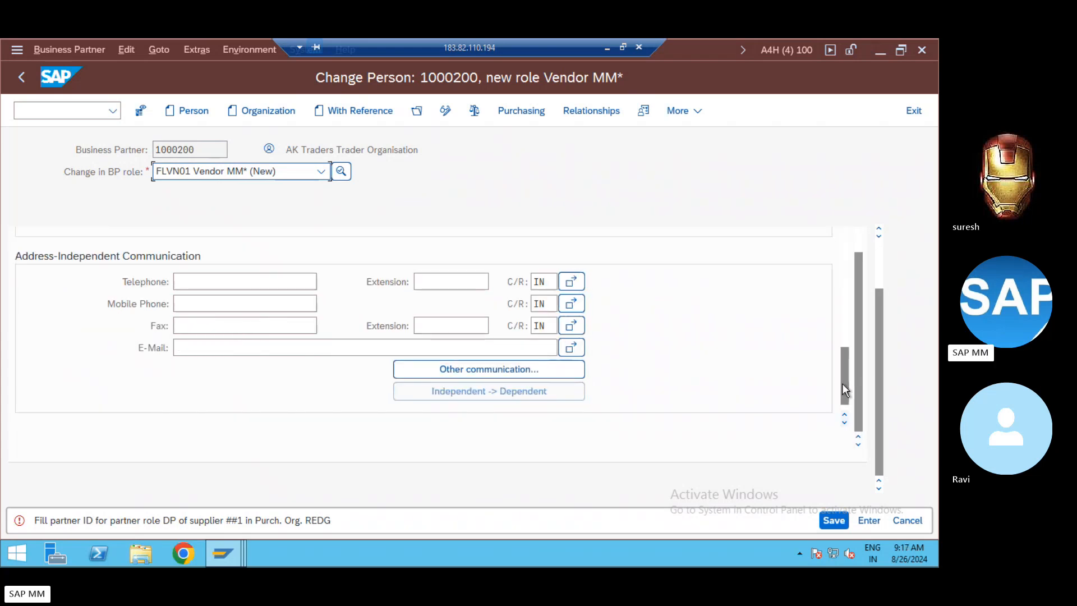
click(878, 252)
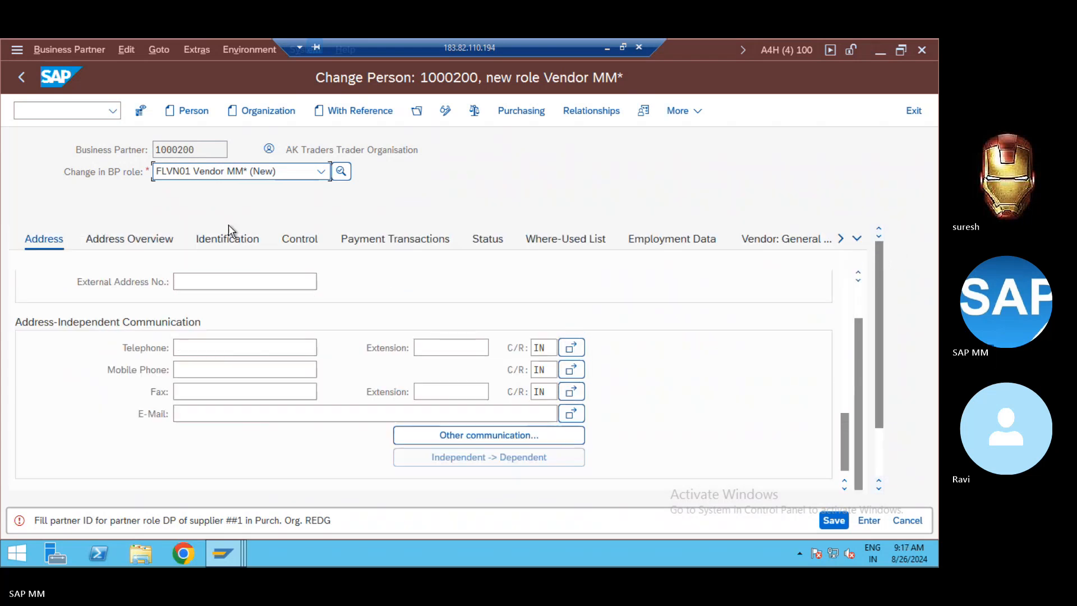
click(116, 244)
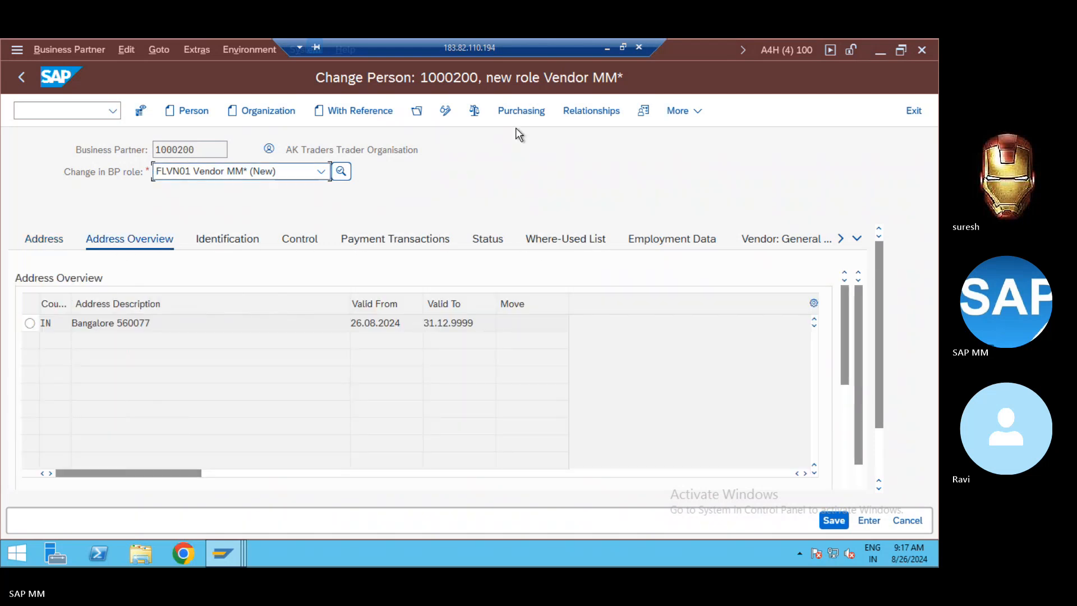
Review the conditions, control data and additional purchasing data for purchasing organization REDG and try to save the vendor role
click(510, 105)
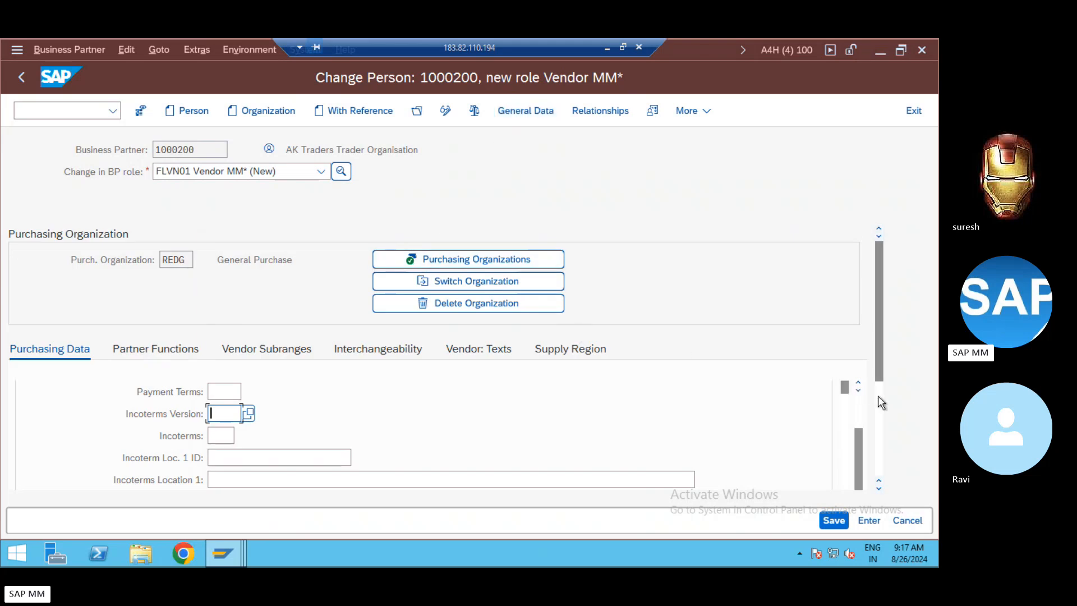
scroll(879, 398, down, 3)
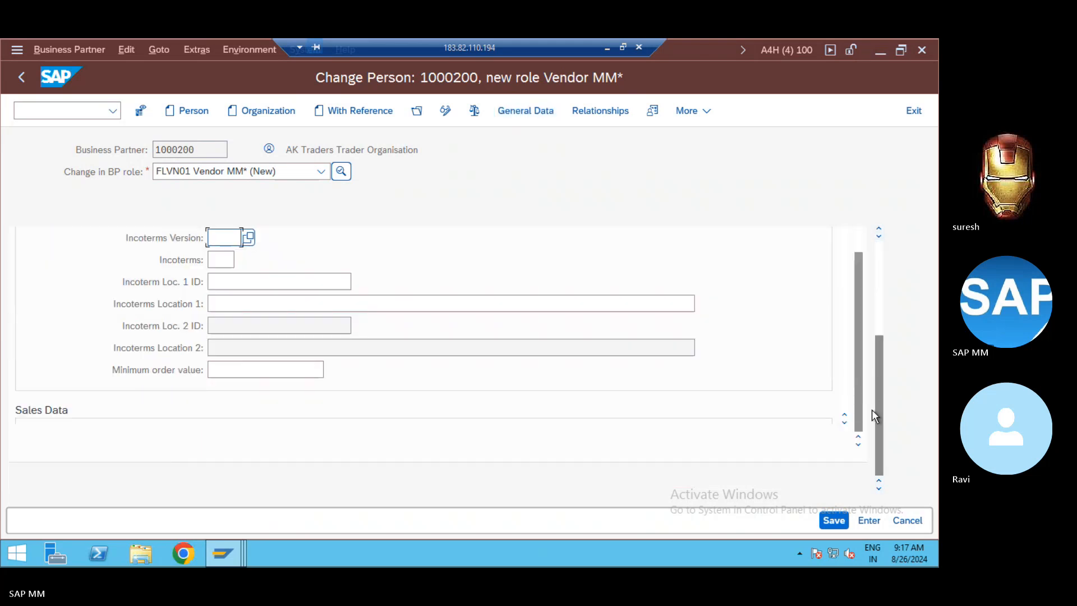
scroll(880, 324, up, 3)
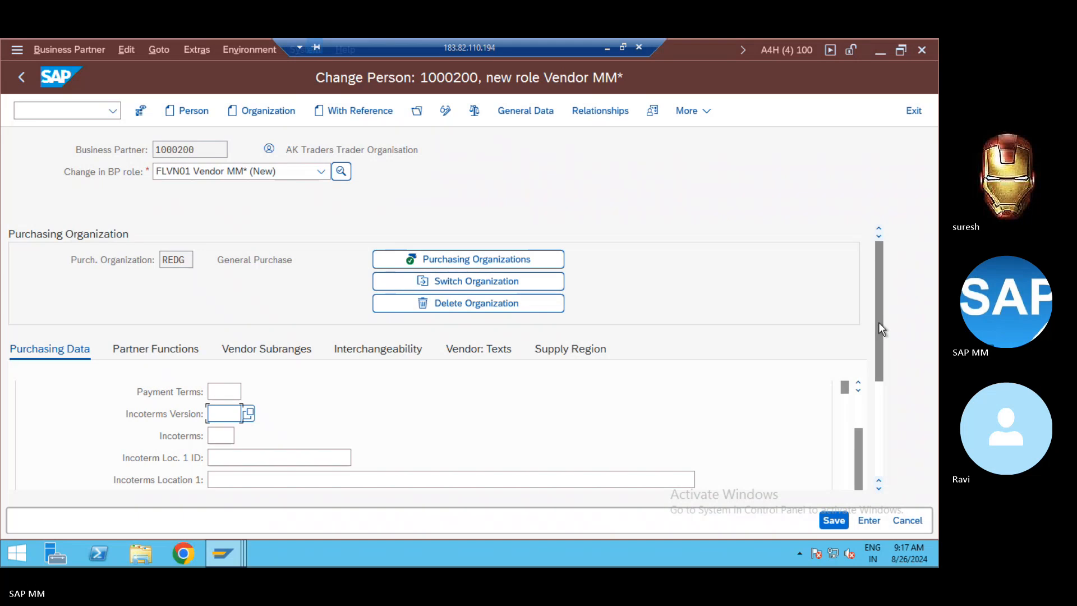
scroll(856, 410, up, 2)
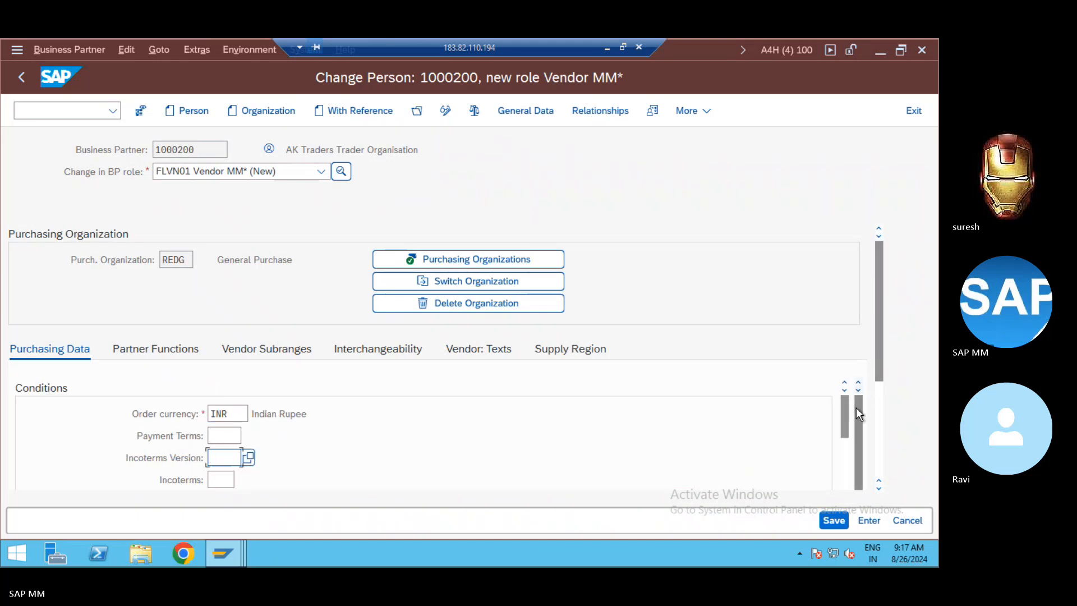
drag(844, 401, 843, 446)
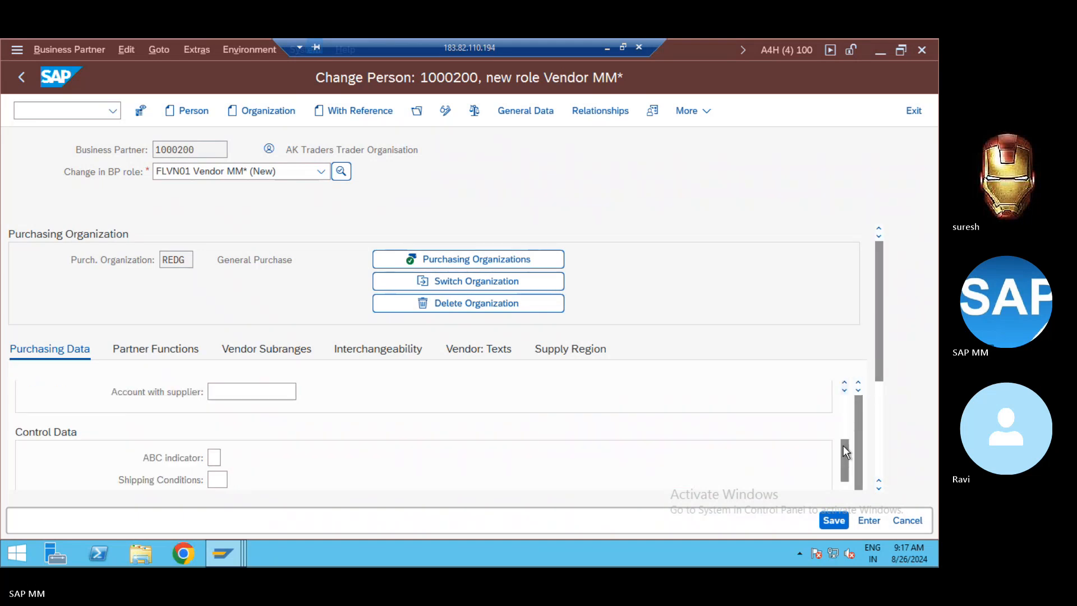
click(880, 450)
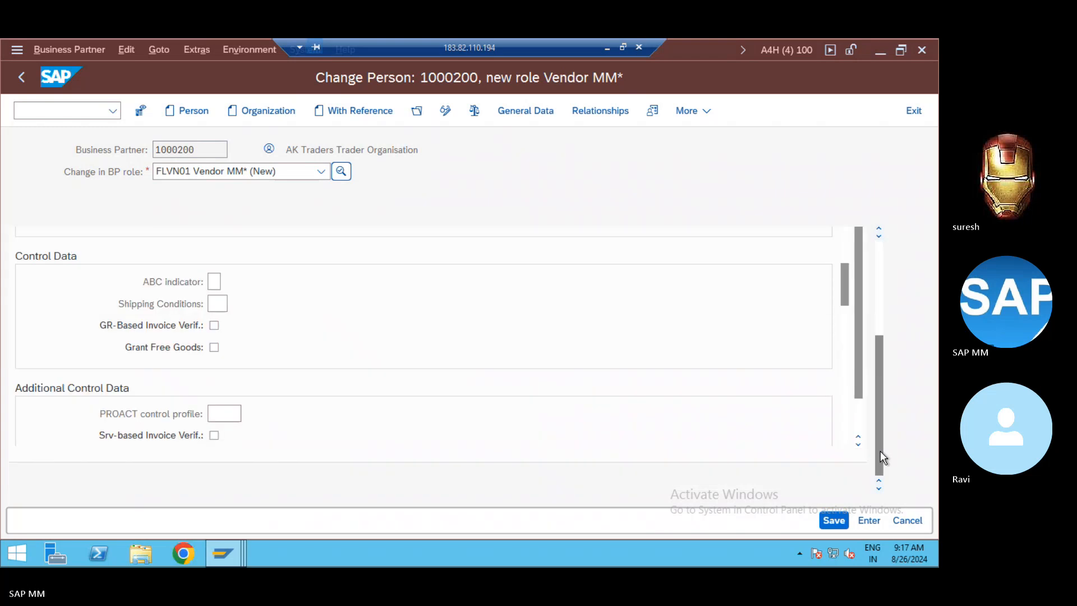
click(846, 359)
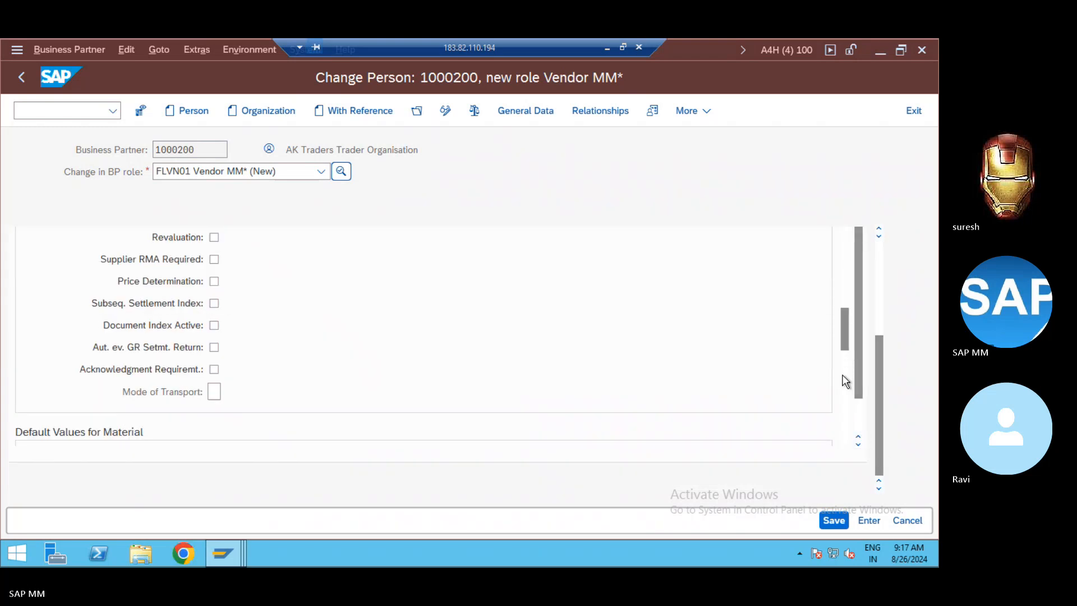
click(845, 381)
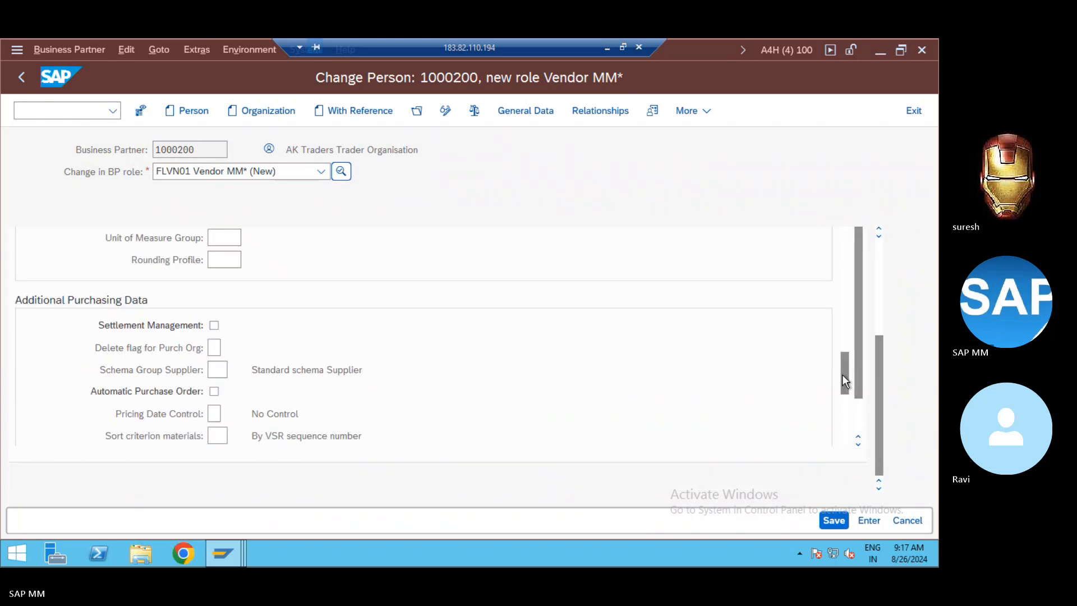
click(844, 415)
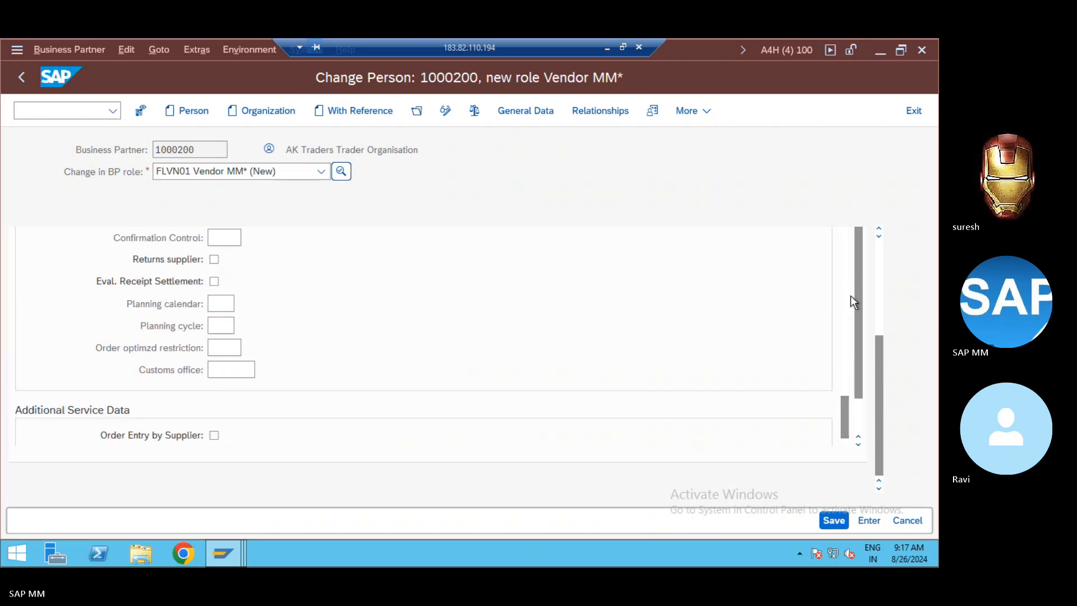
click(844, 333)
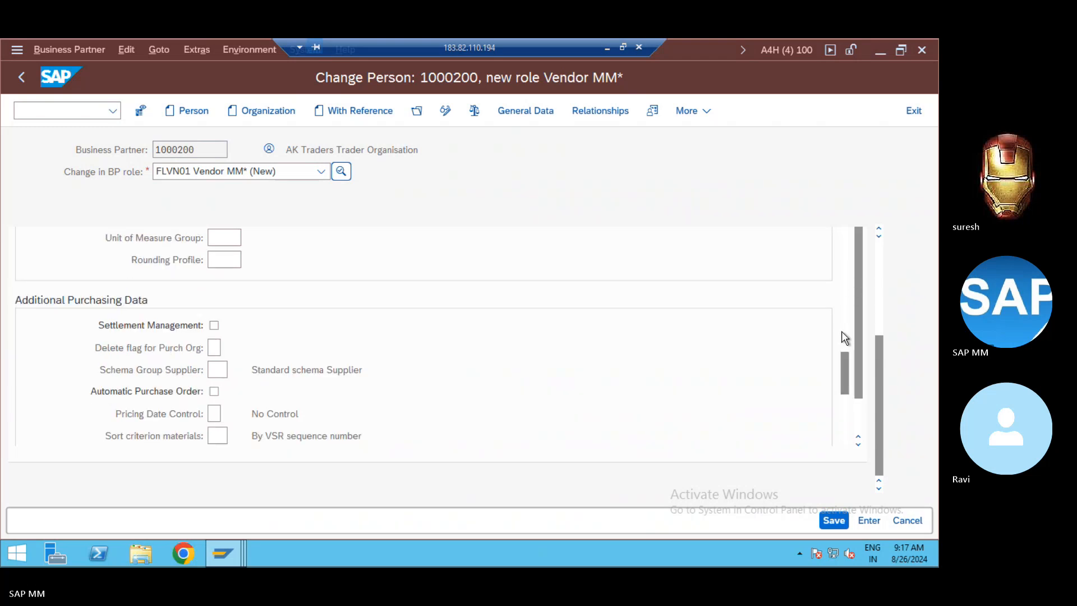
click(844, 334)
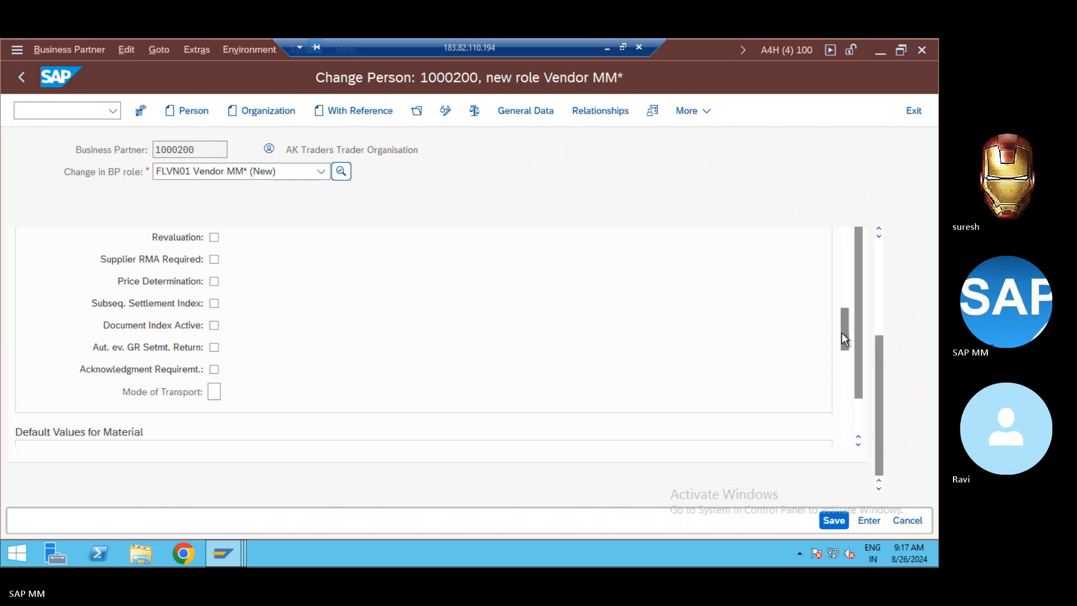
click(841, 522)
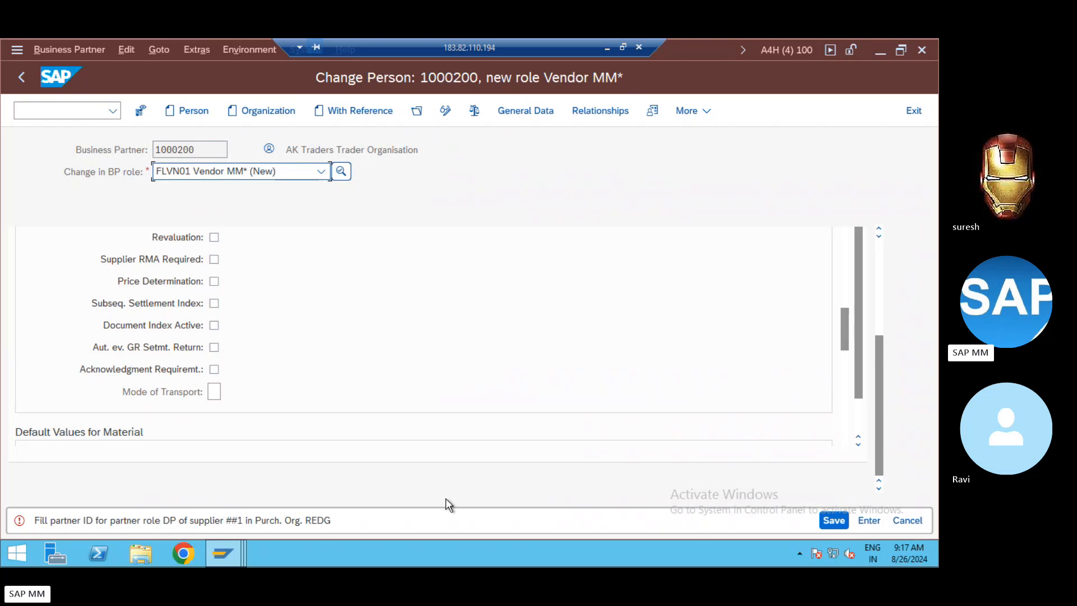
Try to assign the vendor's own business partner number to the Delivering plant (DP) partner function by copying it from the Vendor row
click(878, 318)
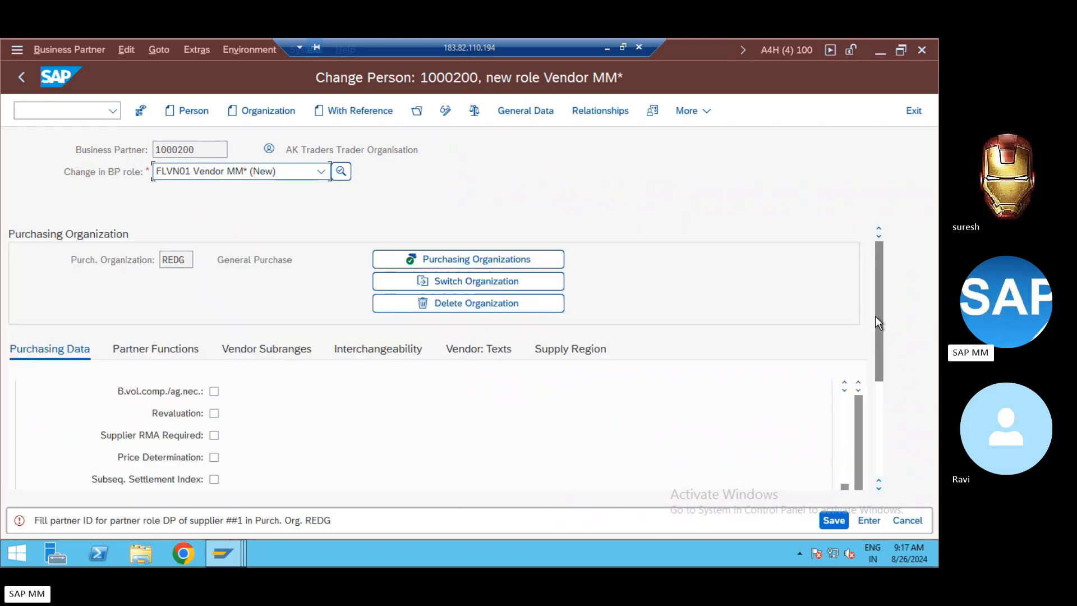
click(152, 359)
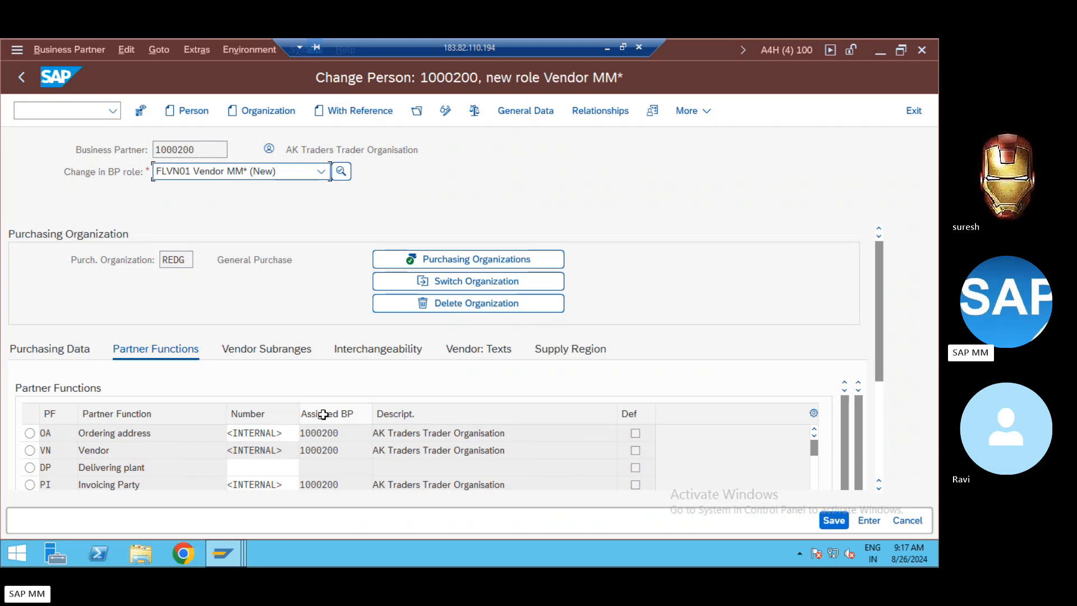
click(263, 468)
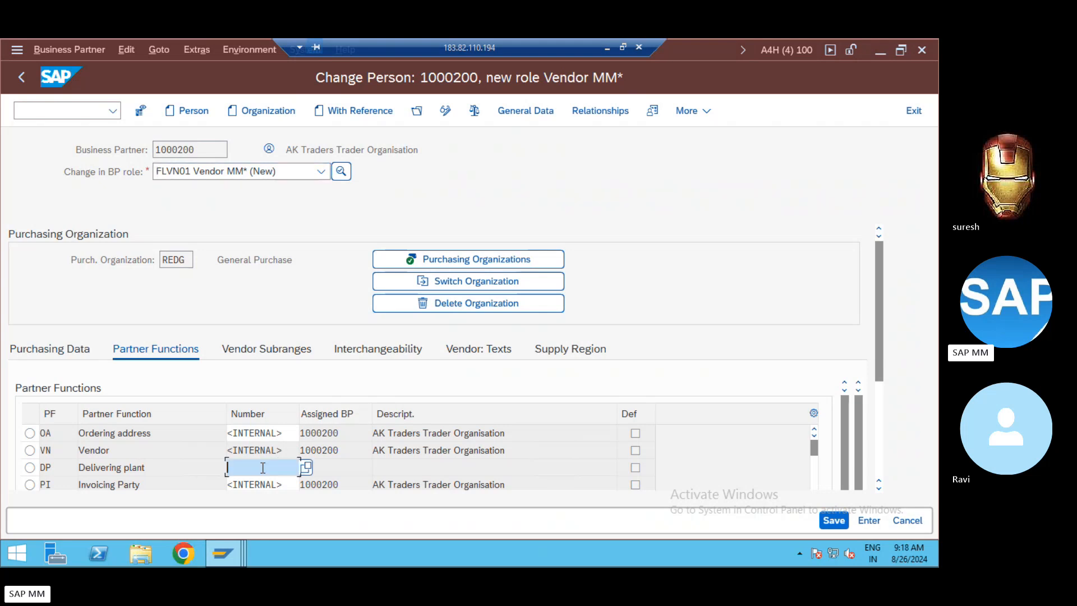
double_click(350, 451)
key(ctrl+c)
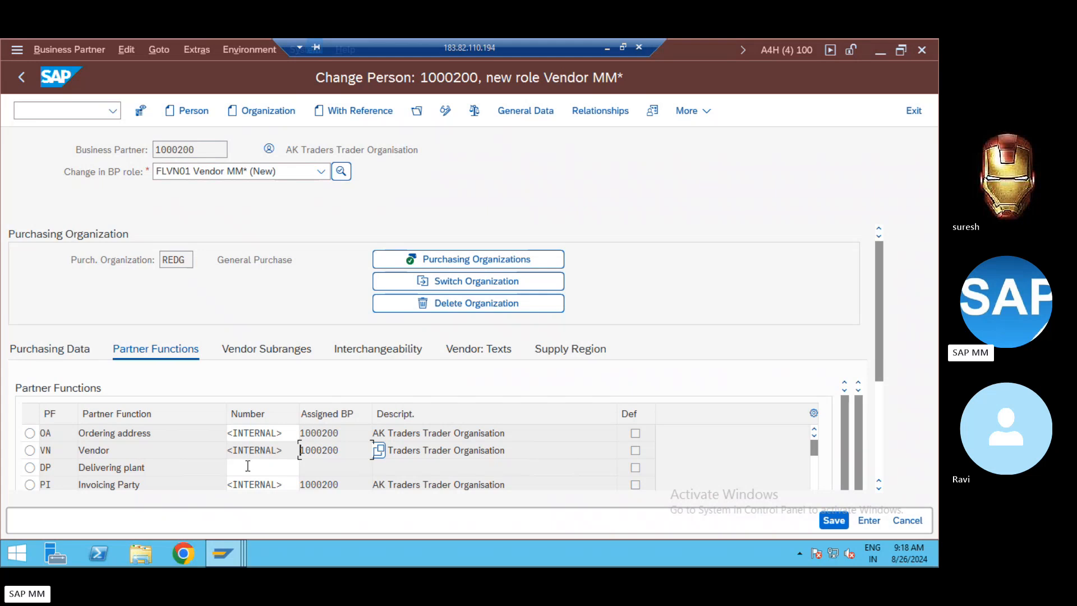
click(248, 467)
key(ctrl+v)
key(Return)
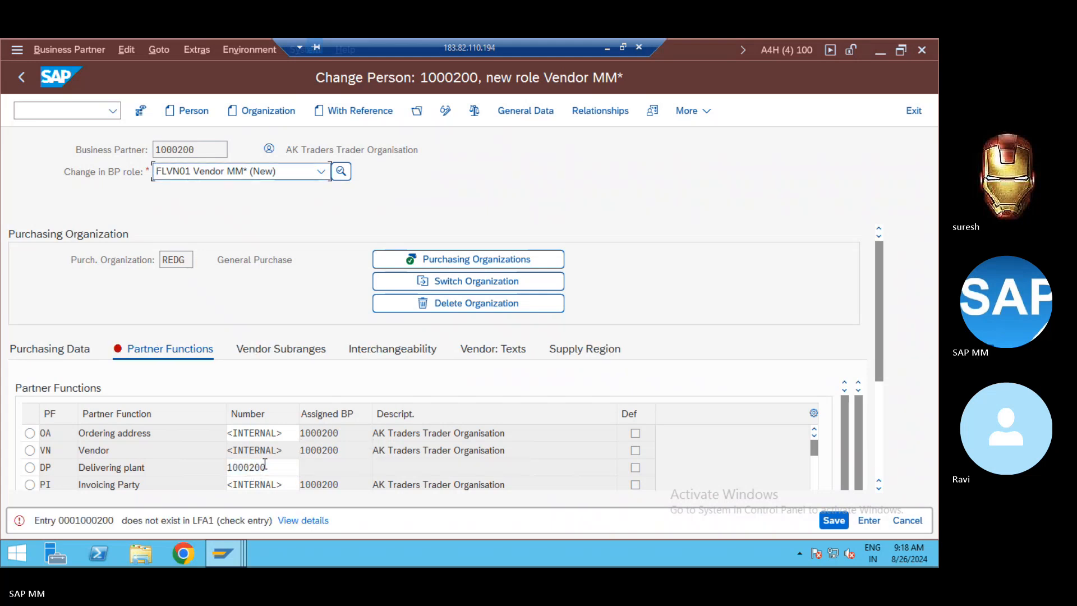
Try the numbers 1000199 and 1000100 for the Delivering plant (DP) partner function
double_click(265, 465)
text(1000)
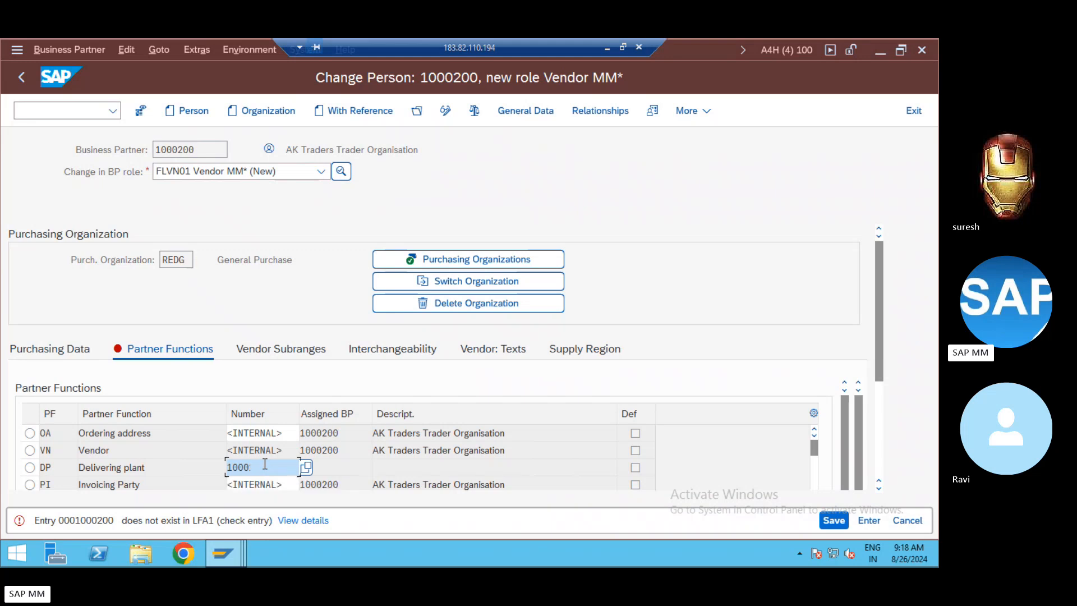
text(199)
key(Return)
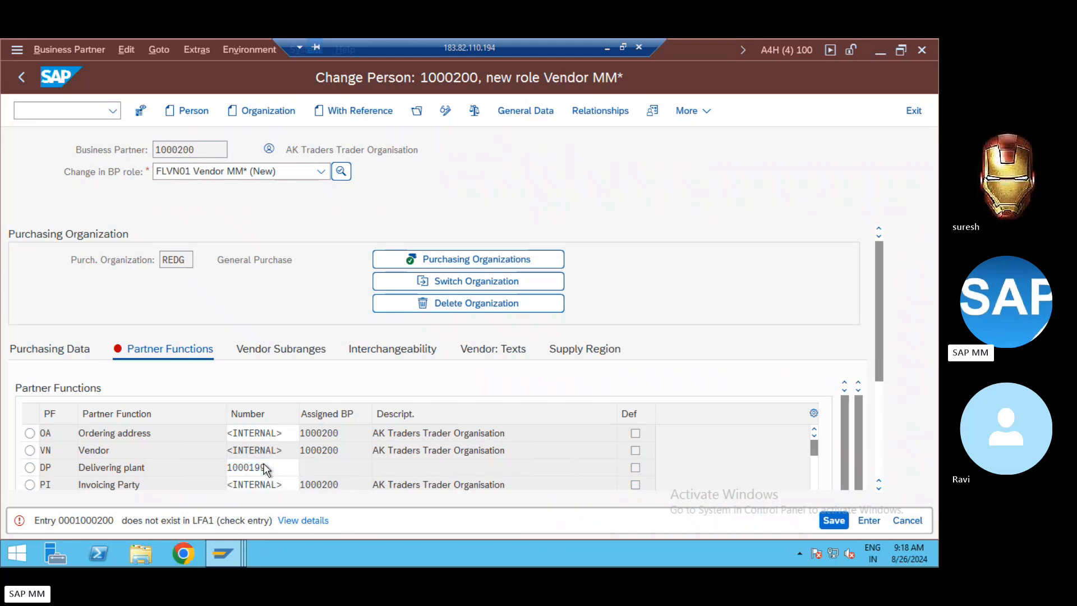
double_click(271, 467)
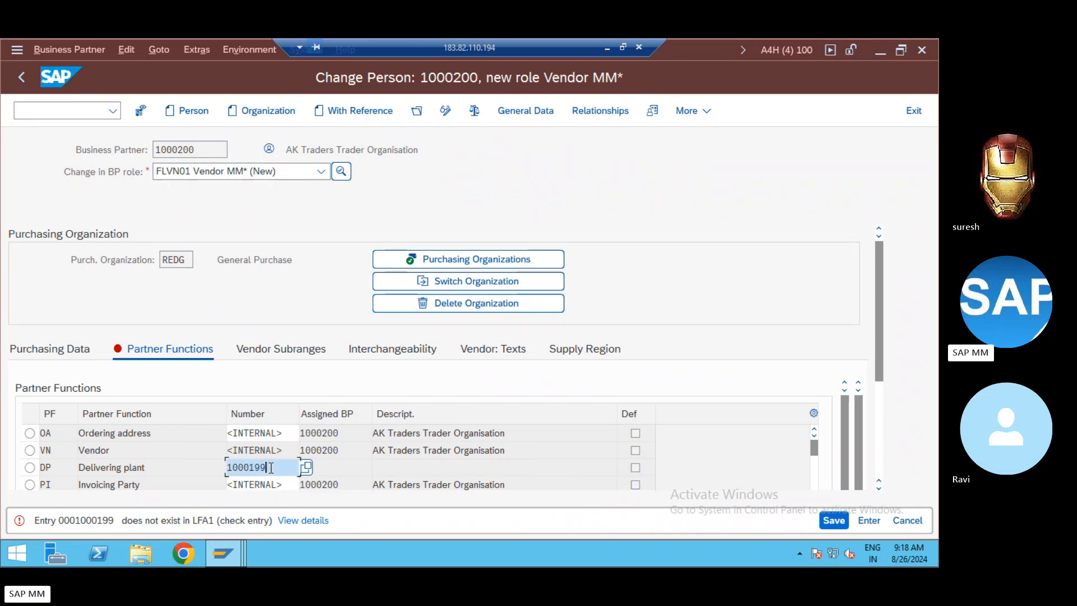
key(BackSpace)
key(BackSpace)
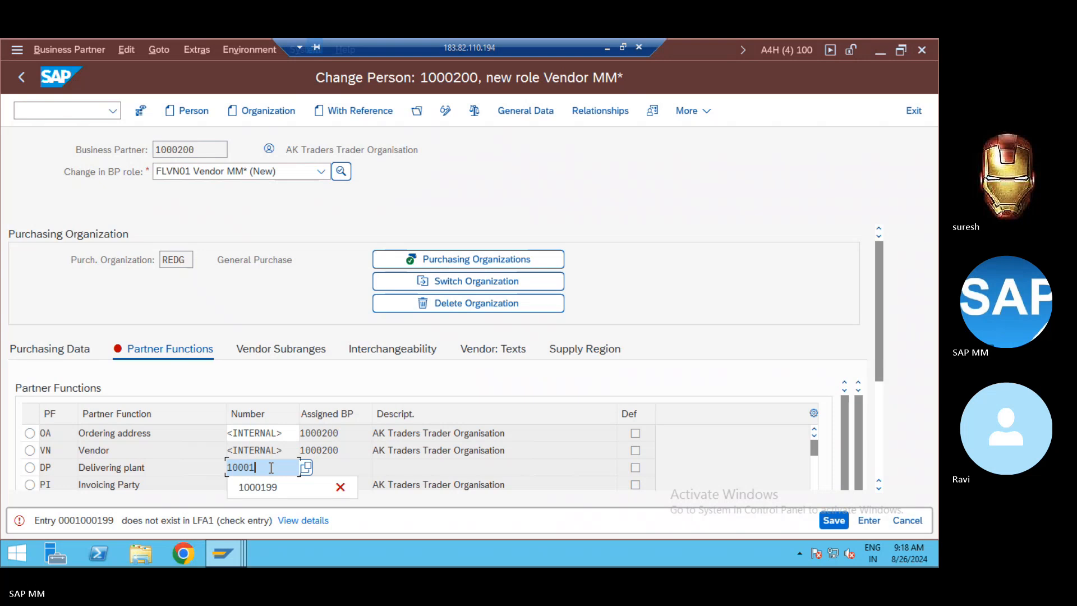
text(00)
key(Return)
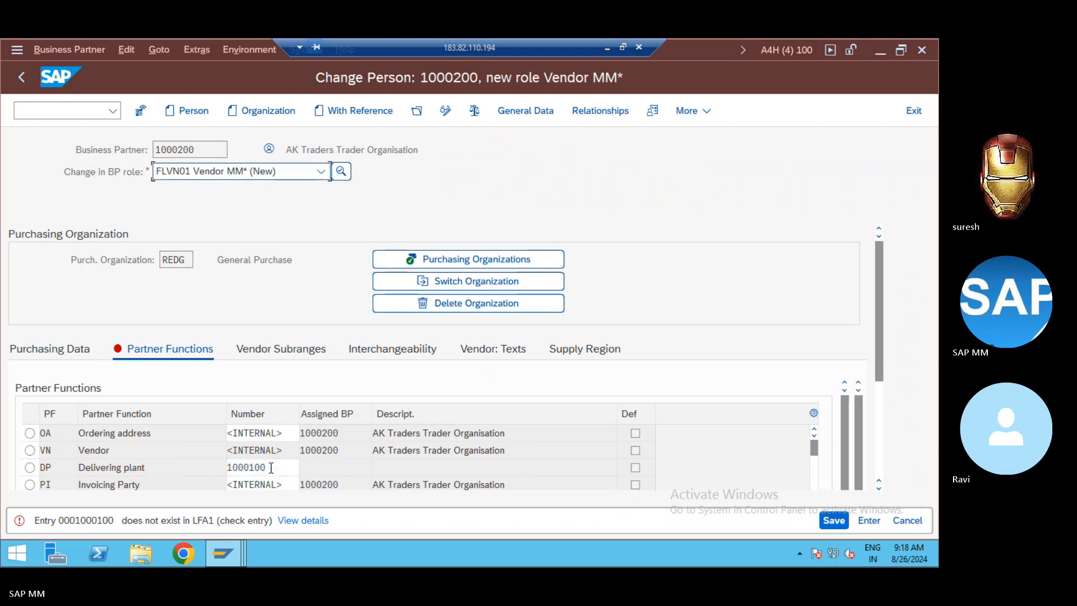
Set the number of the Delivering plant (DP) partner function to 1000 and submit the entry
click(271, 467)
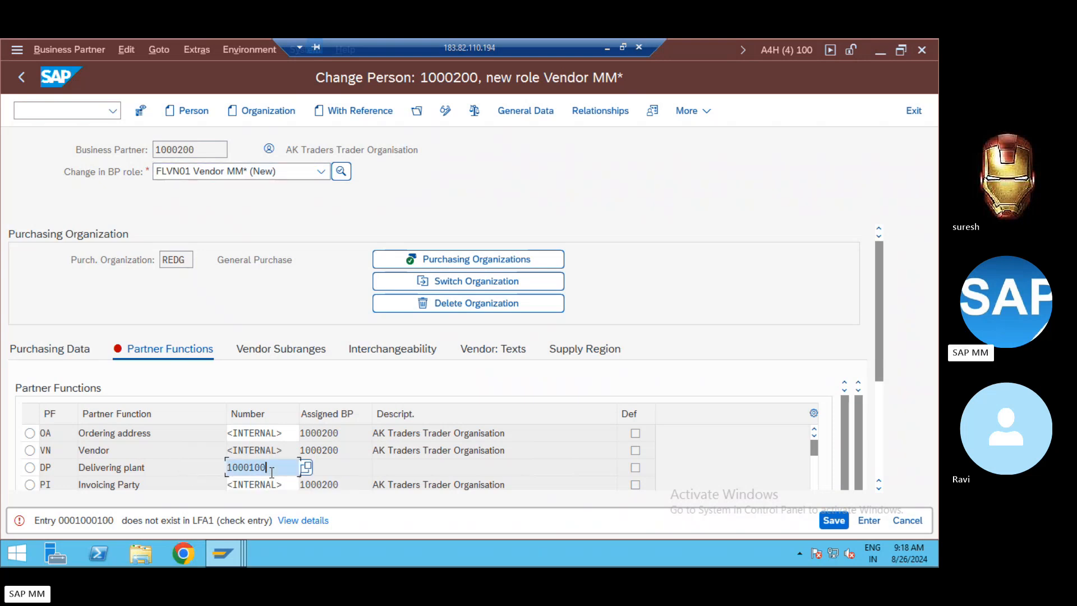
key(BackSpace)
key(BackSpace)
key(BackSpace)
key(Return)
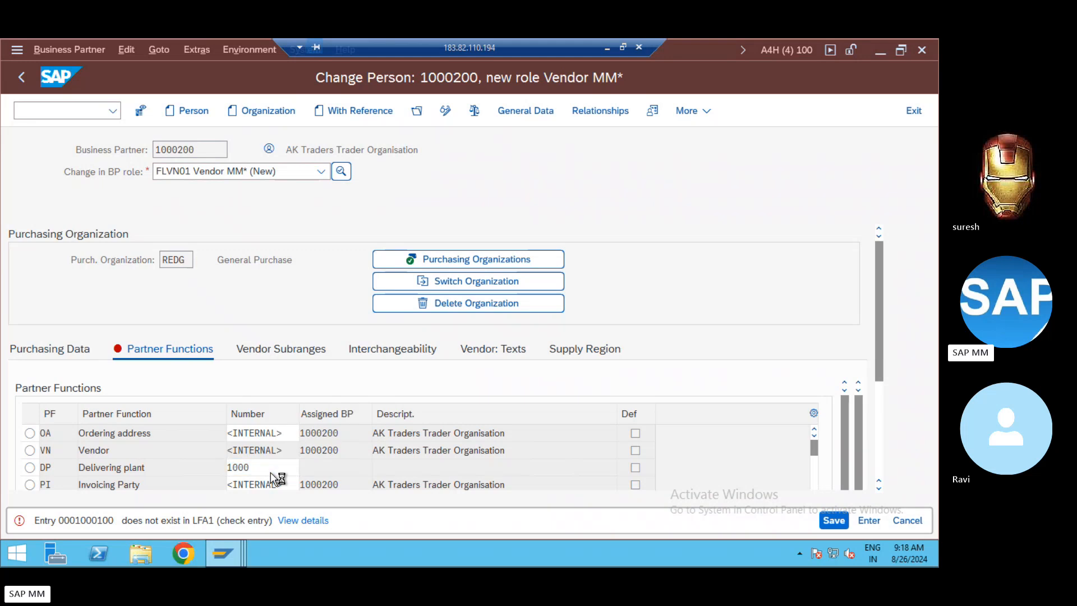
Replace the Delivering plant (DP) number with supplier PED-RED1, found by searching purchasing suppliers with purchasing organization RE*
click(272, 473)
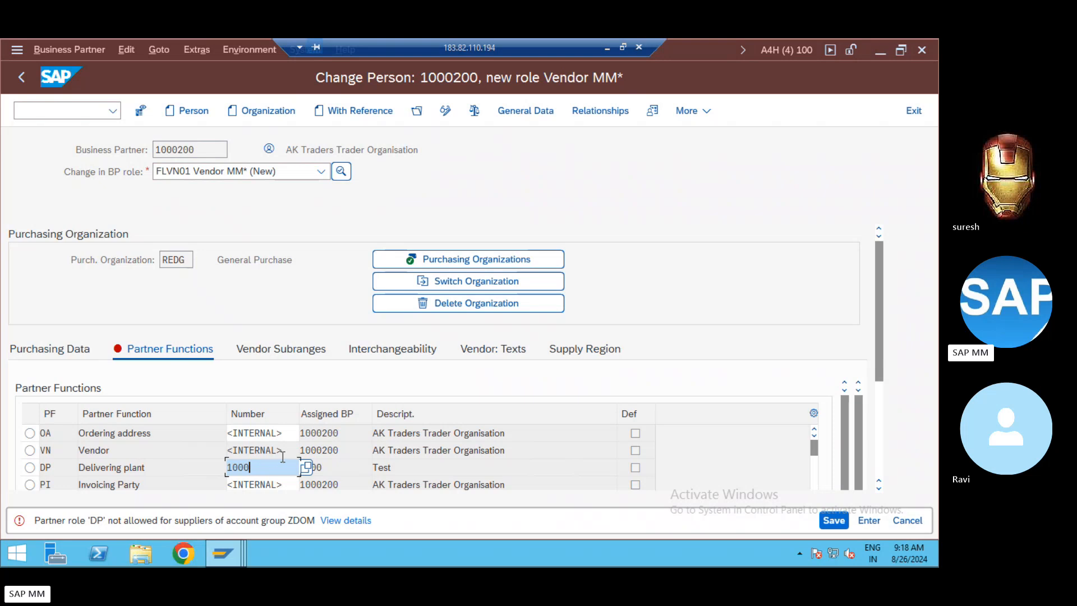
text(1)
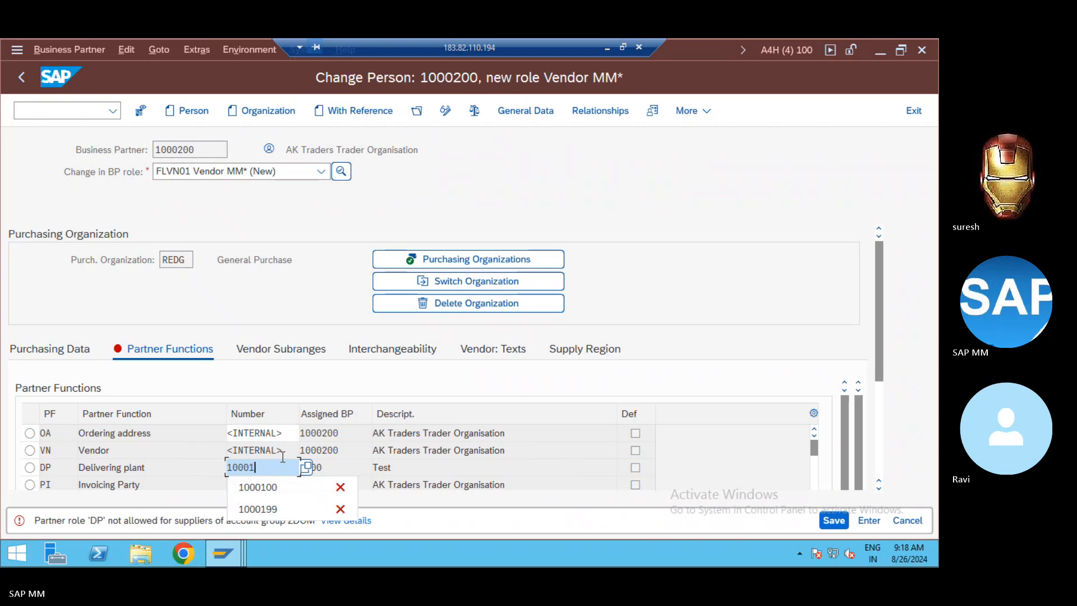
key(BackSpace)
key(BackSpace)
key(BackSpace)
key(BackSpace)
key(BackSpace)
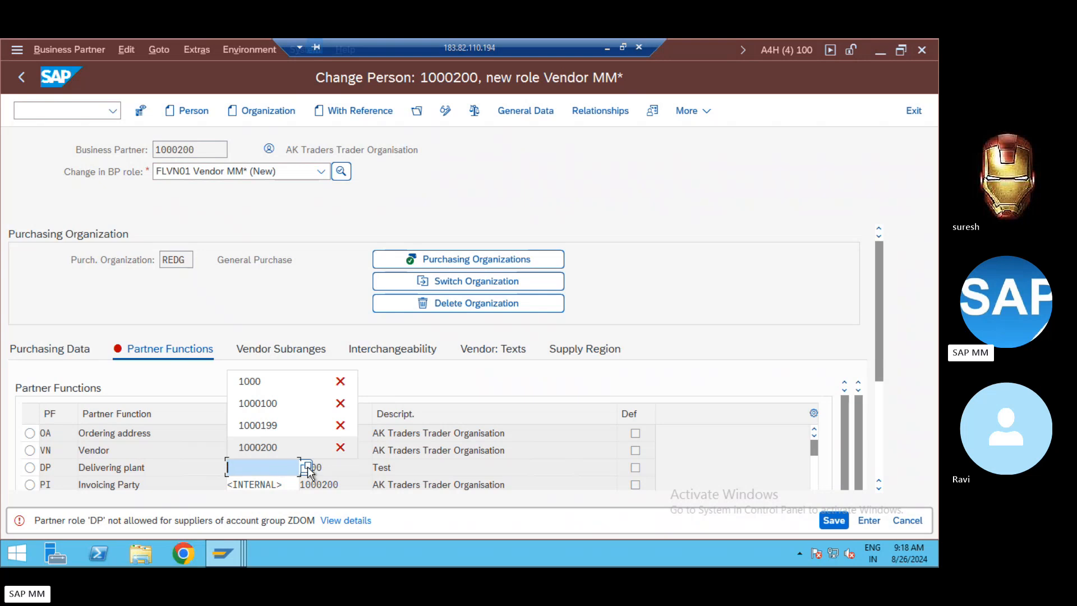
click(308, 467)
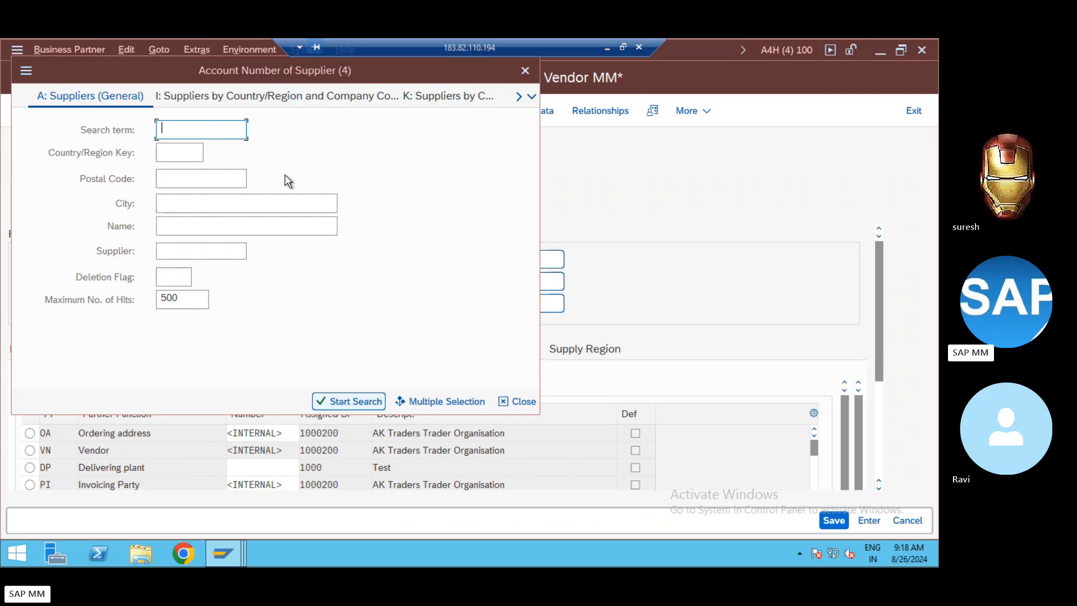
click(528, 101)
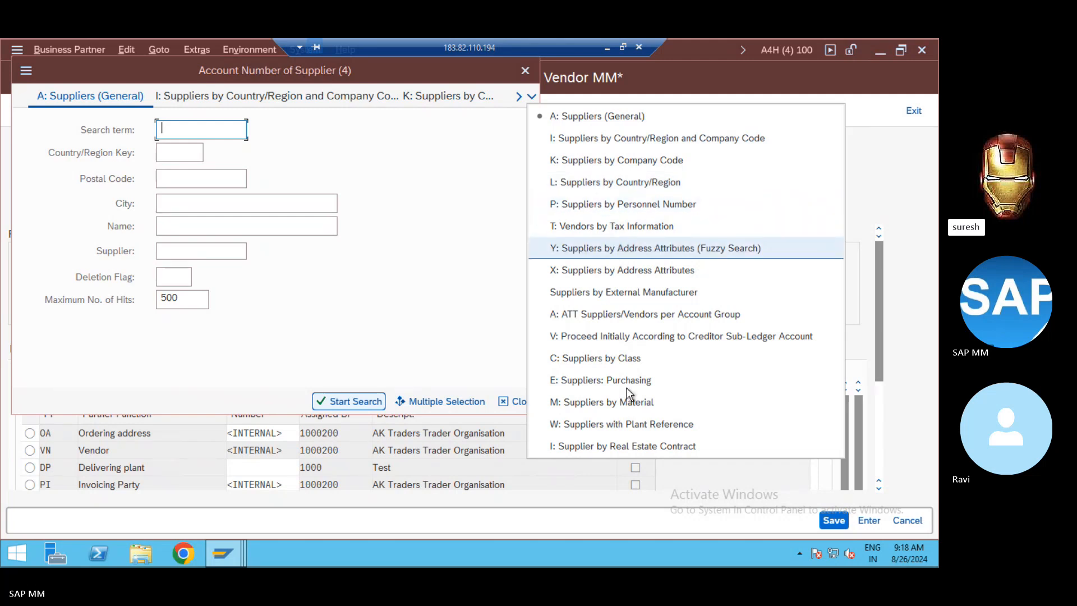
click(609, 383)
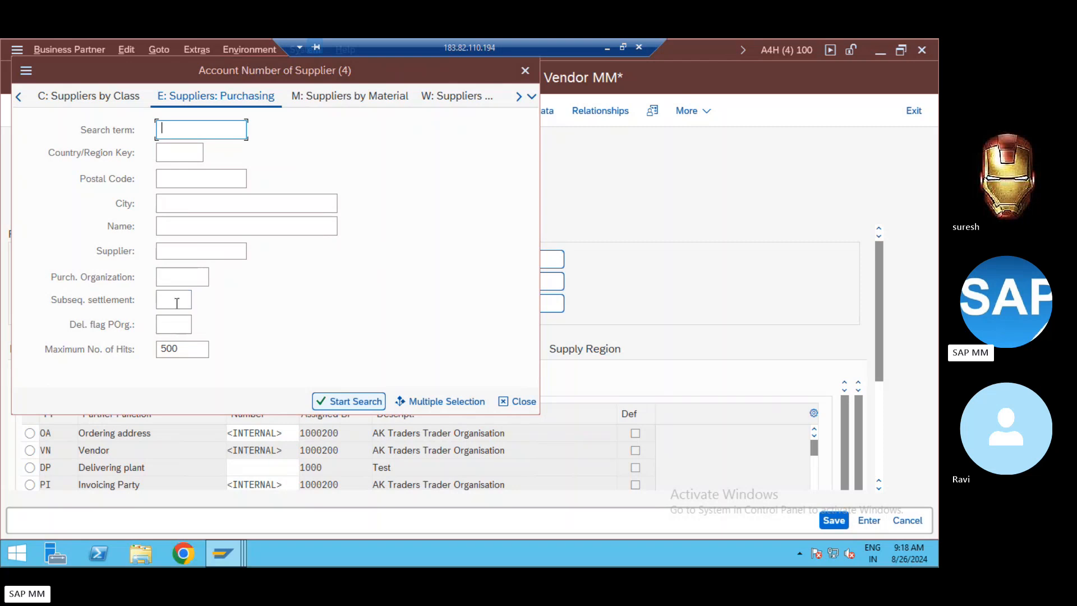
click(183, 275)
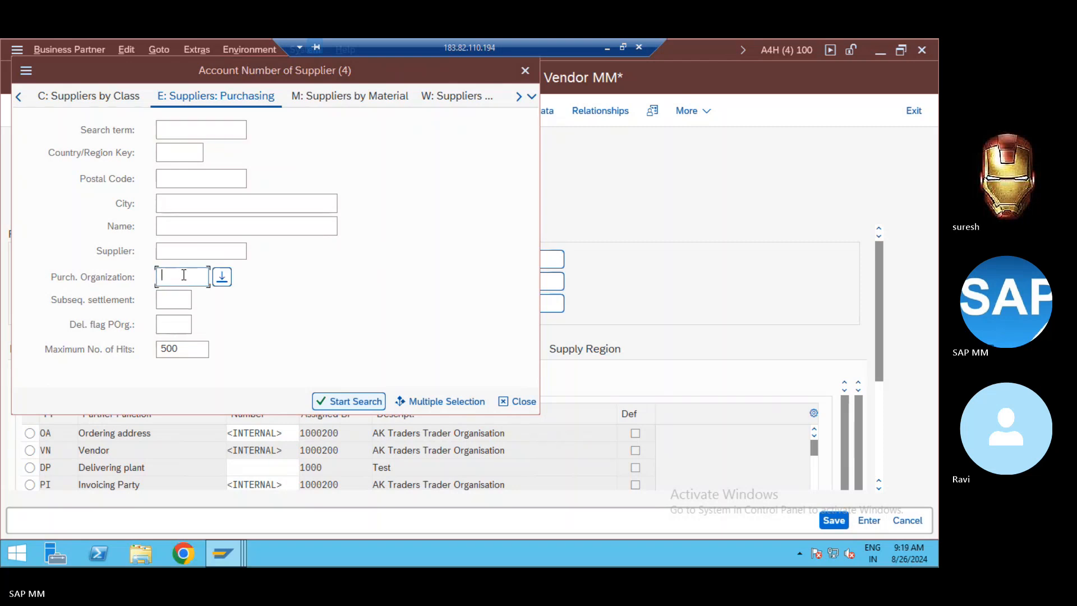
text(RE)
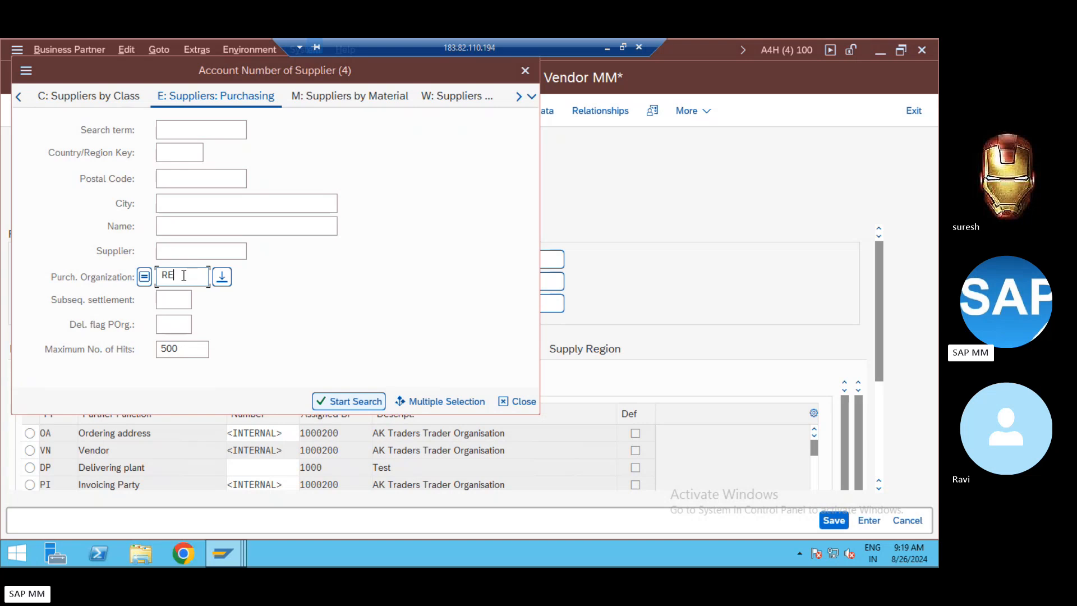
text(*)
key(Return)
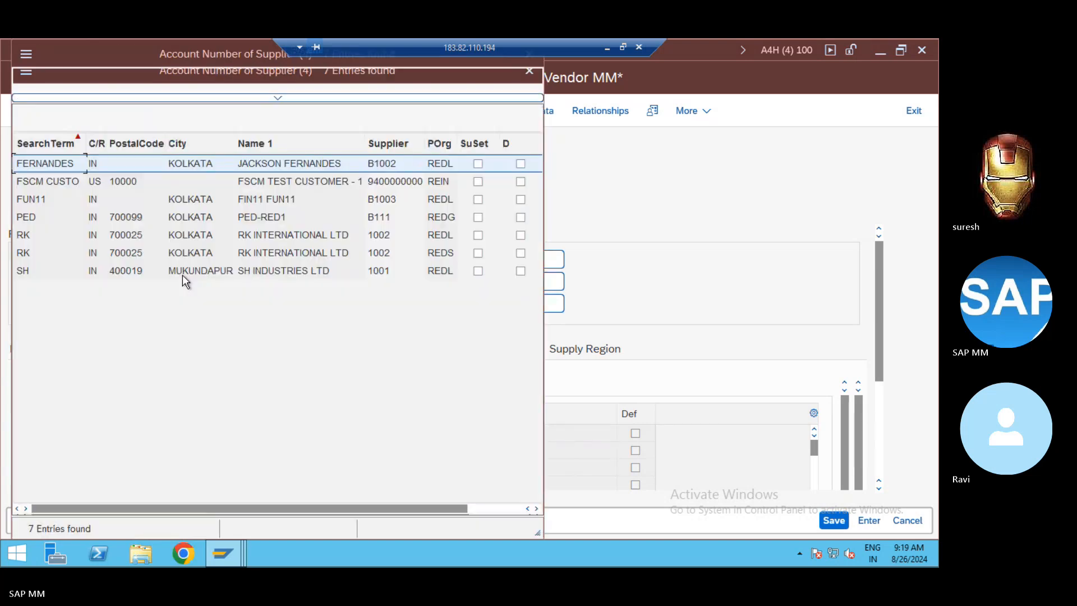
double_click(27, 221)
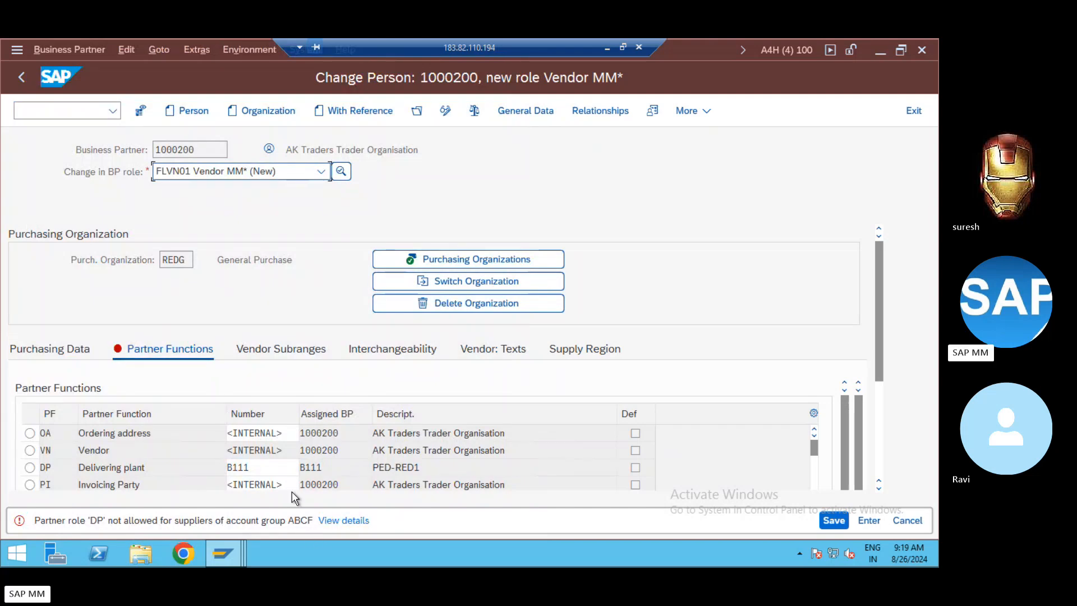
Try AK Traders' own business partner number as the number of the Delivering plant (DP) partner function
click(262, 463)
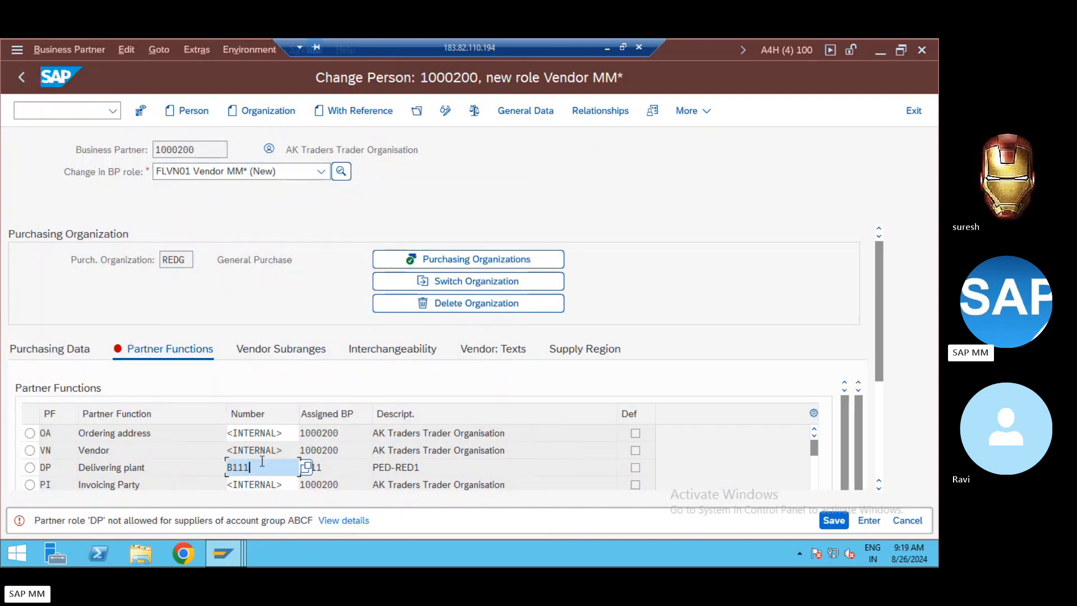
key(BackSpace)
key(BackSpace)
key(BackSpace)
key(BackSpace)
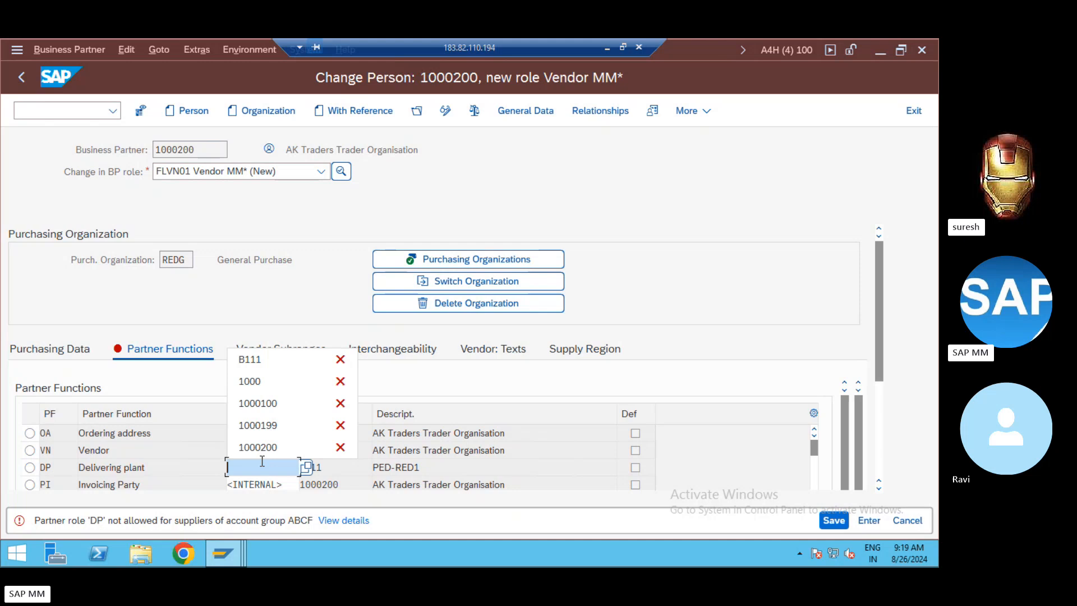
click(235, 447)
key(Return)
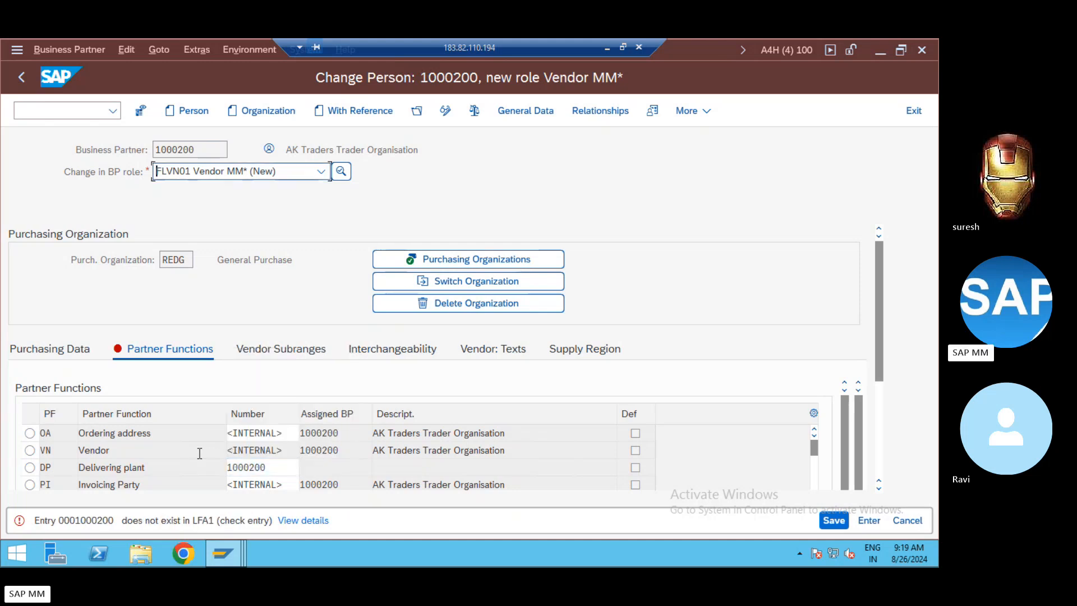
Replace the number of the Delivering plant (DP) partner function with the <INTERNAL> entry copied from the Vendor row and submit it
click(295, 468)
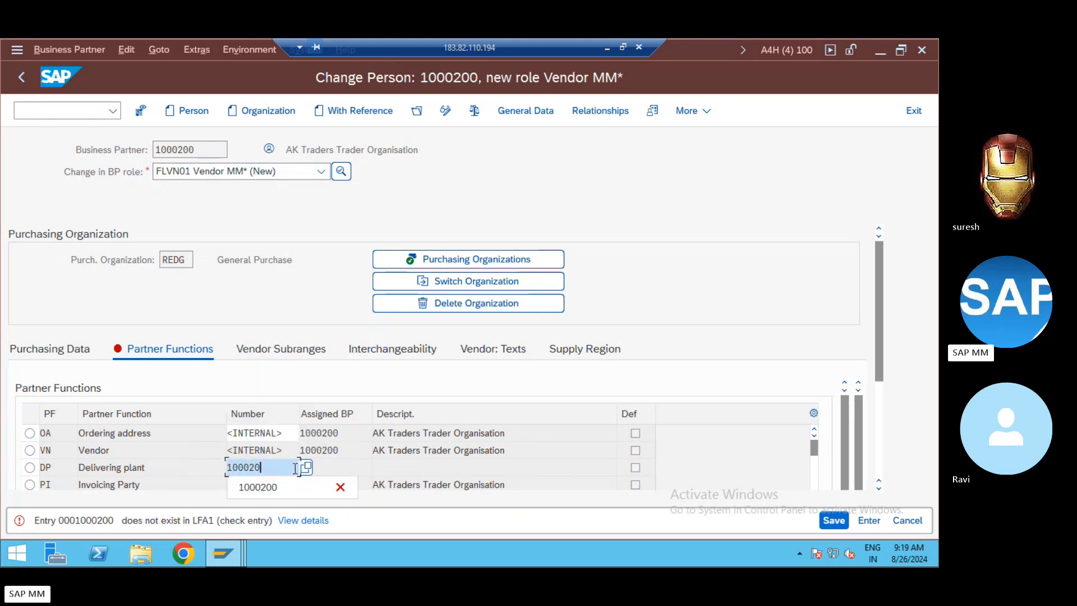
key(BackSpace)
key(BackSpace)
key(BackSpace)
key(BackSpace)
key(BackSpace)
key(BackSpace)
key(BackSpace)
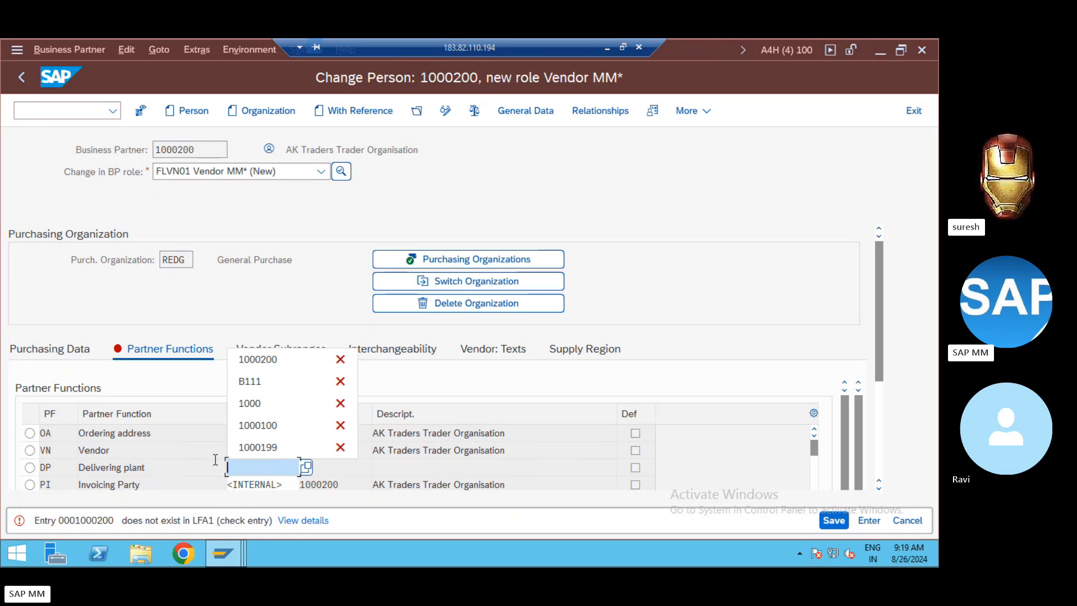
click(200, 452)
drag(292, 451, 219, 449)
key(ctrl+c)
click(230, 467)
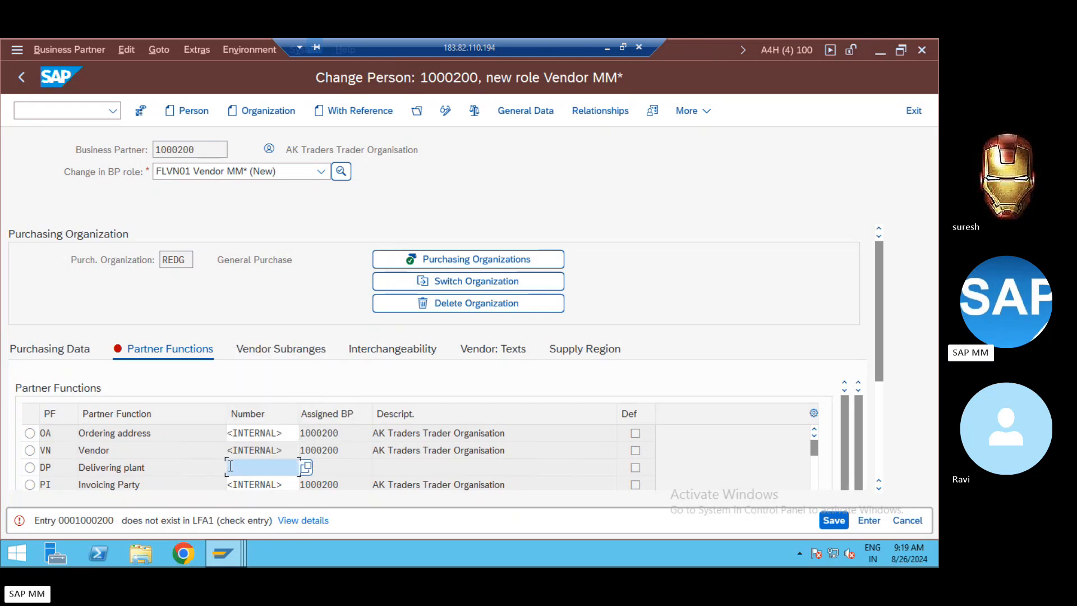
key(ctrl+v)
key(Return)
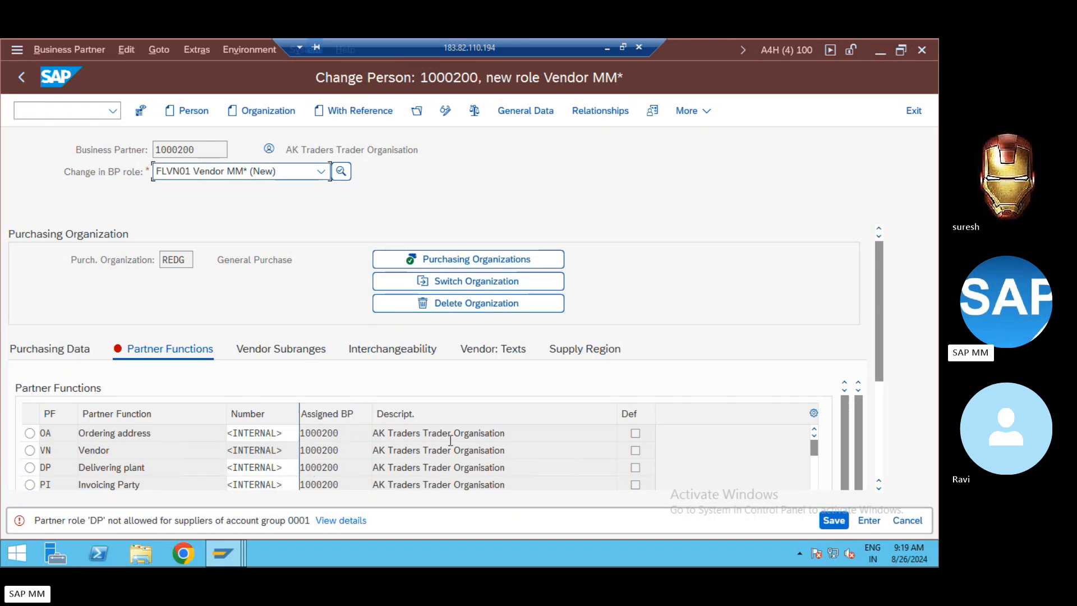
Try to save the vendor role and inspect the Delivering plant row in the partner functions table
click(830, 521)
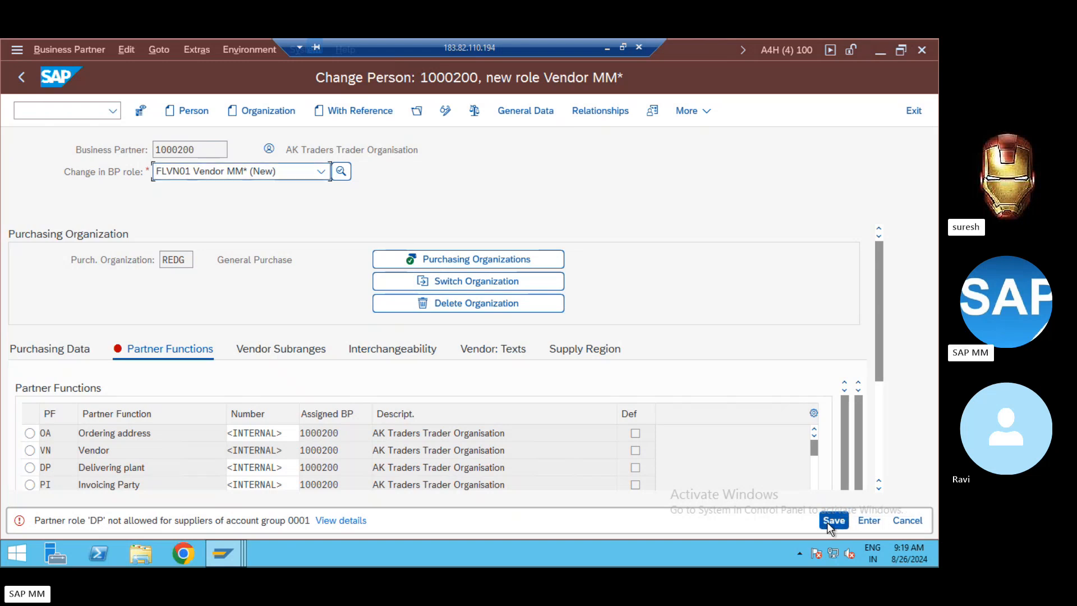
click(832, 520)
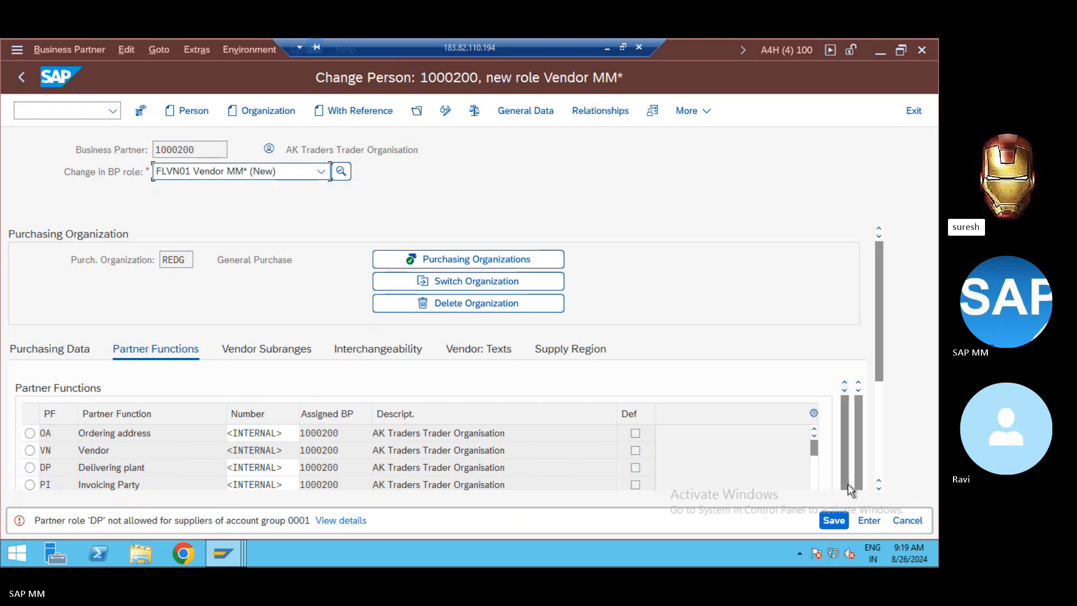
click(878, 464)
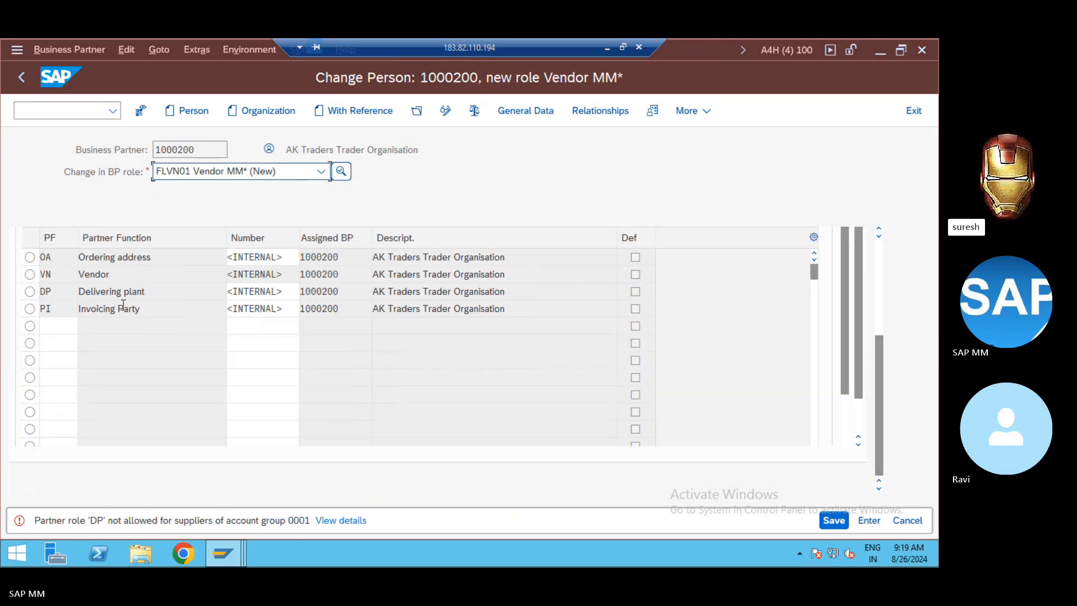
click(29, 292)
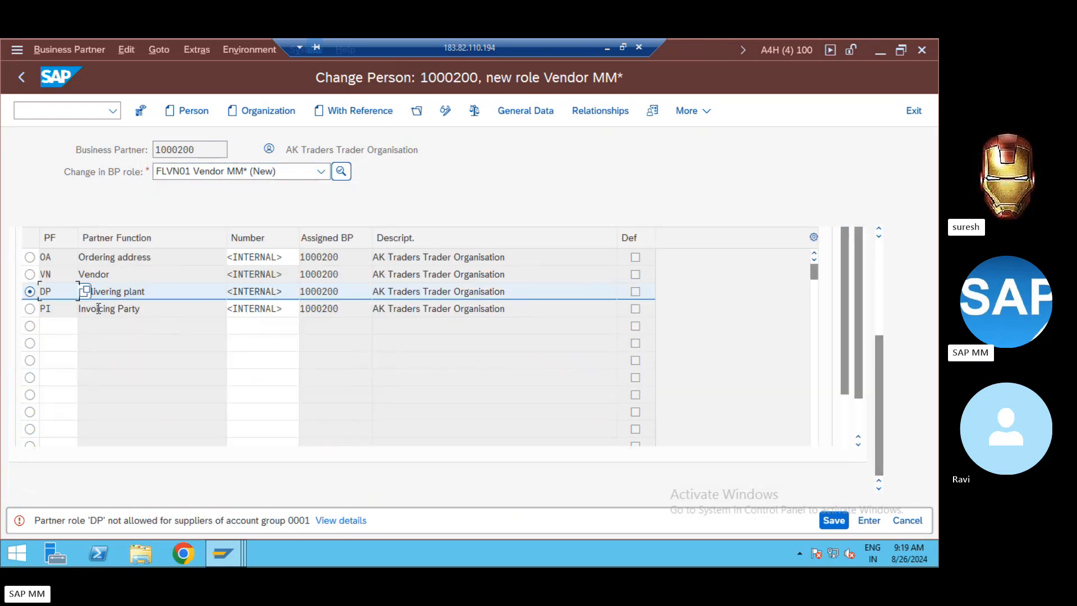
click(878, 304)
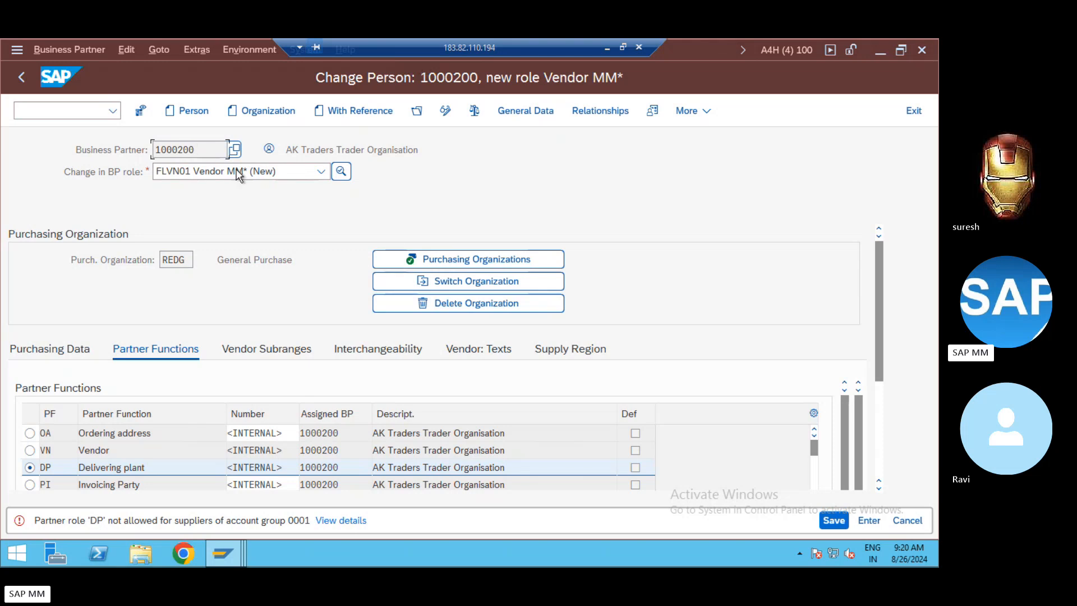
Open the vendor section of the general data and submit XYZ as the external vendor number for account group 0001
click(527, 113)
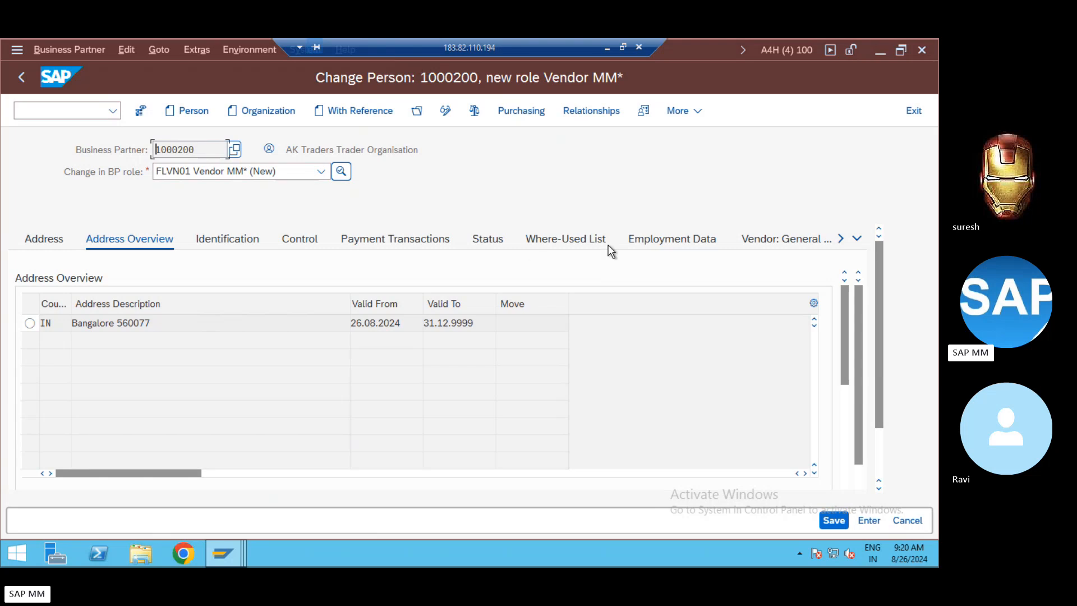
click(793, 238)
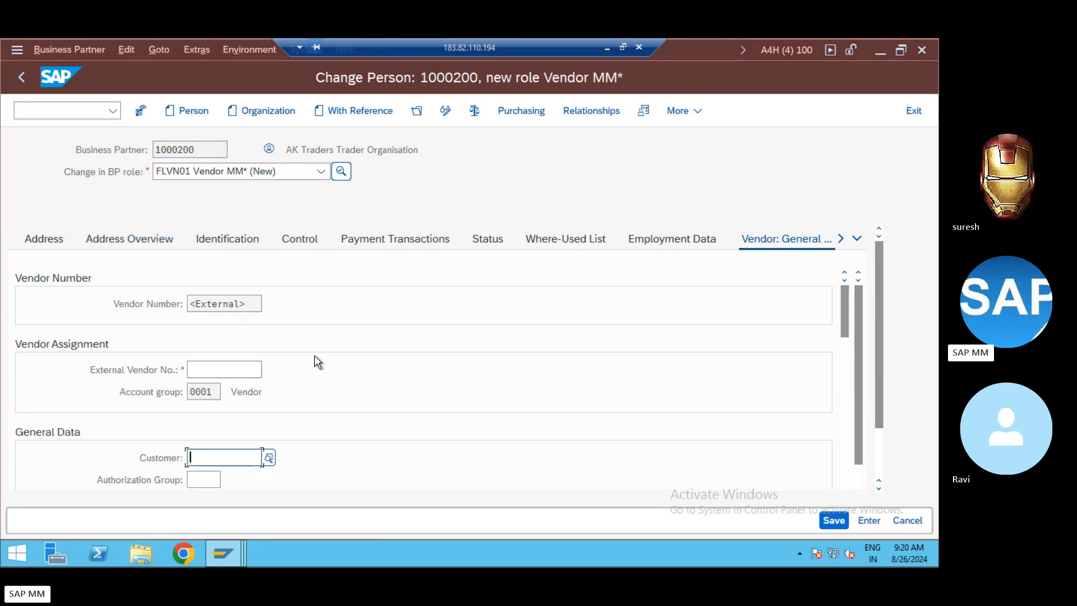
click(206, 393)
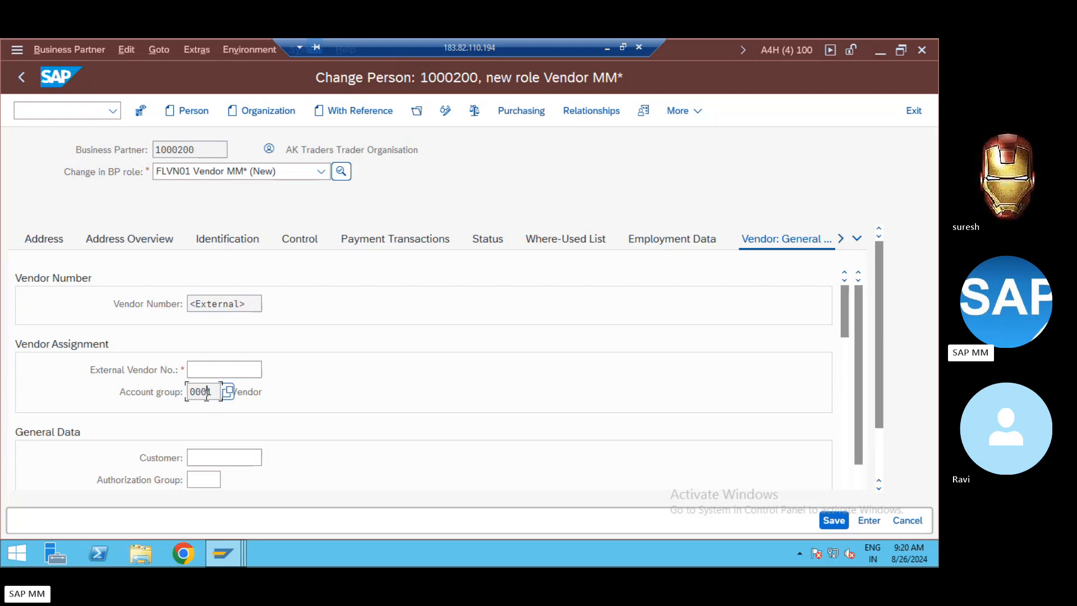
click(207, 369)
key(Return)
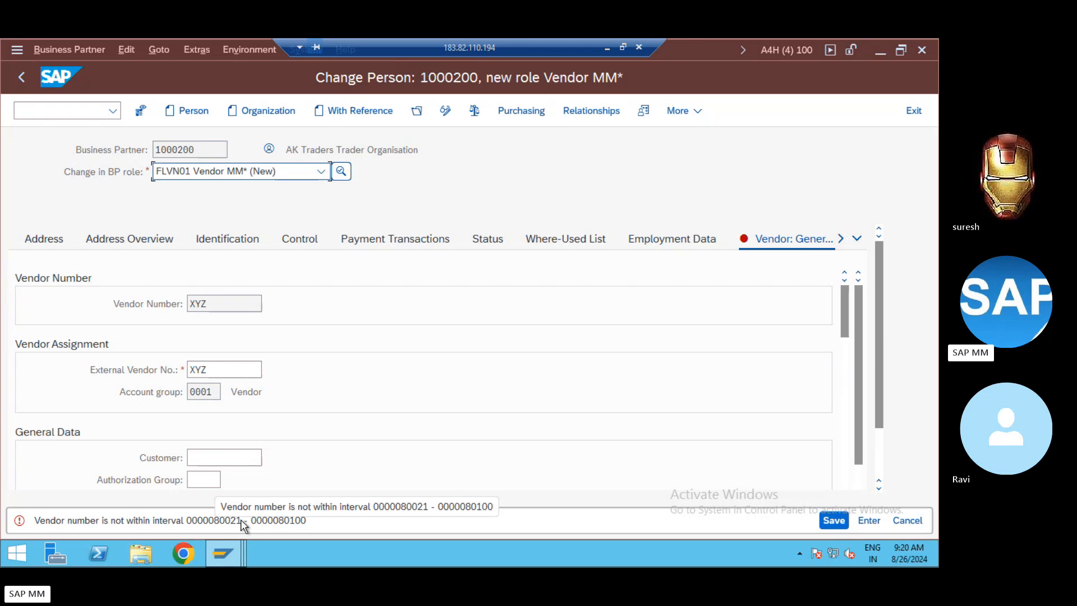
Set the external vendor number to the first number of the permitted interval and submit the entry
click(215, 370)
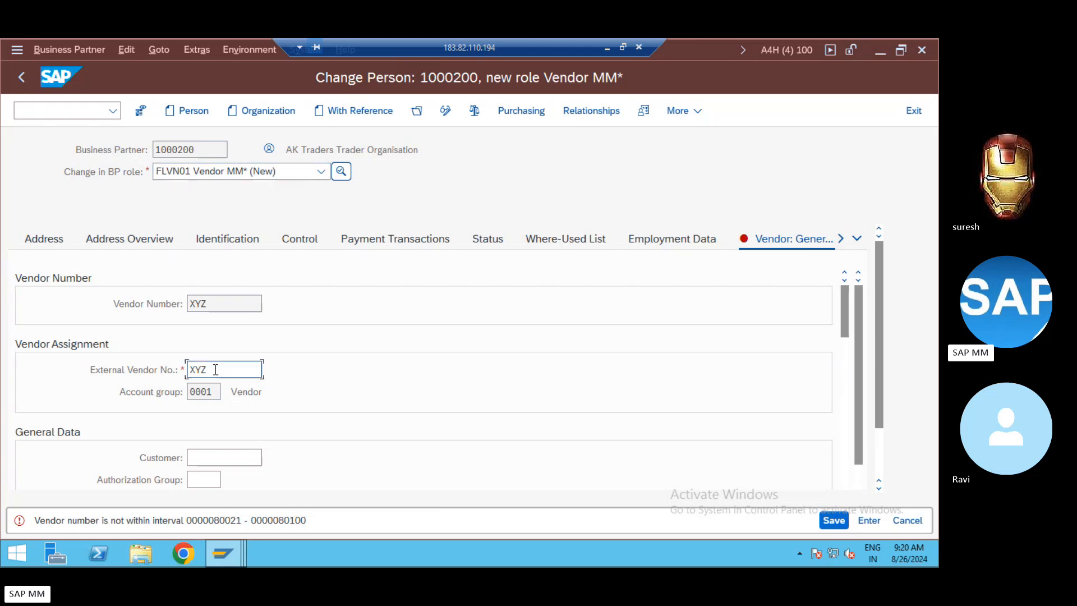
key(BackSpace)
key(BackSpace)
key(BackSpace)
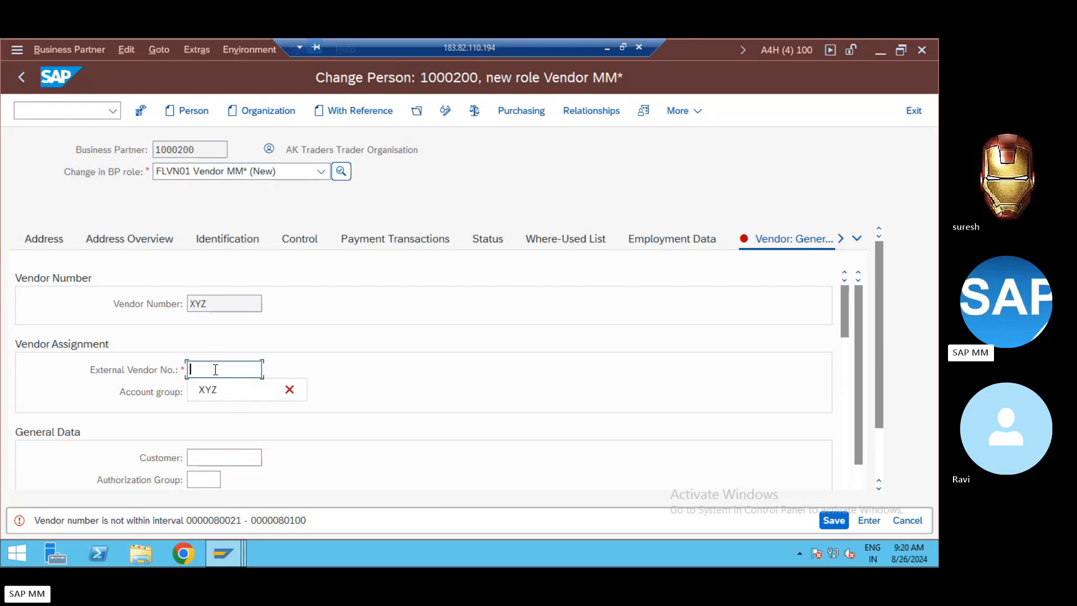
text(80021)
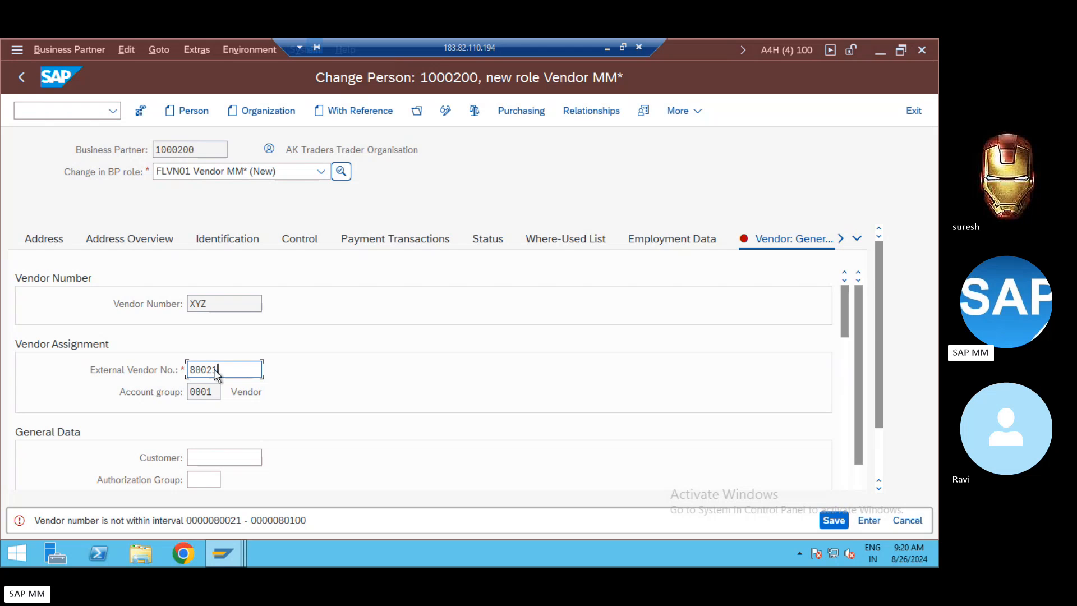
key(Return)
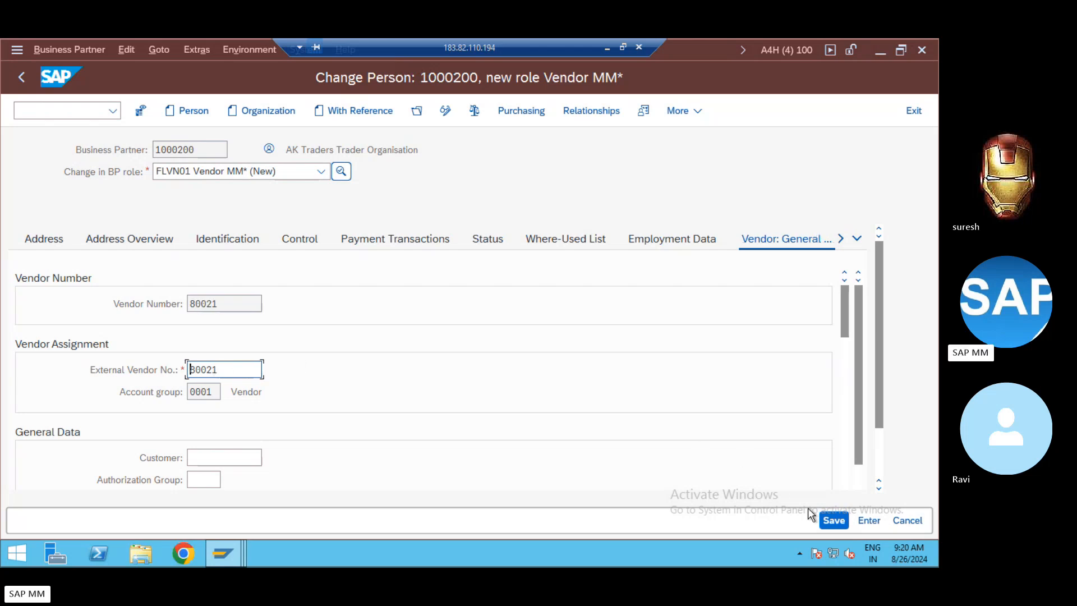
Try to save the vendor role again and check the partner functions and the error message for purchasing organization REDG
click(840, 521)
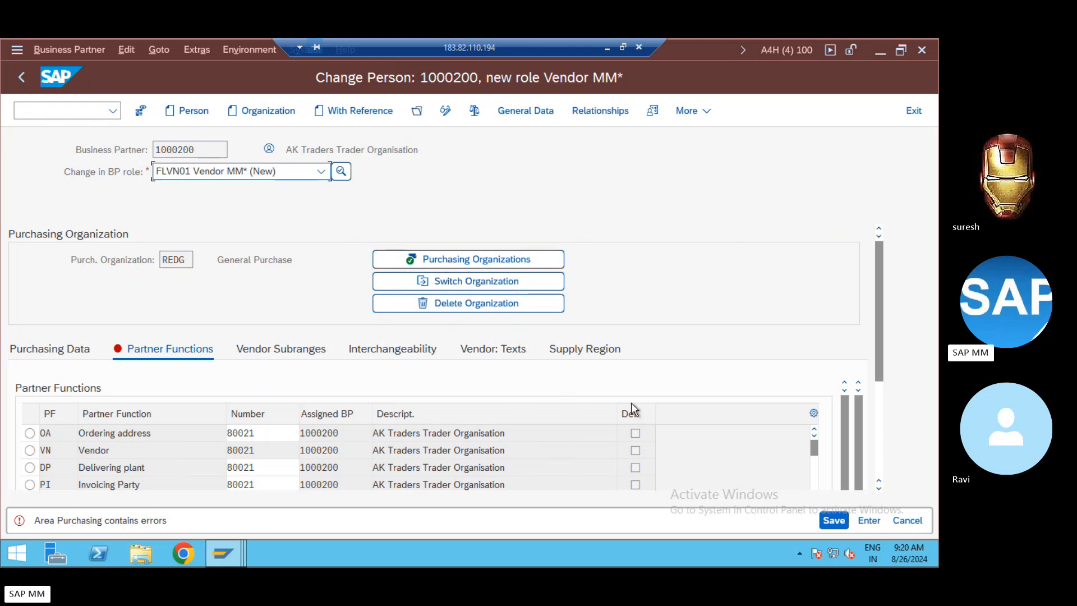
click(879, 441)
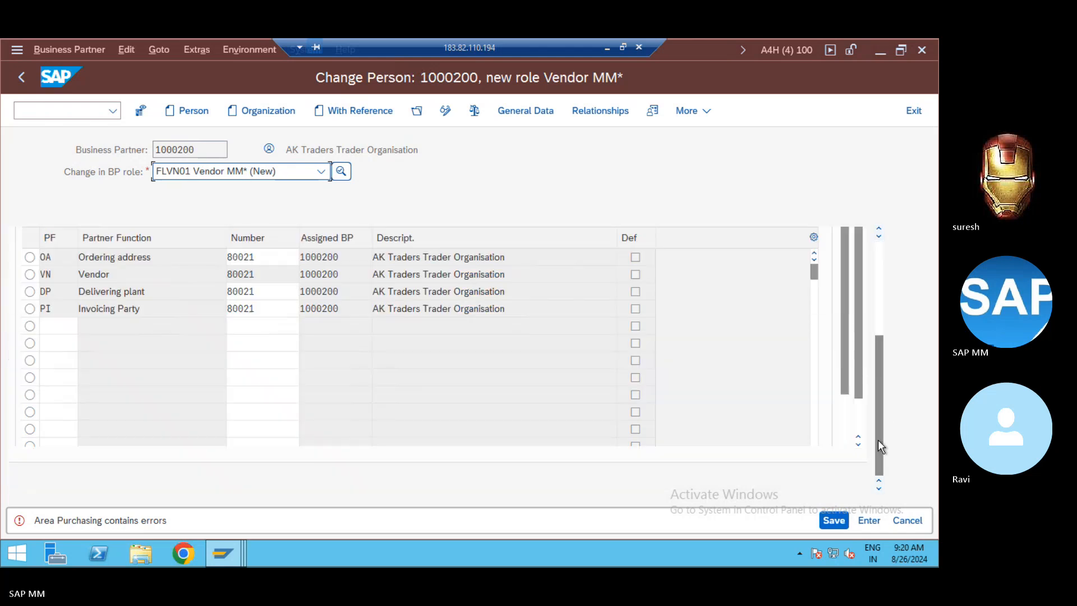
click(881, 318)
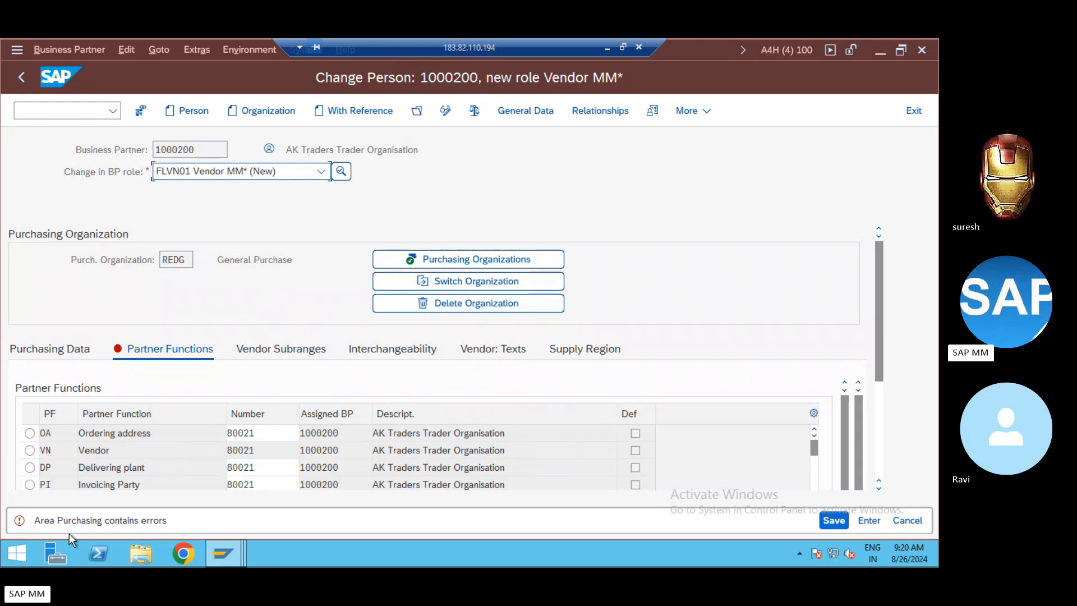
click(48, 520)
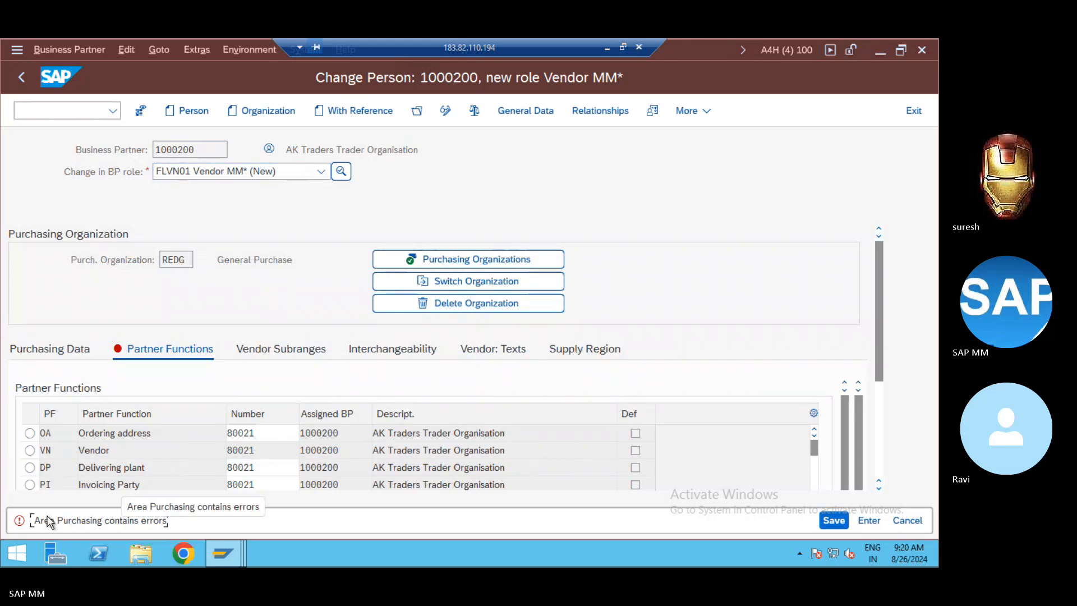
click(22, 521)
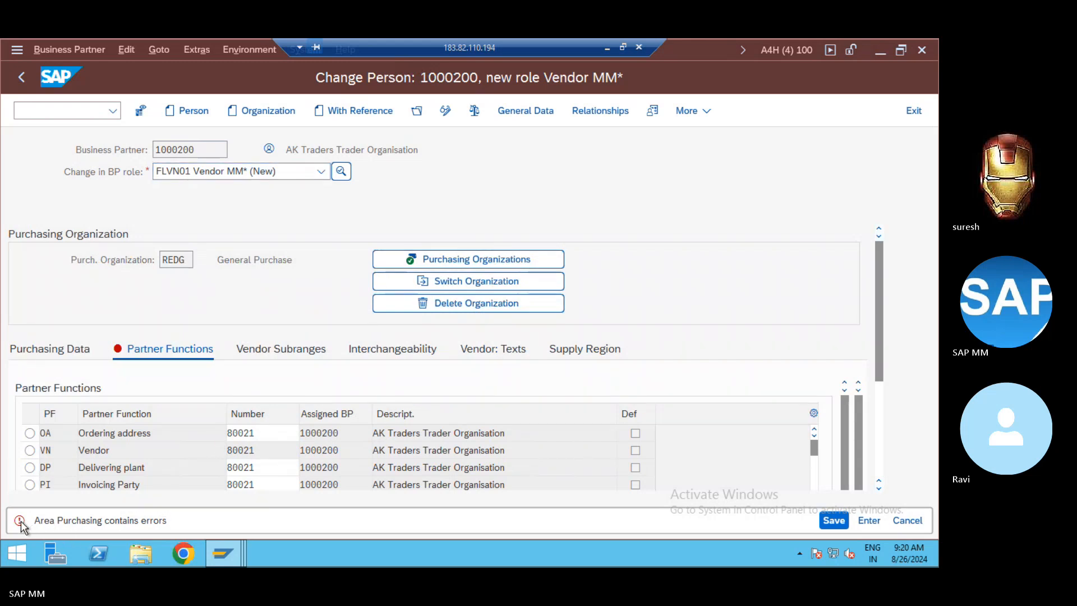
Examine the details of the purchasing error message and check the purchasing data and partner functions for organization REDG
double_click(84, 520)
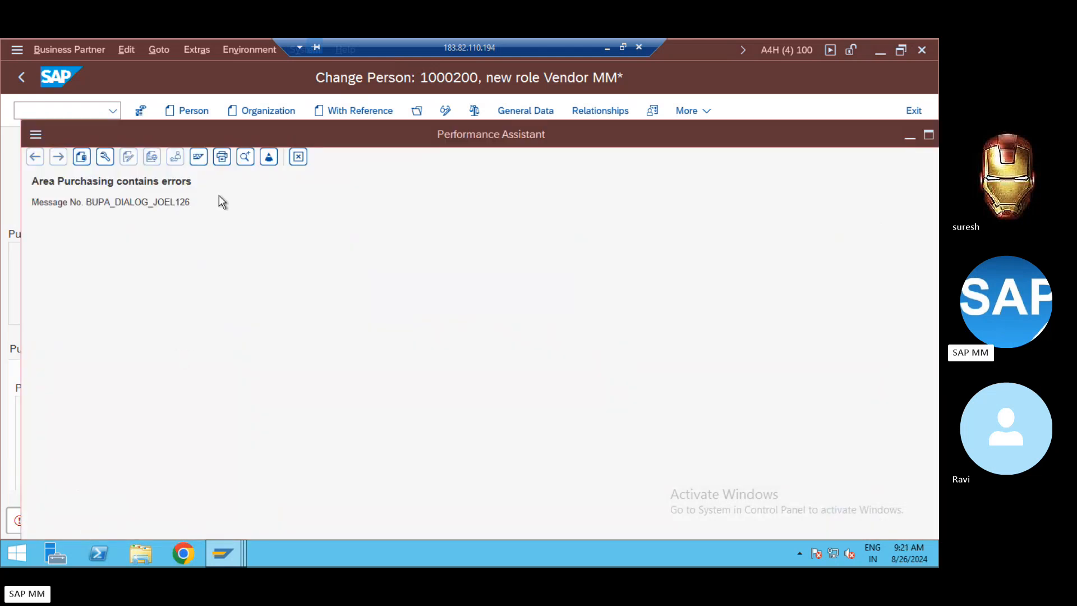
key(Escape)
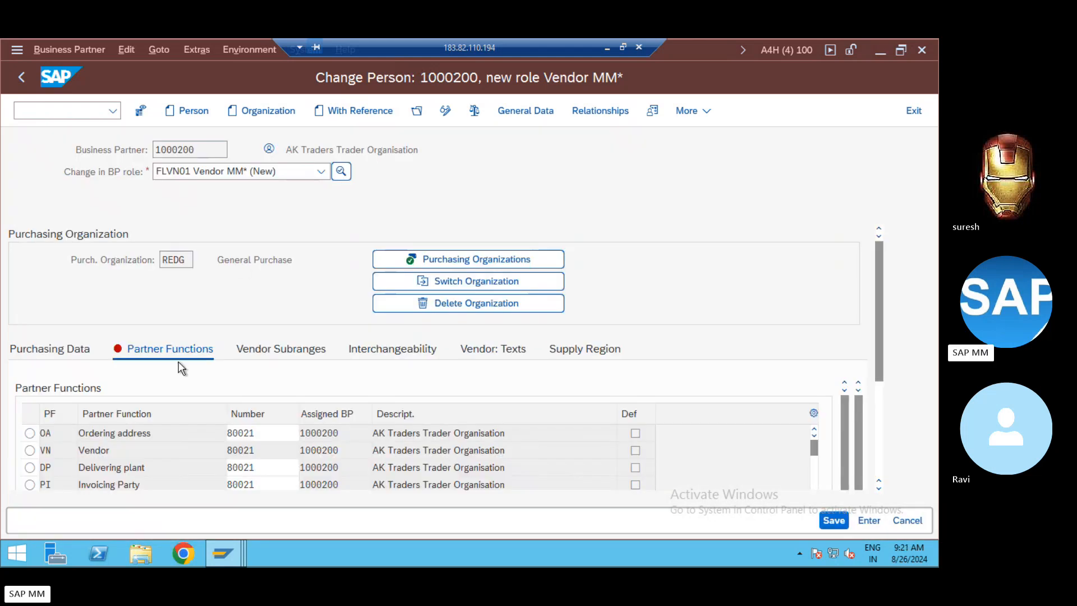
click(49, 347)
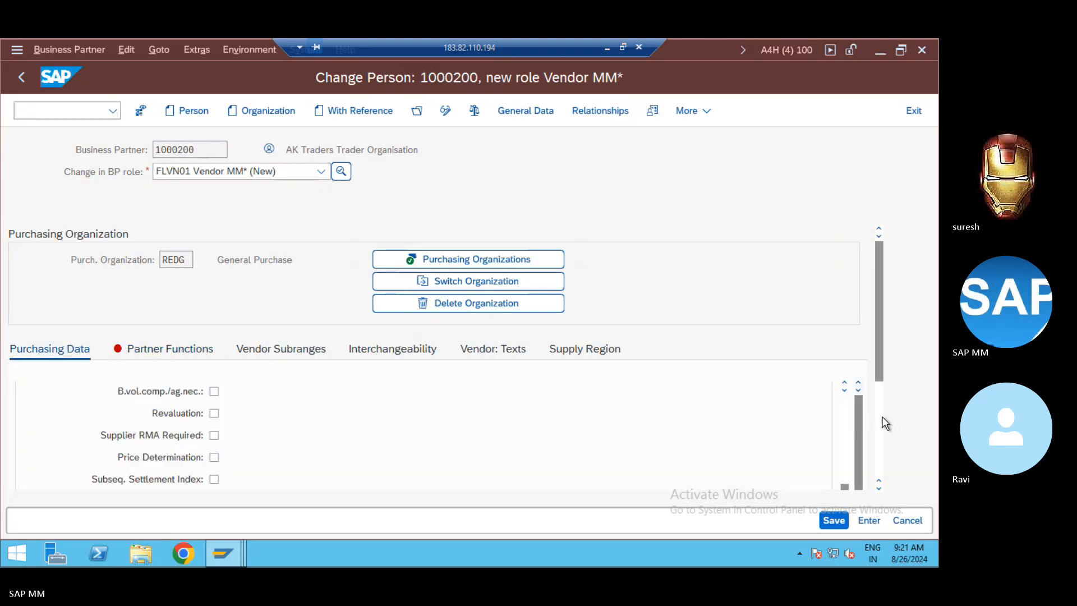
scroll(882, 416, down, 5)
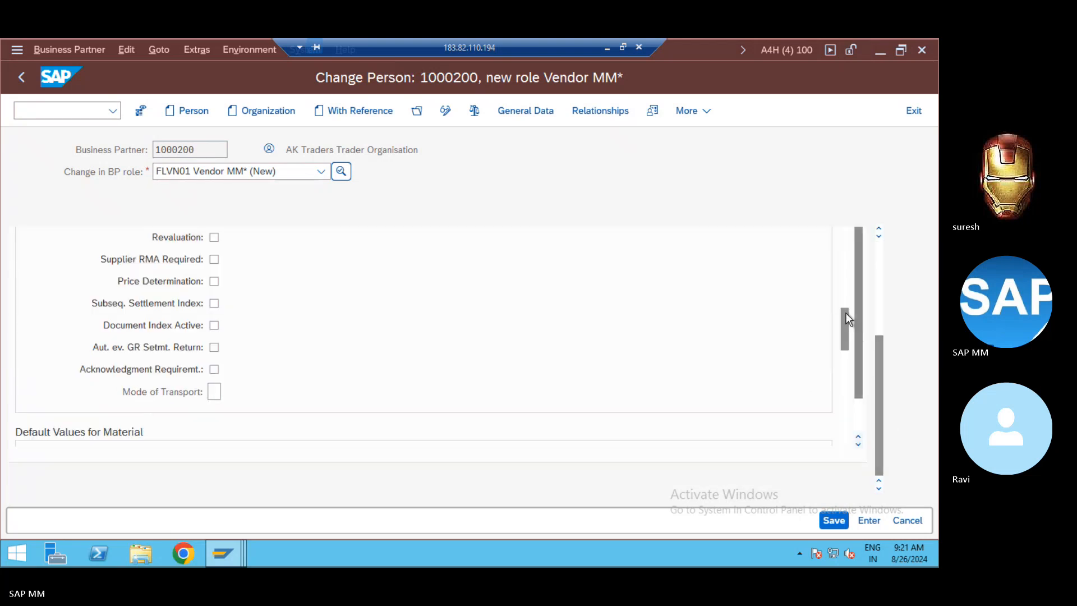
click(844, 294)
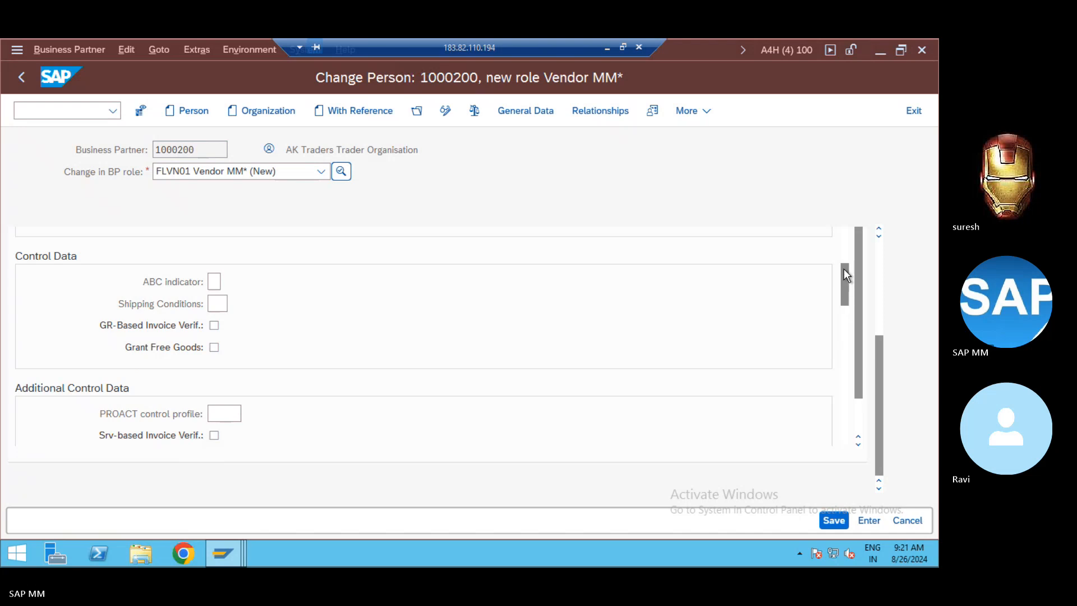
drag(843, 268, 847, 242)
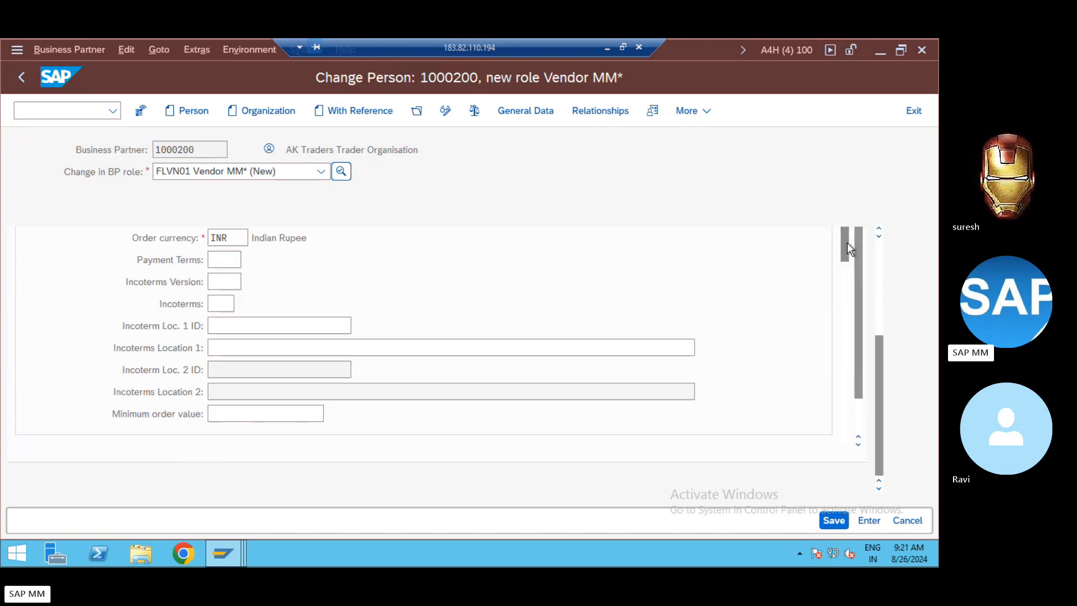
click(878, 253)
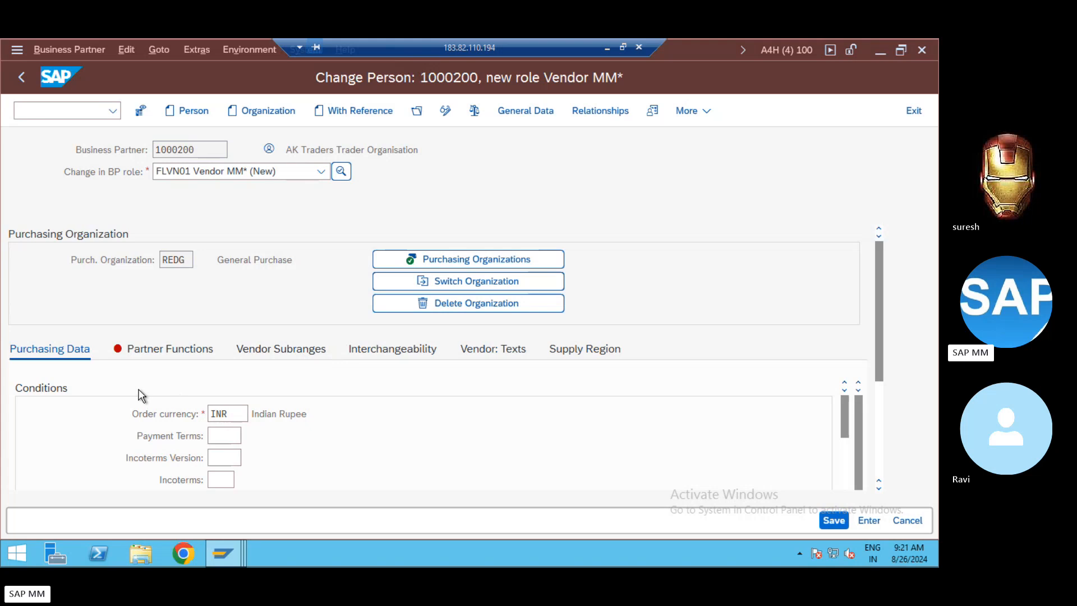
click(176, 357)
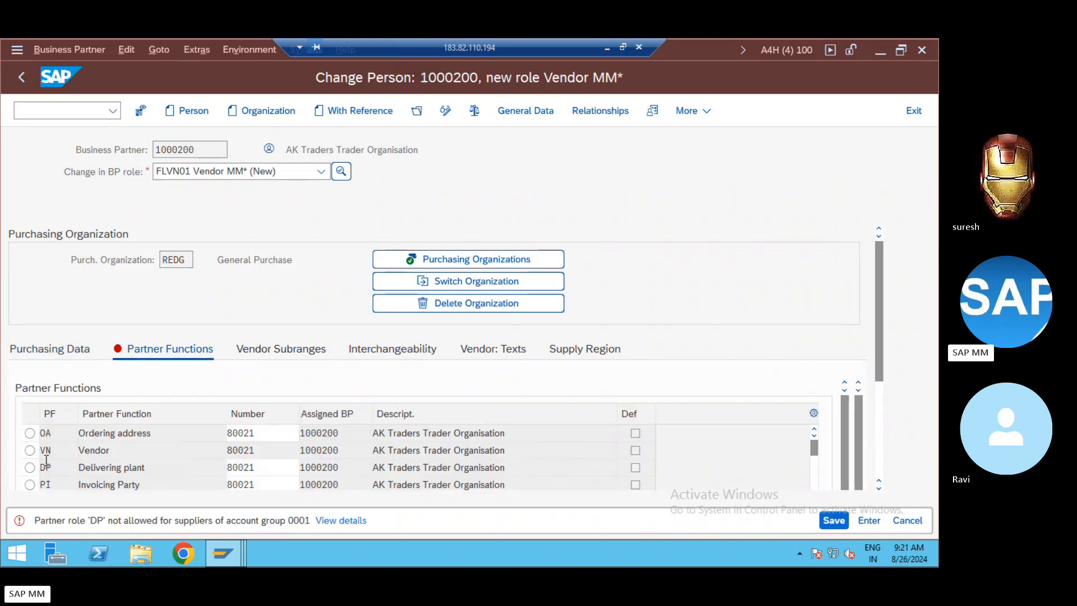
Check the vendor's account group and open the details of group 0001 in the Supplier Account Groups view in a new session
click(507, 111)
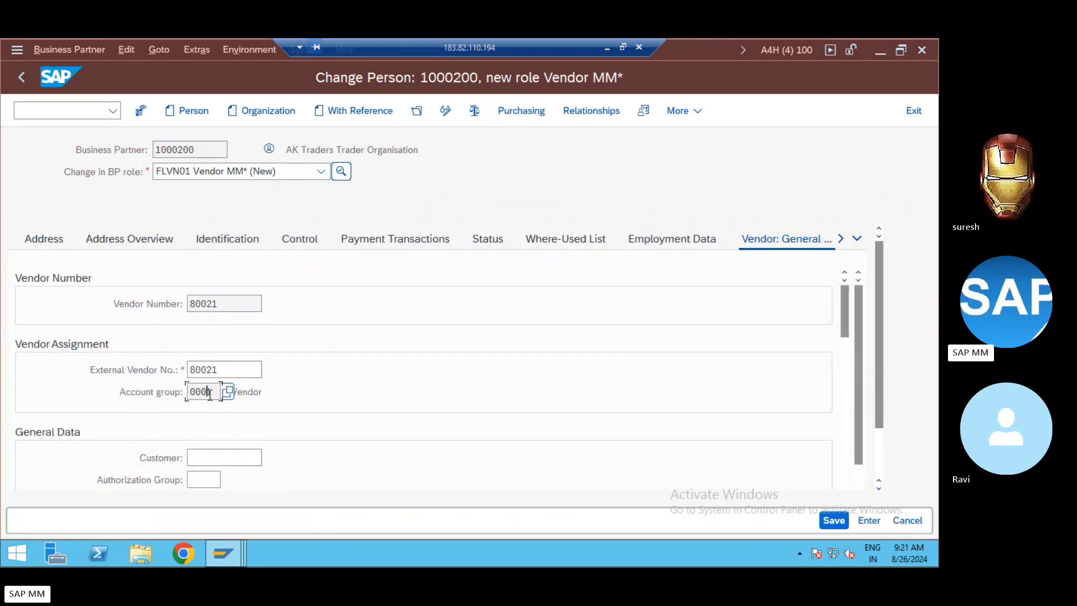
click(48, 107)
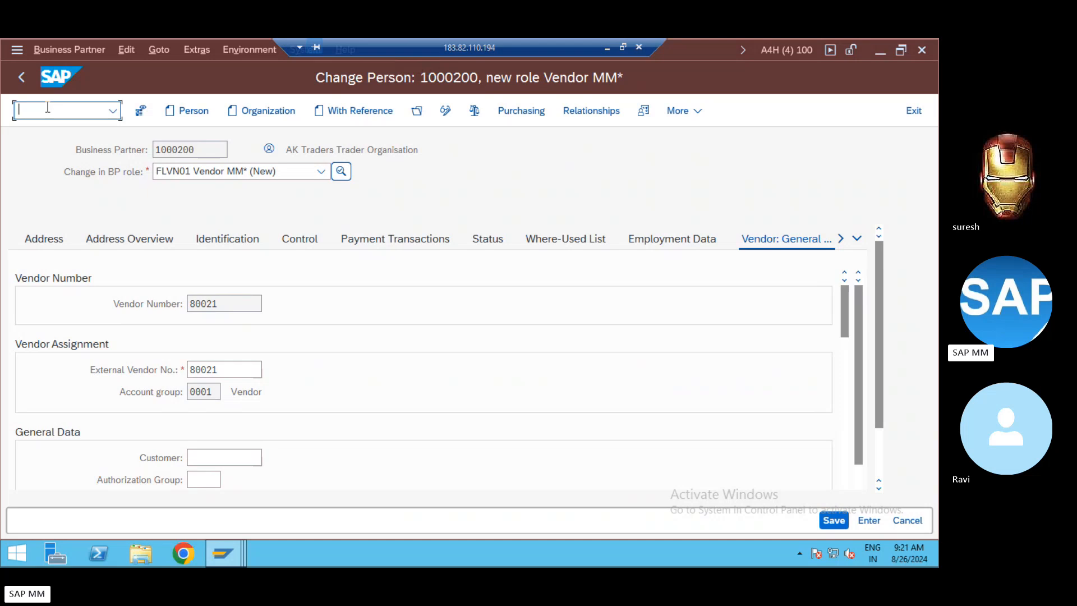
text(/oom)
text(a)
key(Return)
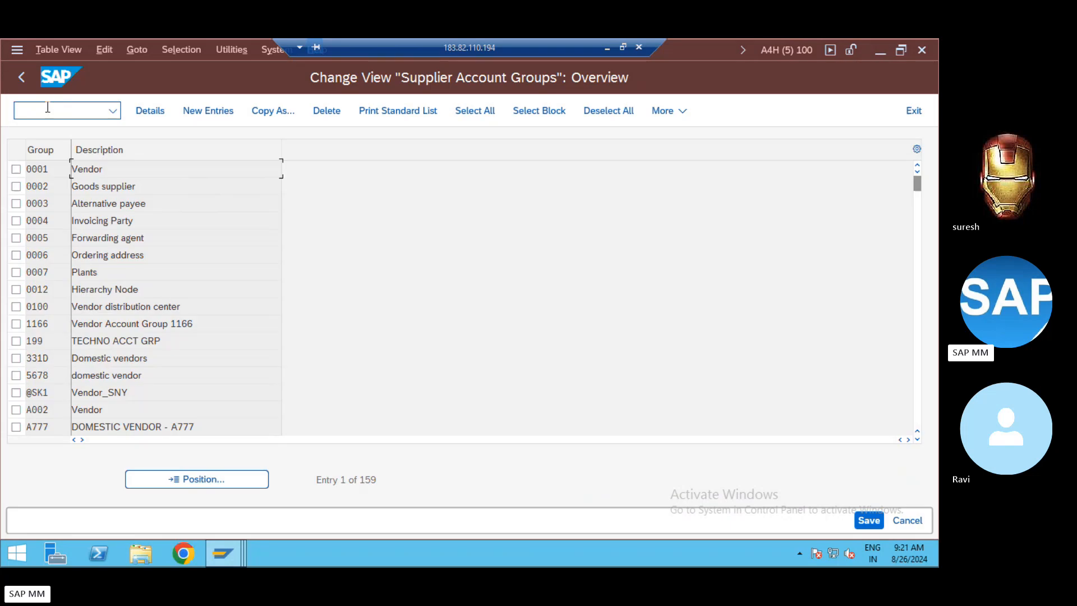
double_click(81, 168)
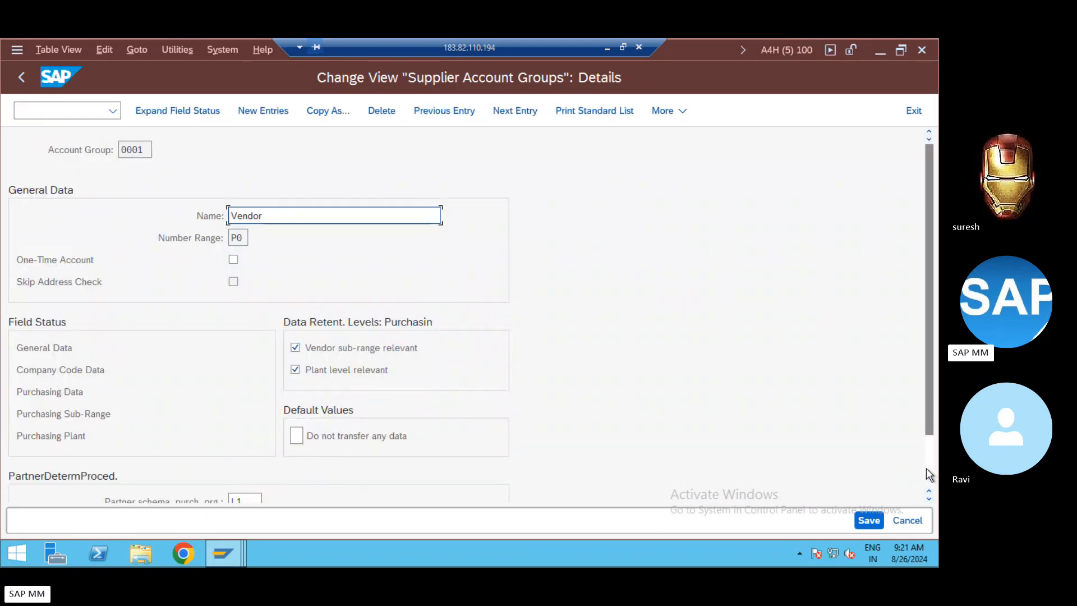
scroll(926, 468, down, 2)
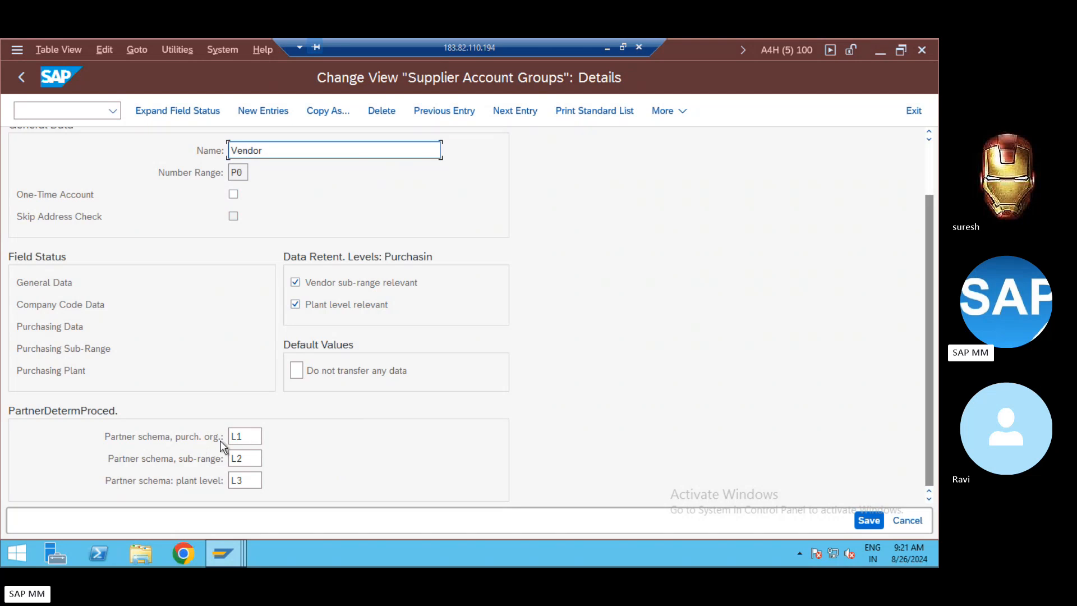
Inspect the partner schemas of account group 0001 and compare them with the account group assigned in the business partner session
click(239, 437)
click(243, 456)
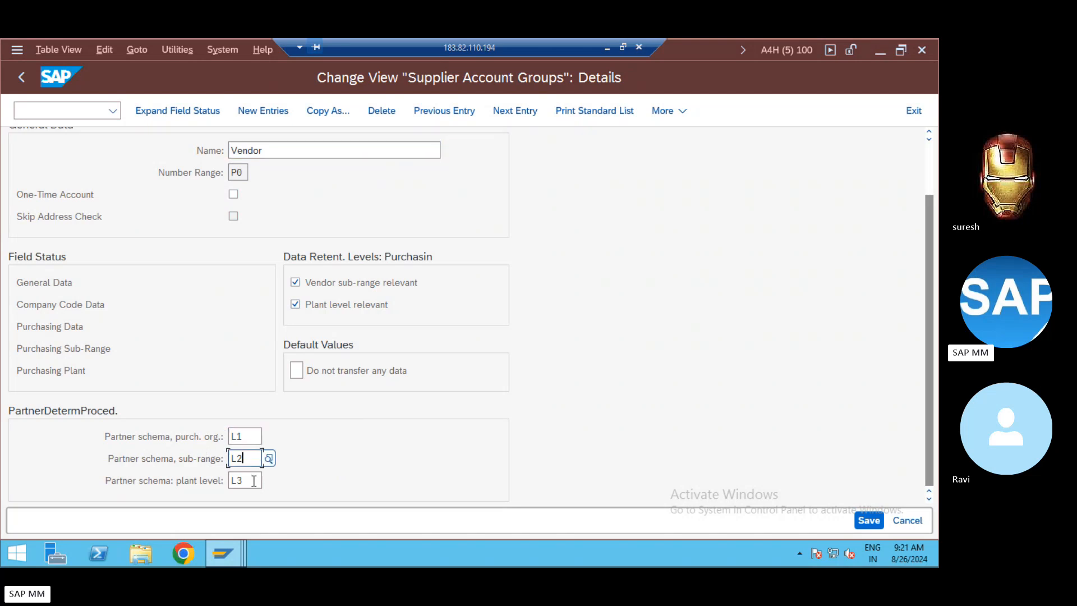
click(253, 481)
click(245, 438)
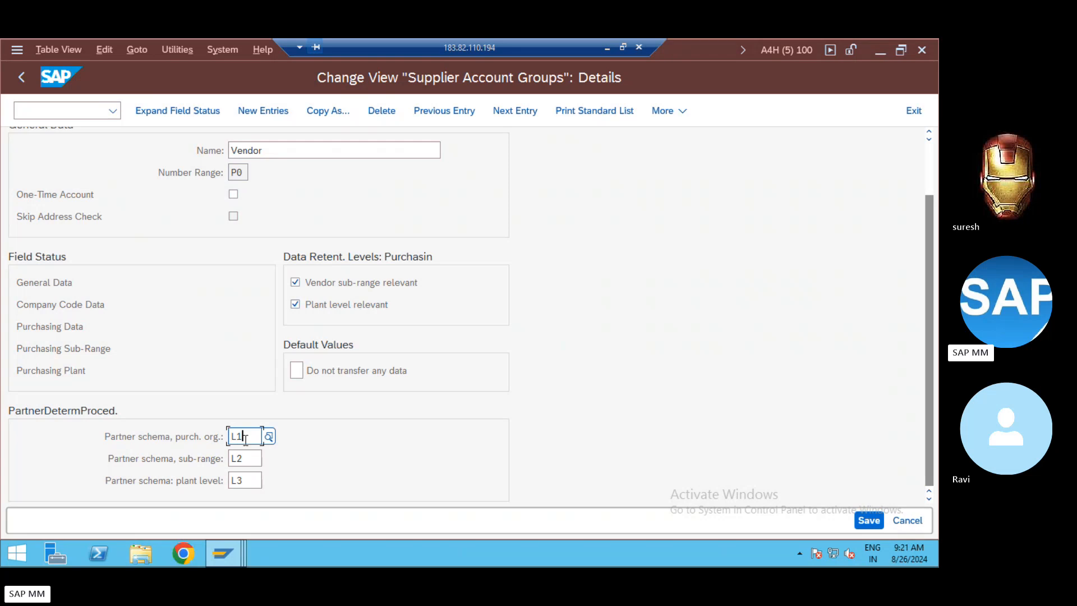
key(alt+Tab)
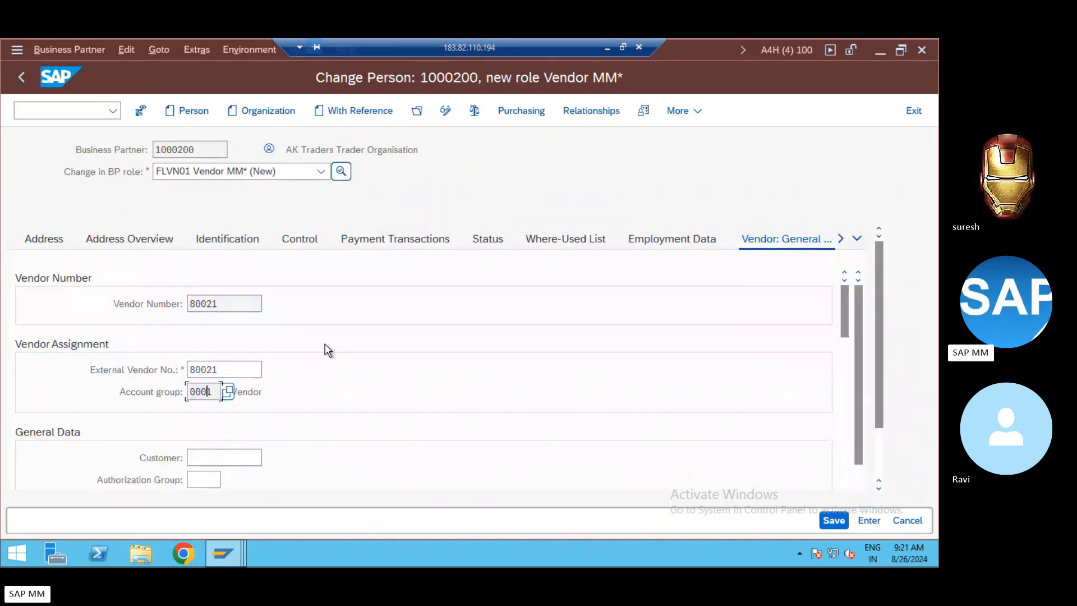
key(alt+Tab)
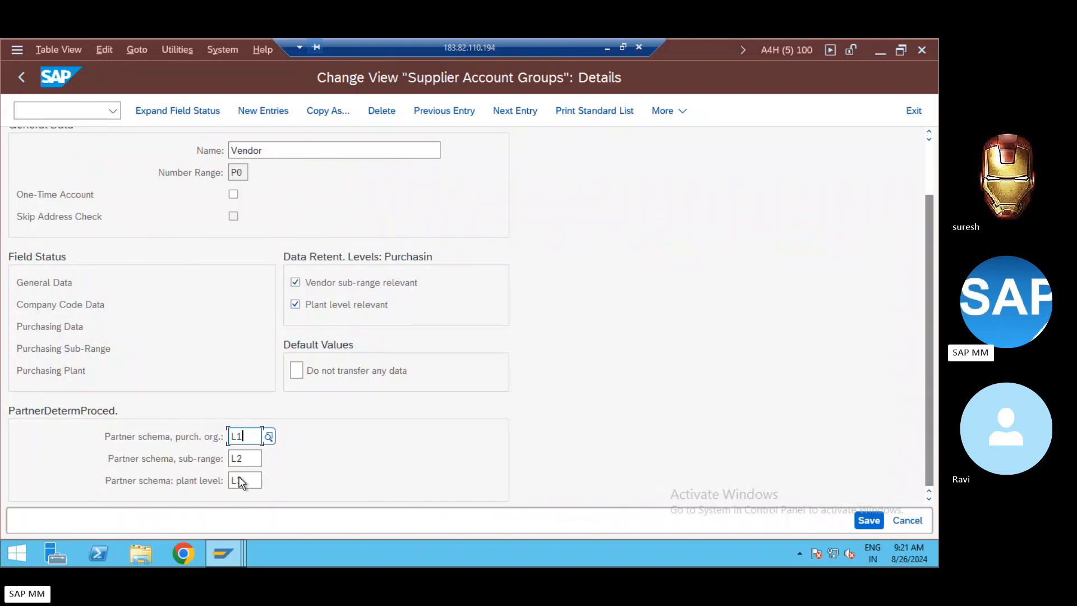
Clear the purchasing organization, sub-range and plant level partner schemas of account group 0001 and save under customizing request A4HK902143
key(BackSpace)
key(BackSpace)
key(Tab)
key(BackSpace)
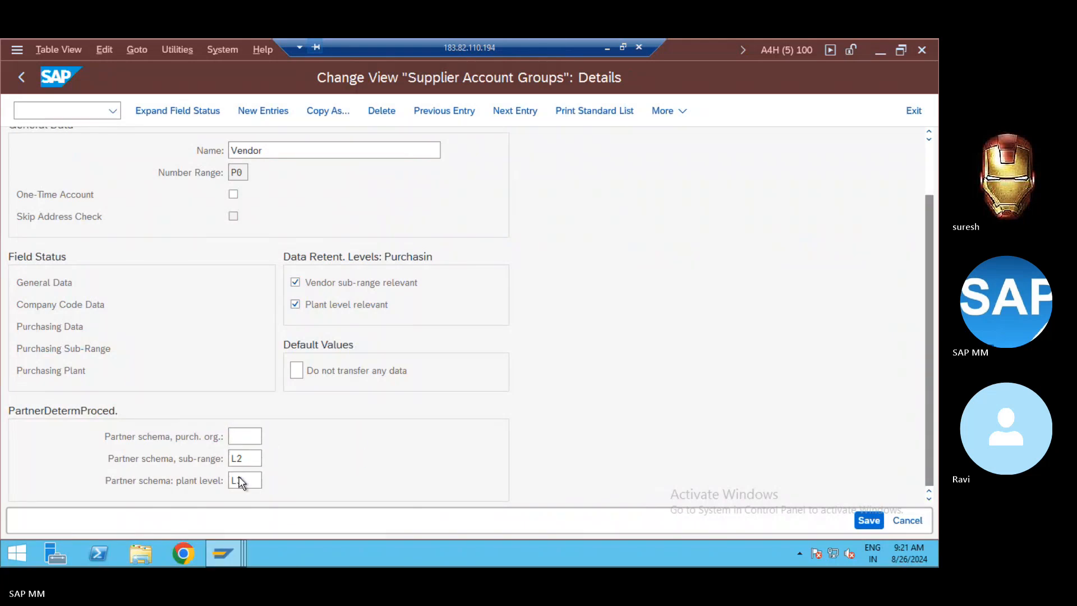
key(Tab)
key(BackSpace)
key(shift+Tab)
key(BackSpace)
key(Tab)
key(BackSpace)
key(Return)
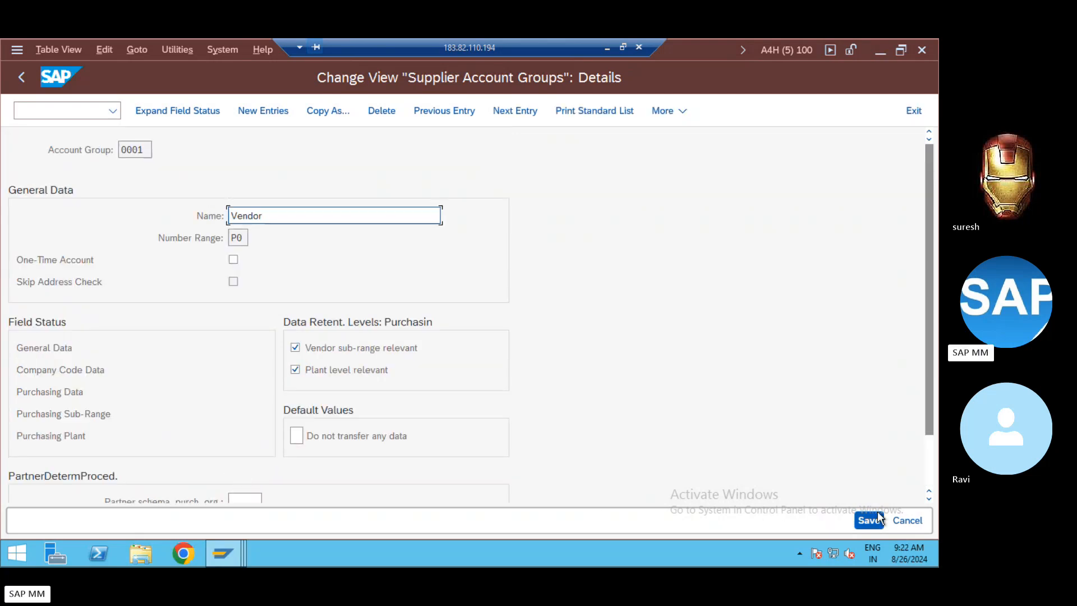
click(868, 522)
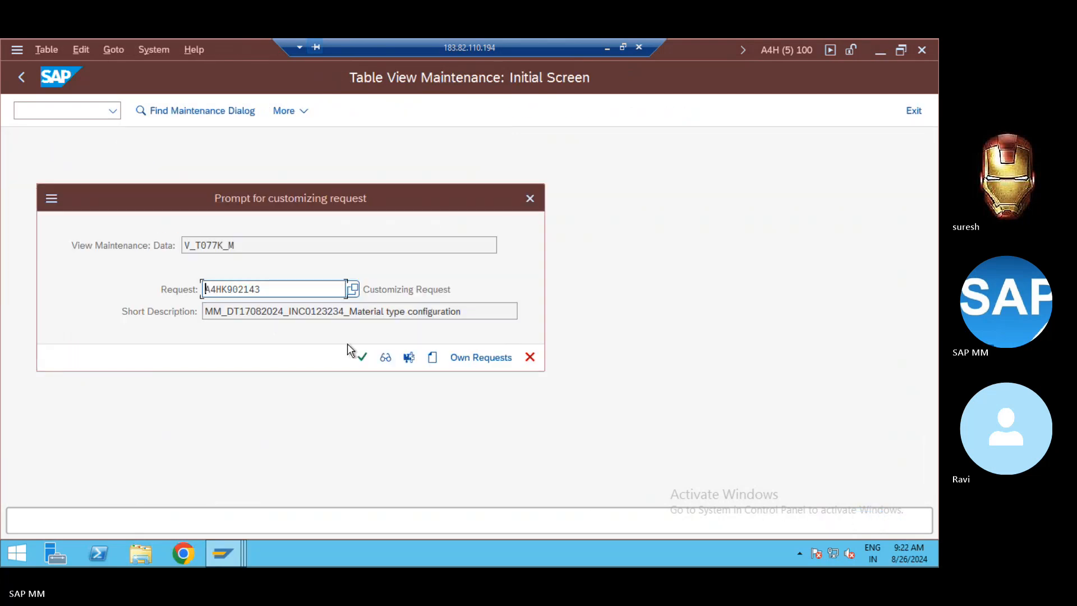
click(363, 357)
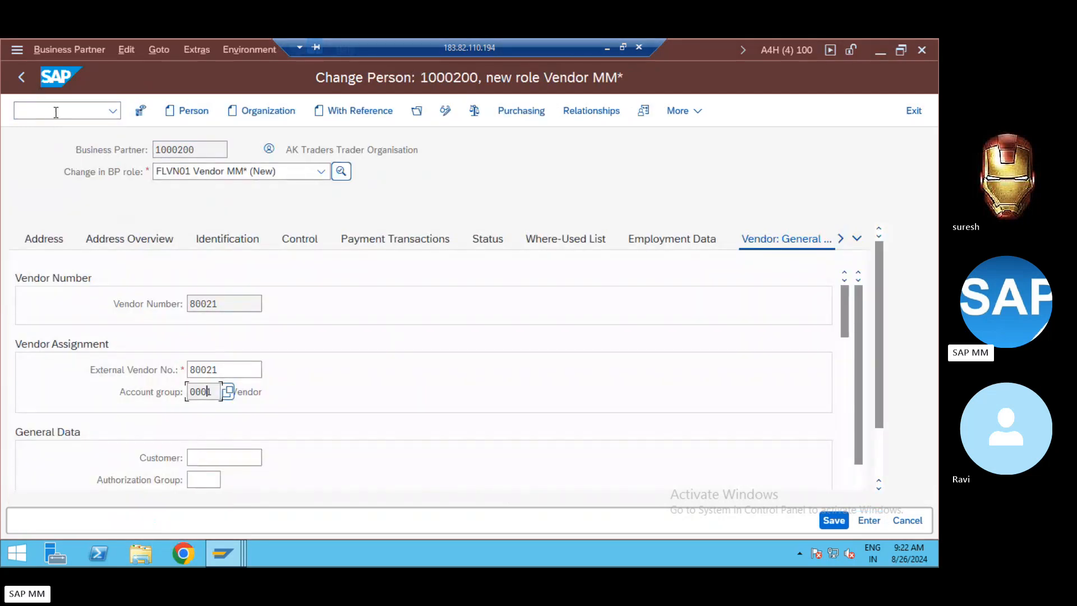
Copy the AK Traders business partner number, discard the unsaved vendor role and restart transaction BP
click(57, 112)
text(/nb)
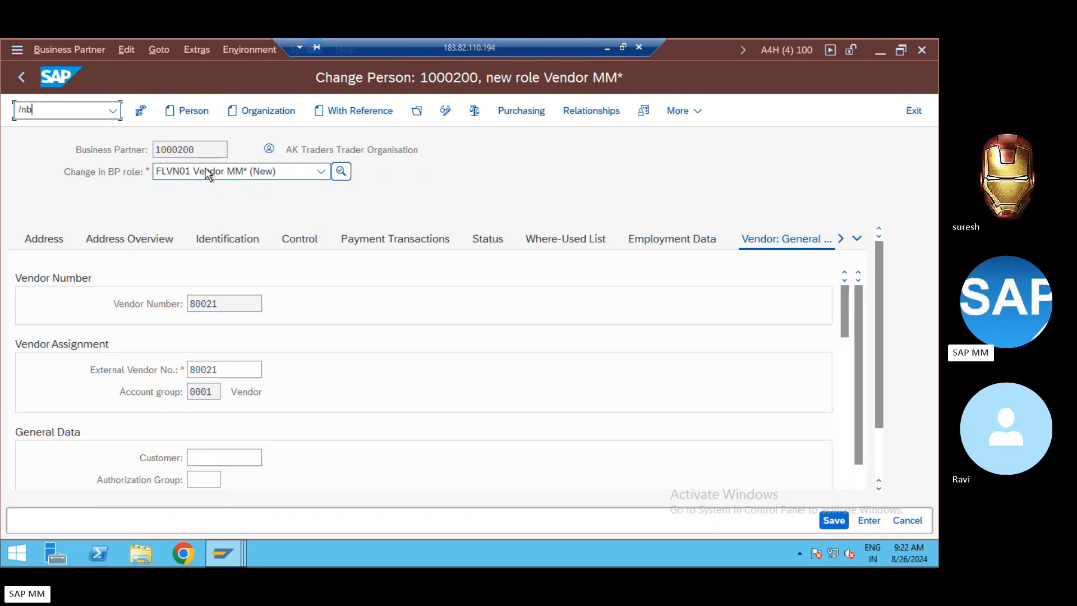
drag(212, 150, 130, 153)
click(129, 153)
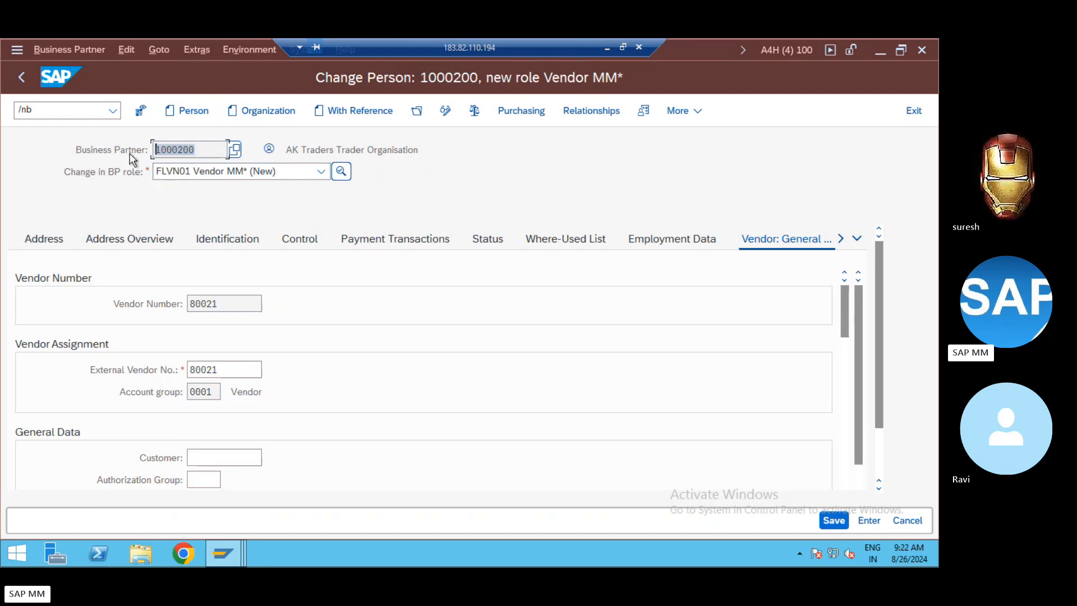
double_click(91, 112)
key(BackSpace)
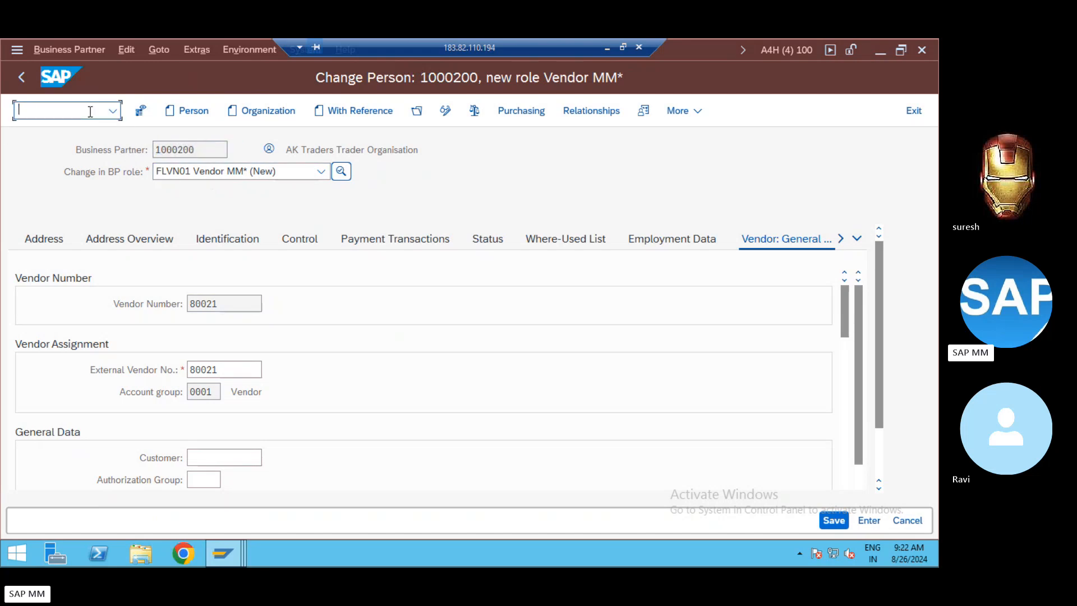
text(/n)
key(Return)
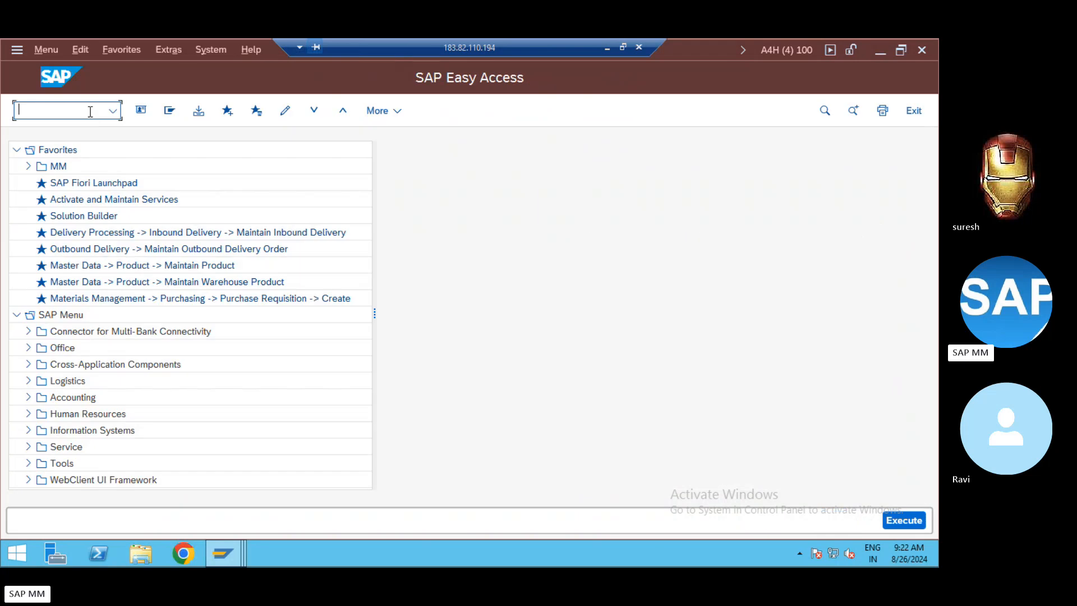
text(BP)
key(Return)
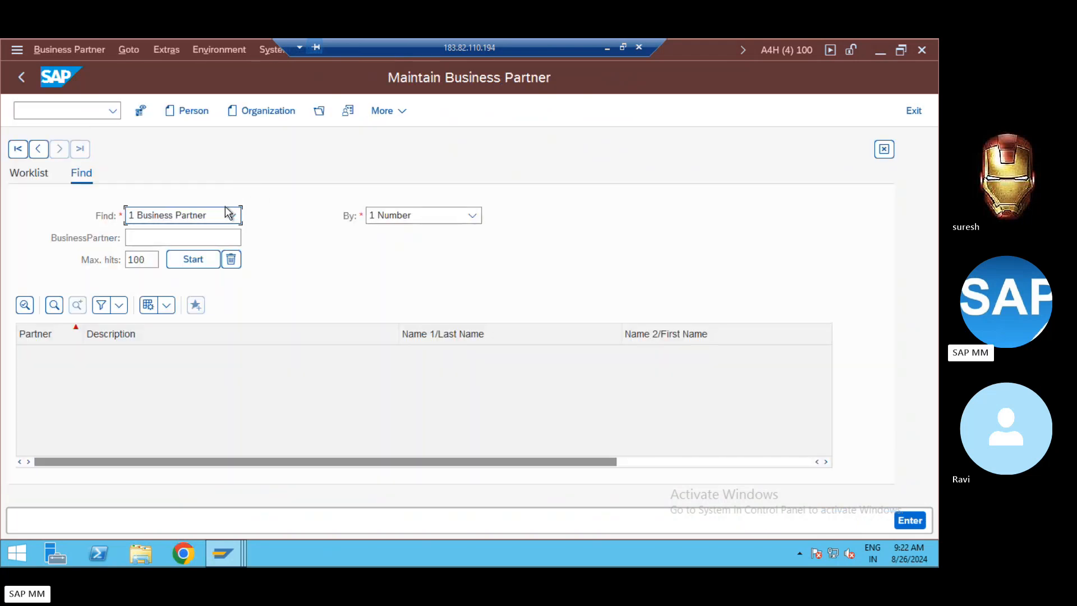
Find the AK Traders business partner by its number and open it in change mode
click(181, 235)
text(1000200)
key(Return)
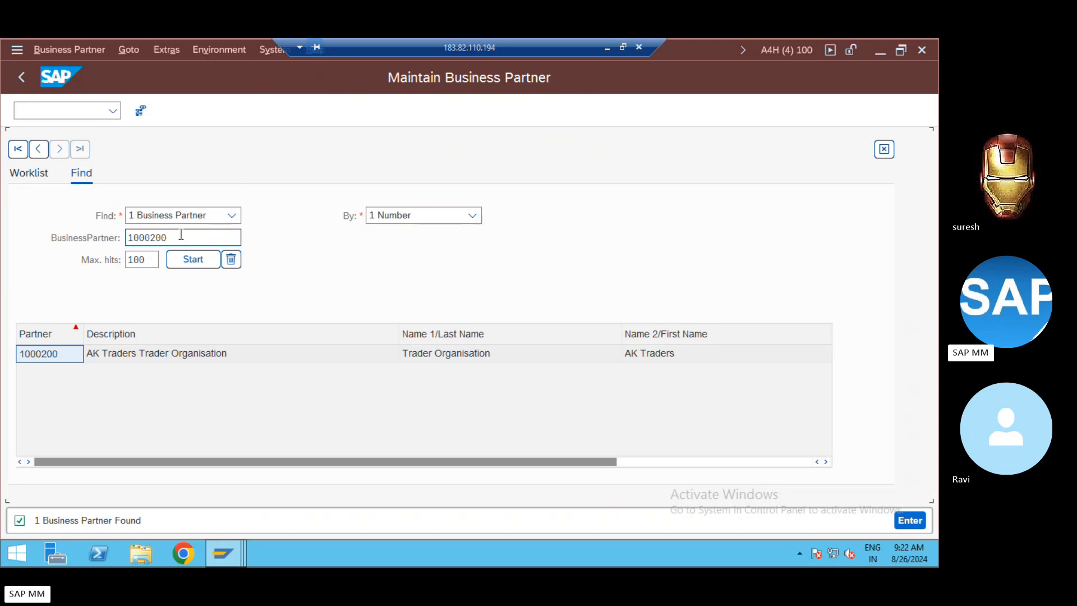
click(97, 355)
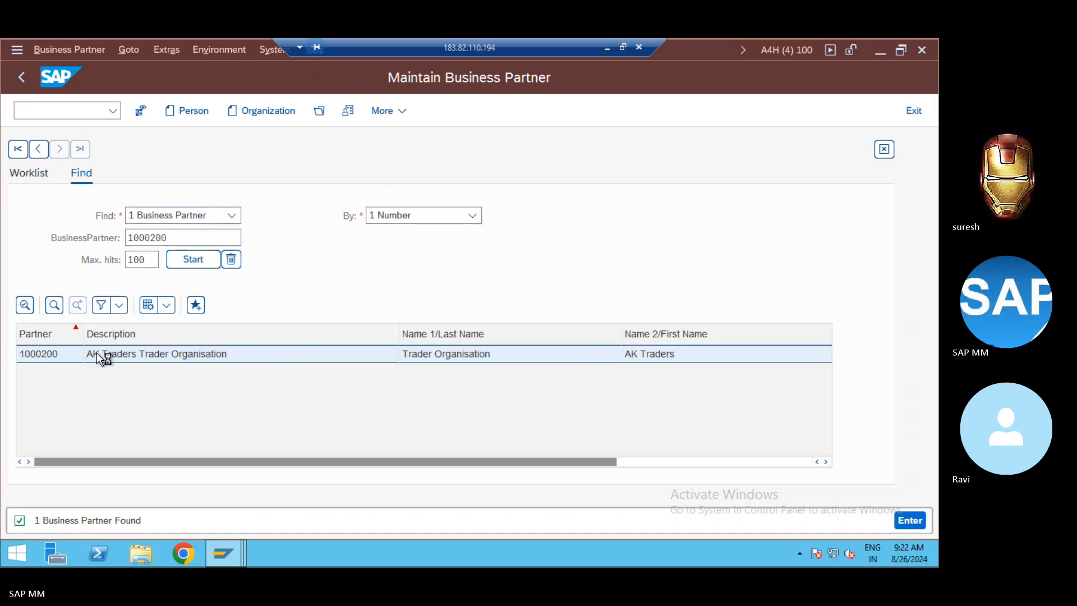
double_click(96, 354)
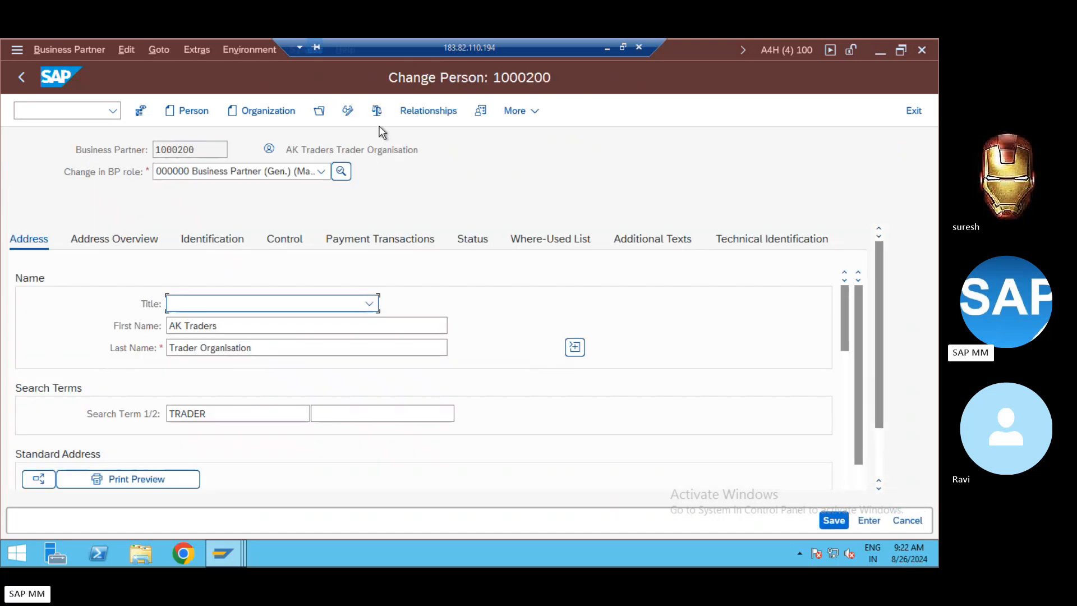
click(350, 117)
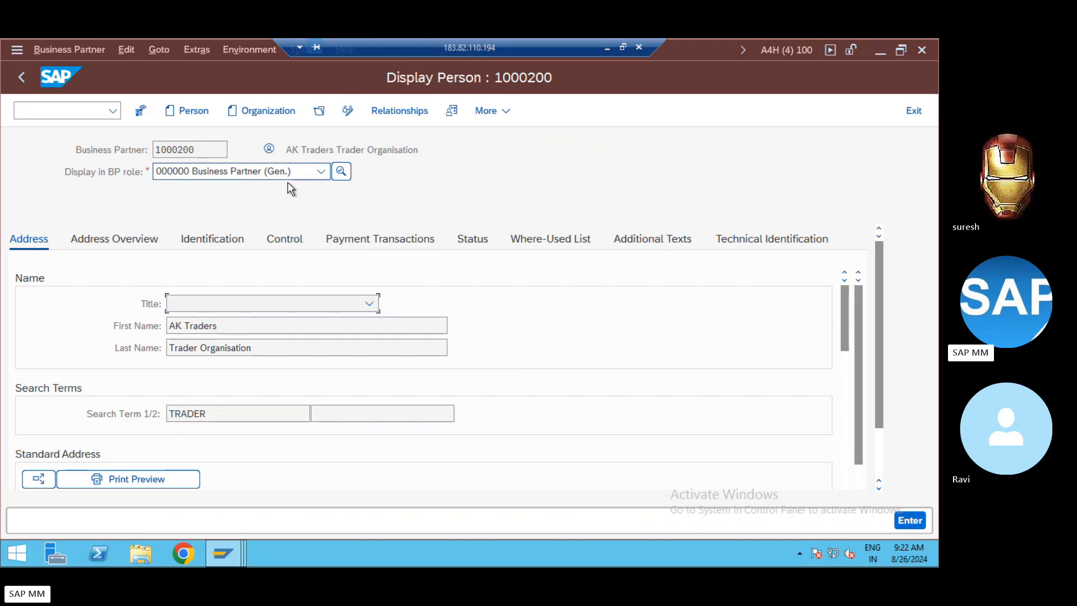
click(349, 113)
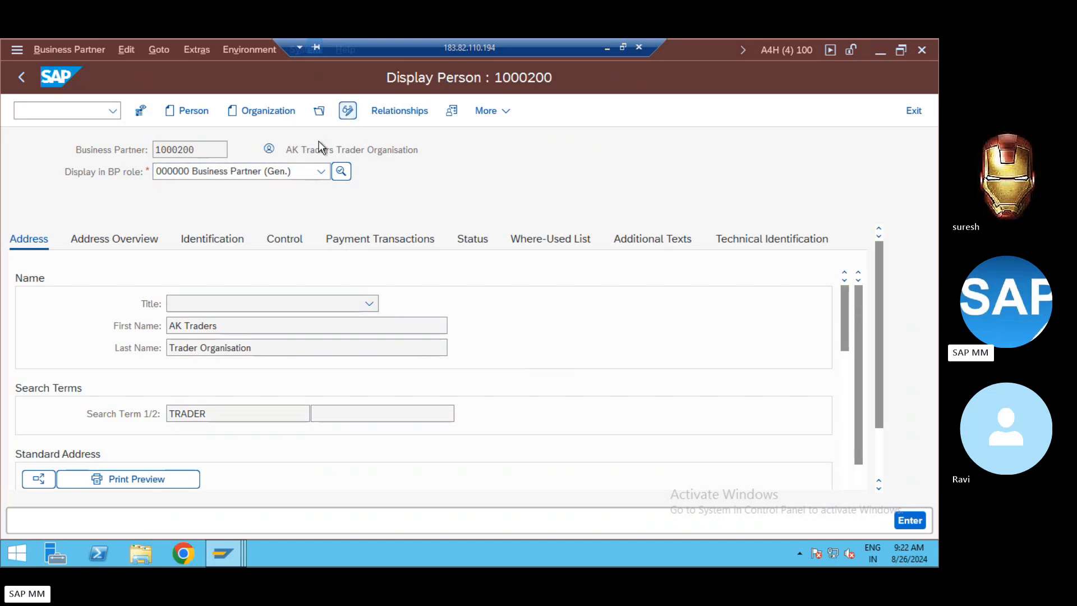
Assign the new role FLVN01 Vendor MM* to the AK Traders business partner
click(279, 175)
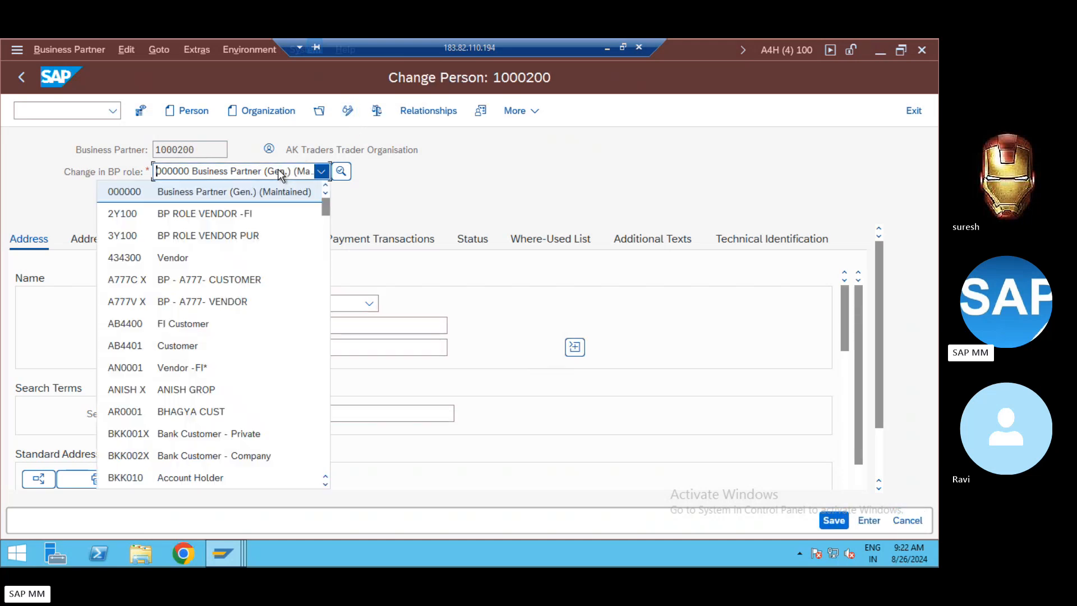
key(Down)
key(Down)
key(Down)
key(Down)
key(Down)
key(Down)
key(Down)
key(Down)
key(Down)
key(Down)
key(Down)
key(Down)
key(Down)
key(Down)
key(Down)
key(Down)
key(Down)
key(Down)
key(Down)
key(Down)
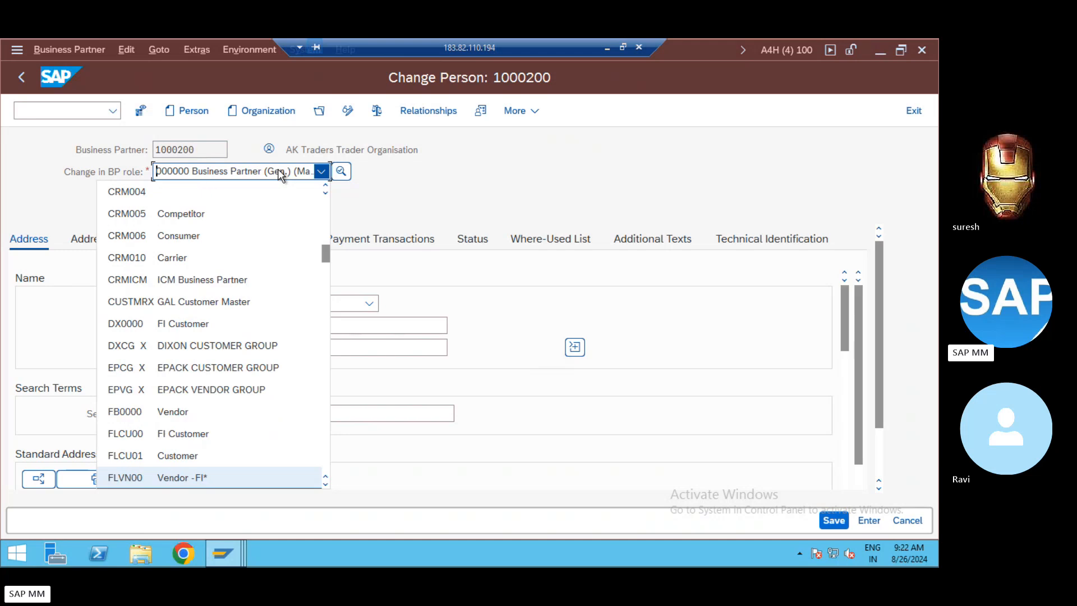
key(Down)
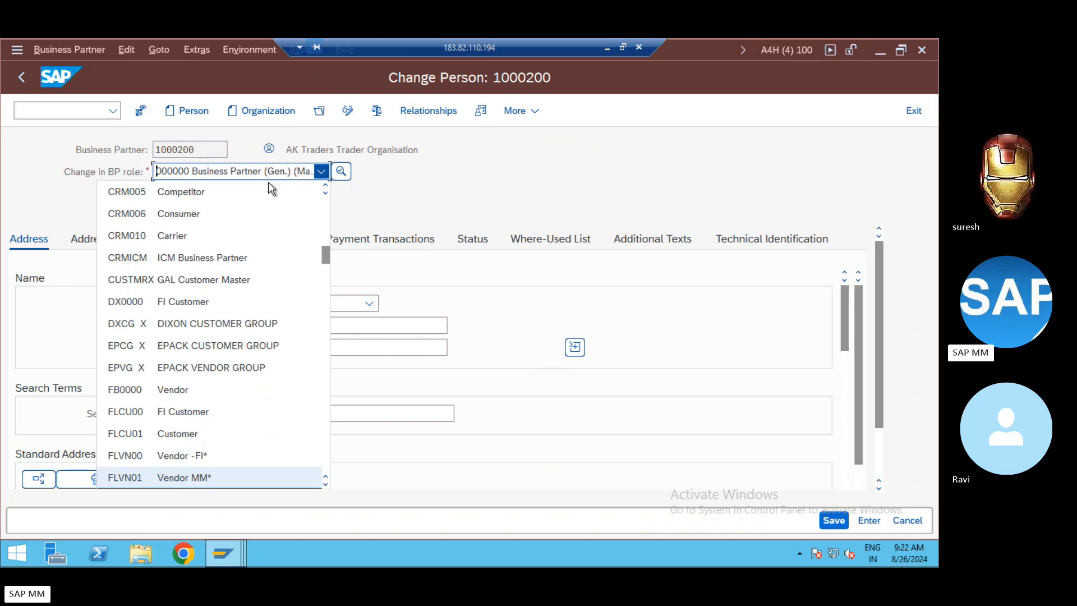
click(140, 477)
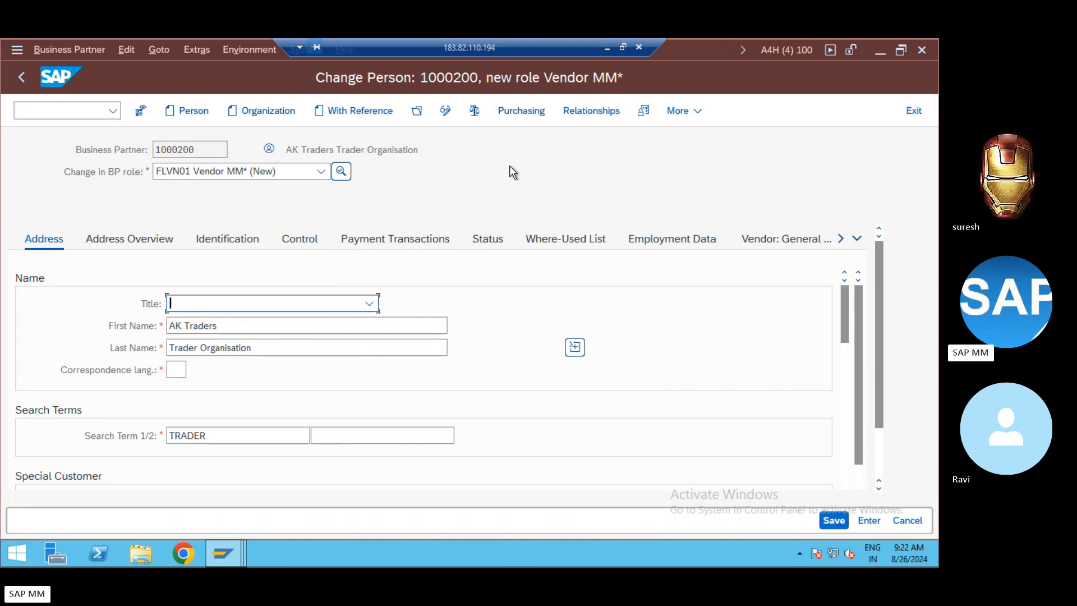
Enter the external vendor number for AK Traders in the general vendor data of the new FLVN01 role
click(842, 413)
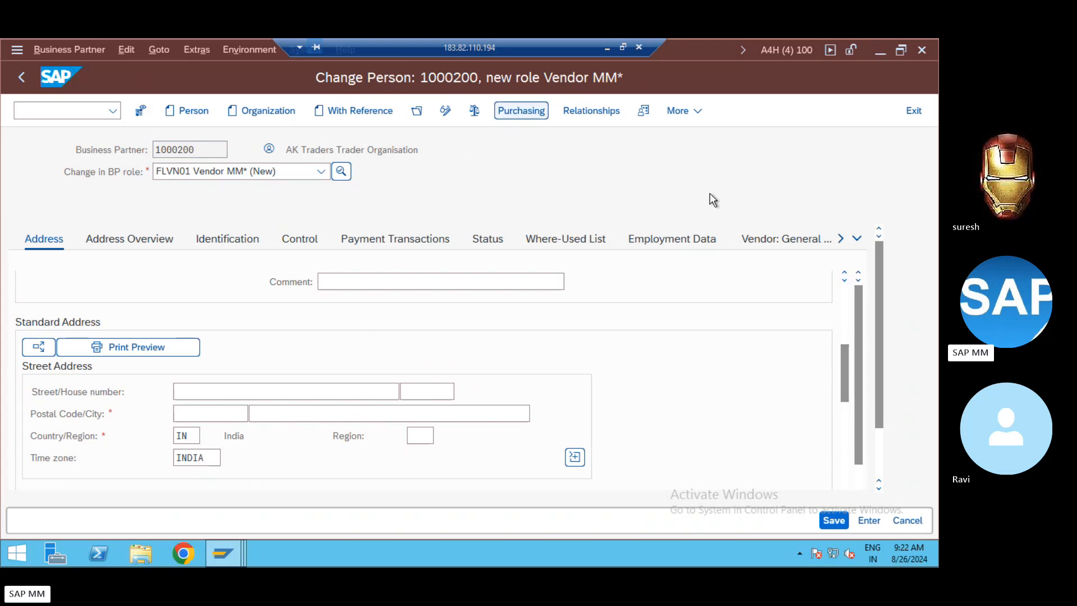
click(785, 238)
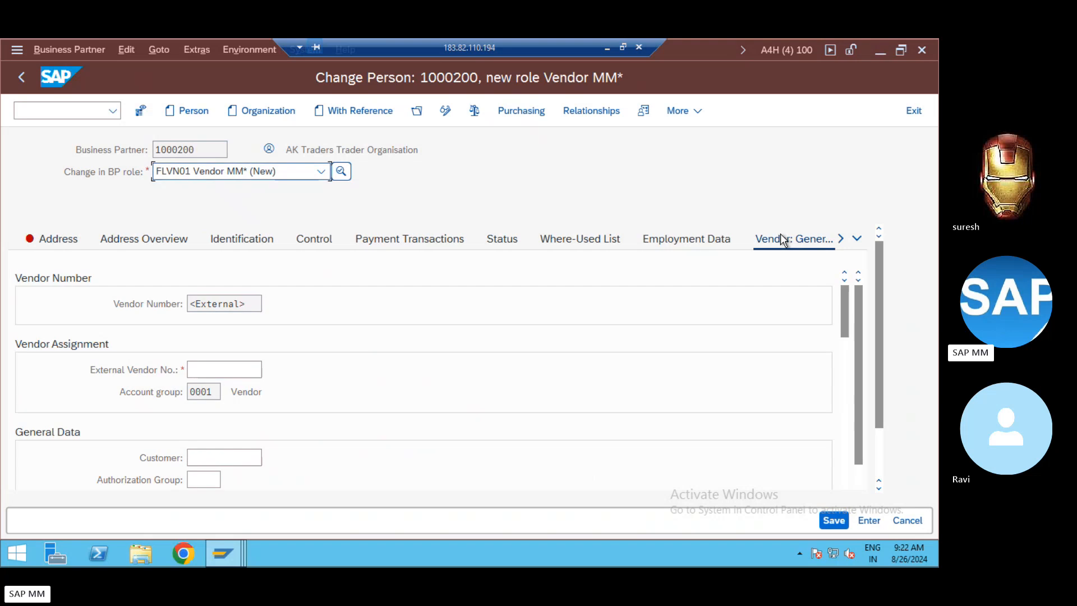
click(191, 392)
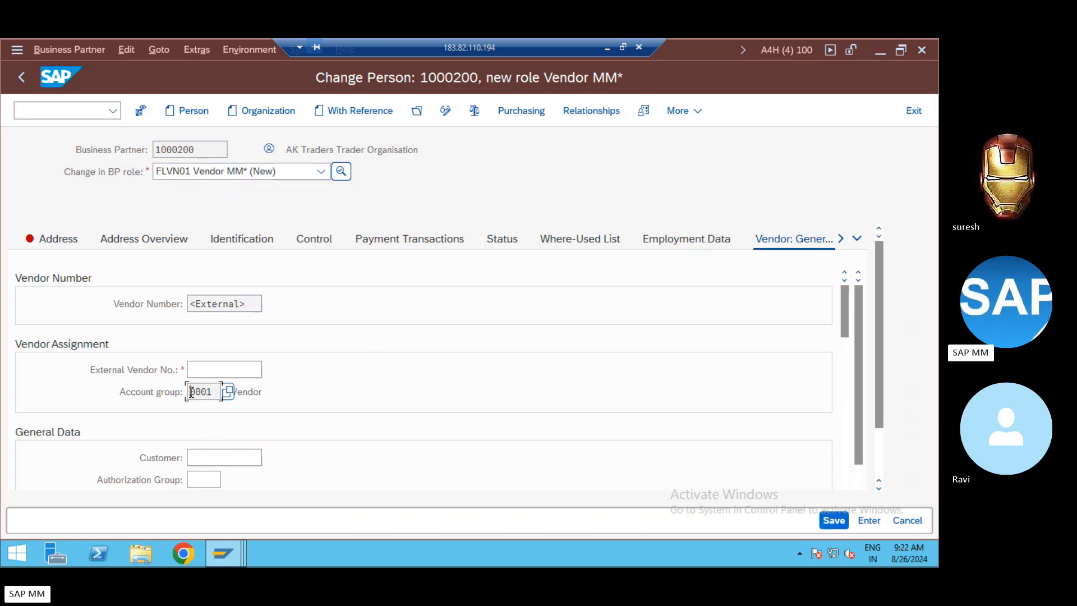
click(215, 372)
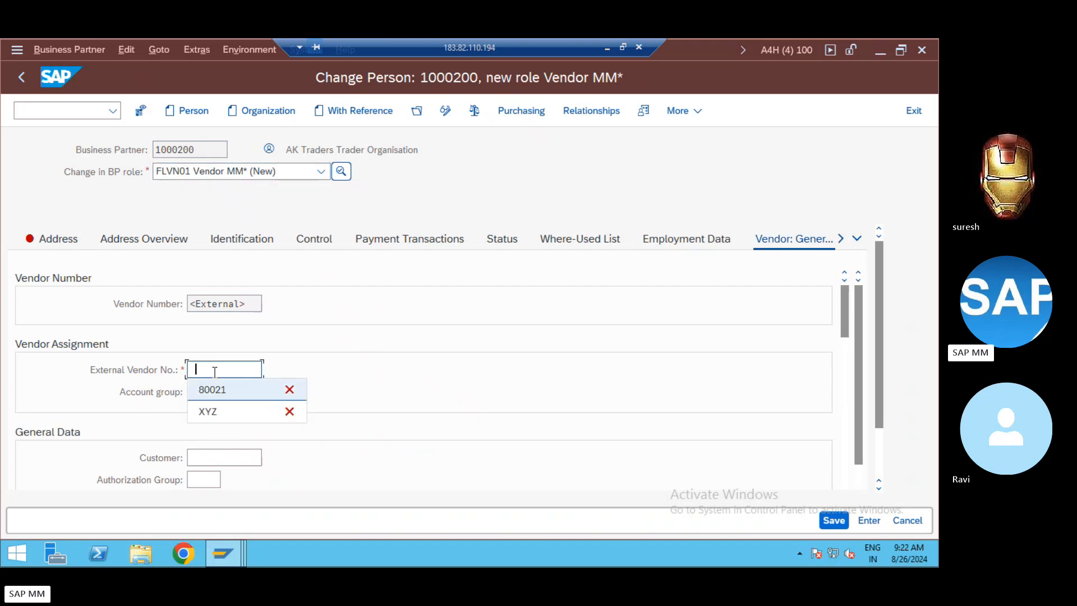
key(Return)
text(22)
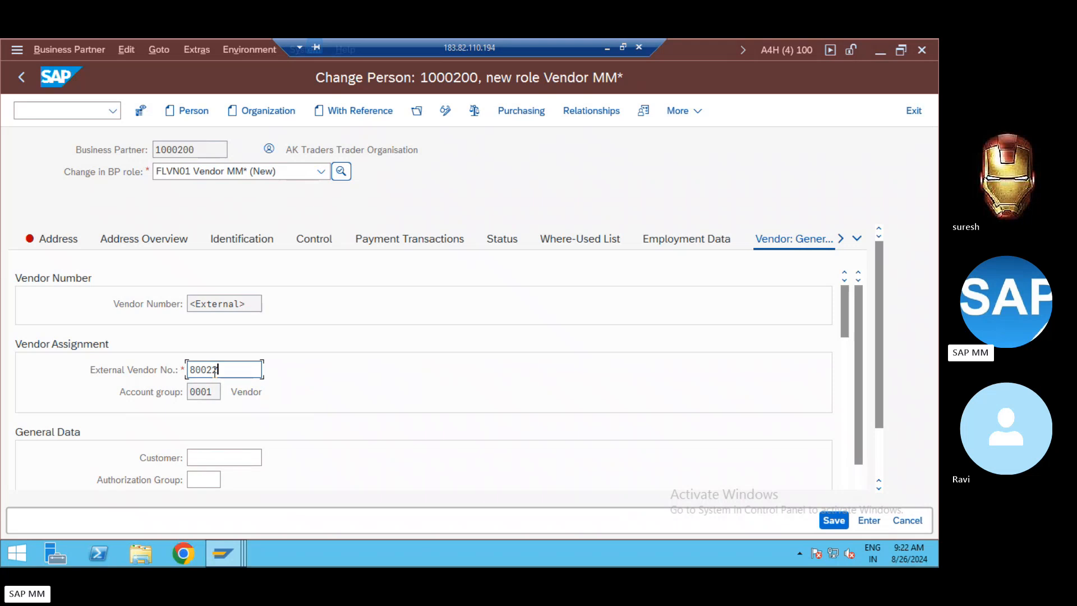
key(Return)
Check the number range assigned to account group 0001 in the customizing session and open the vendor number ranges transaction there
click(211, 392)
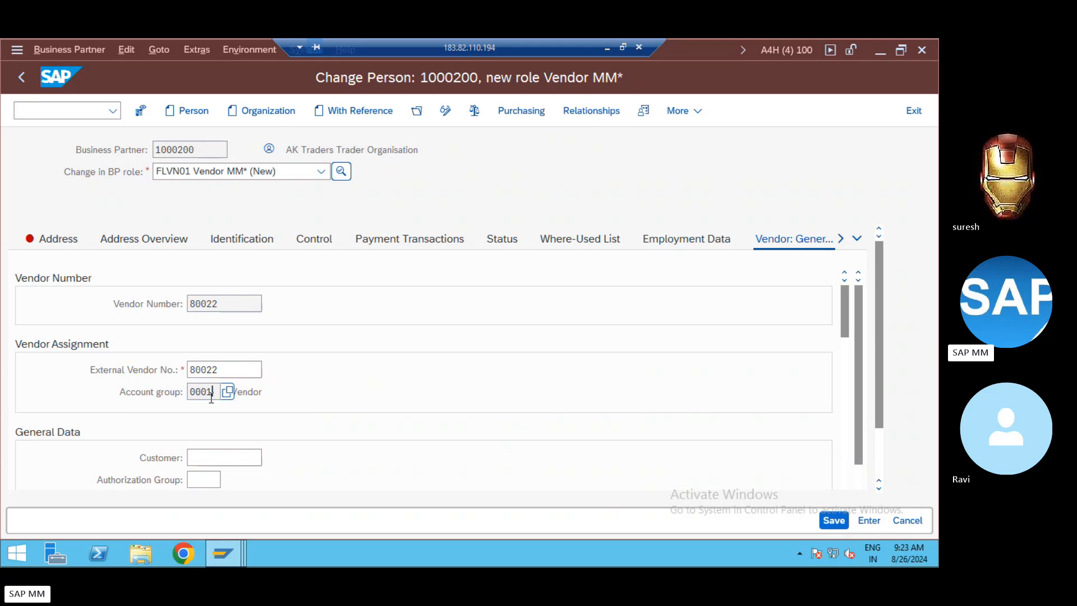
key(alt+Tab)
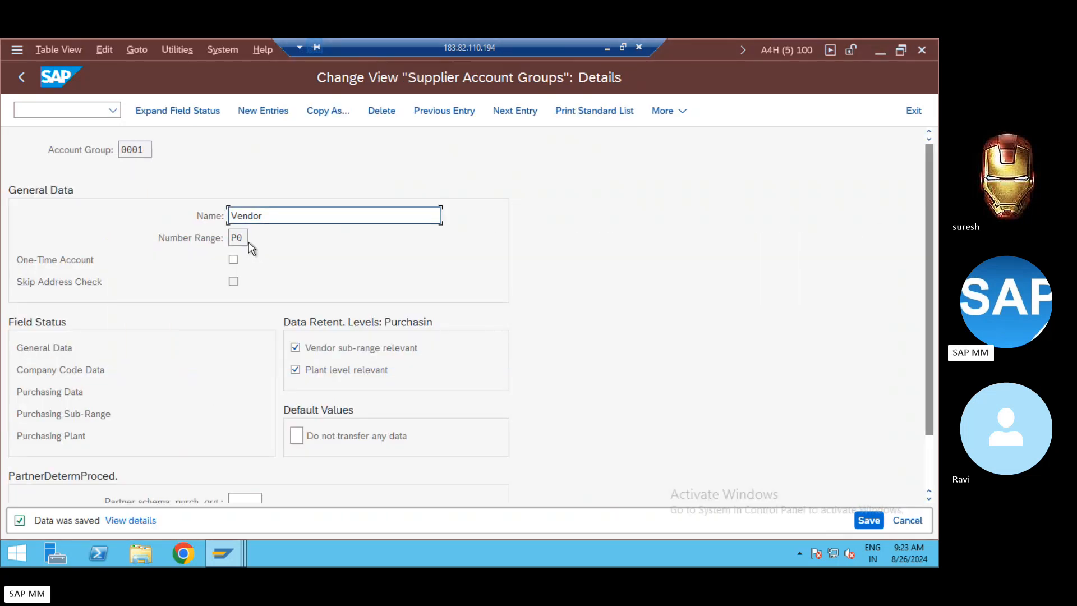
click(249, 238)
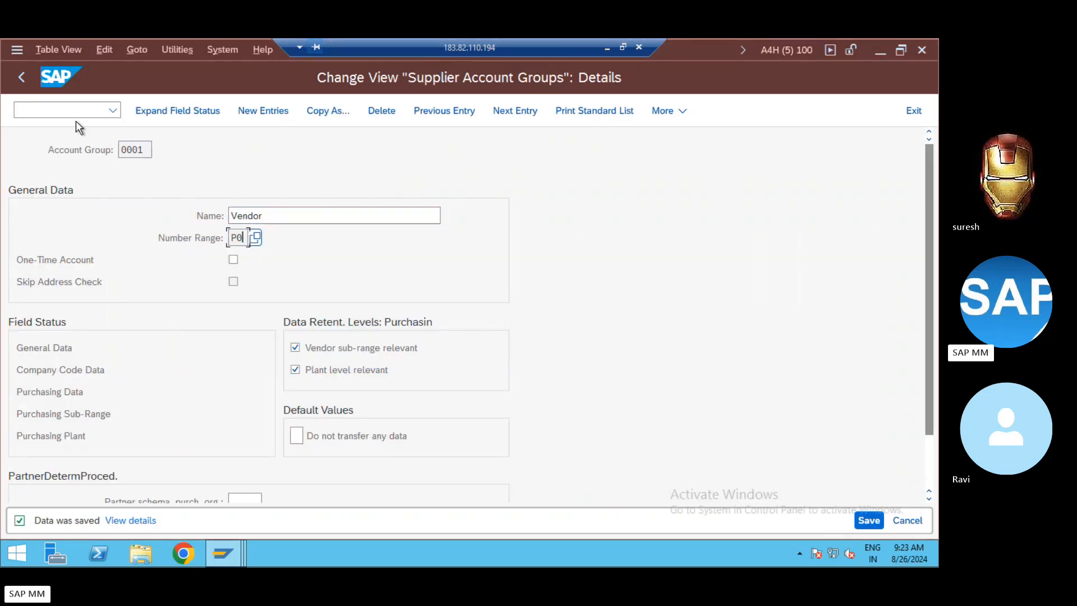
click(64, 111)
text(/npm)
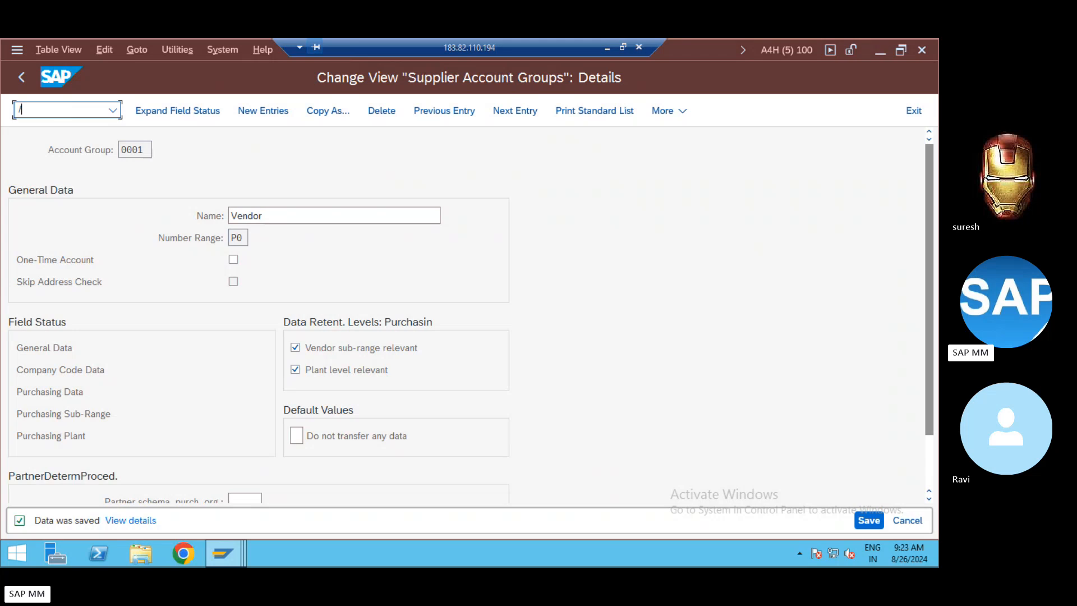
key(BackSpace)
key(BackSpace)
key(BackSpace)
text(noms)
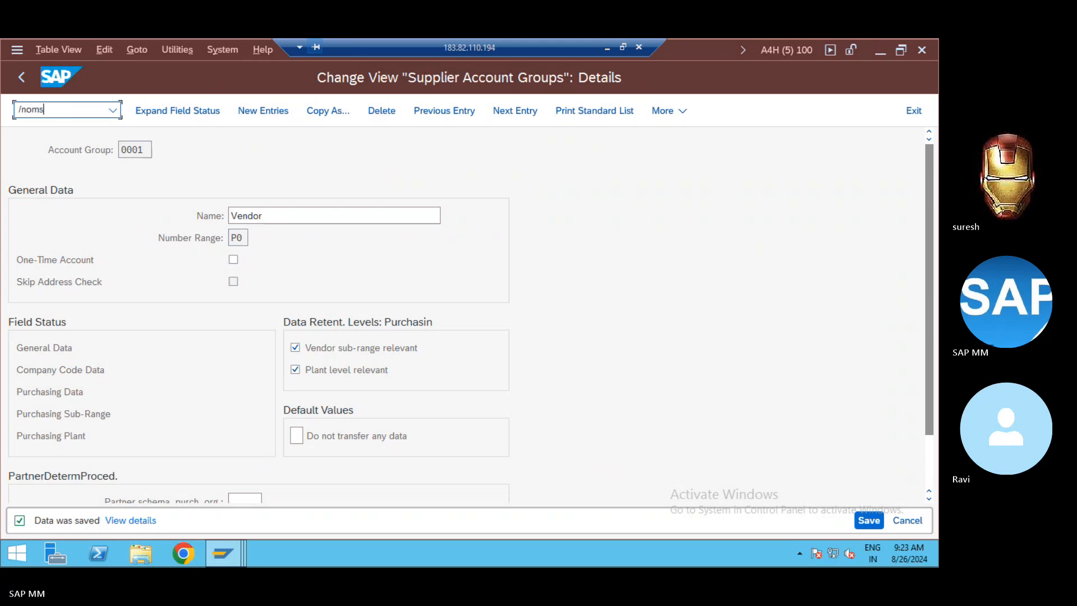
key(Return)
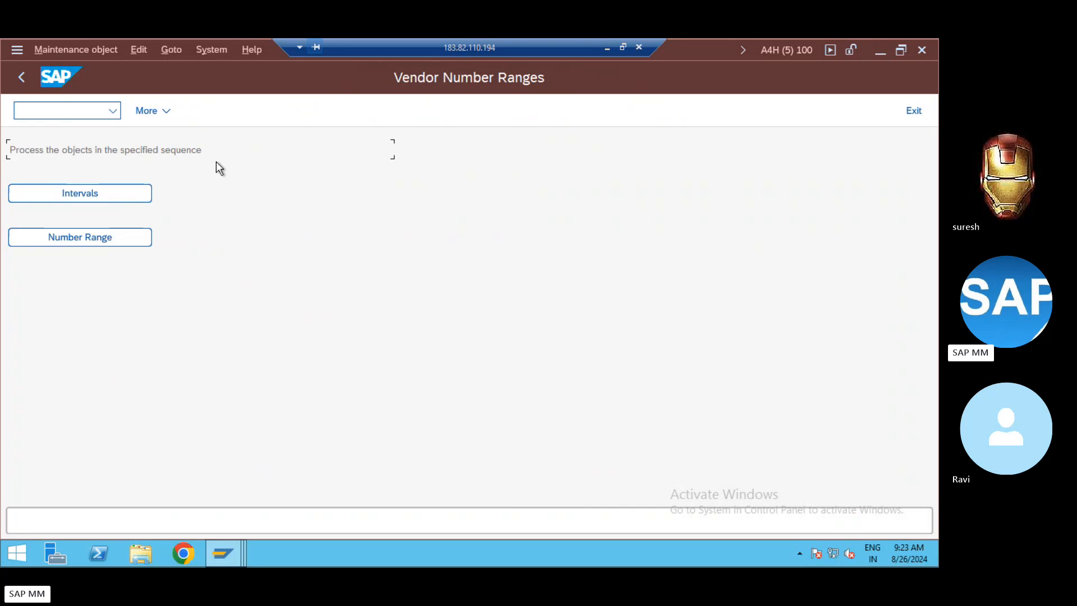
Display the vendor number range intervals and compare interval P0 with the external vendor number entered for AK Traders
click(91, 194)
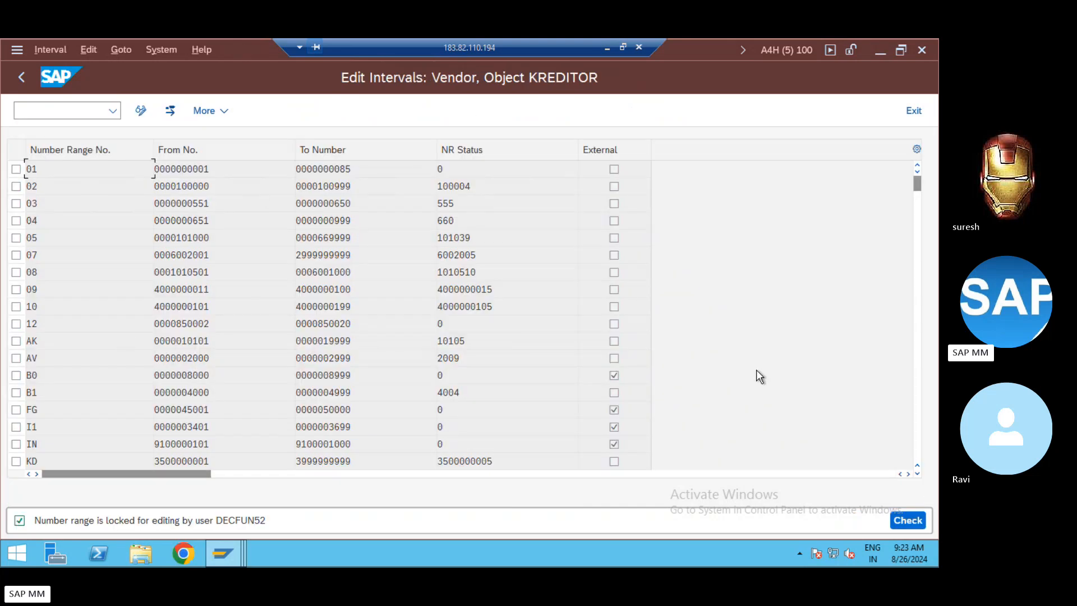
click(916, 323)
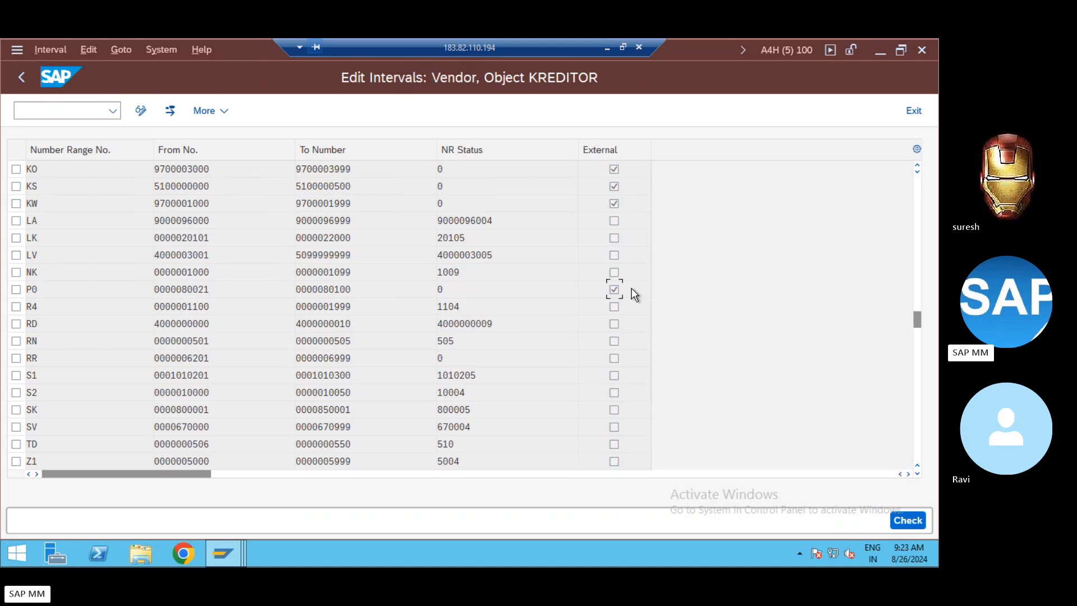
key(alt+Tab)
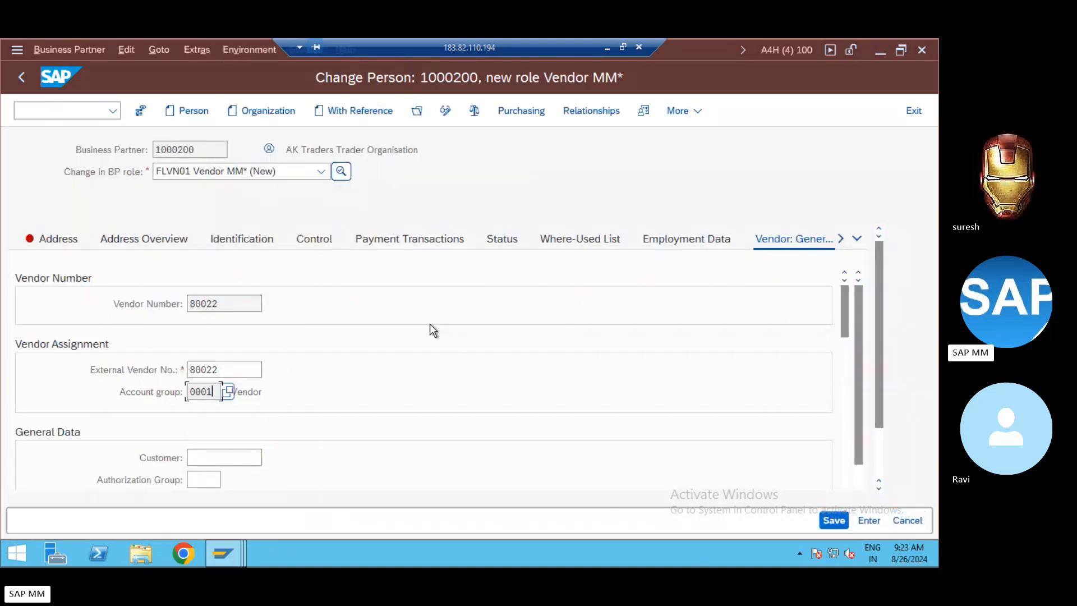
key(alt+Tab)
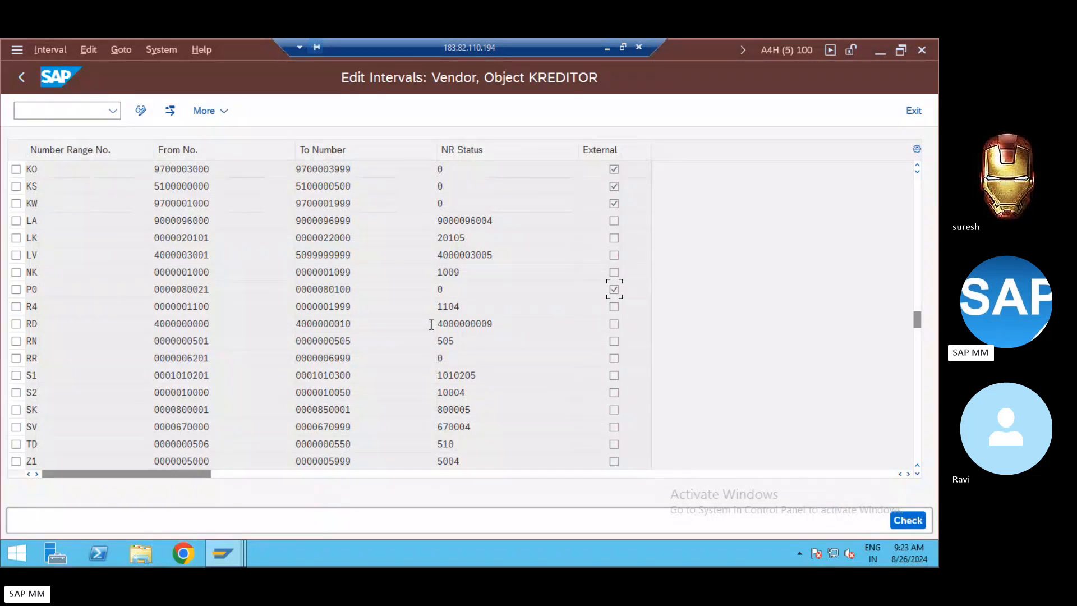
key(alt+Tab)
key(Return)
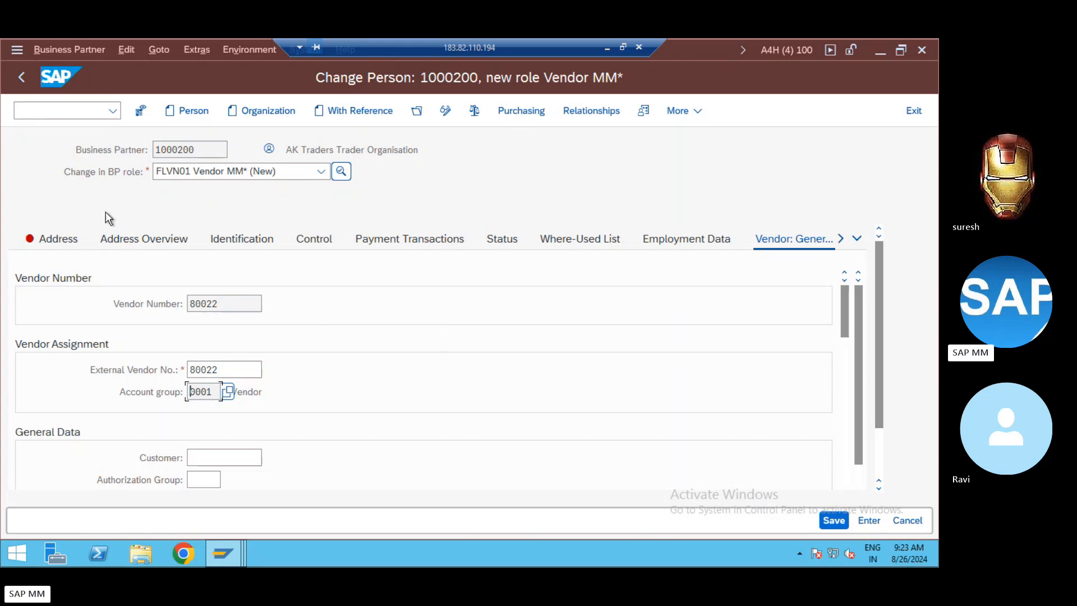
Review the address data of AK Traders for missing required fields and set the correspondence language to EN
click(48, 241)
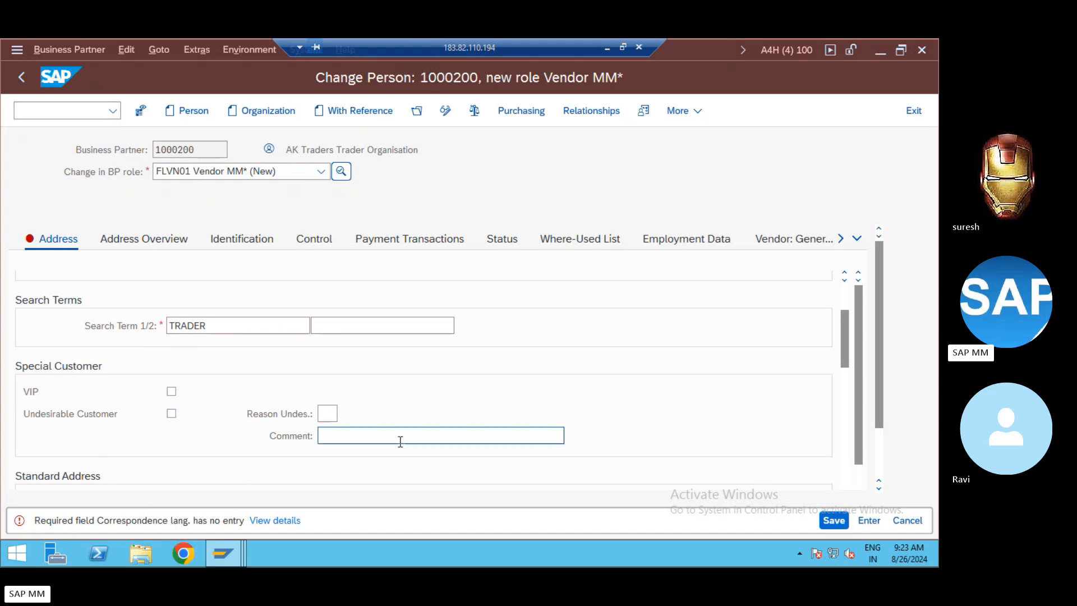
click(841, 389)
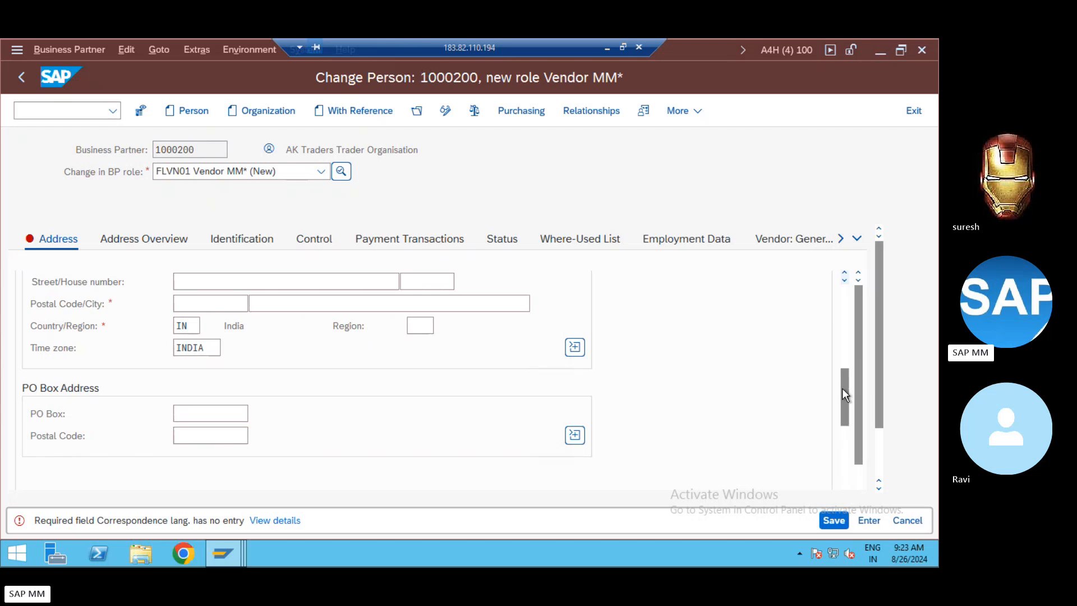
click(842, 429)
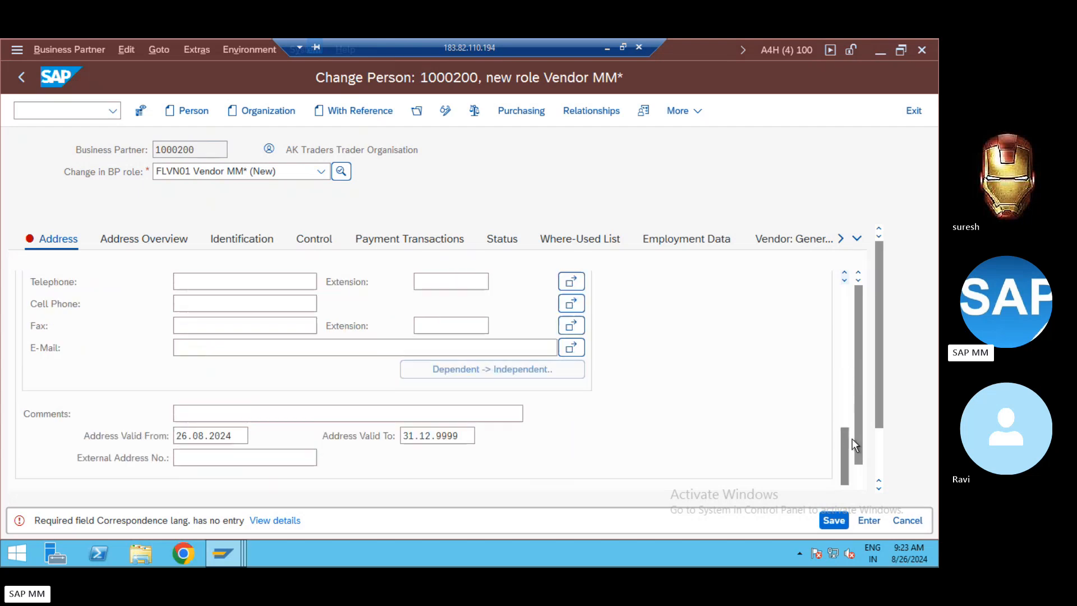
click(880, 448)
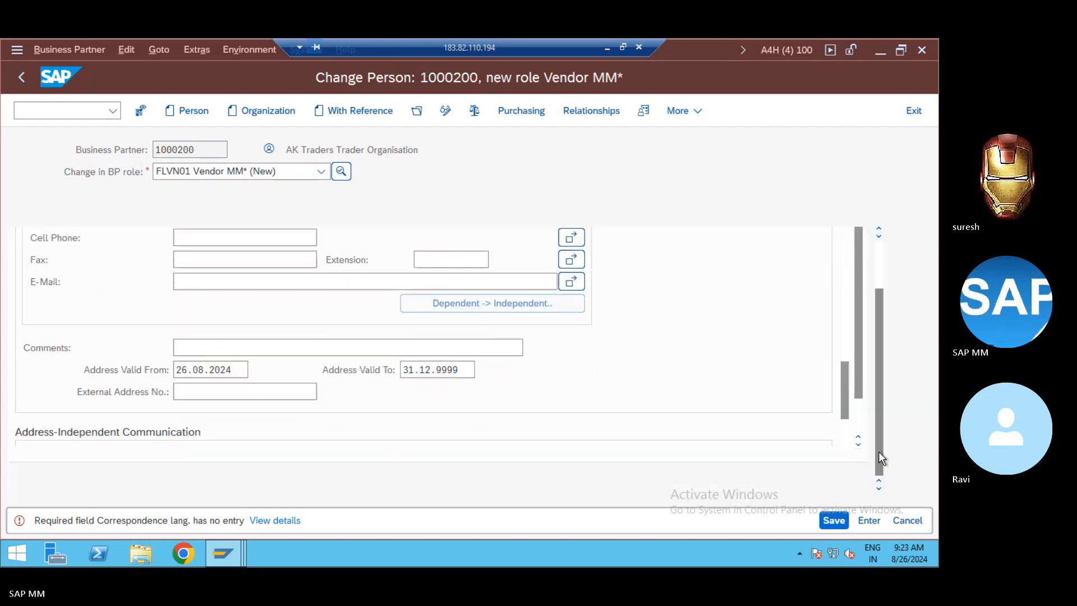
click(843, 352)
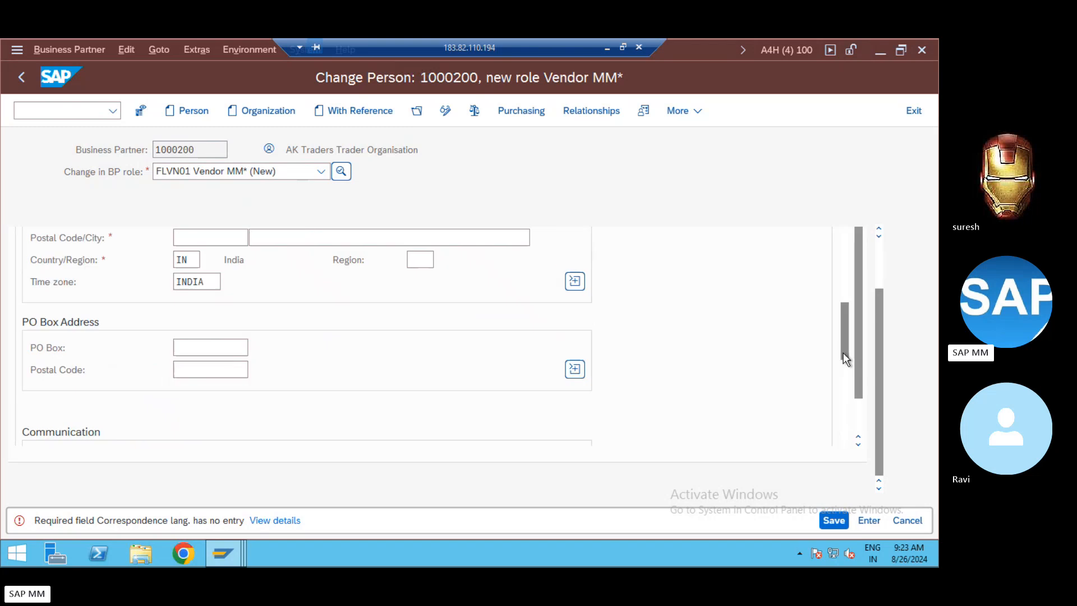
drag(843, 342, 843, 282)
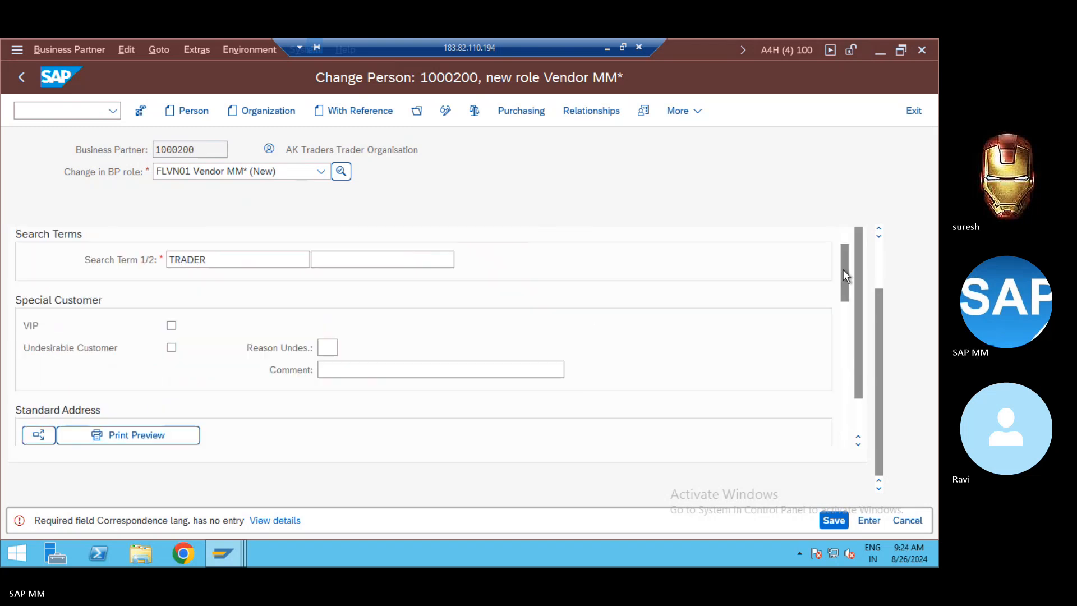
drag(843, 270, 844, 241)
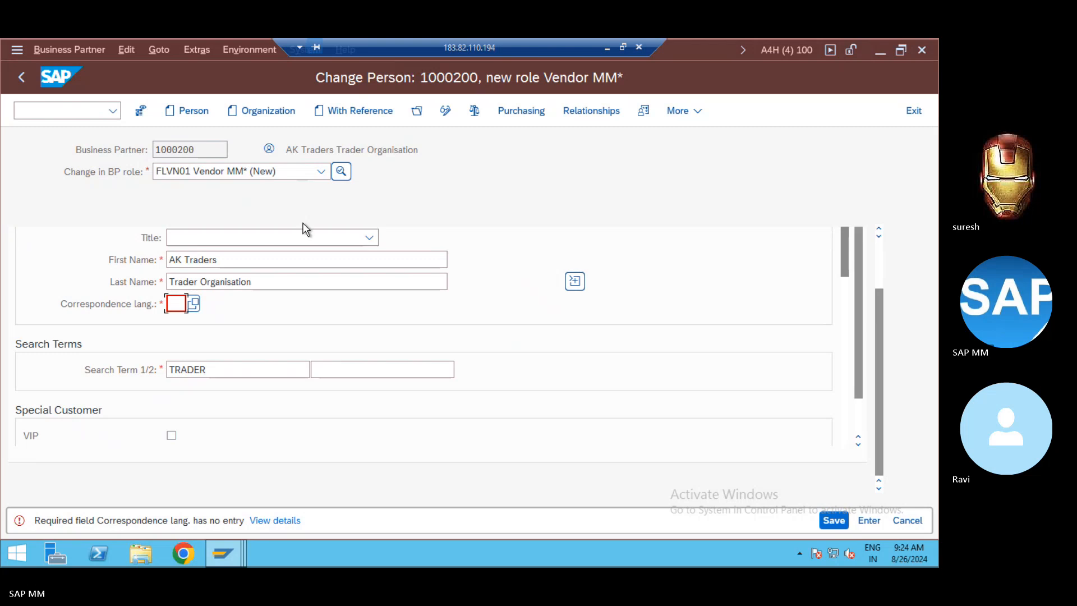
click(177, 304)
text(E)
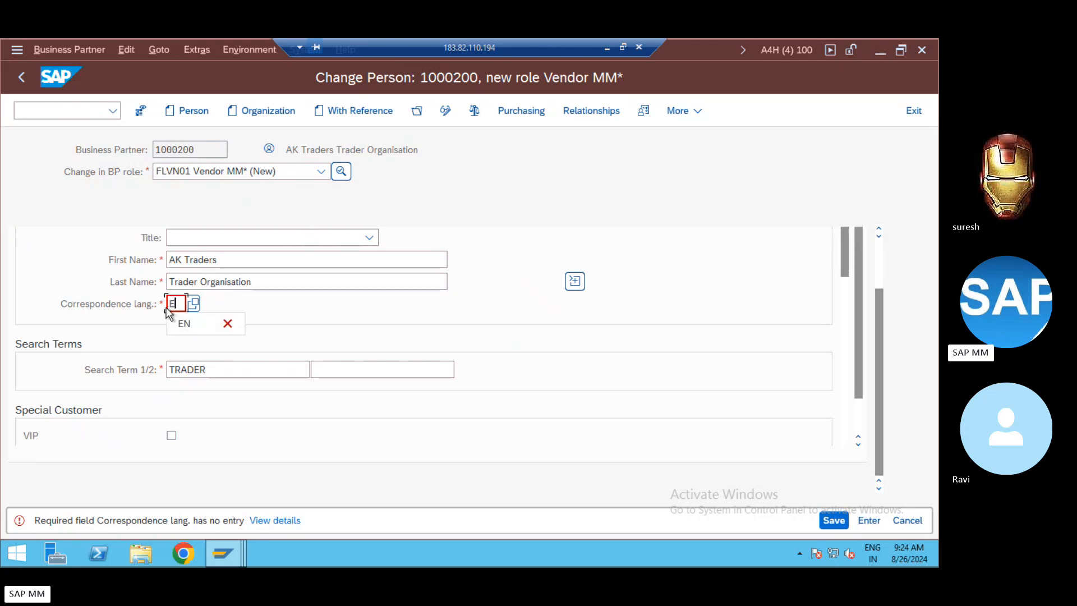
text(N)
key(Return)
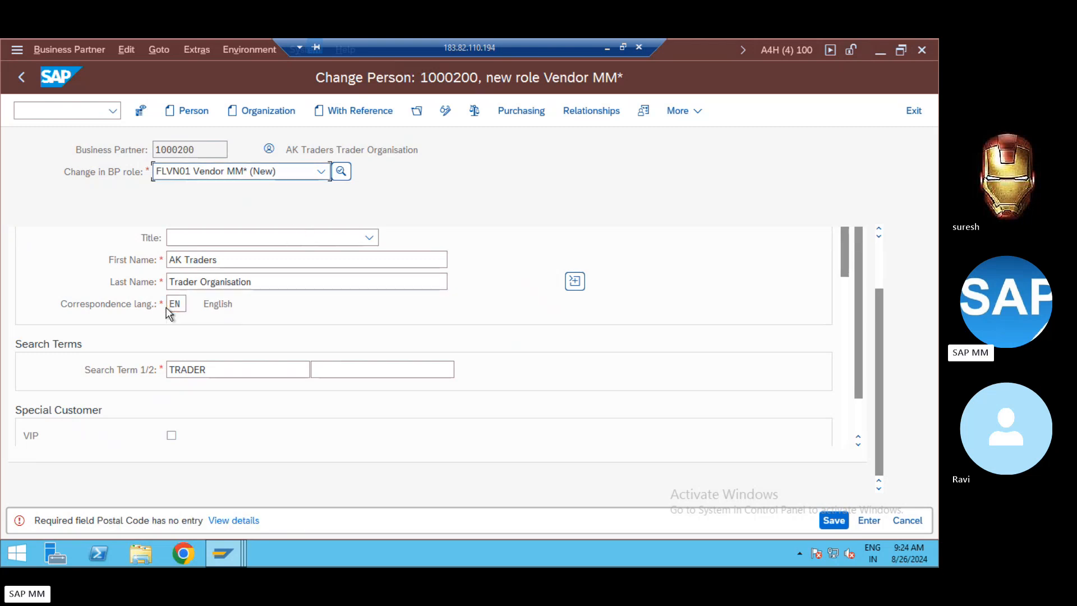
Assign purchasing organization REDG to the vendor role and set its order currency to INR
click(522, 116)
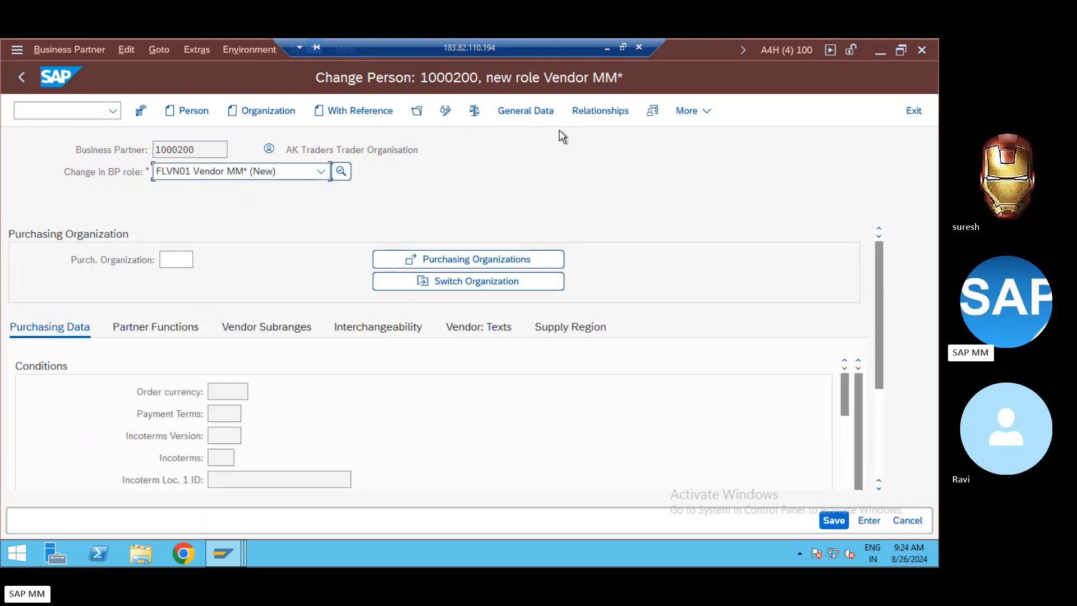
click(180, 261)
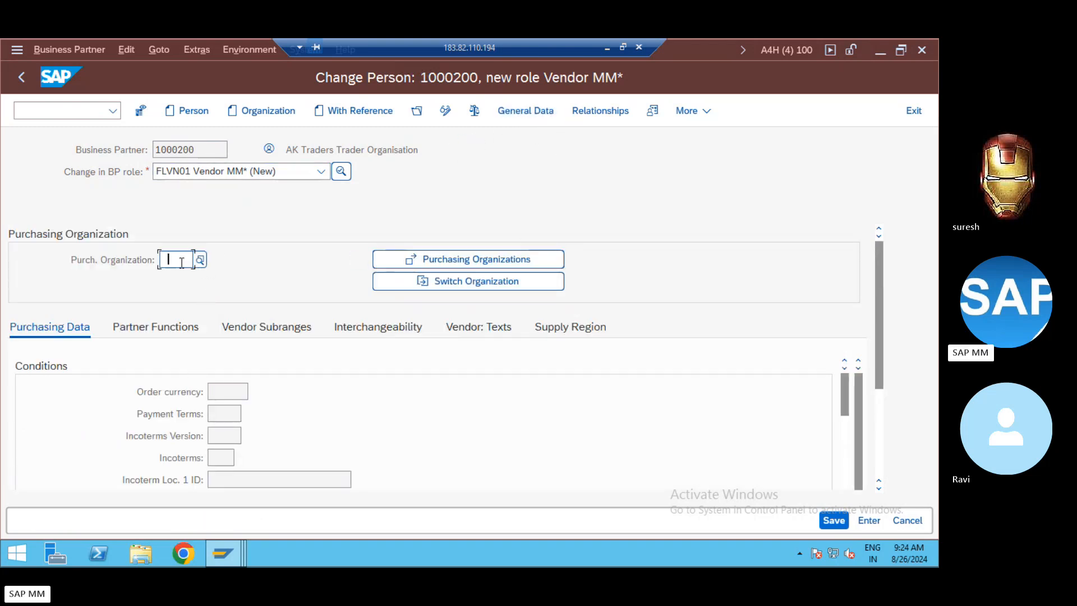
key(Down)
key(Return)
key(Return)
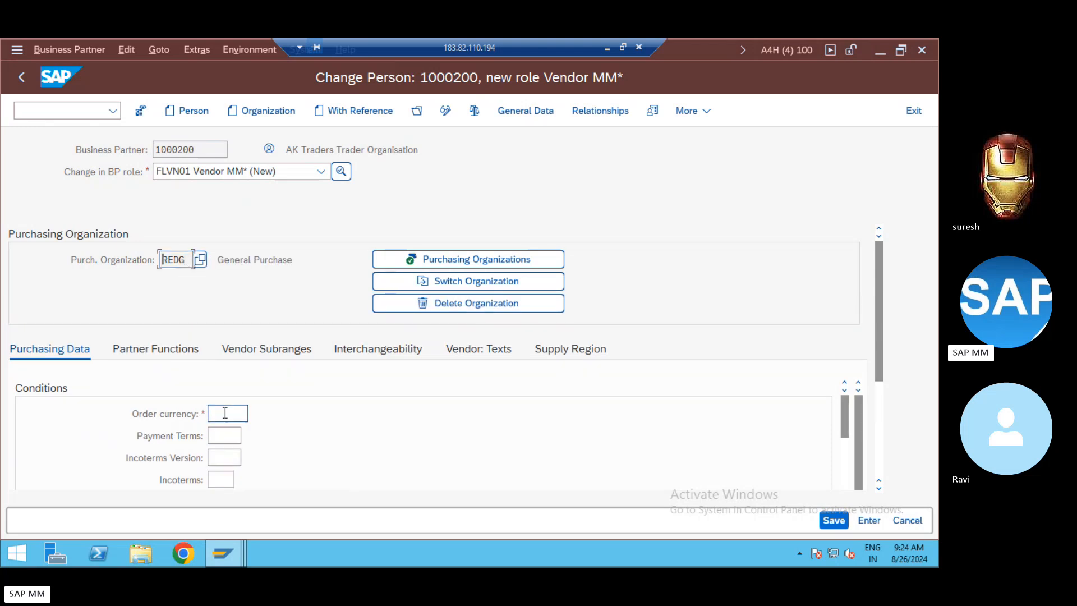
click(225, 414)
key(Down)
key(Return)
key(Return)
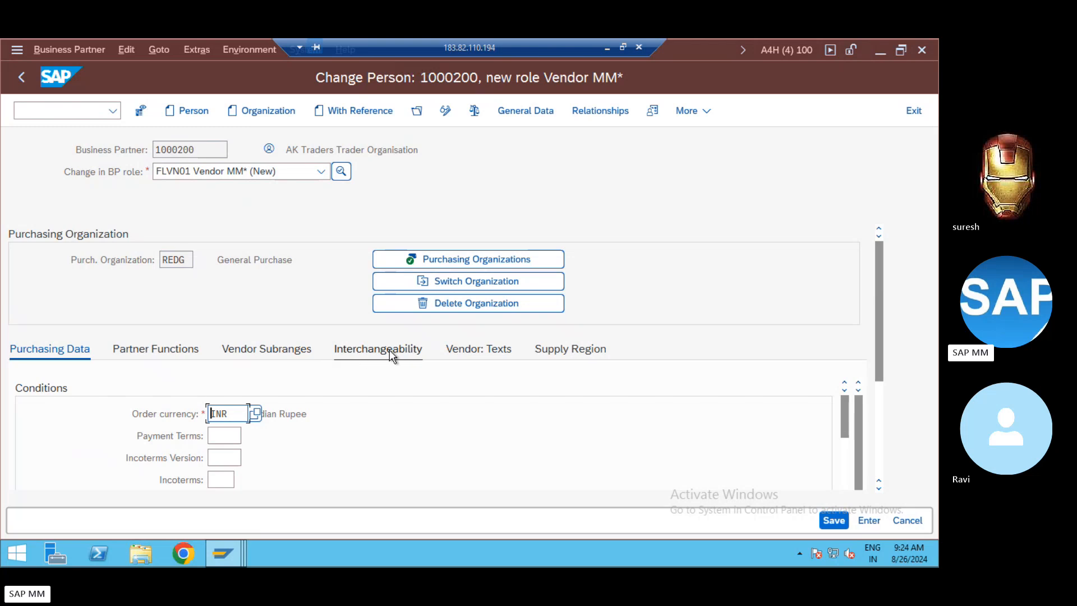
Review the partner functions and purchasing data for REDG, then try to save the vendor role, answering Yes to showing the VAT registration message again
click(138, 351)
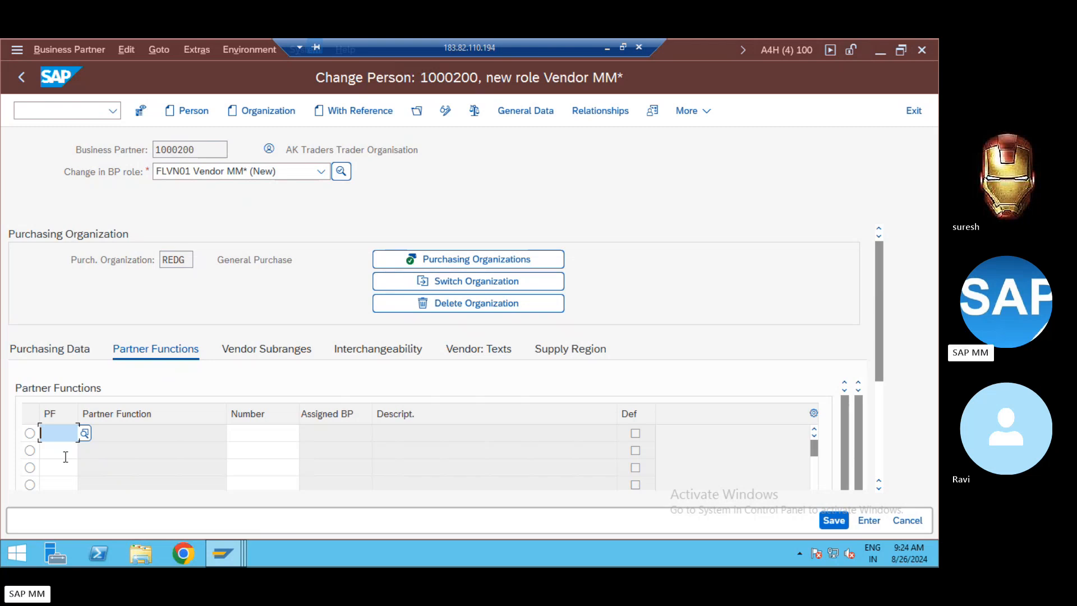
click(34, 350)
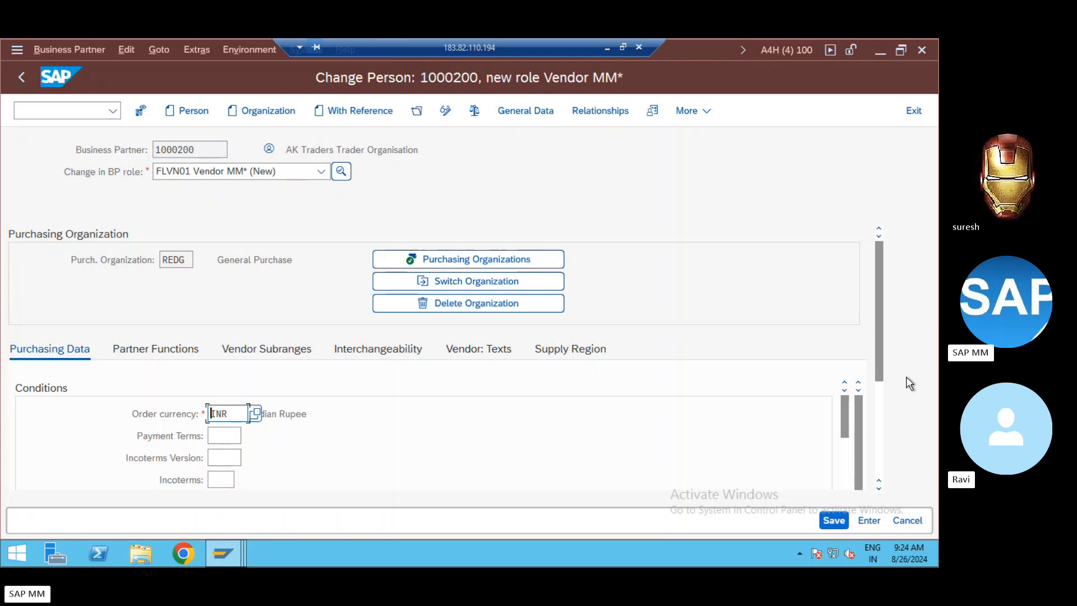
scroll(883, 404, down, 3)
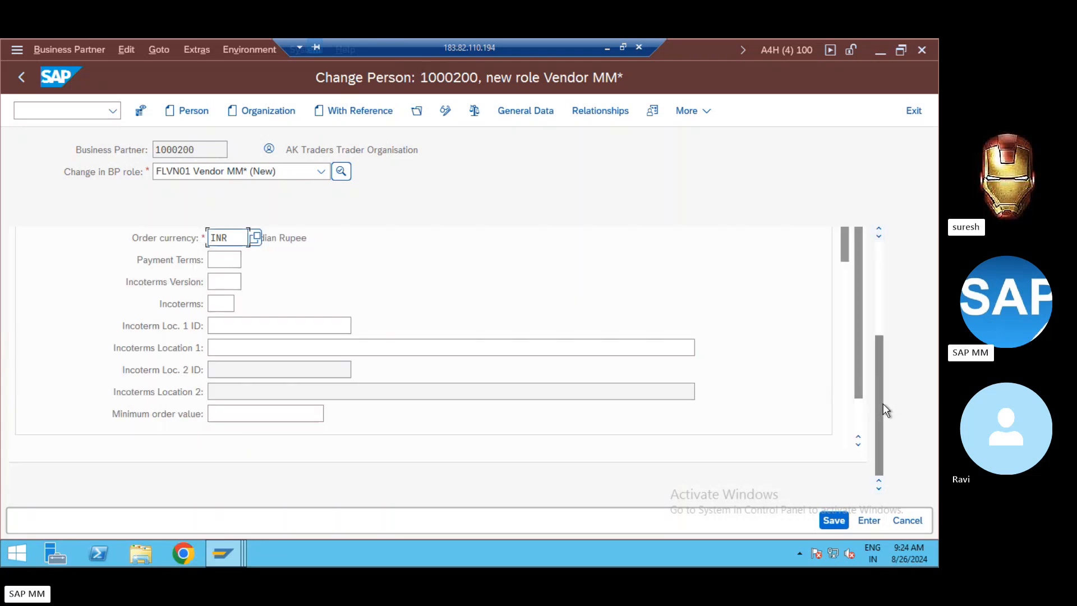
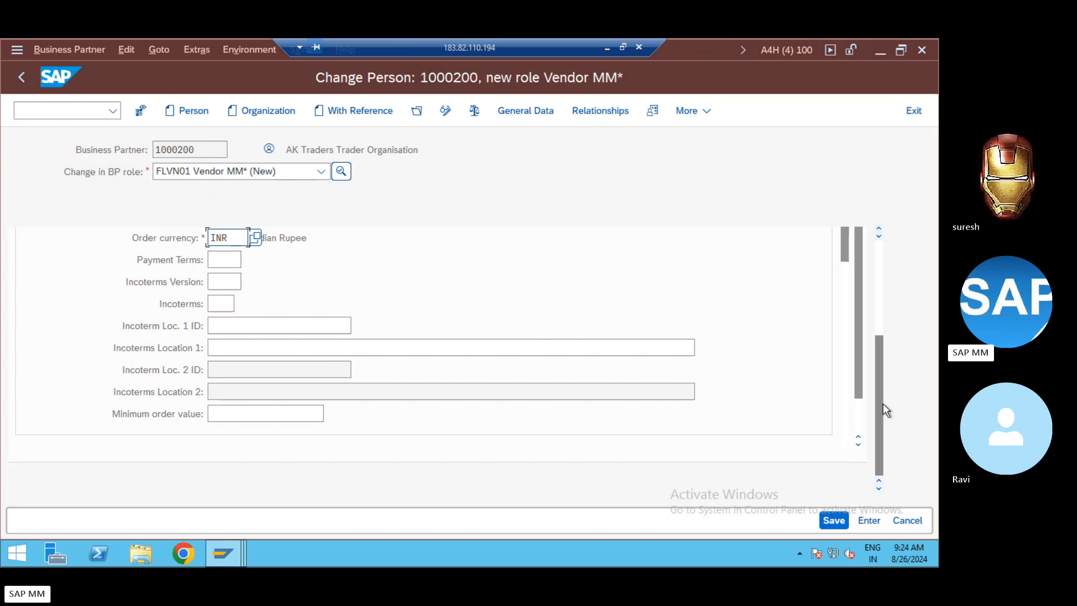
click(830, 516)
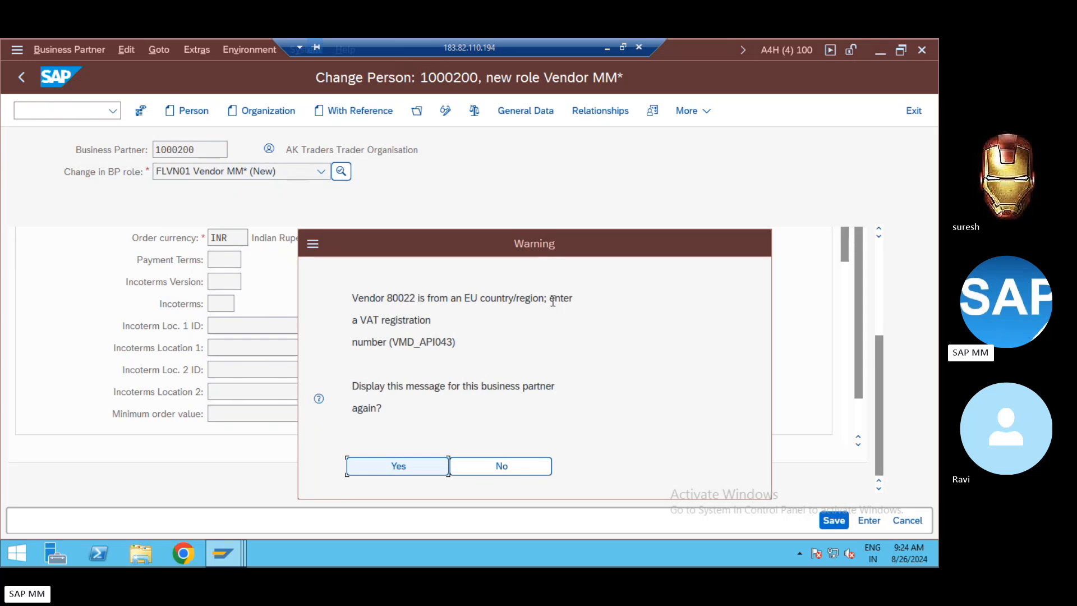
click(396, 467)
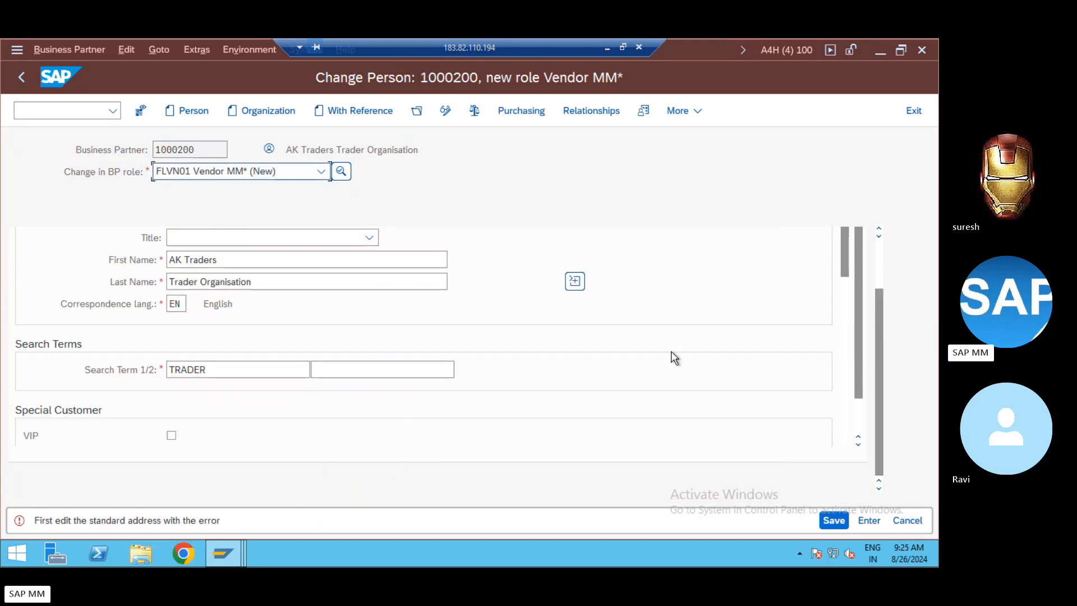
Examine the name, street address and communication fields in the address data of AK Traders for missing required entries
scroll(882, 281, up, 2)
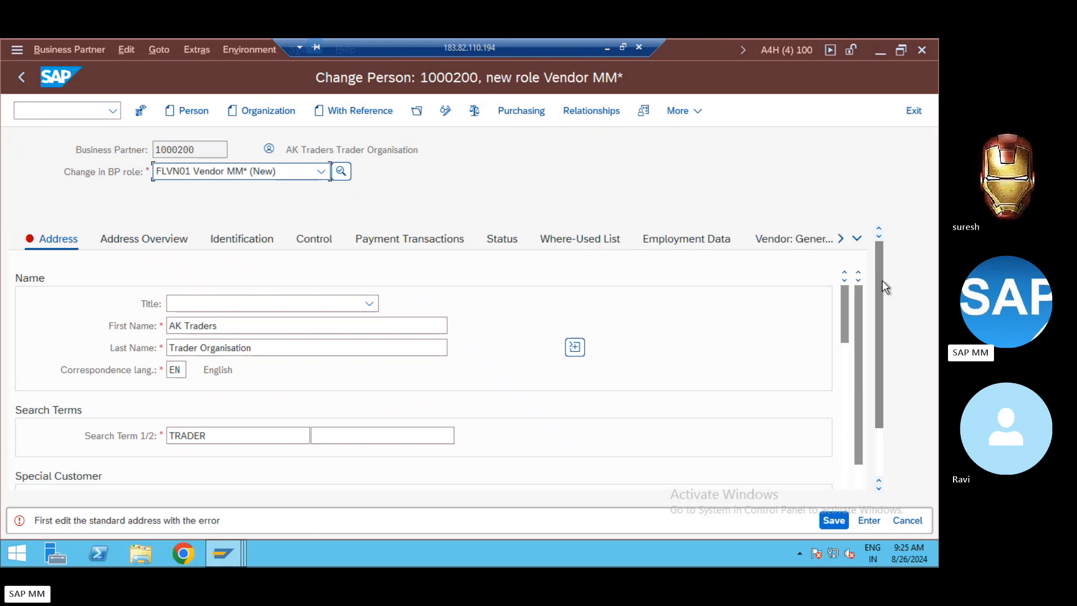
drag(880, 347, 879, 447)
scroll(859, 420, down, 2)
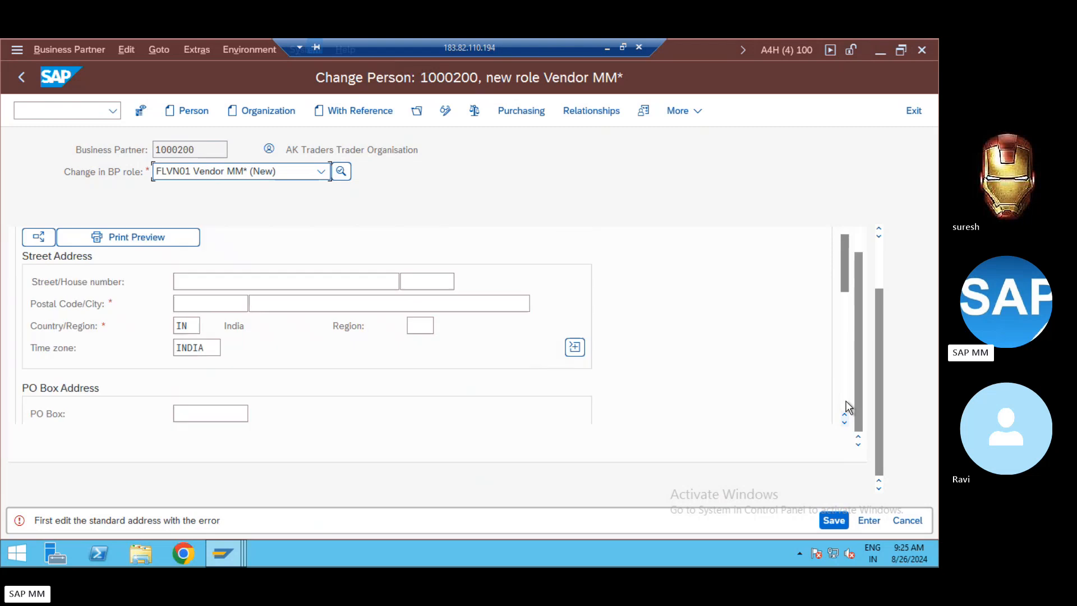
scroll(848, 409, down, 3)
scroll(848, 409, down, 3)
scroll(848, 408, down, 2)
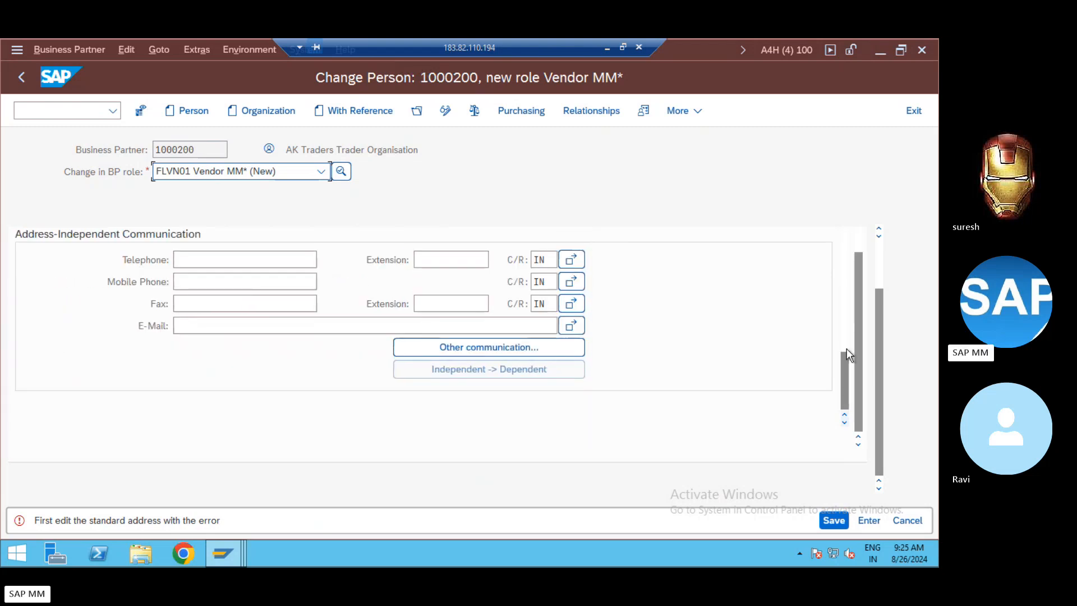
scroll(844, 337, up, 2)
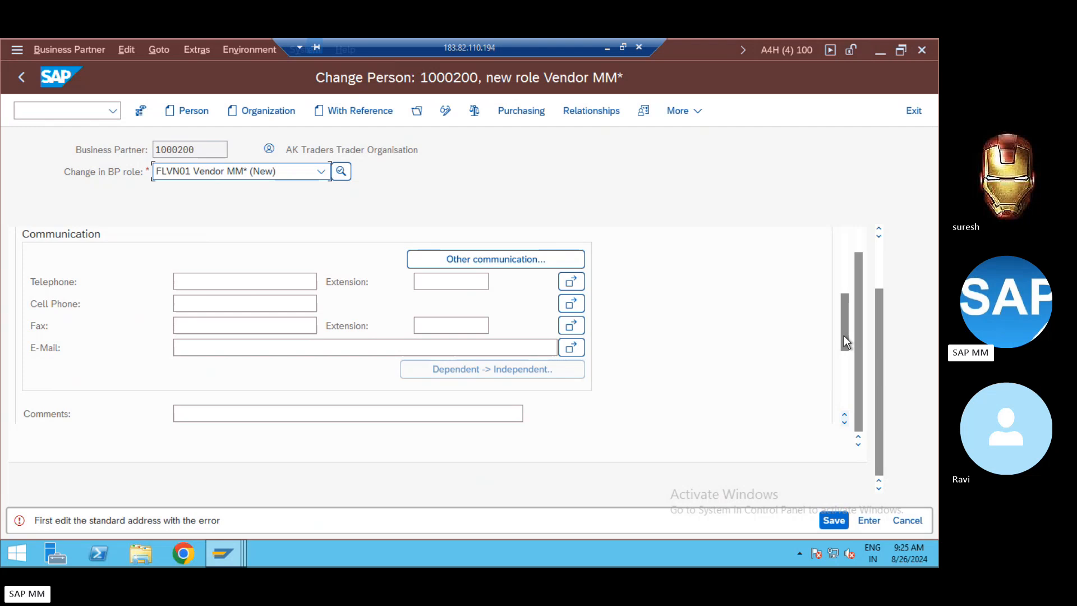
click(844, 284)
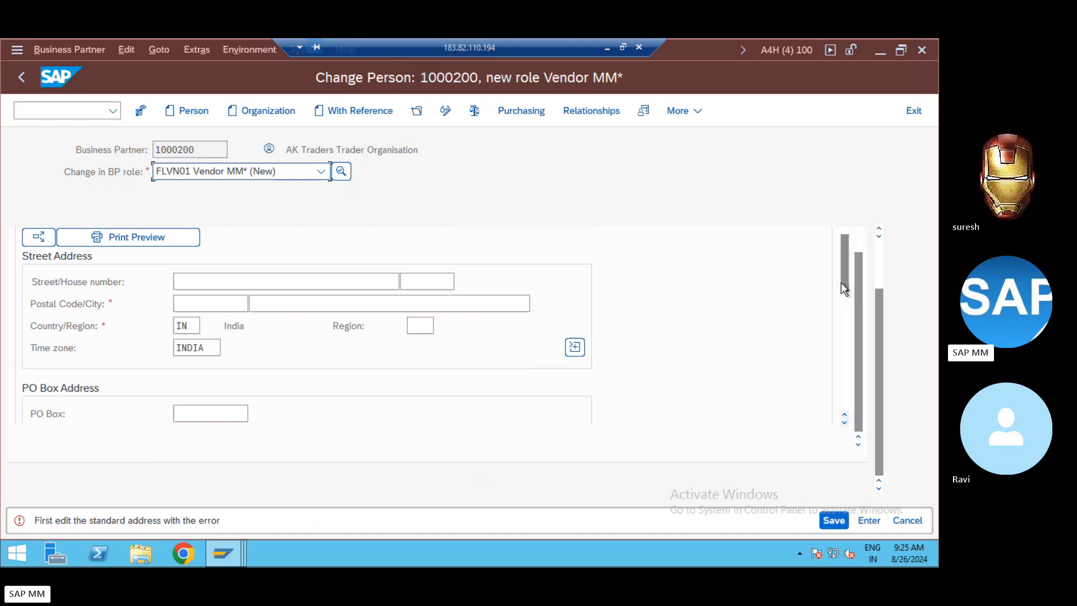
click(881, 259)
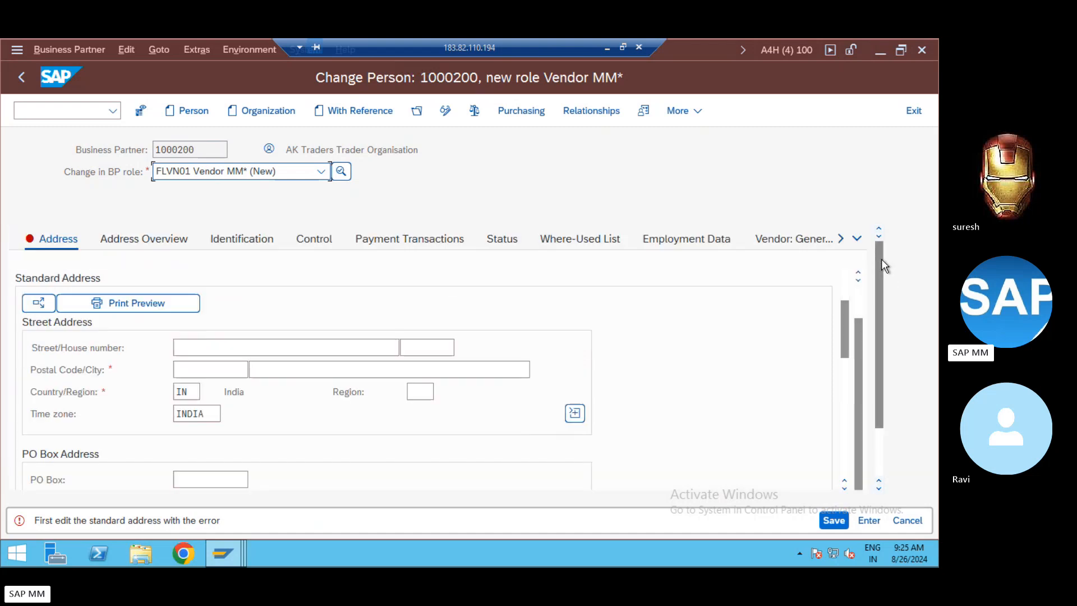
Check the address overview and the identification data of AK Traders, including personal data, identification numbers and trade compliance
click(154, 244)
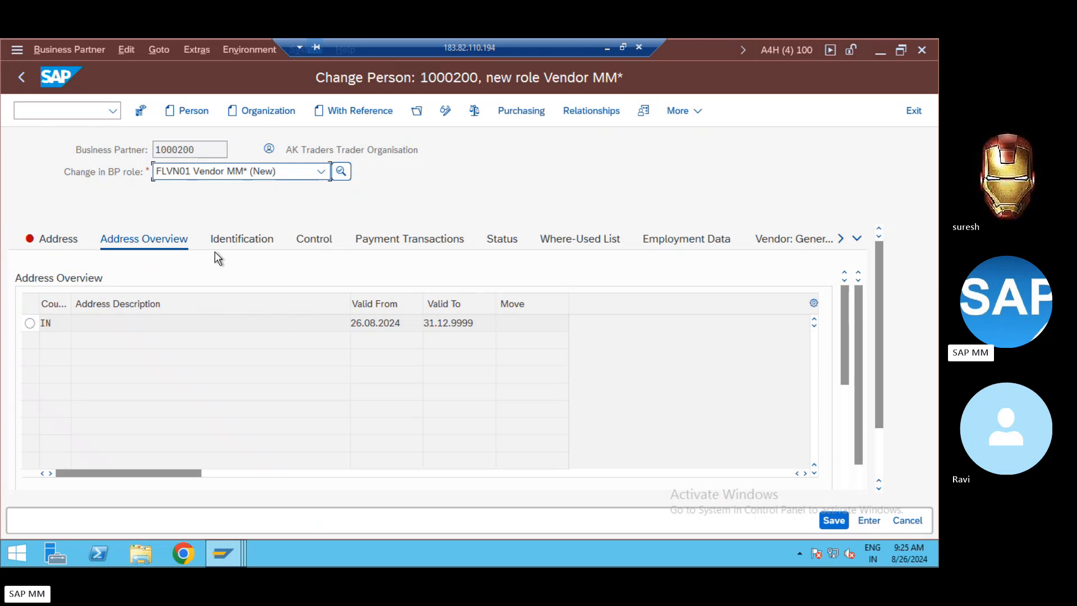
click(236, 251)
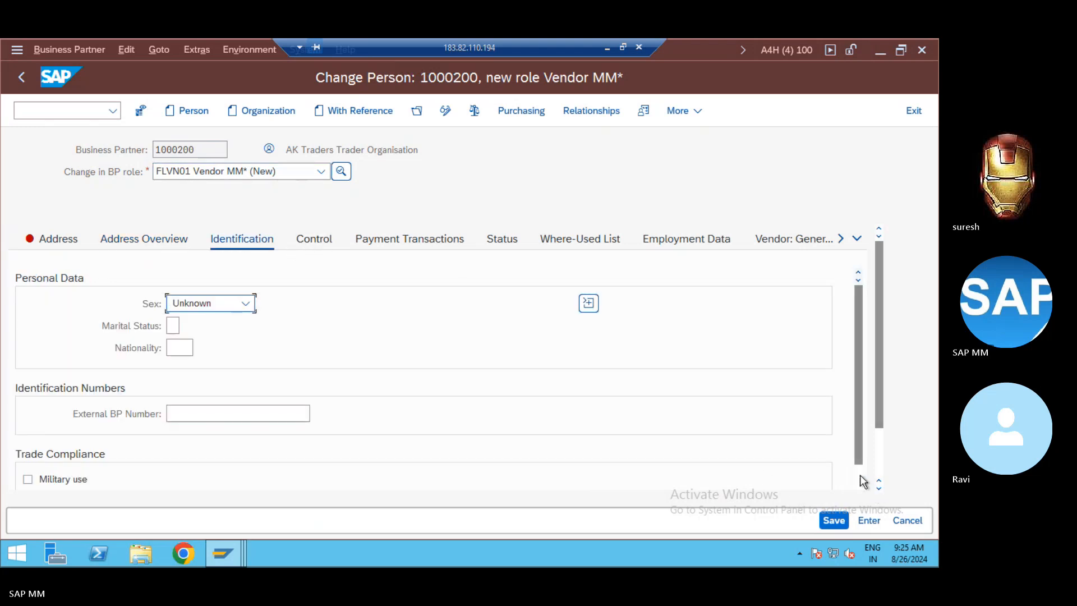
scroll(860, 474, down, 2)
scroll(876, 463, down, 2)
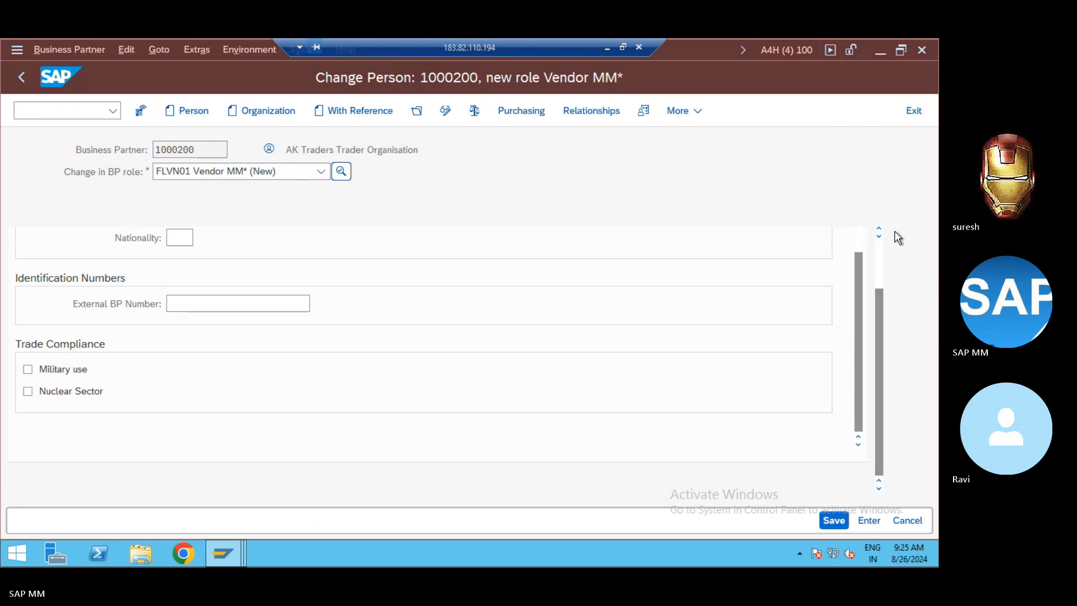
scroll(877, 251, up, 2)
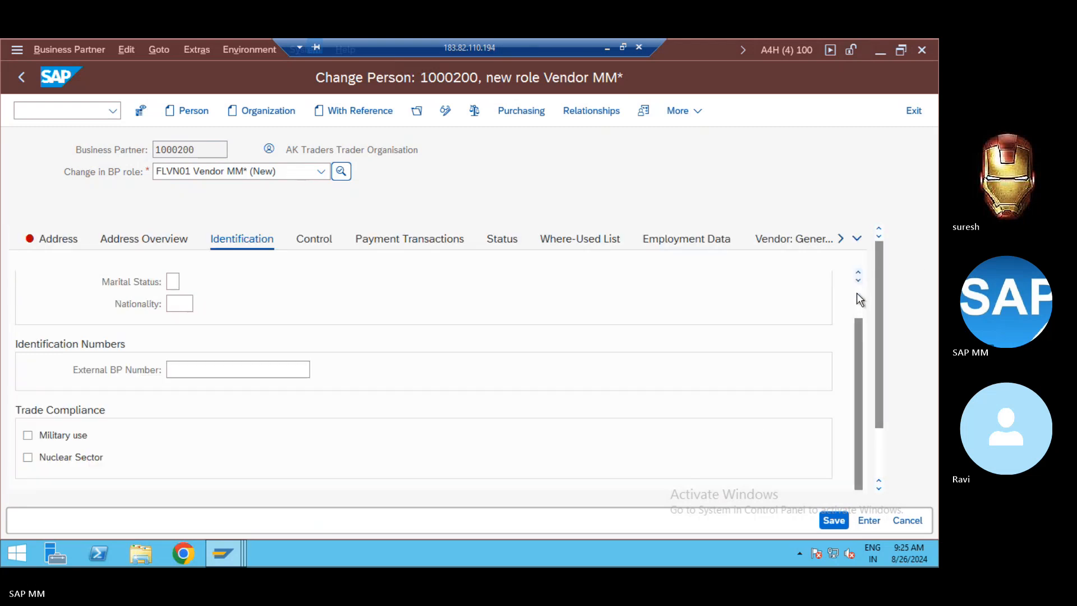
scroll(857, 294, up, 2)
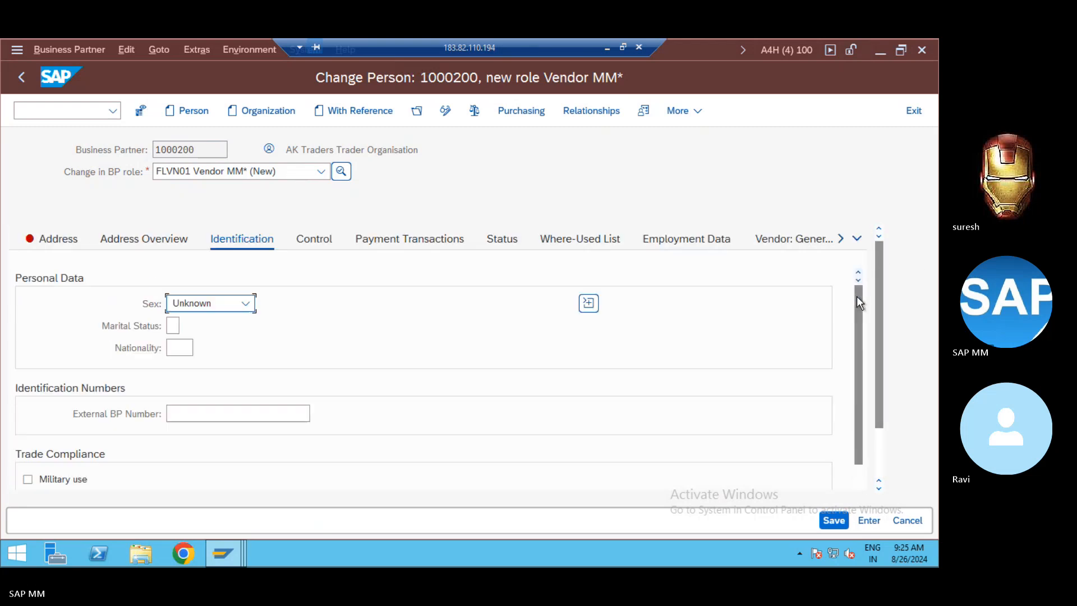
Check the control parameters, text notes, bank details and status data of AK Traders for missing required entries
click(322, 242)
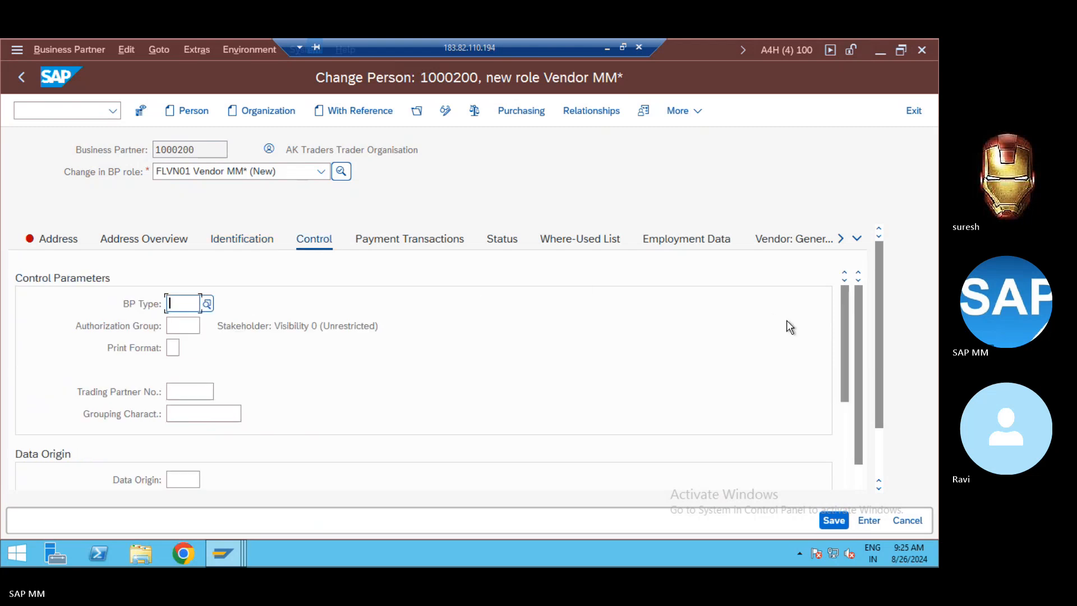
scroll(878, 446, down, 2)
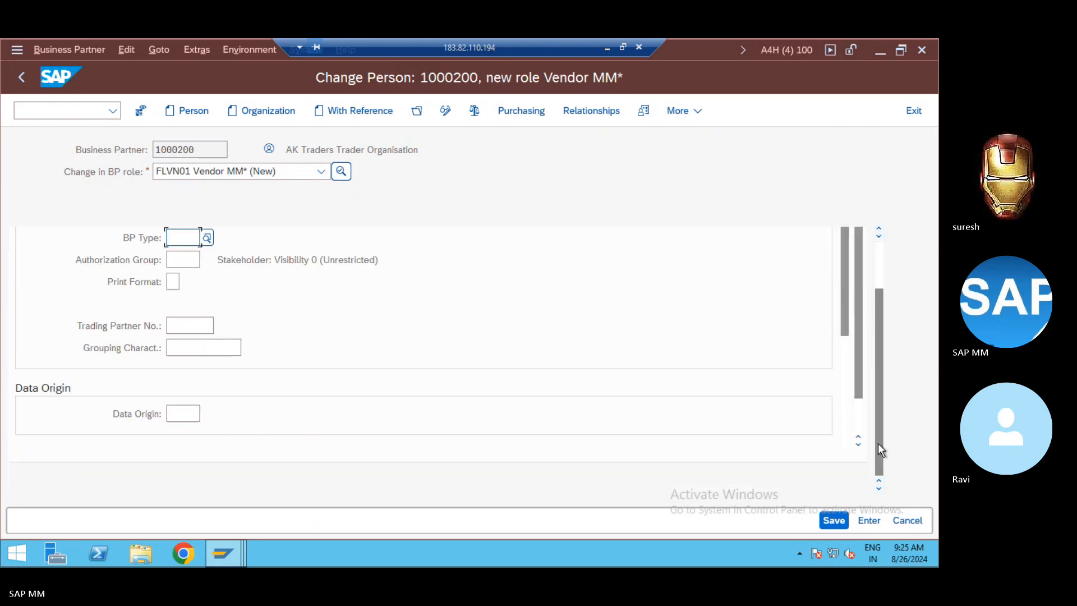
scroll(847, 405, down, 5)
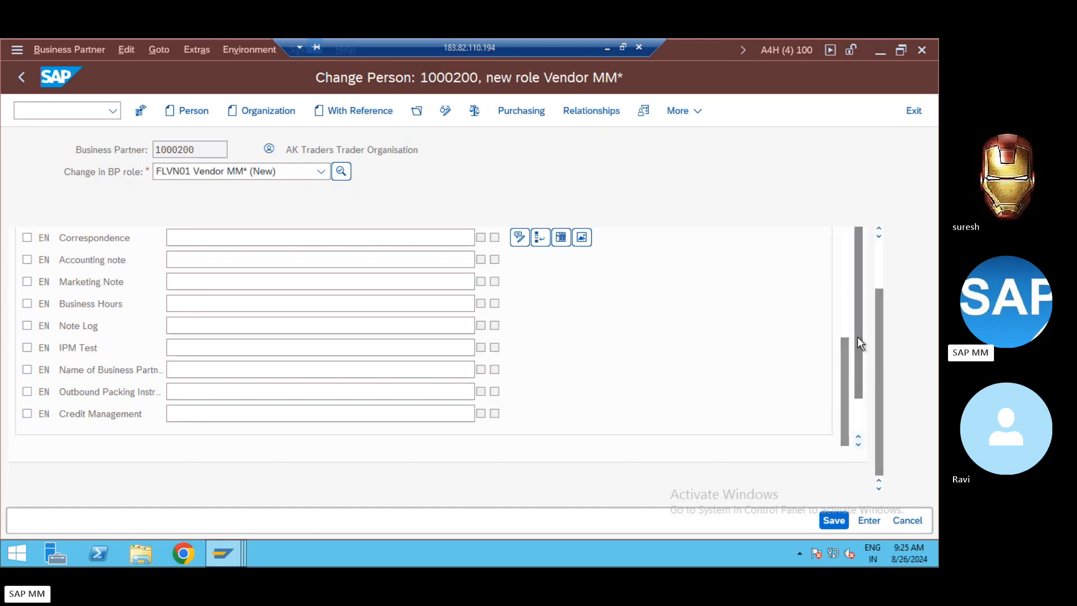
drag(881, 339, 881, 272)
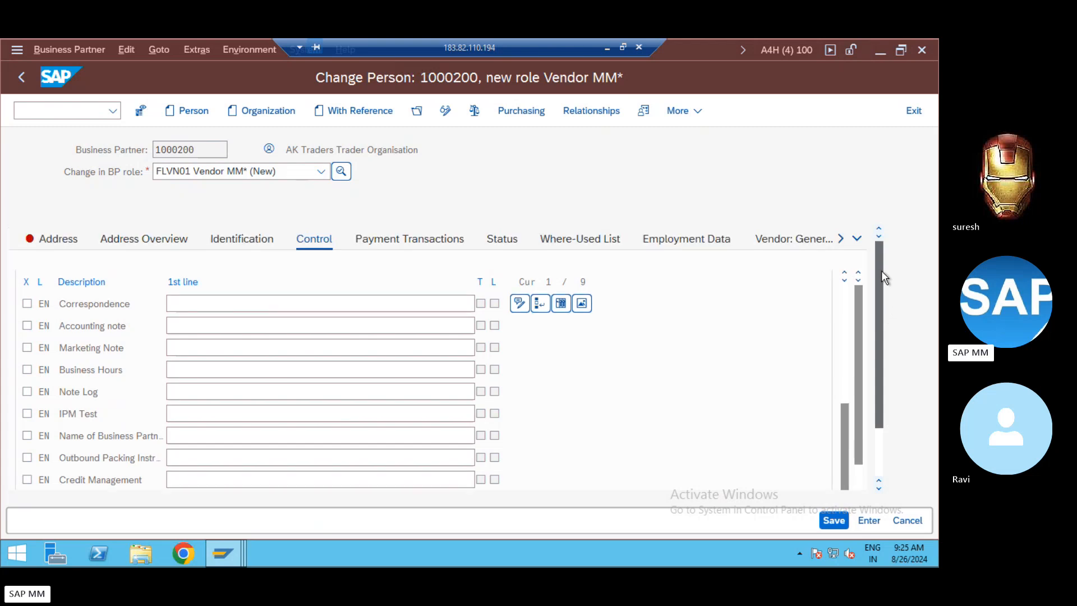
click(378, 236)
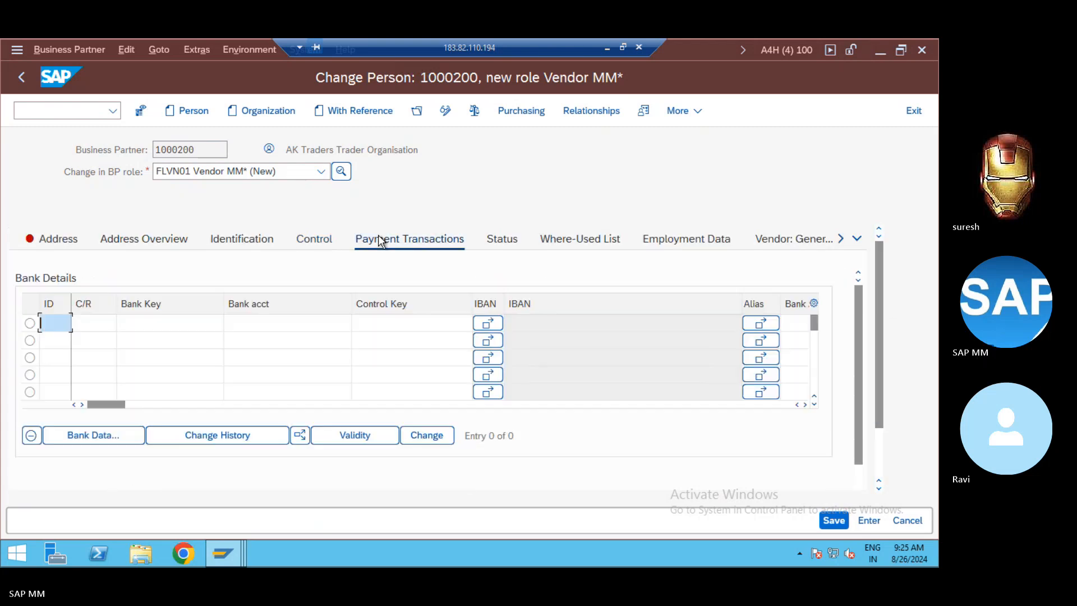
click(503, 239)
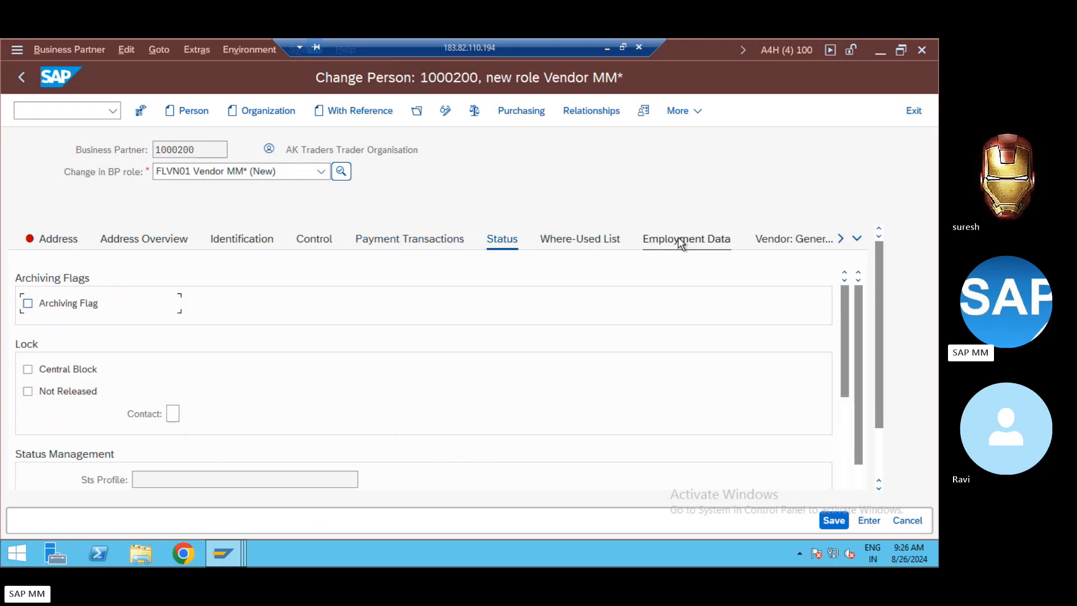
Review the vendor general data and look through all the vendor tax data of AK Traders
click(765, 242)
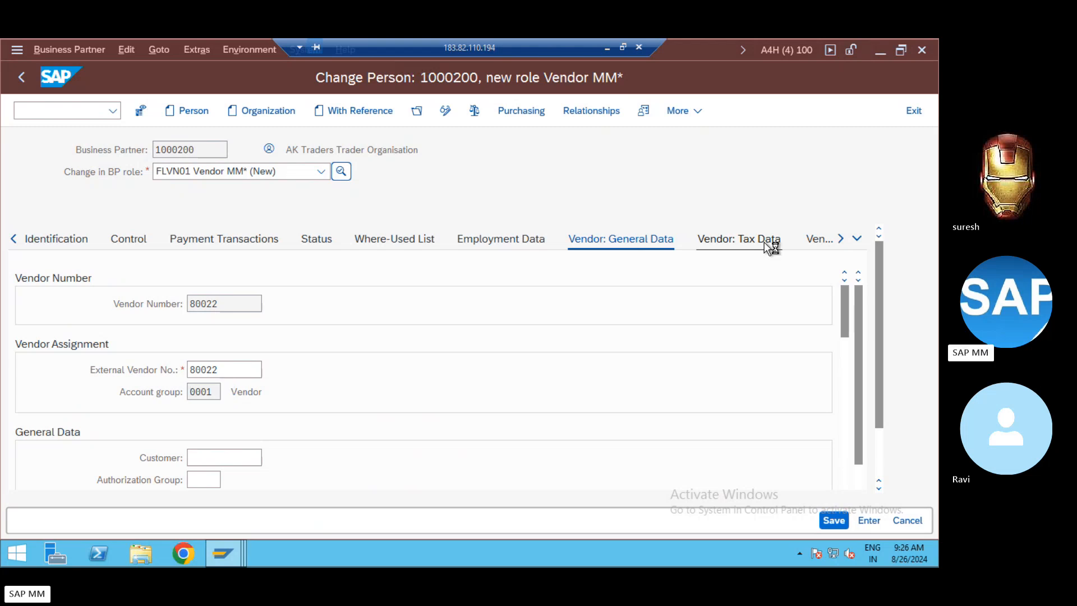
click(764, 241)
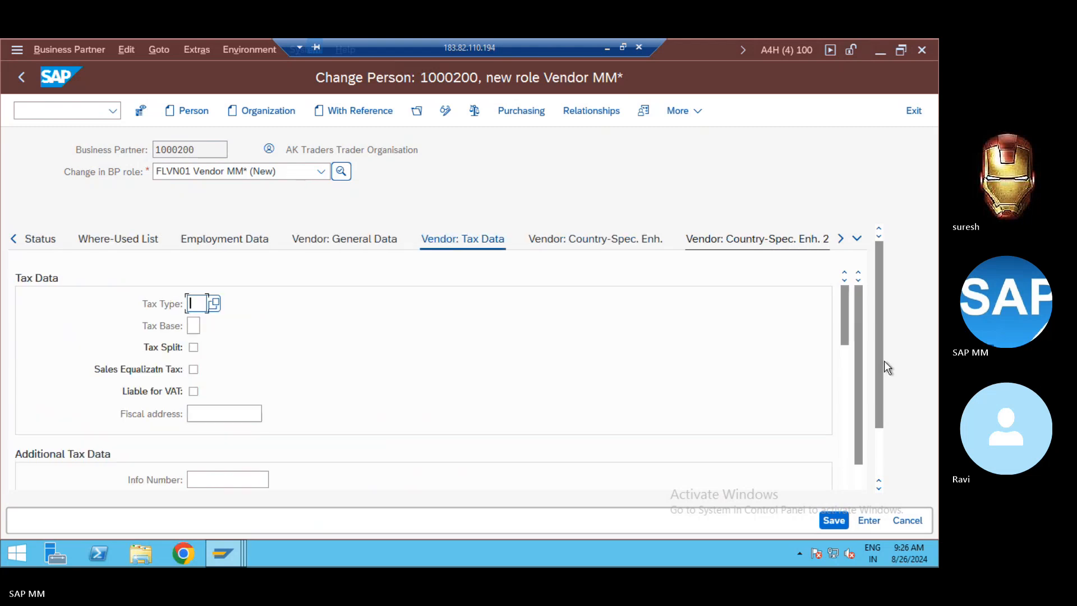
scroll(884, 436, down, 1)
scroll(883, 365, up, 1)
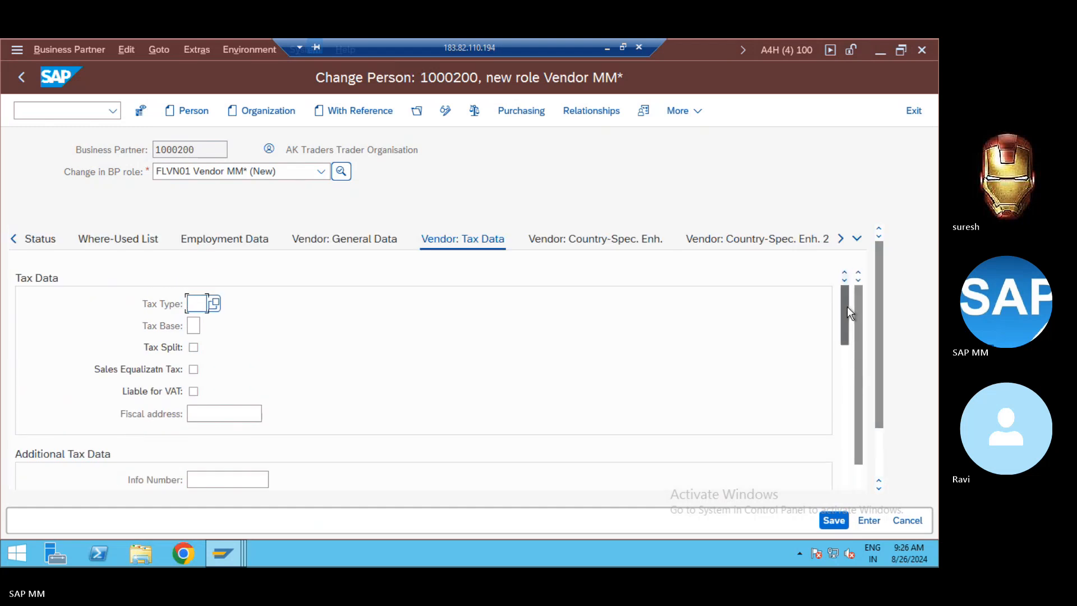
drag(847, 306, 851, 449)
drag(846, 477, 854, 294)
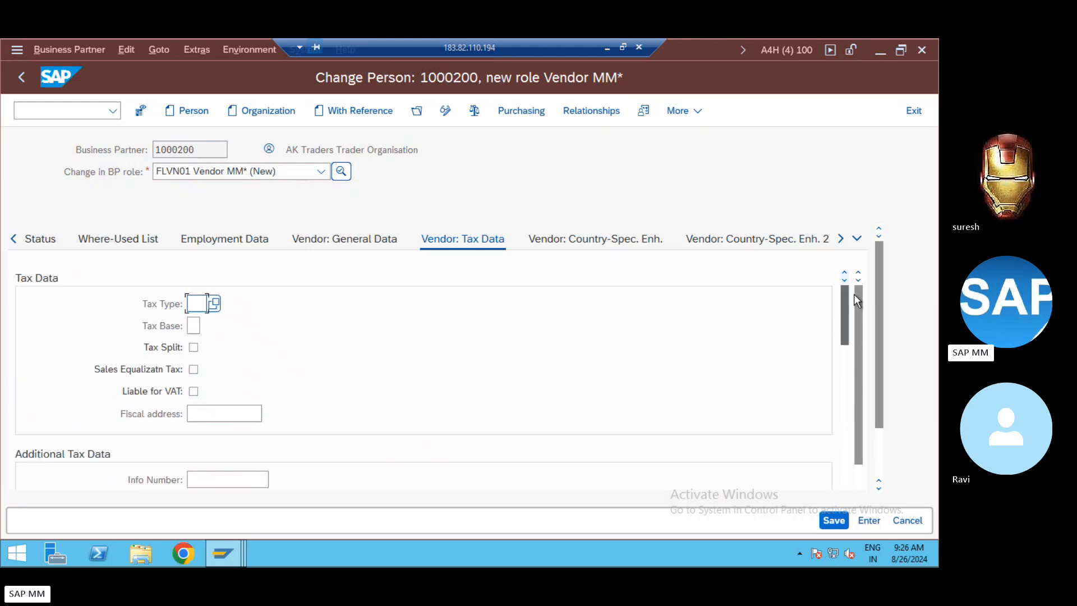
Try to save the vendor role, answering Yes to the VAT registration message, and view the other address-independent communication methods without choosing one
click(836, 521)
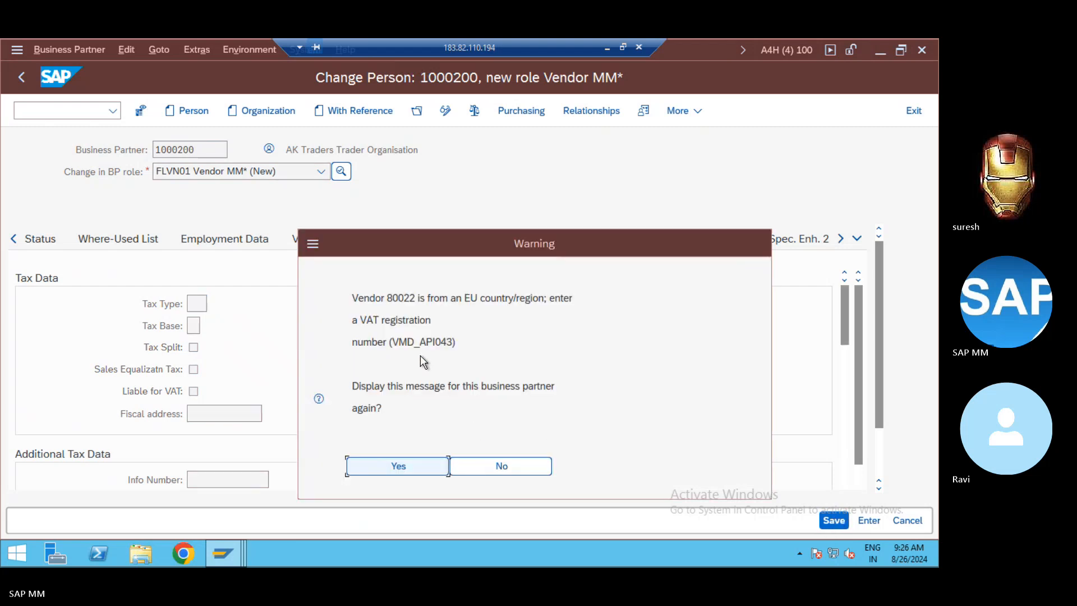
click(404, 473)
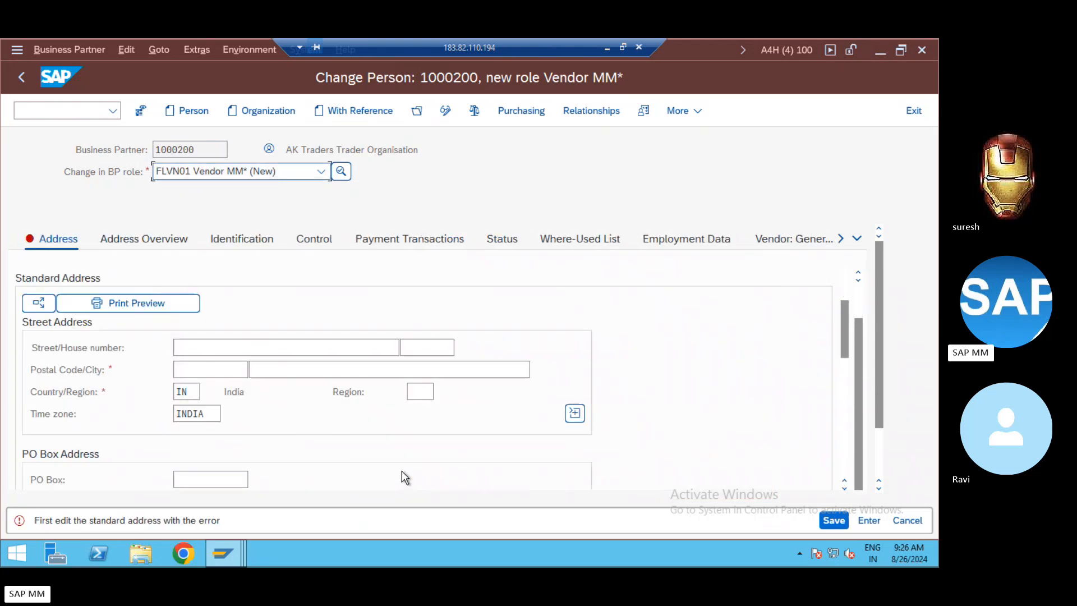
drag(839, 311, 854, 455)
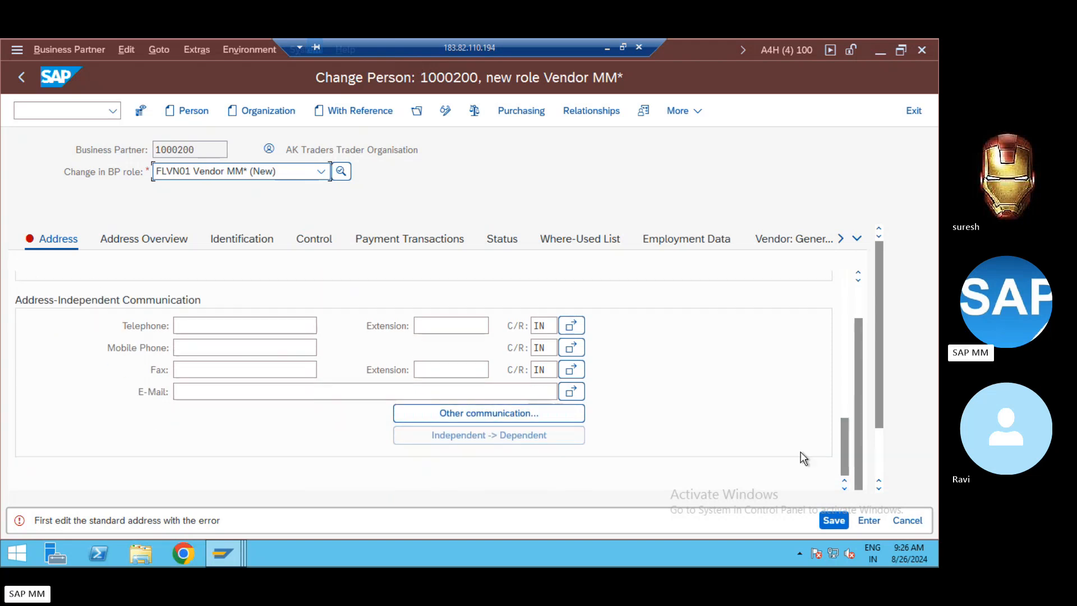
click(550, 413)
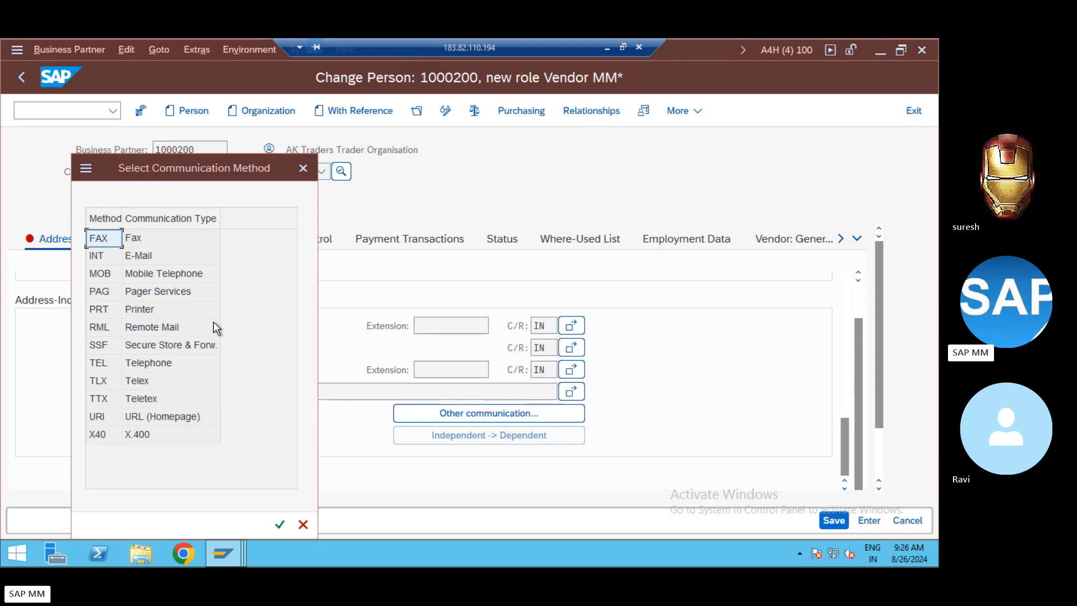
key(Escape)
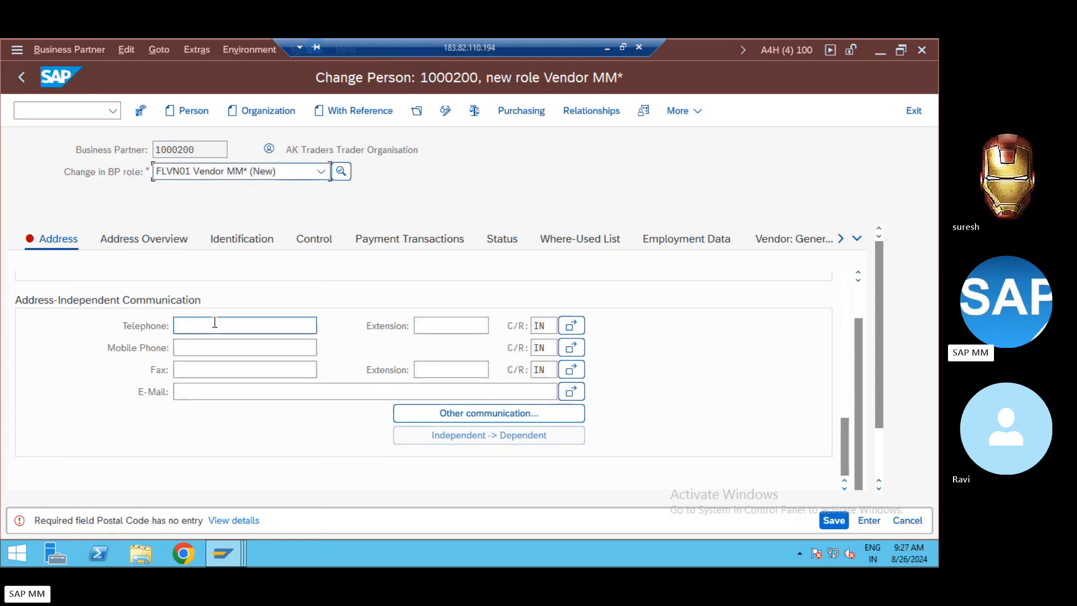
Retry saving the vendor role, answering Yes to displaying the VAT registration message for this business partner again
click(834, 520)
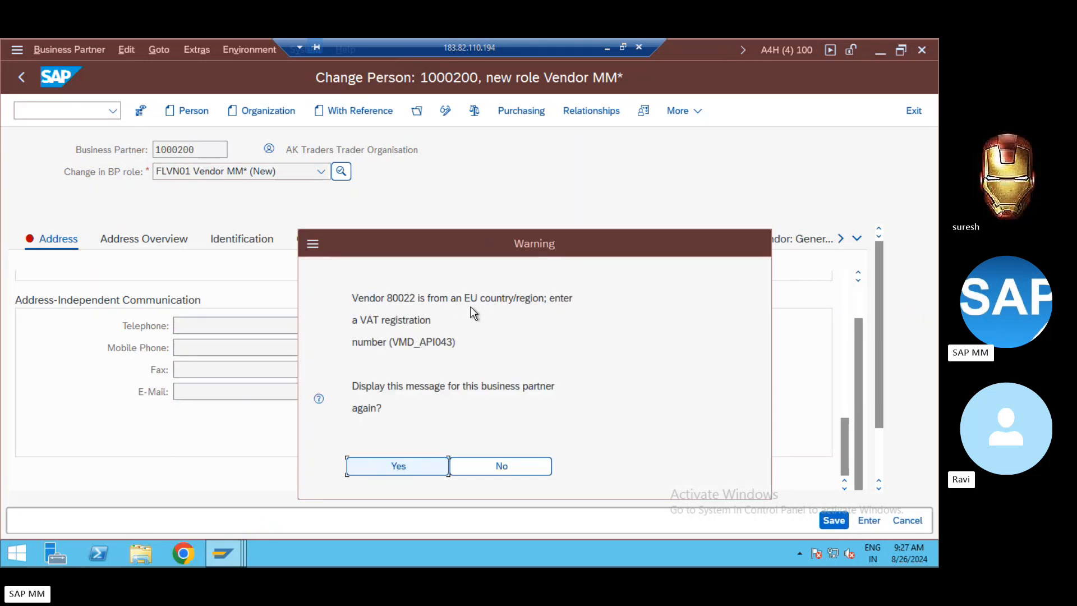
double_click(503, 305)
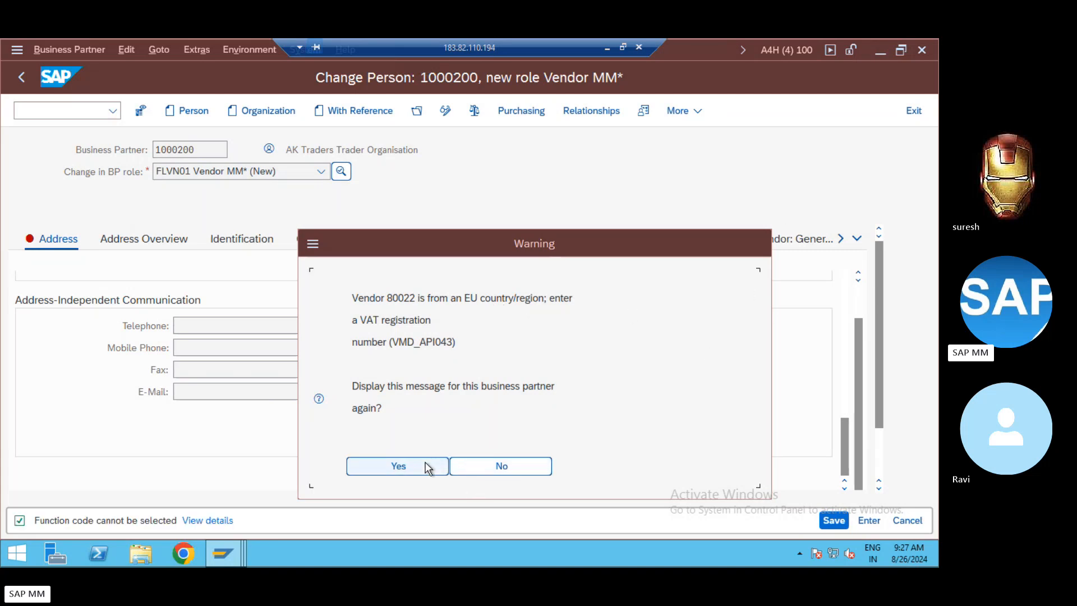
click(398, 469)
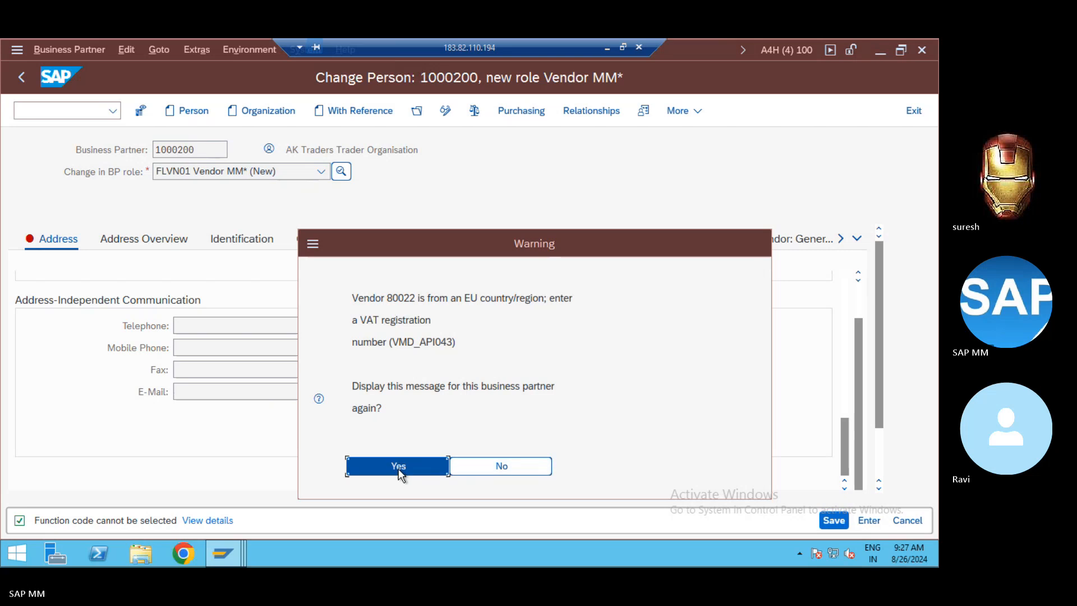
Look up the external vendor number from the vendor general data with transaction XK03 in a new session, and return to the business partner
click(784, 240)
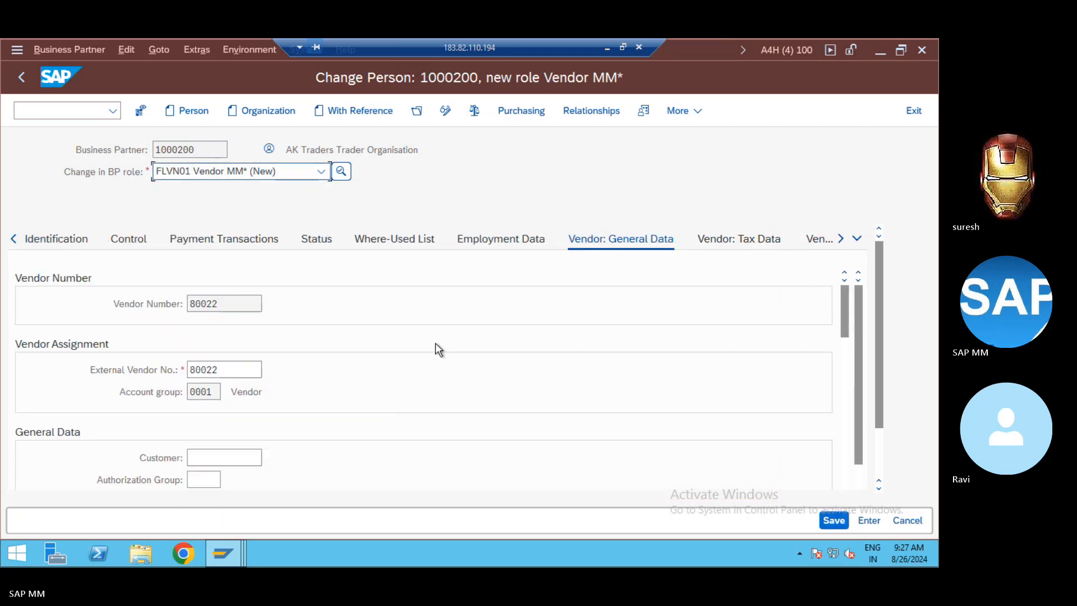
click(227, 368)
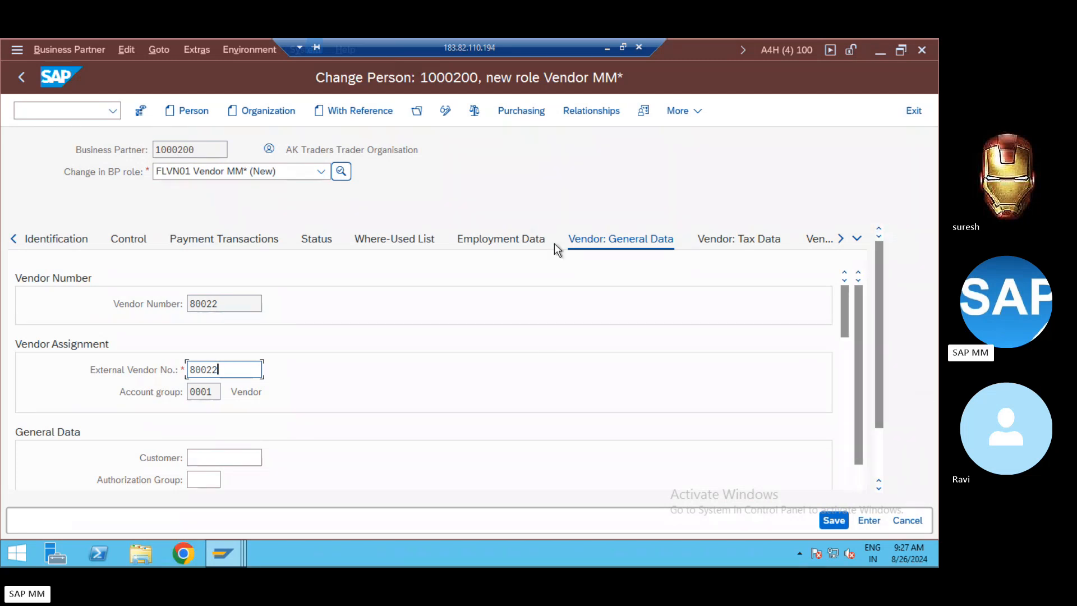
click(34, 110)
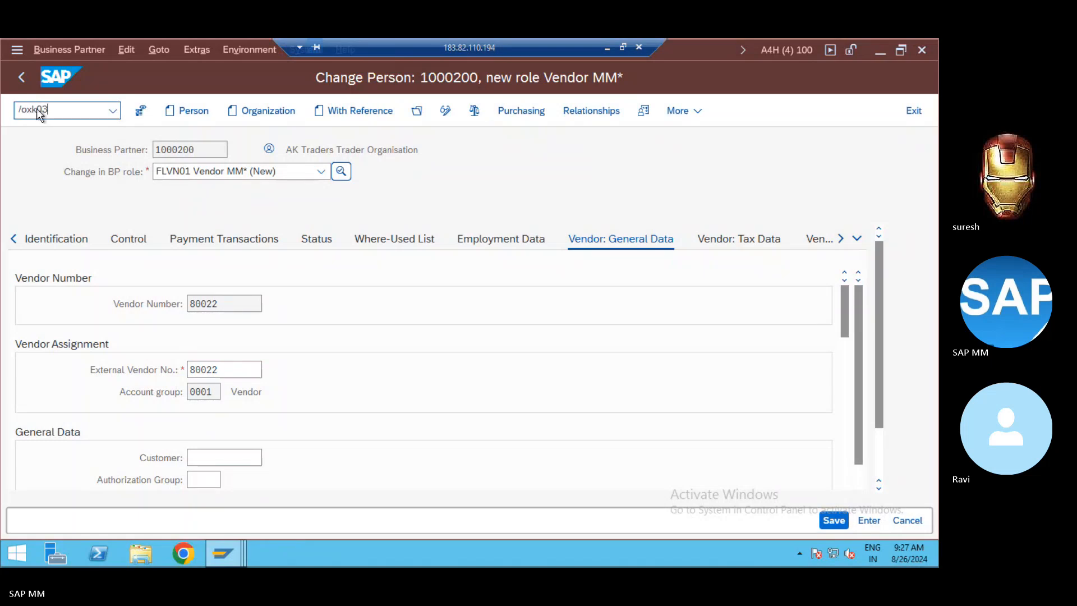
text(/oxk03)
key(Return)
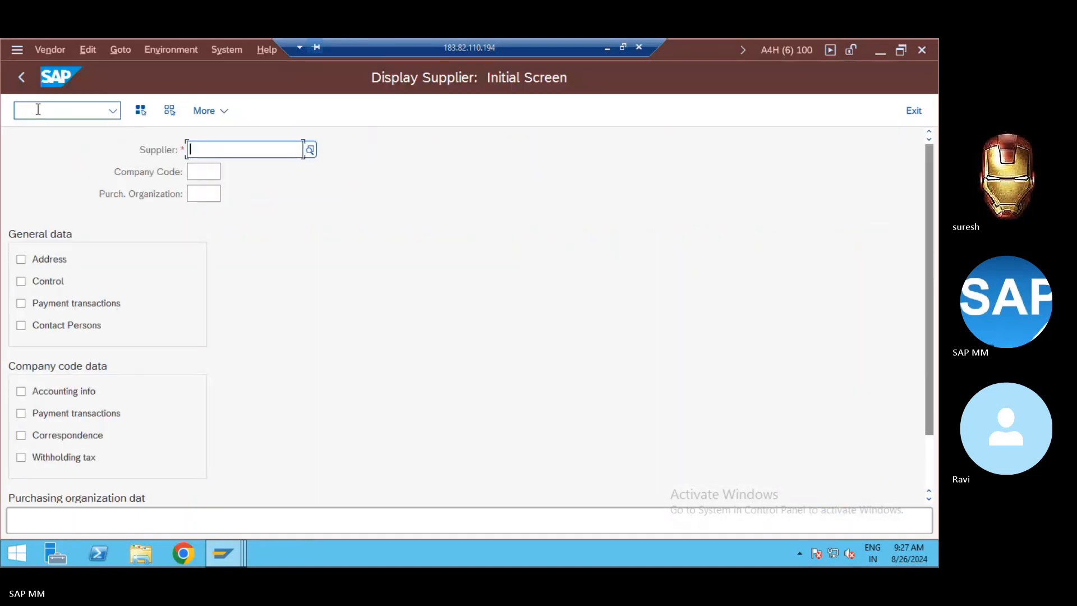
text(80022)
key(Return)
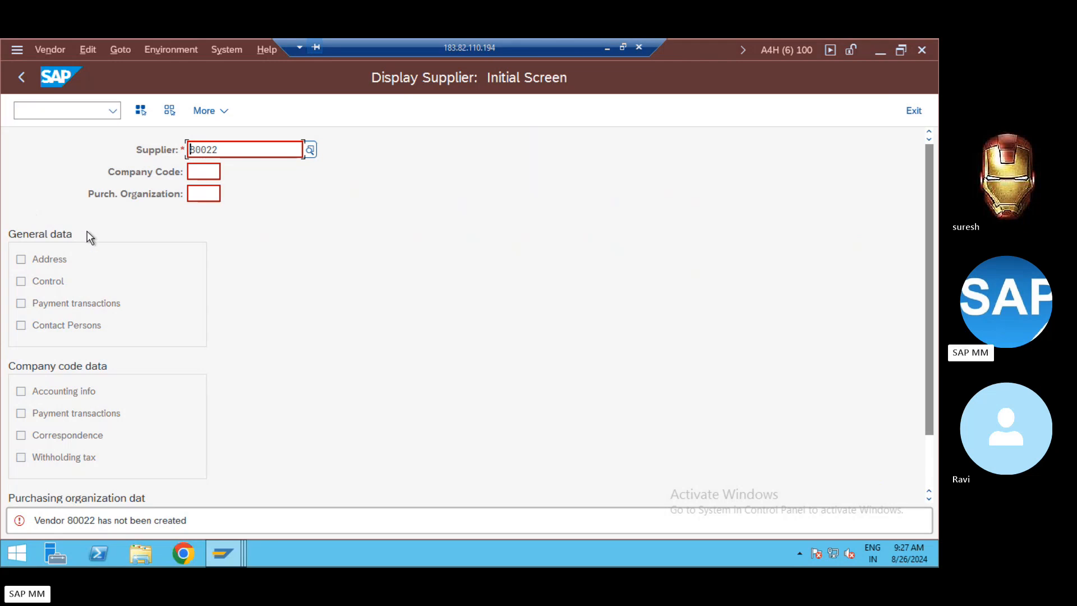
key(alt+Tab)
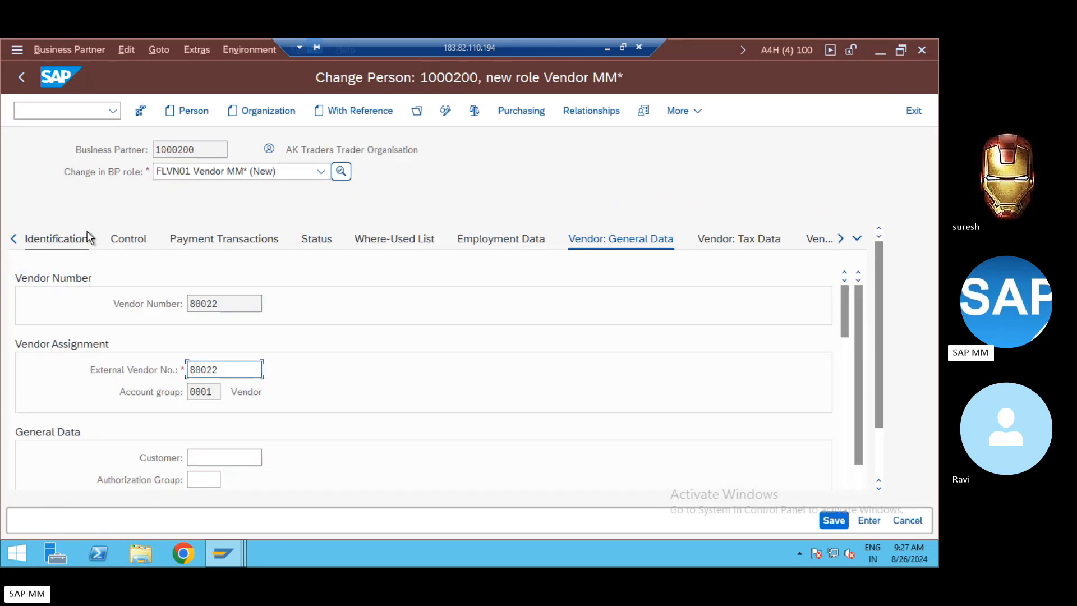
Review all the vendor general data of the business partner, including the deletion blocks and additional payment transaction settings
key(alt+Tab)
key(alt+Tab)
click(845, 359)
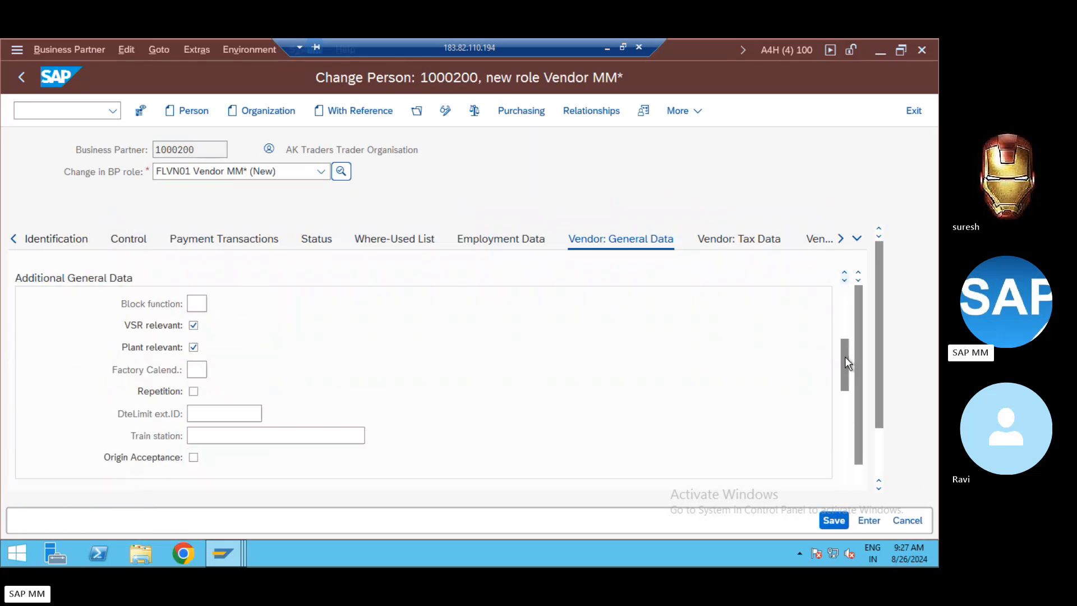
click(846, 406)
drag(847, 433, 848, 452)
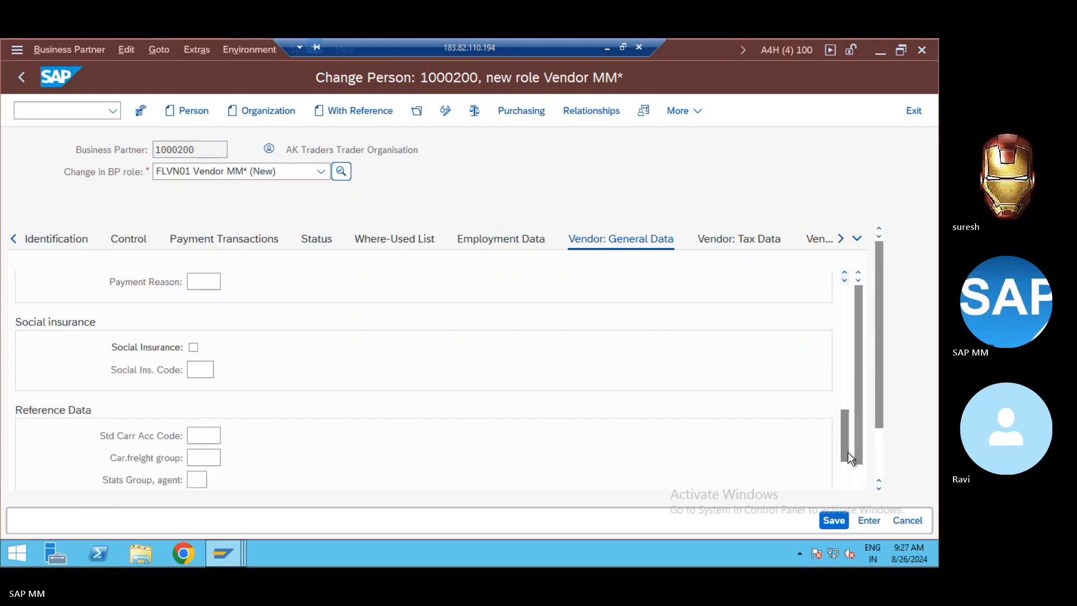
click(847, 466)
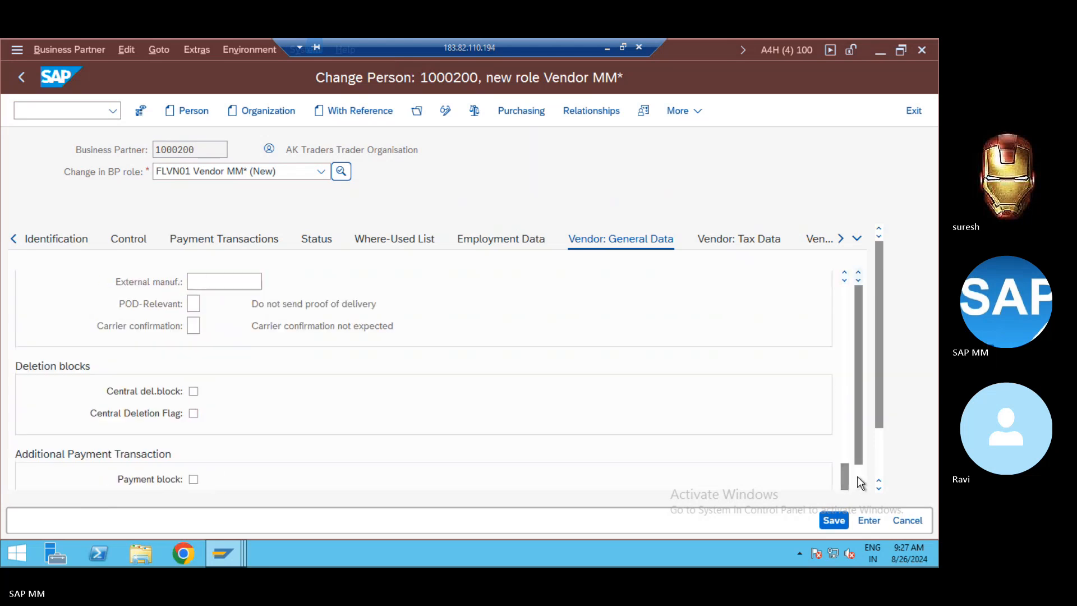
click(859, 477)
click(879, 455)
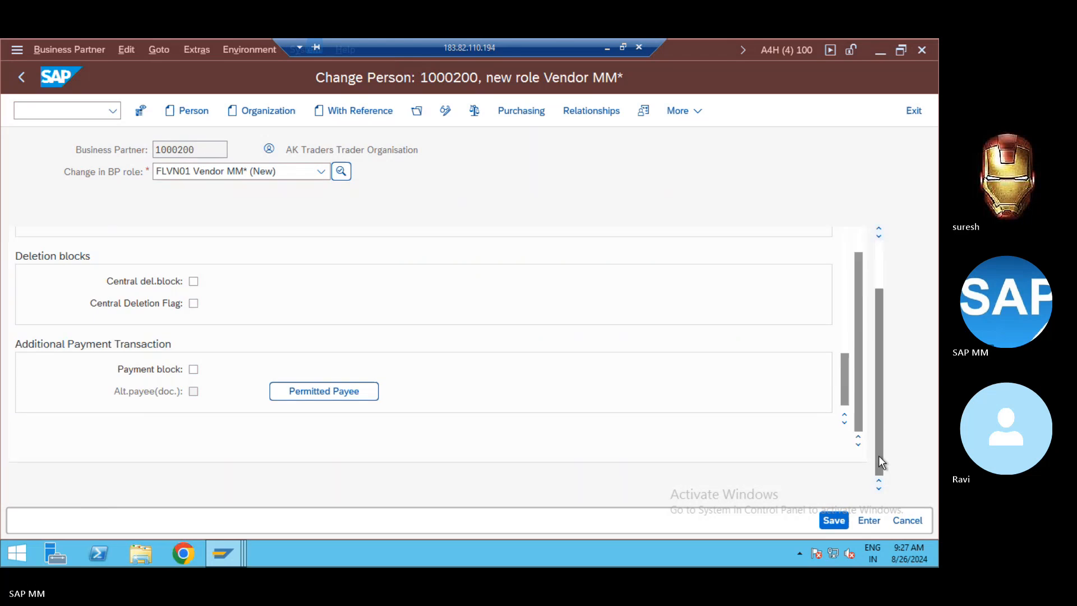
click(879, 276)
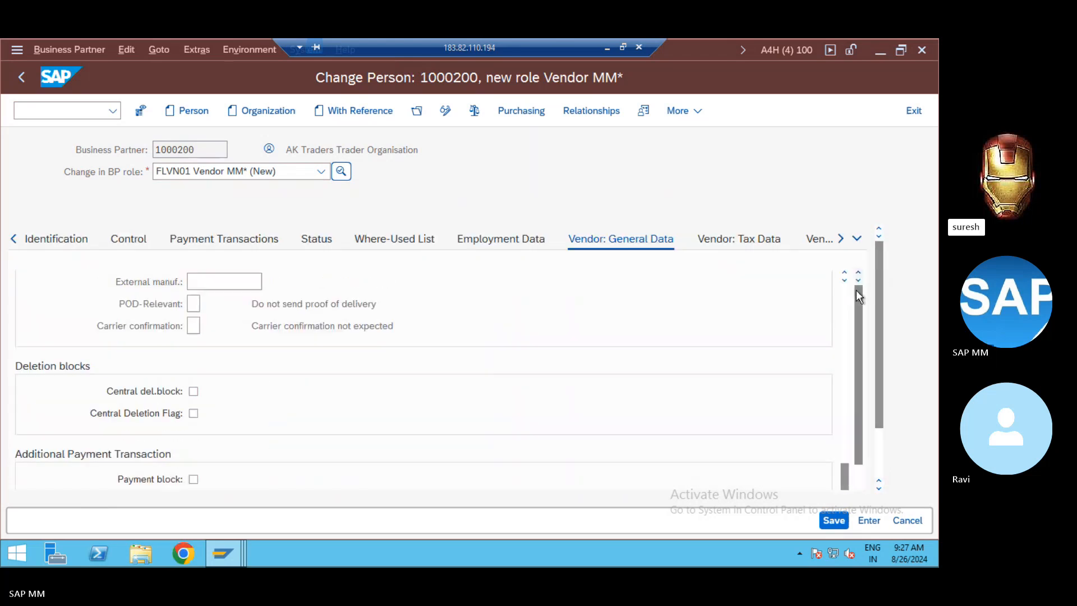
Fill in the required postal code and set the city to Bangalore in the business partner's standard address
click(14, 240)
click(13, 240)
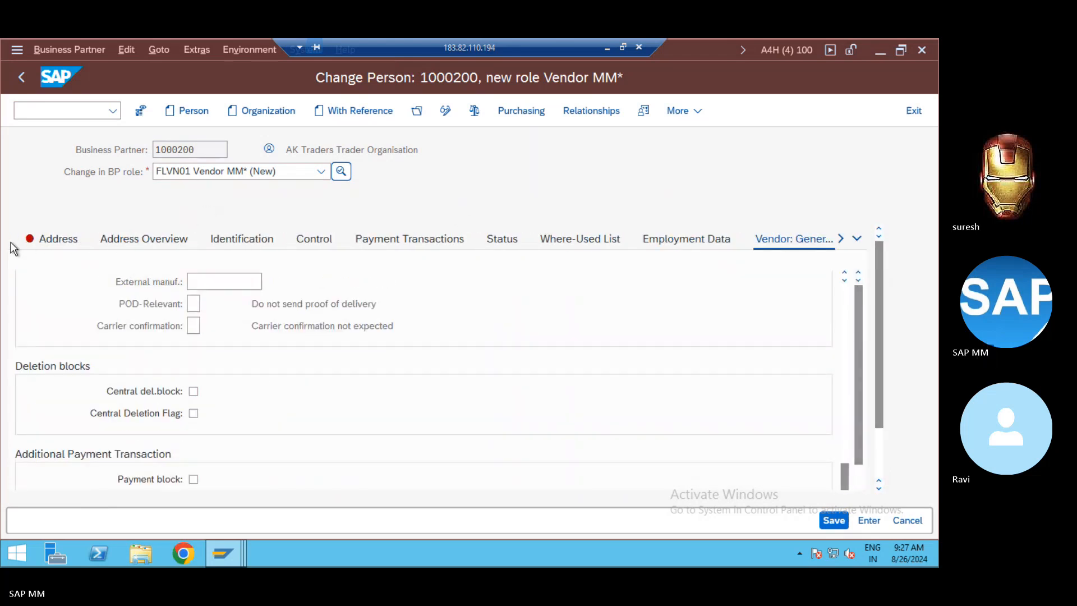
click(63, 239)
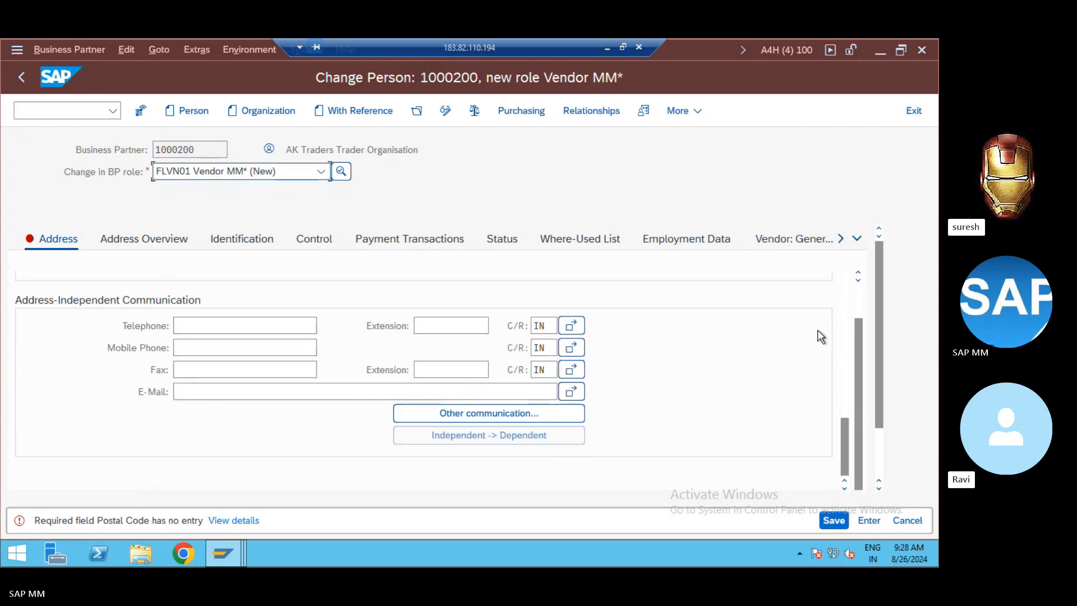
click(849, 368)
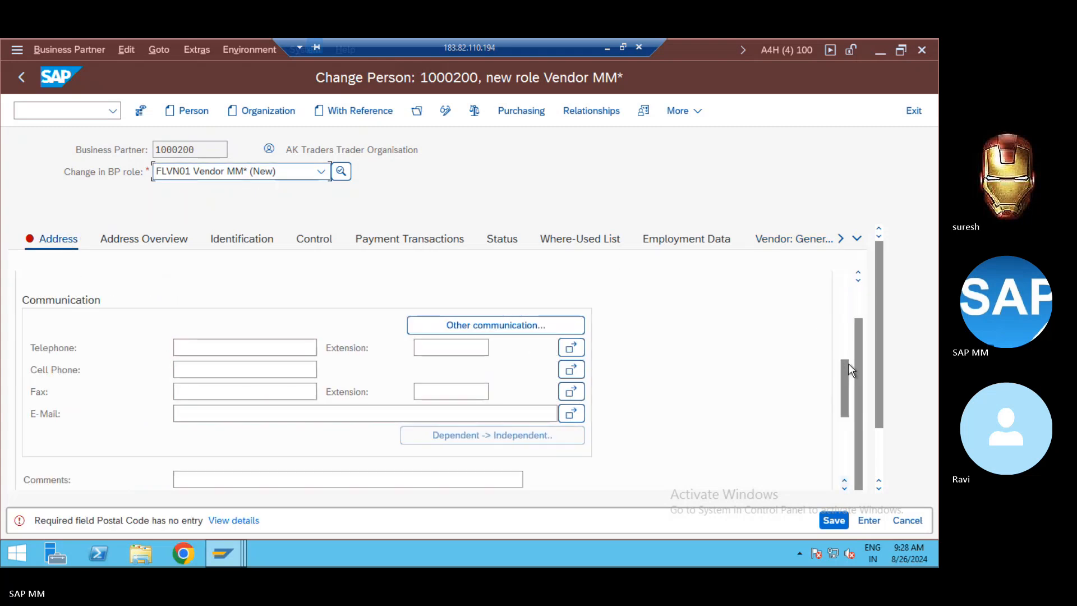
drag(849, 367, 849, 336)
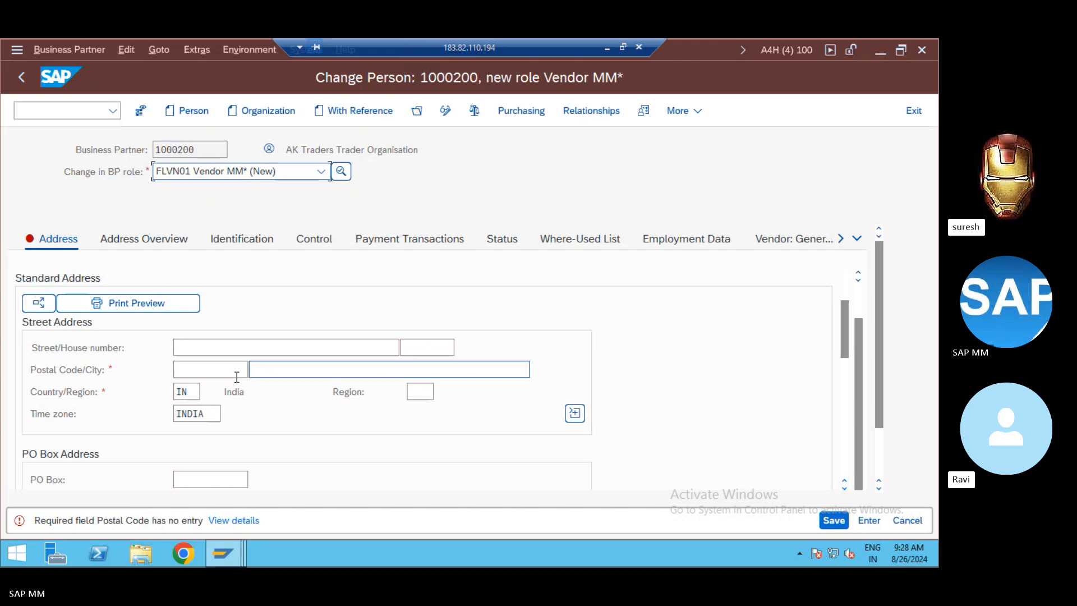
click(203, 374)
text(5)
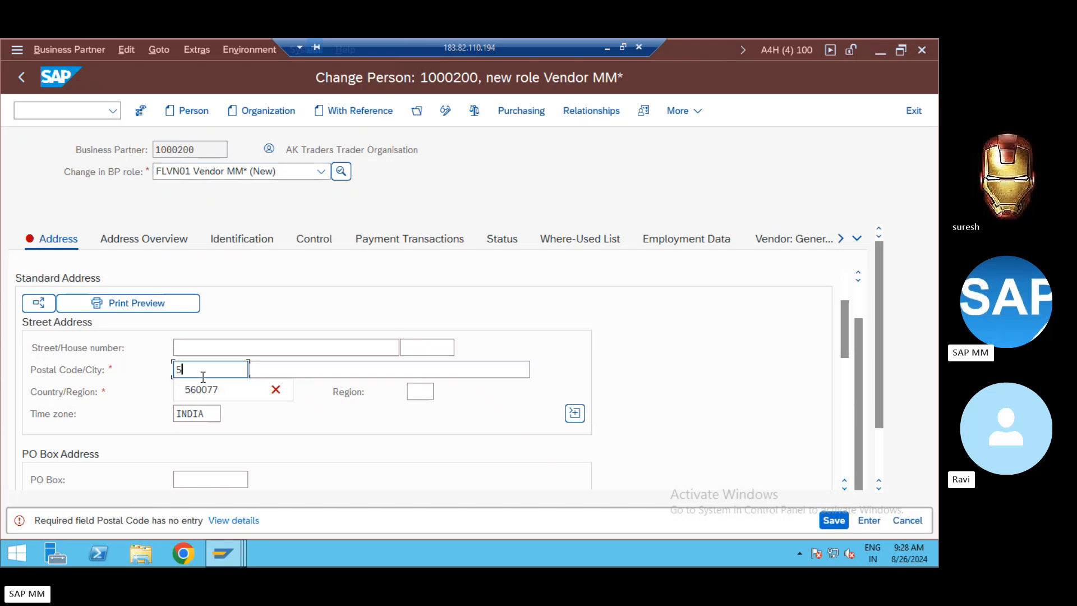
text(600)
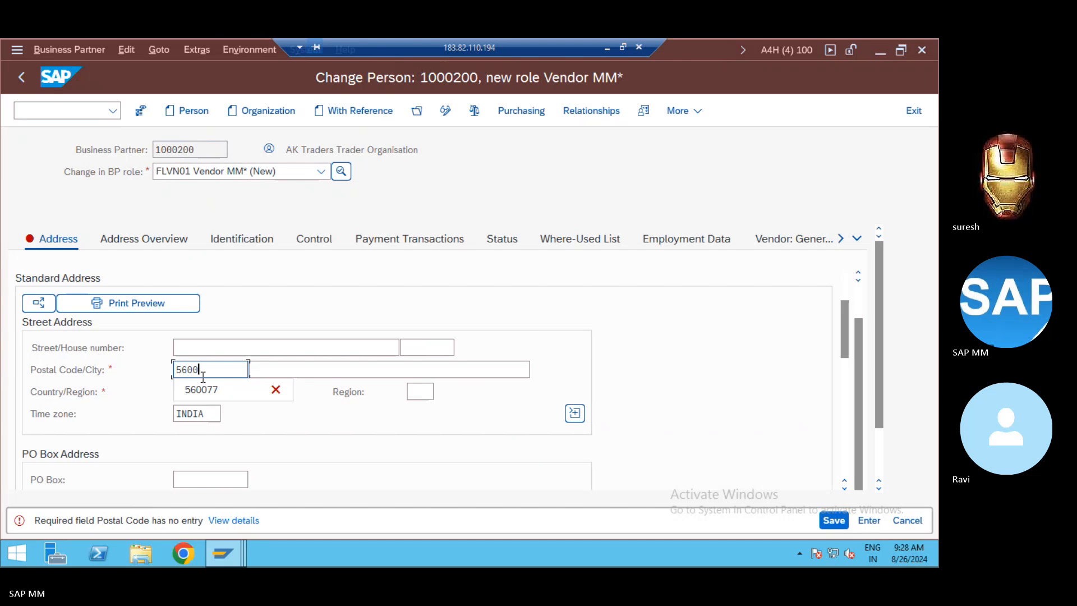
text(77)
key(Tab)
text(Ba)
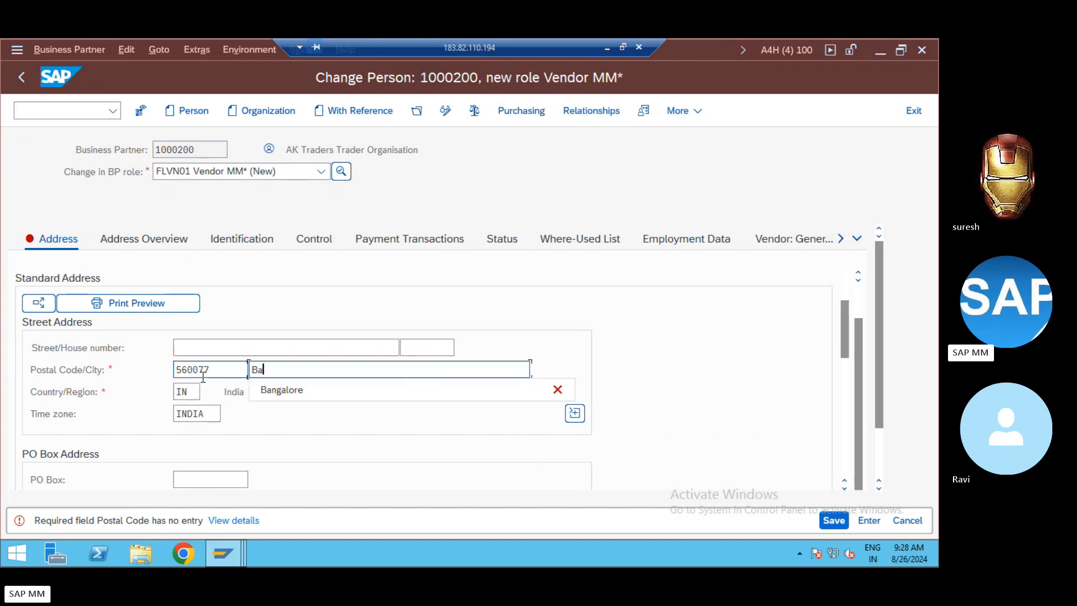
text(ngalore)
key(Return)
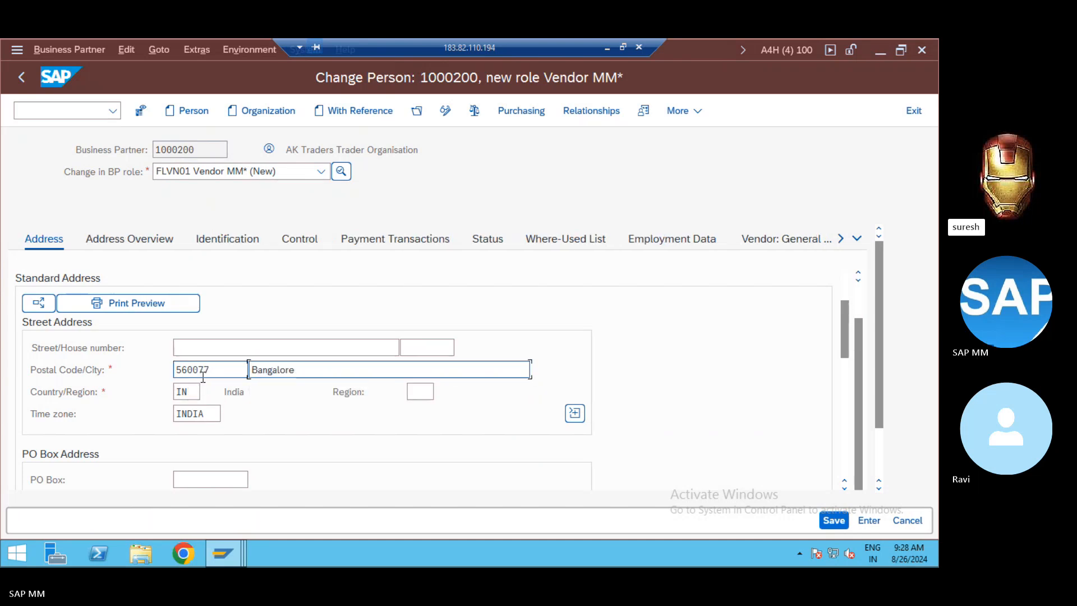
Save the vendor role, answering No to displaying the VAT registration message for this business partner again
click(836, 520)
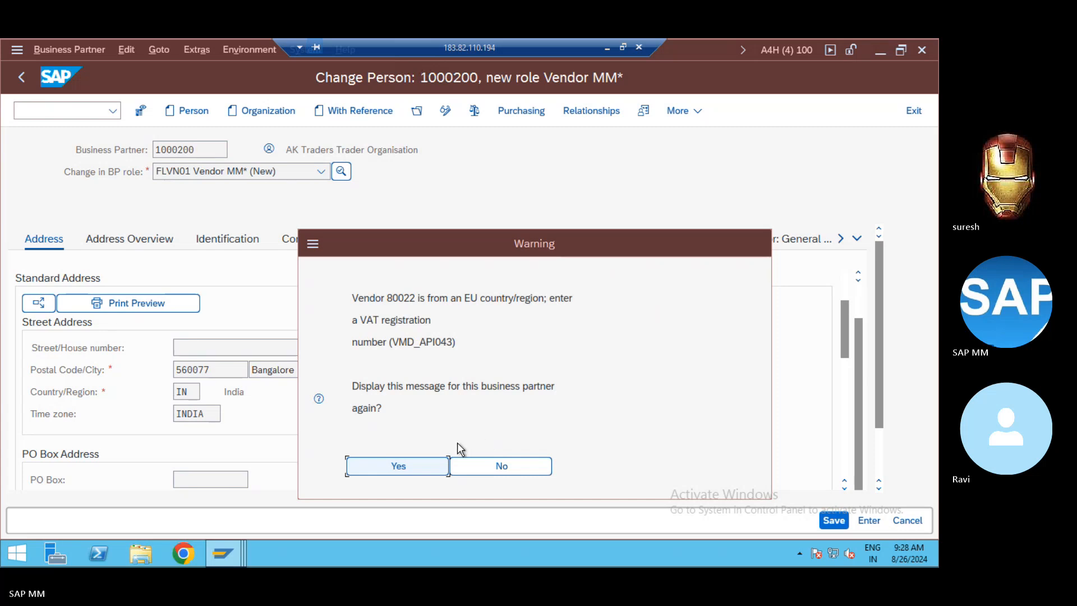
click(395, 298)
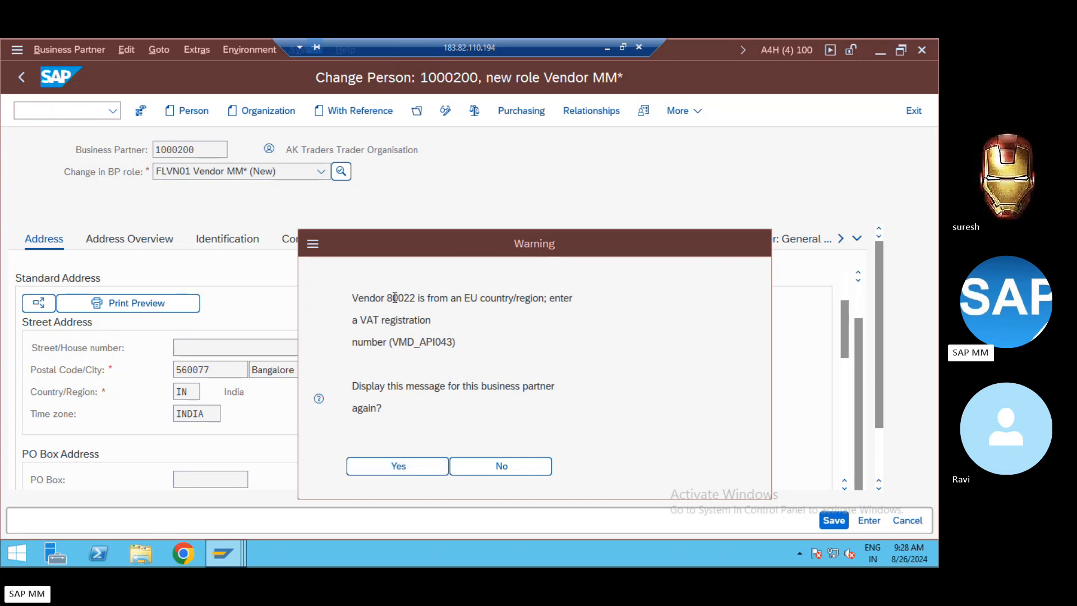
click(520, 469)
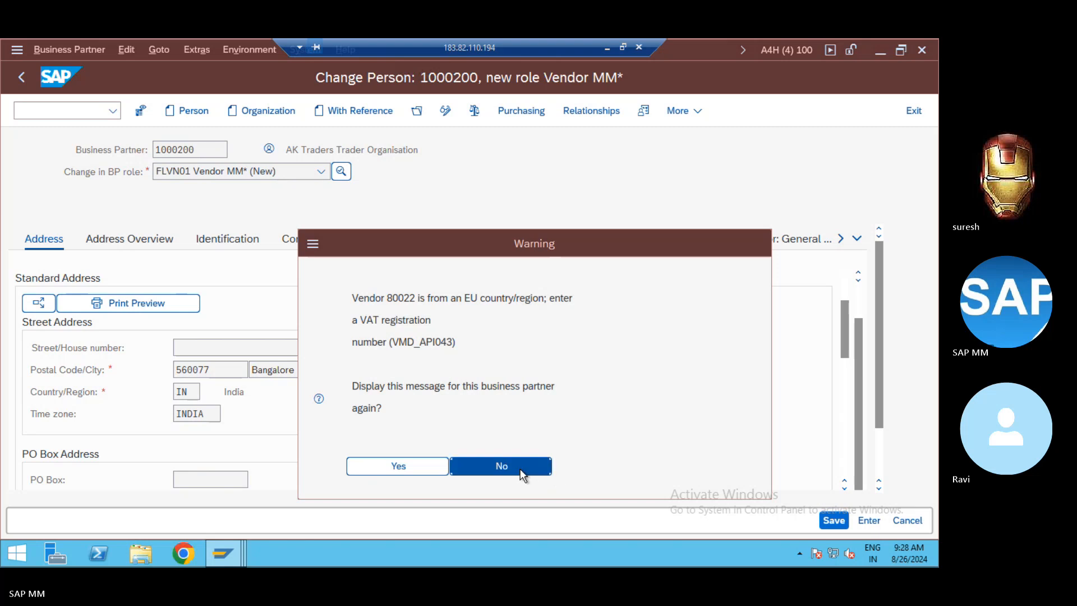
Check the vendor number in the vendor general data and the tax number field in the vendor tax data
click(783, 245)
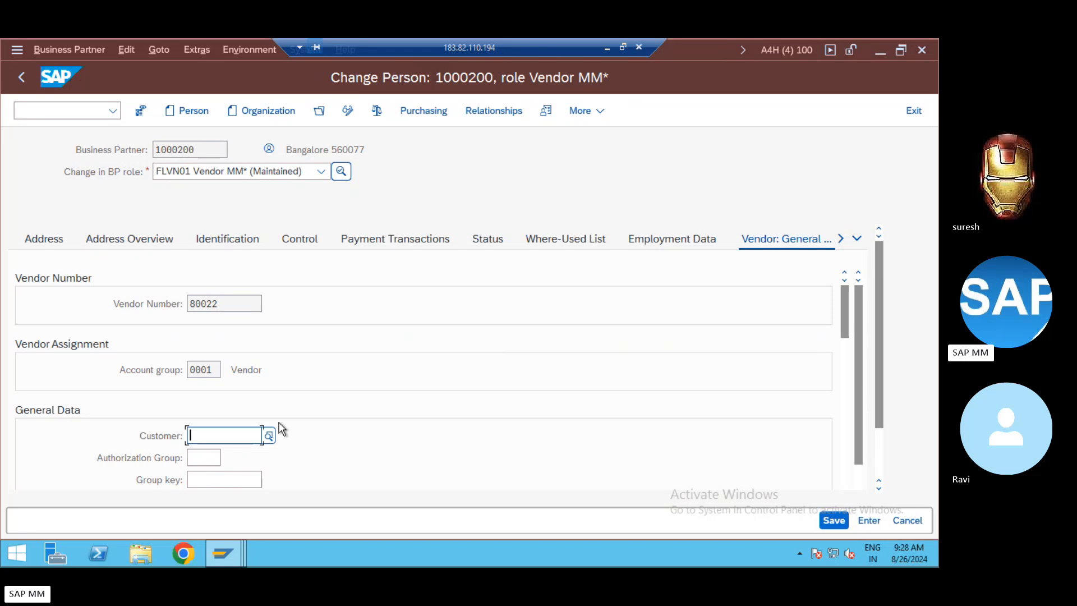
click(214, 308)
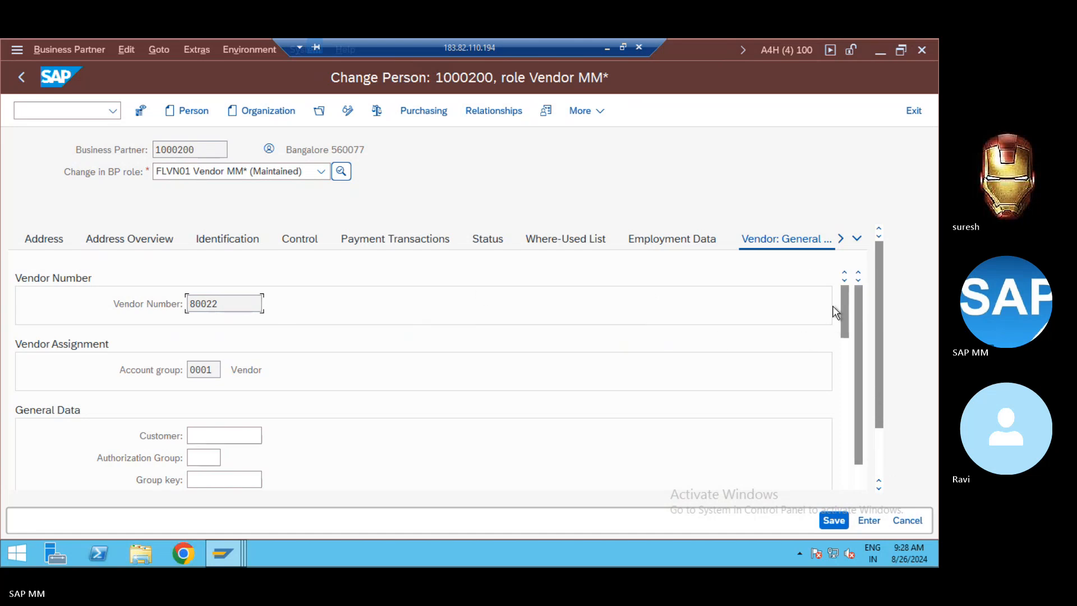
click(839, 240)
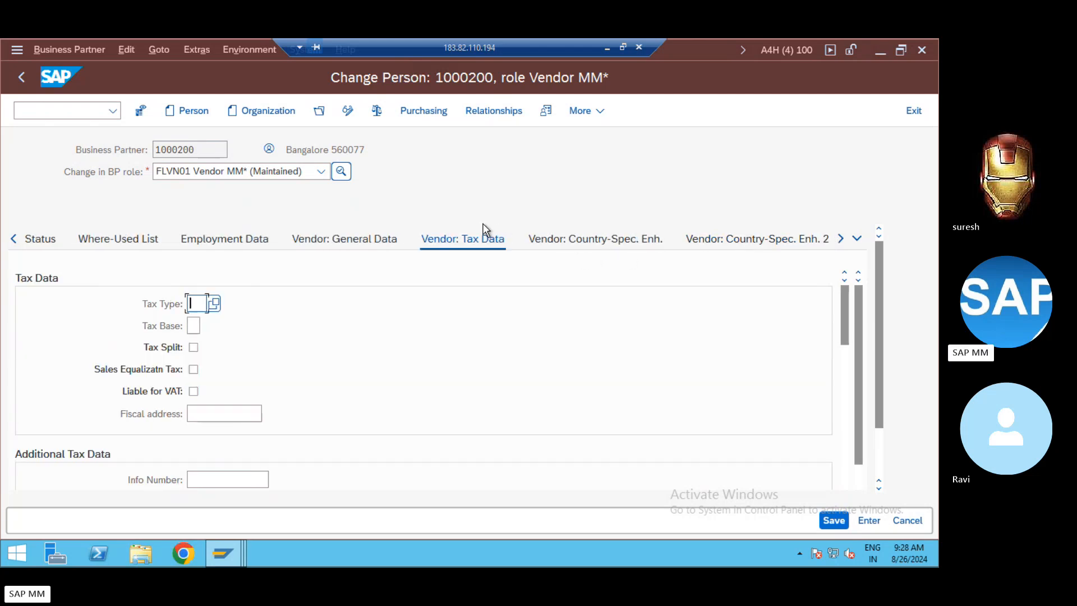
drag(841, 317, 841, 363)
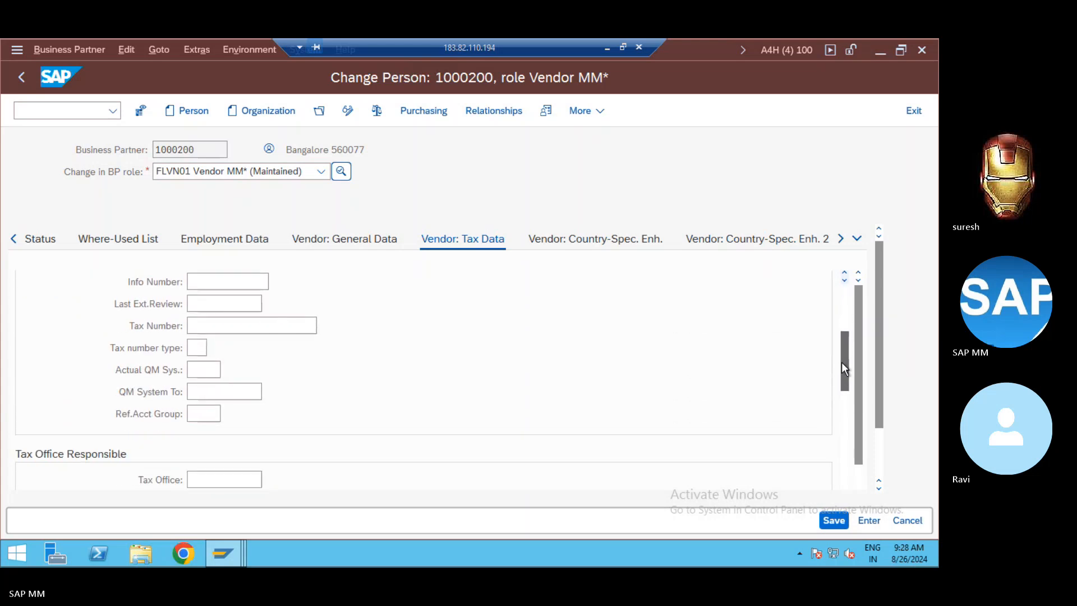
click(234, 326)
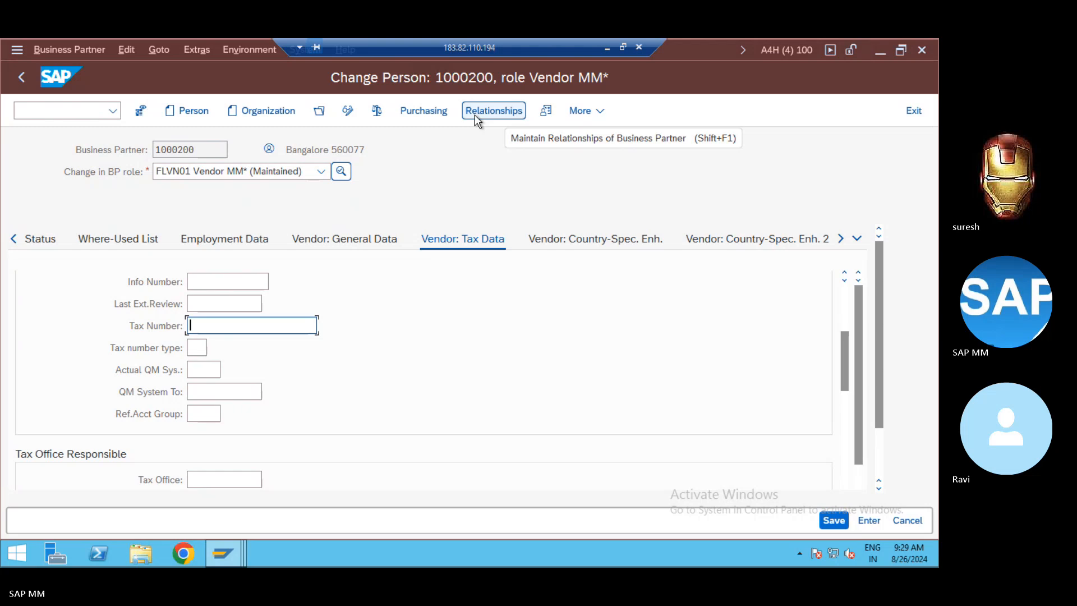
click(580, 111)
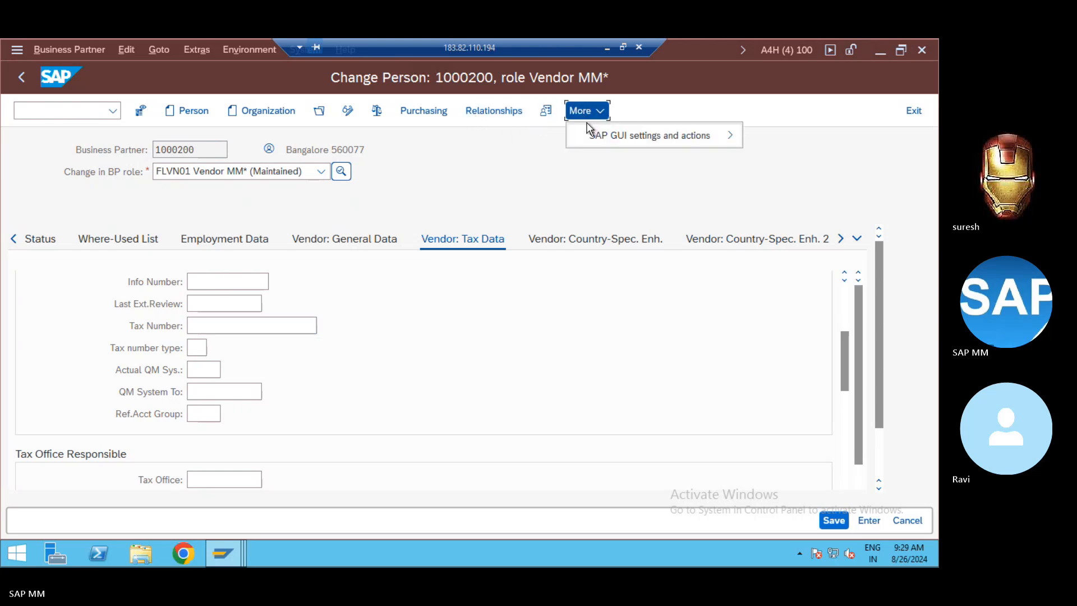
click(545, 112)
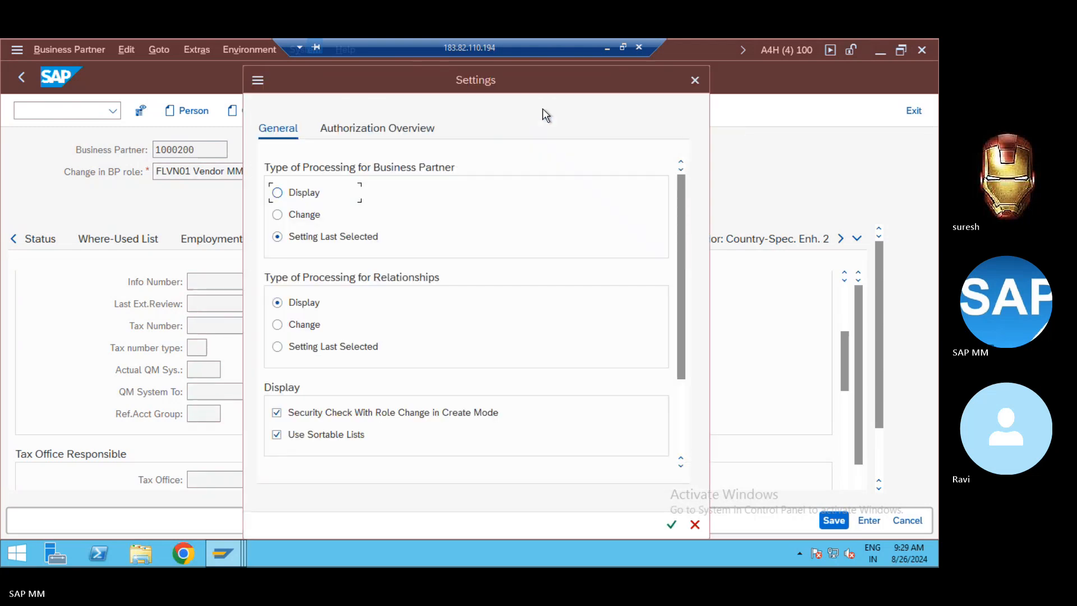
key(Escape)
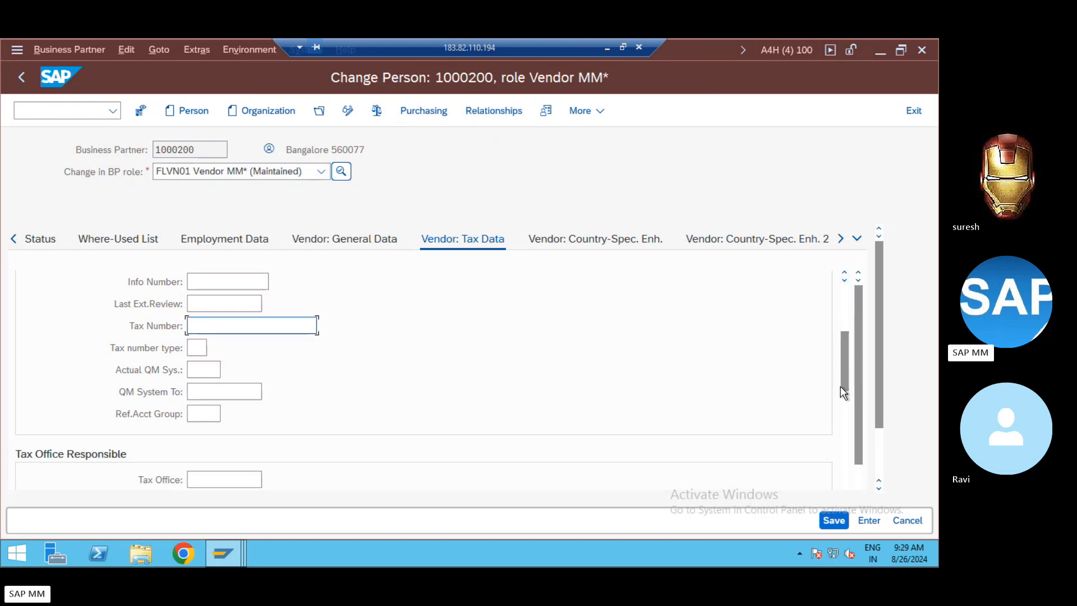
Review the tax data and additional tax data fields of the vendor role once more
drag(843, 379, 841, 301)
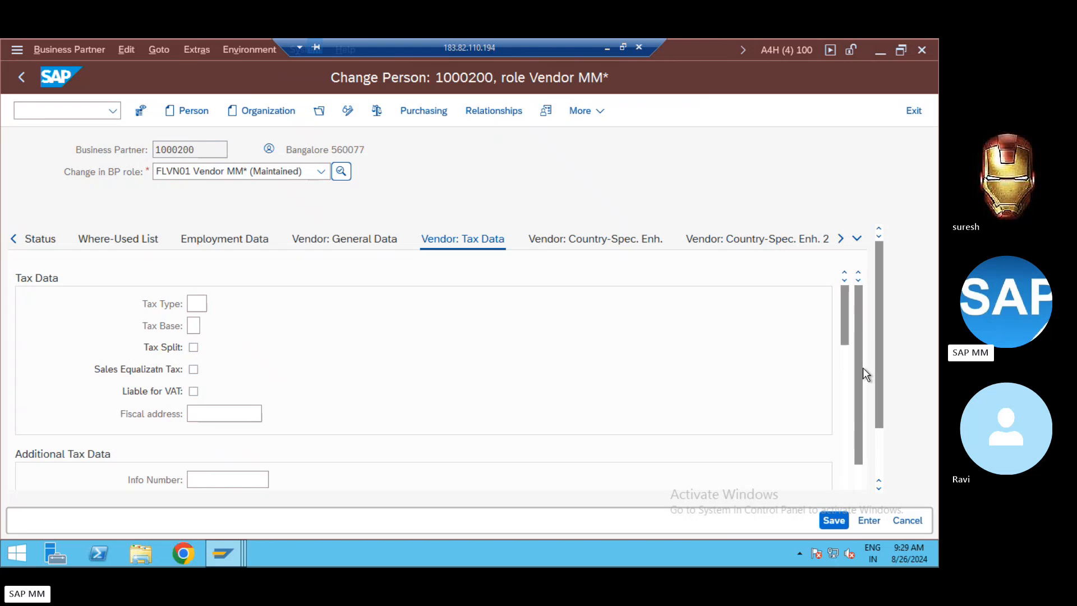
click(859, 475)
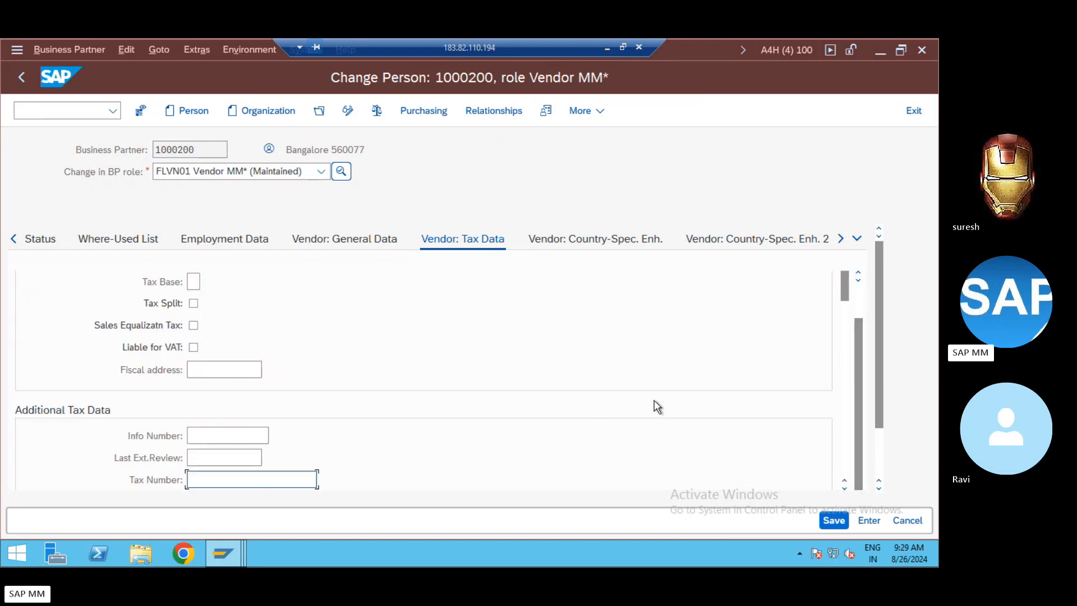
mouse_move(881, 378)
mouse_down()
mouse_move(890, 450)
mouse_move(887, 381)
mouse_up()
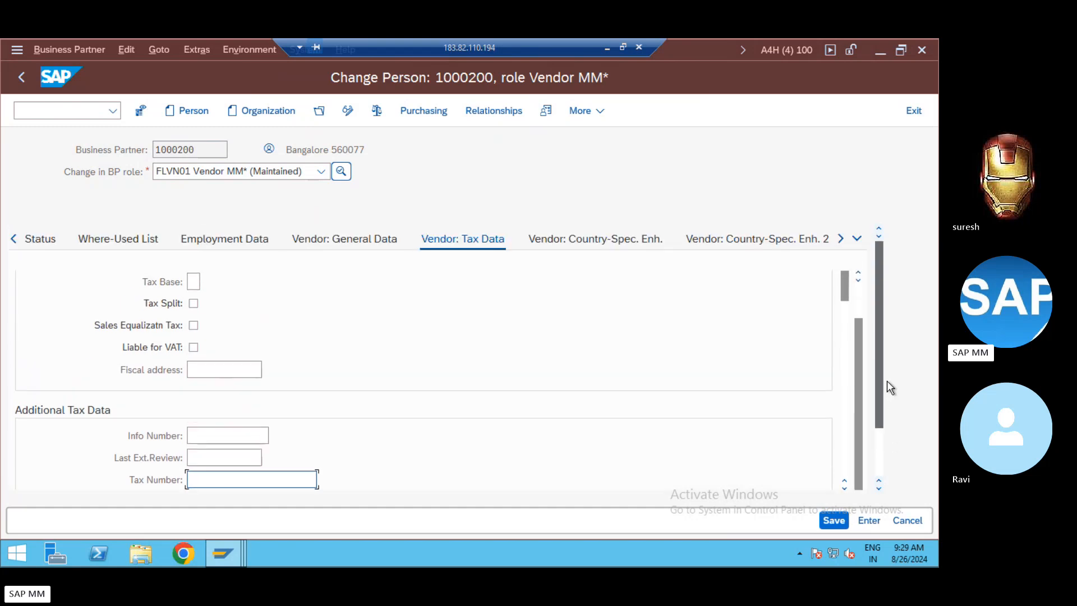
click(860, 298)
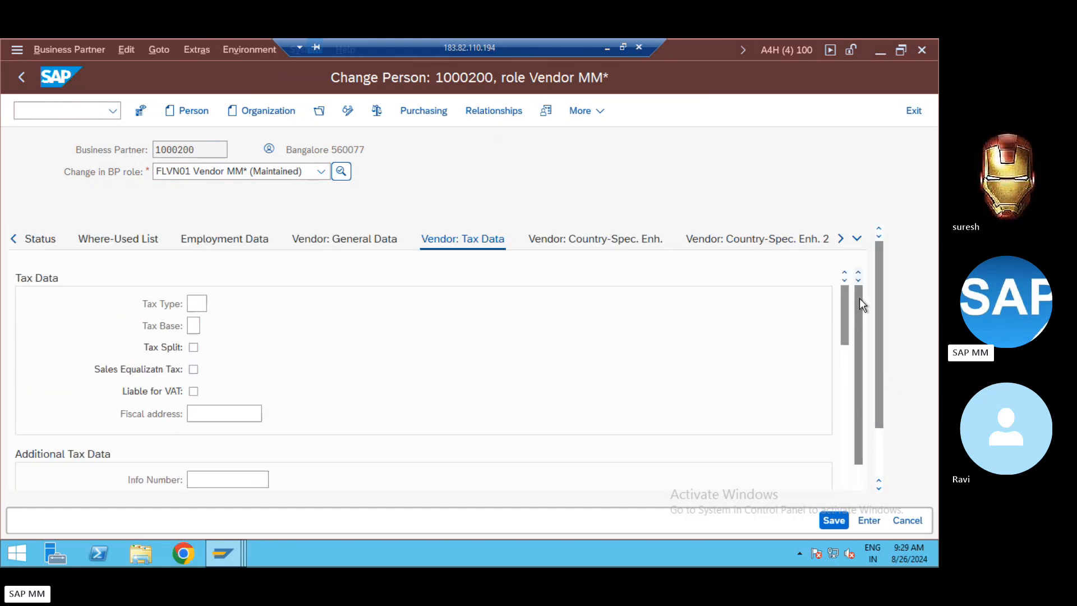
Examine the vendor's country-specific enhancements for India, covering excise duty, service tax, withholding tax and GST details
click(626, 241)
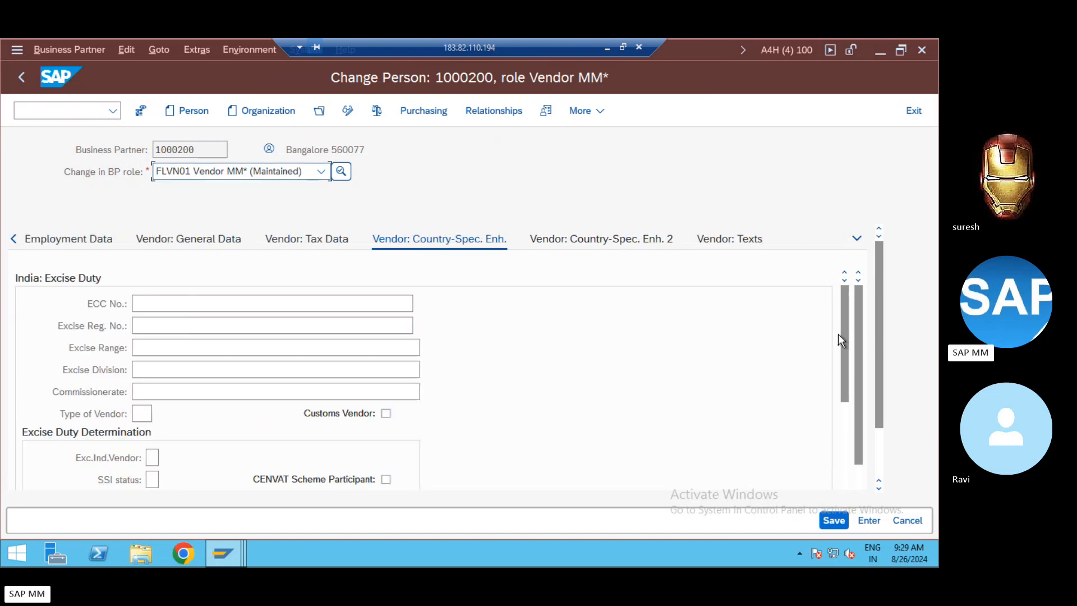
drag(843, 332, 844, 422)
click(362, 416)
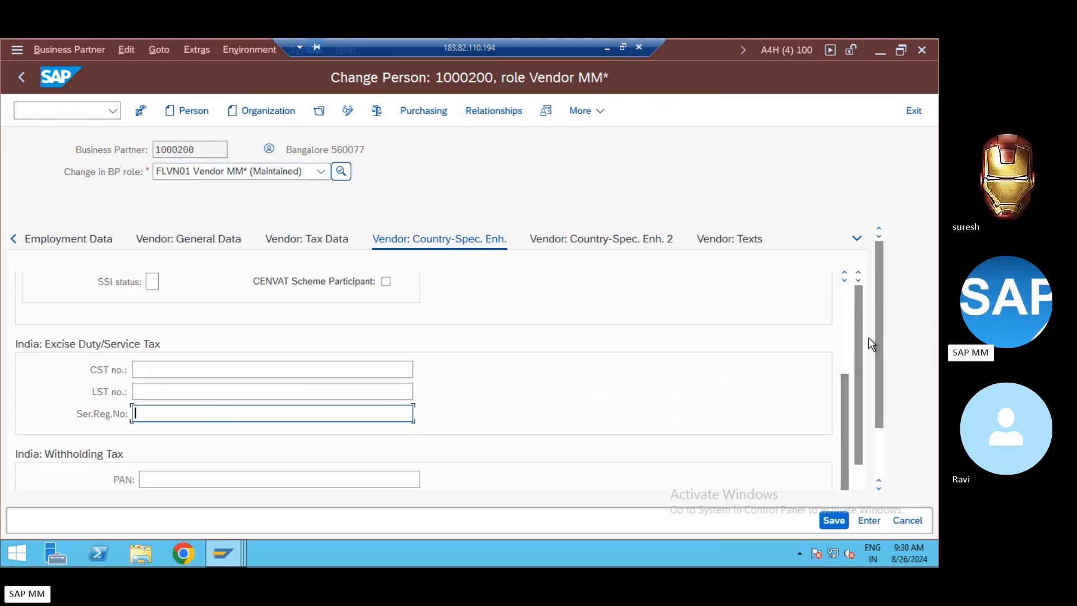
drag(860, 400, 840, 337)
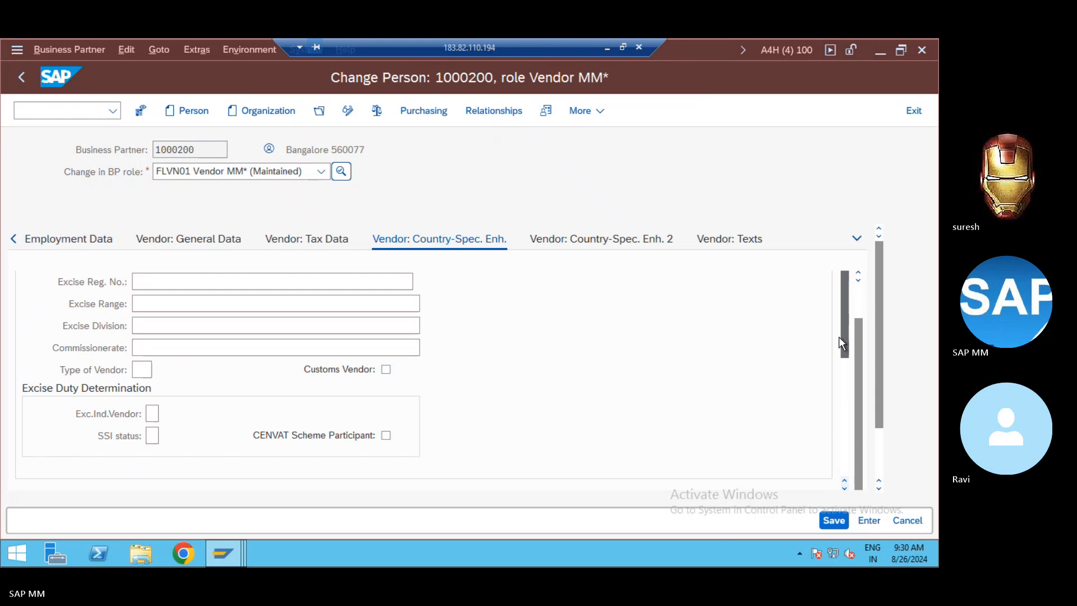
click(855, 308)
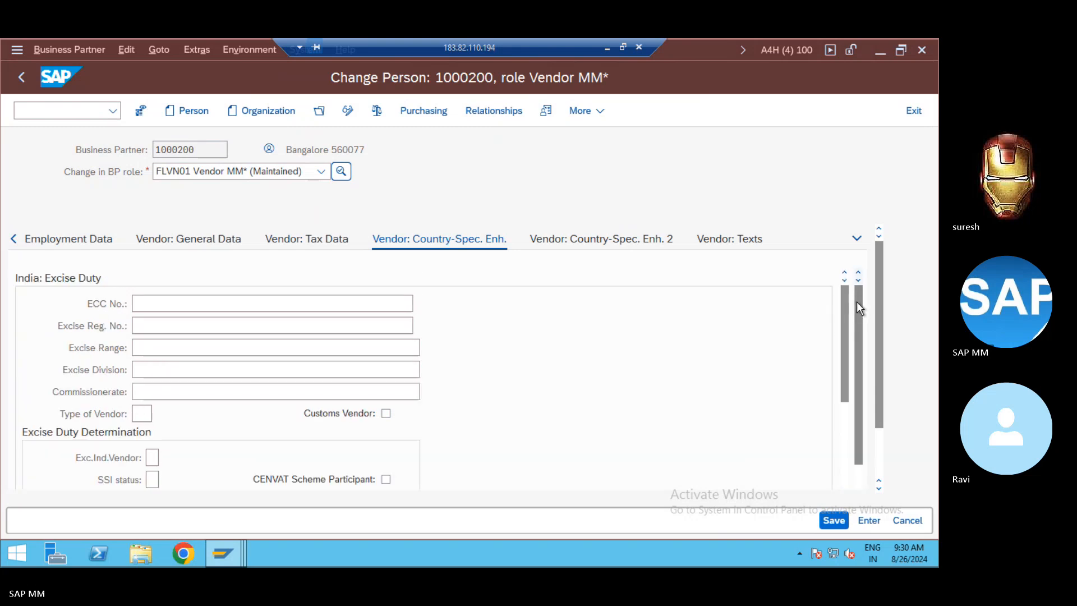
click(645, 253)
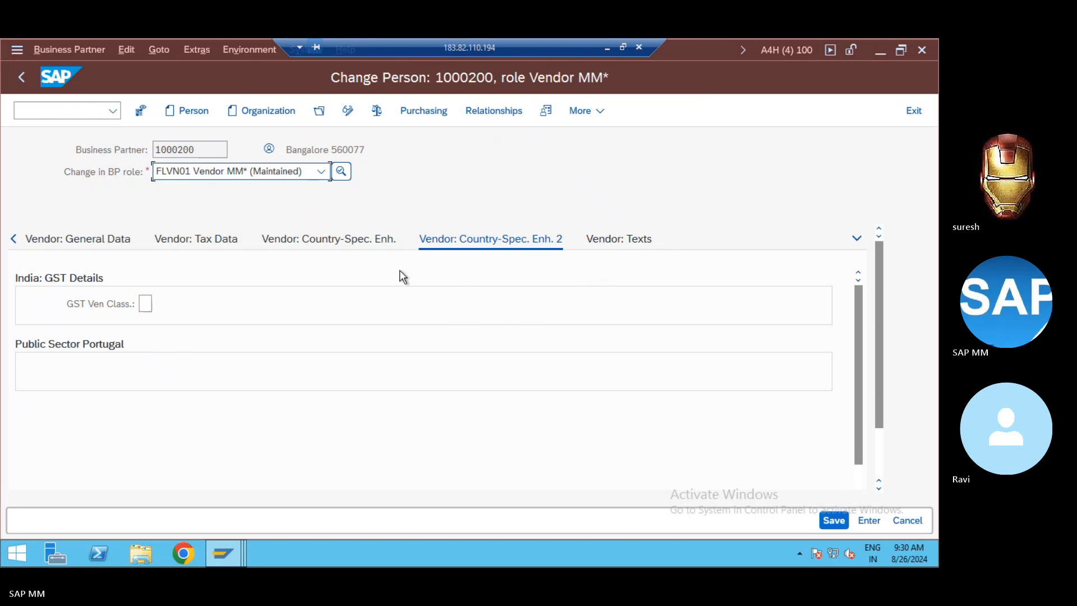
click(356, 241)
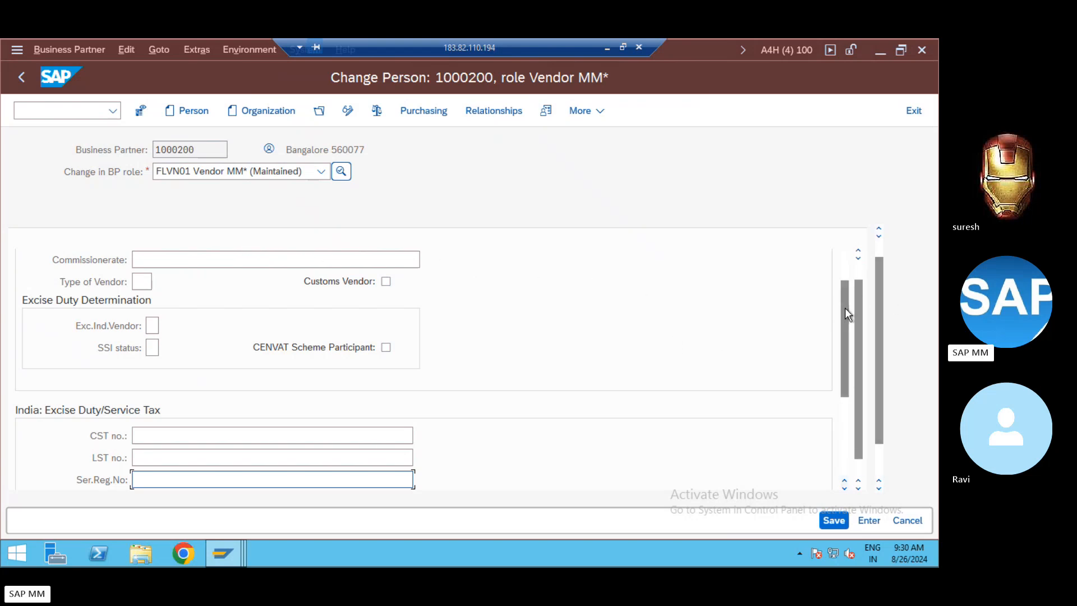
drag(845, 308, 826, 252)
Open the purchasing data of the vendor role for purchasing organization REDG
click(421, 112)
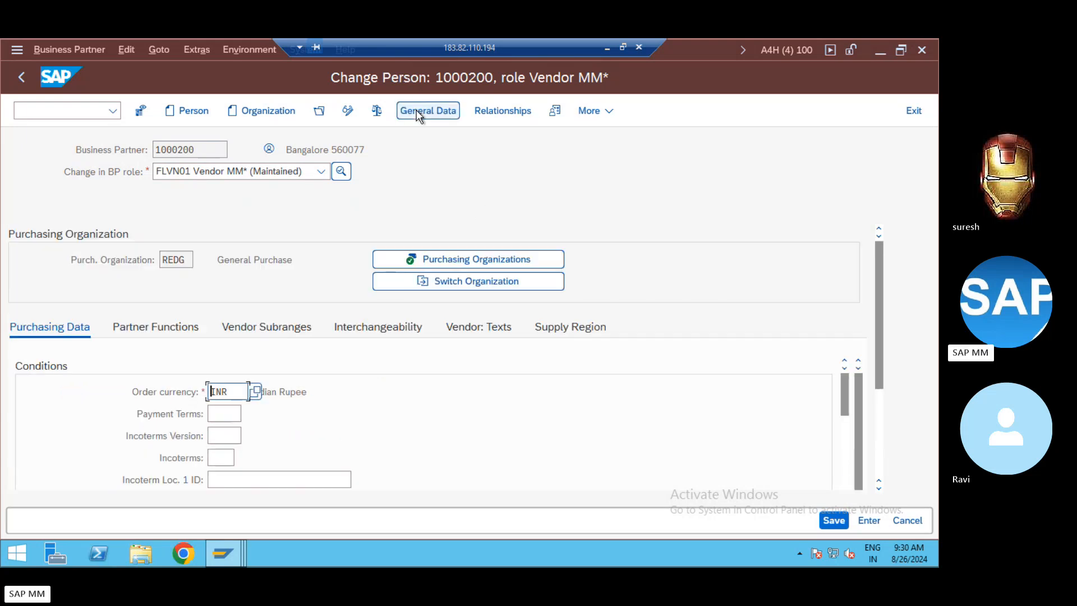
View the purchasing conditions for REDG and return to the vendor's India excise duty fields in the general data
click(231, 391)
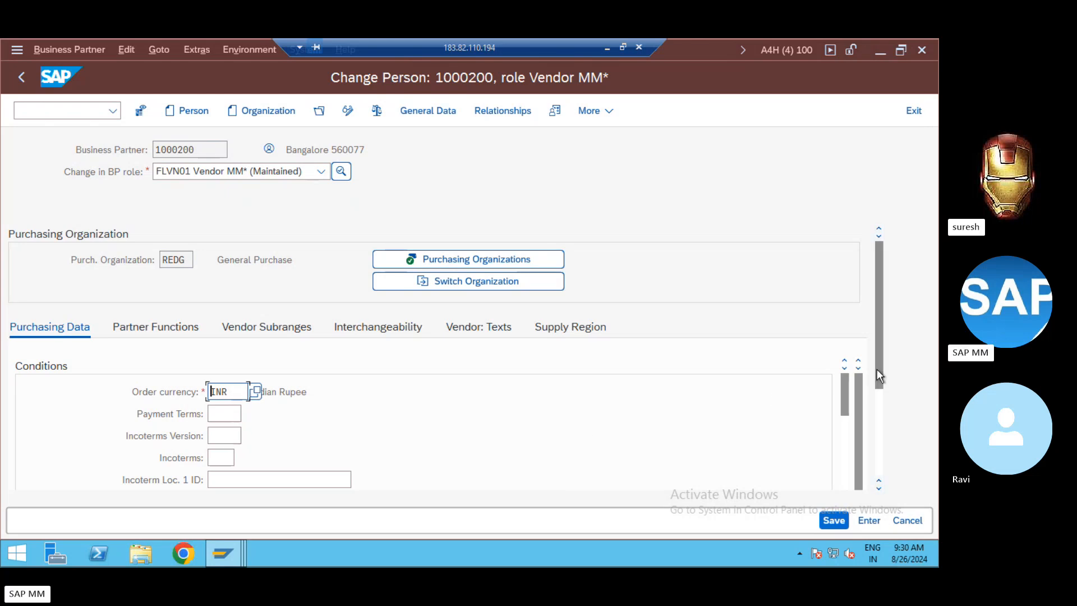
drag(877, 372, 874, 344)
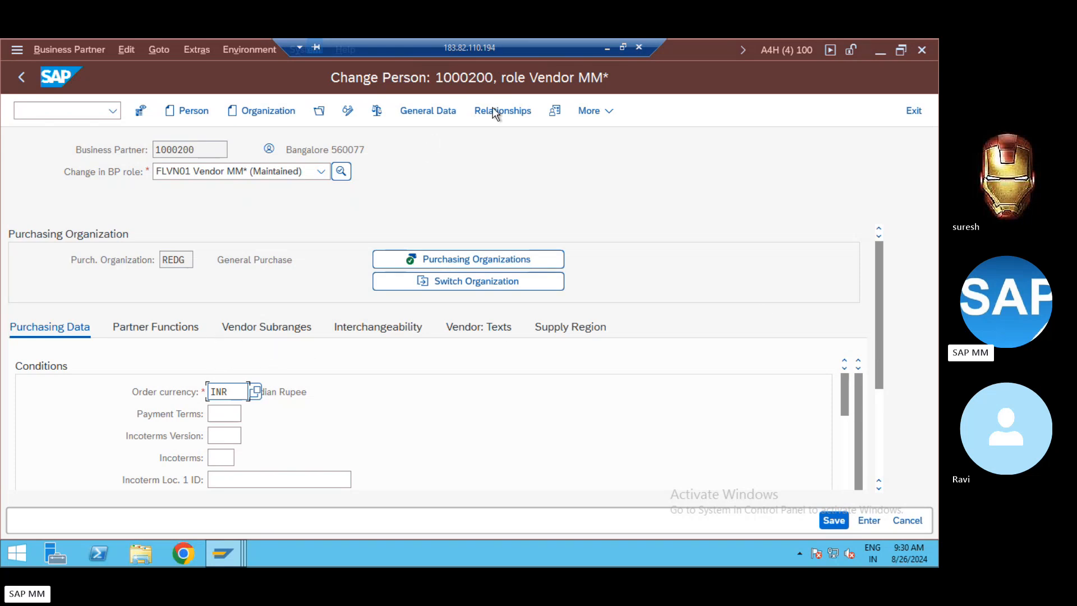
key(ctrl+slash)
click(429, 112)
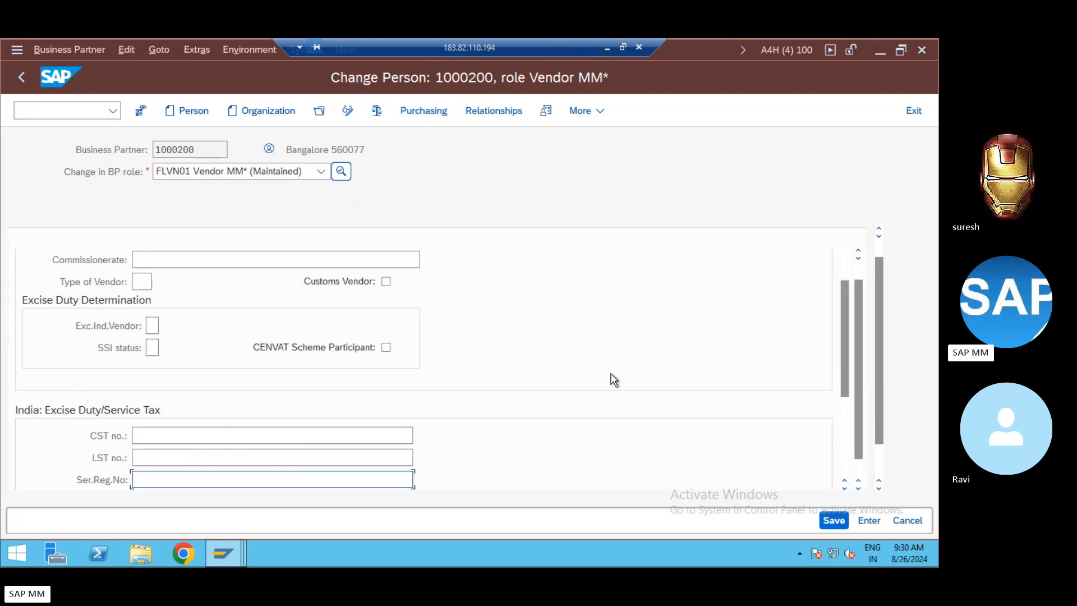
scroll(844, 271, up, 2)
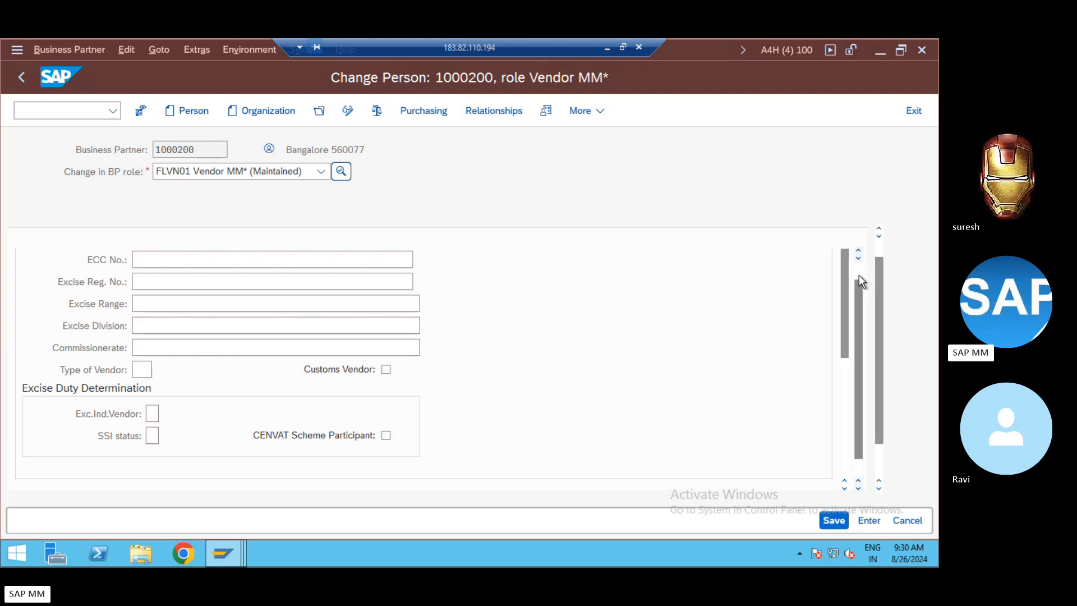
scroll(858, 276, up, 1)
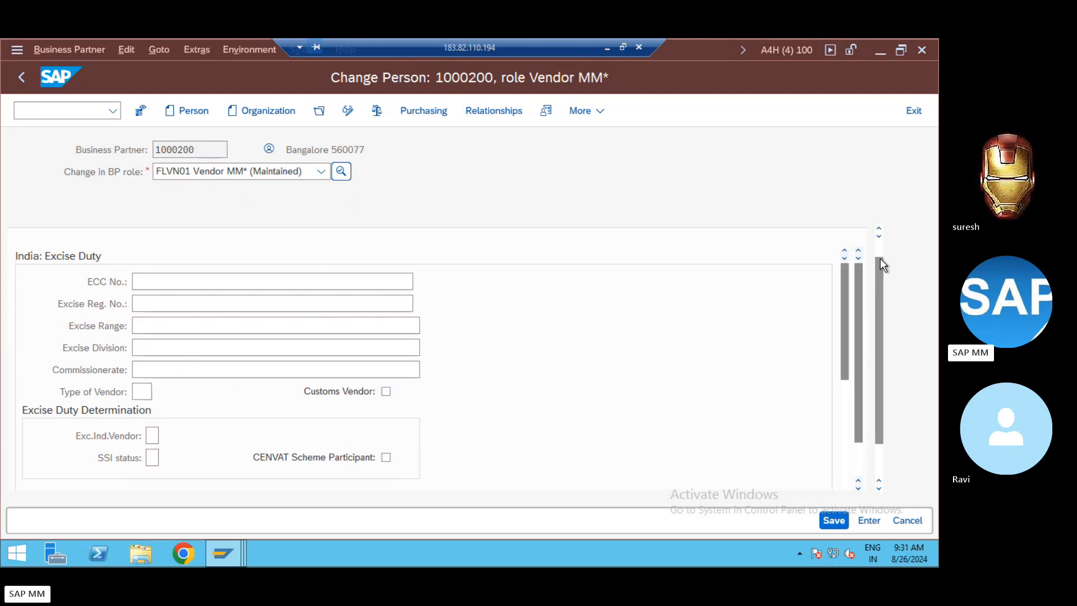
scroll(878, 243, up, 1)
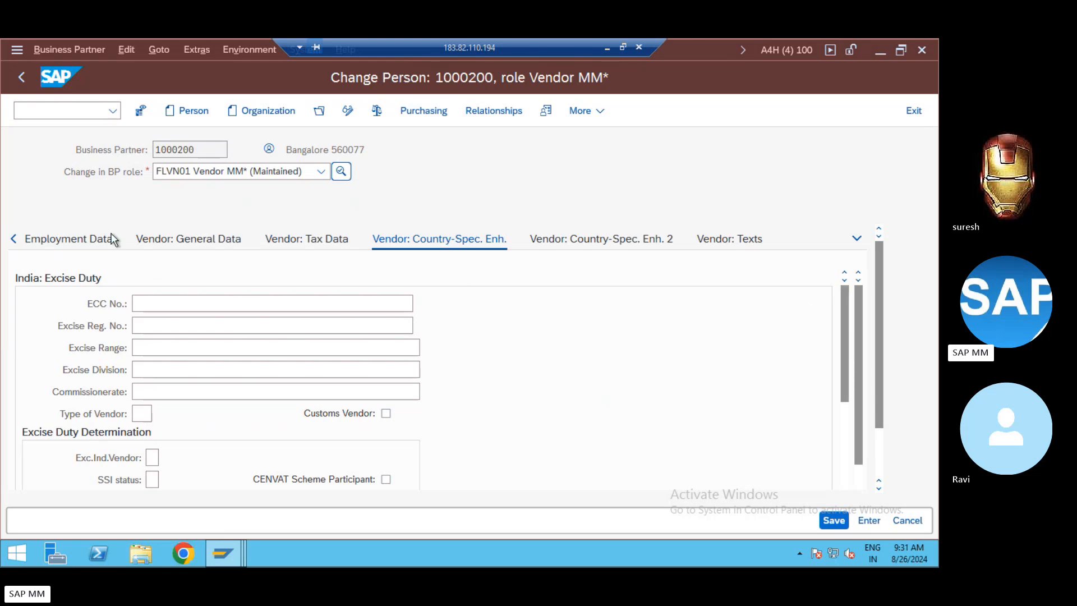
Reopen the AK Traders business partner through transaction /nbp and view its purchasing data
click(38, 114)
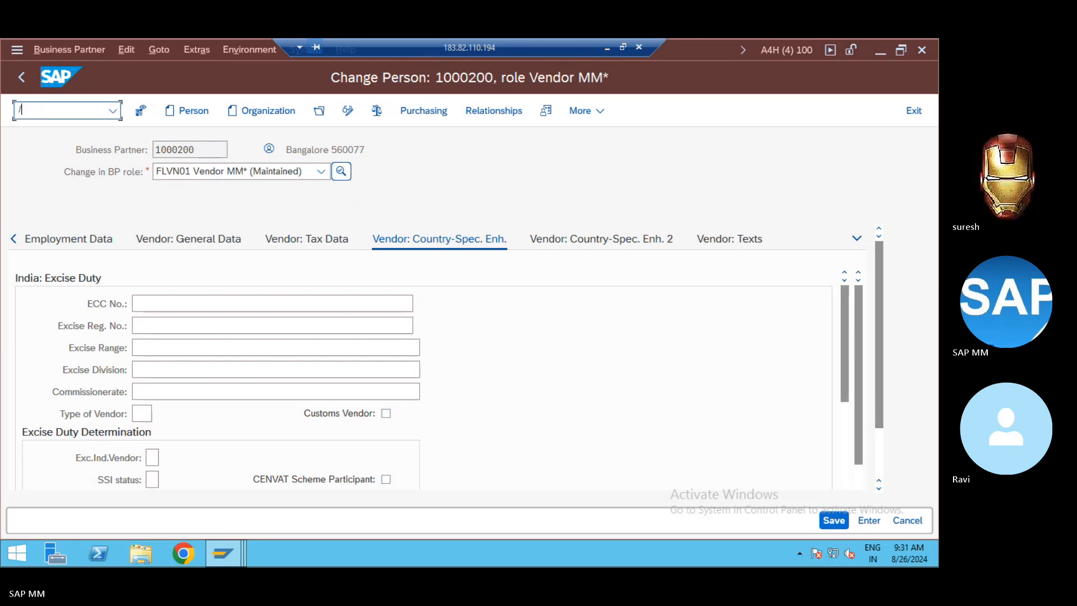
text(/nbp)
key(Return)
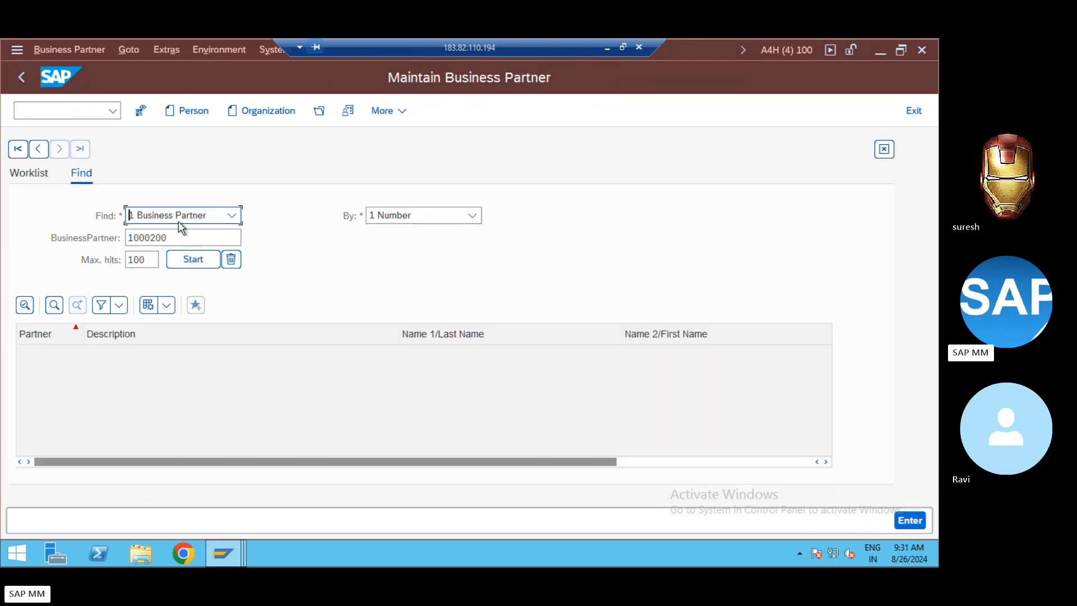
key(Return)
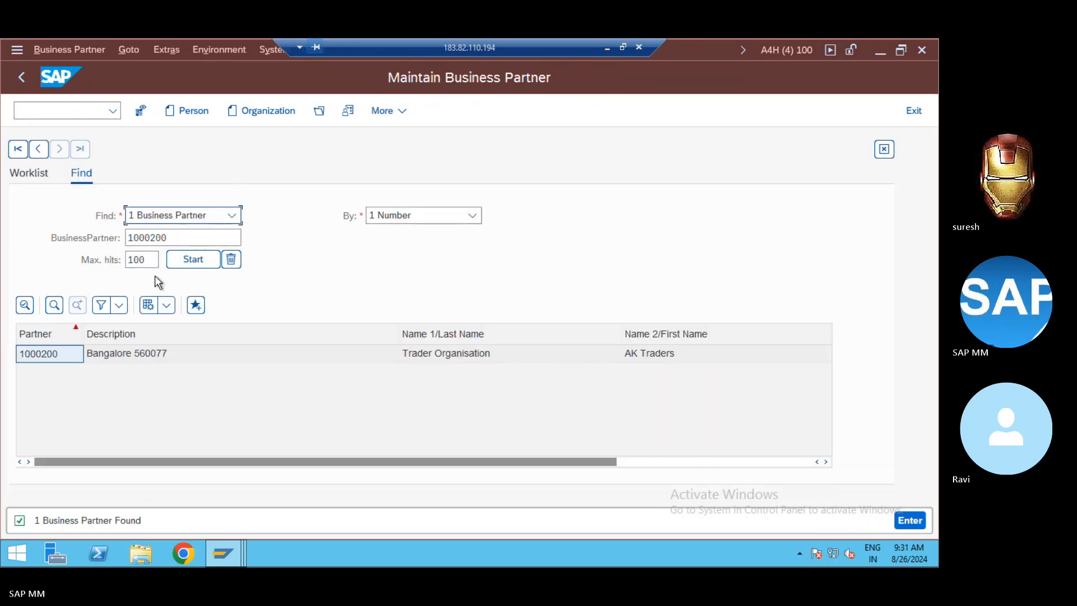
double_click(150, 360)
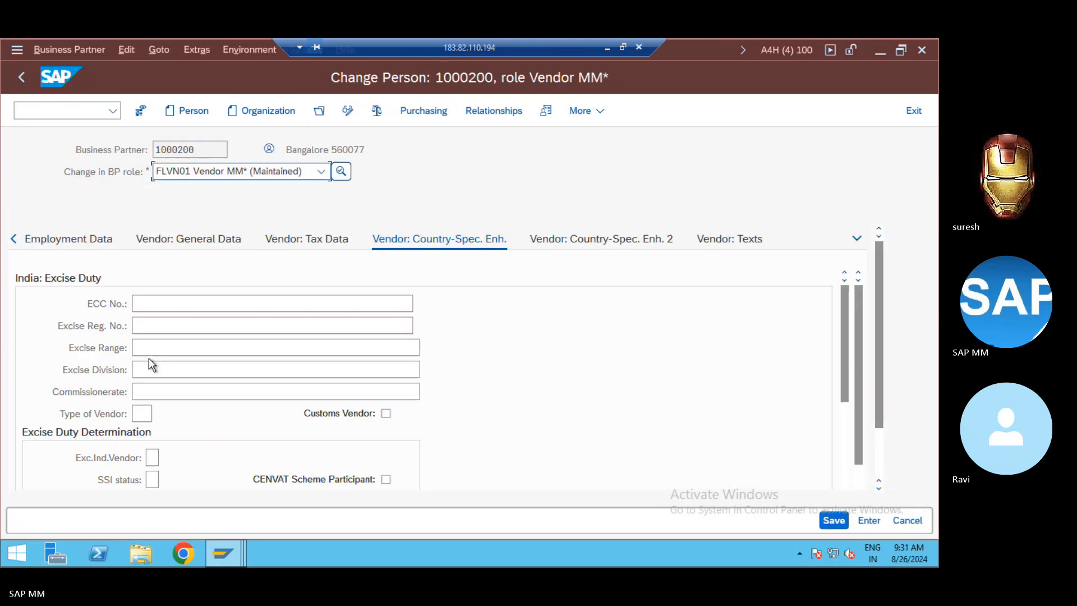
click(432, 110)
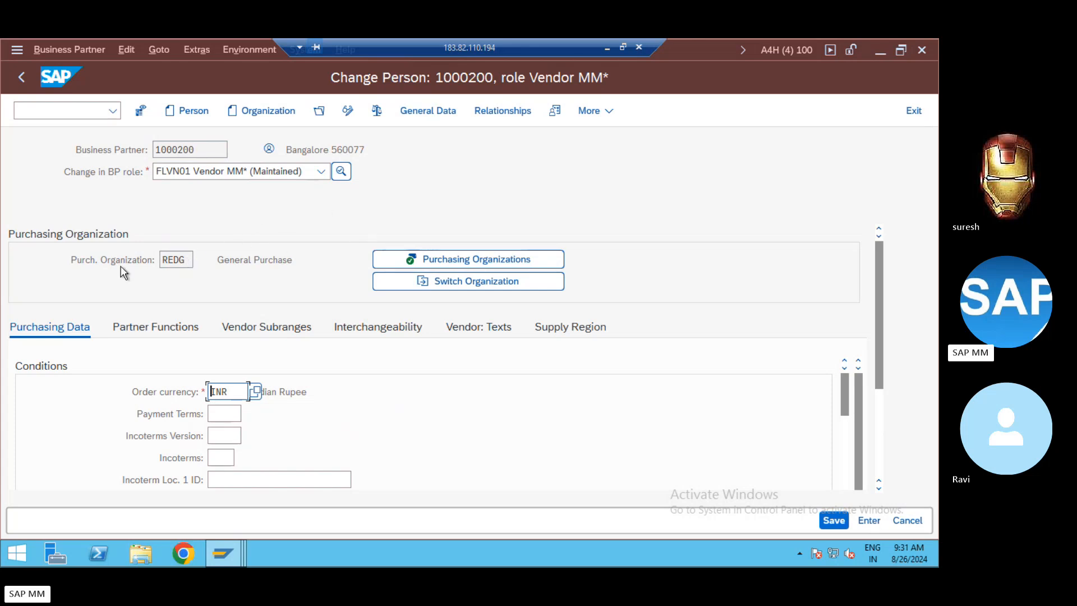
Restart the business partner transaction with /nbp and start creating a new person
click(53, 111)
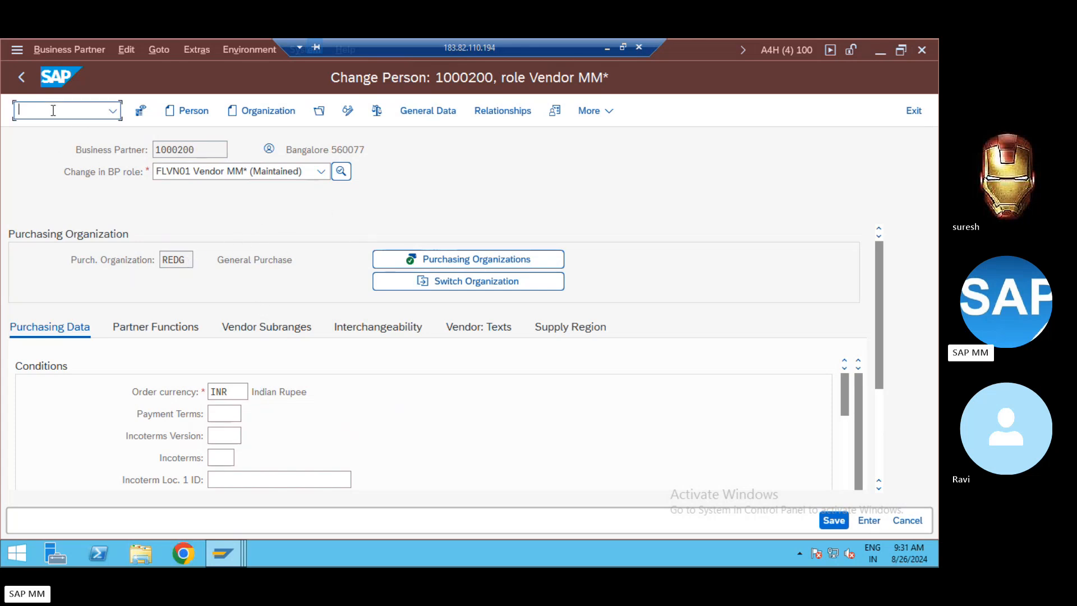
text(/nbp)
key(Return)
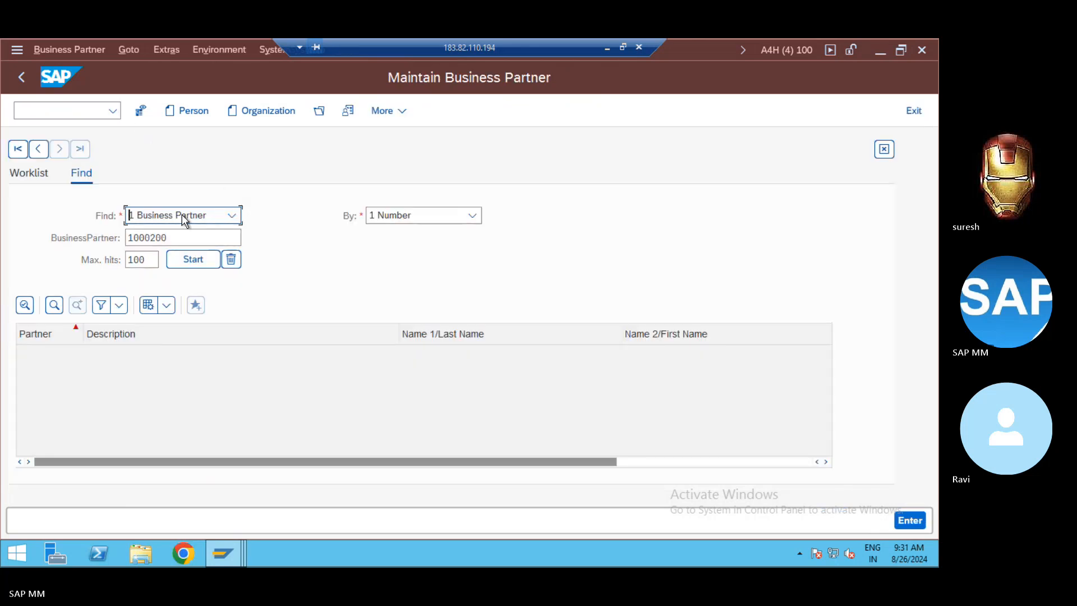
click(178, 112)
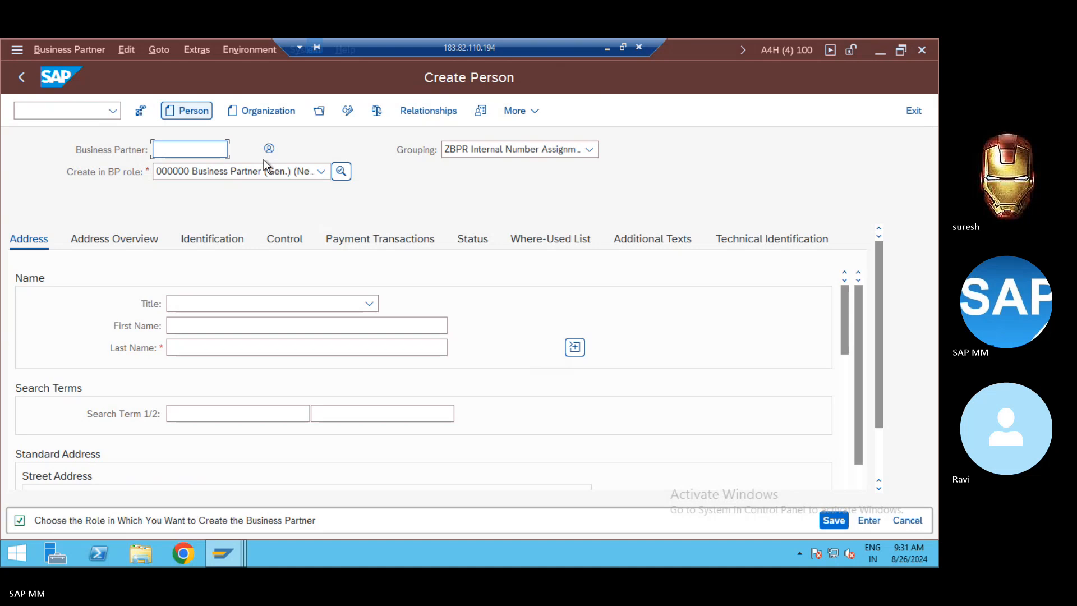
Choose BP role FLVN01 Vendor MM* for the new person and confirm creating it in that role
click(228, 172)
key(f)
key(l)
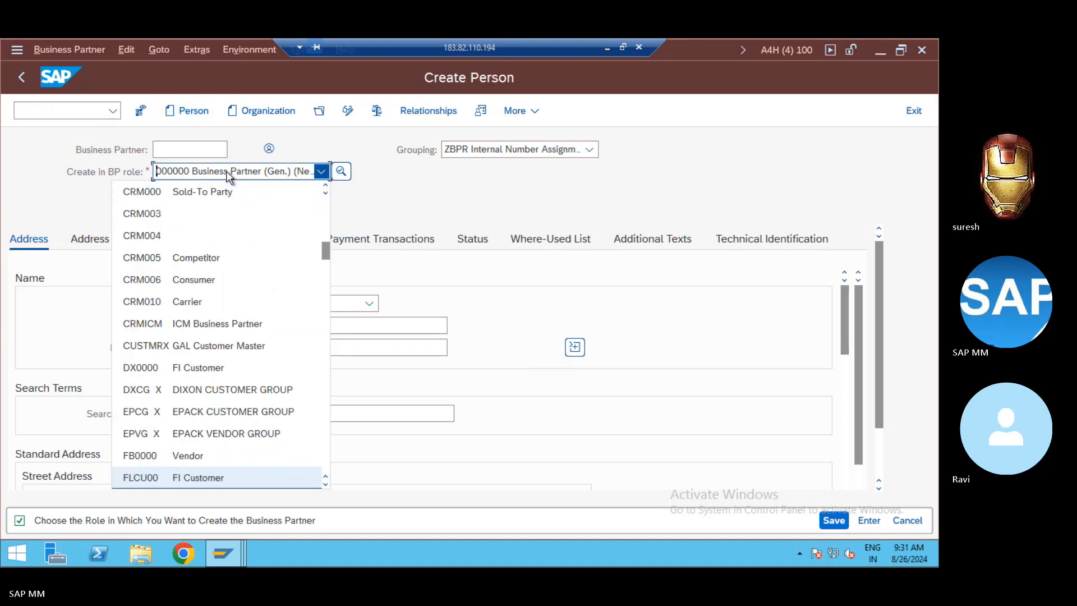
key(n)
key(f)
key(l)
key(v)
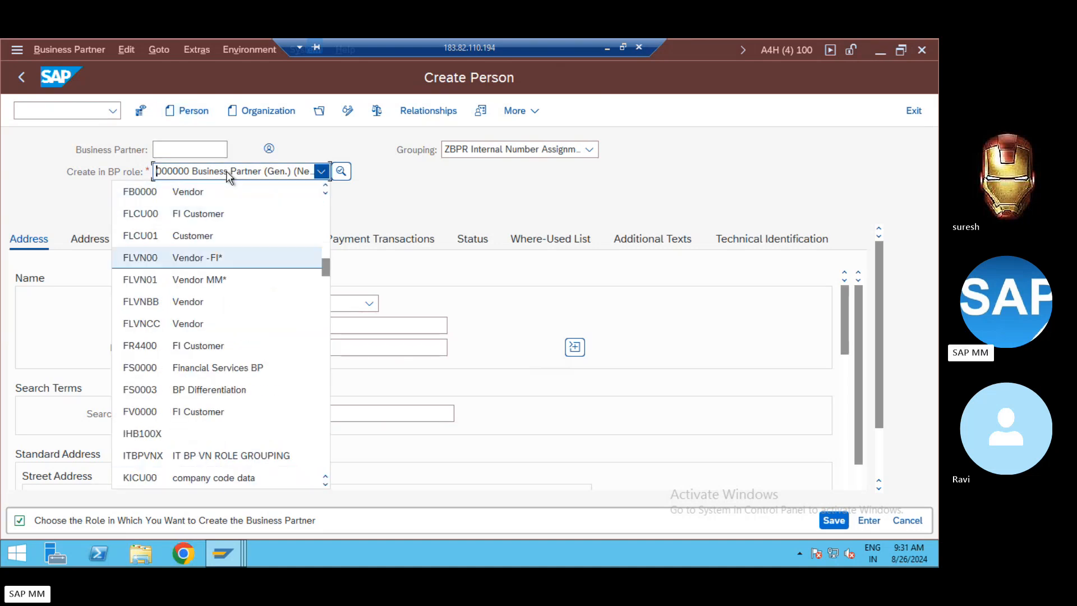
click(185, 280)
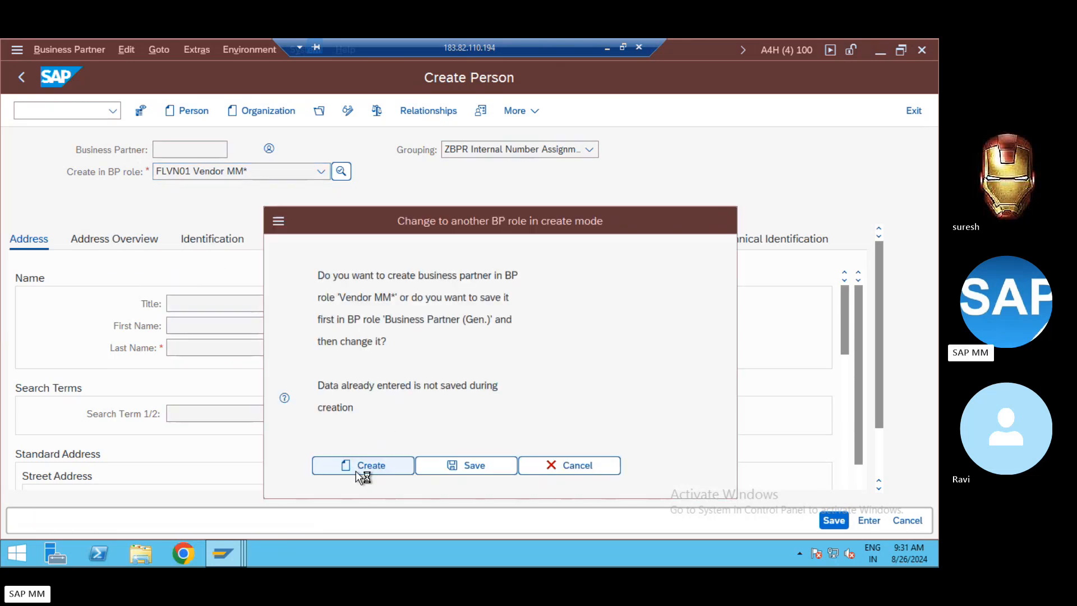
click(357, 470)
Enter AK Traders_Nb as the first name and Trader Organisation as the last name
click(189, 328)
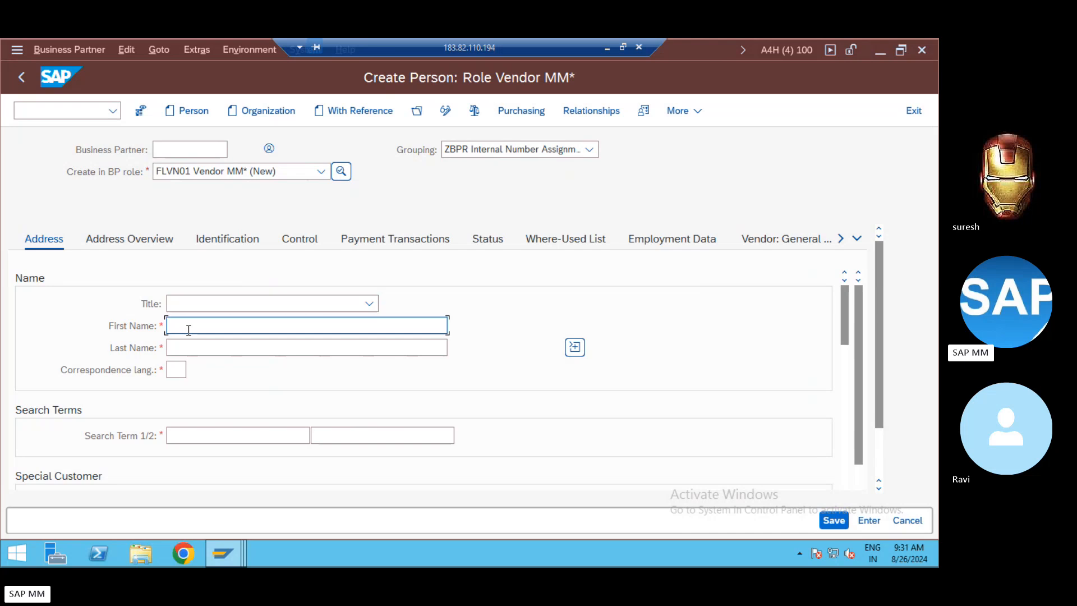
key(Down)
key(Tab)
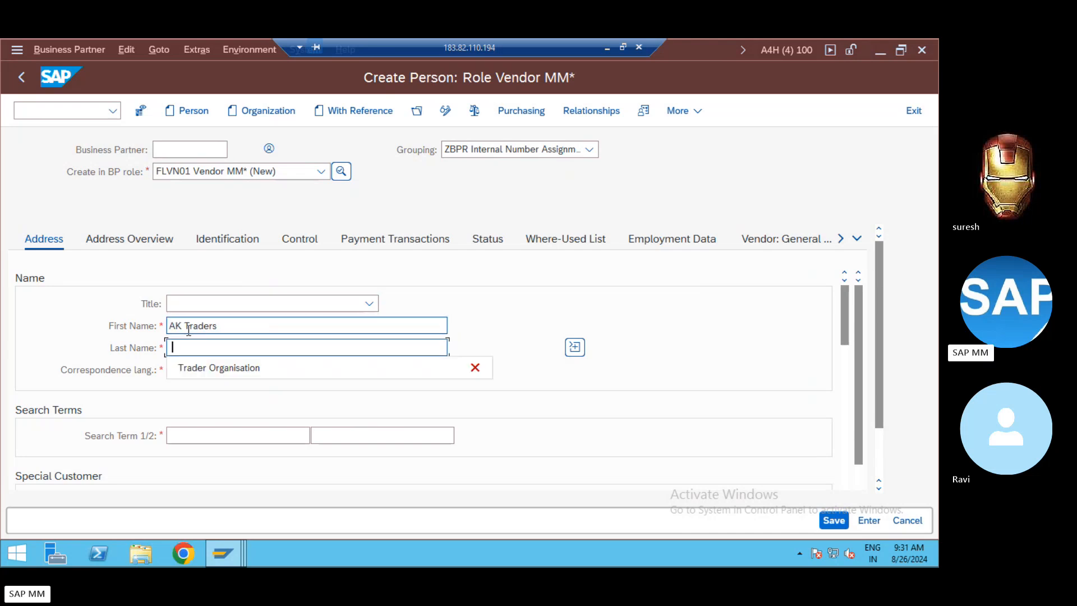
key(Down)
key(Return)
click(244, 326)
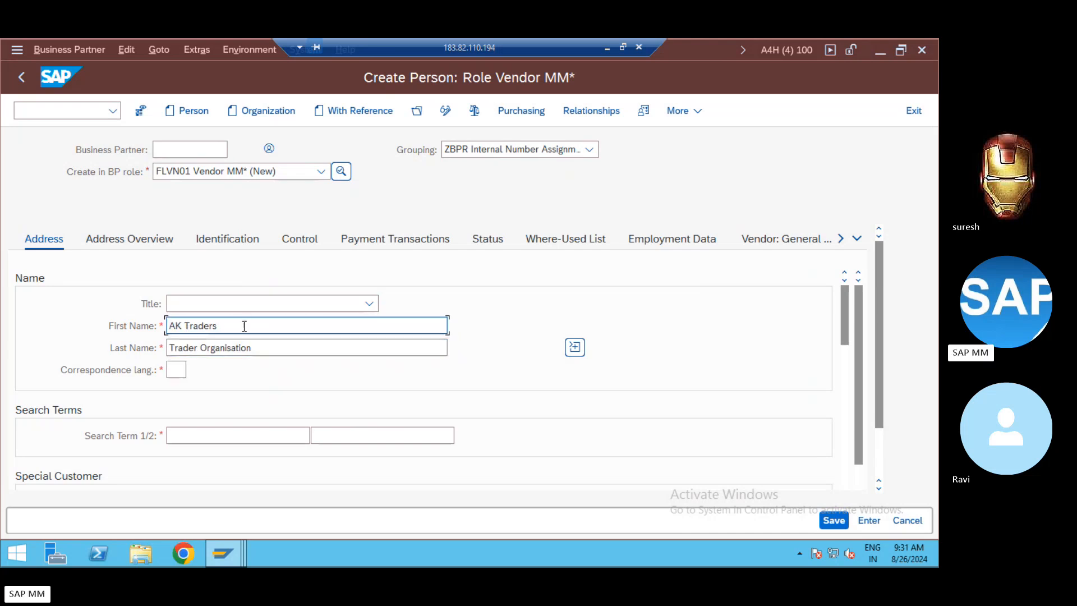
text(_)
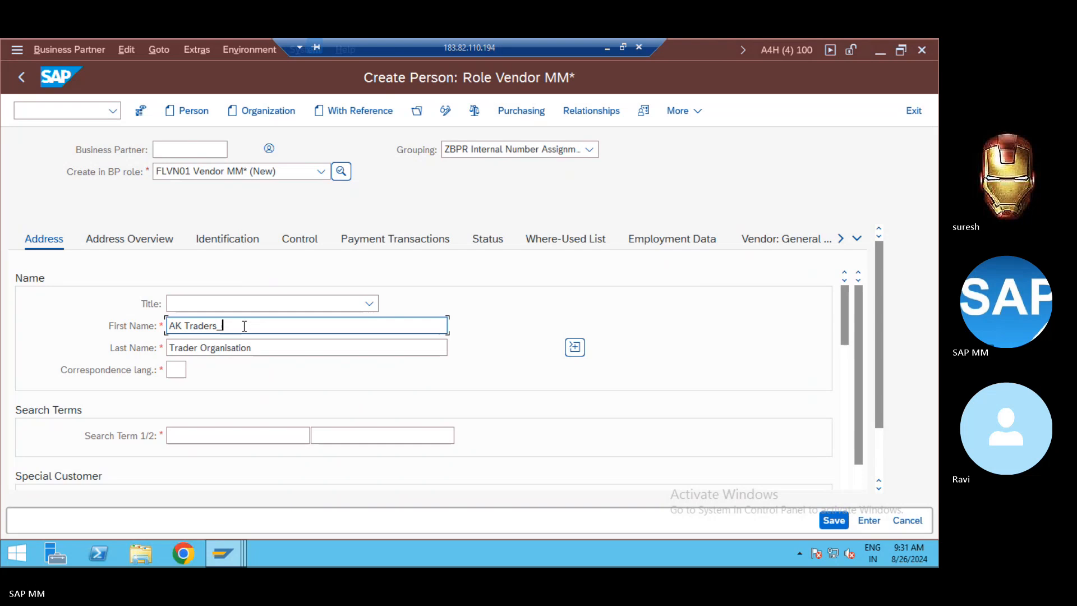
text(Nb)
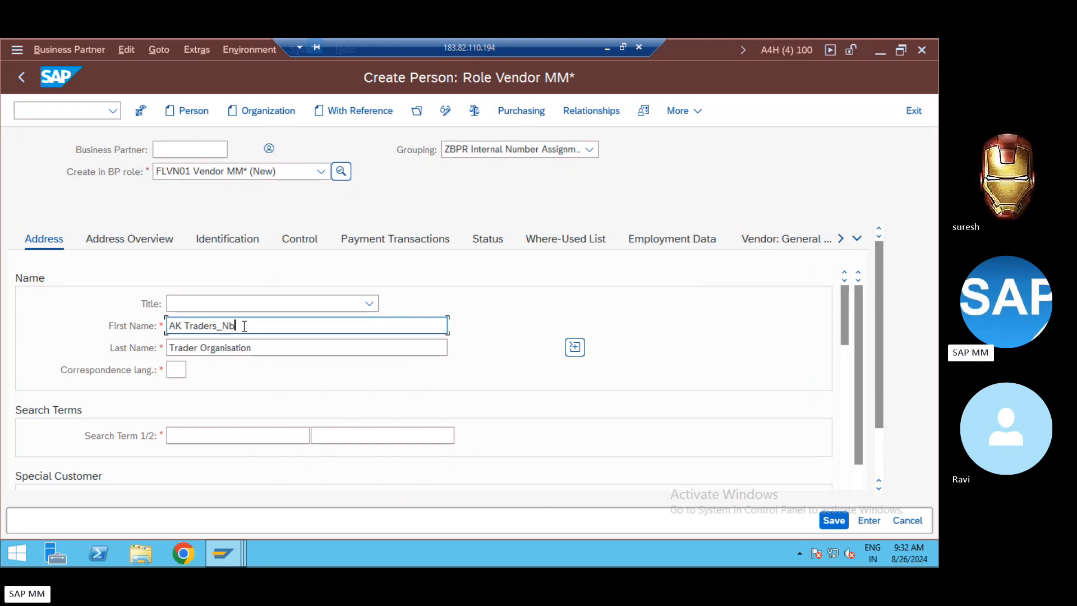
Set the correspondence language to EN and the first search term to Trader
click(179, 436)
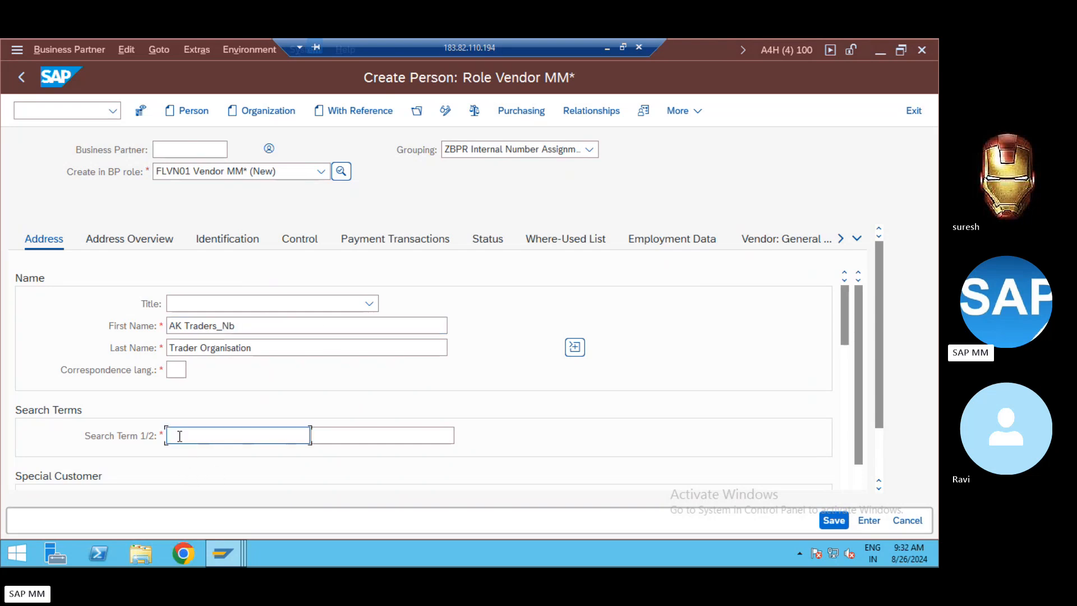
key(shift+Tab)
text(EB)
key(BackSpace)
text(N)
click(180, 436)
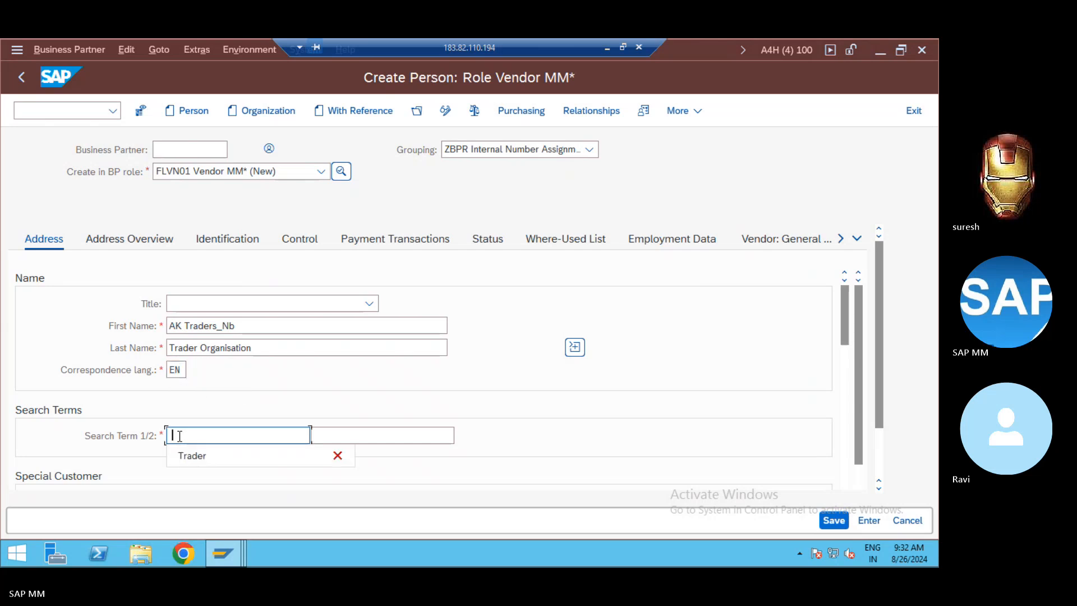
key(Return)
Fill in the postal code and city in the standard address, and set the country to IN
key(Tab)
key(Tab)
key(Tab)
key(Tab)
key(Tab)
key(Tab)
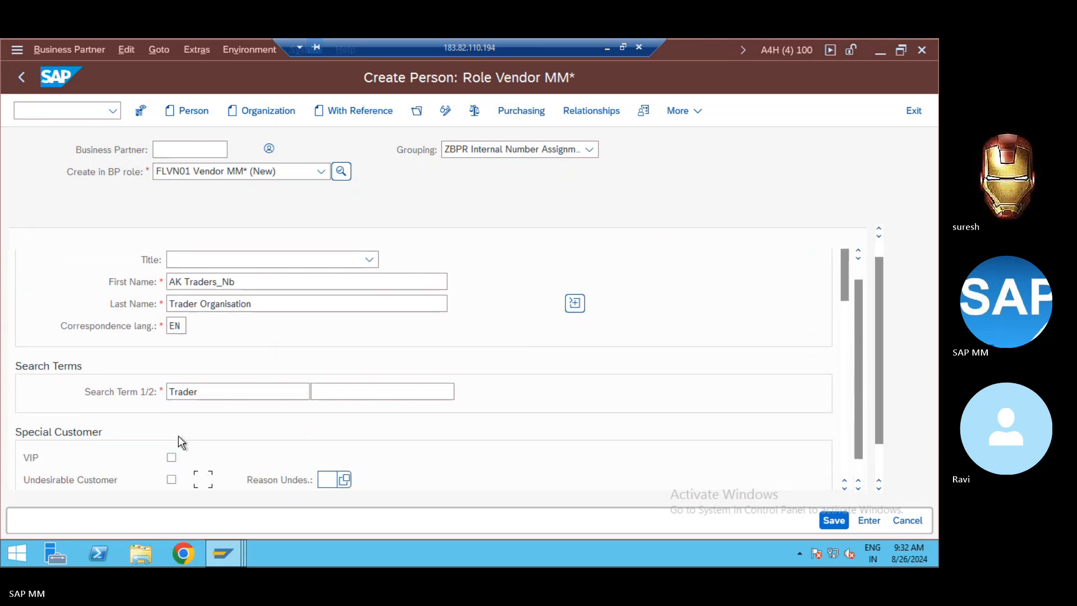
key(Tab)
key(Tab)
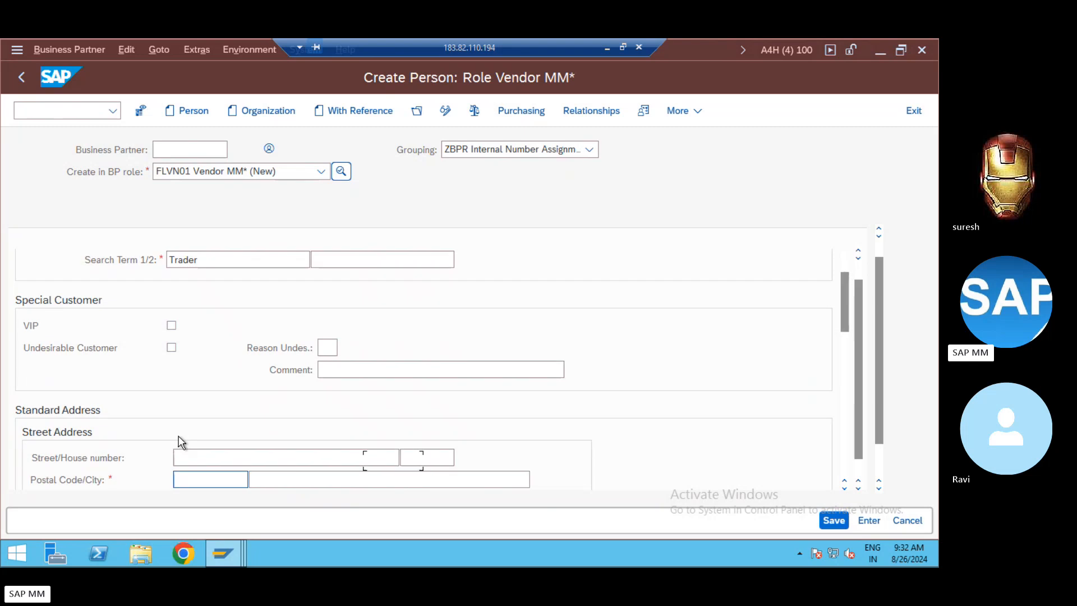
key(Tab)
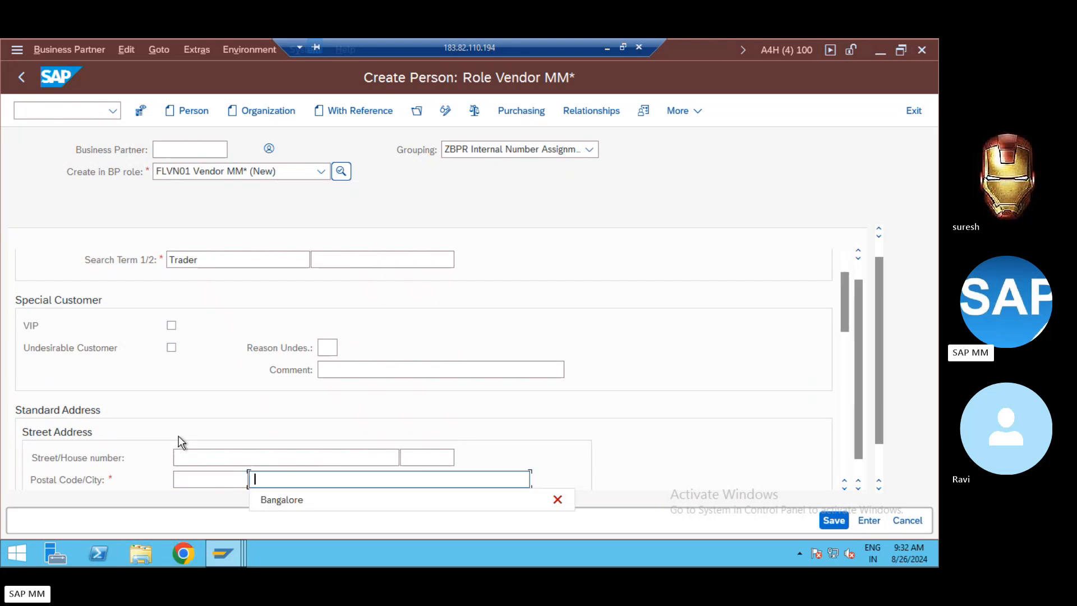
key(Down)
key(Return)
key(shift+Tab)
key(Down)
key(Return)
key(Tab)
key(Tab)
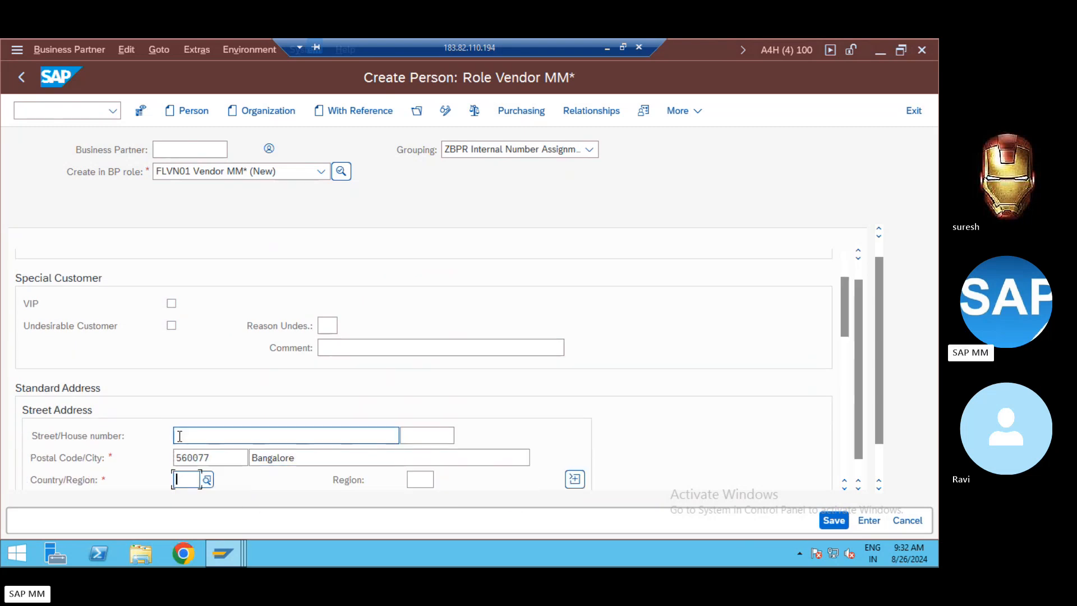
key(Down)
key(Return)
key(Tab)
key(Tab)
key(Tab)
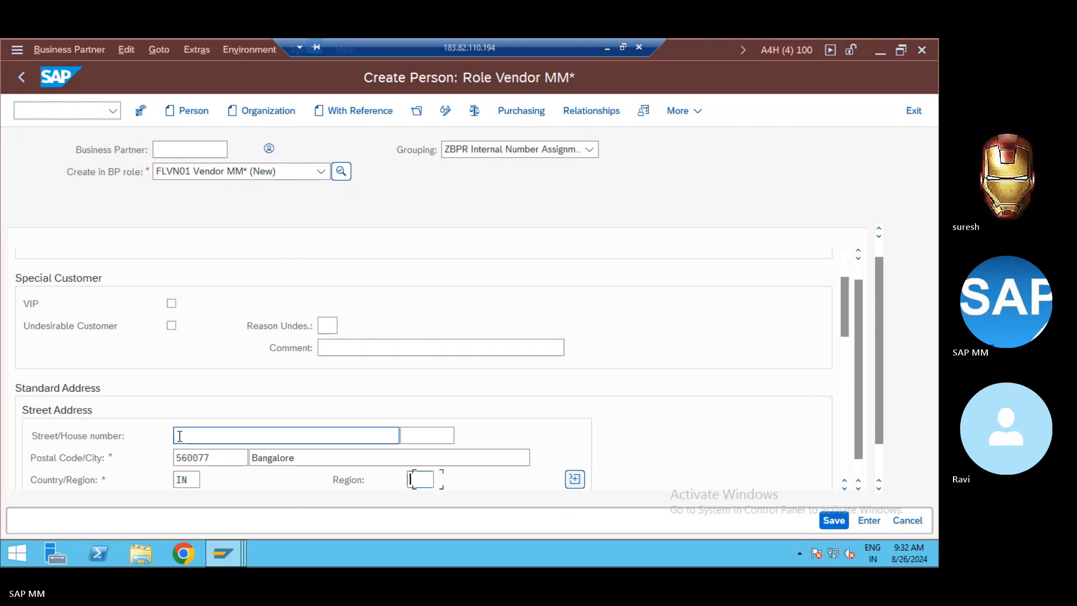
key(Tab)
key(Tab)
key(Tab)
key(Tab)
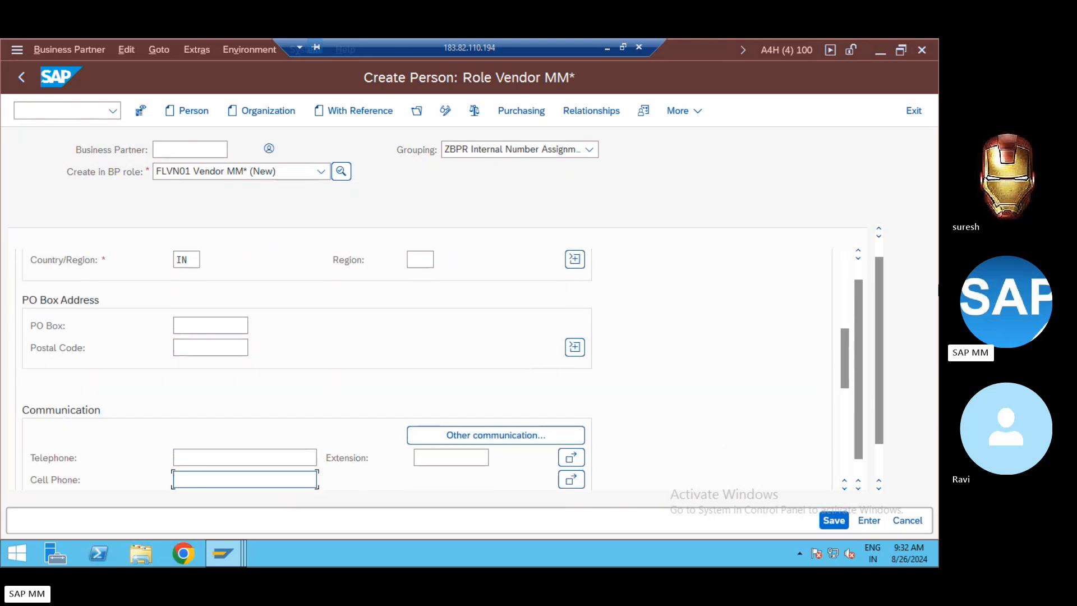
Enter the external vendor number in the vendor general data and open the purchasing data
drag(885, 281, 880, 244)
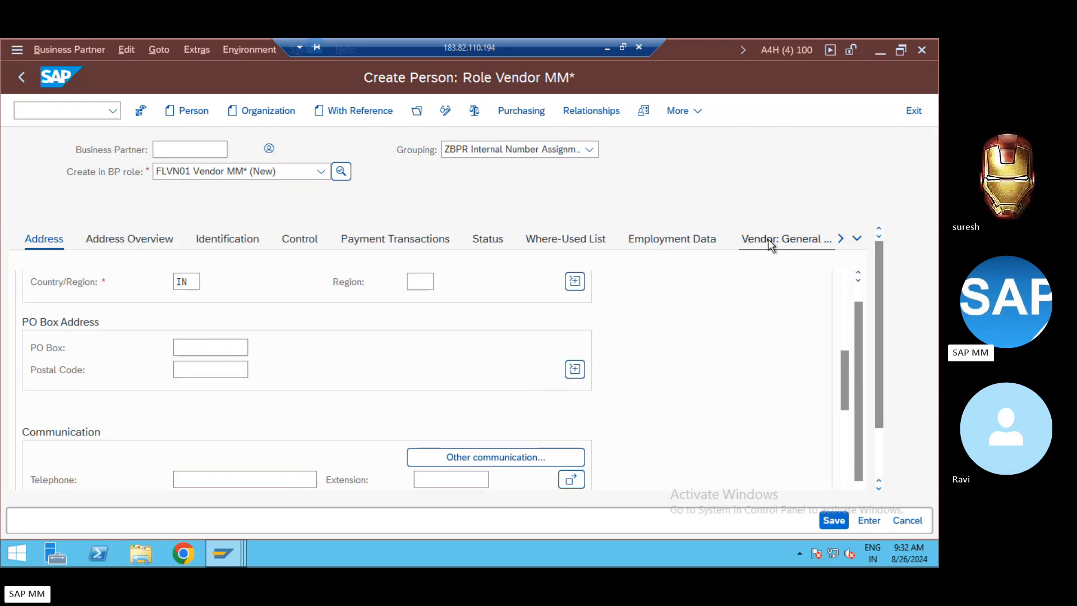
click(768, 239)
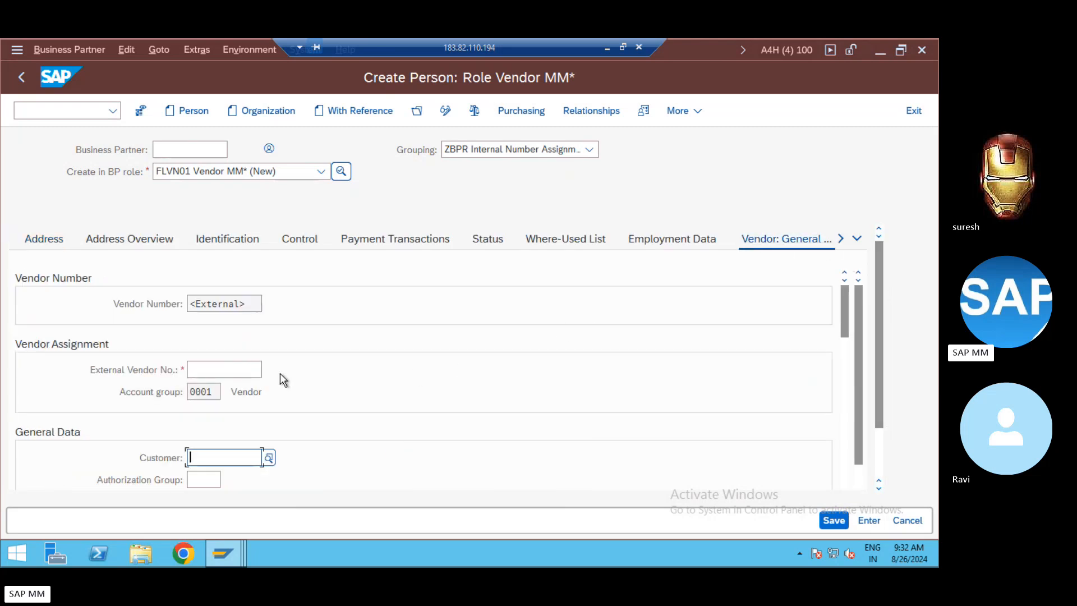
click(260, 369)
text(80022)
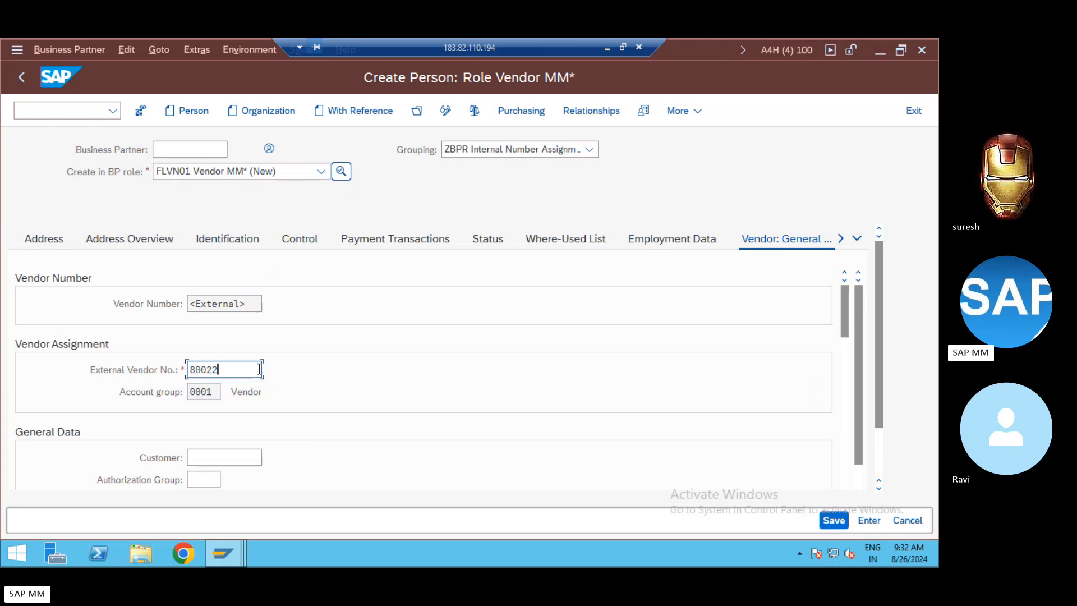
key(BackSpace)
key(BackSpace)
text(9)
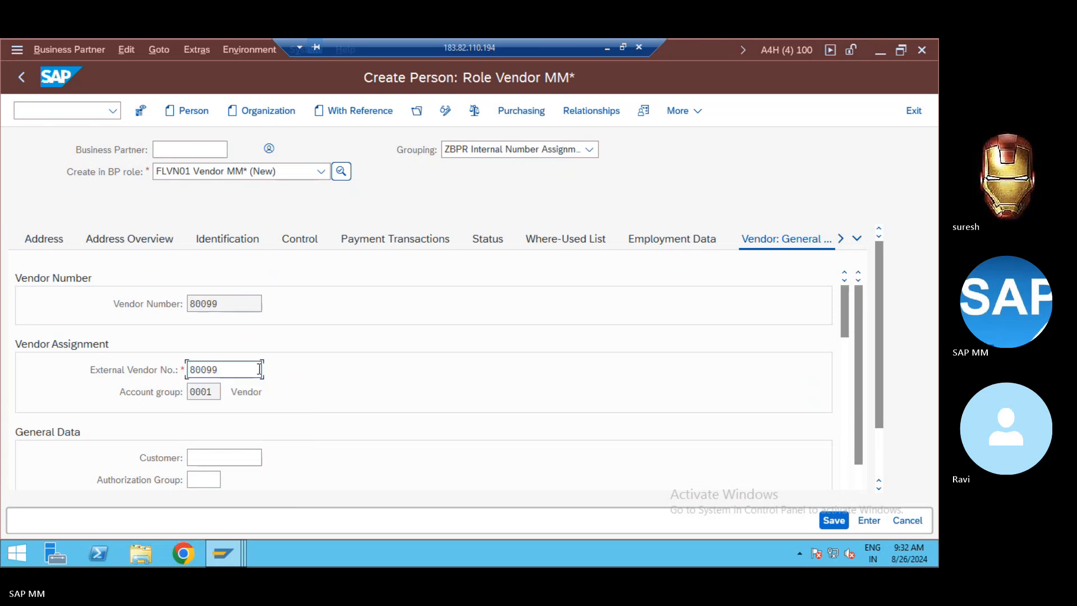
click(525, 111)
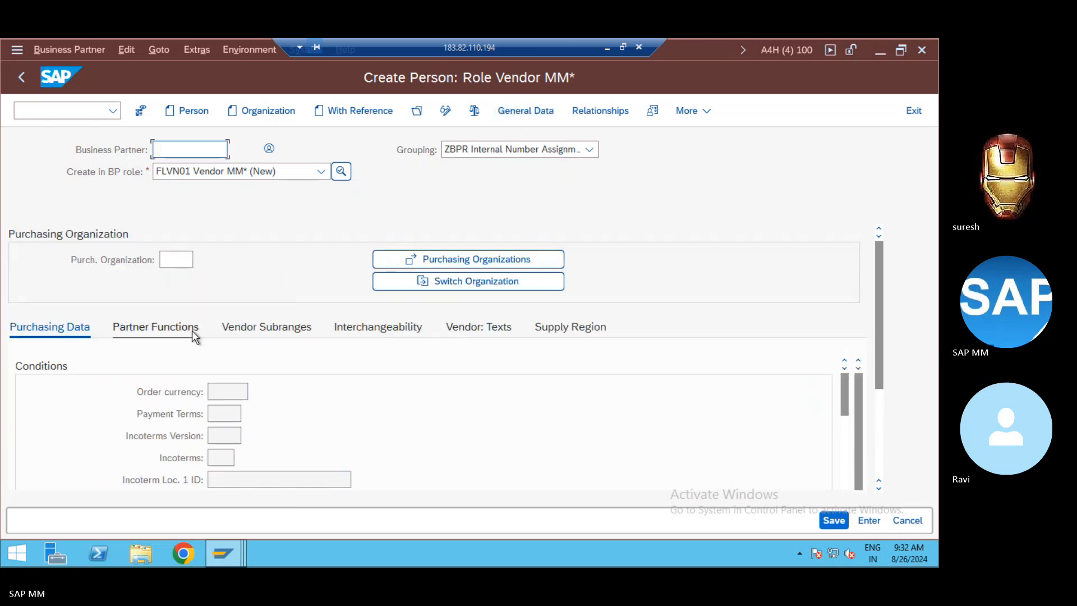
Assign purchasing organization REDG in the vendor's purchasing data and set the order currency to INR
click(192, 256)
text(REDG)
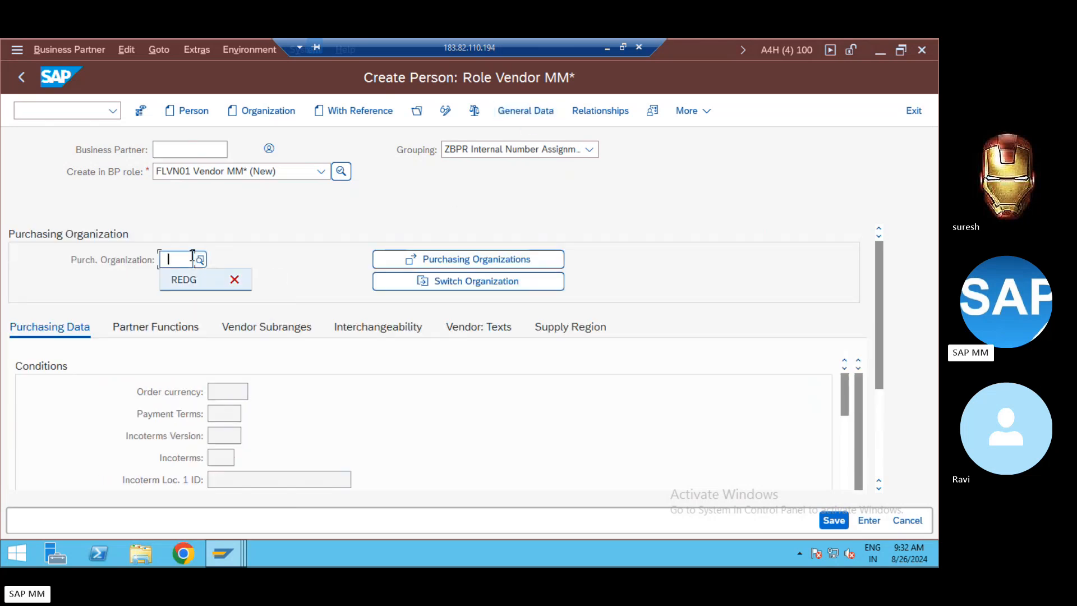
key(Return)
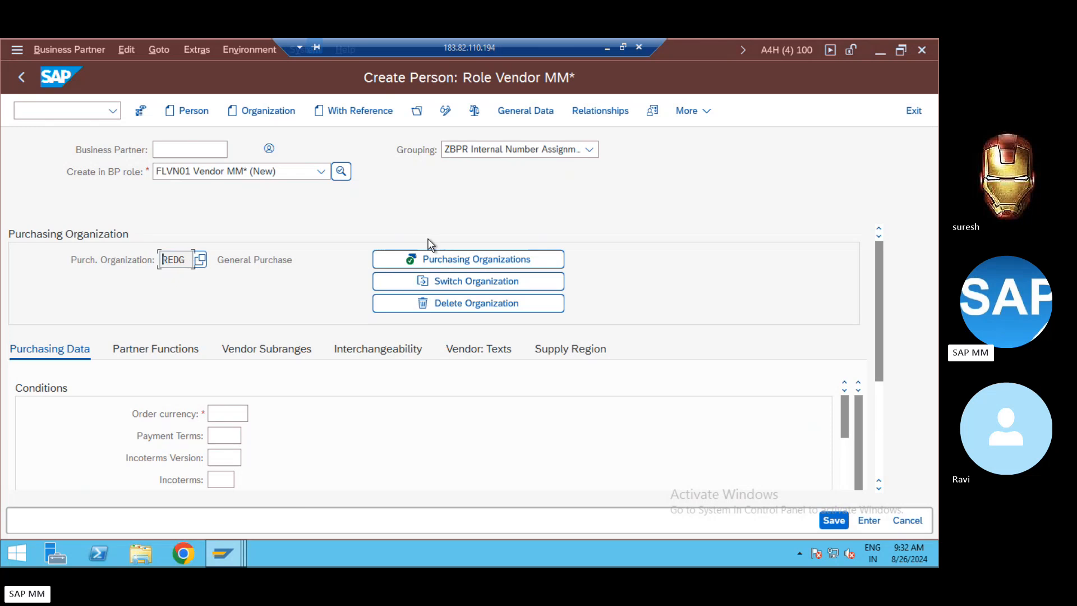
click(214, 411)
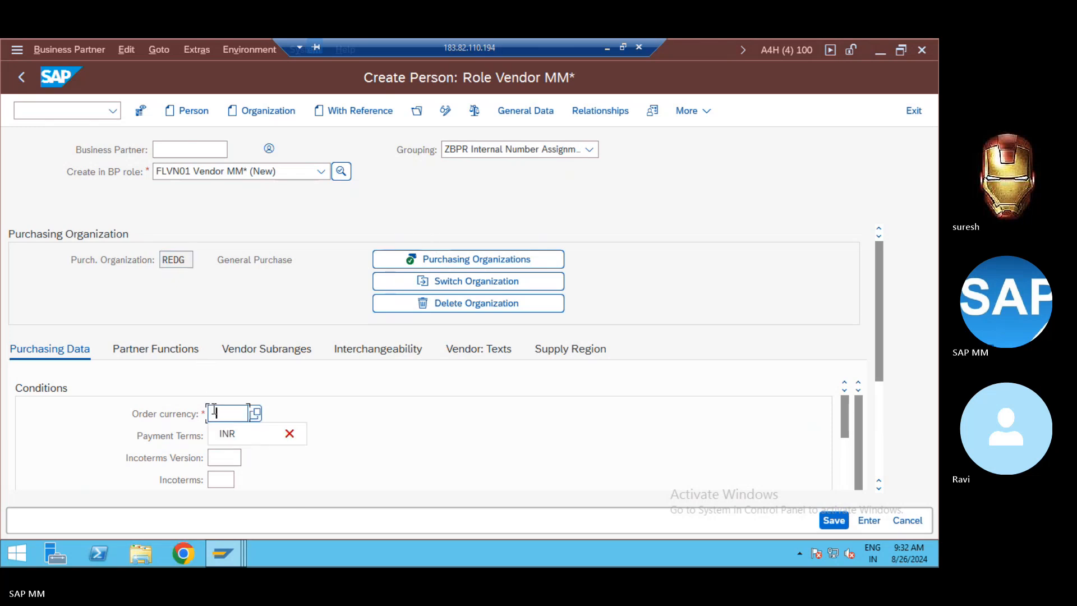
key(Return)
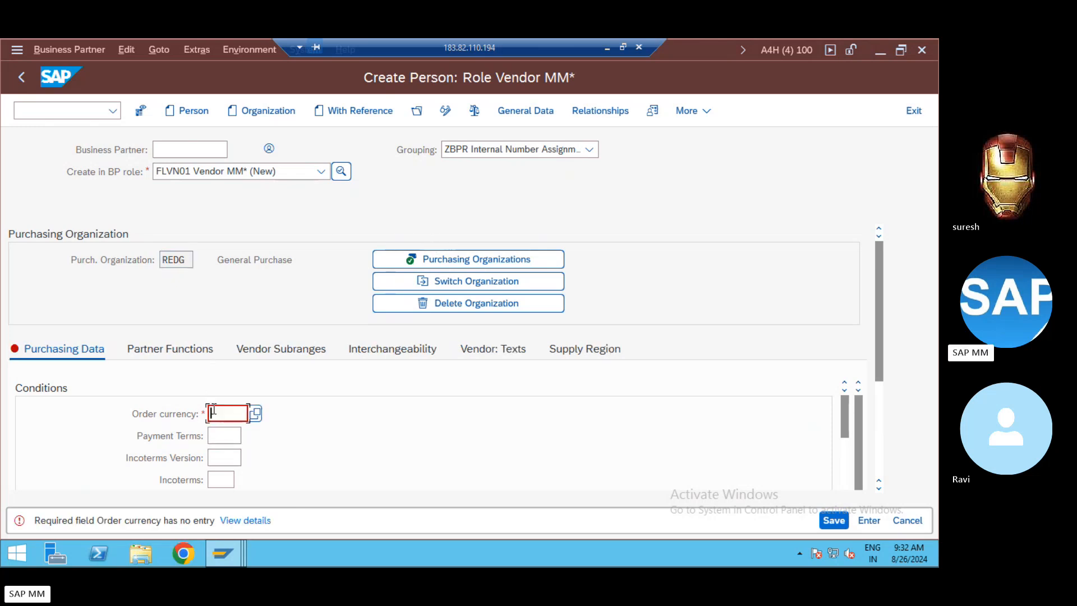
click(227, 434)
key(Return)
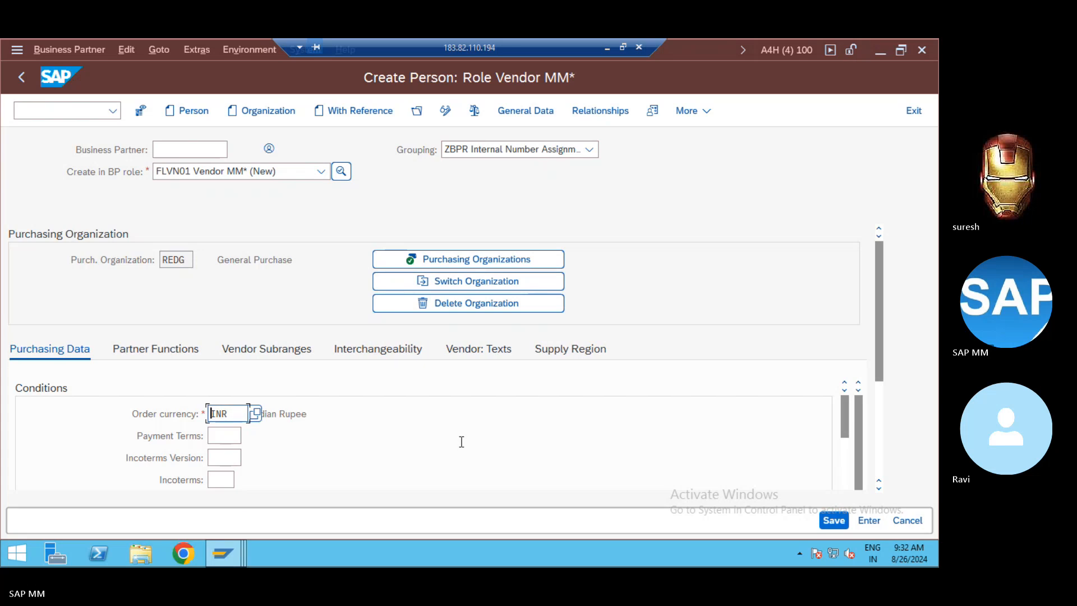
Save the new business partner and choose not to display the VAT registration warning again
click(836, 522)
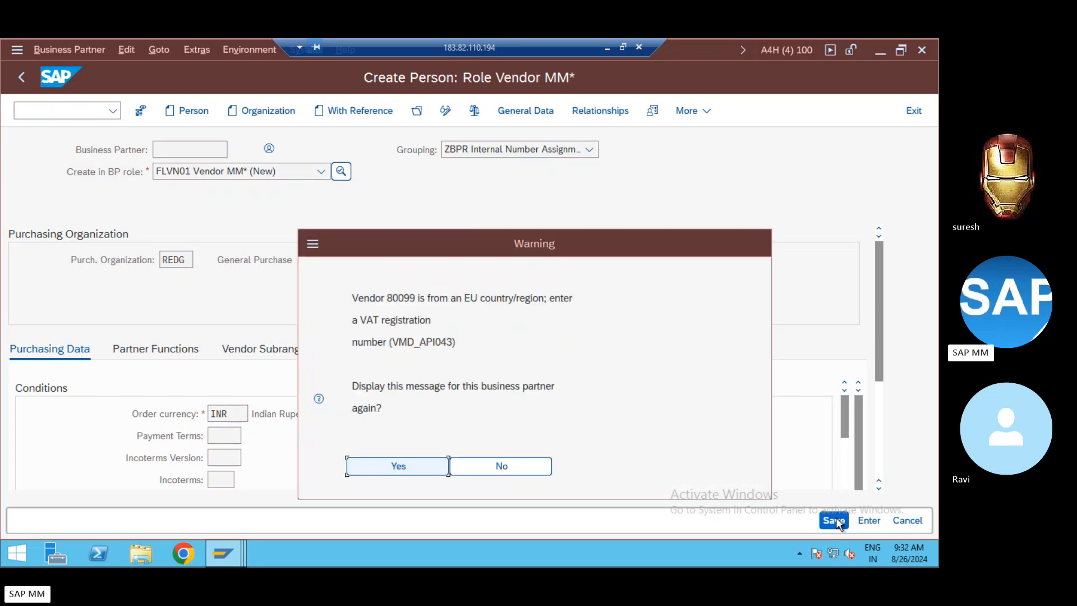
double_click(425, 324)
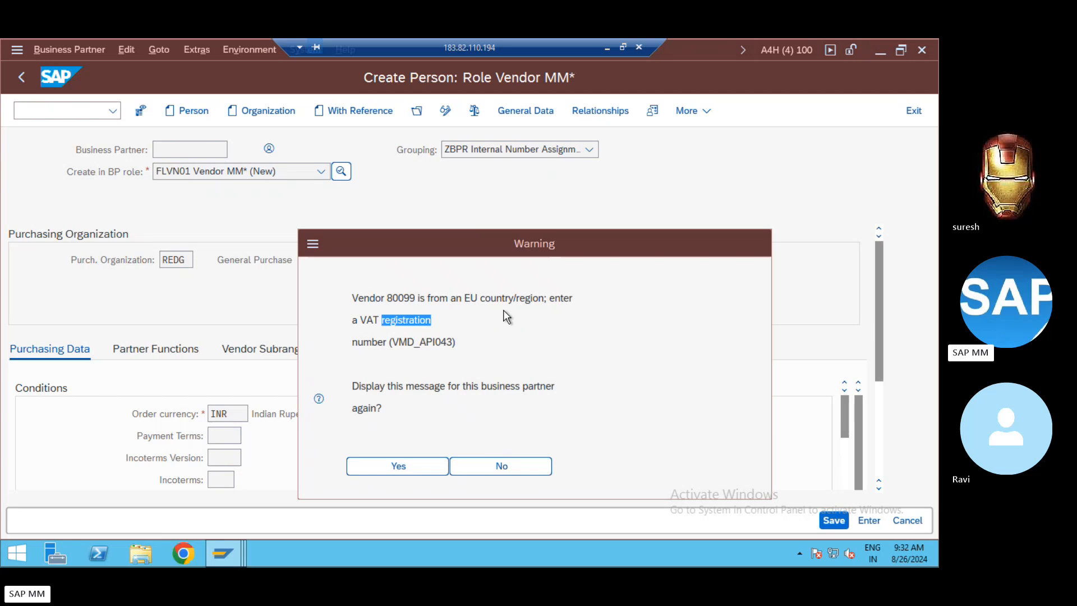
click(451, 294)
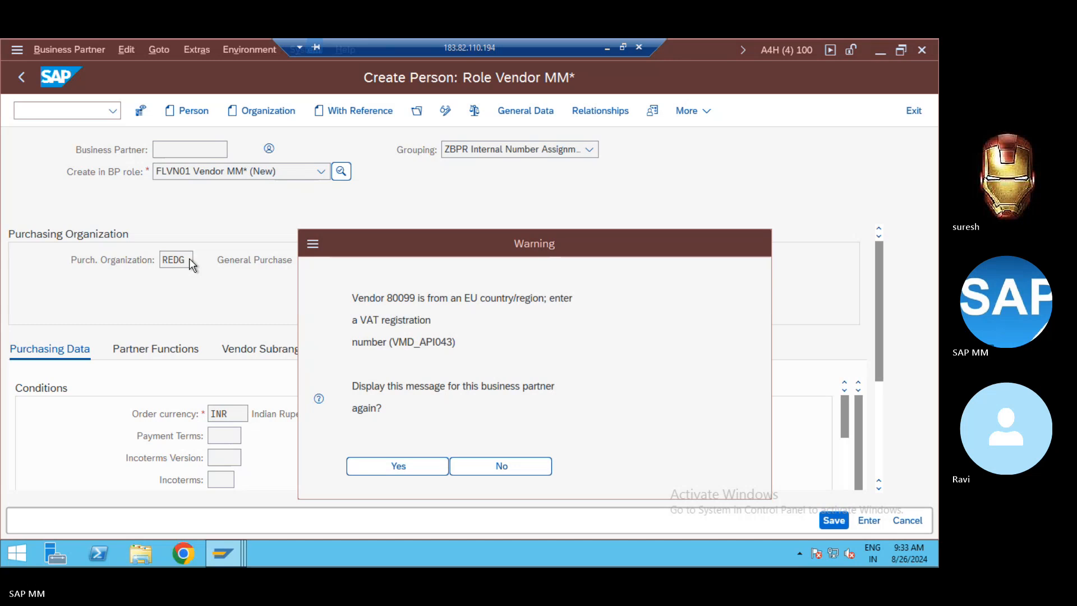
click(531, 464)
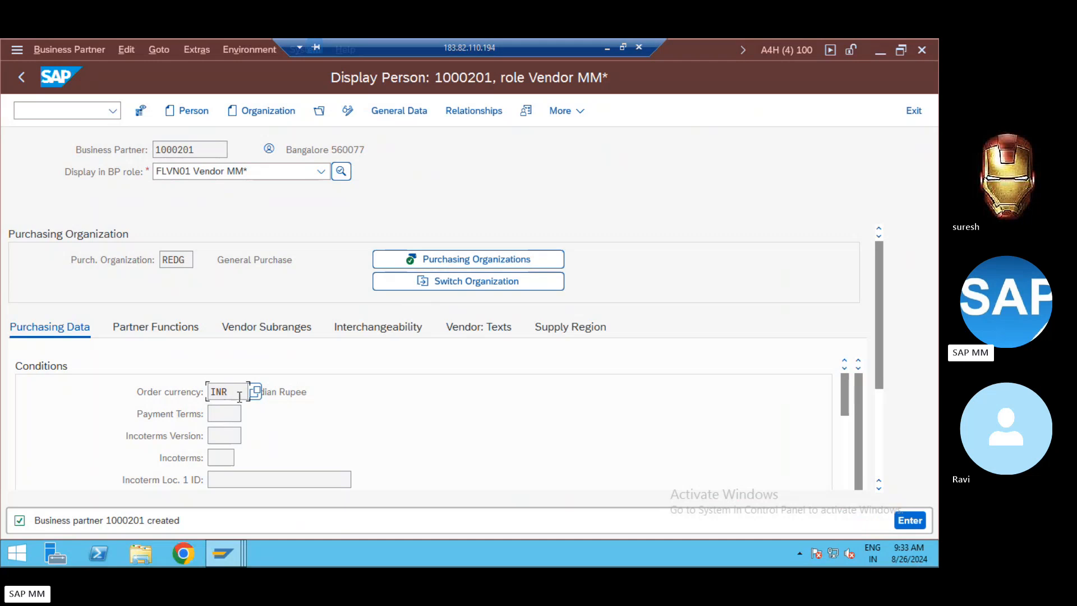
Review the saved vendor's purchasing organization, available BP roles, general address data and control parameters, including the text entries
click(188, 258)
click(236, 175)
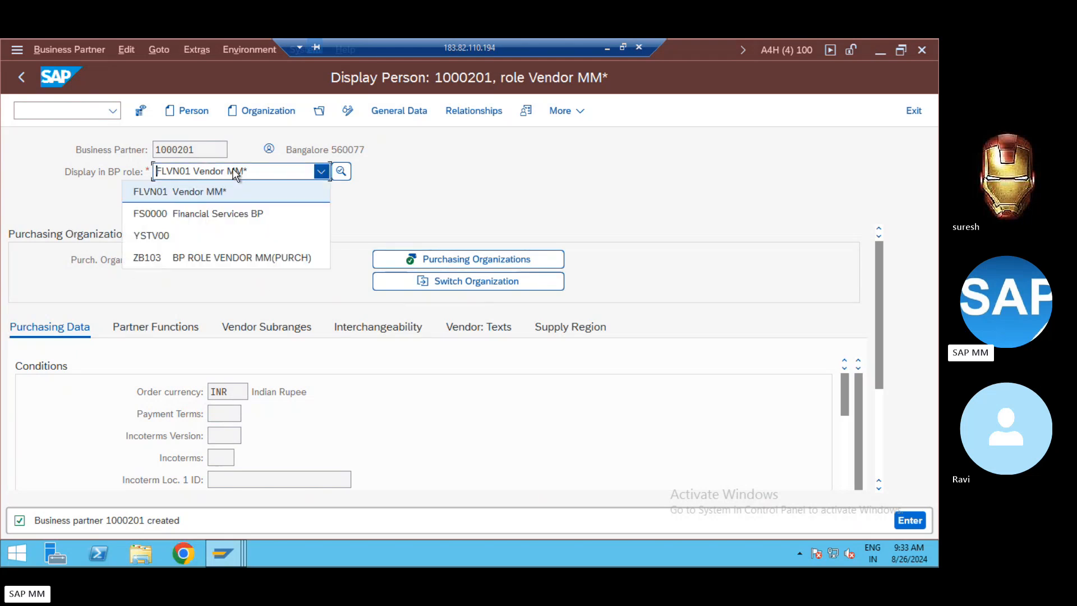
click(569, 132)
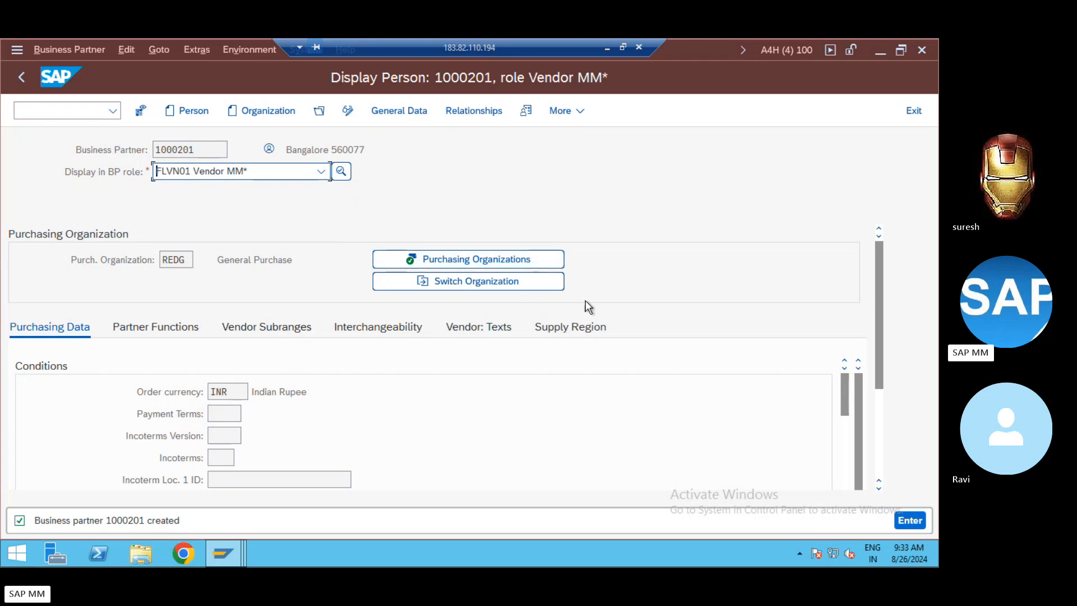
click(413, 112)
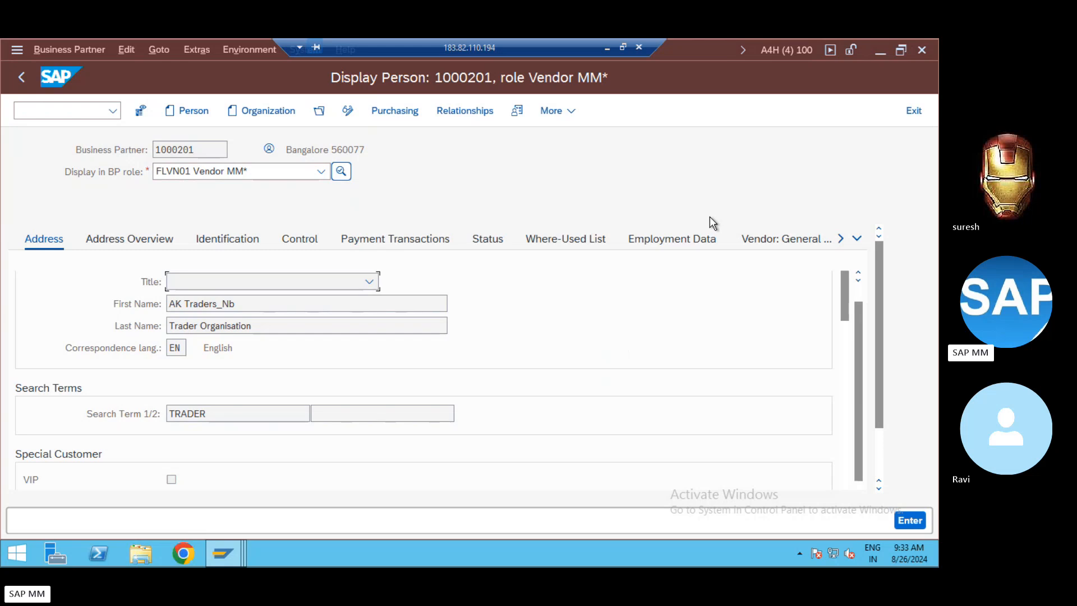
click(859, 240)
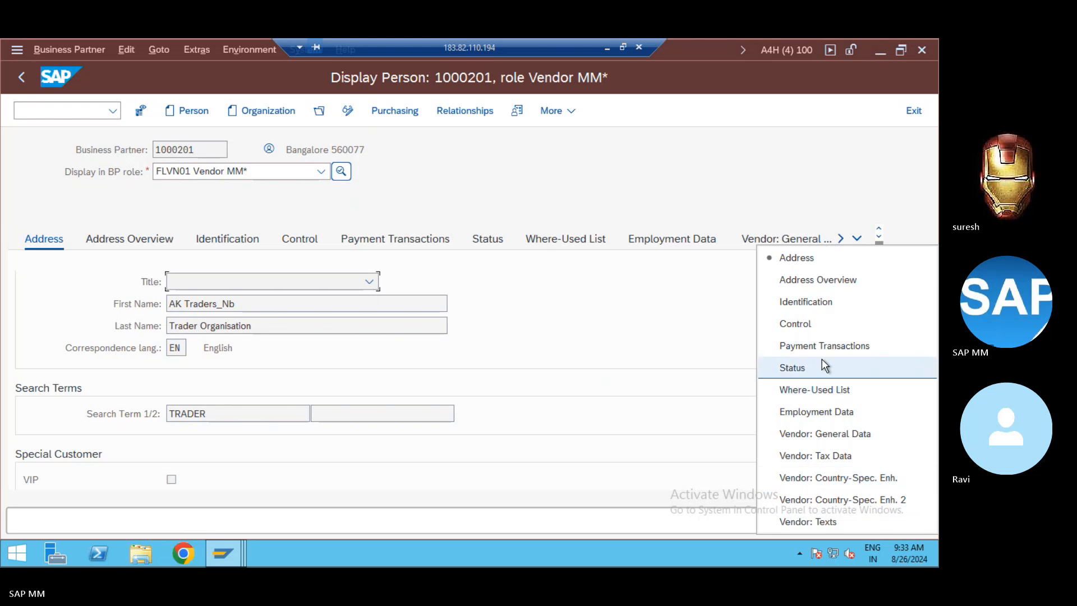
click(811, 338)
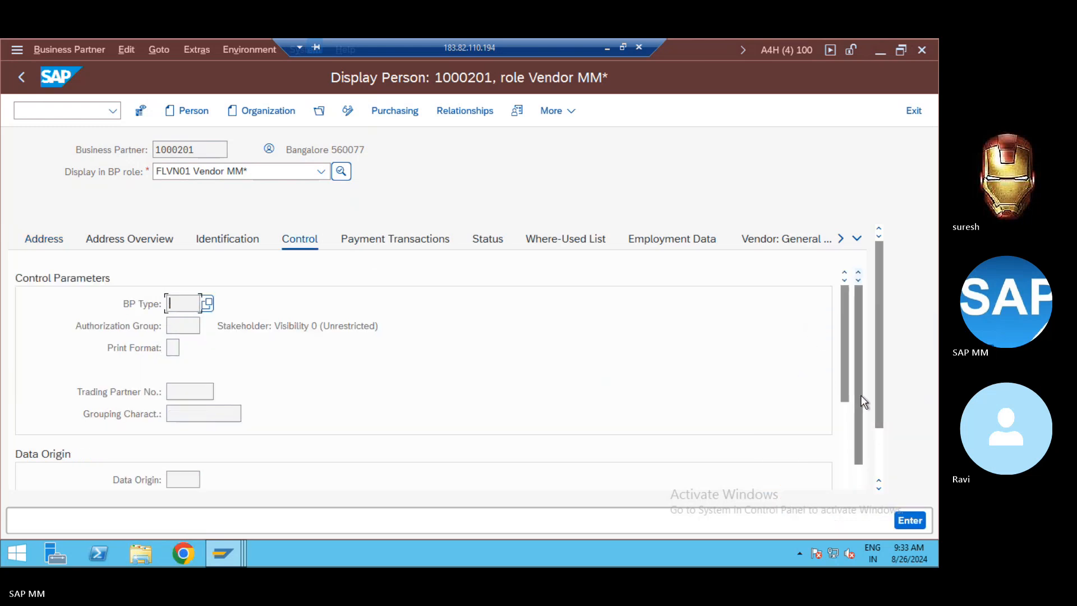
click(846, 418)
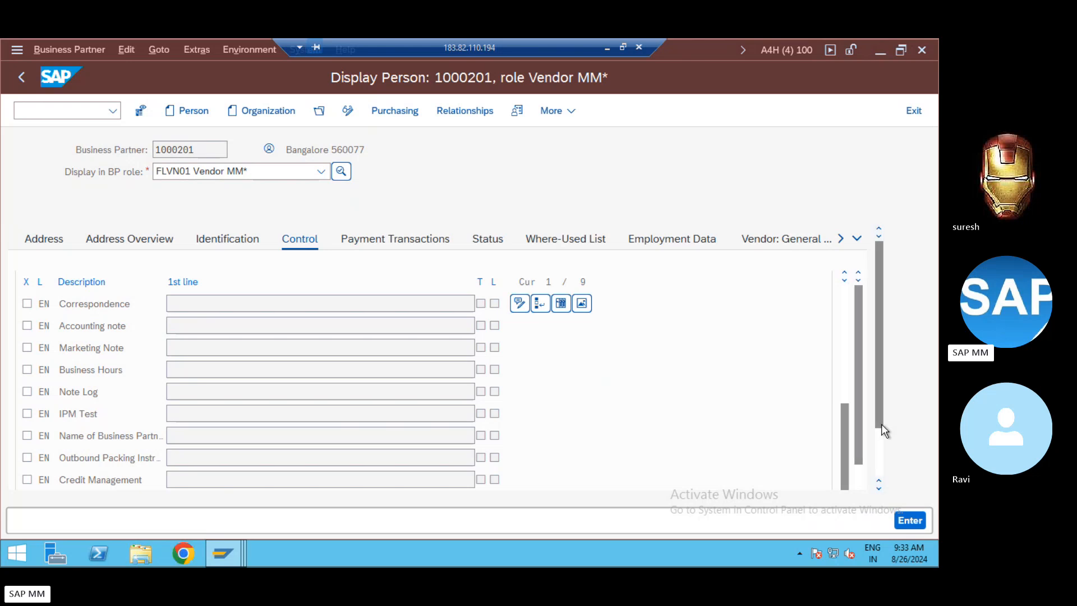
click(877, 439)
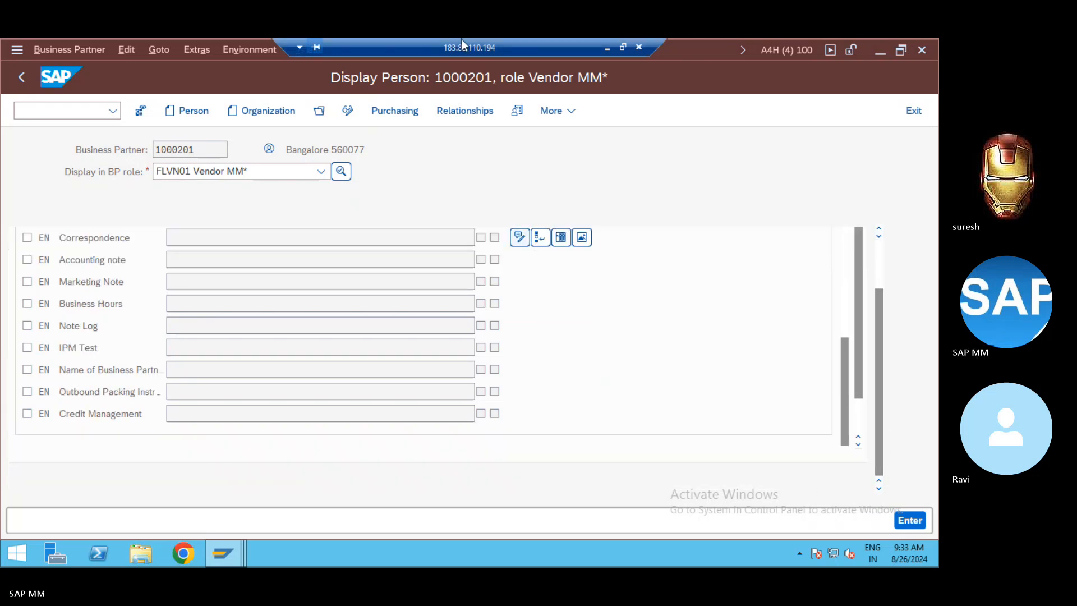
Minimize the remote desktop session and switch to the Skype call window
click(611, 48)
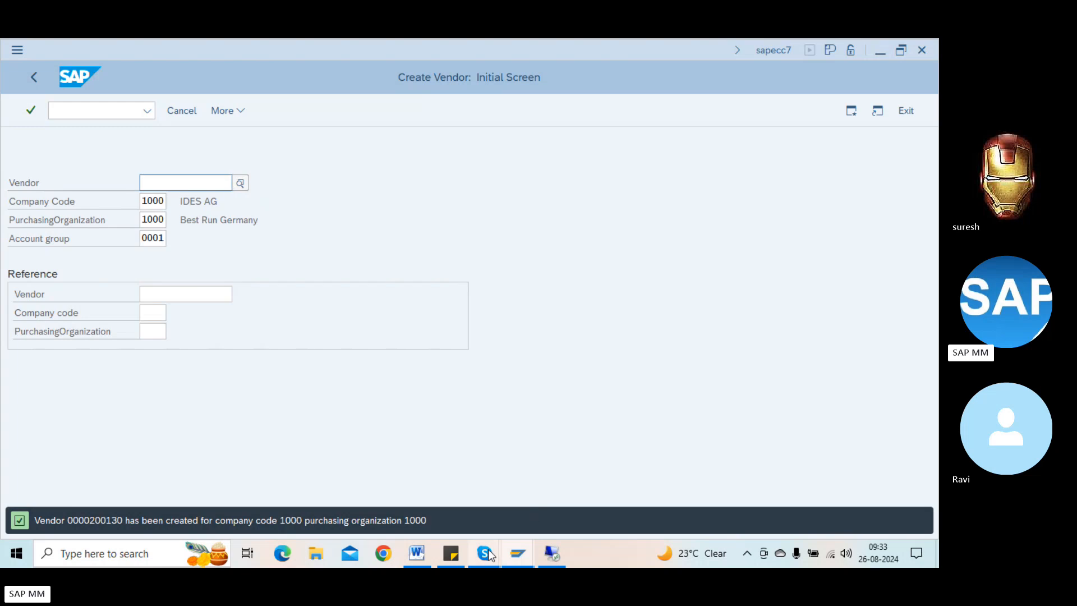
mouse_move(485, 553)
click(465, 515)
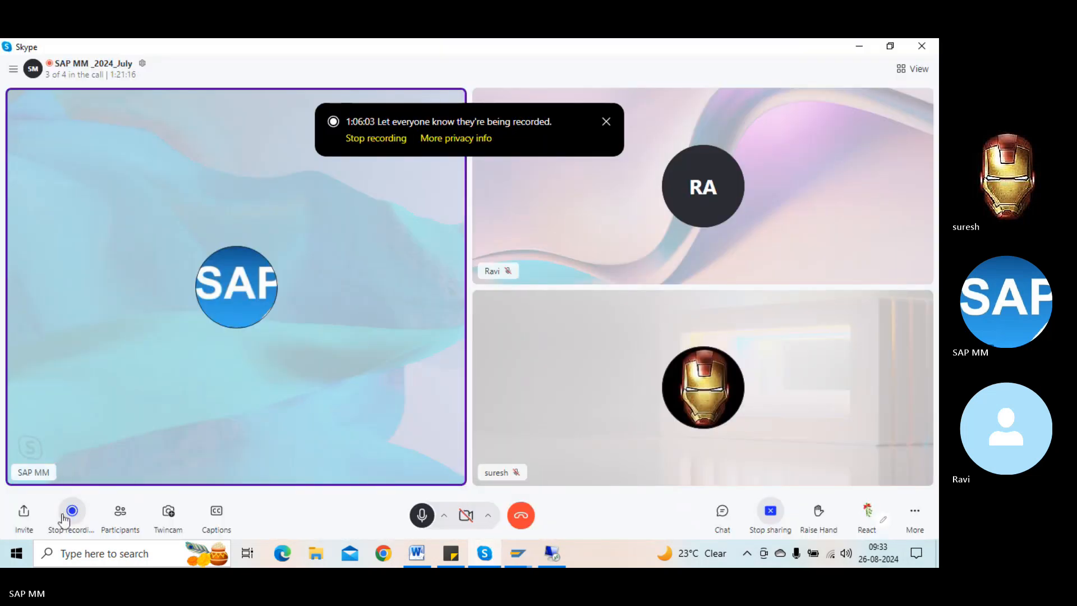